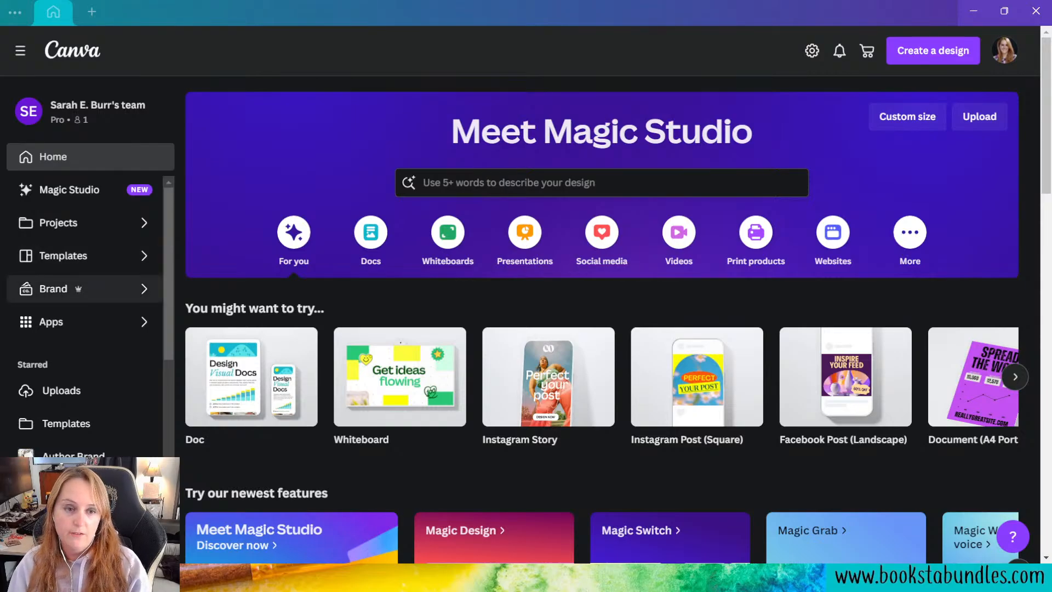
Step: Open the Book Blogger Mysteries brand kit and look through its logos and color palettes
click(118, 295)
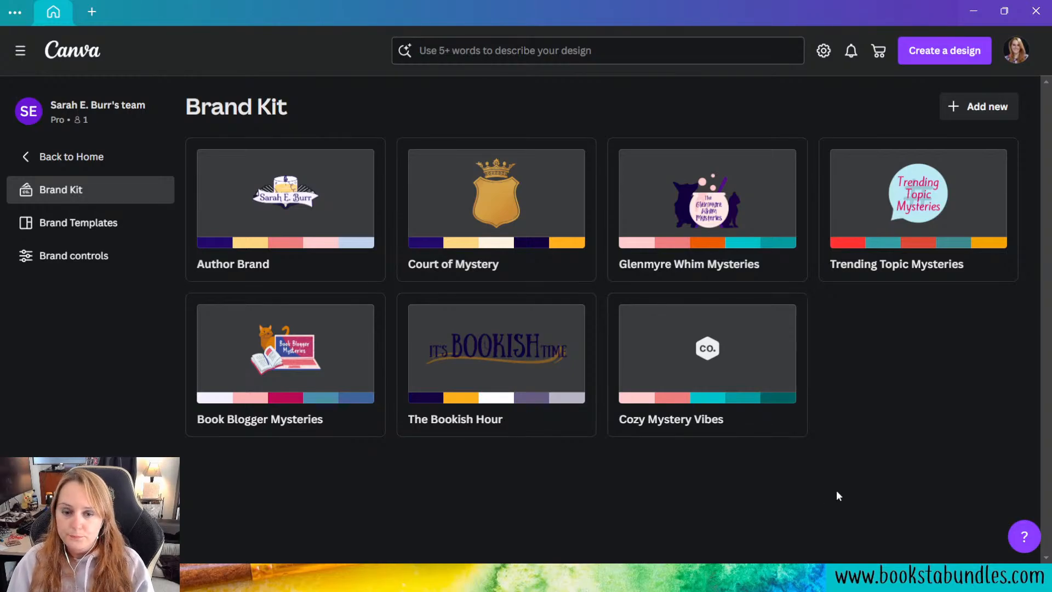
click(352, 354)
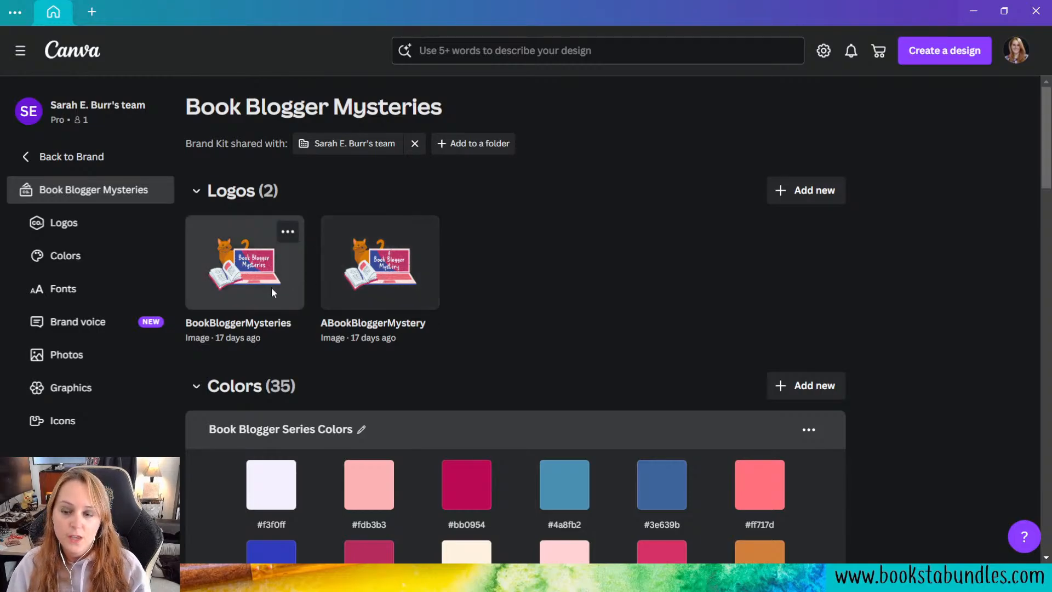
scroll(750, 265, down, 5)
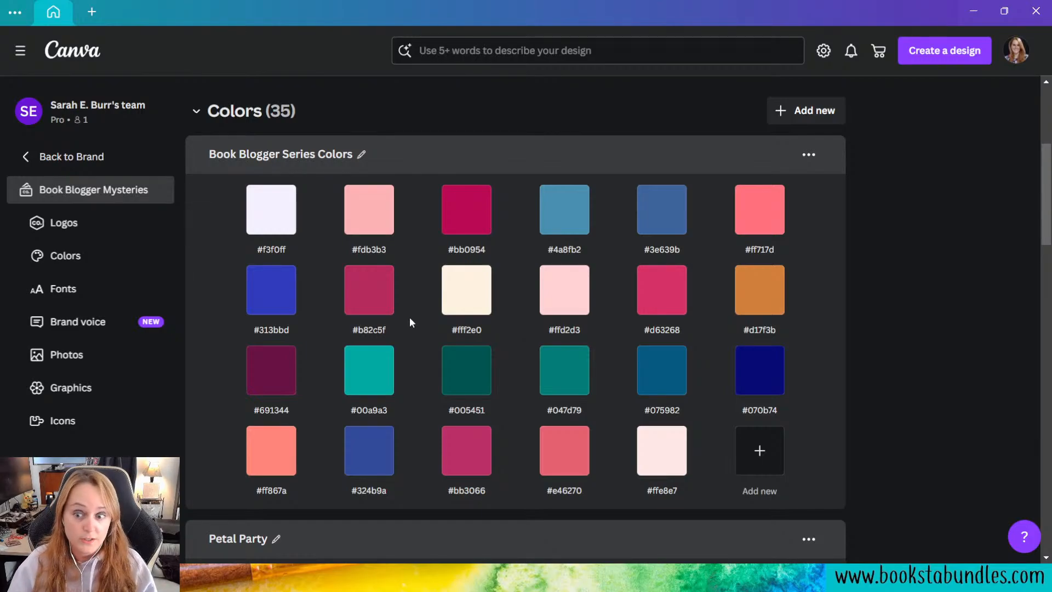
mouse_move(482, 307)
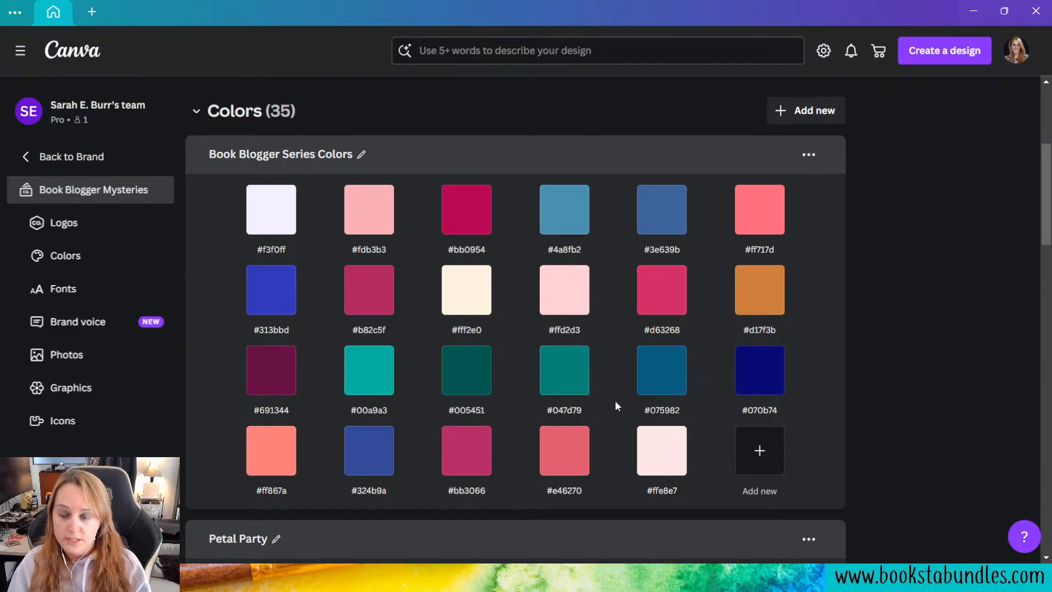
scroll(615, 406, down, 5)
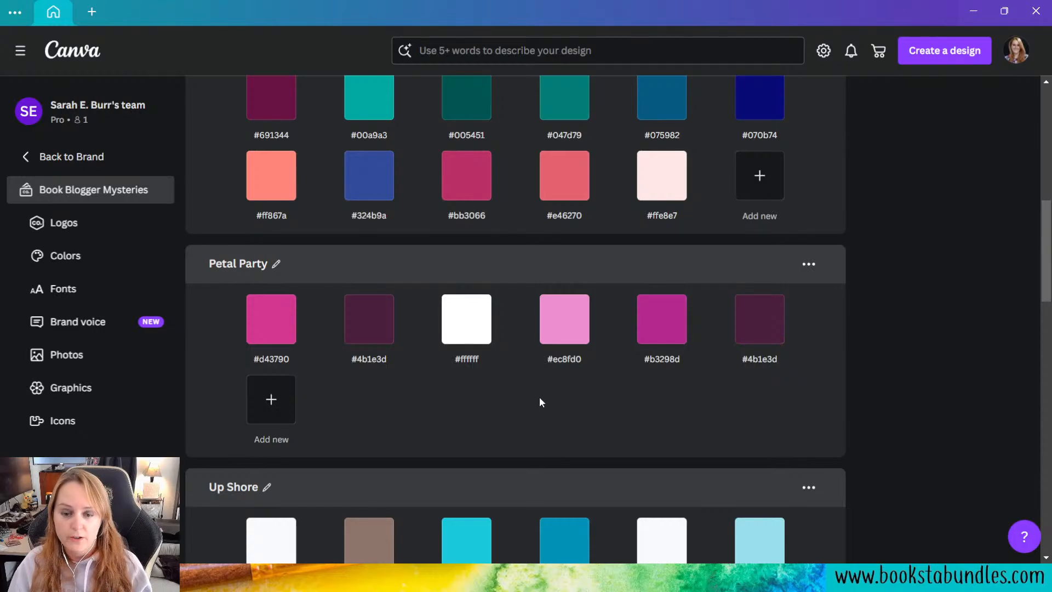
scroll(539, 397, down, 1)
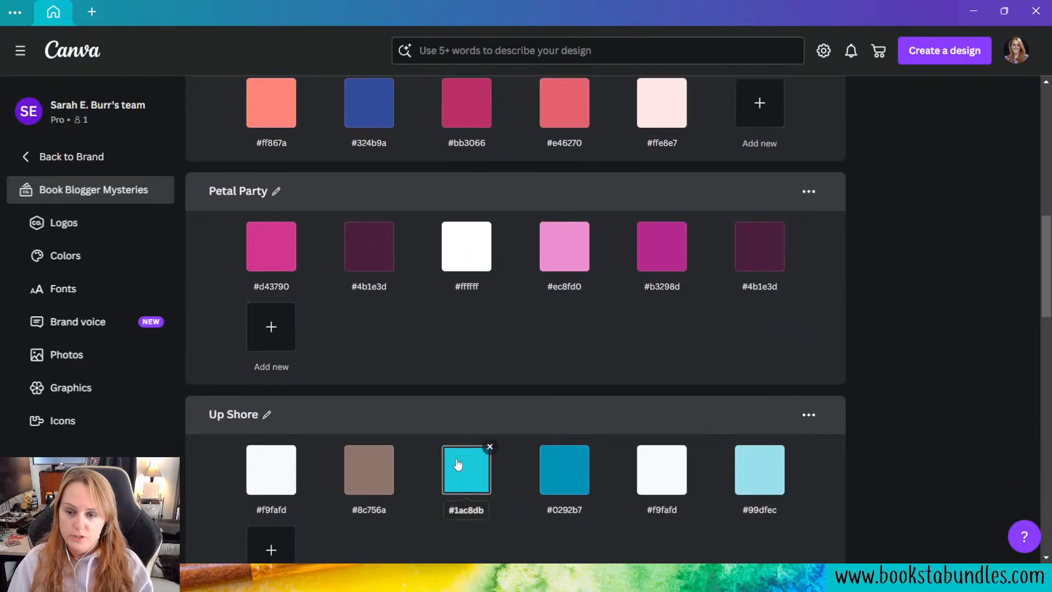
scroll(471, 474, down, 1)
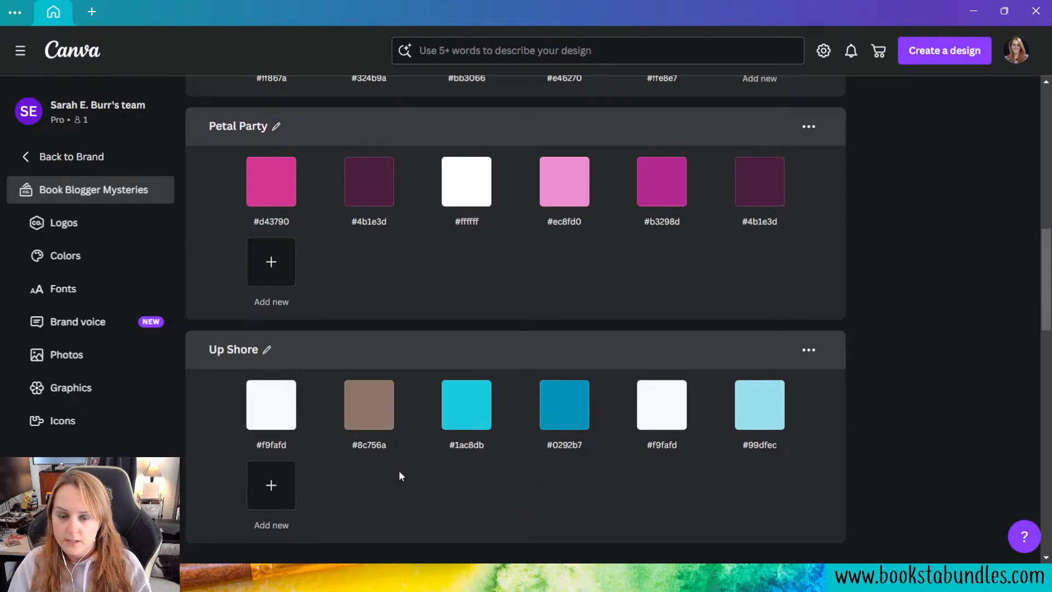
scroll(400, 470, down, 6)
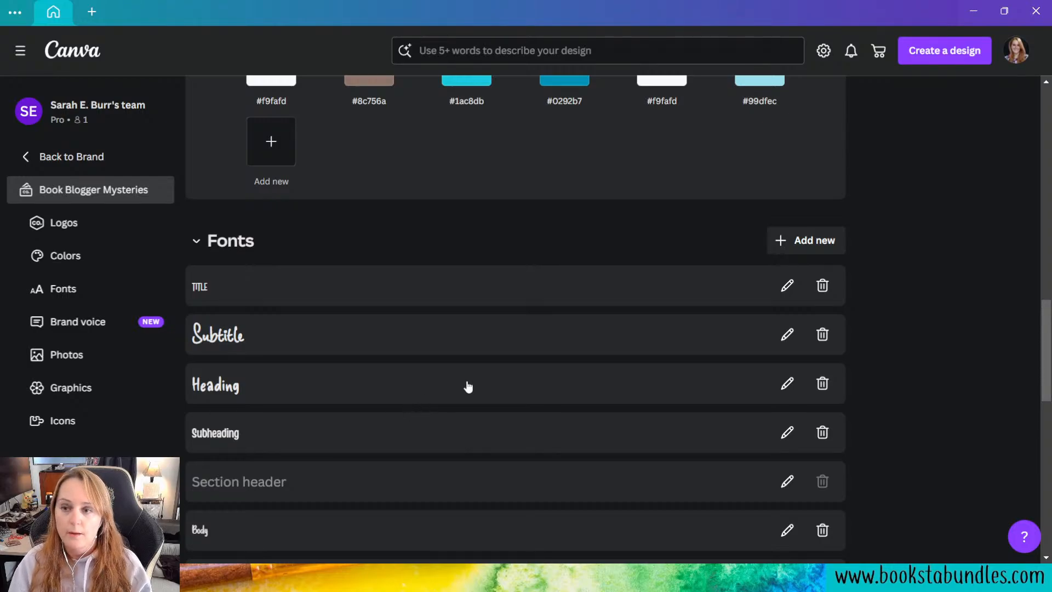
Step: Examine the brand kit's options for adding fonts, its text styles and its brand voice section
click(802, 241)
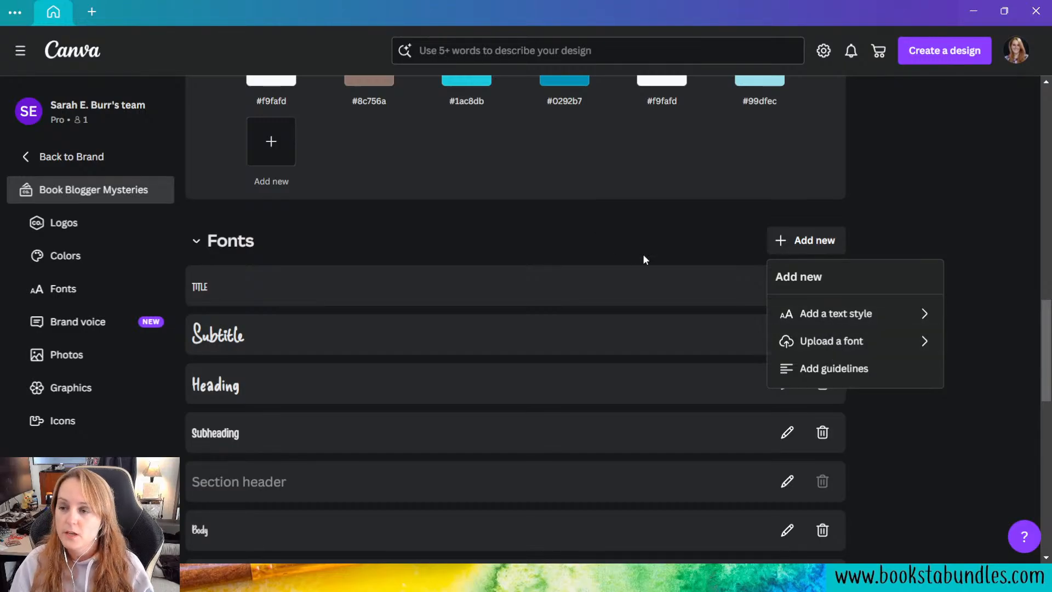
click(653, 236)
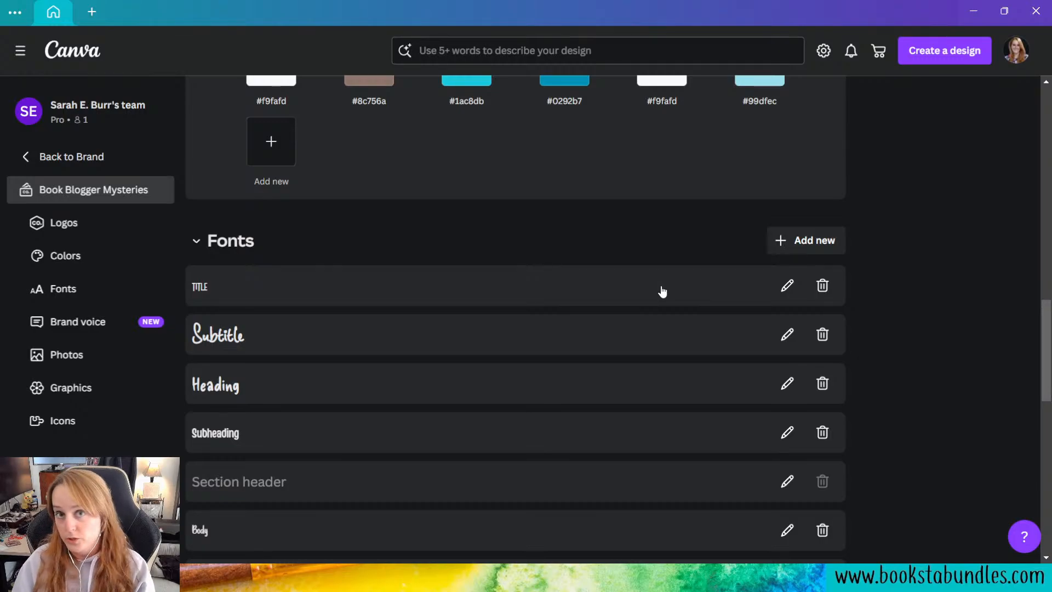
scroll(555, 329, down, 5)
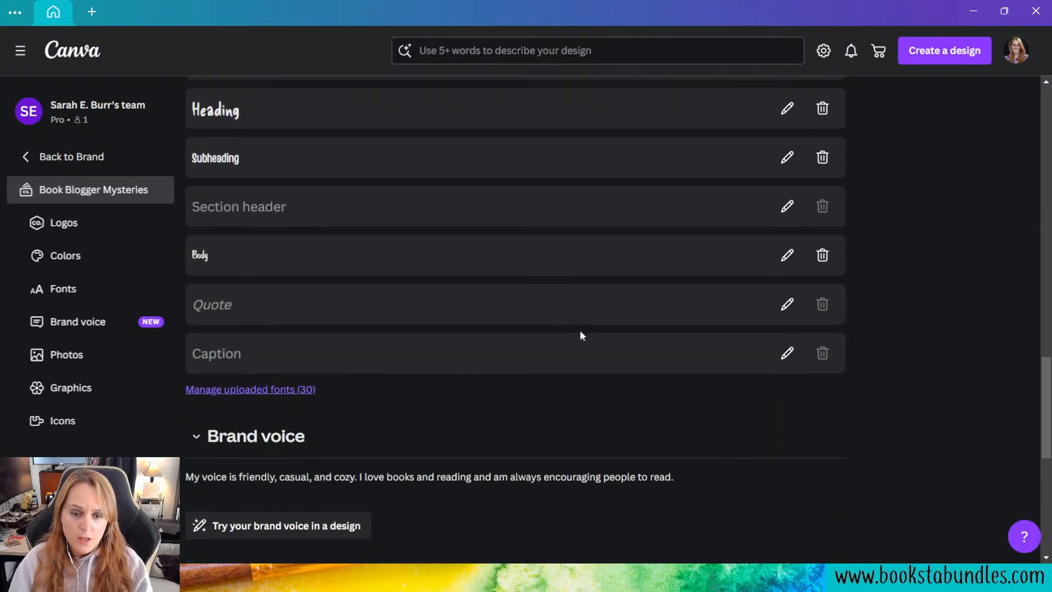
scroll(744, 406, down, 1)
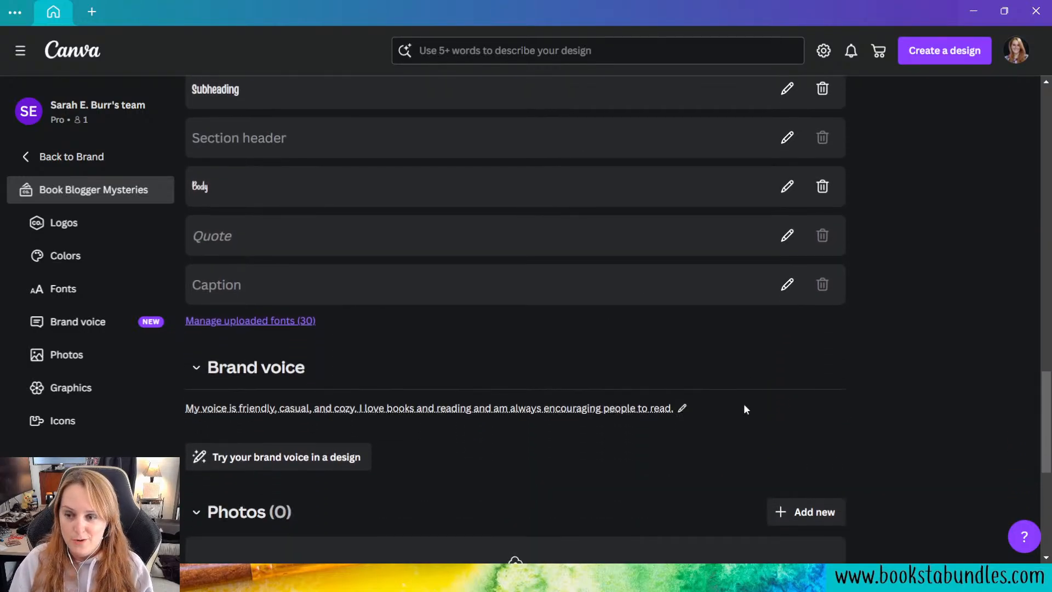
scroll(744, 409, down, 1)
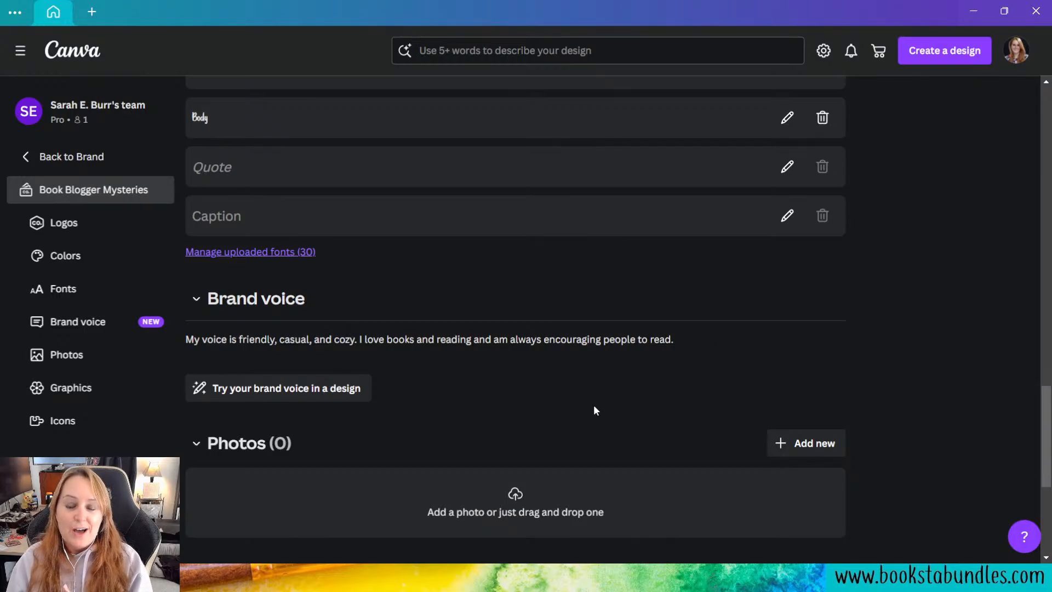
scroll(594, 407, down, 1)
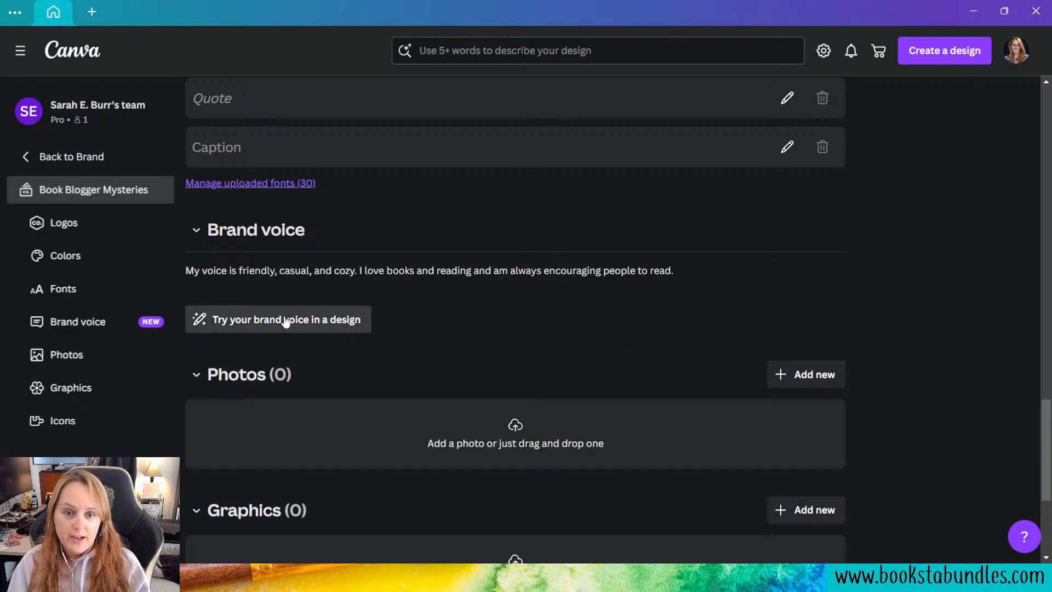
Step: Open a new document for trying out the Book Blogger Mysteries brand voice
click(325, 323)
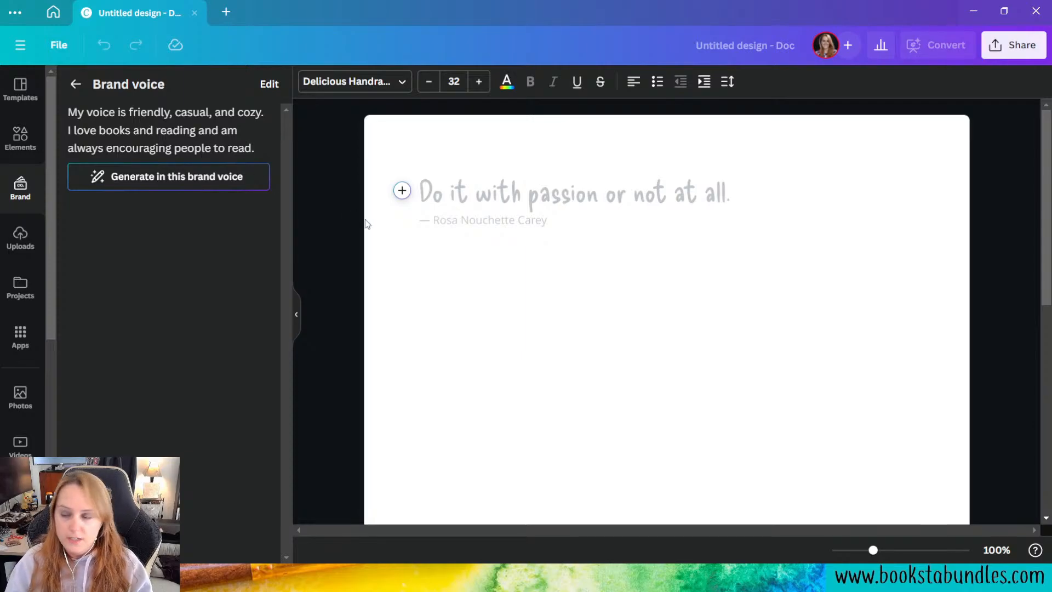
click(53, 12)
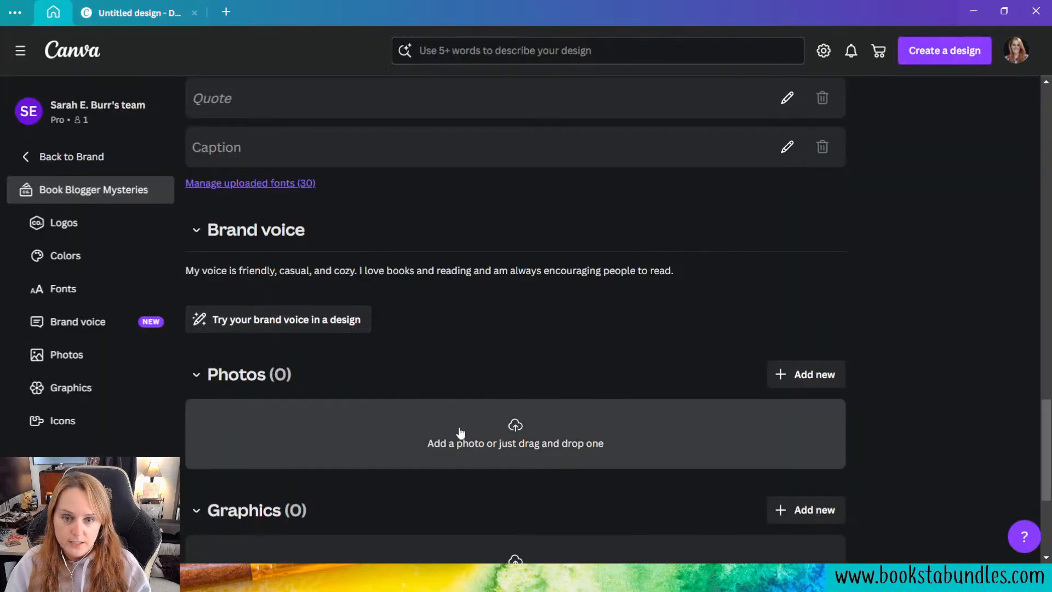
click(322, 332)
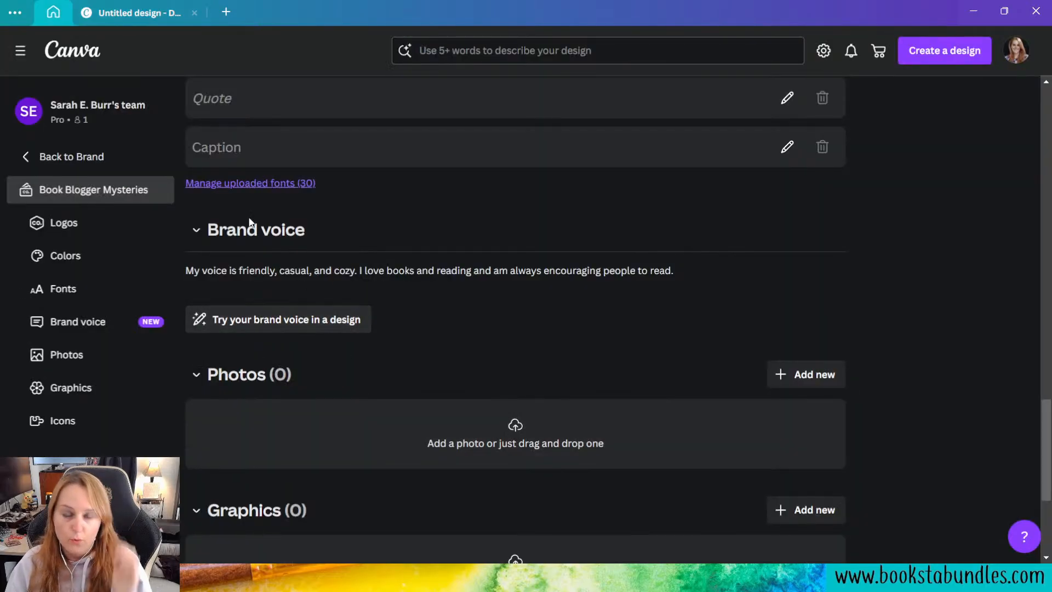
scroll(813, 329, down, 5)
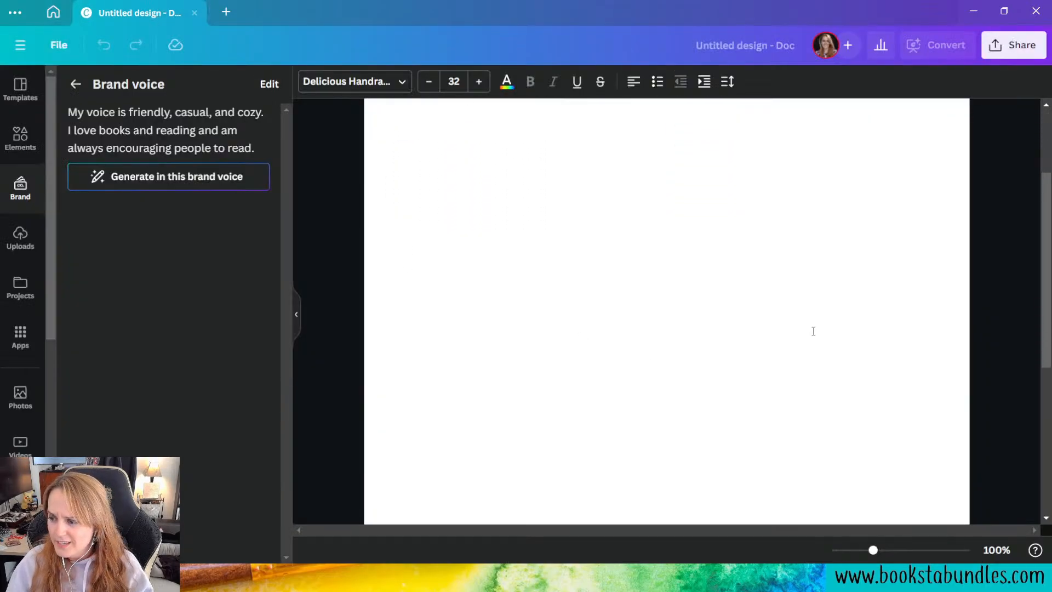
click(798, 337)
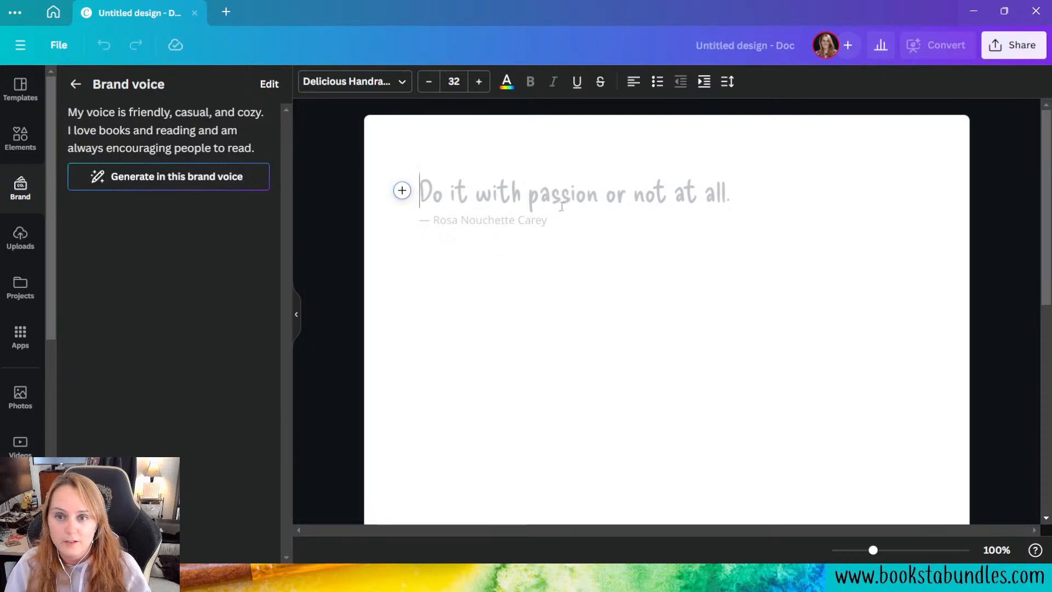
Step: Generate text in this brand voice from the prompt "A social media caption for a new book series, the Book Blogger Mysteries, coming in October."
click(195, 186)
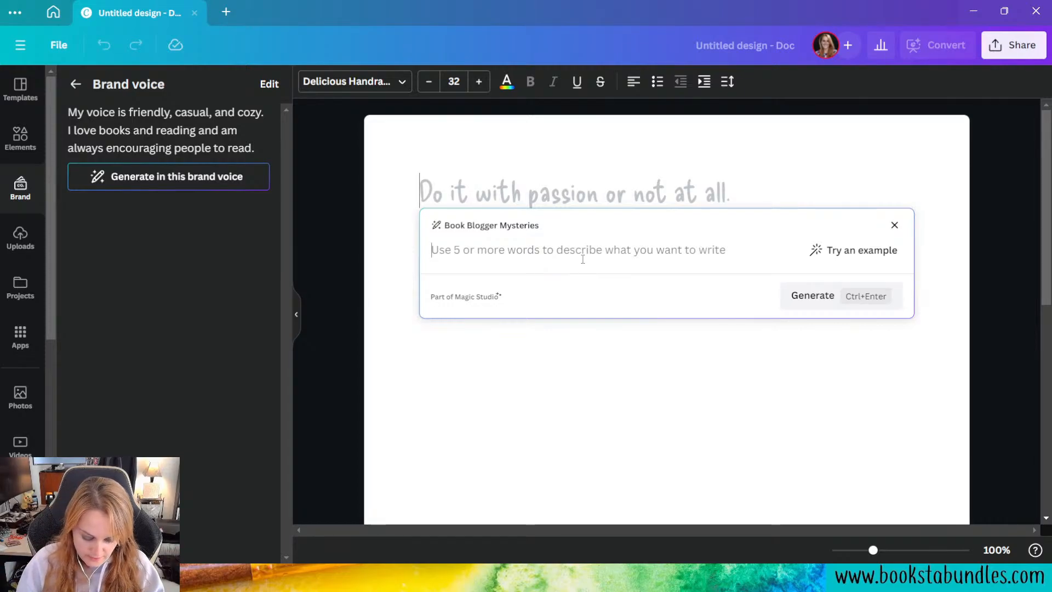
text(A )
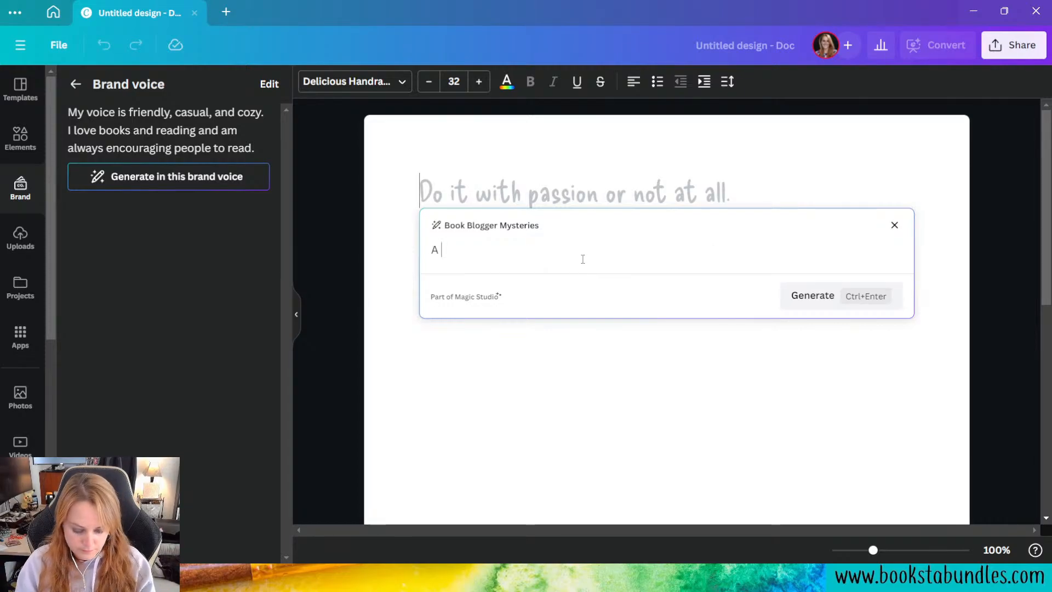
text(social media c)
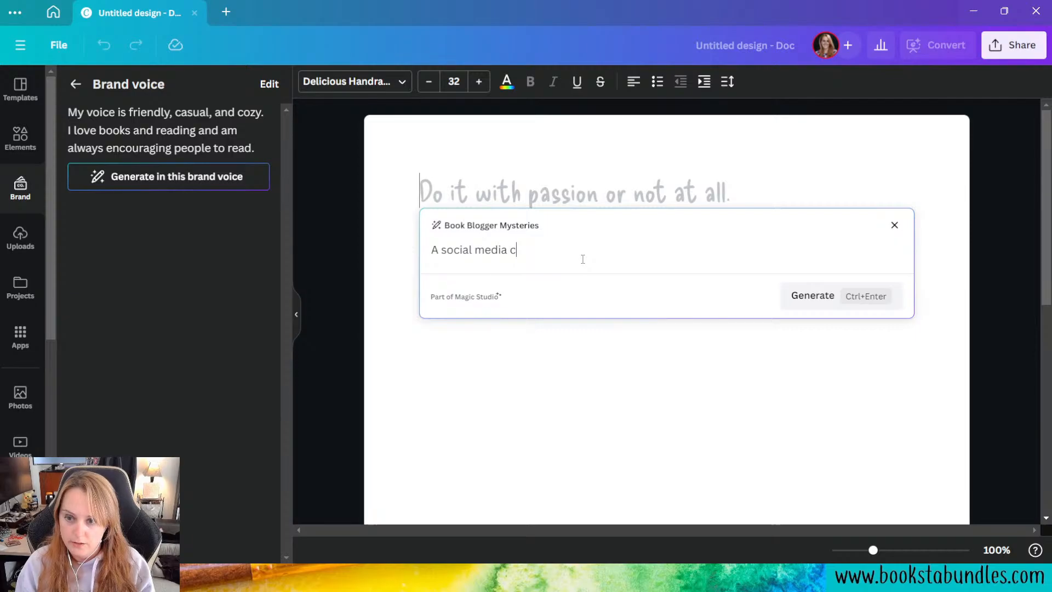
text(aption )
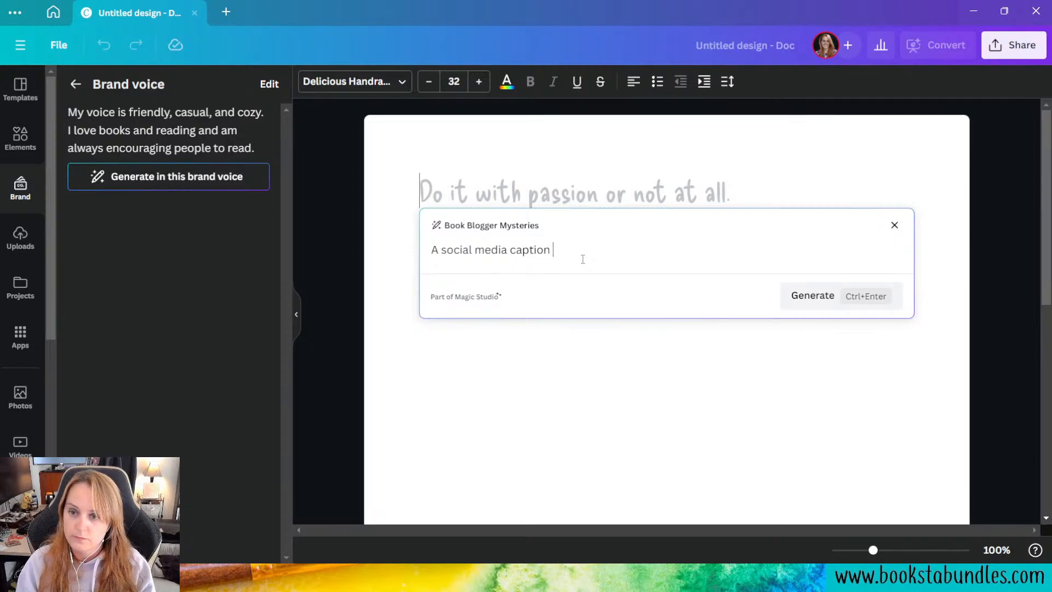
text(for the)
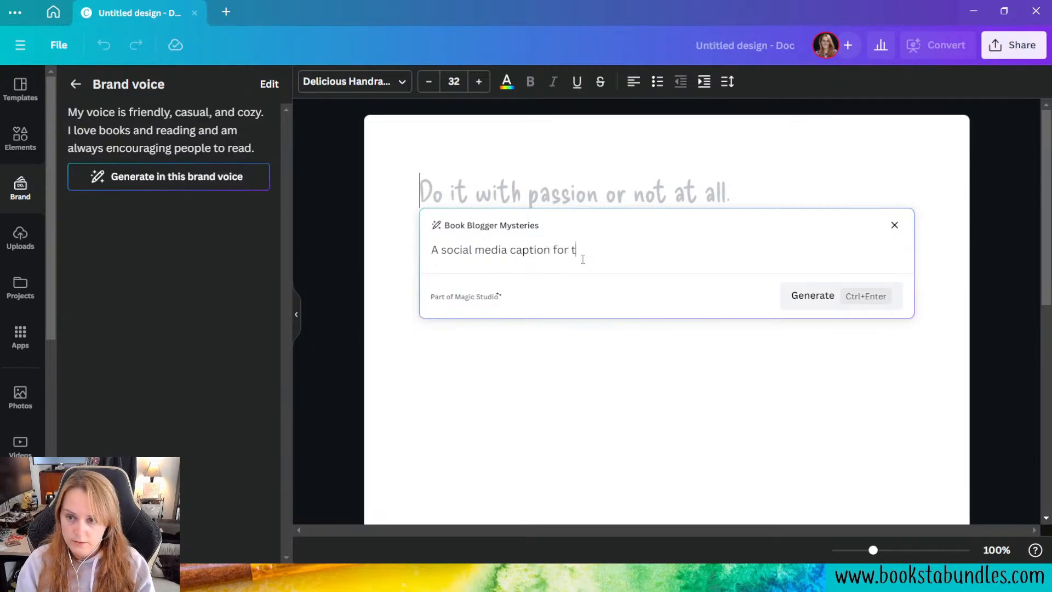
key(BackSpace)
key(BackSpace)
key(BackSpace)
text(a )
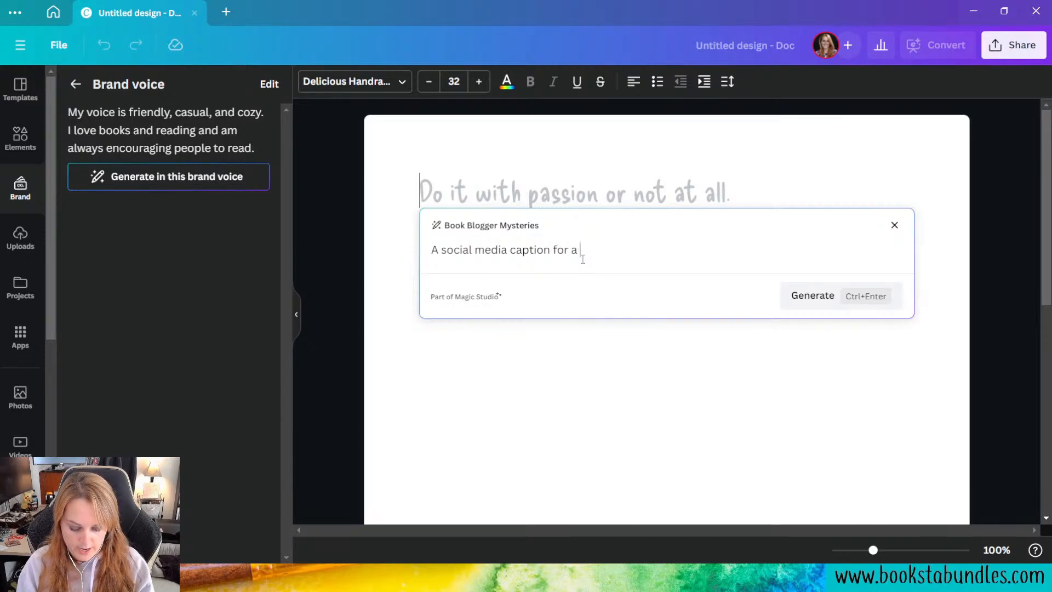
text(new book series)
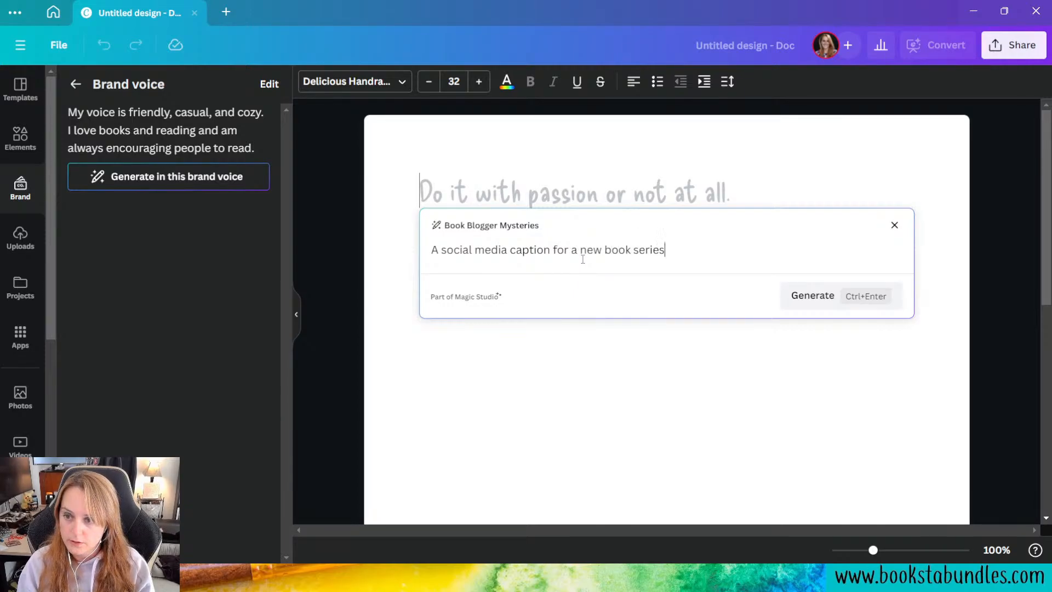
text(, the Book B)
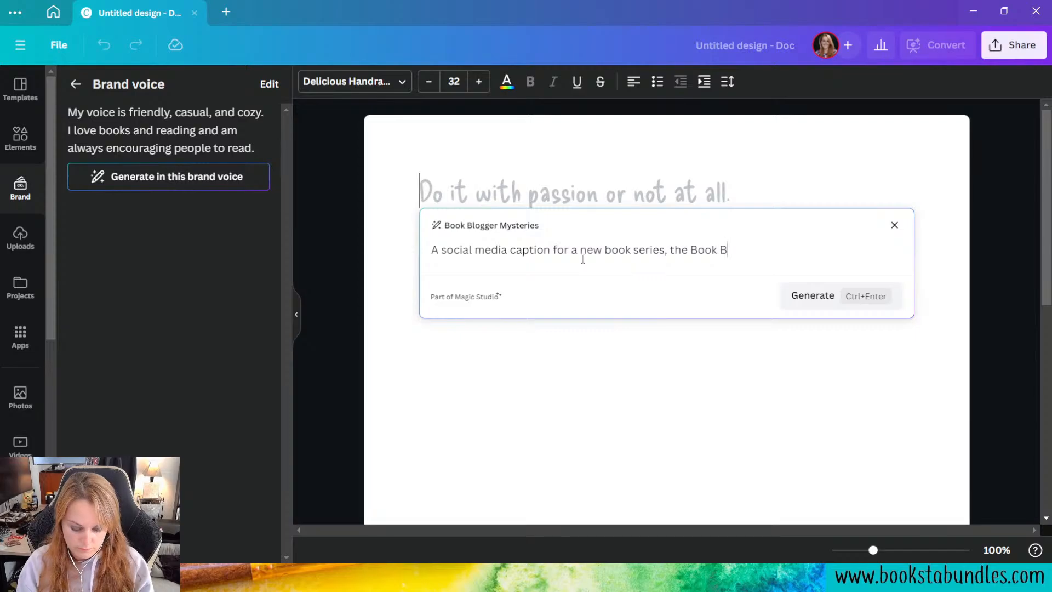
text(logger Mysterie)
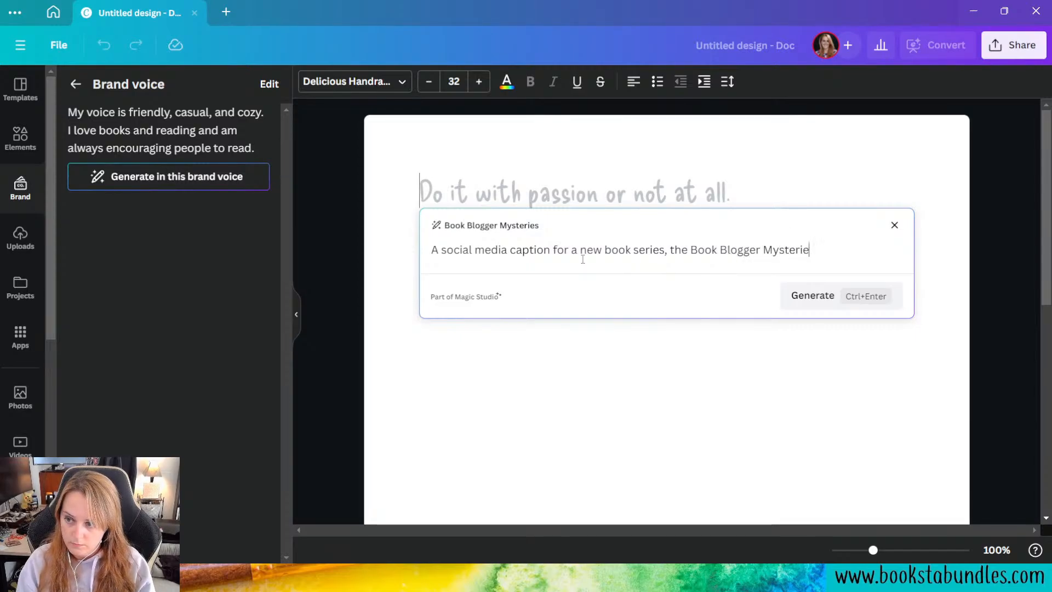
text(s, coming)
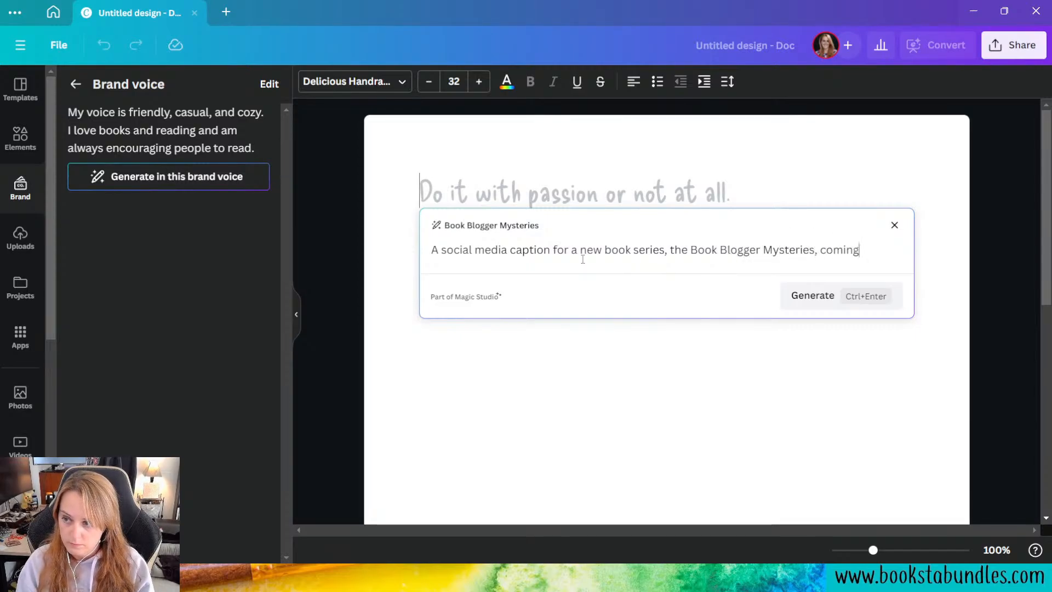
text( in October.)
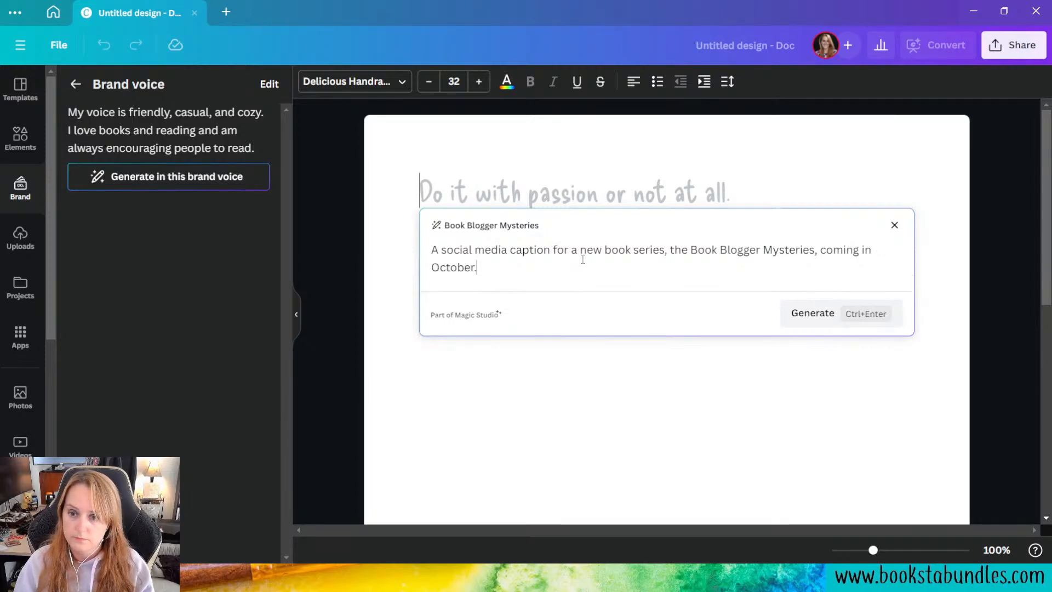
click(824, 312)
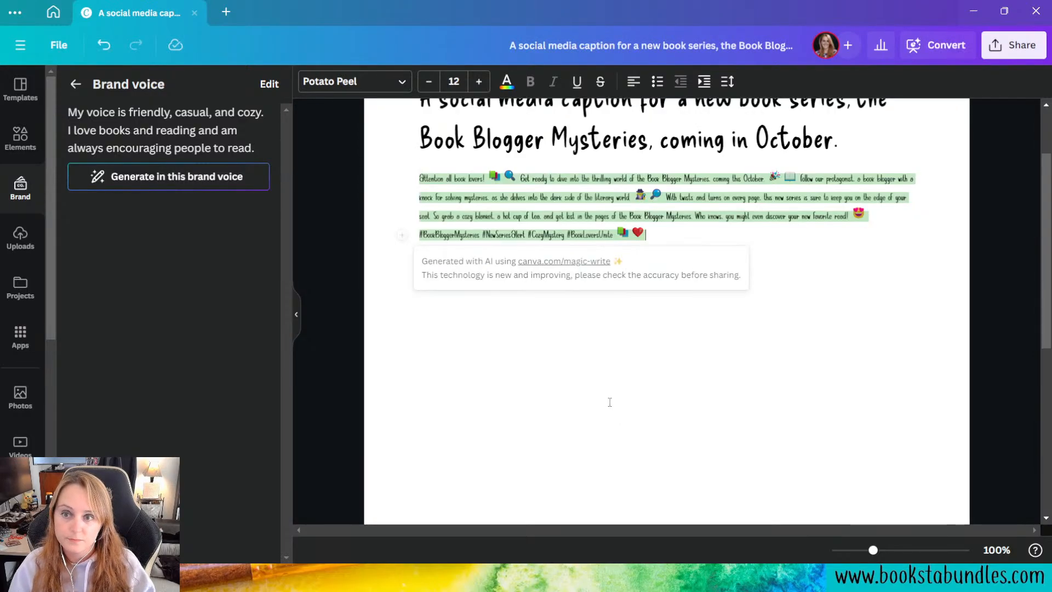
Step: Examine the generated document's heading and caption paragraph to compare the brand fonts applied to each
scroll(678, 388, up, 2)
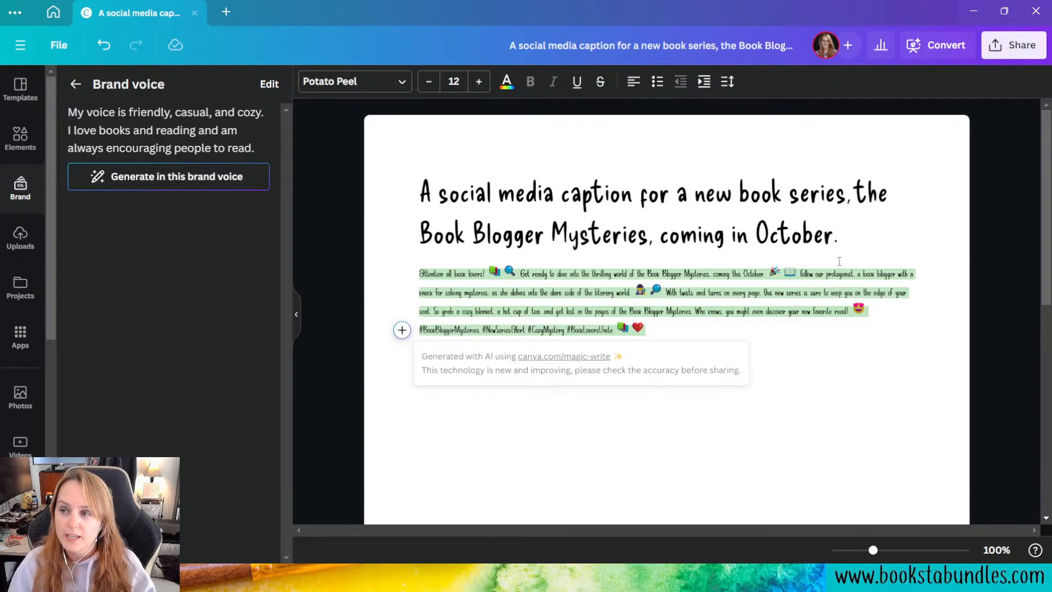
drag(880, 228, 376, 159)
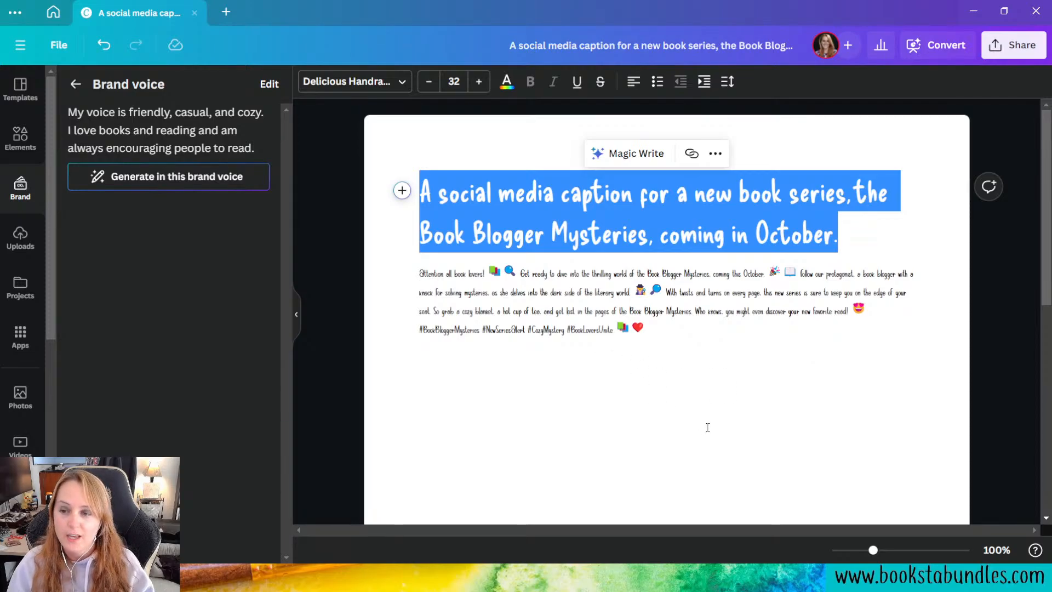
click(690, 421)
drag(653, 331, 418, 273)
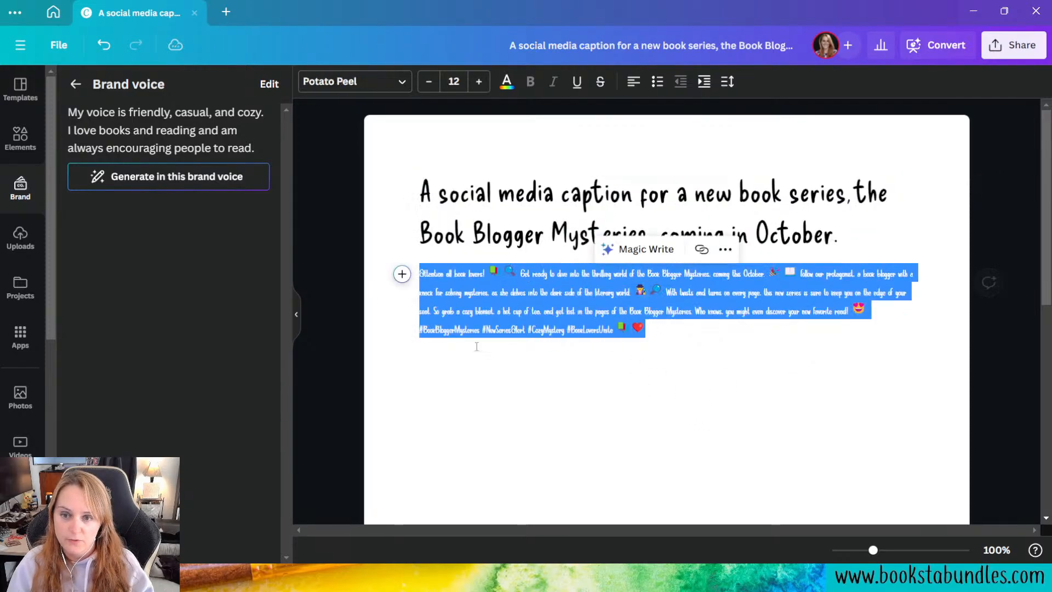
click(721, 399)
drag(873, 550, 897, 553)
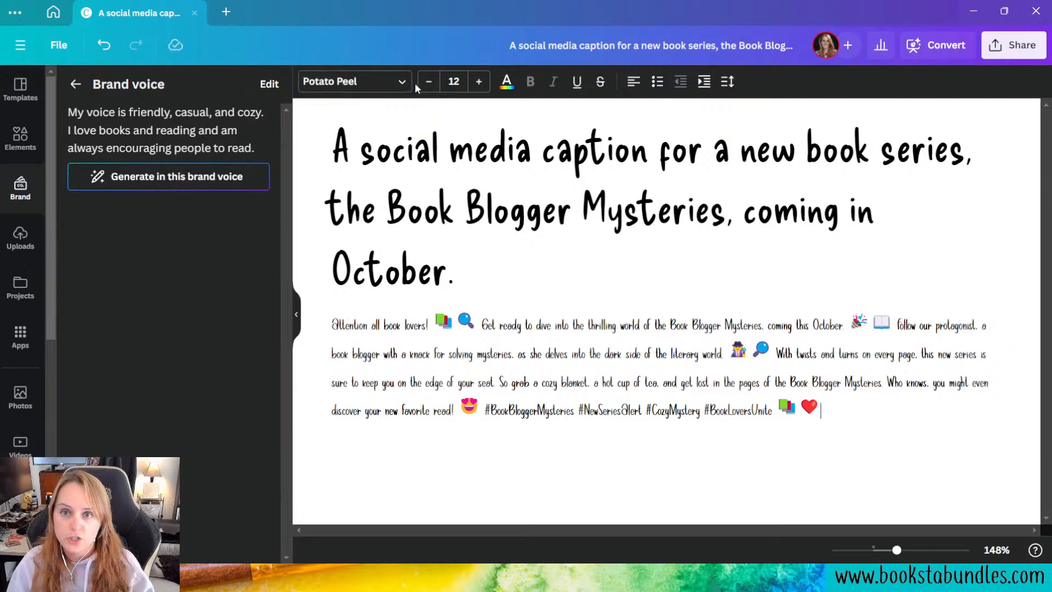
Step: Apply the brand's Subheading style to the caption paragraph, then try the Subtitle style on the heading and set it to Body
click(384, 82)
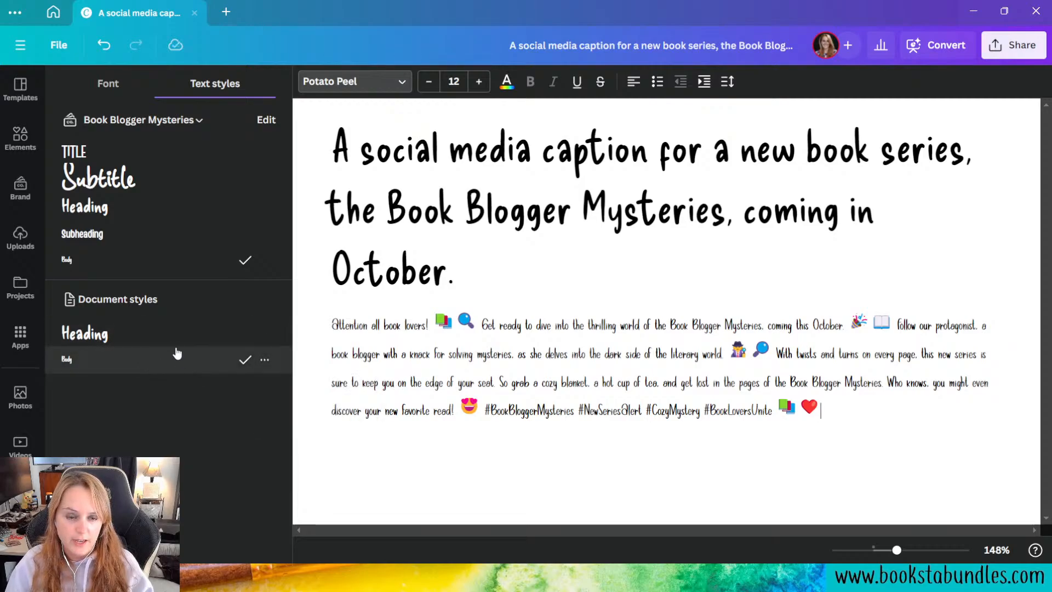
click(137, 237)
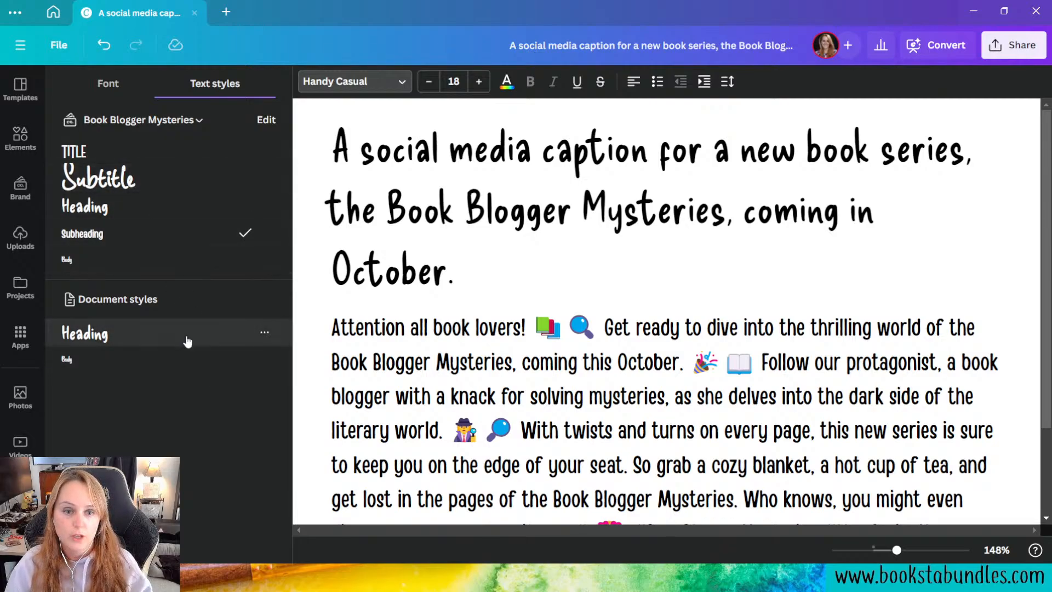
click(395, 208)
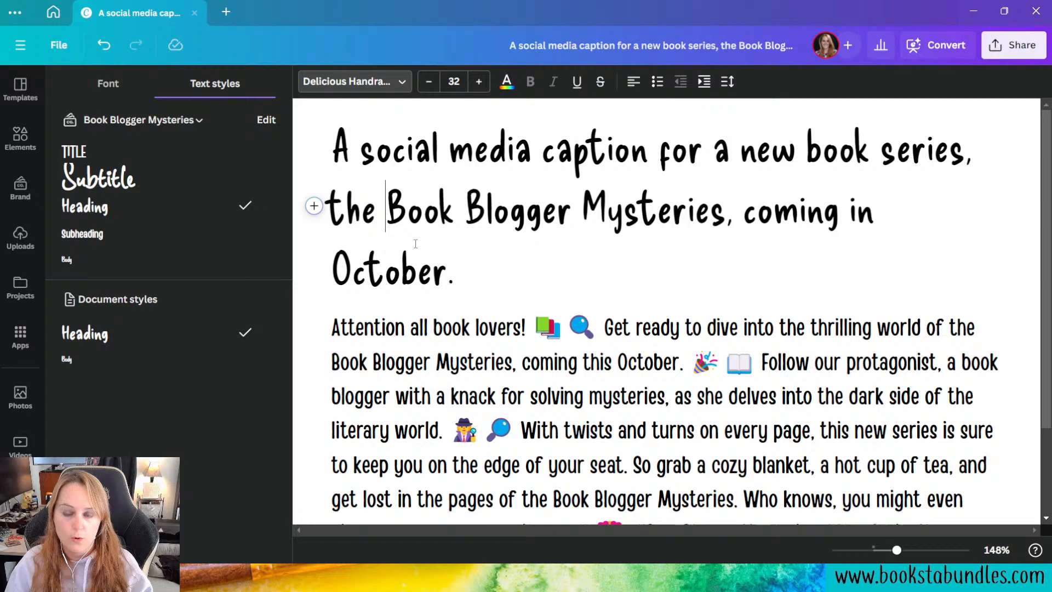
click(126, 178)
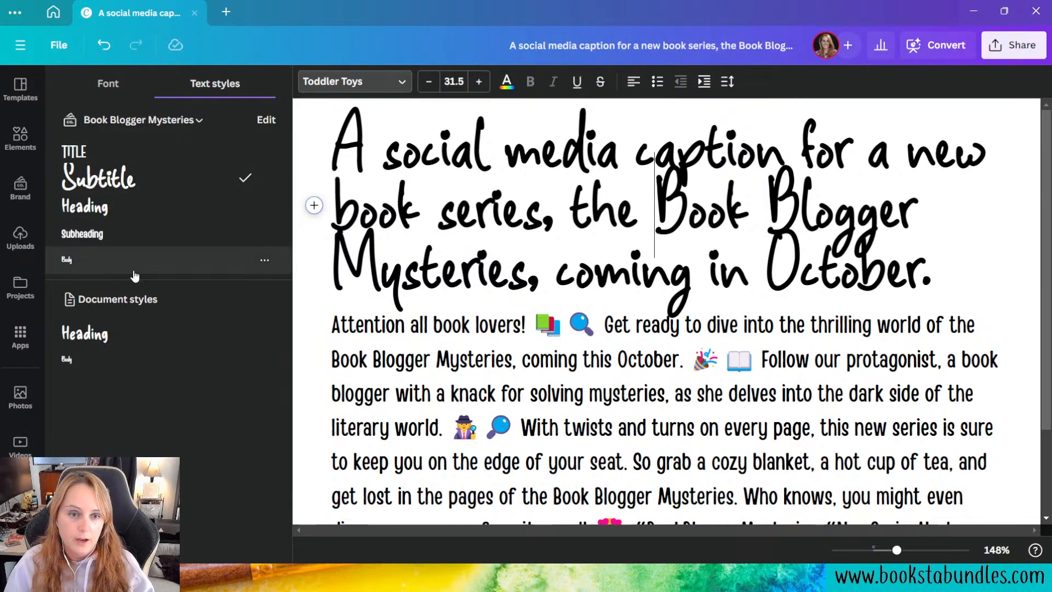
click(135, 273)
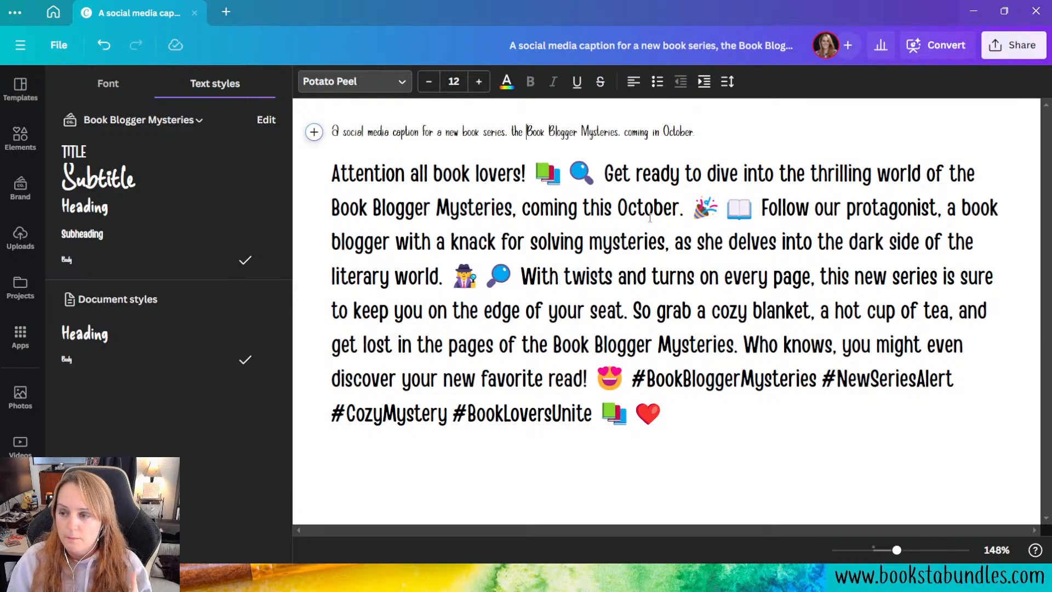
Step: Return to the Book Blogger Mysteries brand kit and look over its text styles, brand voice, photos and graphics sections
click(41, 13)
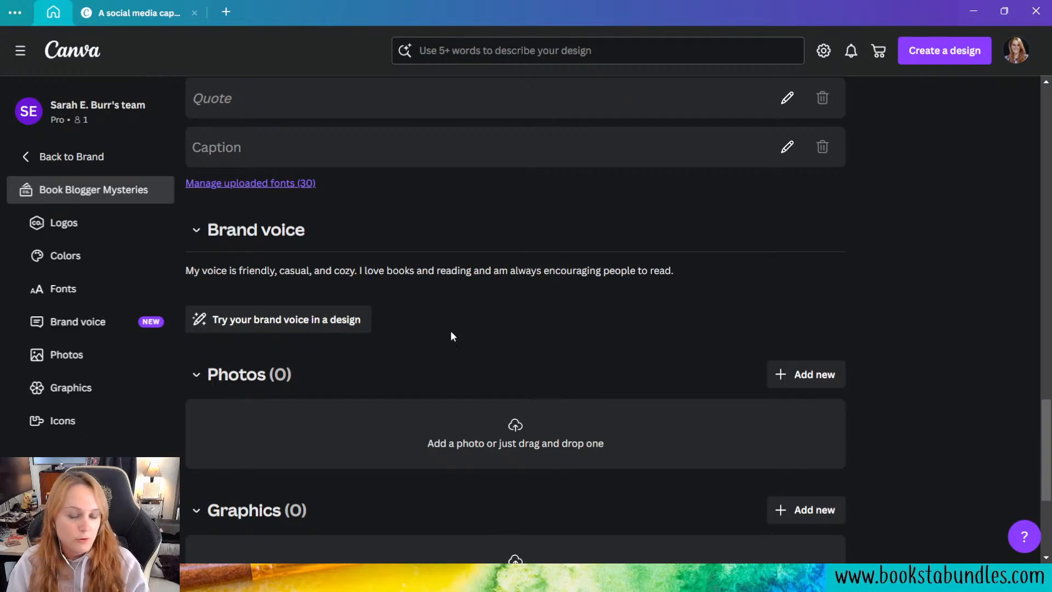
click(162, 19)
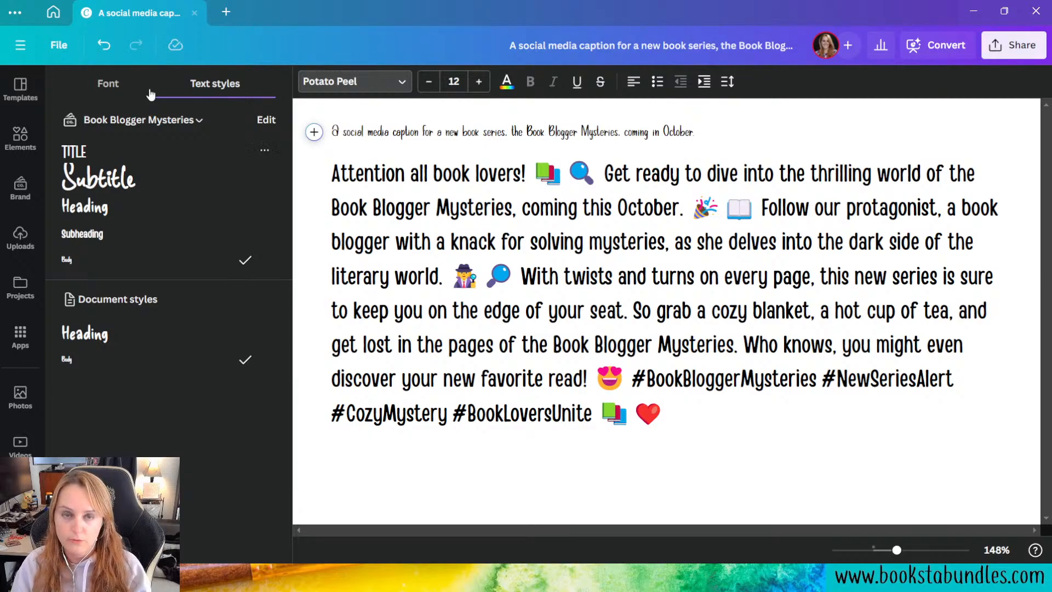
click(53, 12)
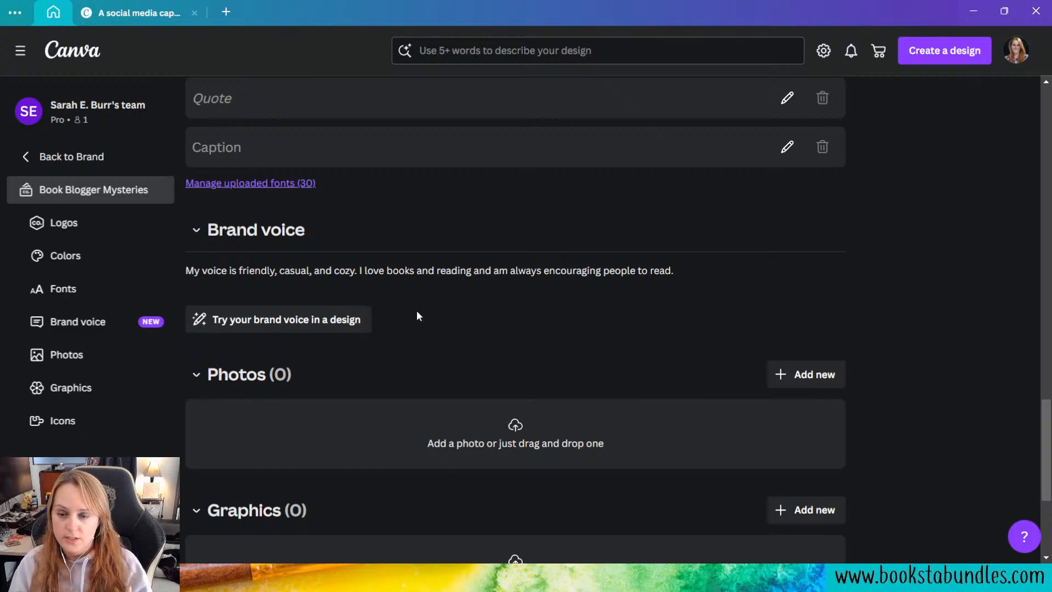
scroll(418, 325, down, 1)
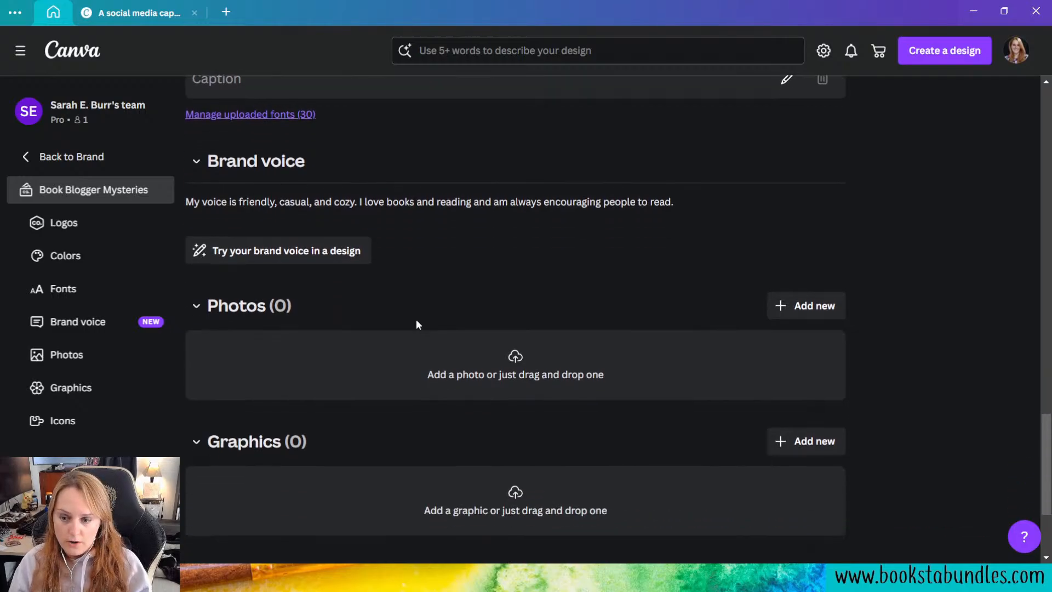
scroll(419, 325, down, 2)
scroll(426, 333, up, 4)
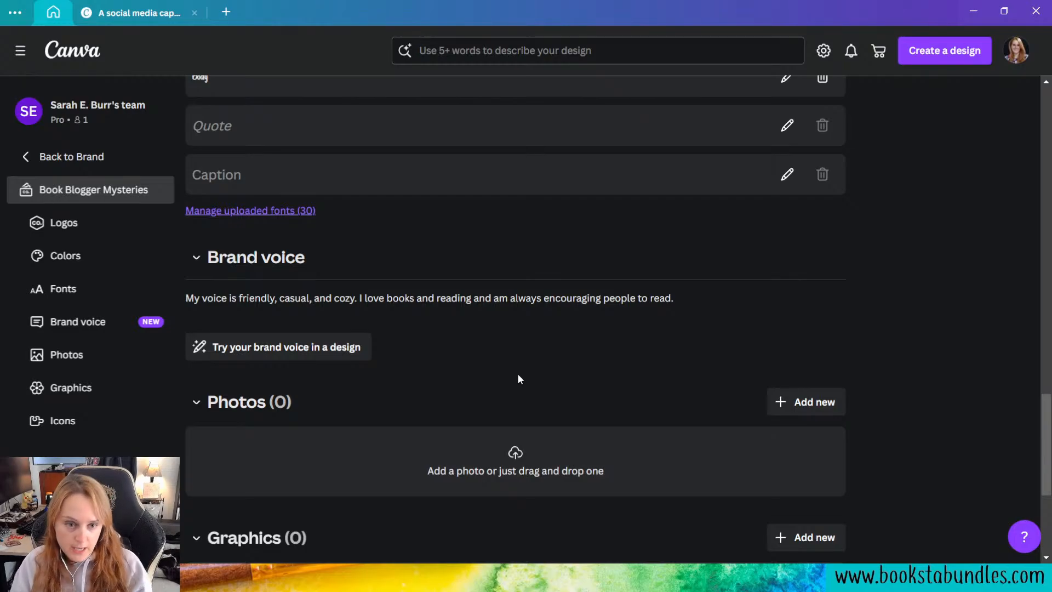
scroll(496, 372, up, 2)
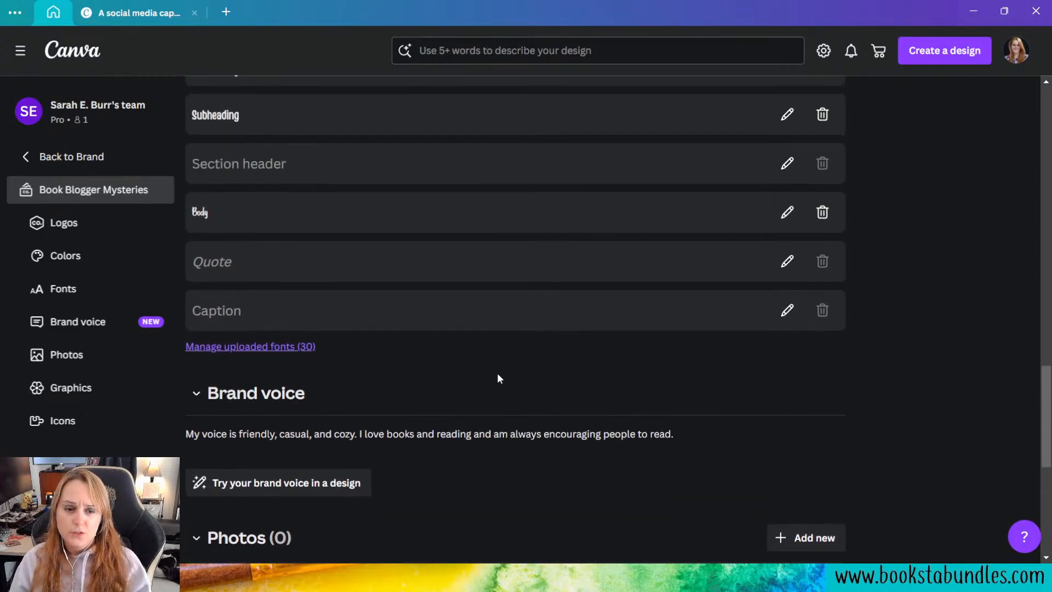
Step: Go back to the home page and enter "A banner for an ARC sign up sheet for a new book" as the design description
click(95, 157)
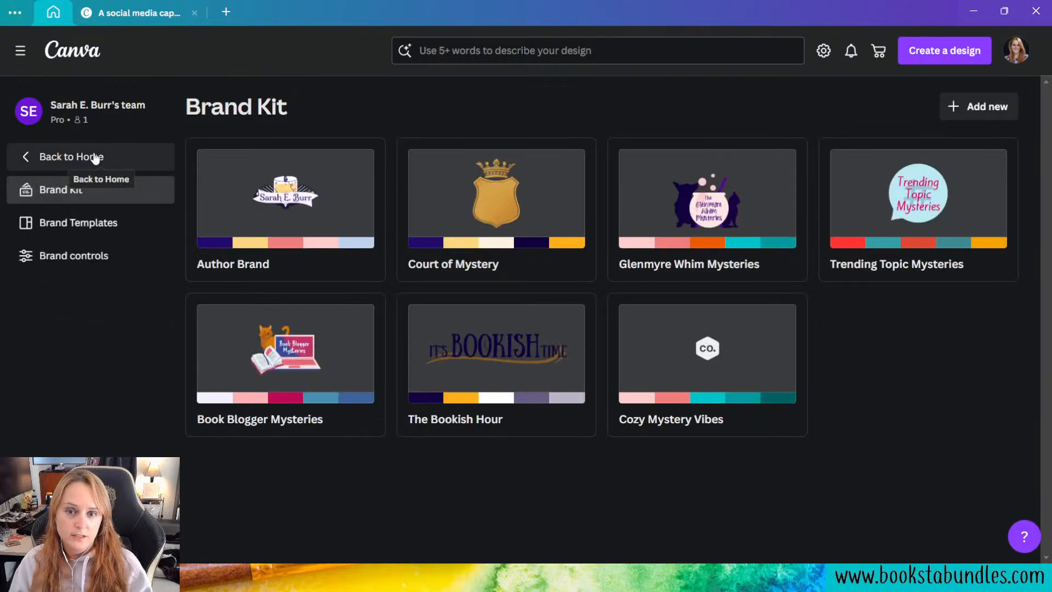
click(97, 156)
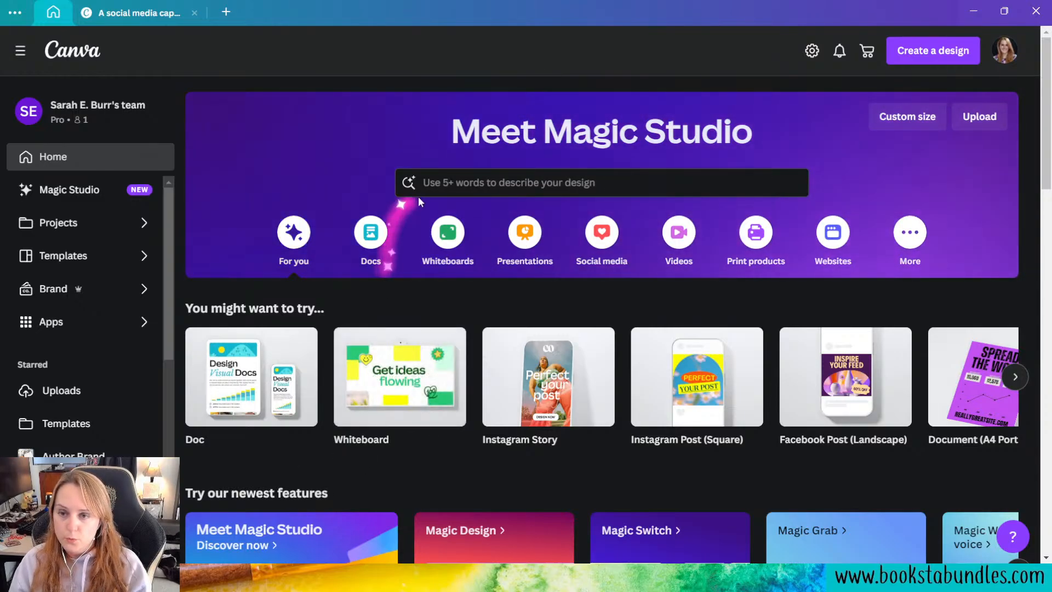
click(485, 183)
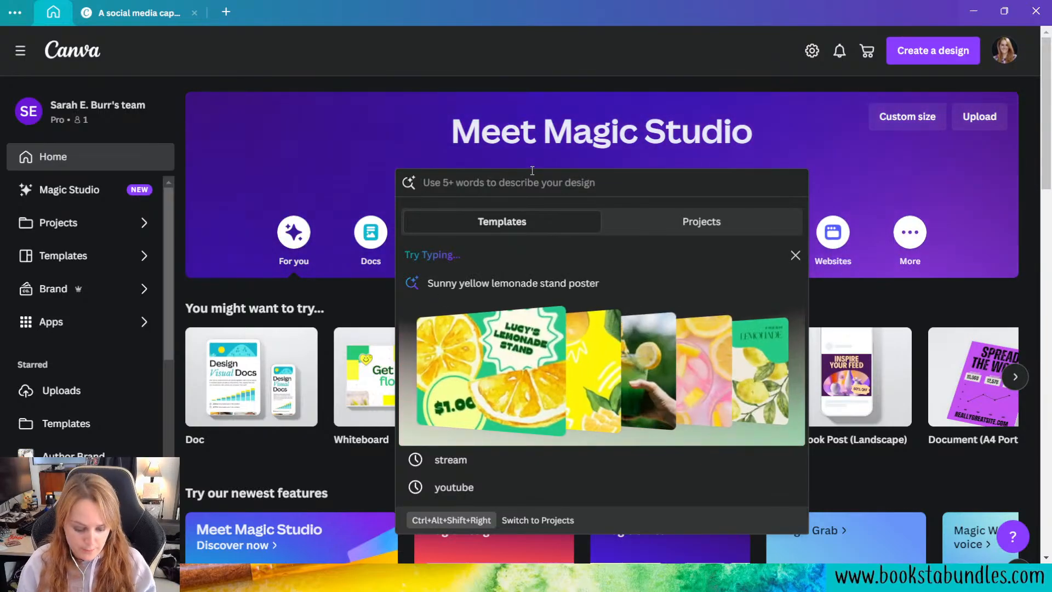
text(A banner)
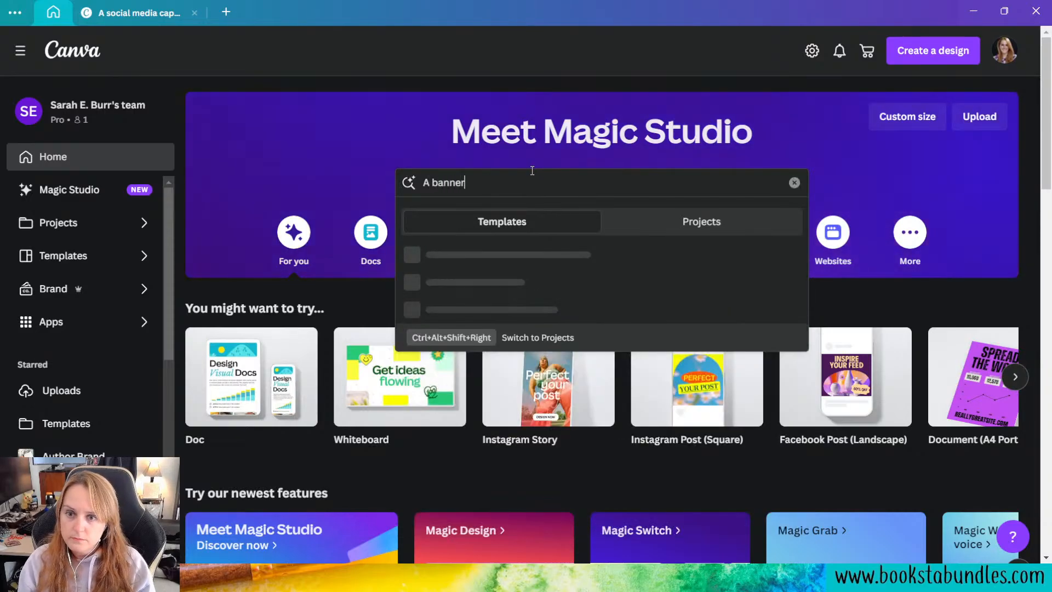
text( for a a)
key(BackSpace)
key(BackSpace)
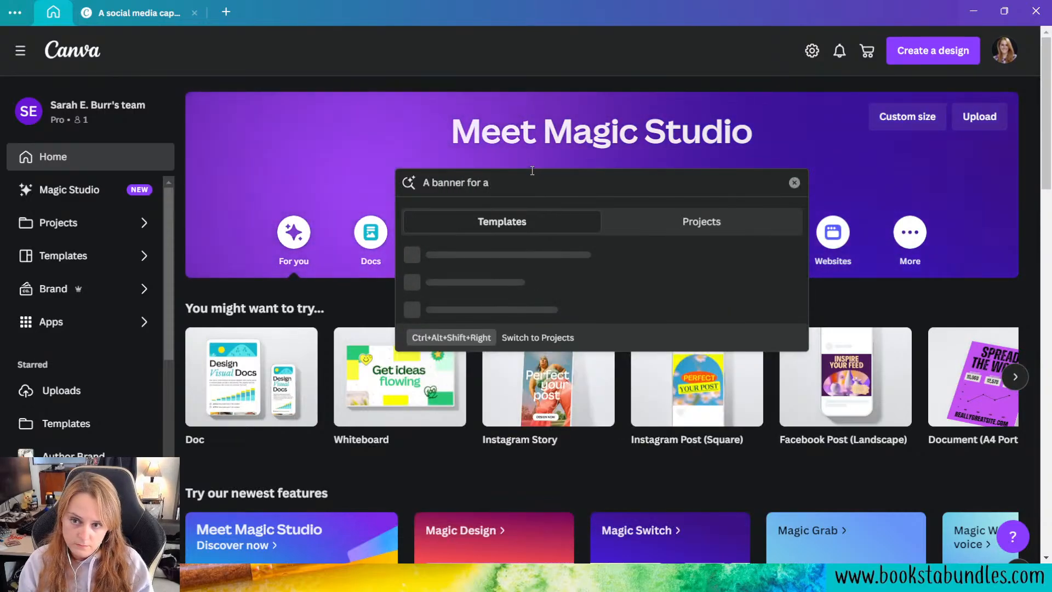
text(n ARC)
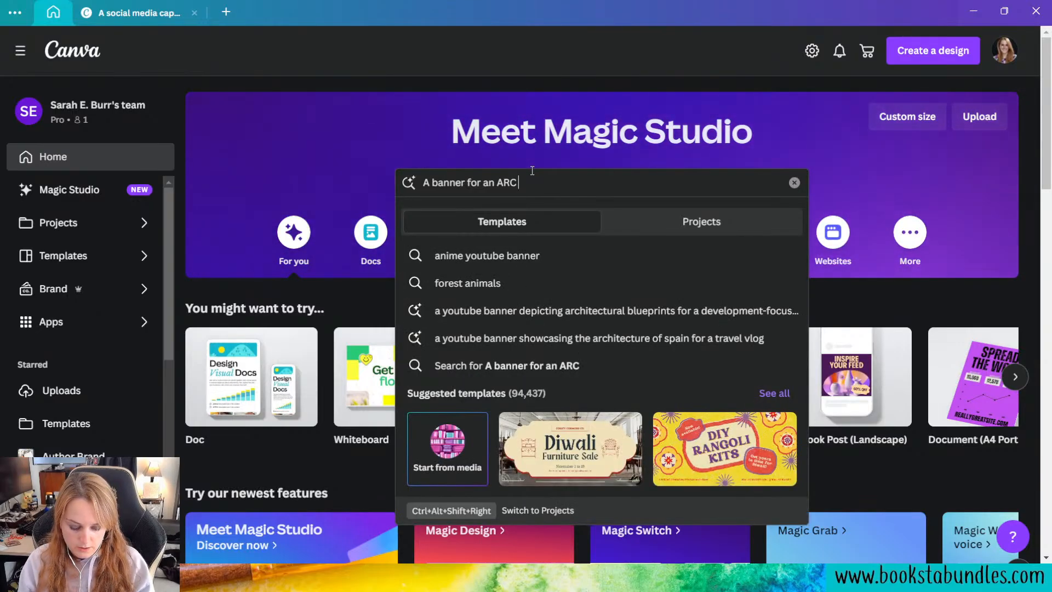
text( sign u)
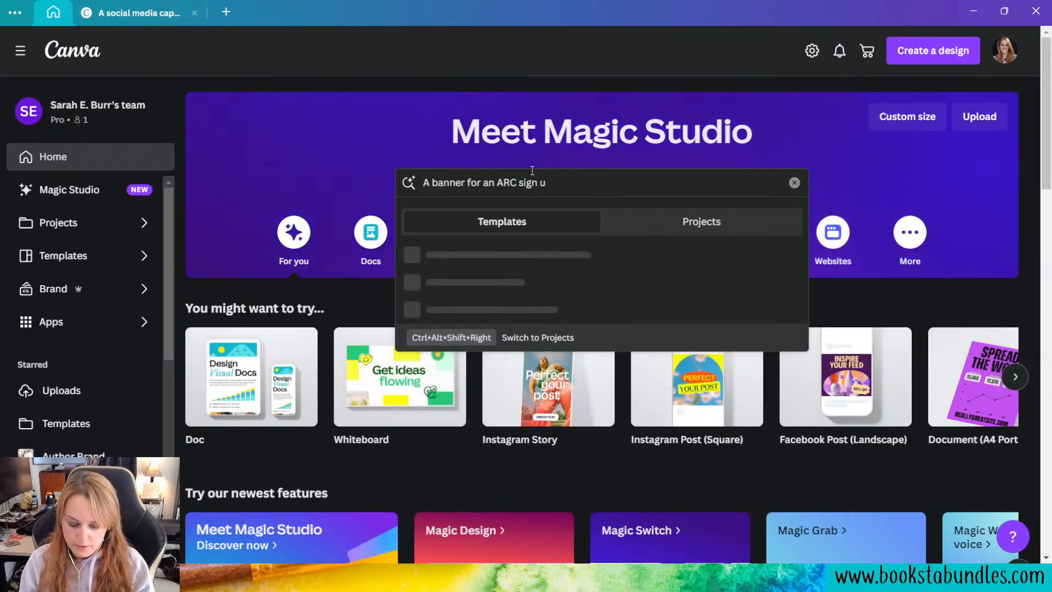
text(p sheet fo)
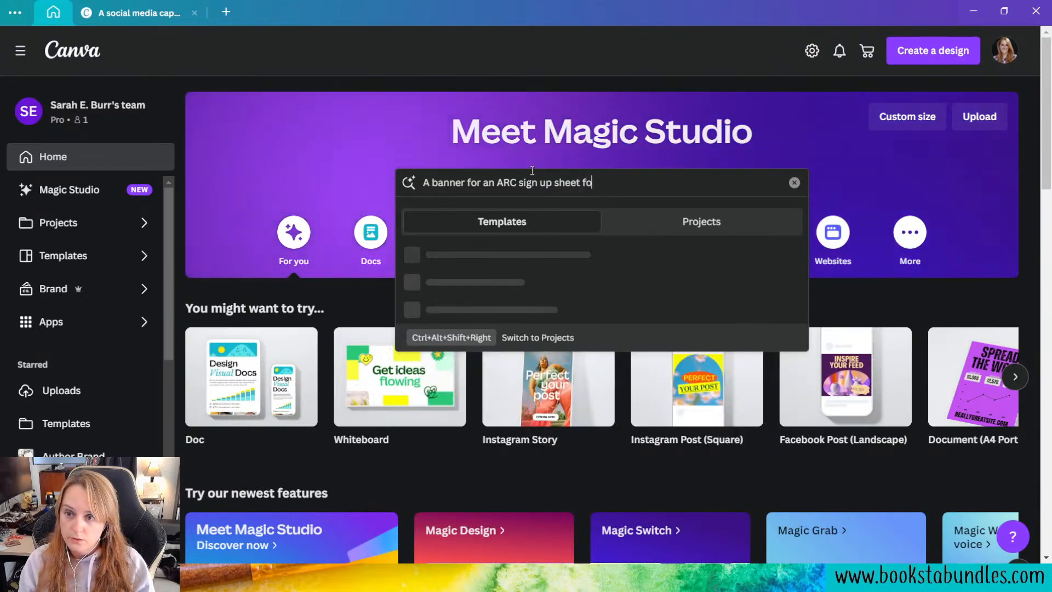
text(r a new book)
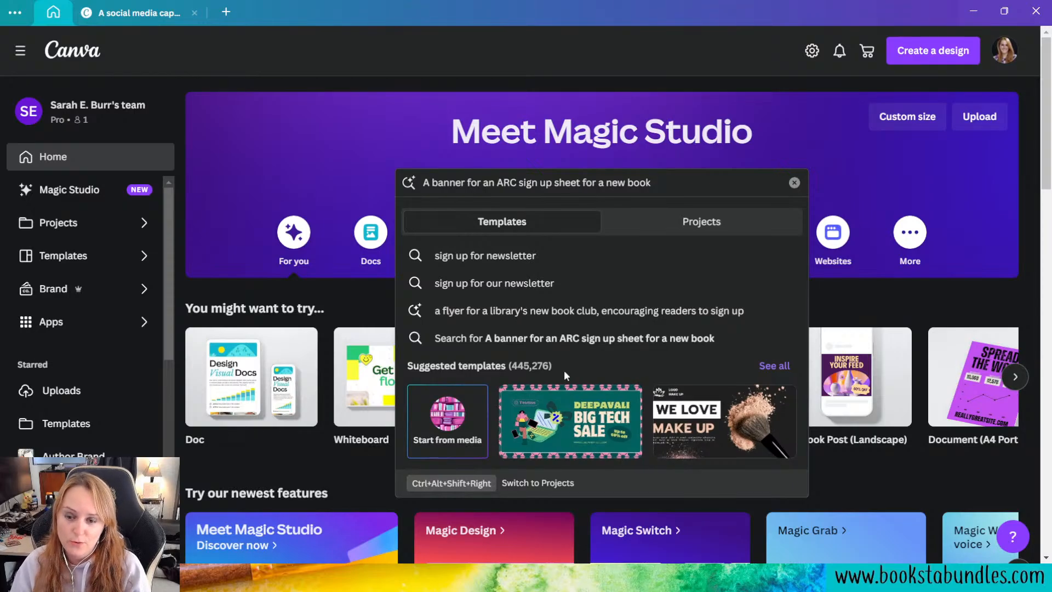
Step: Find templates for this description starting from media, browsing the uploads and choosing the pink bookshelf image
click(439, 445)
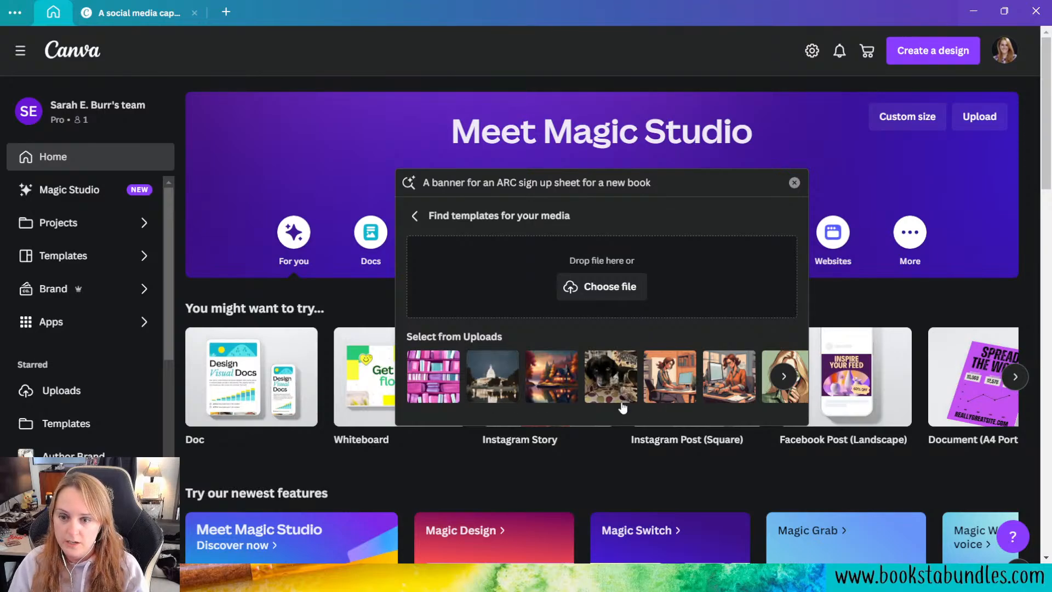
click(785, 377)
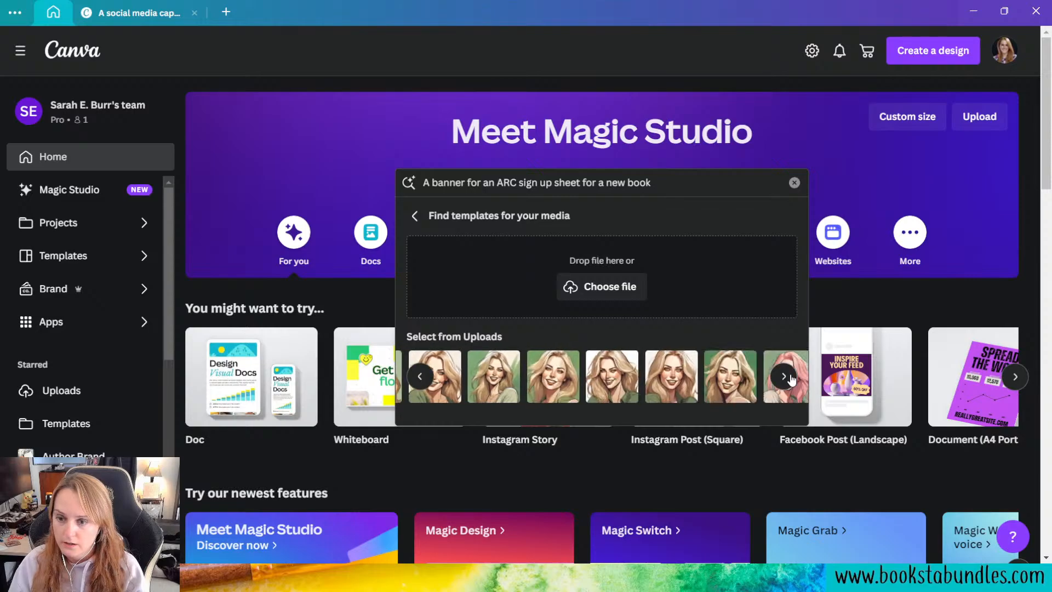
click(785, 376)
click(785, 377)
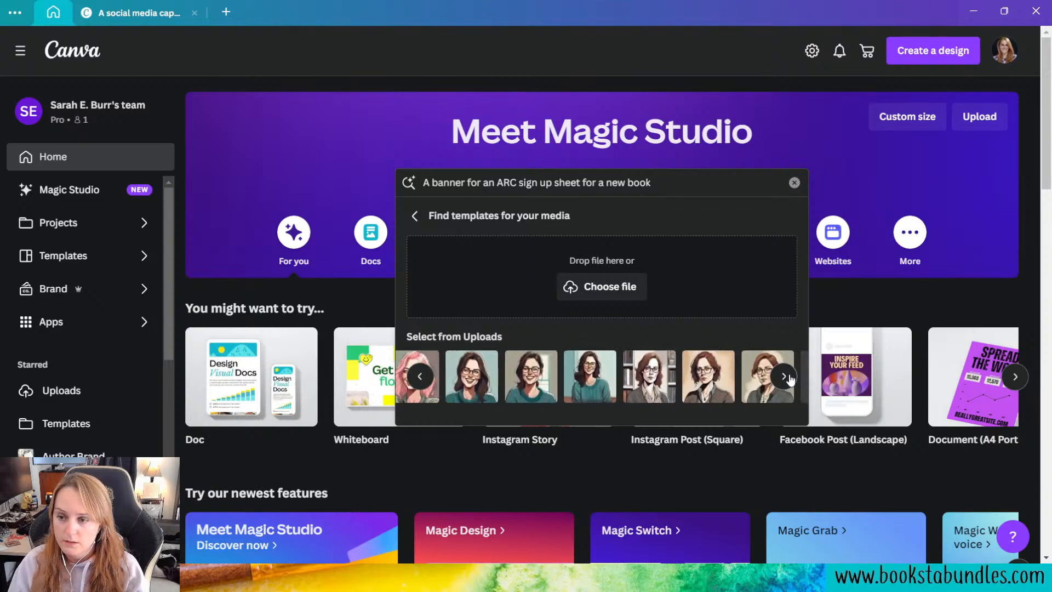
click(785, 377)
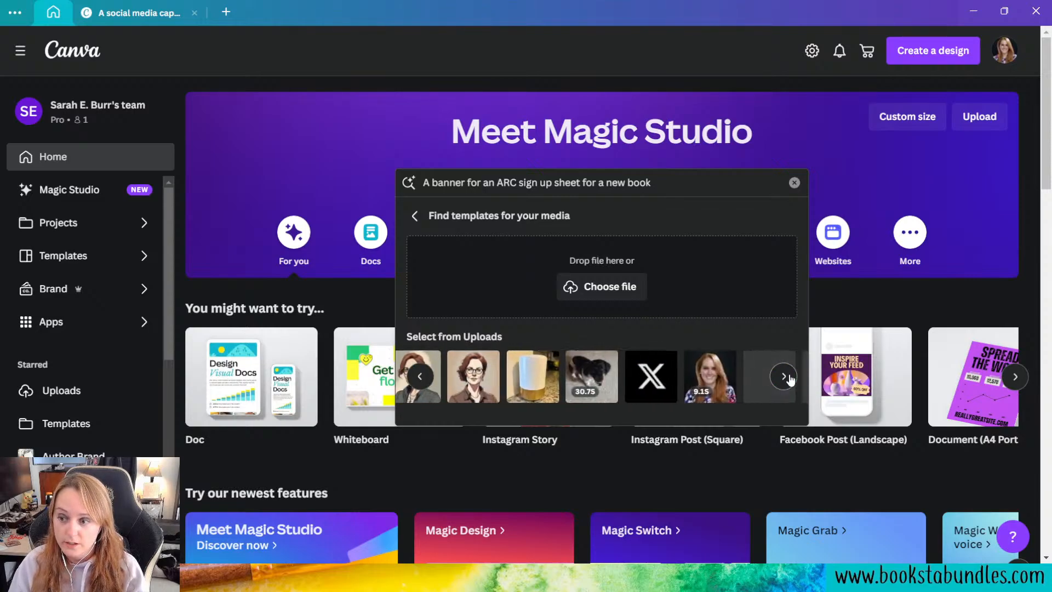
click(785, 376)
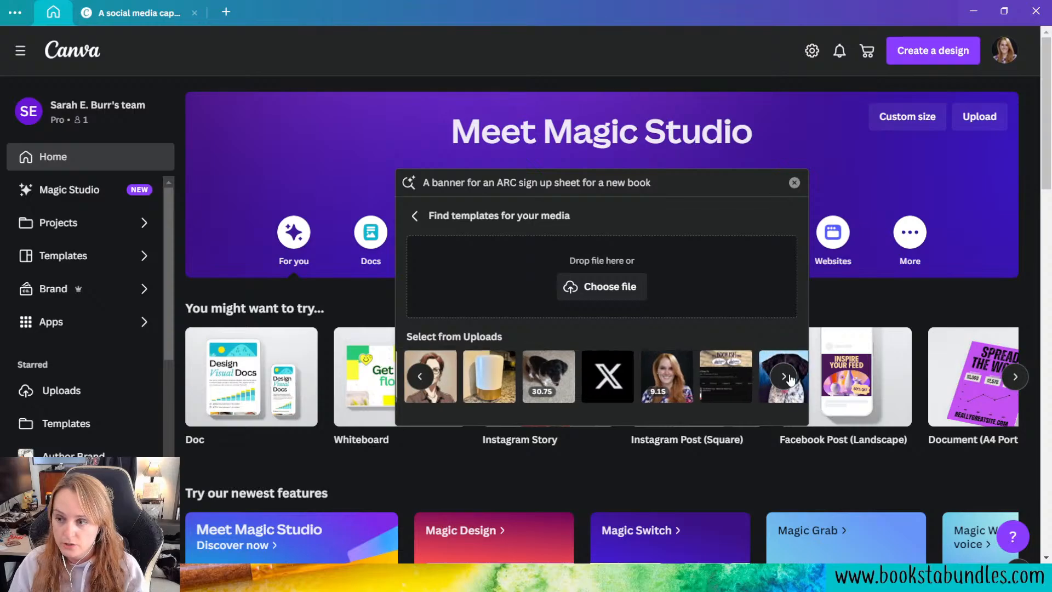
click(421, 377)
click(421, 377)
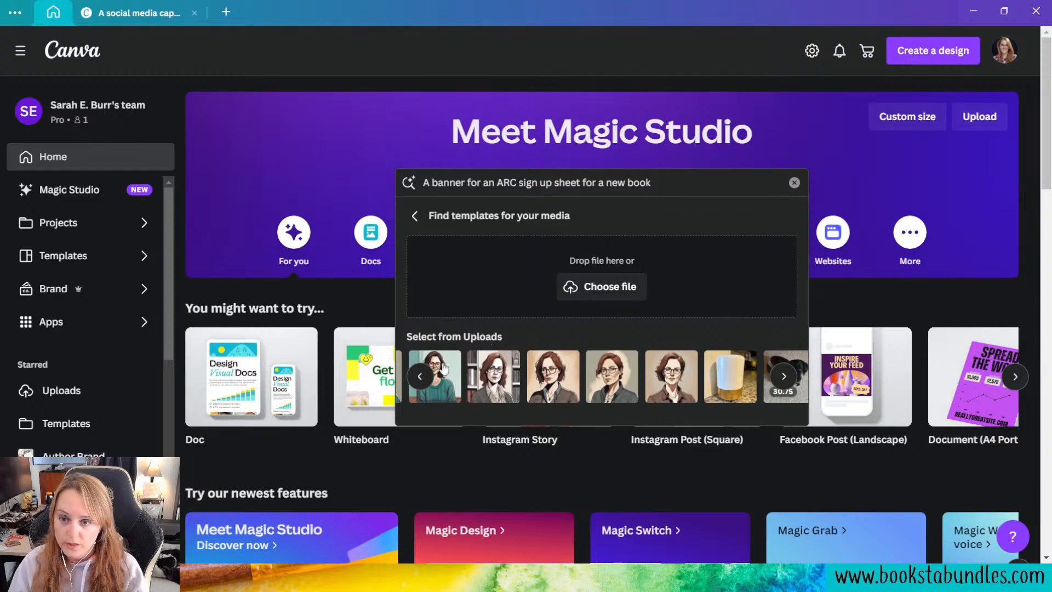
click(420, 376)
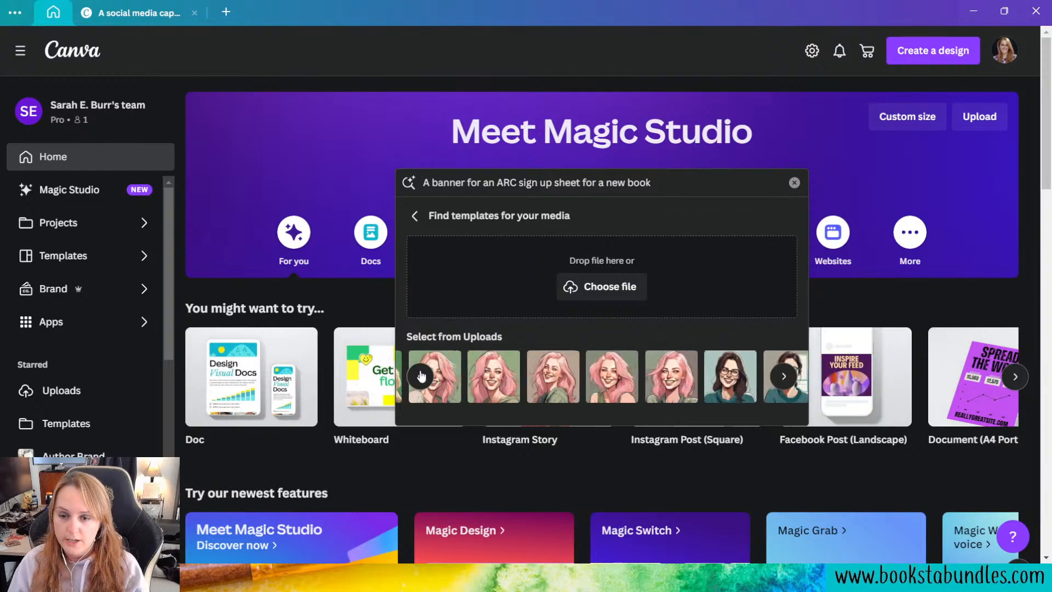
click(421, 377)
click(420, 377)
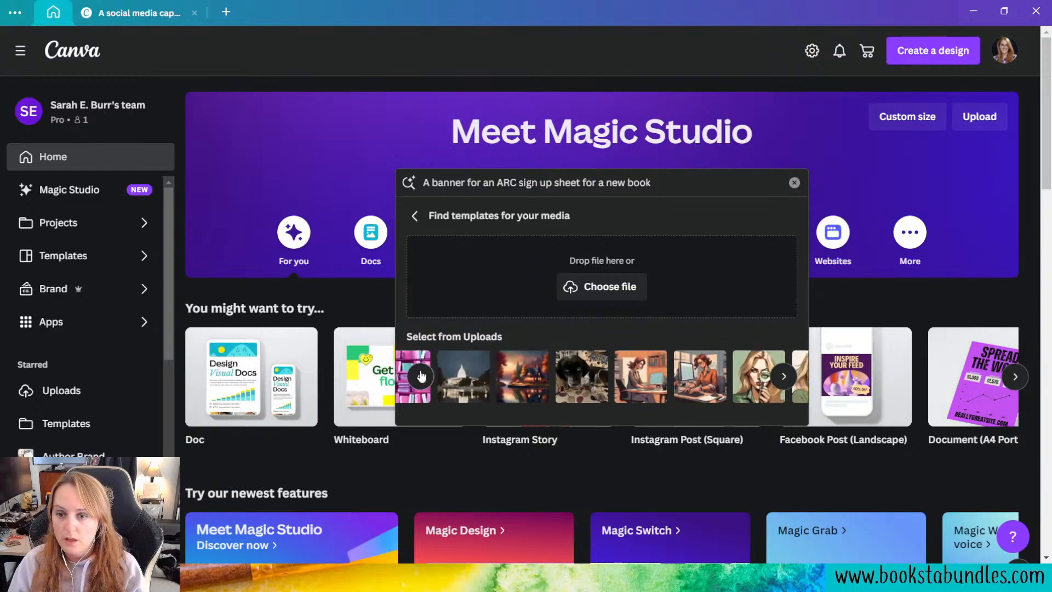
click(421, 377)
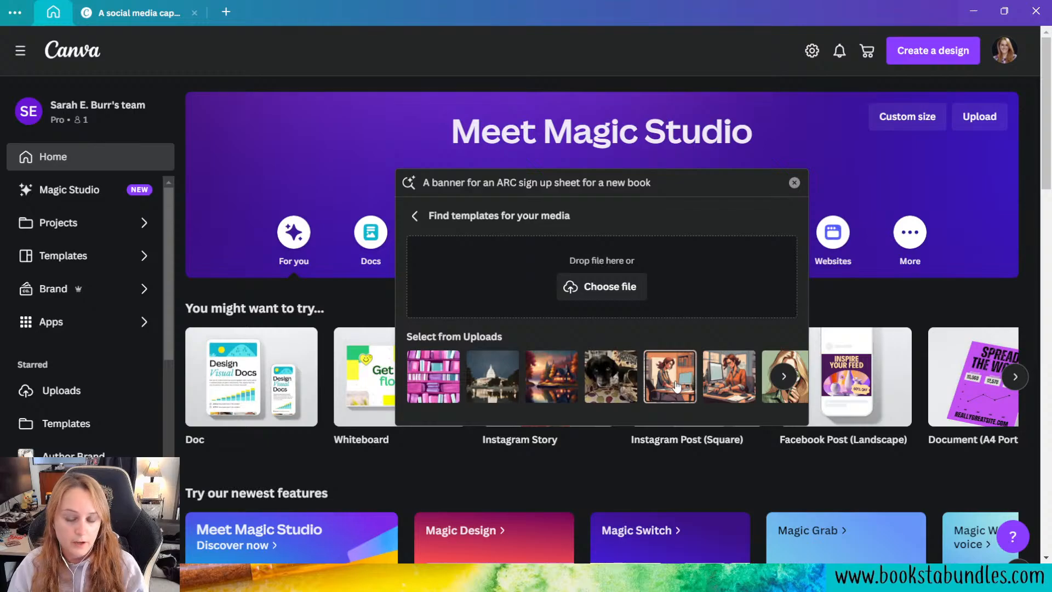
click(445, 389)
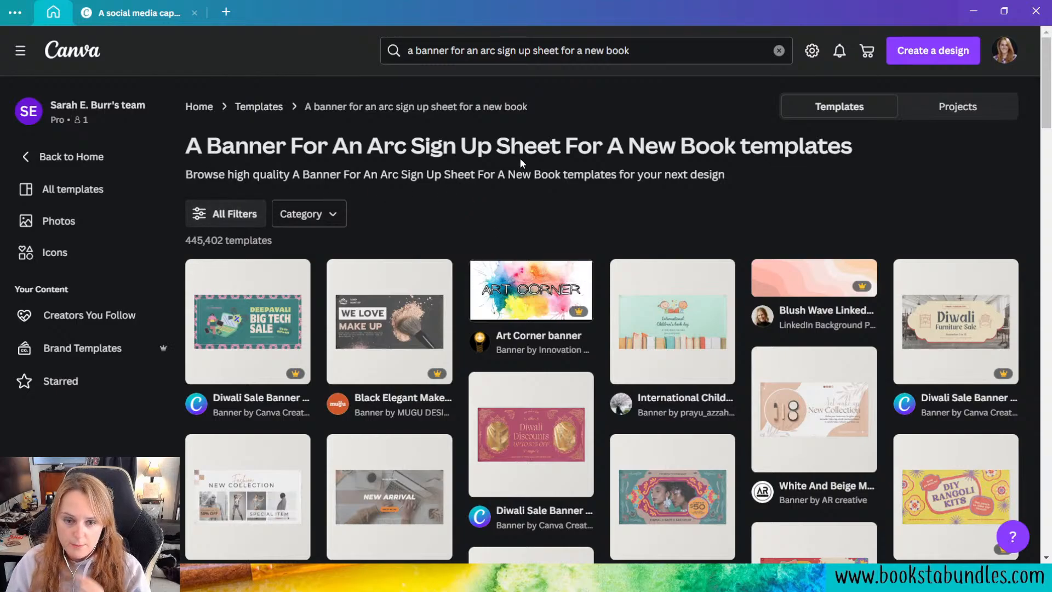
Step: Look through the banner templates found for the ARC sign up sheet to judge how well they suit a new book
scroll(536, 176, down, 6)
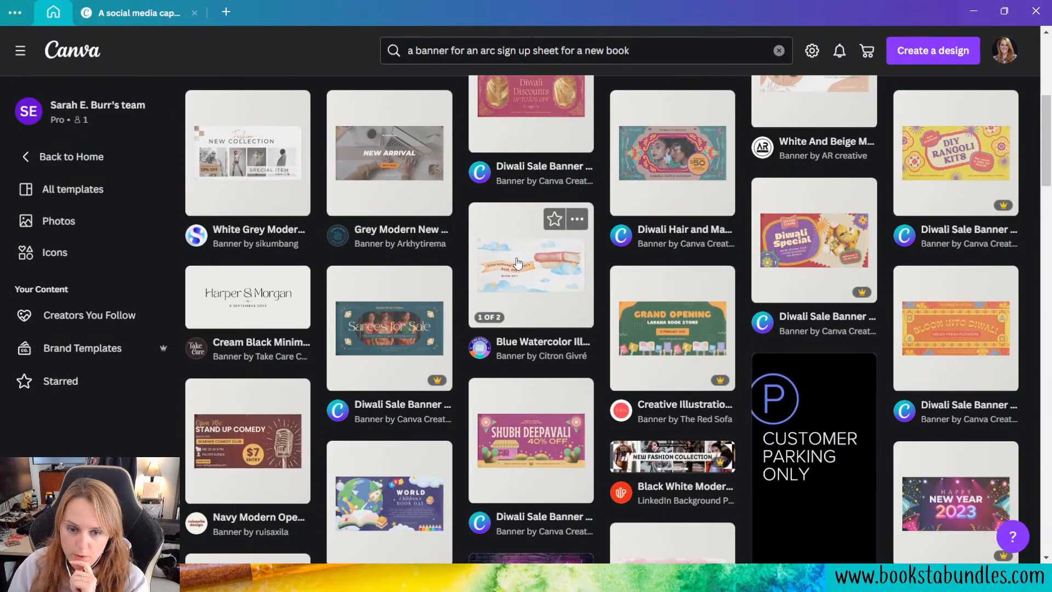
scroll(535, 247, down, 3)
scroll(591, 245, down, 2)
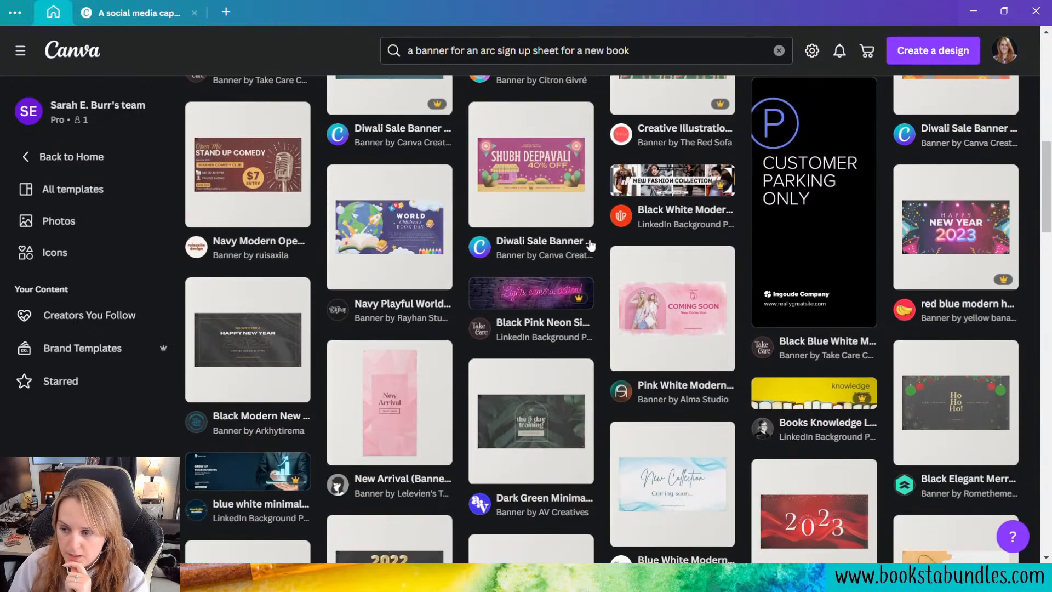
scroll(591, 245, down, 3)
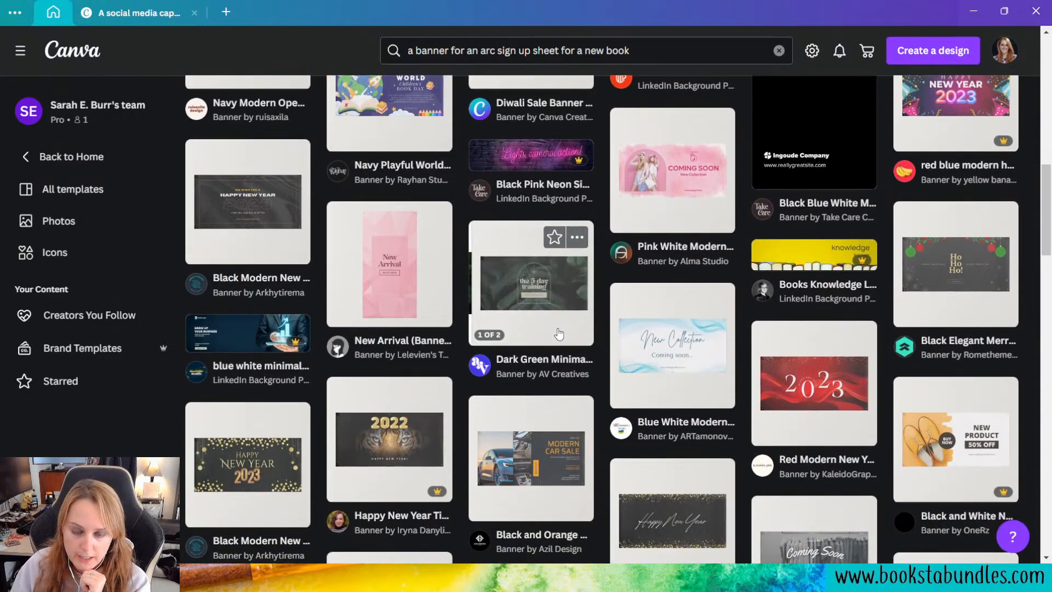
scroll(564, 328, down, 2)
scroll(563, 327, down, 2)
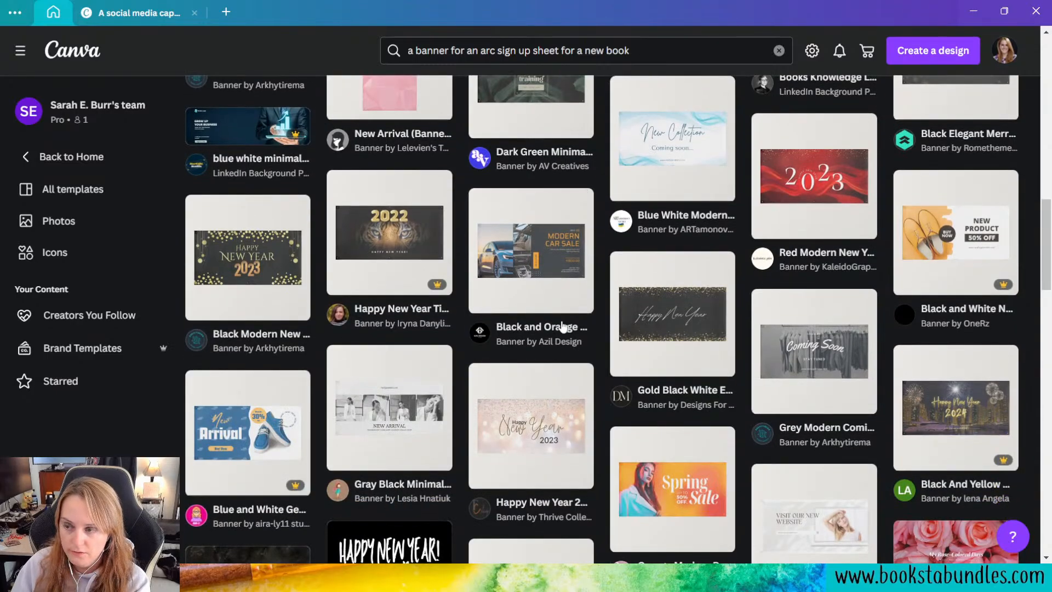
scroll(543, 312, up, 8)
scroll(543, 318, up, 6)
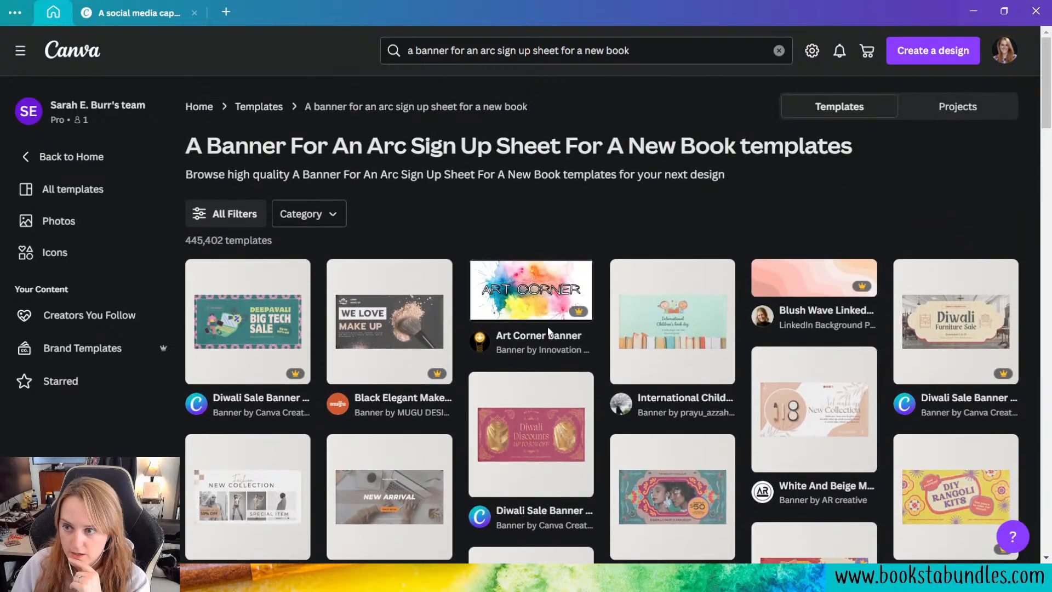
Step: Check the matching projects, return to the template results, and open the International Children's book day banner template
click(995, 110)
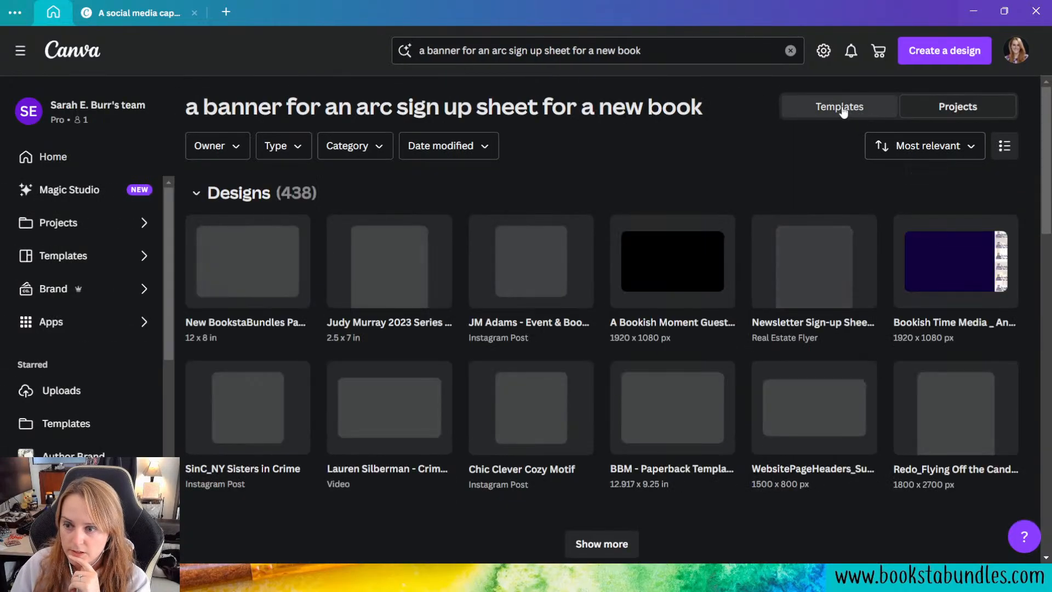
click(842, 108)
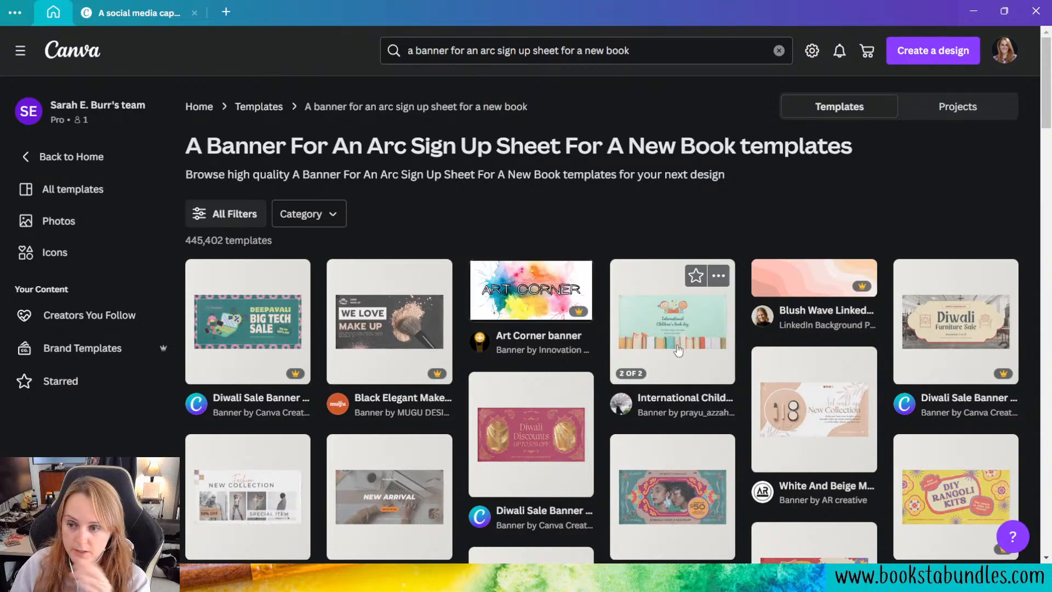
mouse_move(671, 349)
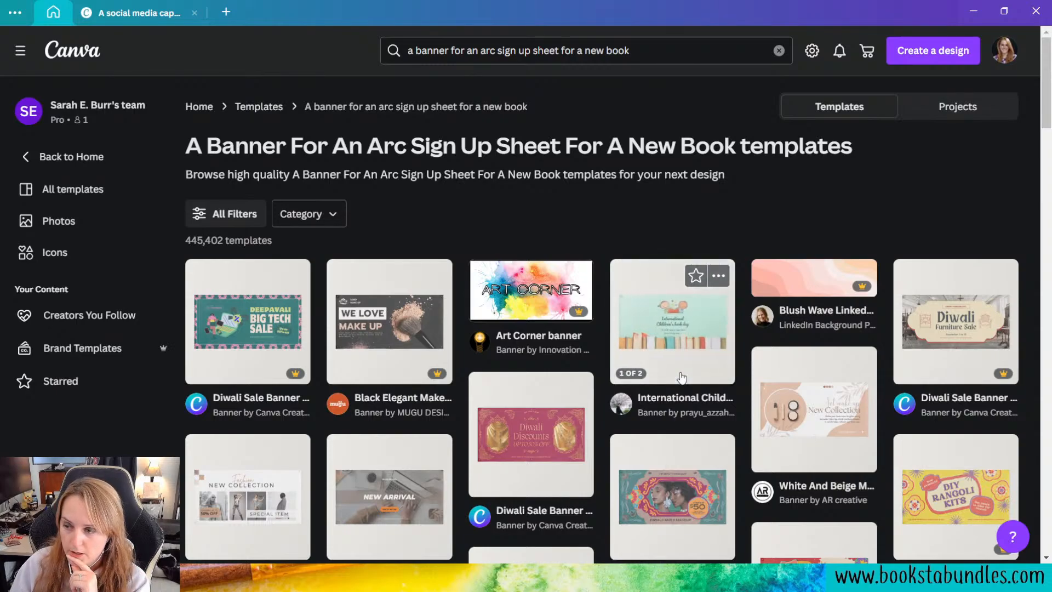
click(681, 374)
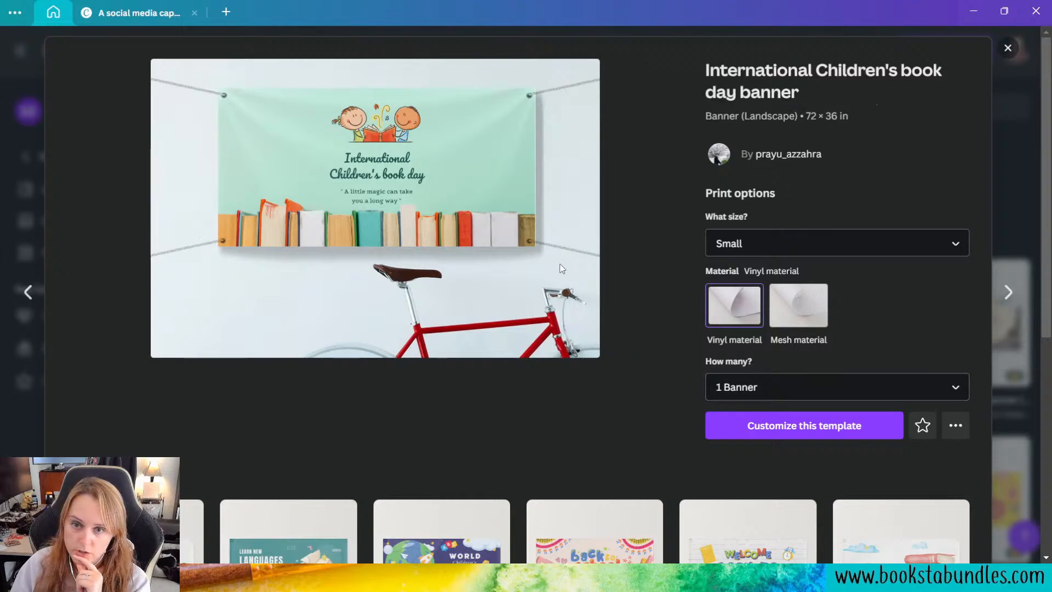
Step: Set the banner's print size to Large and start customizing the template
click(769, 244)
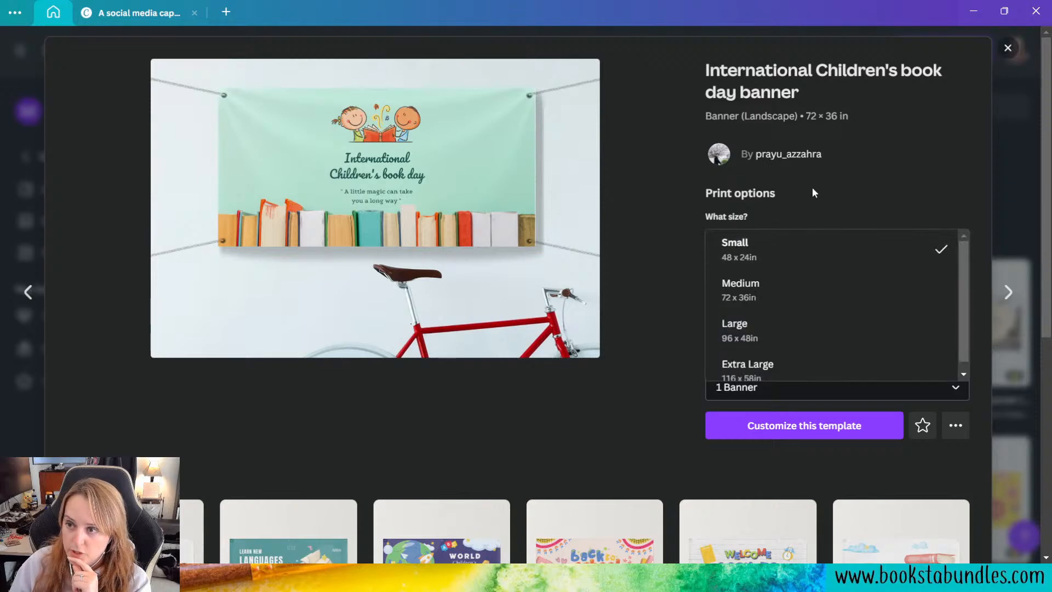
click(842, 193)
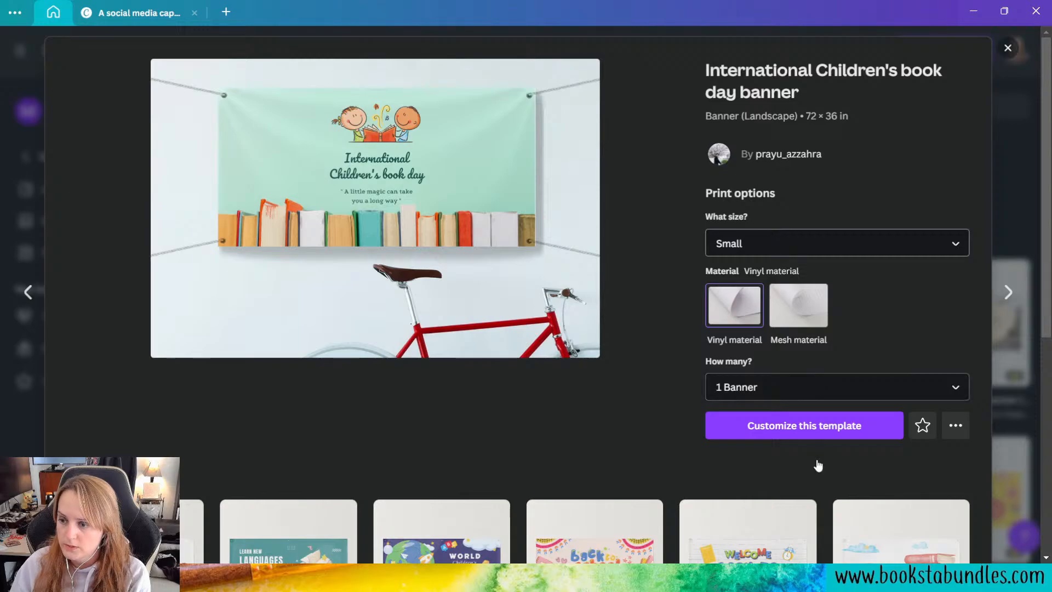
click(793, 250)
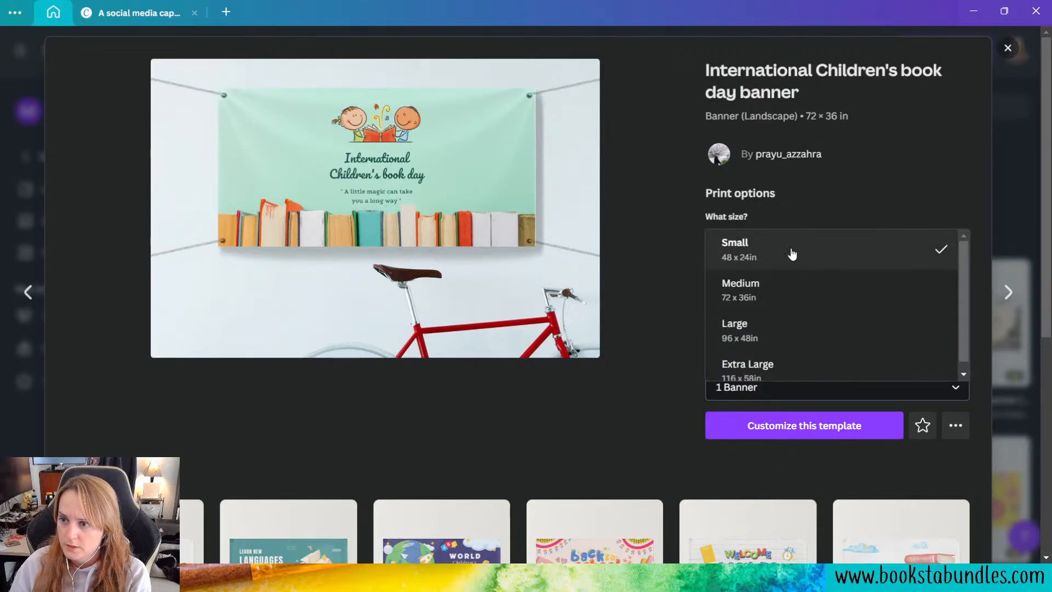
click(806, 350)
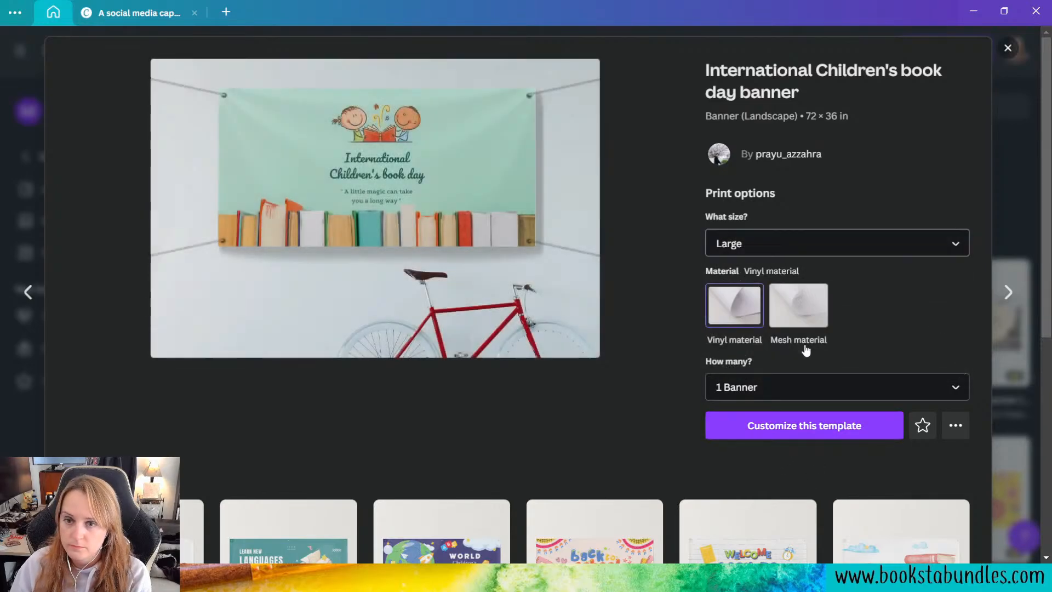
click(810, 426)
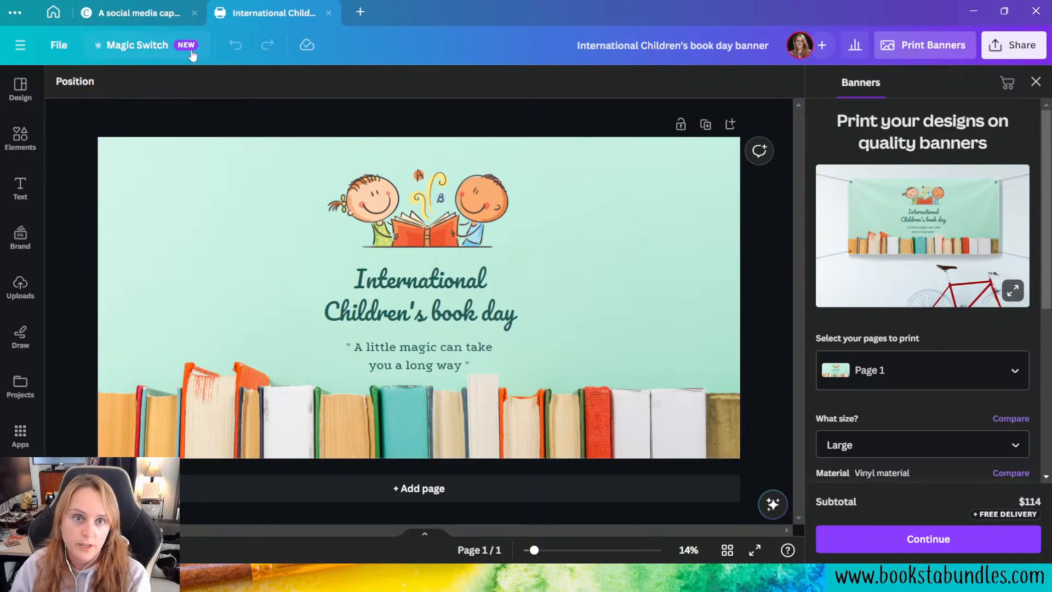
Step: Use Magic Switch to resize this design itself to the Facebook Cover format of 1640 × 924 px
click(146, 49)
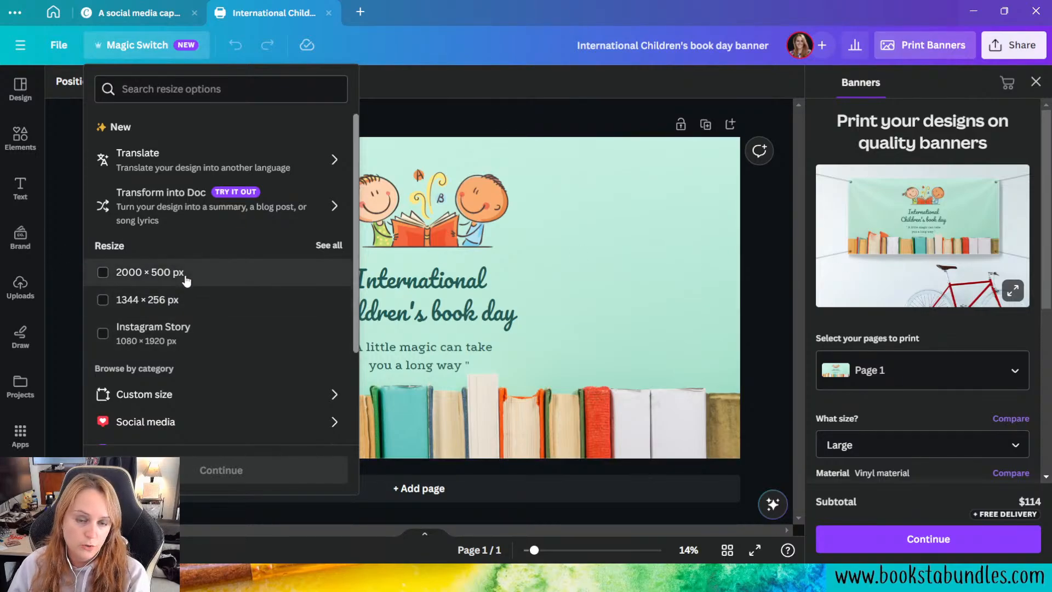
scroll(186, 280, down, 2)
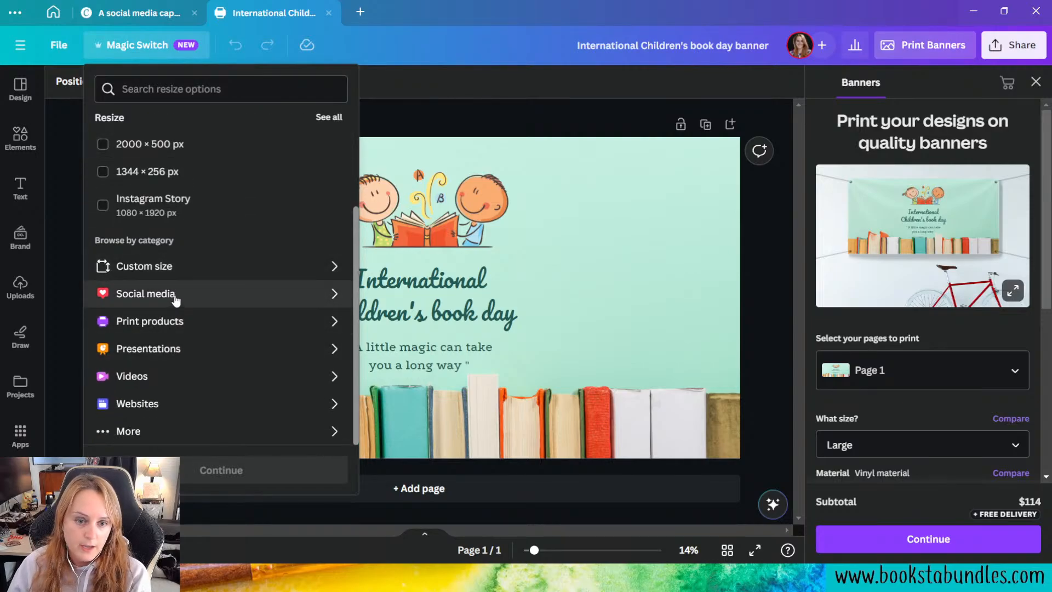
click(176, 299)
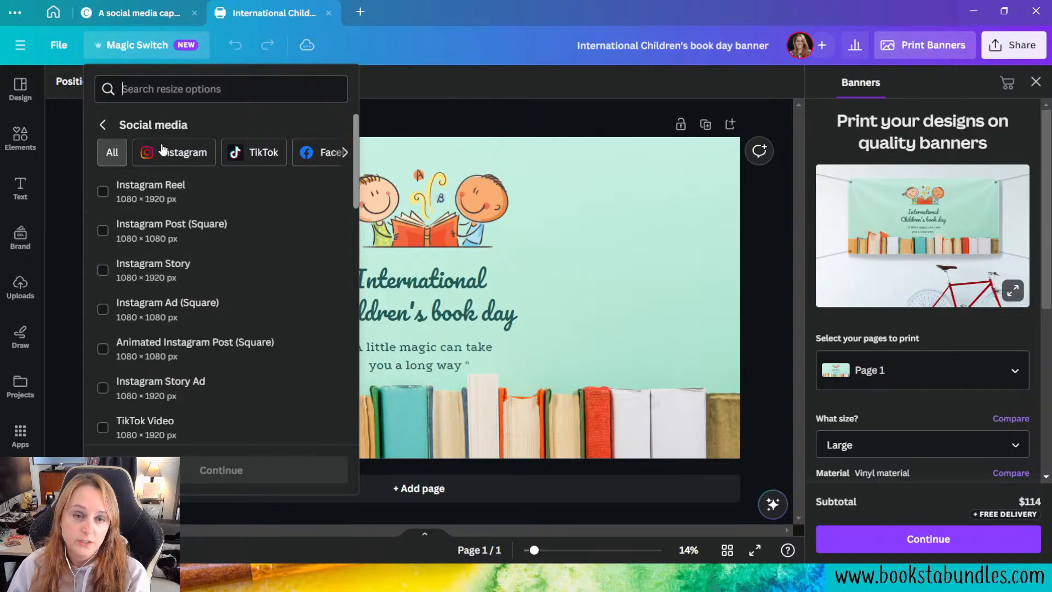
click(310, 156)
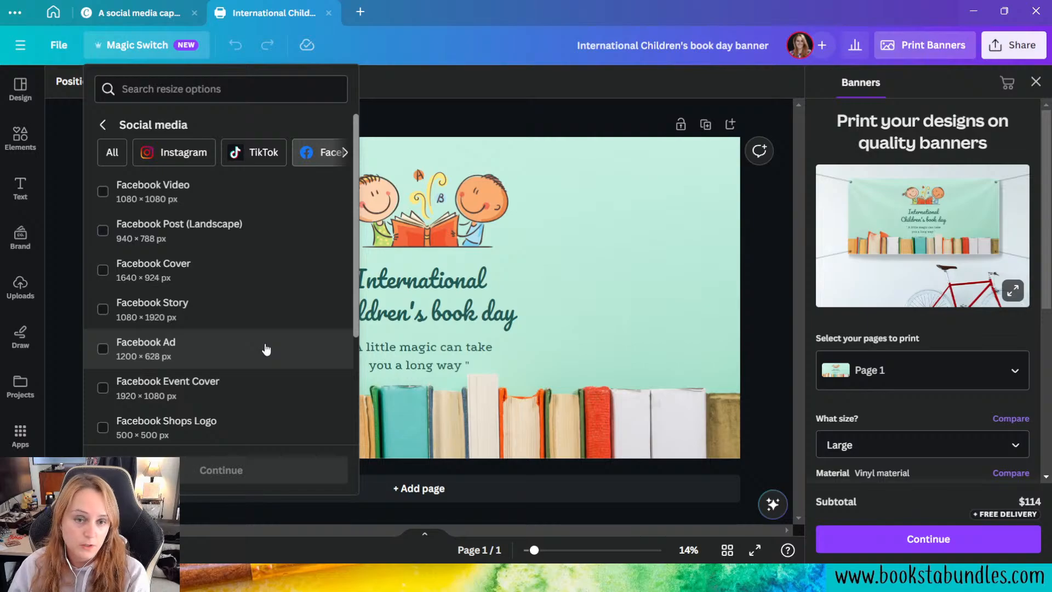
click(207, 272)
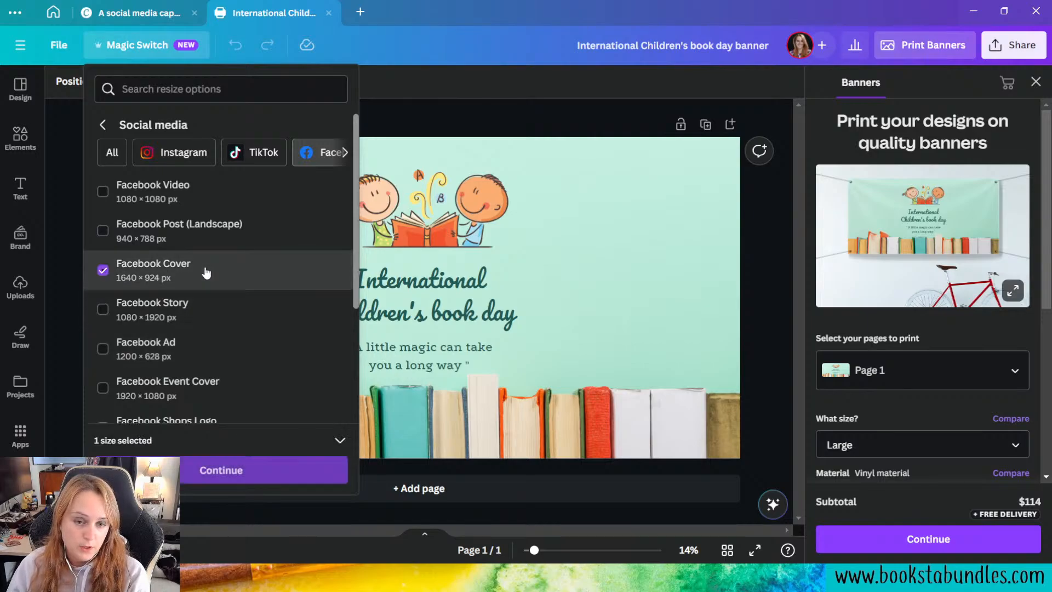
click(247, 473)
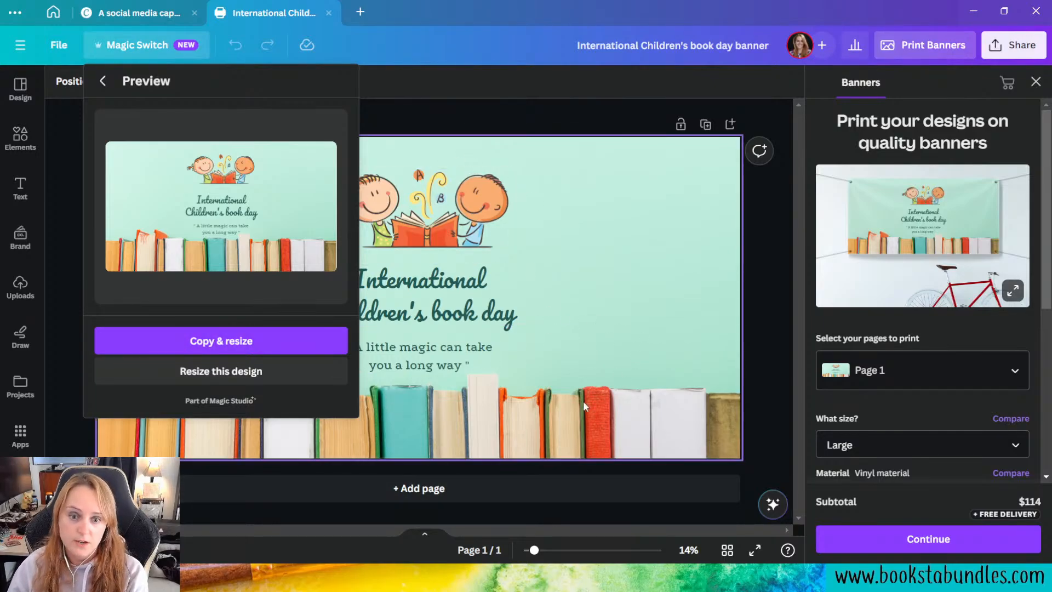
click(243, 372)
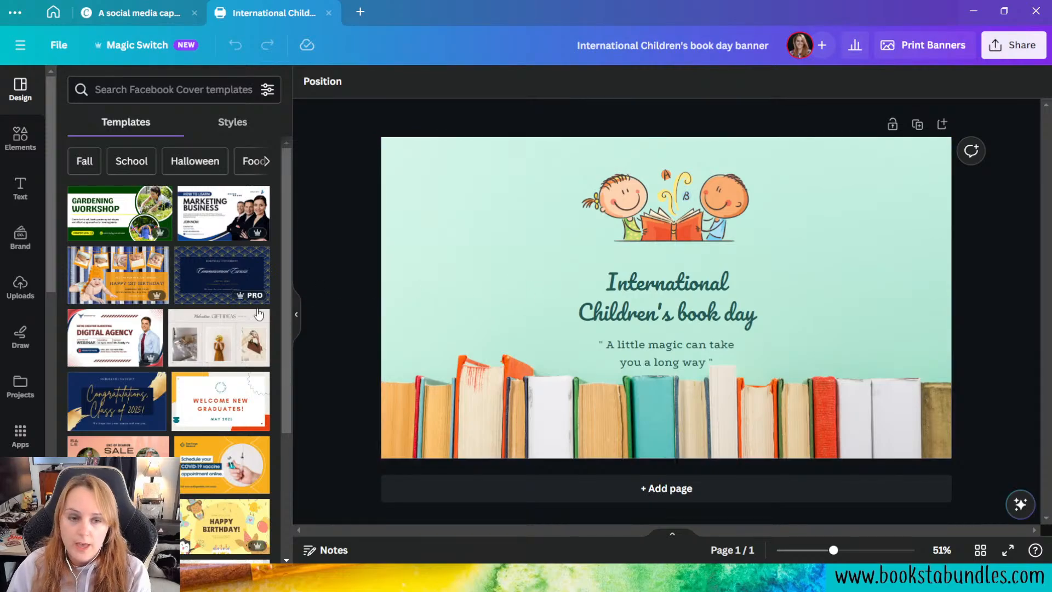
Step: Switch the design's brand kit to Book Blogger Mysteries and look over its color palettes, fonts and brand voice
click(21, 241)
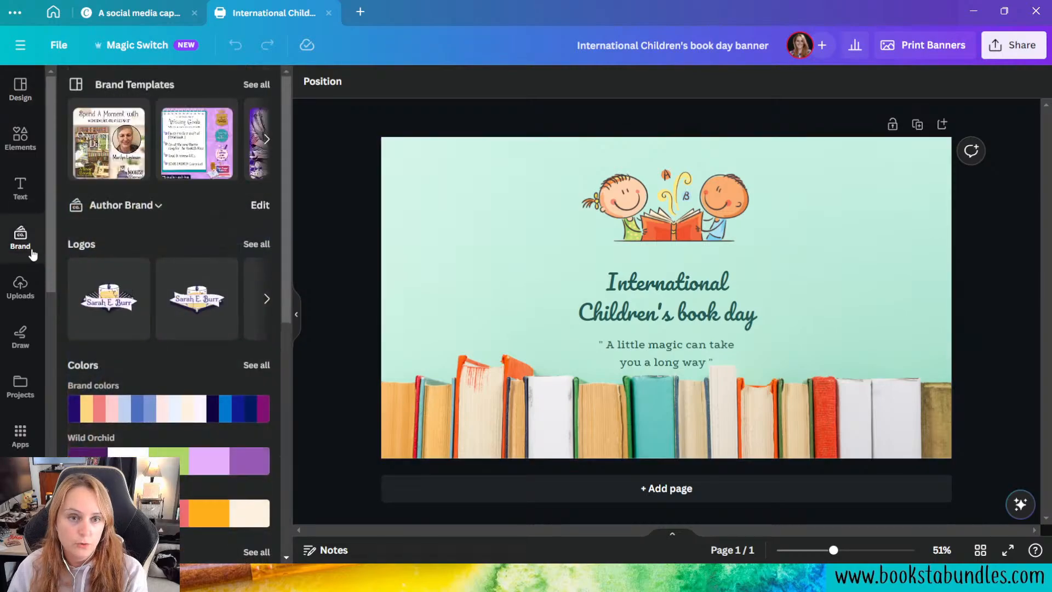
click(152, 205)
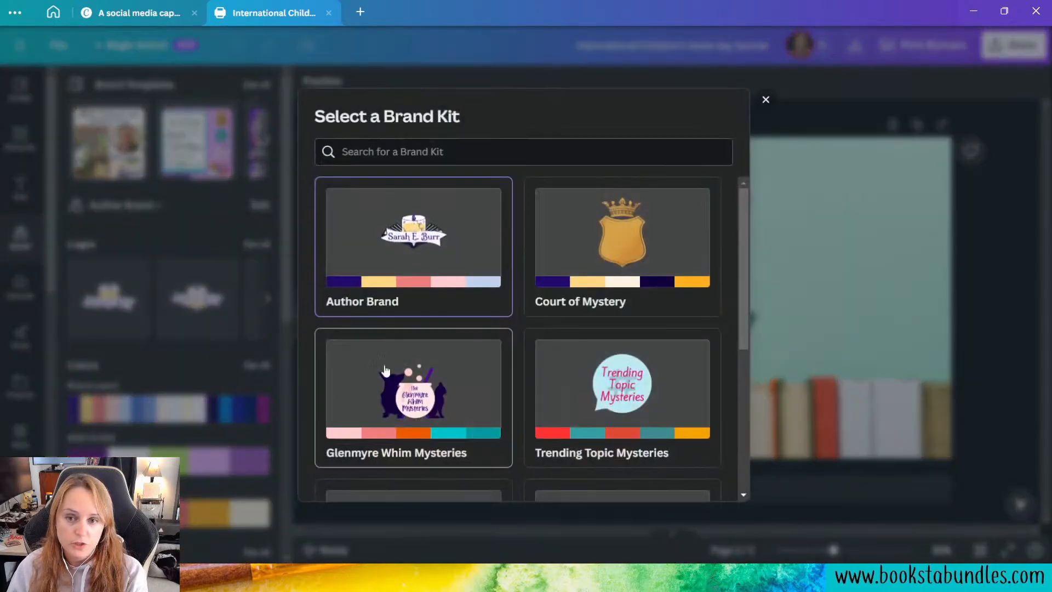
scroll(563, 297, down, 5)
click(433, 294)
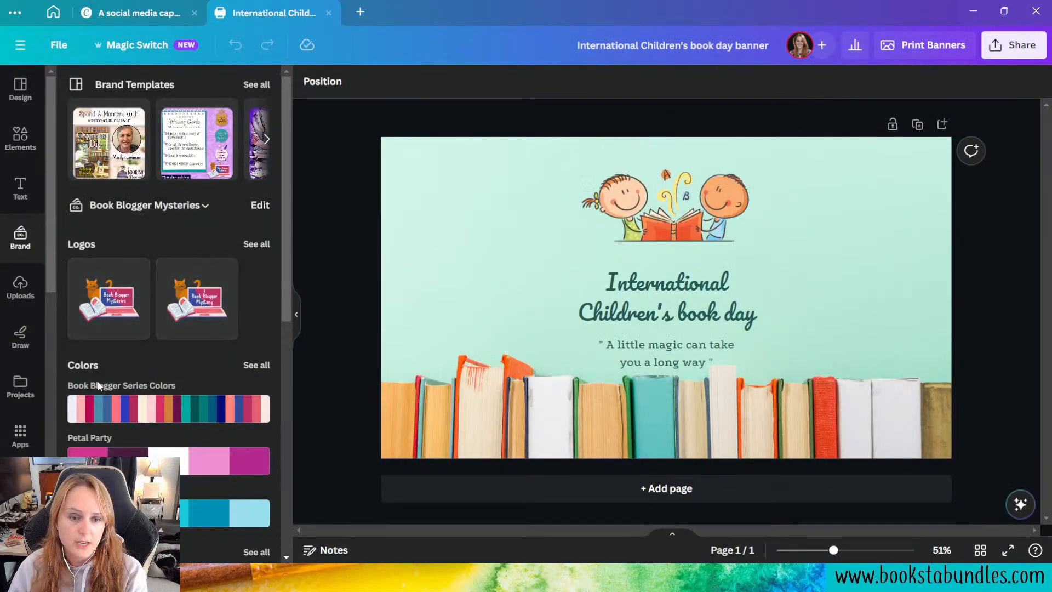
scroll(149, 453, down, 3)
scroll(221, 383, down, 1)
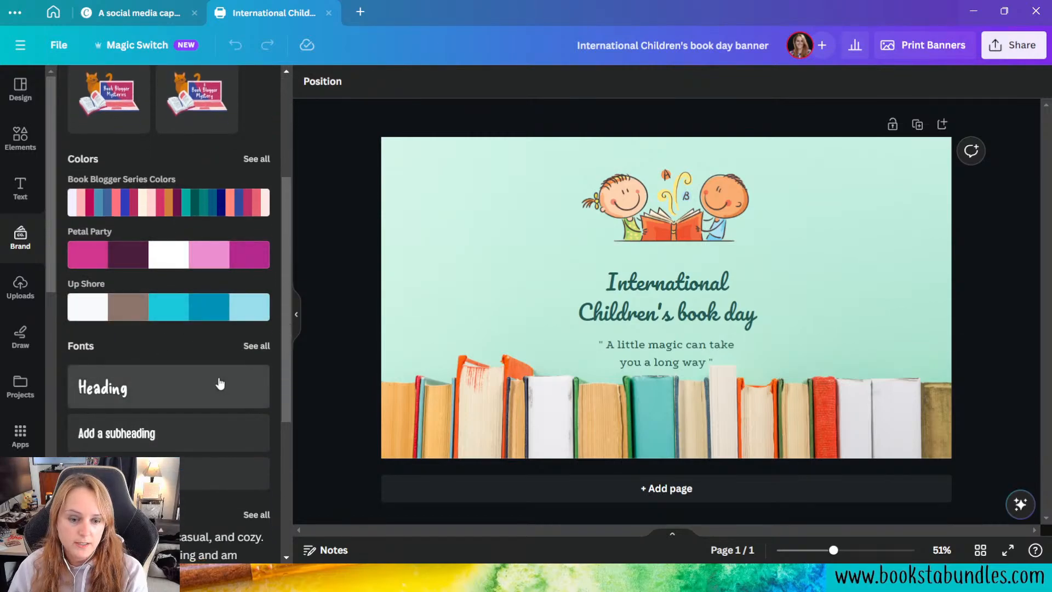
scroll(219, 383, down, 3)
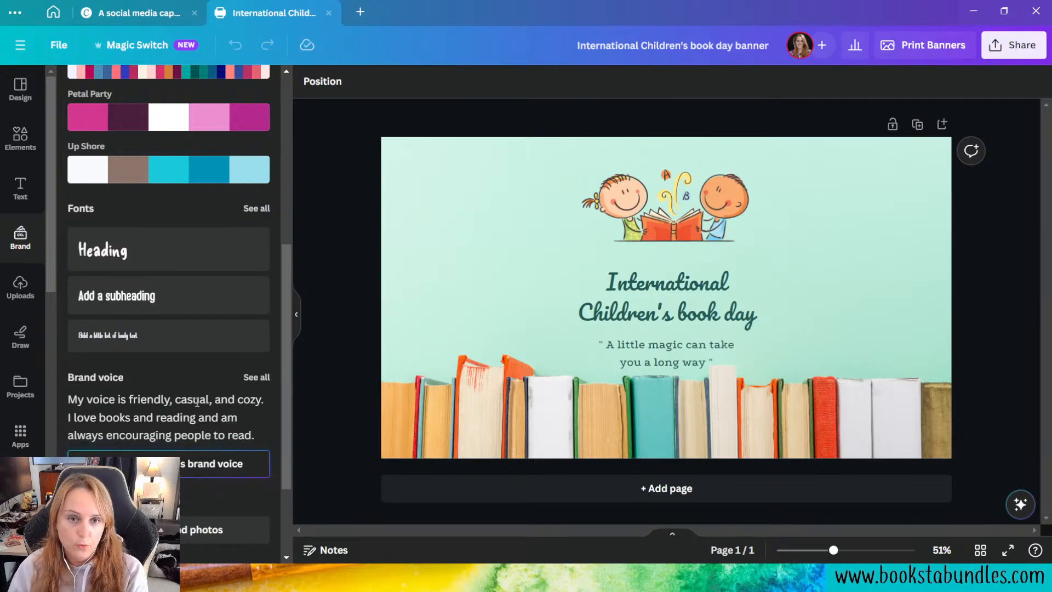
scroll(197, 402, up, 5)
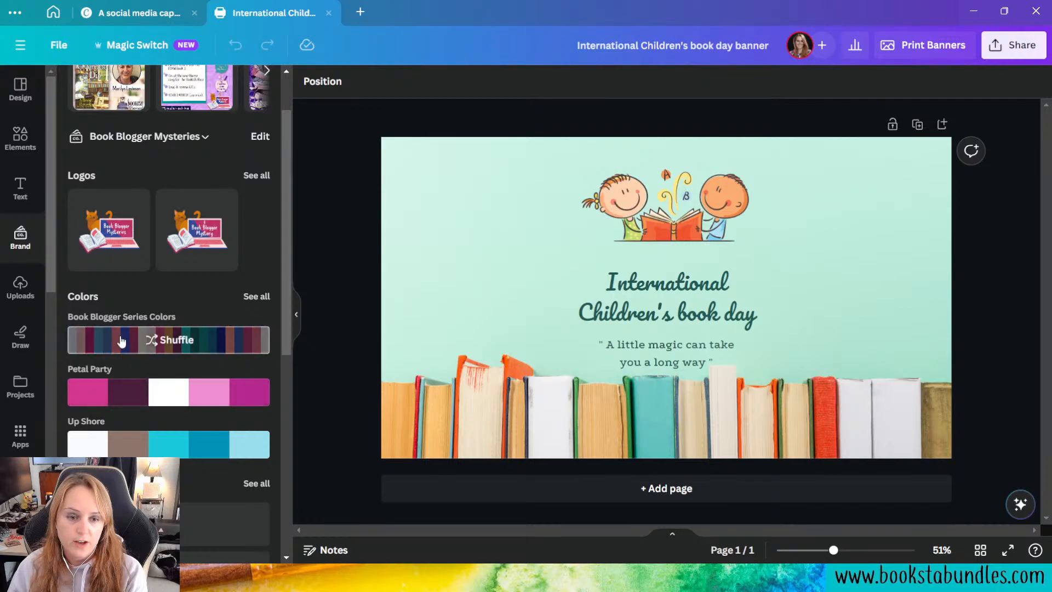
click(255, 297)
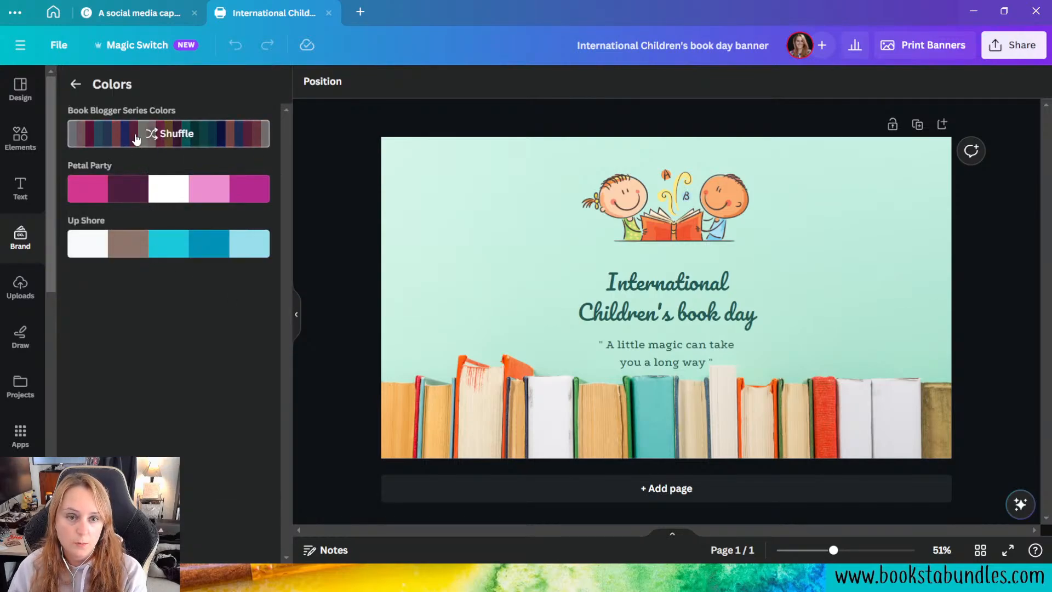
click(75, 84)
Step: Shuffle the Book Blogger Series Colors across the design repeatedly to try different color combinations on the text
click(122, 337)
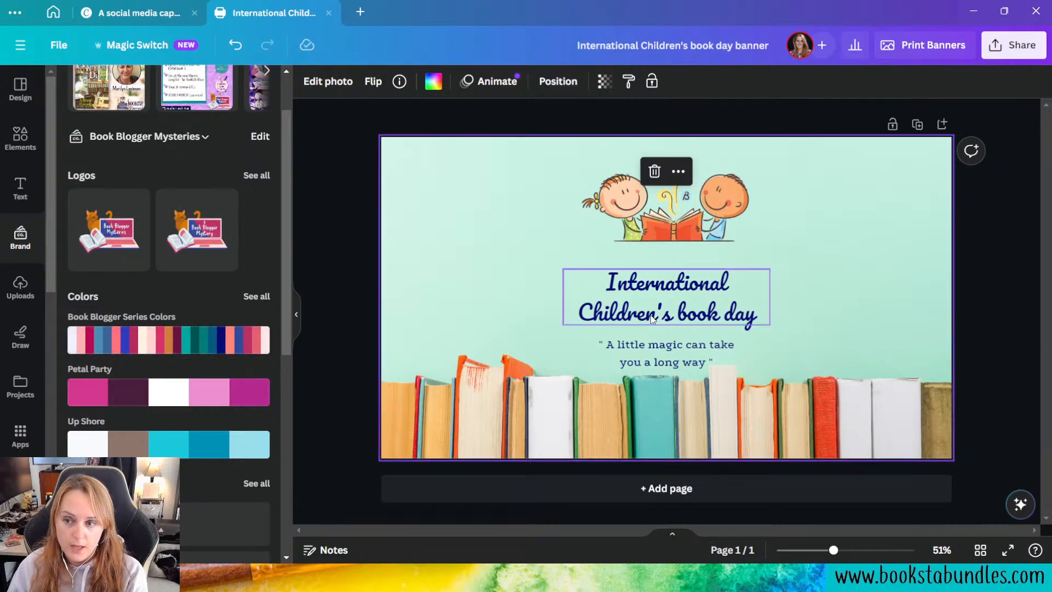
click(245, 344)
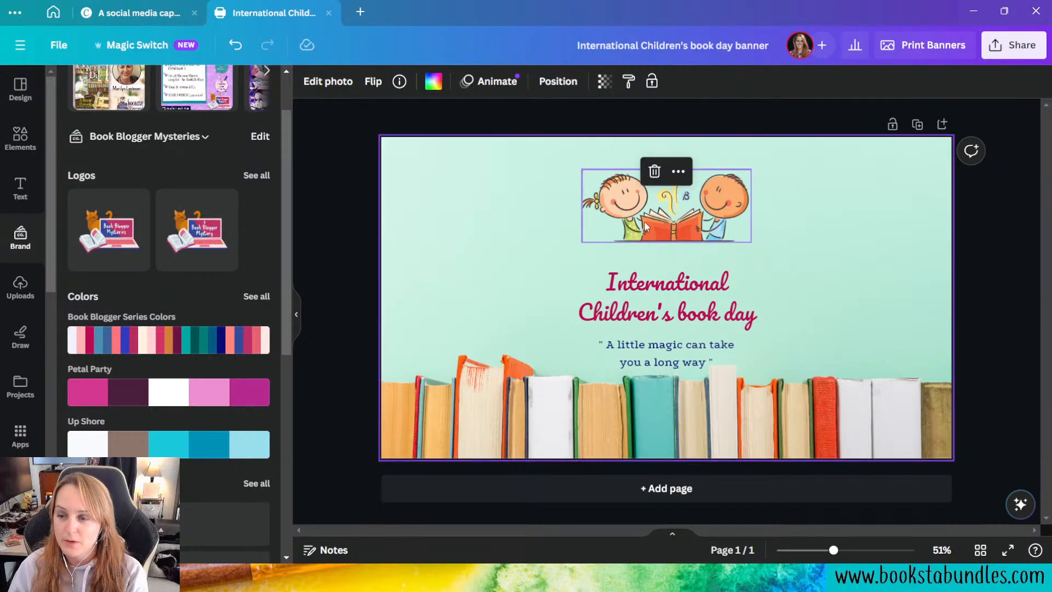
click(233, 350)
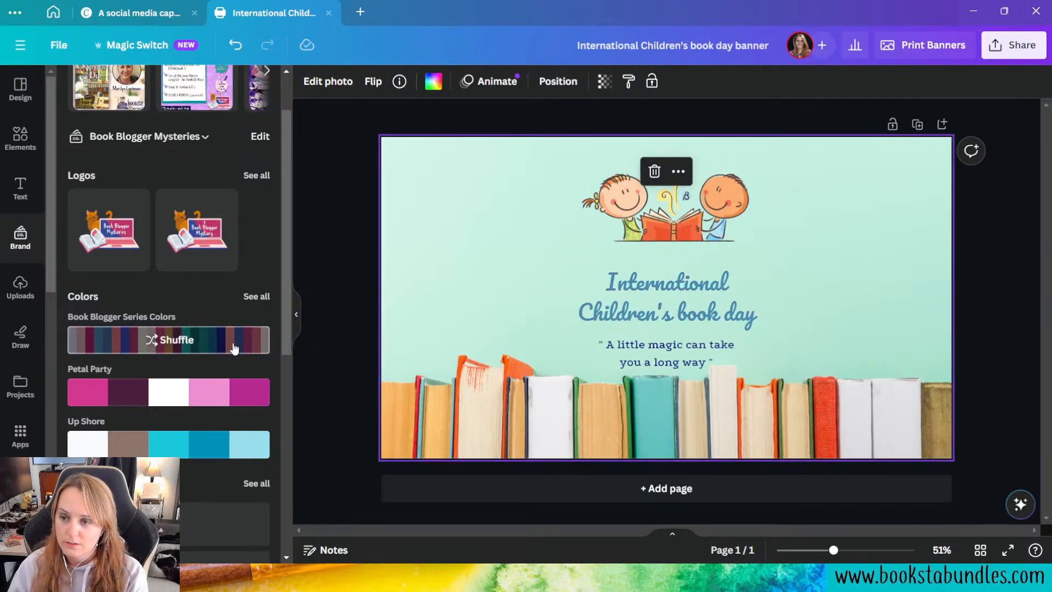
click(235, 348)
click(234, 348)
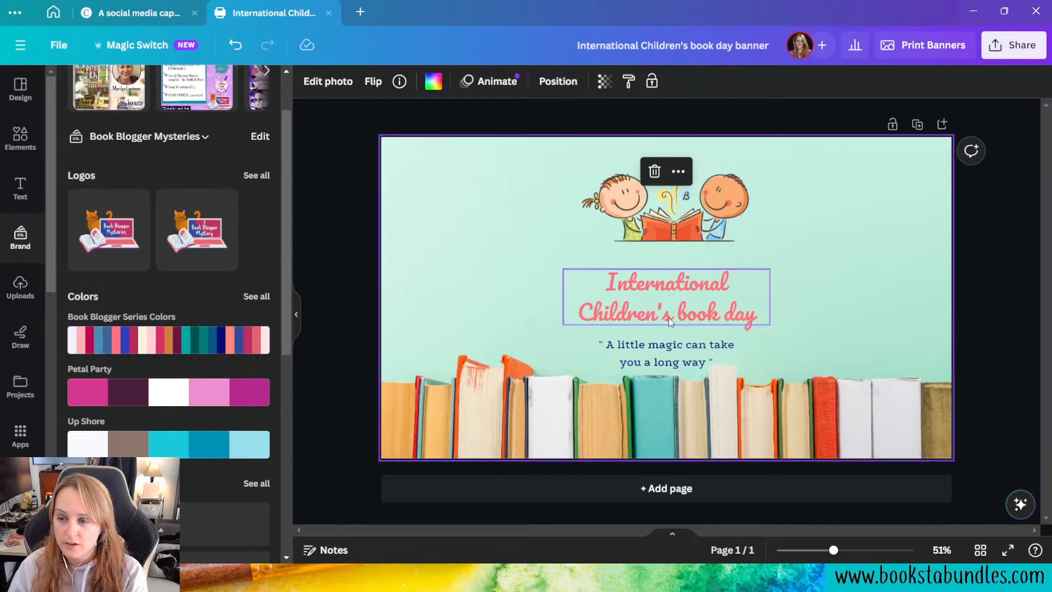
click(244, 343)
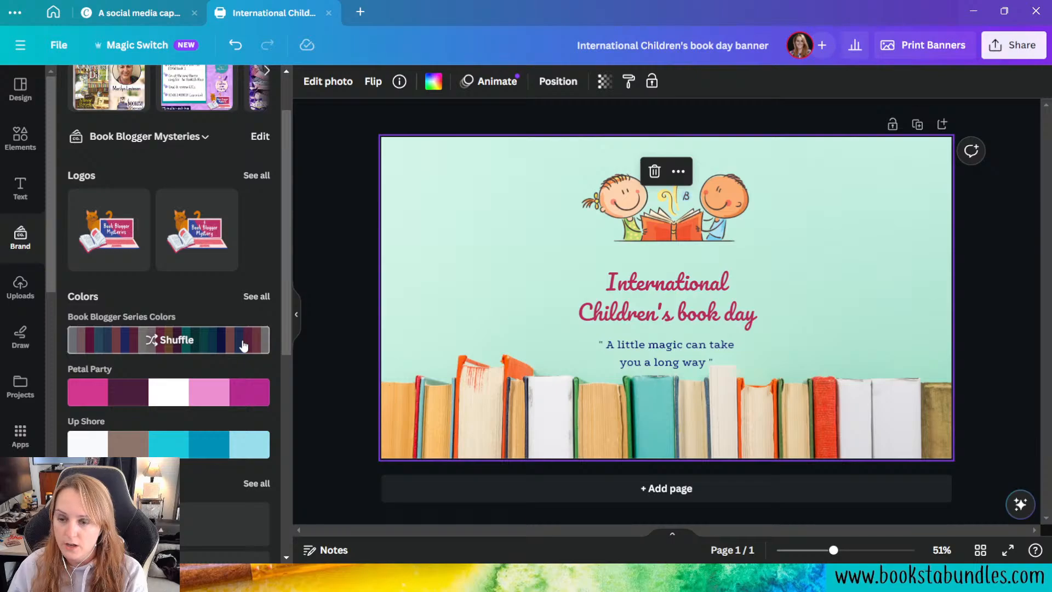
click(244, 344)
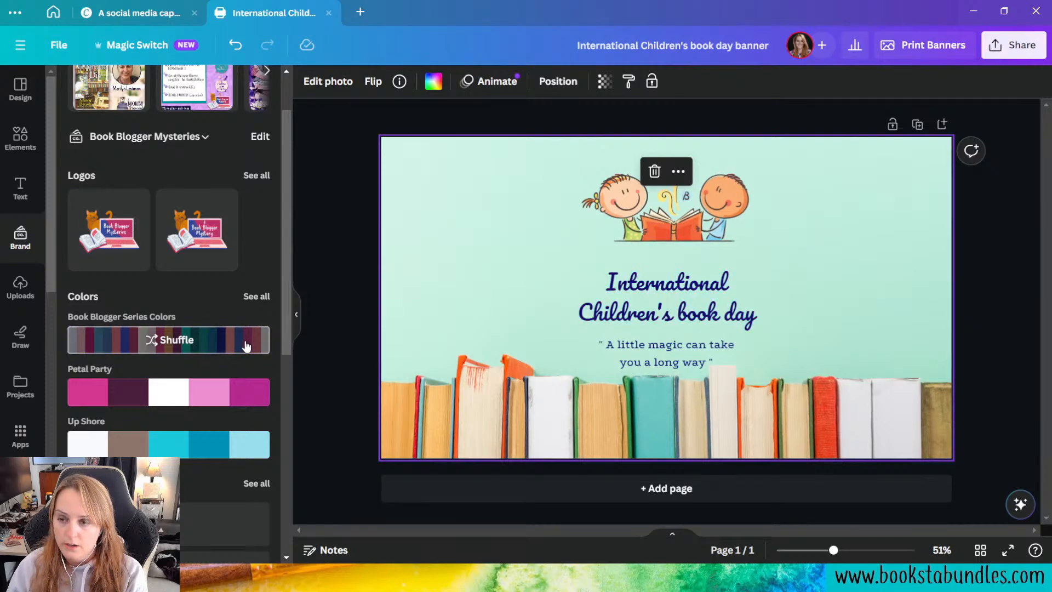
click(232, 346)
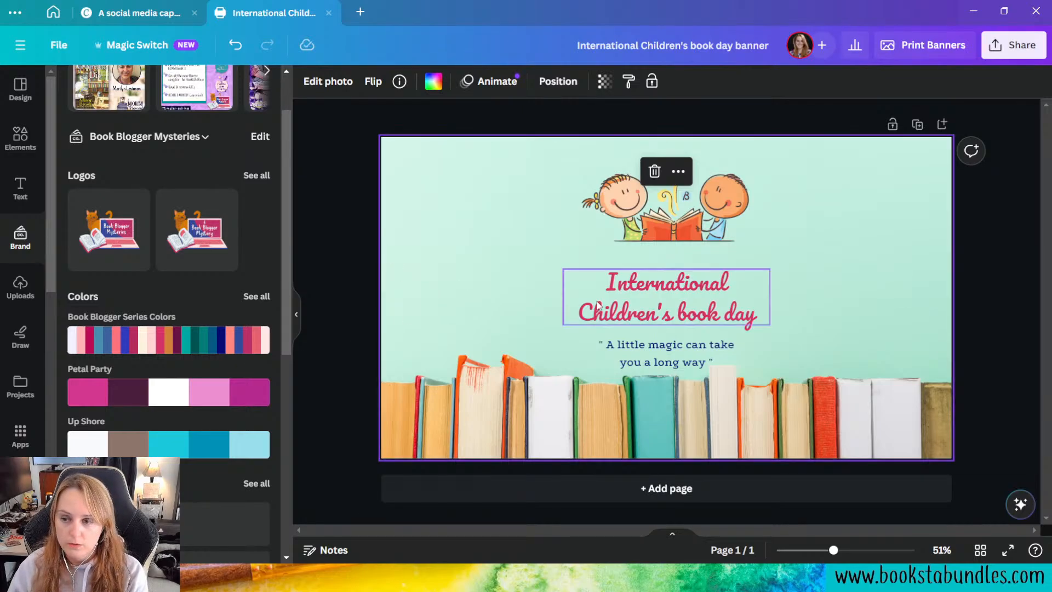
Step: Delete the reading children illustration, the title and the quote, keeping only the bookshelf background
drag(455, 168, 862, 353)
key(Delete)
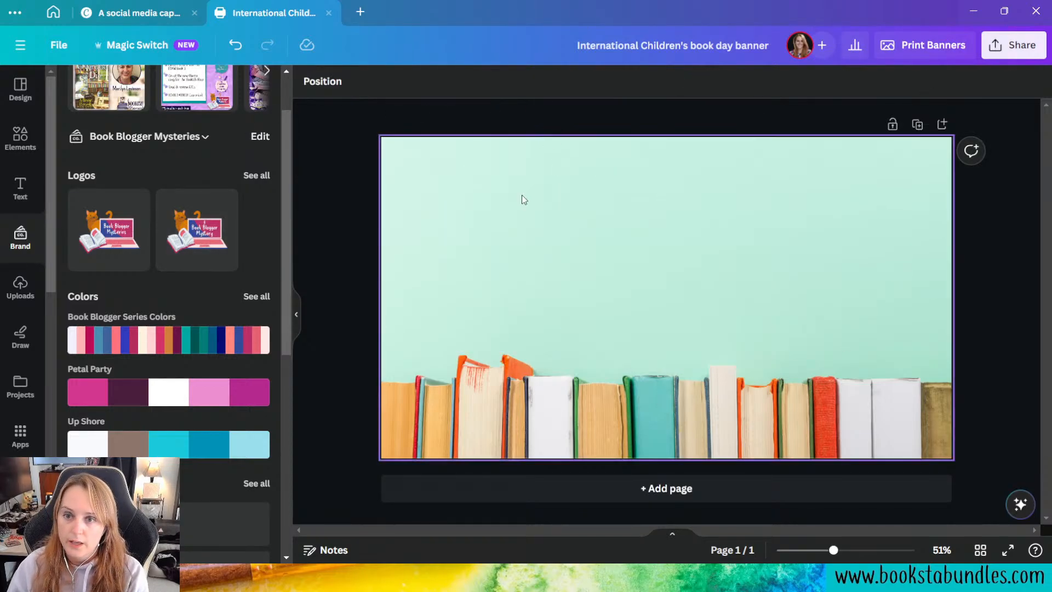
Step: Look over the Magic Studio tools, filters and effects offered for editing the bookshelf background photo
click(558, 205)
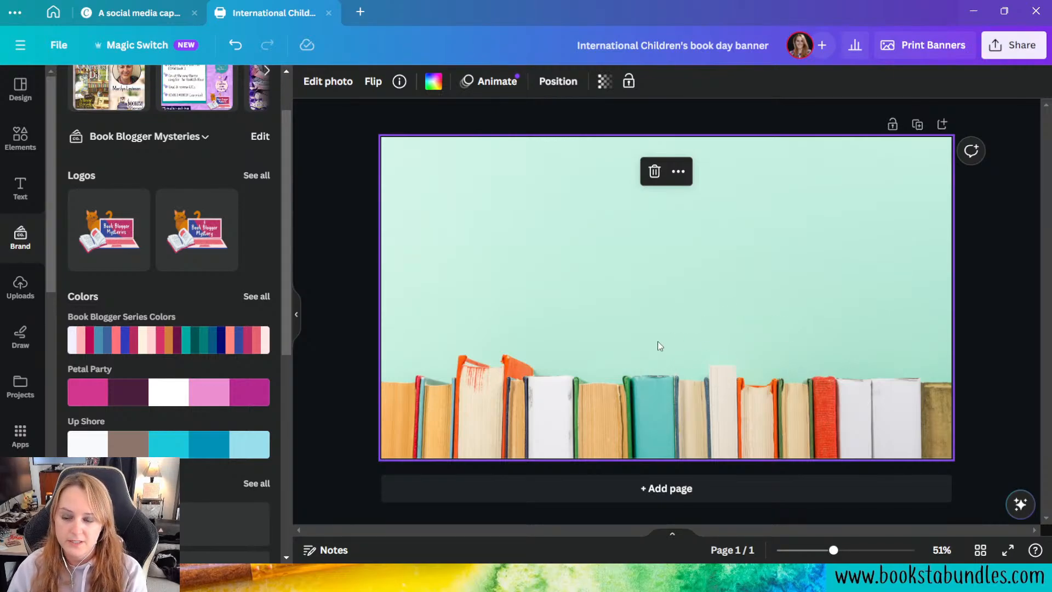
click(325, 82)
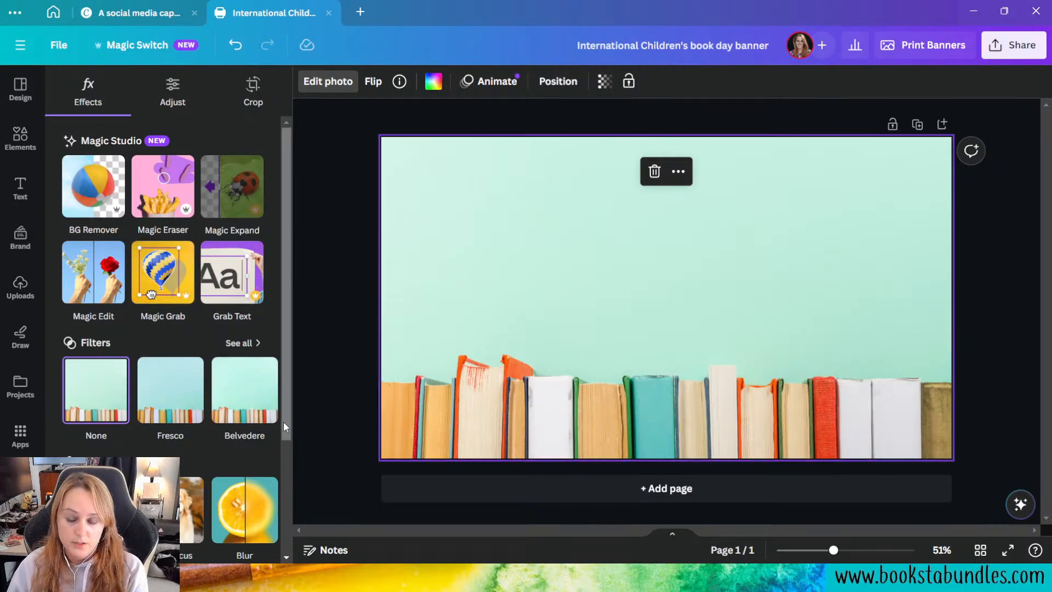
scroll(226, 444, down, 3)
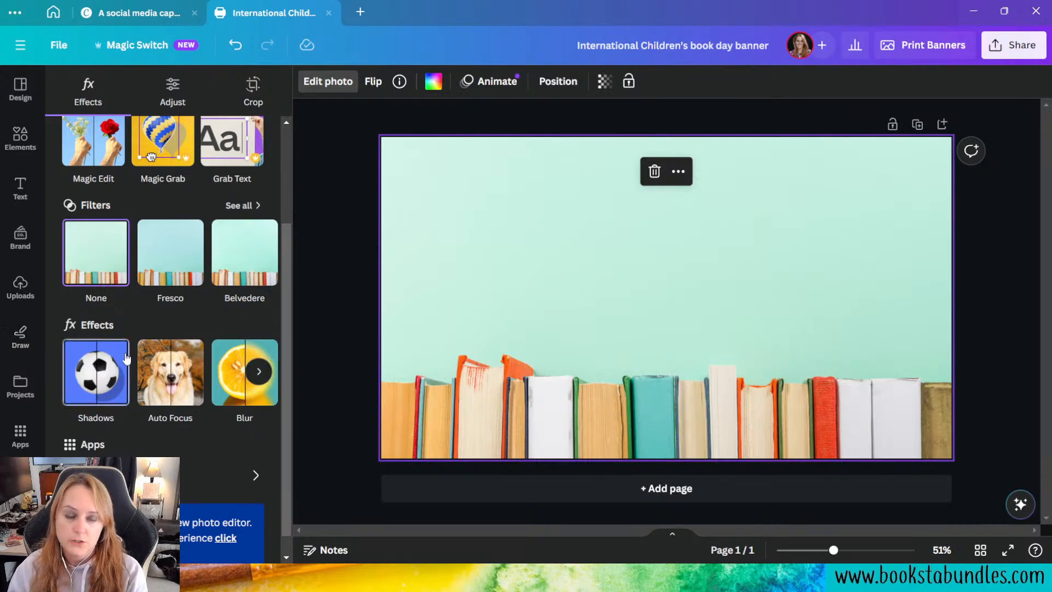
click(528, 275)
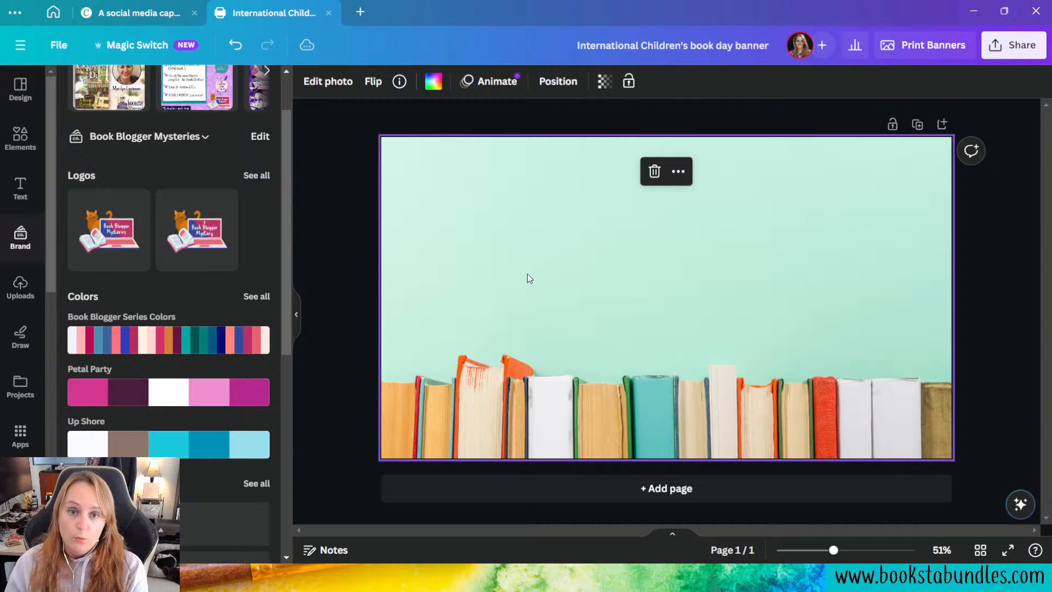
Step: Examine the white balance, light, color and texture adjustments offered for the bookshelf background photo
click(318, 81)
click(170, 89)
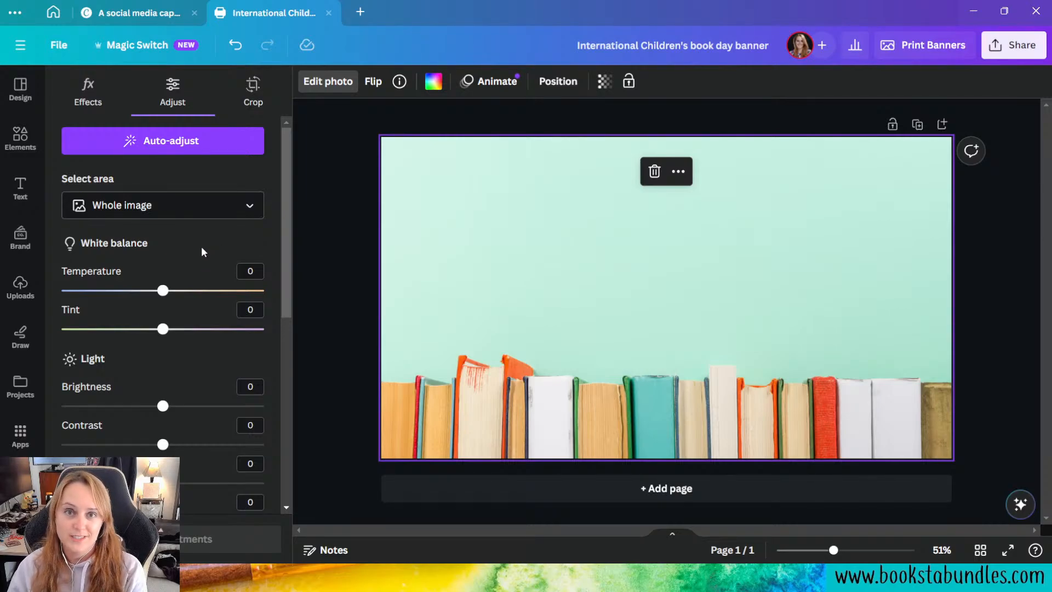
scroll(201, 246, down, 4)
scroll(196, 220, down, 3)
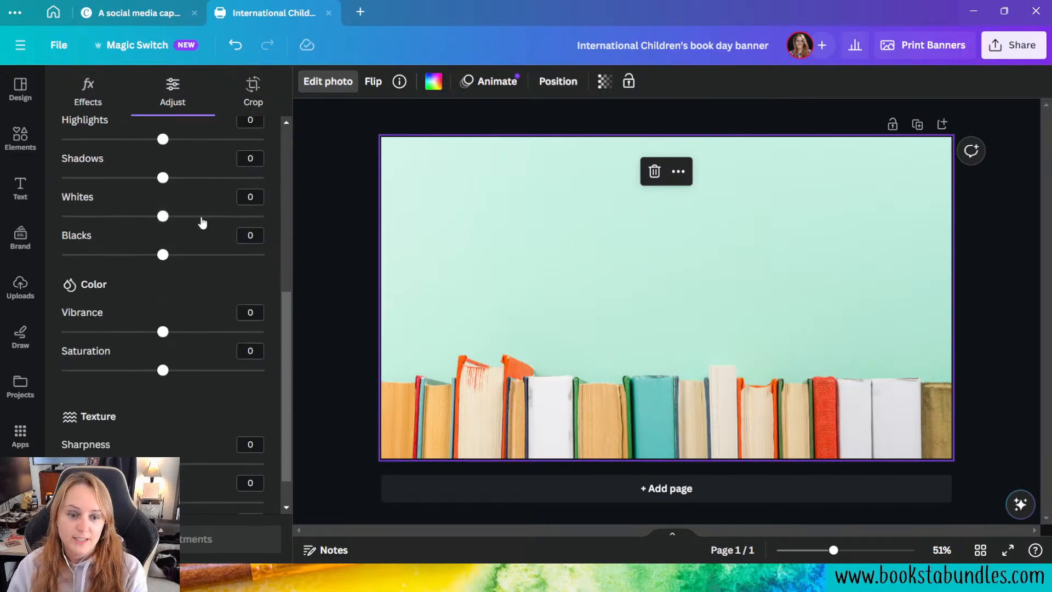
scroll(177, 269, up, 1)
scroll(181, 271, up, 6)
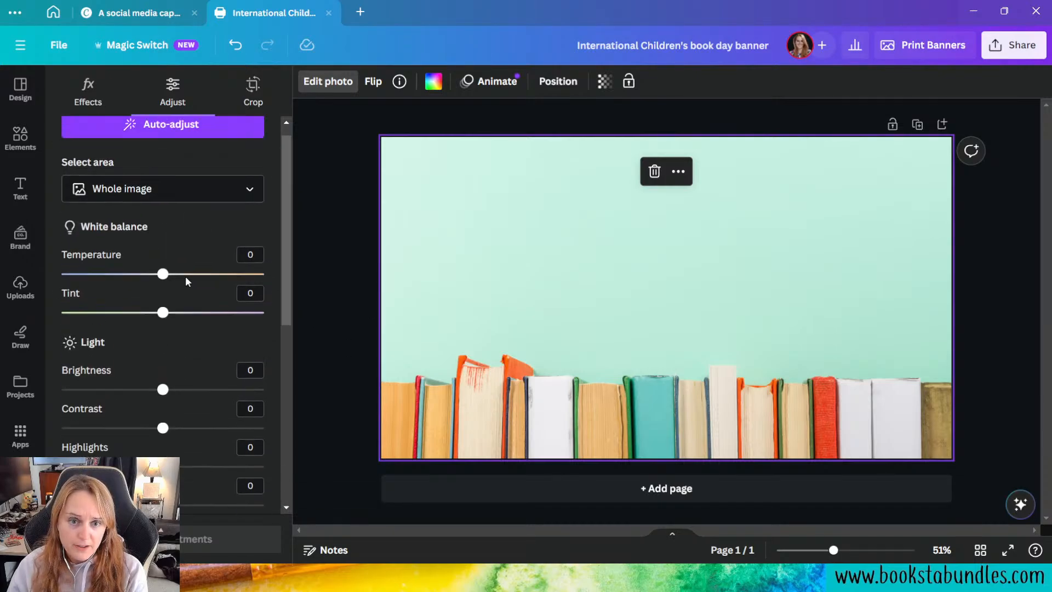
scroll(189, 339, down, 6)
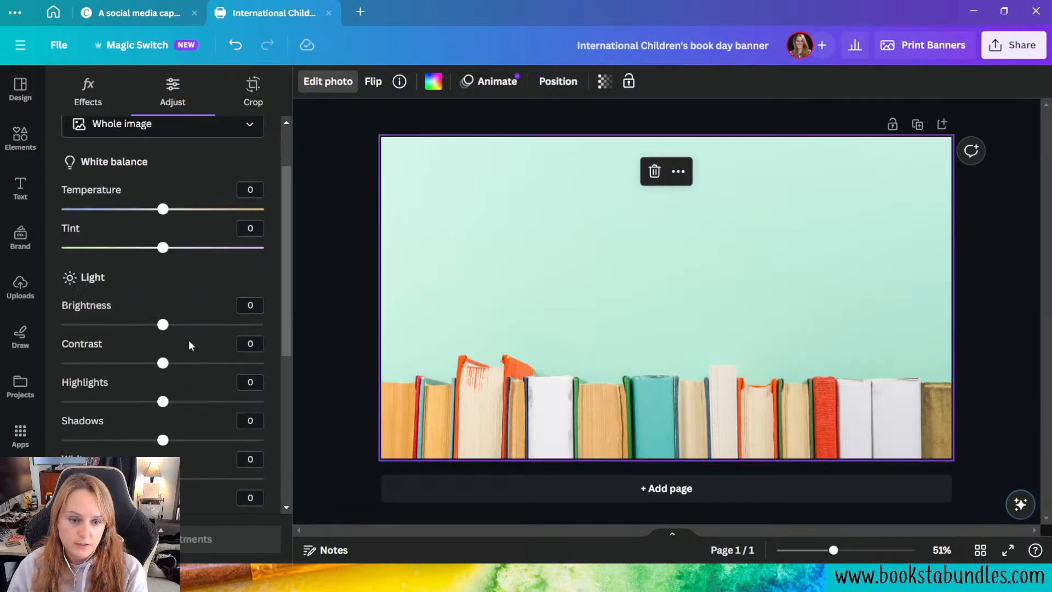
Step: Detach the book photo from the page background and select it as a separate image
right_click(566, 254)
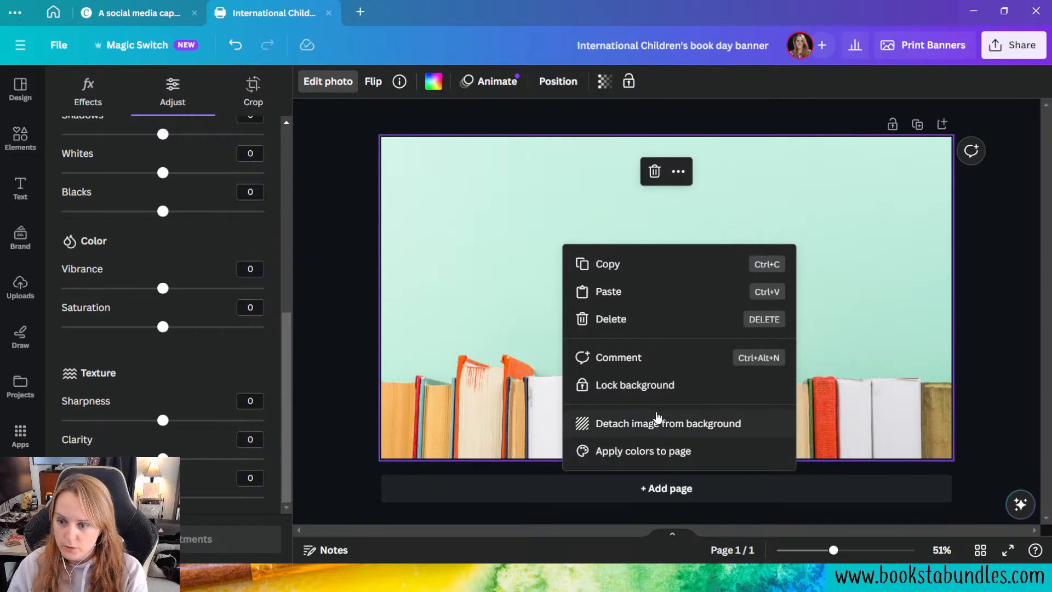
click(661, 423)
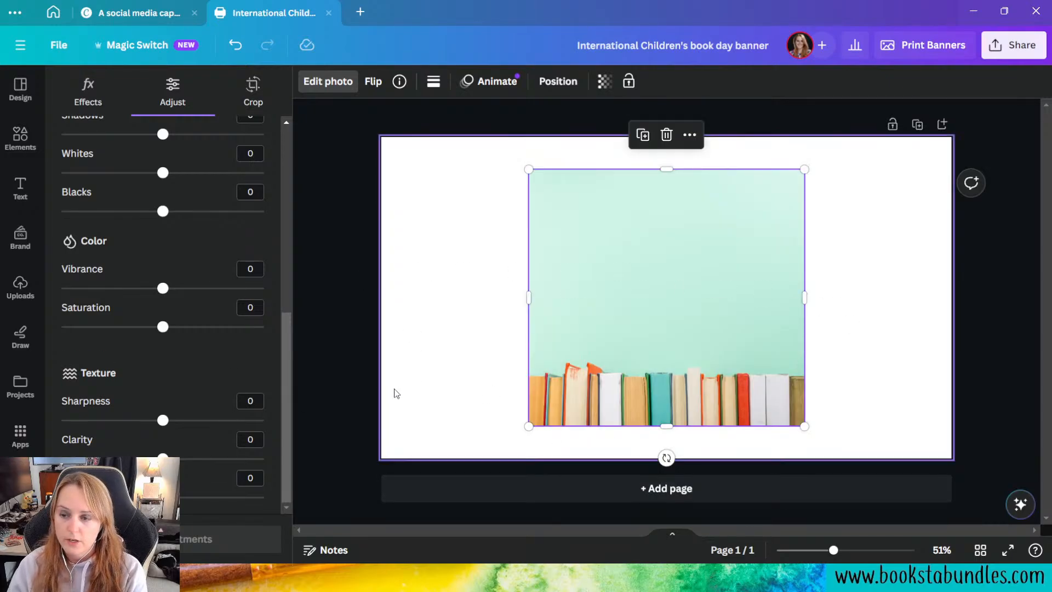
click(485, 288)
click(644, 241)
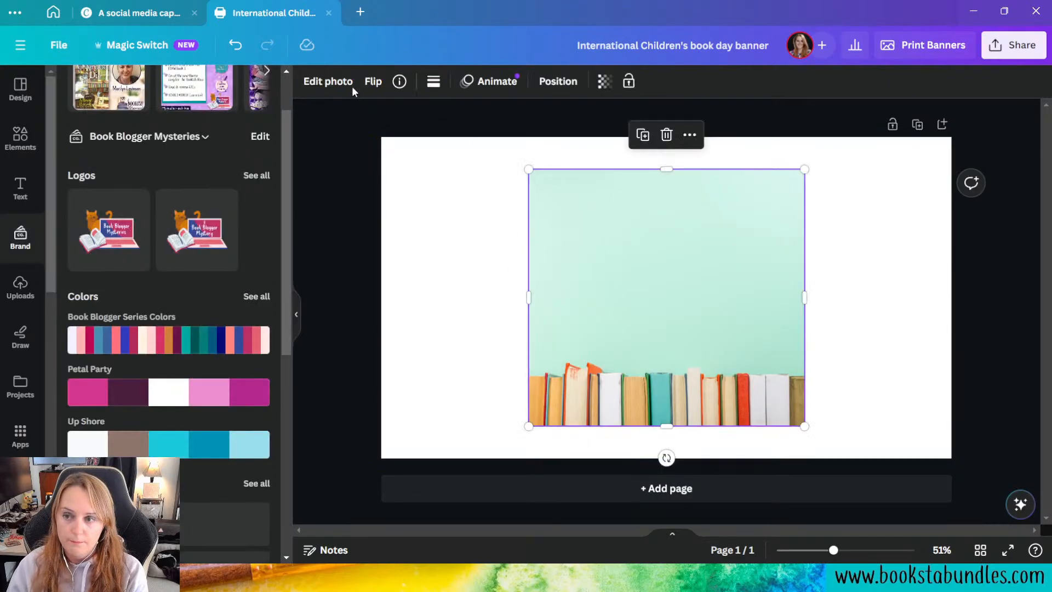
Step: Check the adjustment settings available for the detached book photo, from white balance through texture
click(328, 81)
click(173, 94)
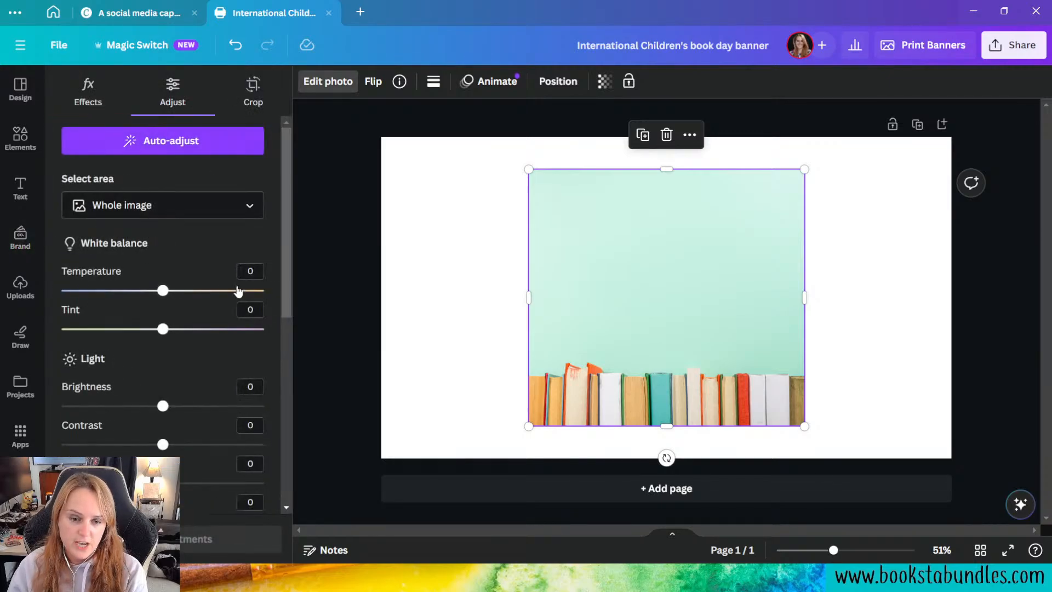
scroll(226, 271, down, 6)
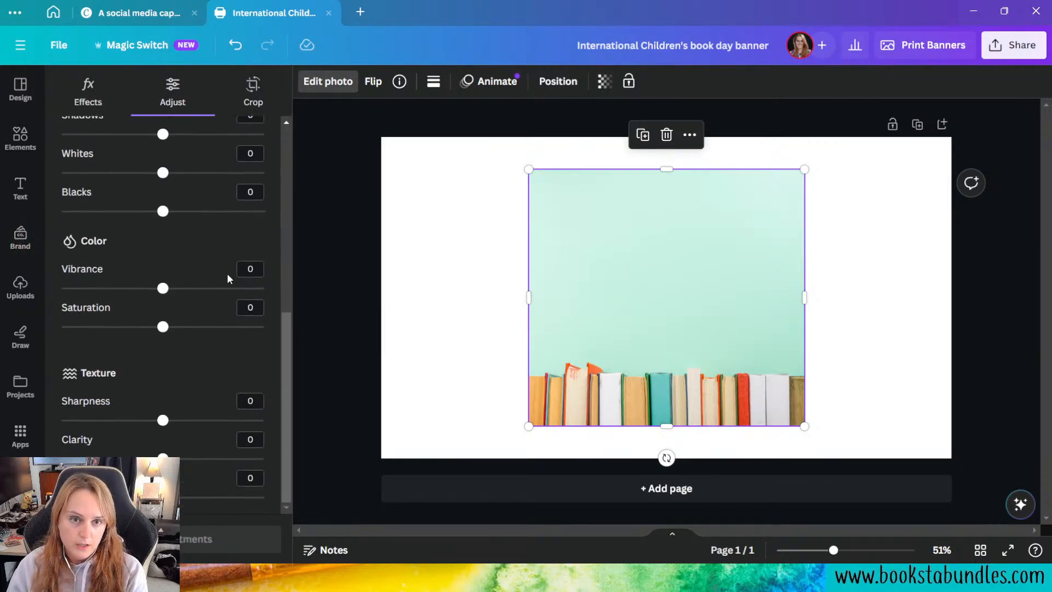
scroll(187, 351, up, 4)
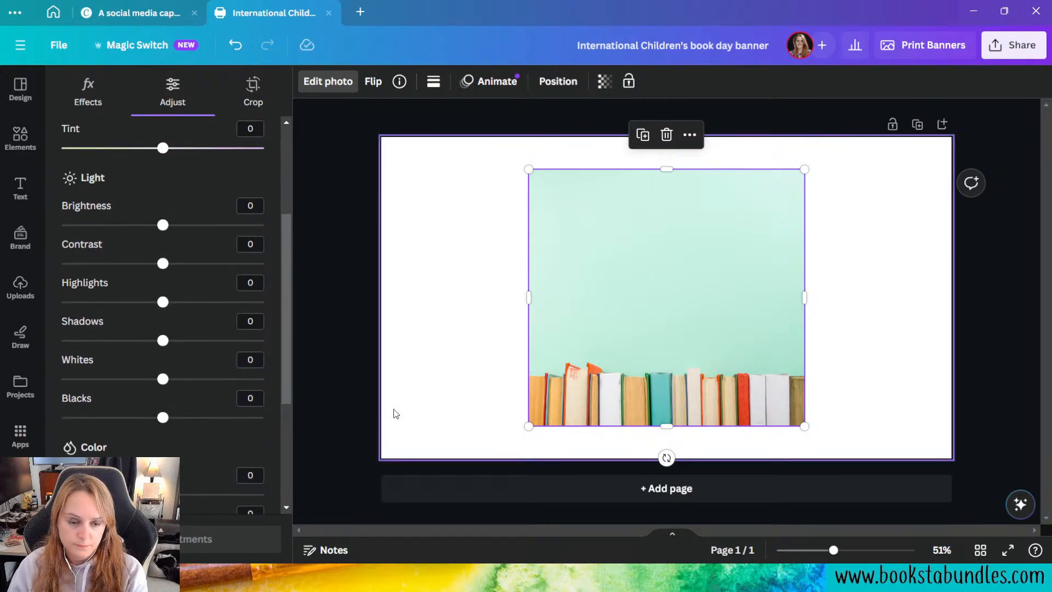
Step: Search the photo library for "bookshelf" and add the photo of white shelves filled with colorful books to the page
click(21, 486)
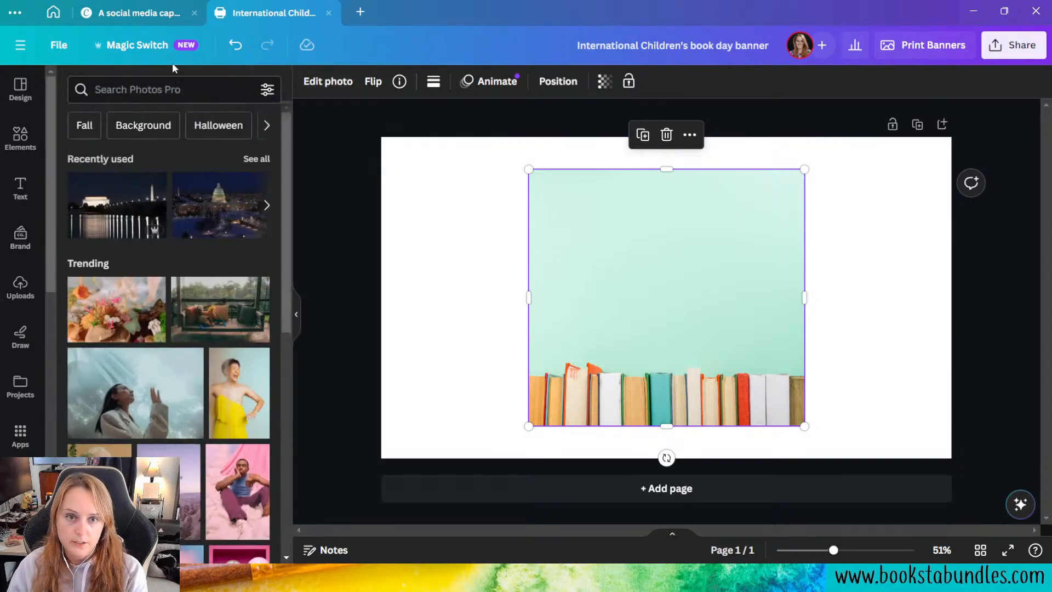
click(187, 84)
text(books)
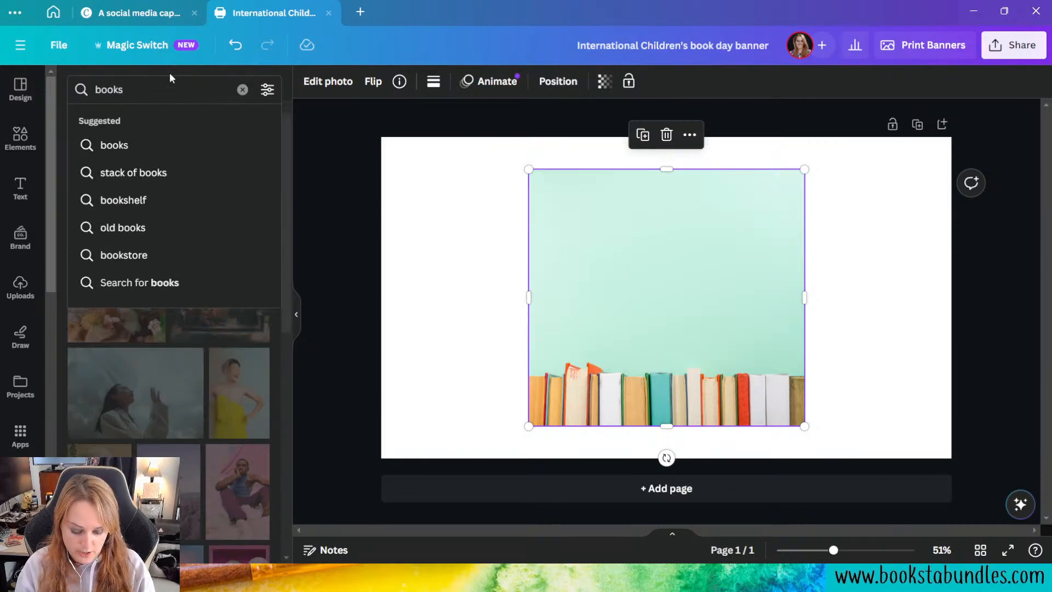
text( sh)
key(BackSpace)
key(BackSpace)
key(BackSpace)
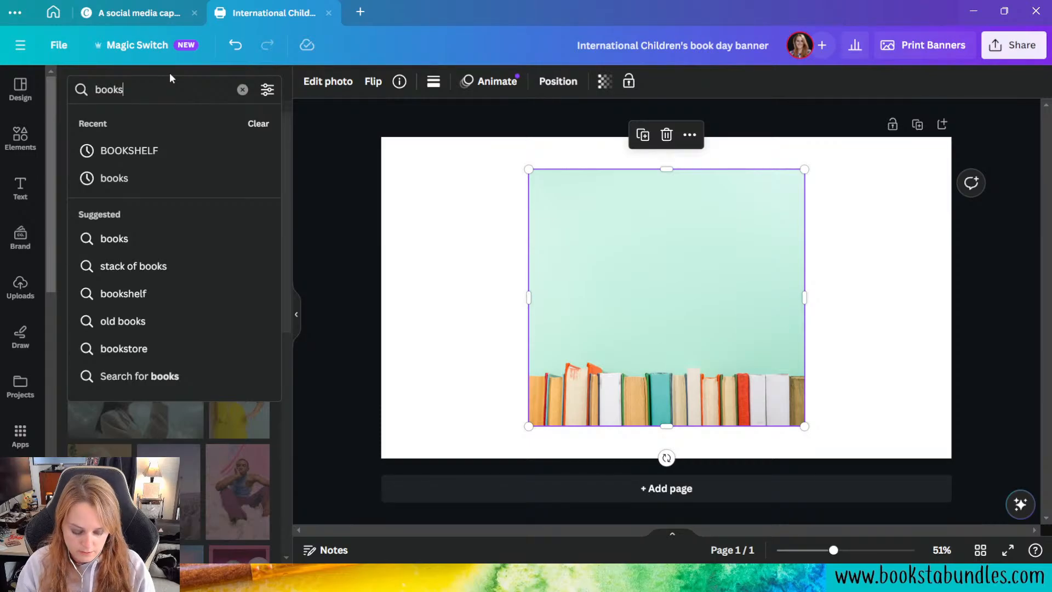
text(helf)
key(Return)
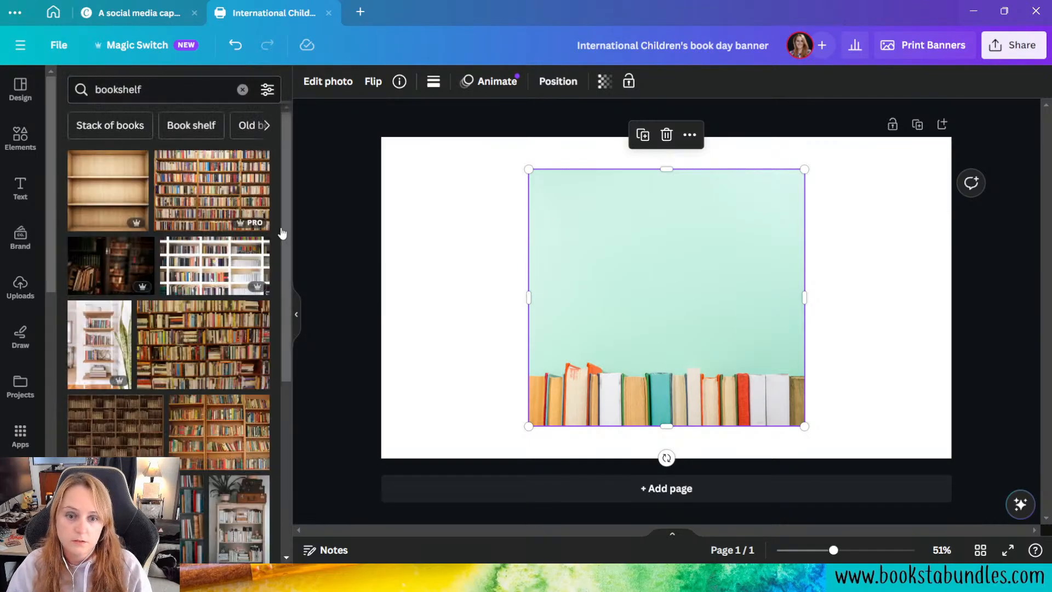
click(184, 281)
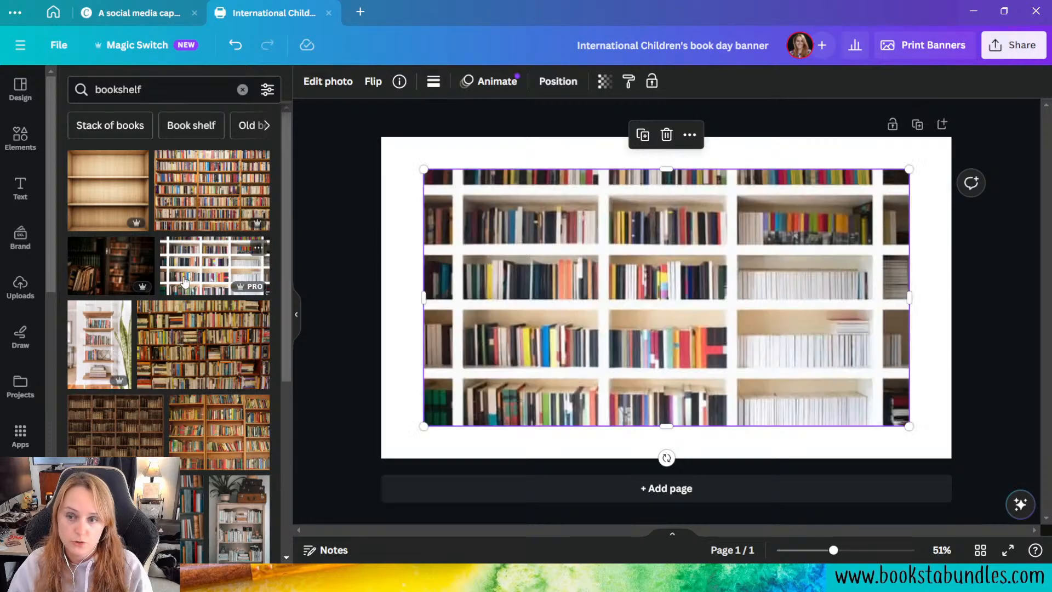
Step: Open the adjustment settings for the newly added white bookshelf photo and look through them
click(336, 83)
click(171, 95)
scroll(221, 268, down, 8)
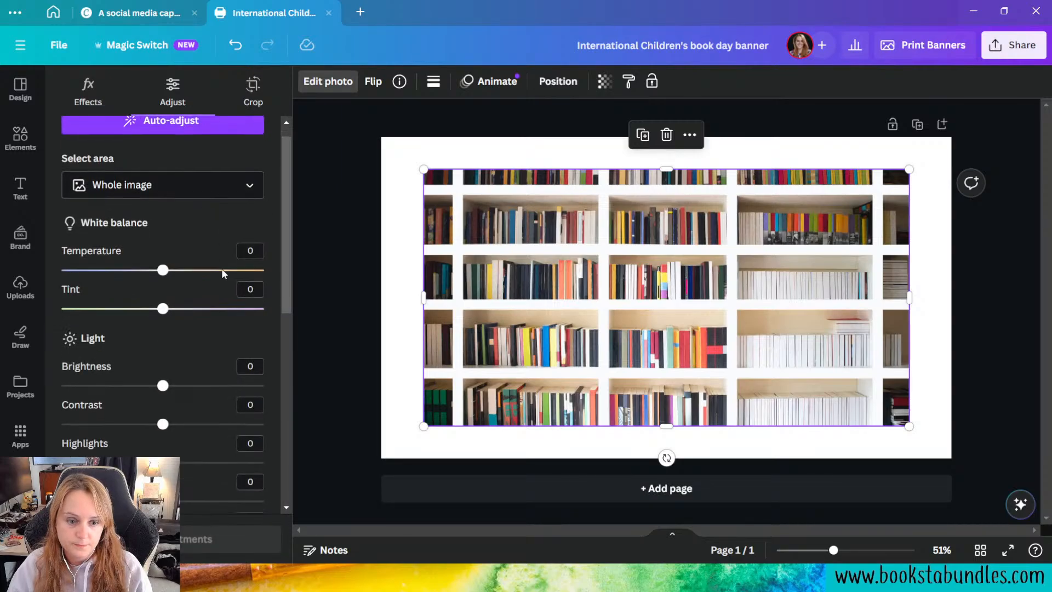
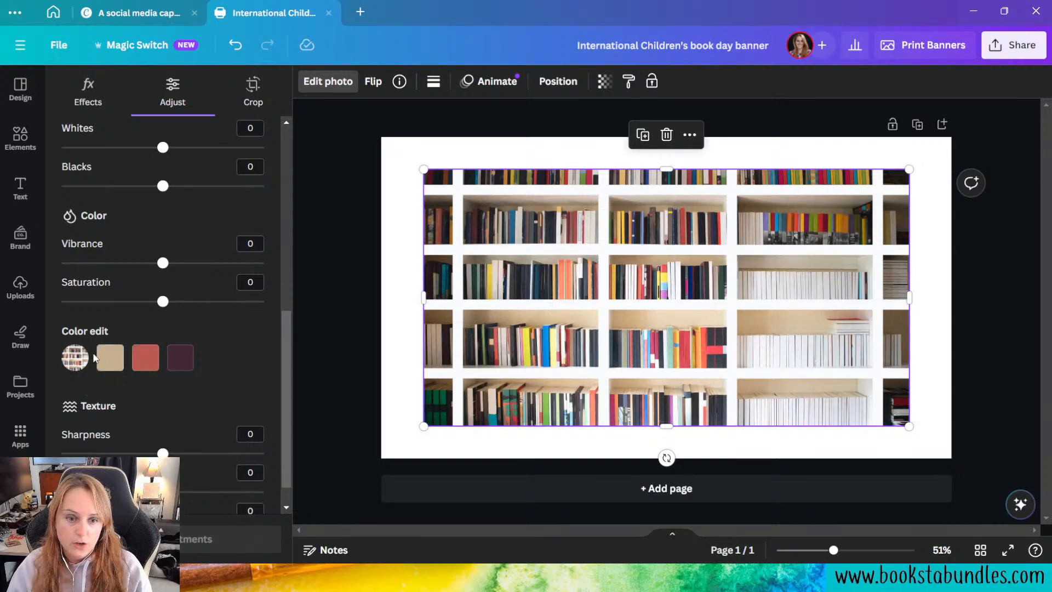
Step: Adjust the red tones of the bookshelf photo to hue -10, saturation 79 and brightness -49
click(147, 362)
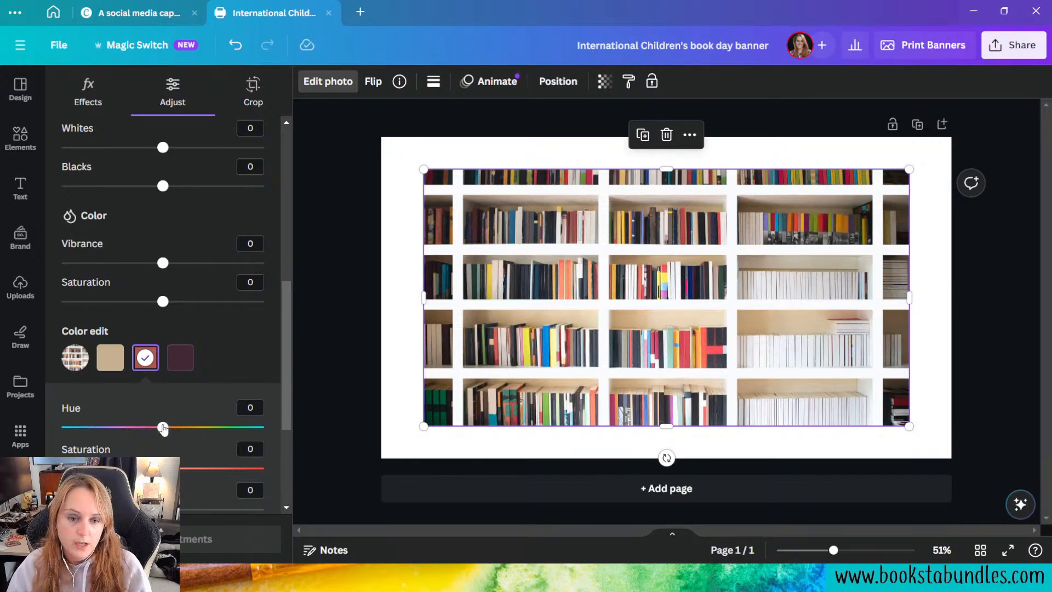
drag(163, 428, 154, 429)
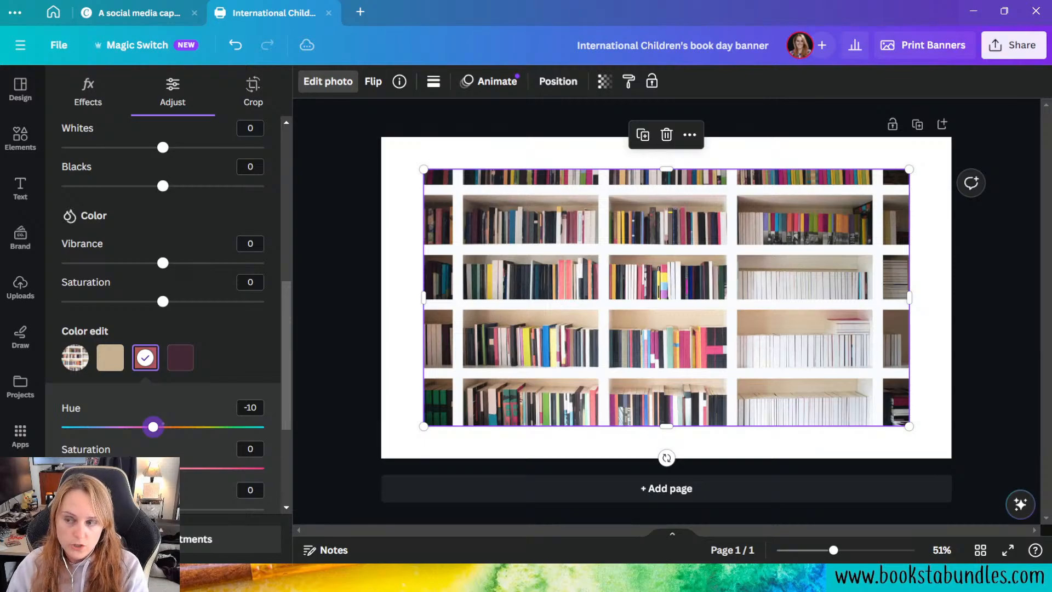
click(146, 357)
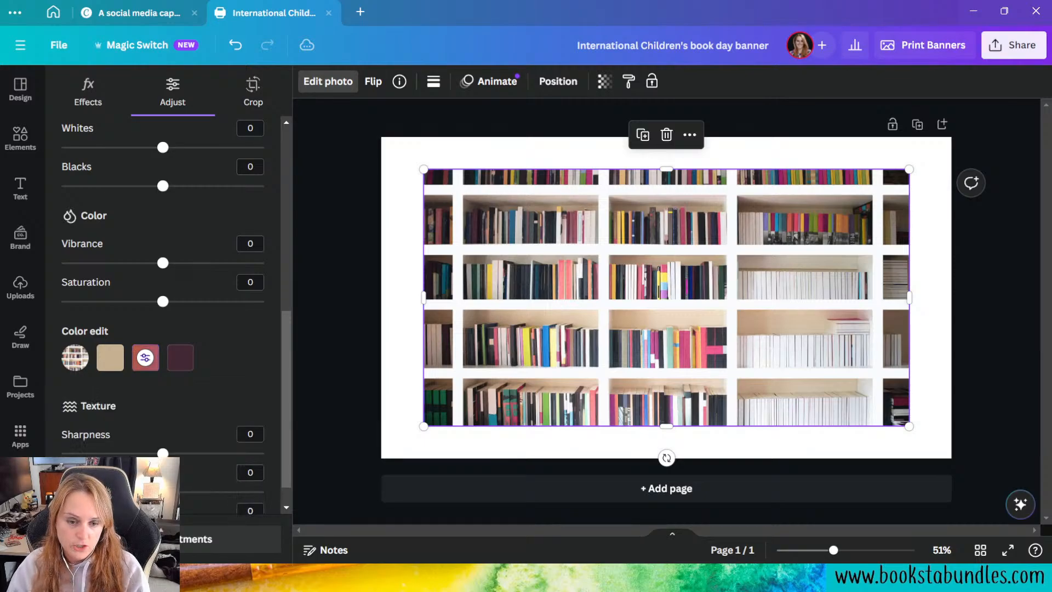
click(146, 357)
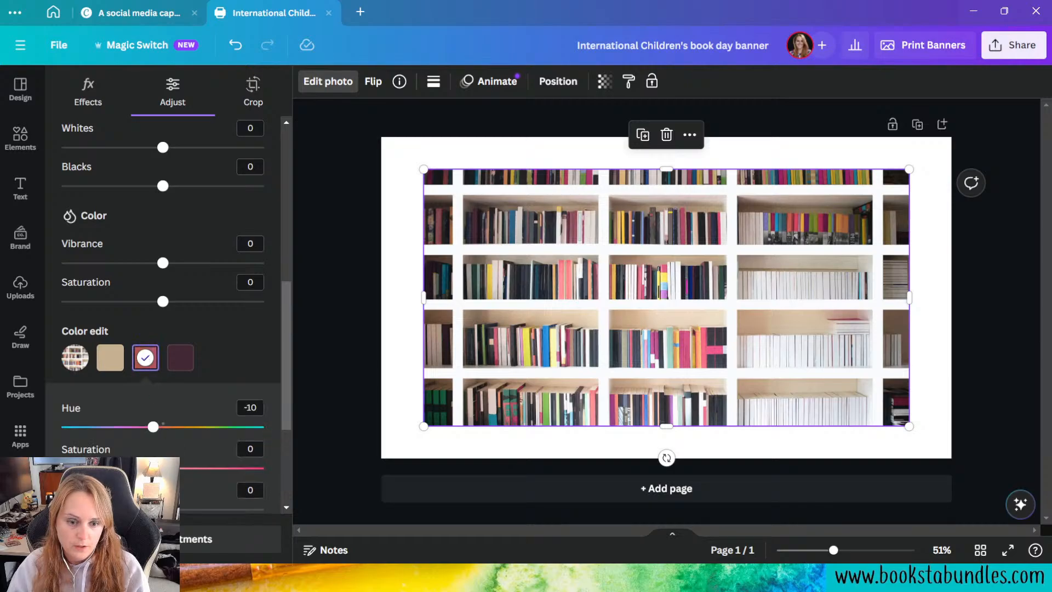
drag(167, 468, 243, 468)
scroll(216, 446, down, 2)
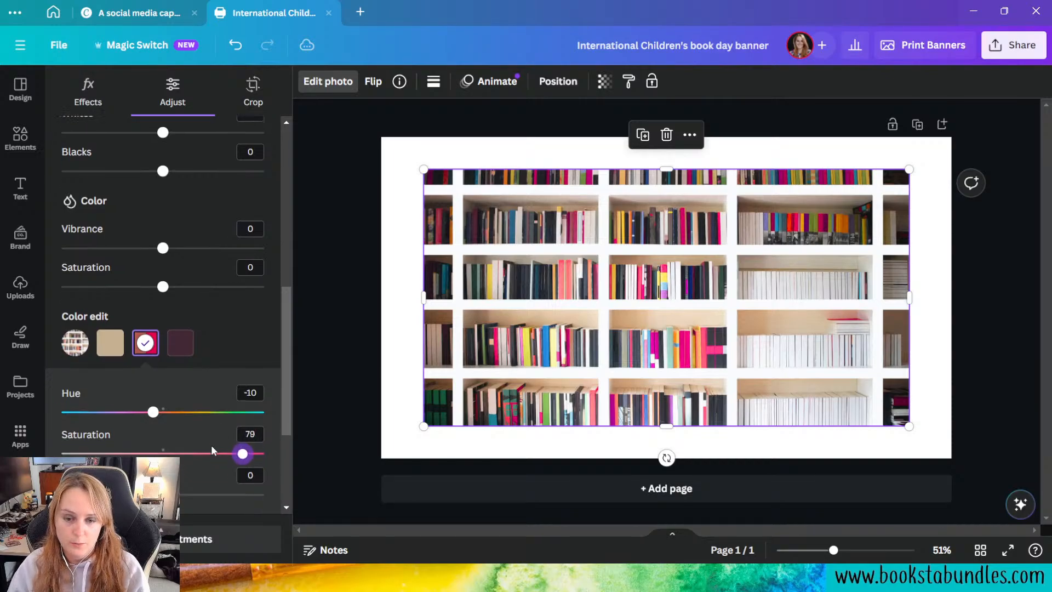
drag(167, 444, 114, 448)
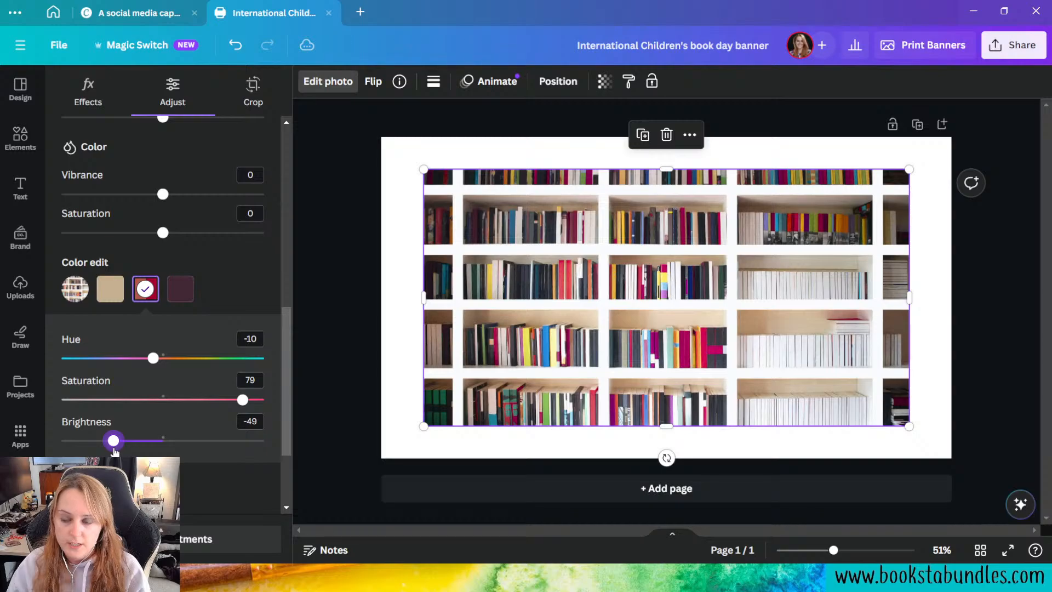
Step: Shift the dark purple tones of the bookshelf photo to hue -44, saturation 100 and brightness -14
click(183, 296)
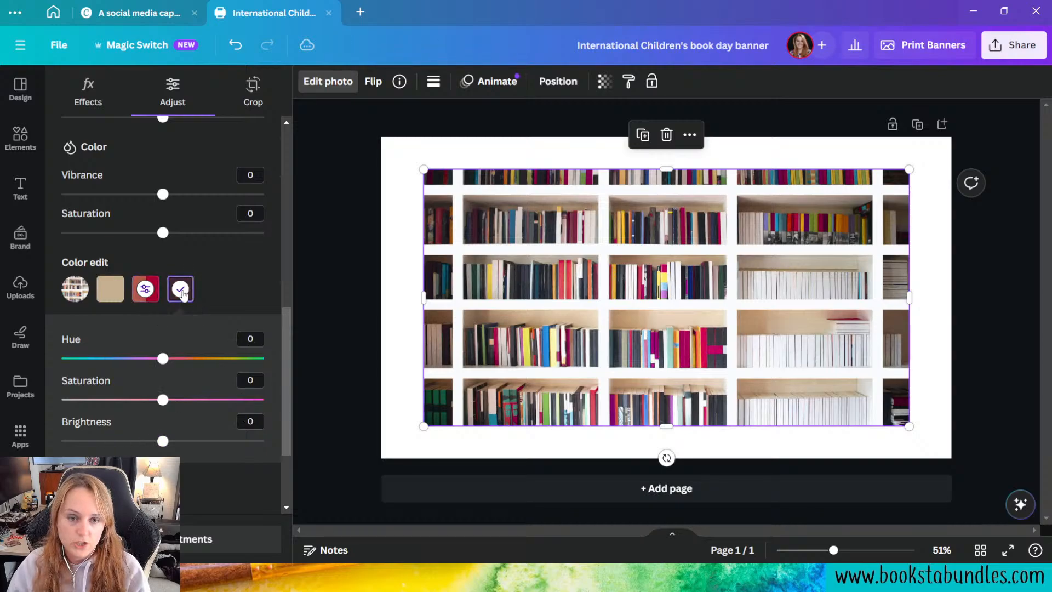
click(161, 360)
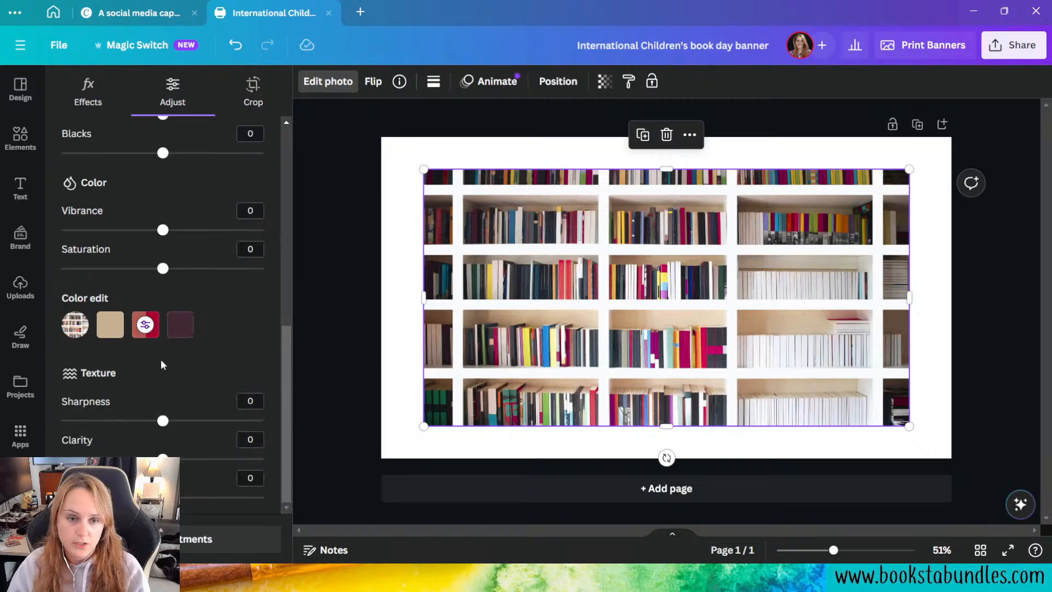
click(180, 325)
drag(164, 401, 120, 397)
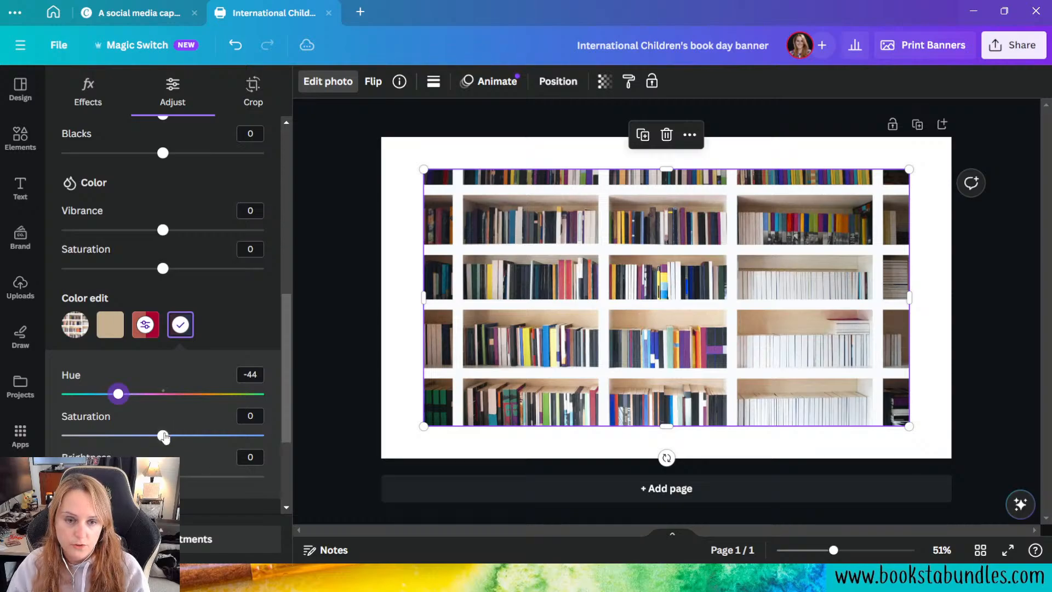
drag(163, 436, 264, 436)
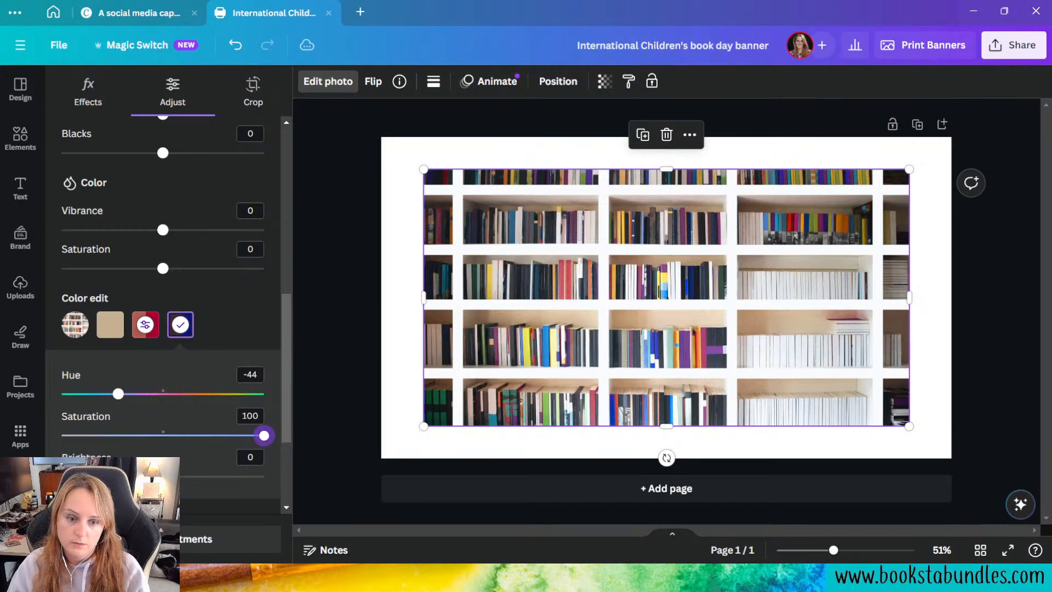
mouse_move(163, 477)
mouse_down()
mouse_move(231, 479)
mouse_move(101, 478)
mouse_move(149, 477)
mouse_up()
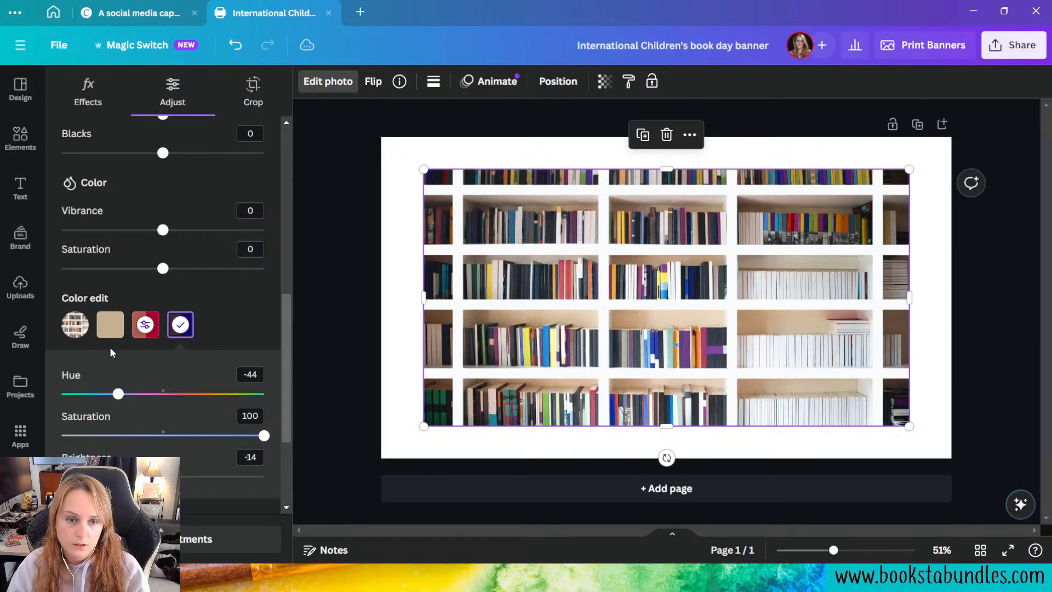
Step: Recolor the beige tones of the bookshelf photo with hue -37, saturation 92 and brightness 48, and close the photo adjustments
click(115, 326)
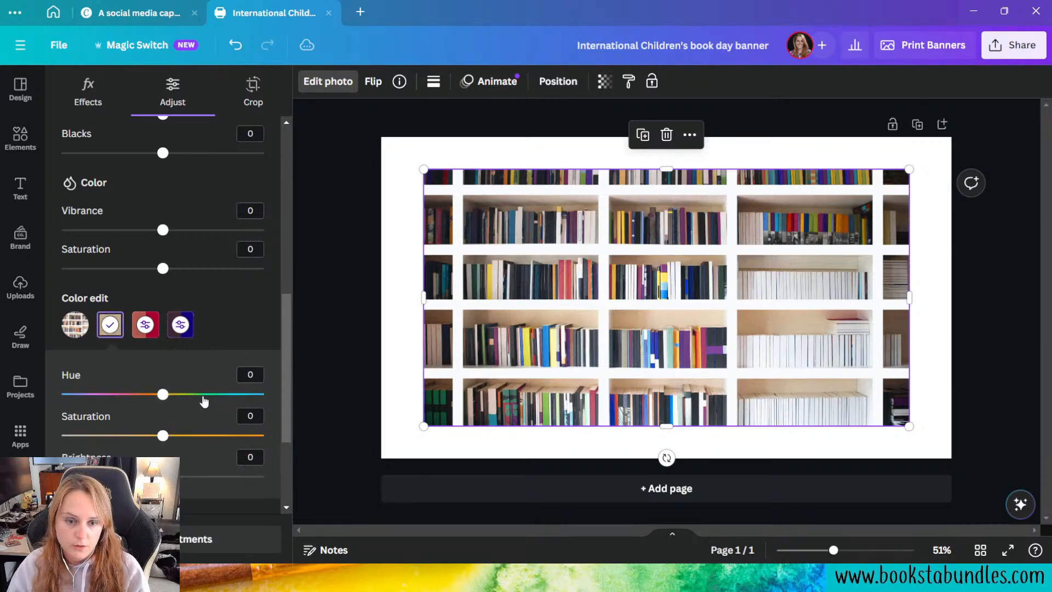
click(164, 392)
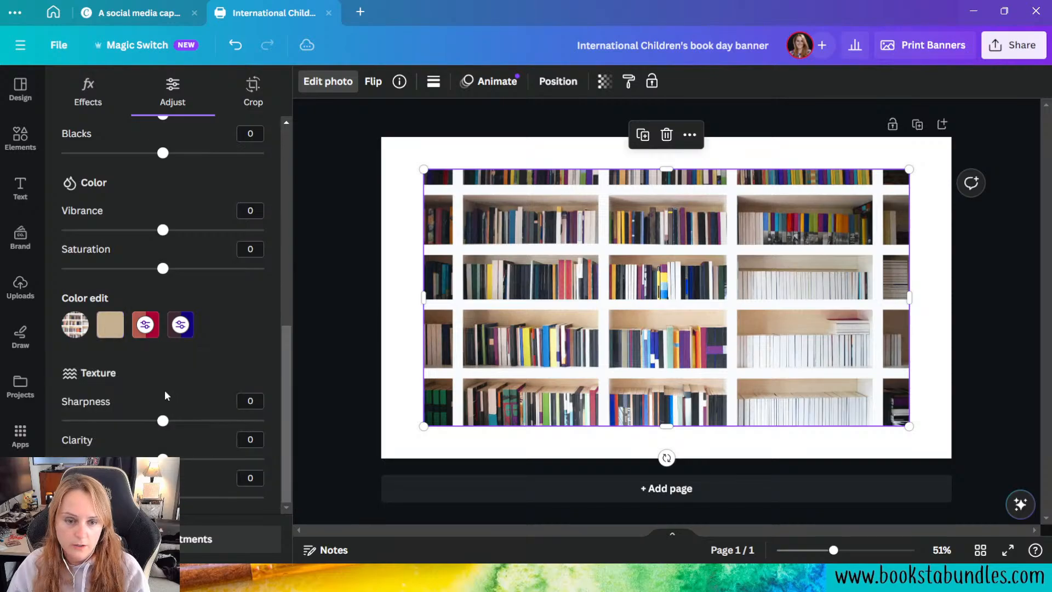
click(110, 325)
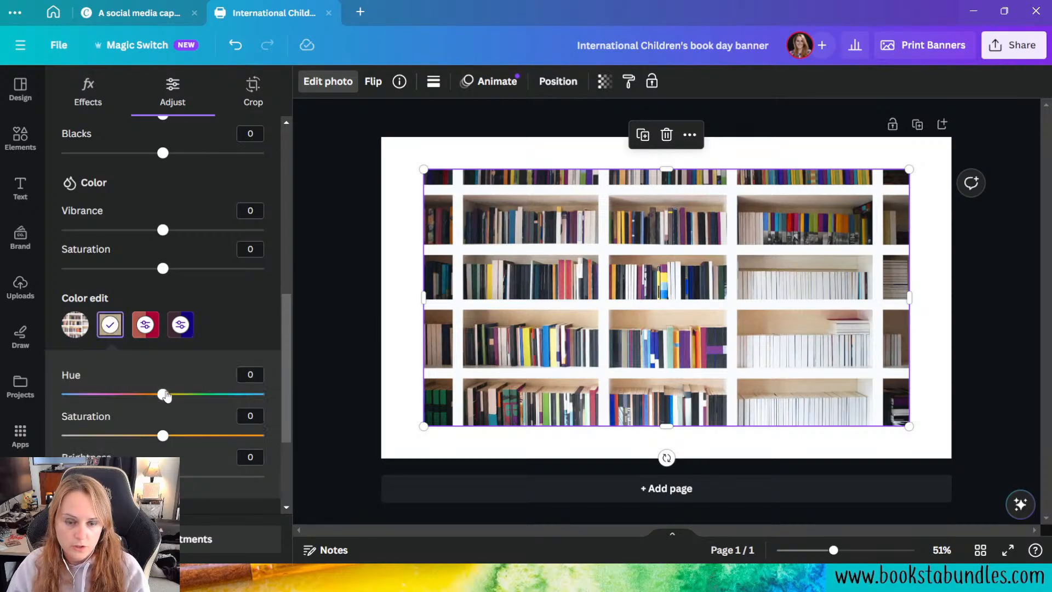
drag(163, 394, 221, 395)
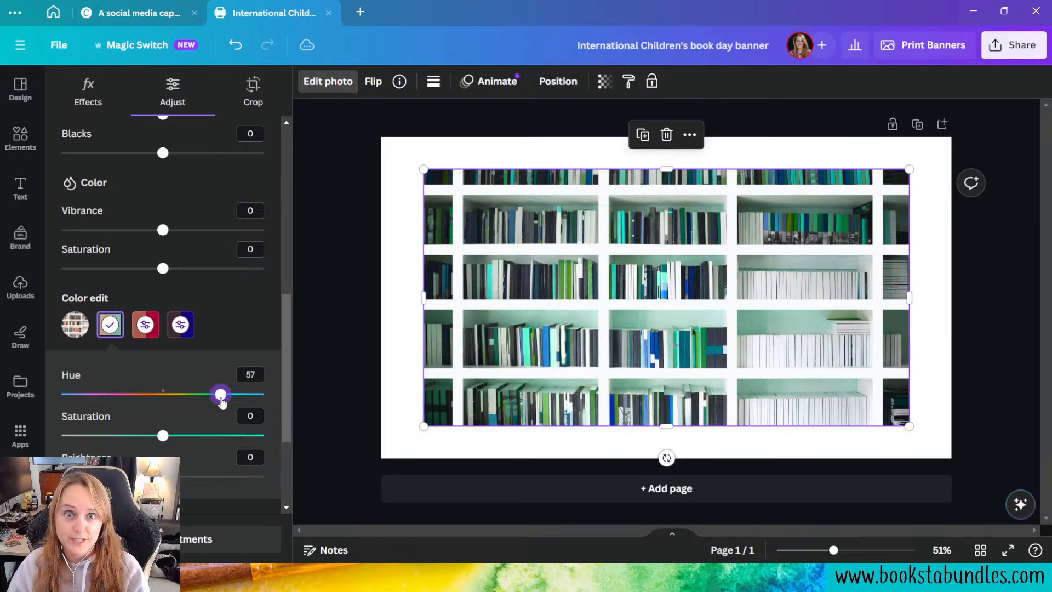
drag(222, 400, 126, 393)
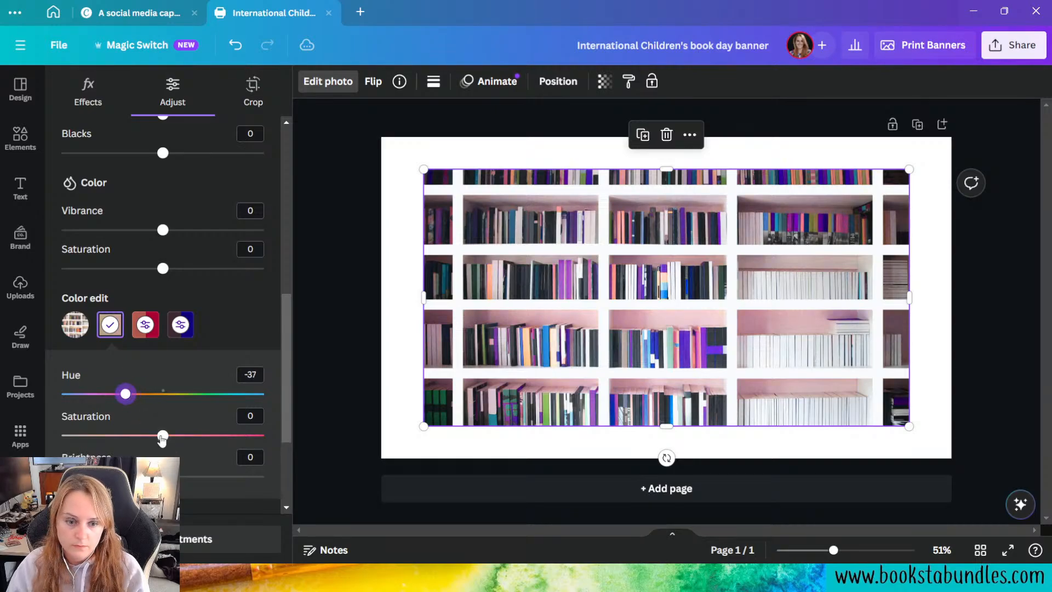
drag(163, 437, 256, 435)
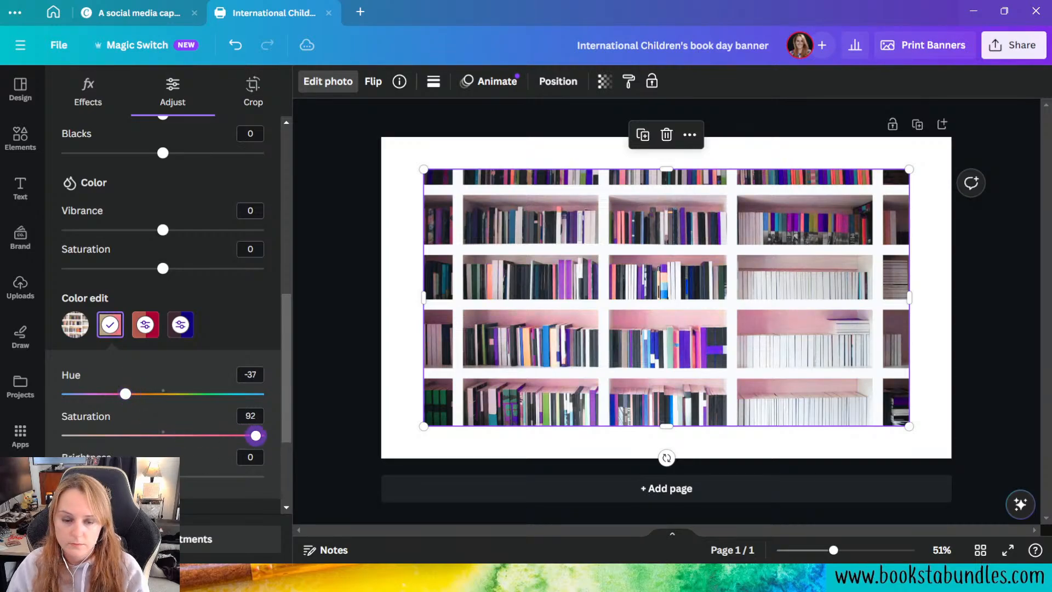
drag(163, 476, 211, 477)
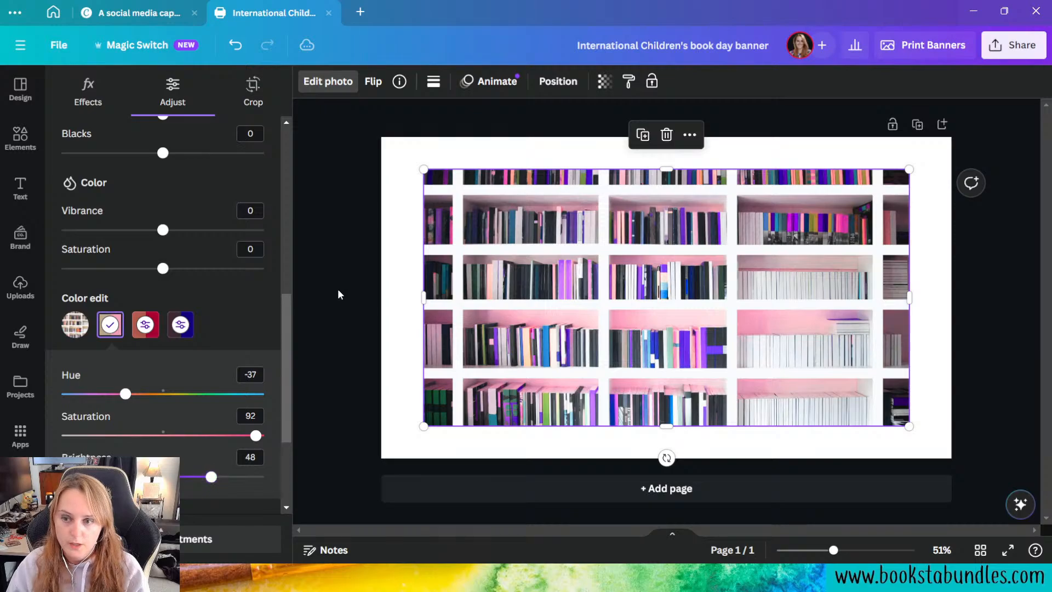
key(Escape)
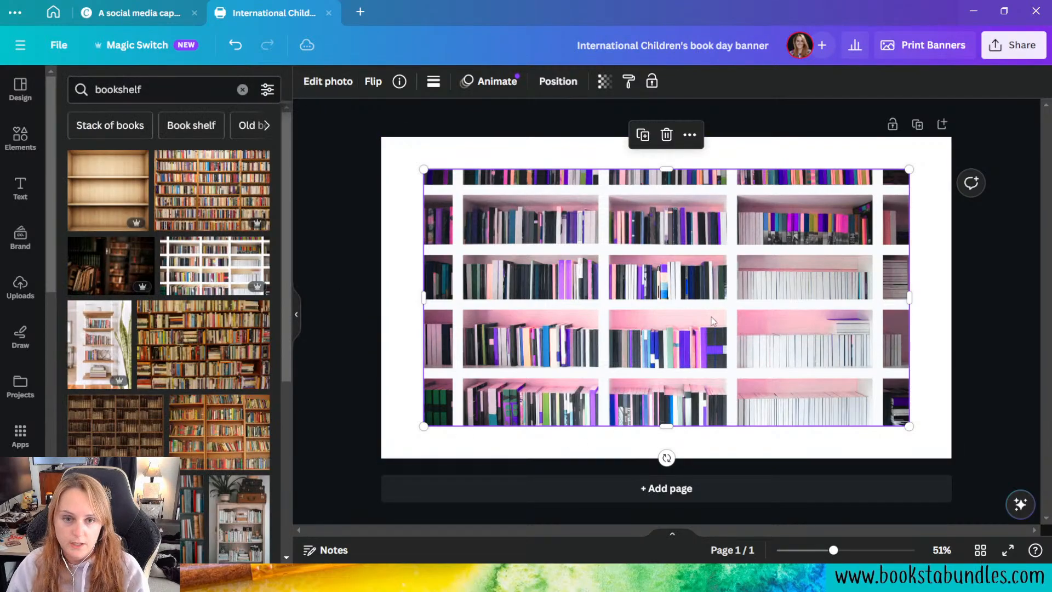
Step: Place an unedited copy of the bookshelf photo over the recolored one for comparison, and delete the copy
drag(223, 273, 806, 351)
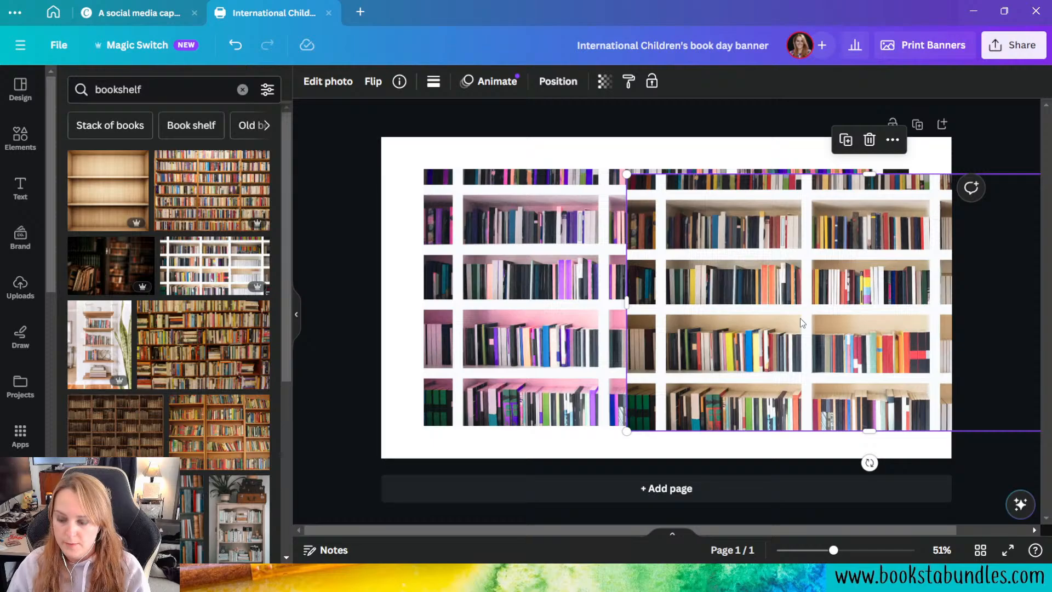
key(Delete)
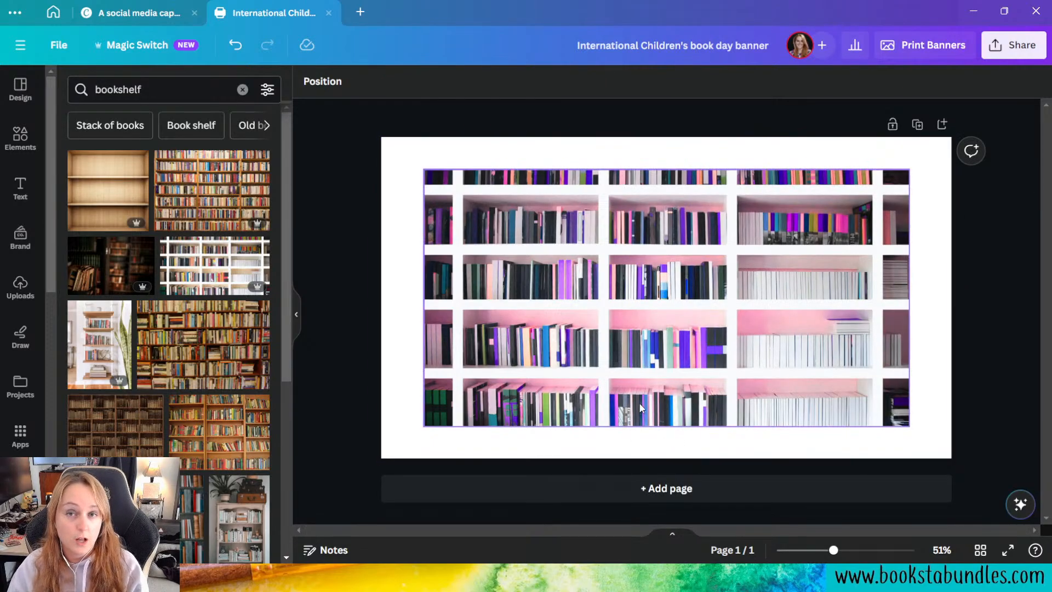
Step: Set the recolored bookshelf photo as the page background
right_click(650, 355)
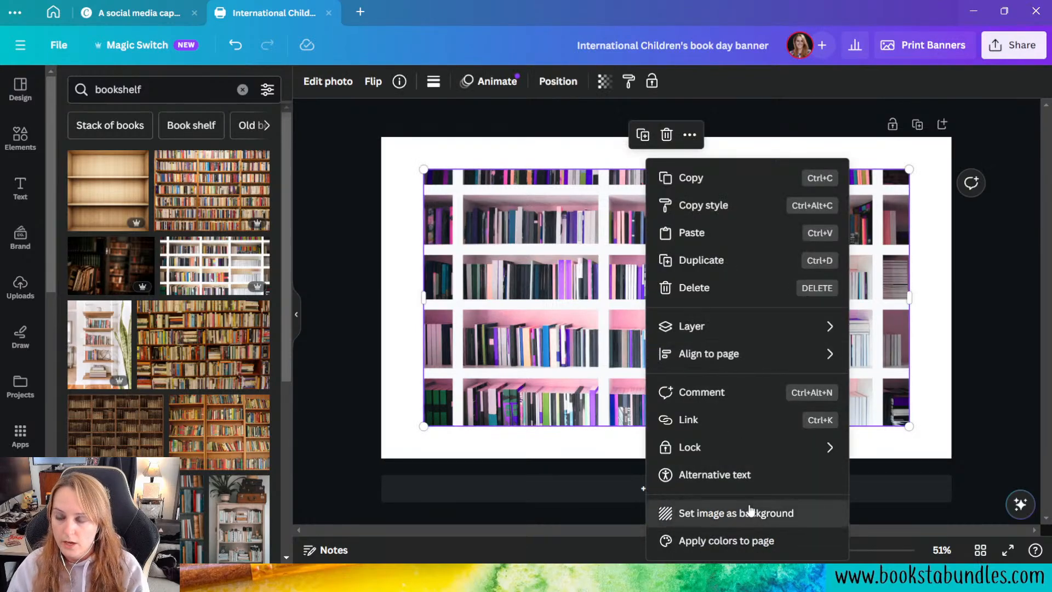
click(748, 507)
click(666, 284)
key(Delete)
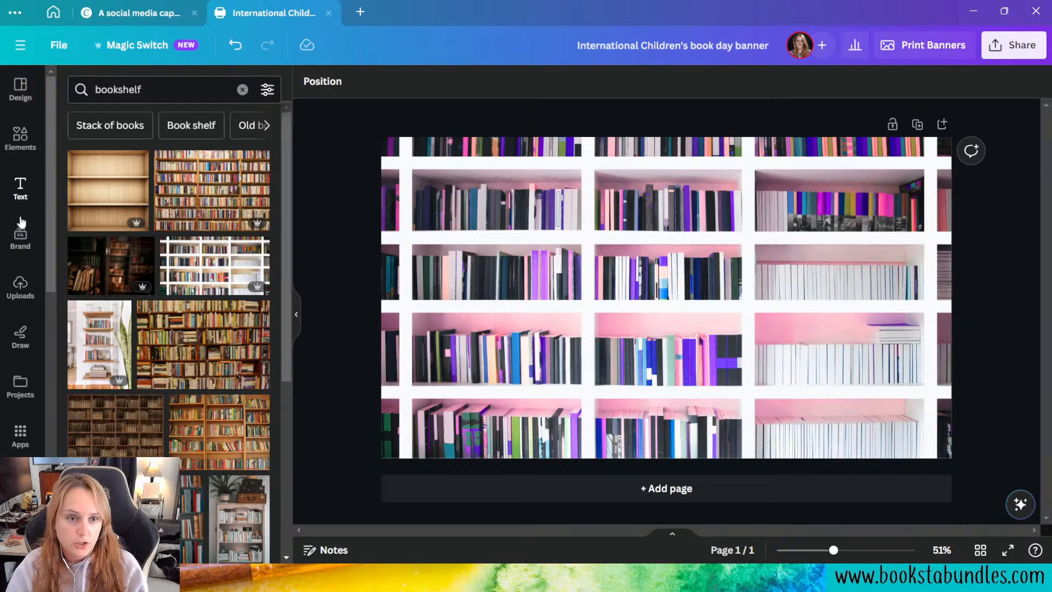
Step: Open the brand voice text generator of the Book Blogger Mysteries brand kit
click(24, 250)
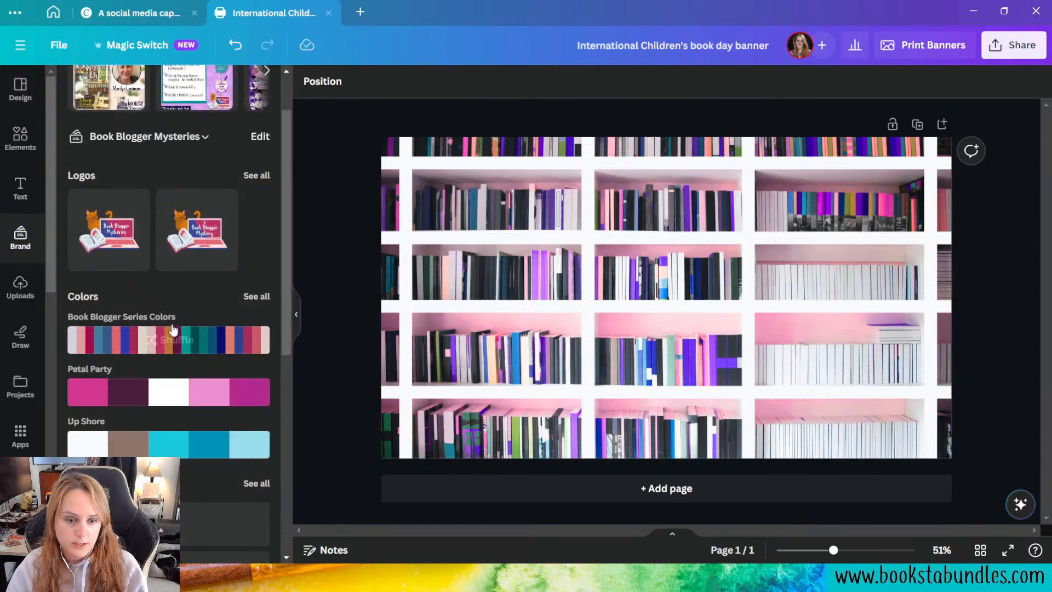
scroll(206, 289, down, 5)
scroll(207, 293, down, 3)
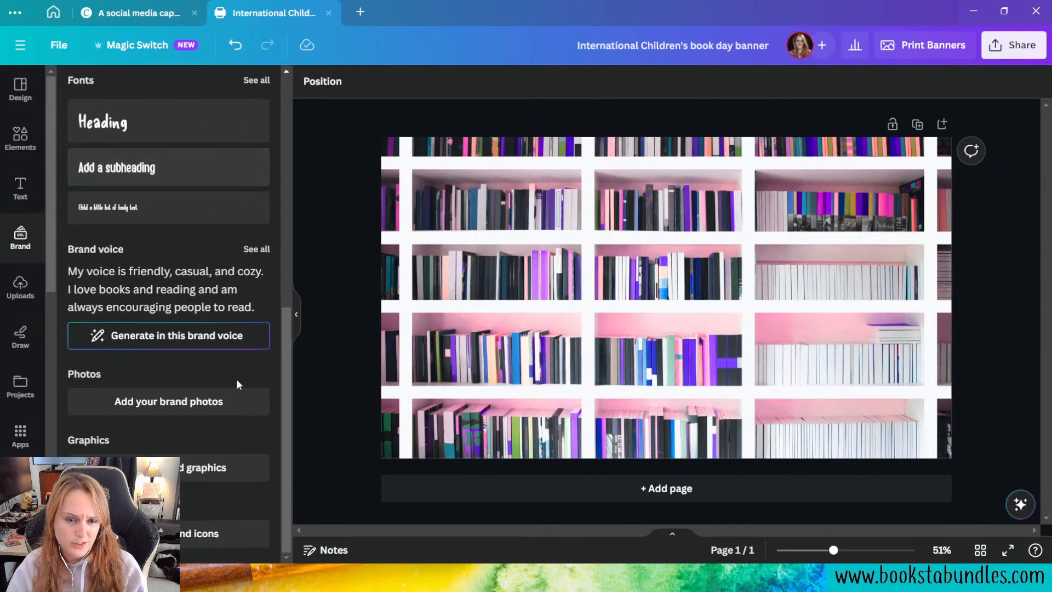
click(191, 336)
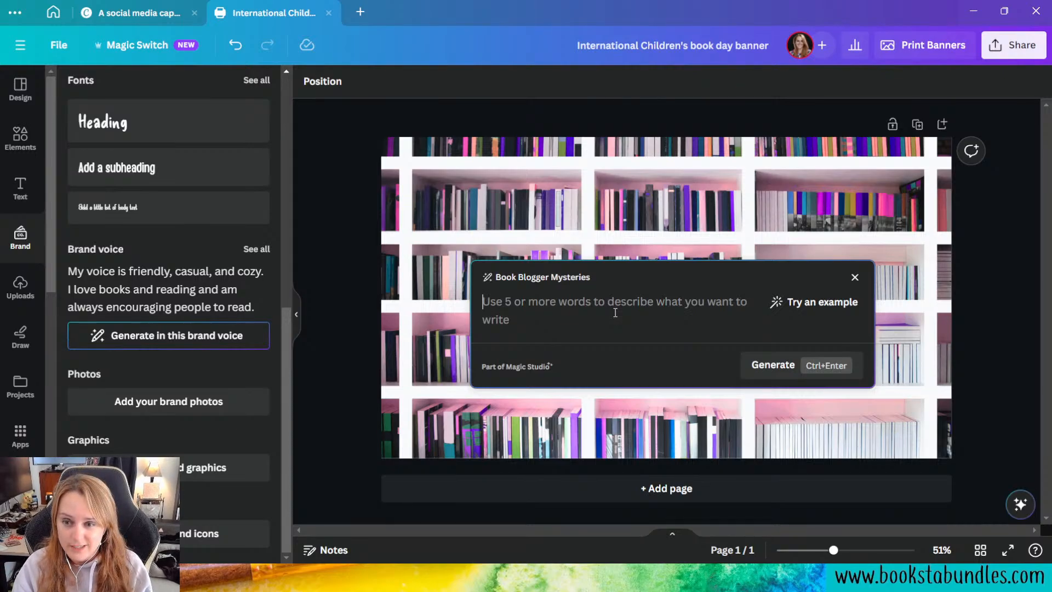
Step: Generate text from the prompt "A header welcoming readers who want to sign up to read and review an advanced copy of my book."
text(A header )
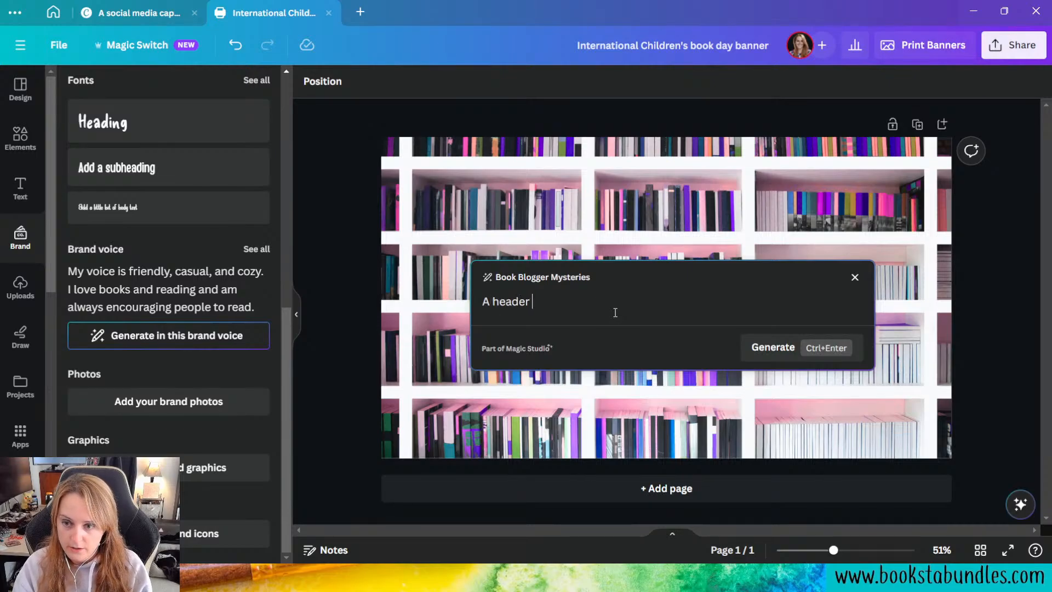
text(welcoming rea)
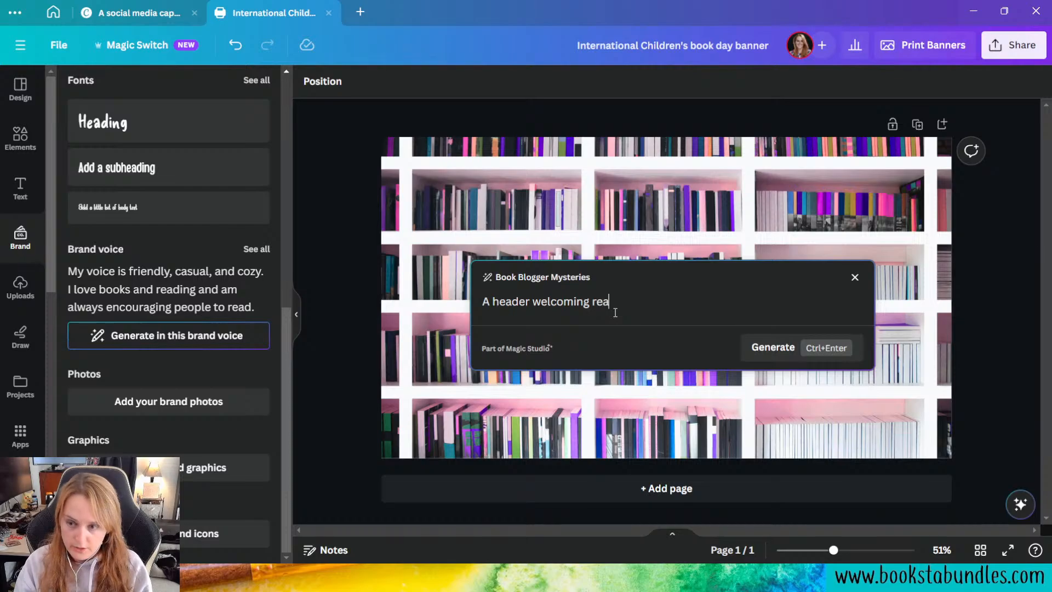
text(ders who want )
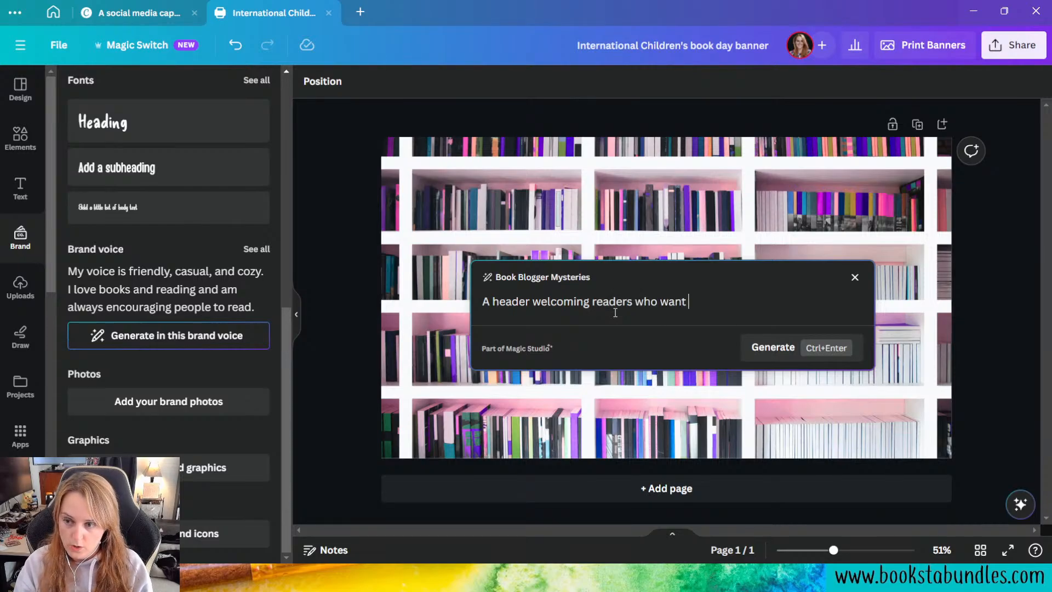
text(to sign up)
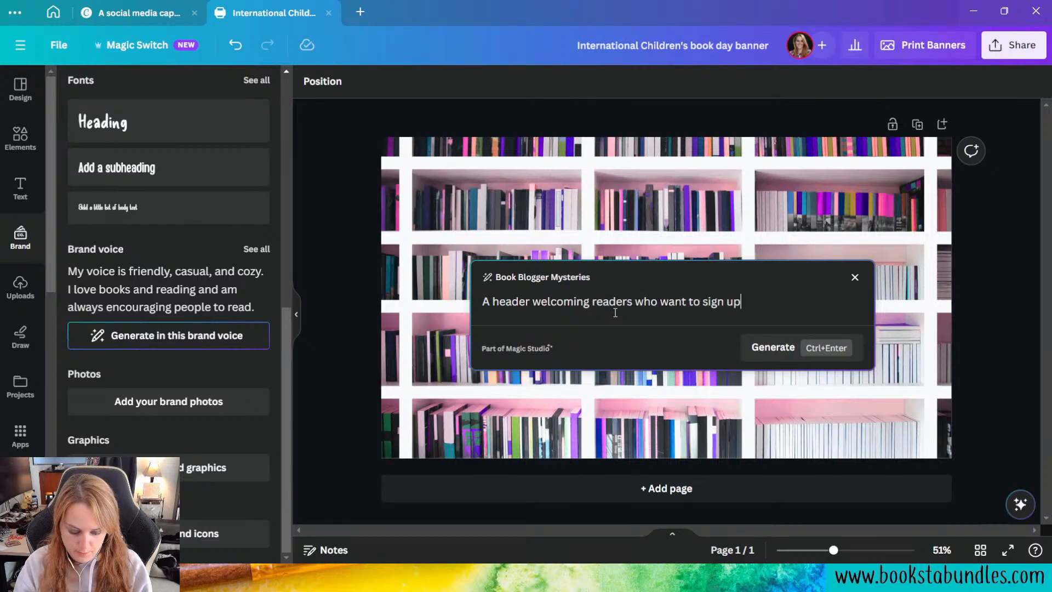
text( to read and re)
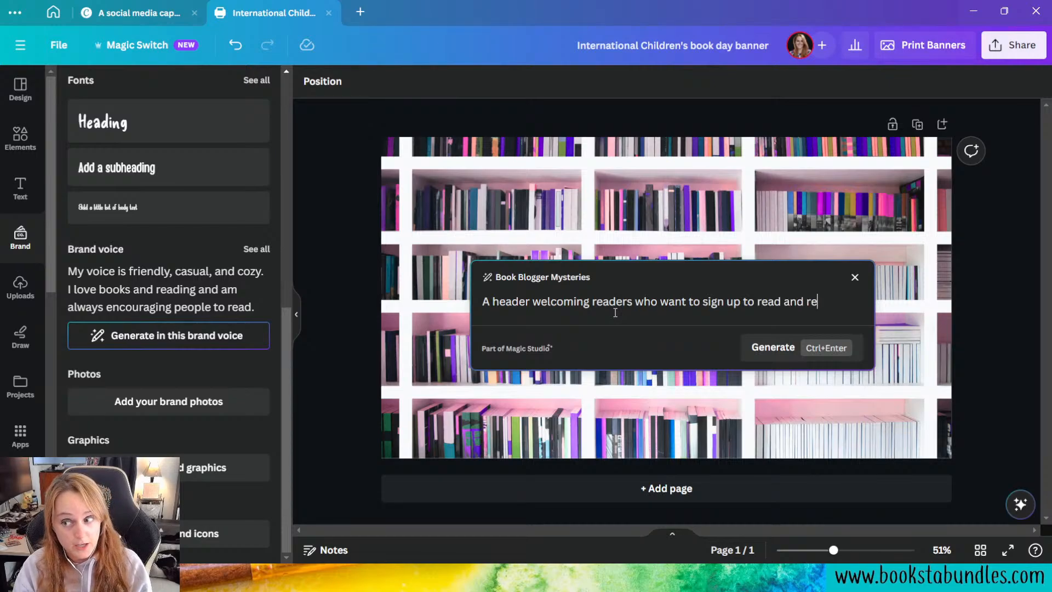
text(view an advance)
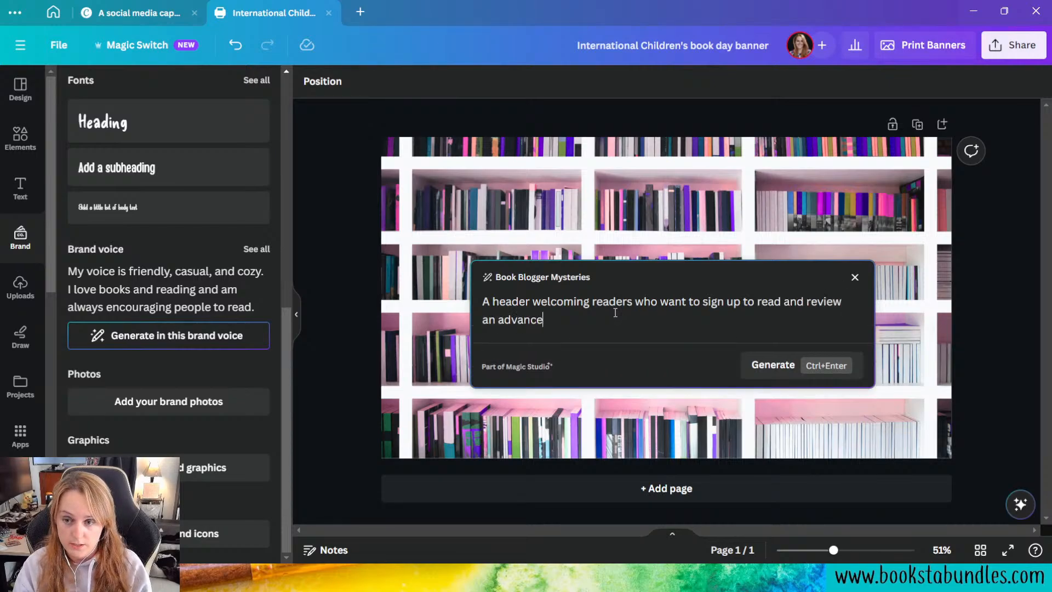
text(d copy of)
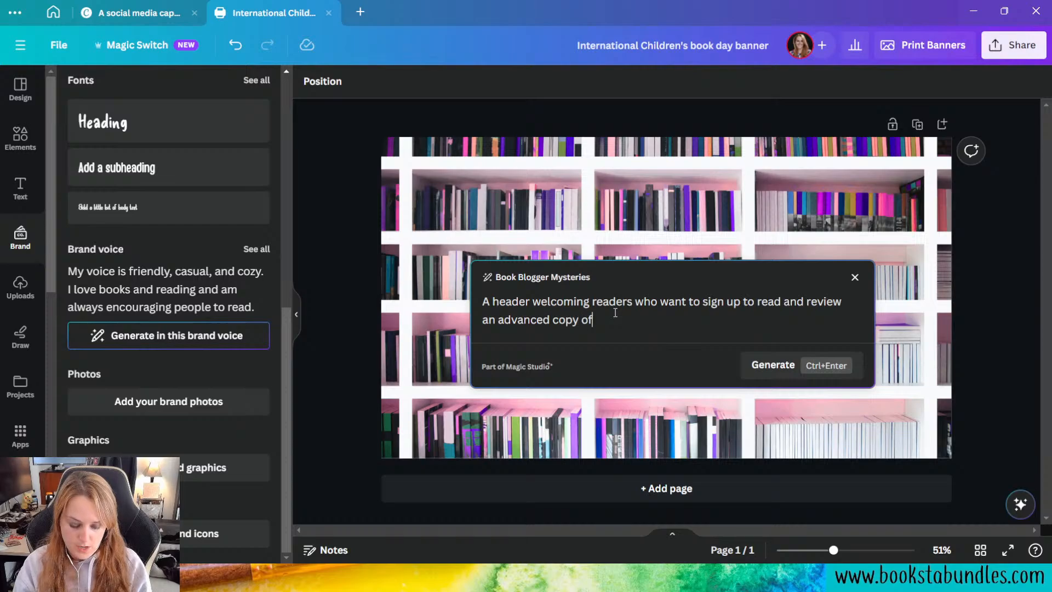
text( my book)
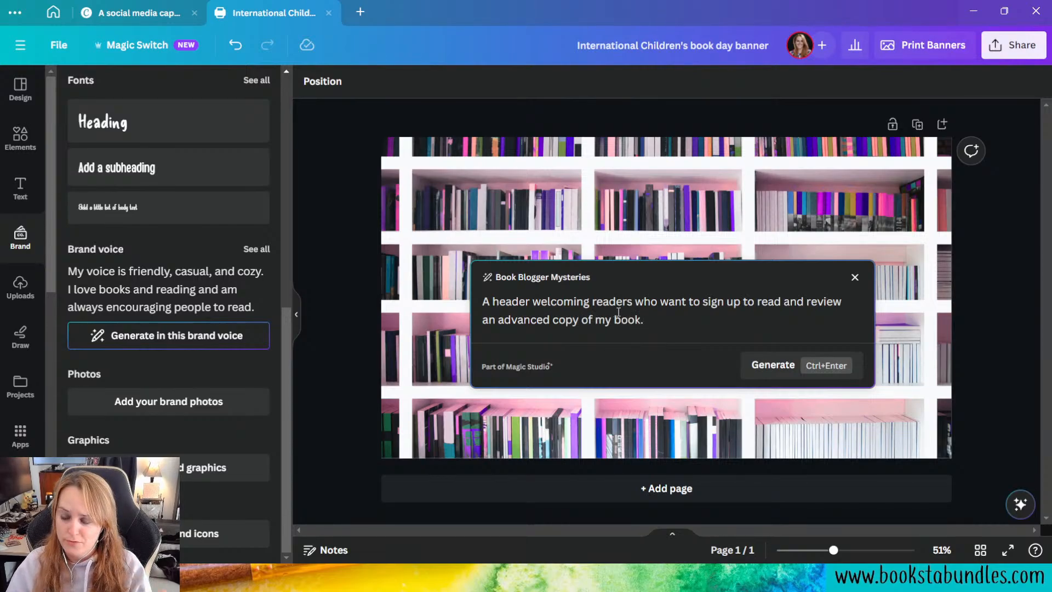
text(.)
click(790, 377)
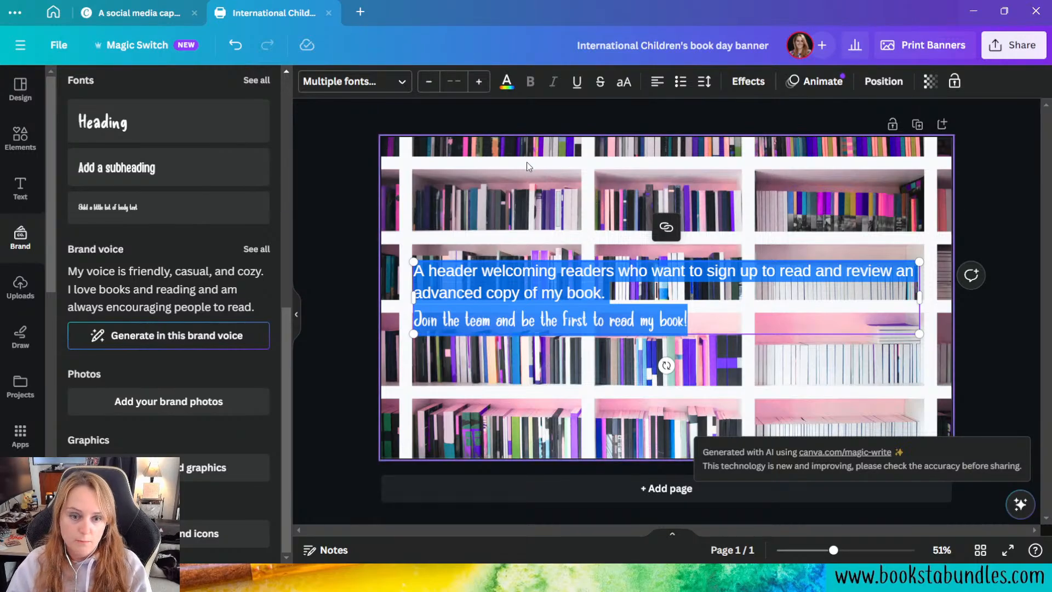
Step: Delete the prompt sentence and its empty line from the text box, keeping the generated "Join the team and be the first to read my book!"
click(530, 185)
click(620, 303)
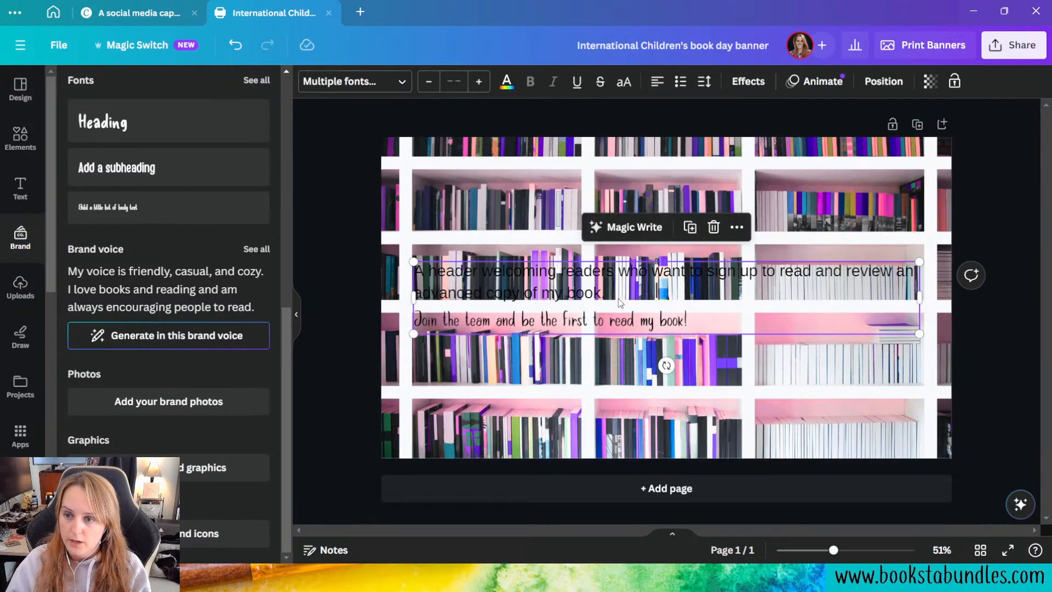
double_click(587, 285)
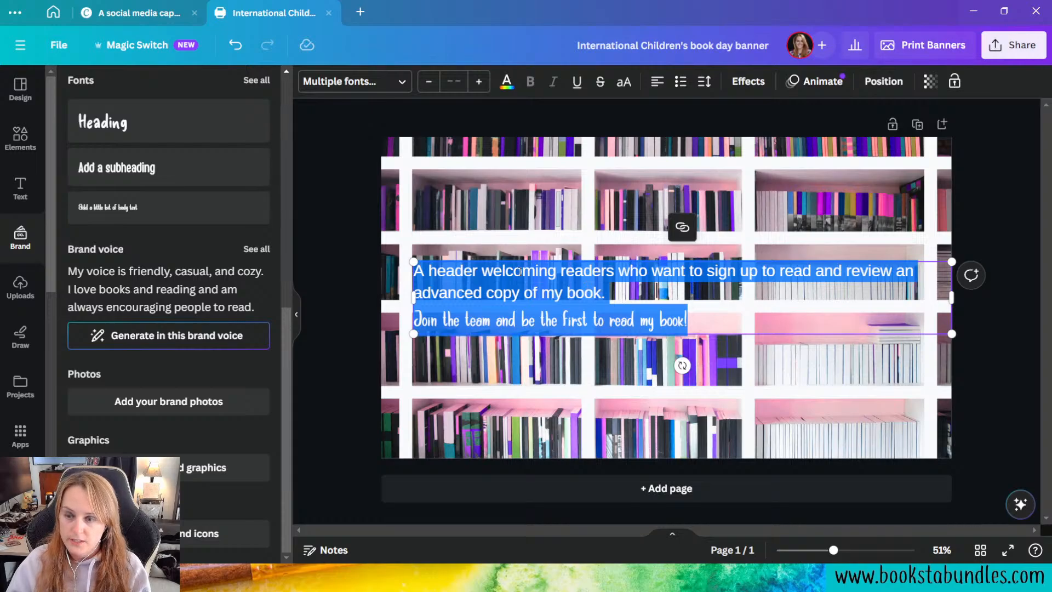
click(584, 242)
click(620, 296)
click(620, 296)
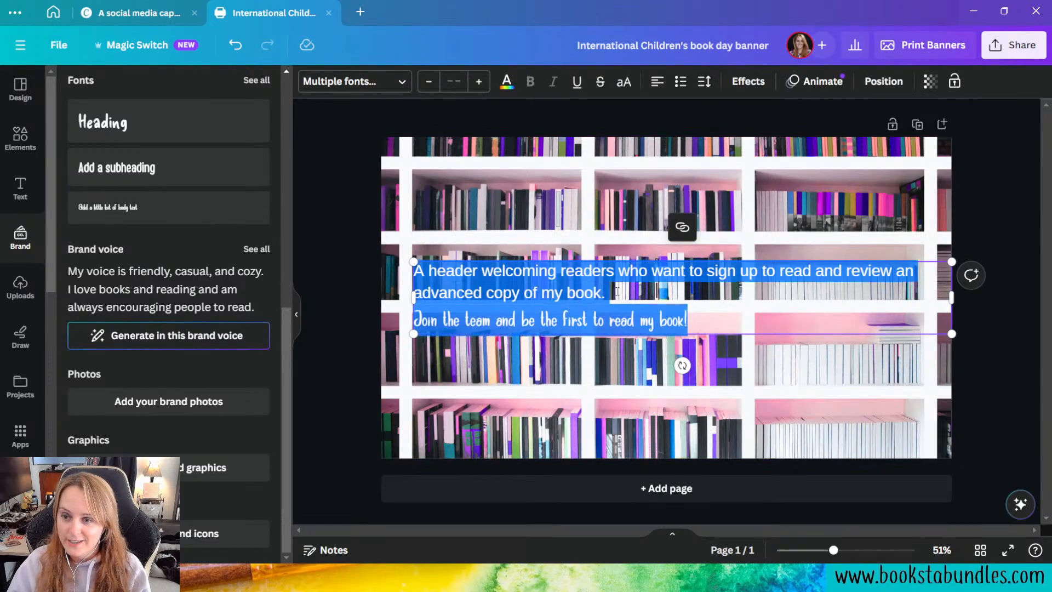
click(618, 292)
drag(617, 292, 418, 271)
key(BackSpace)
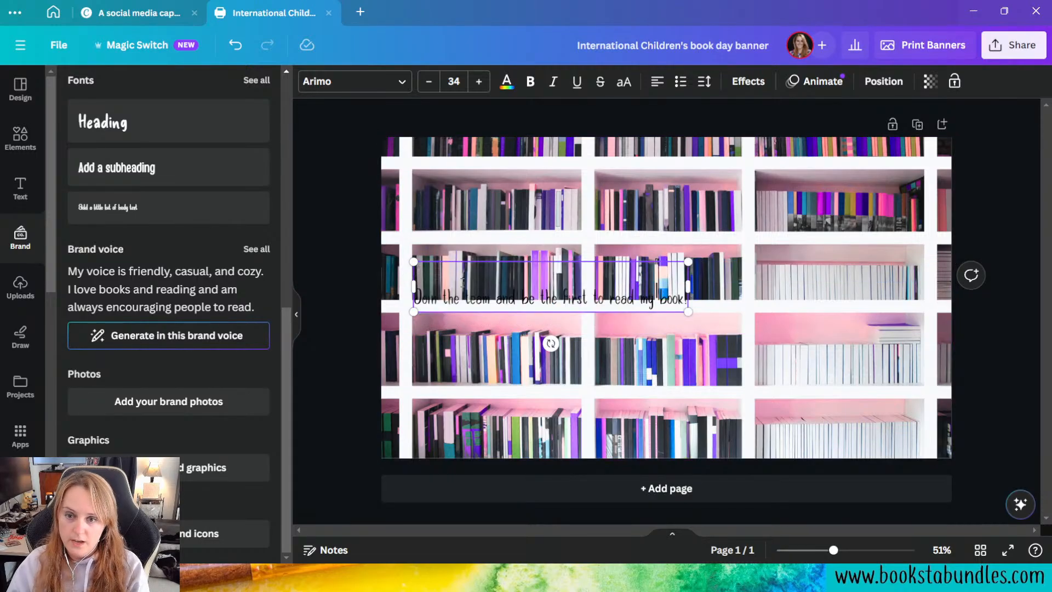
key(Delete)
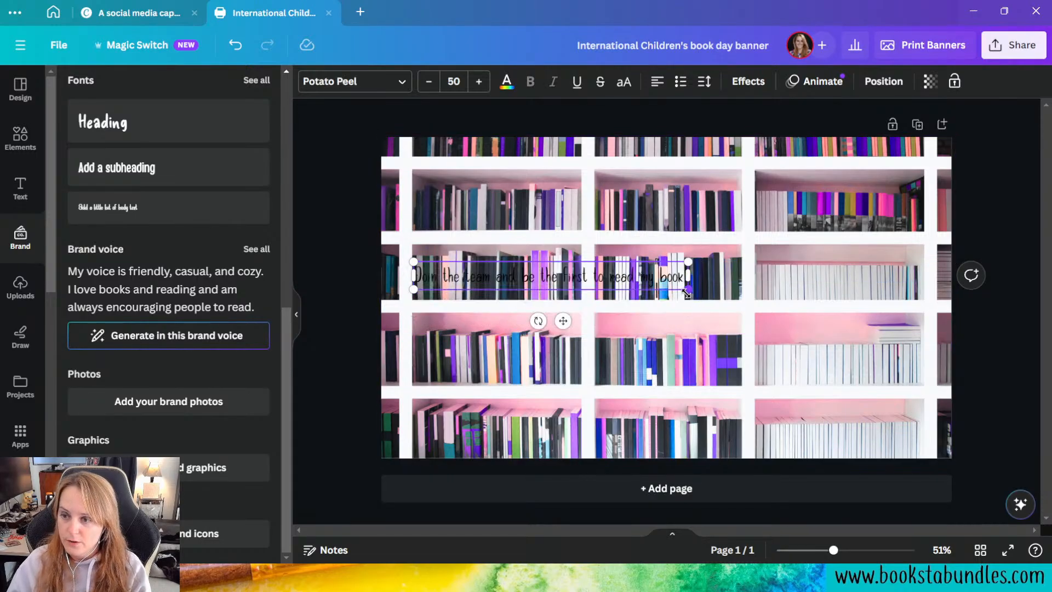
Step: Enlarge the heading to size 85.6 and move it up to the second bookshelf row, centered horizontally on the page
drag(688, 289, 892, 418)
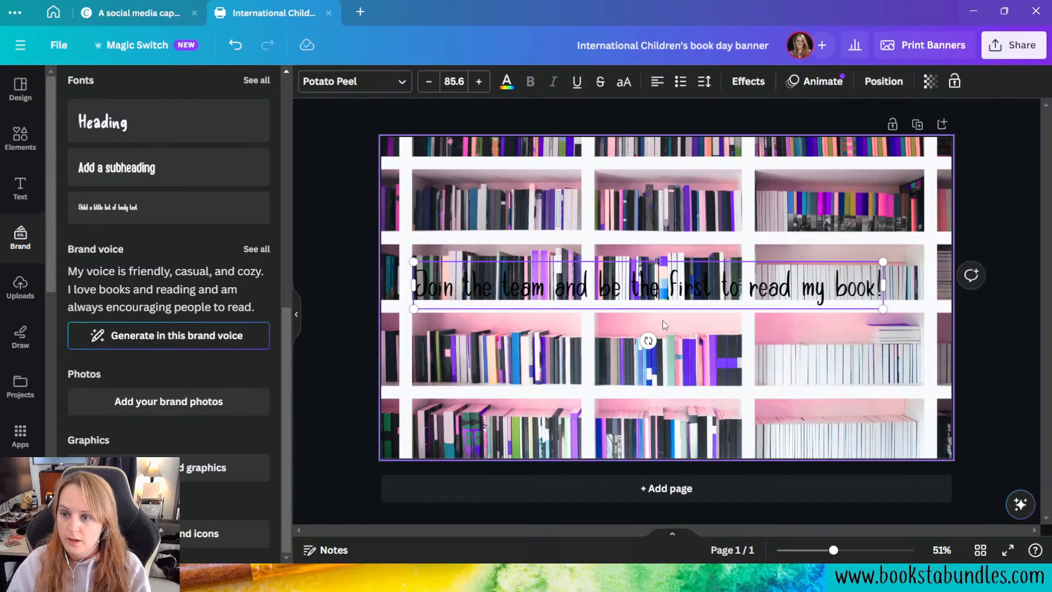
drag(660, 313, 678, 226)
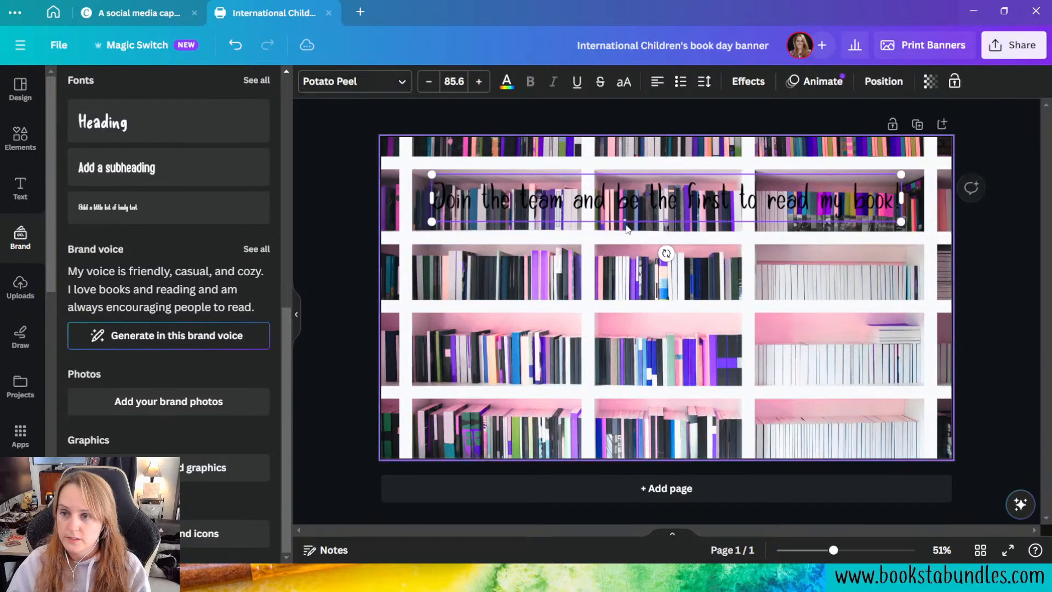
Step: Change the heading's font to Handy Casual from the Book Blogger Mysteries brand fonts
click(357, 82)
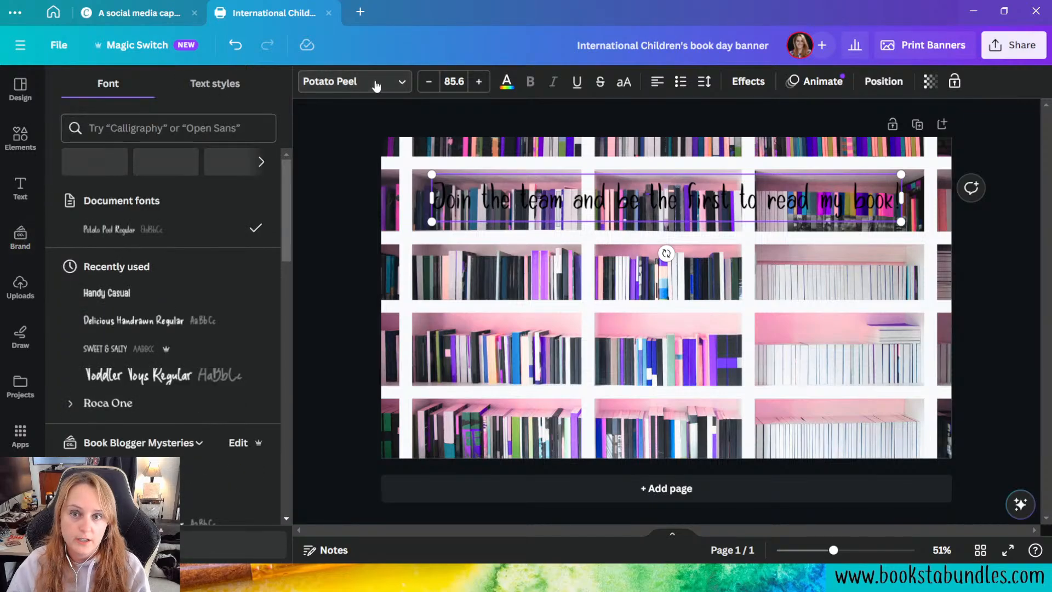
click(365, 85)
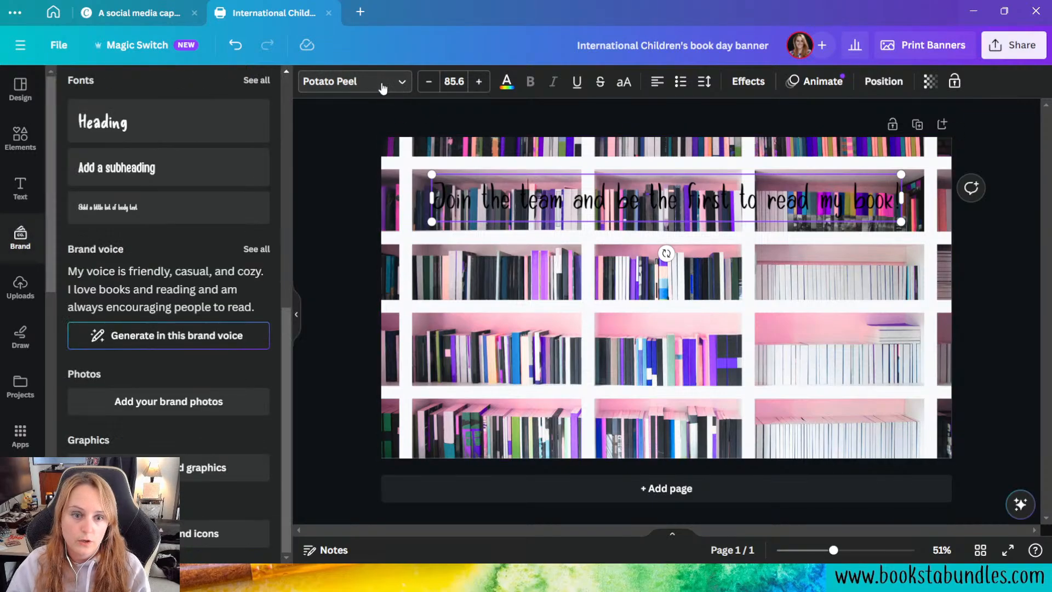
click(367, 87)
click(403, 87)
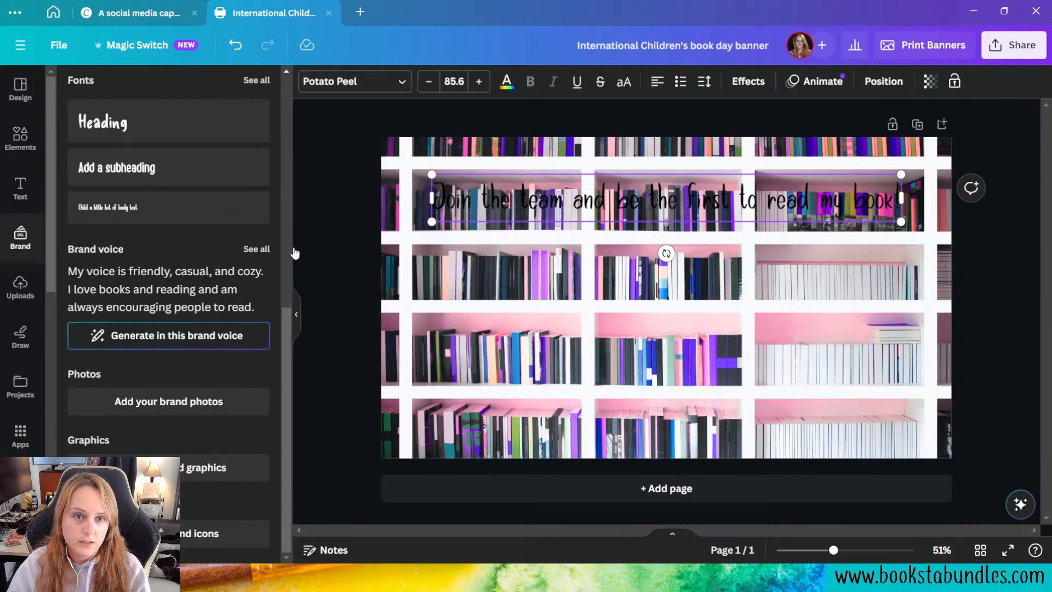
click(368, 81)
scroll(212, 252, down, 4)
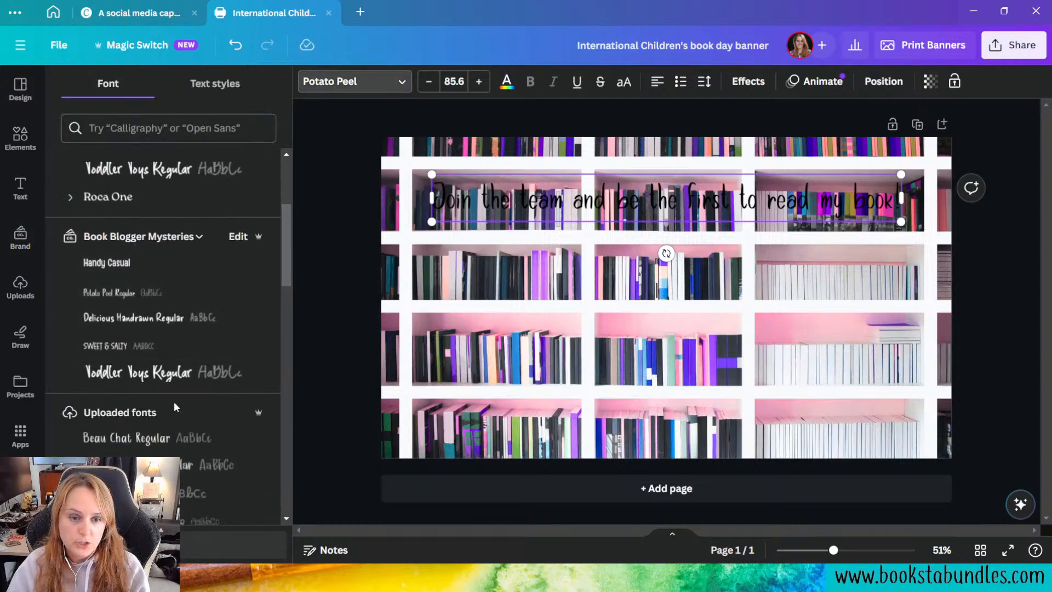
click(159, 266)
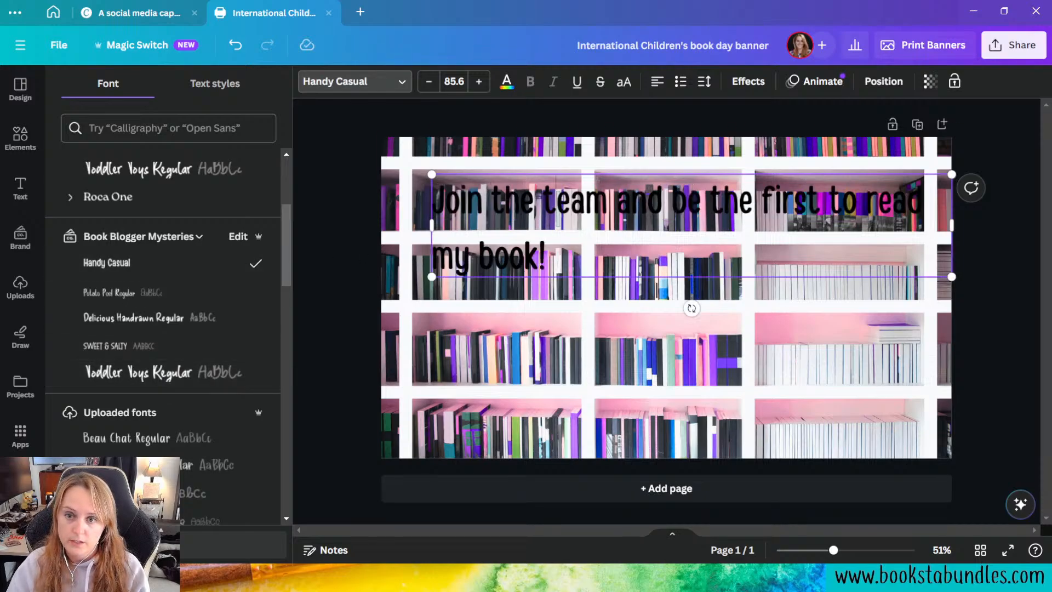
Step: Center-align the heading, tighten its line spacing and center its text box on the page
click(657, 82)
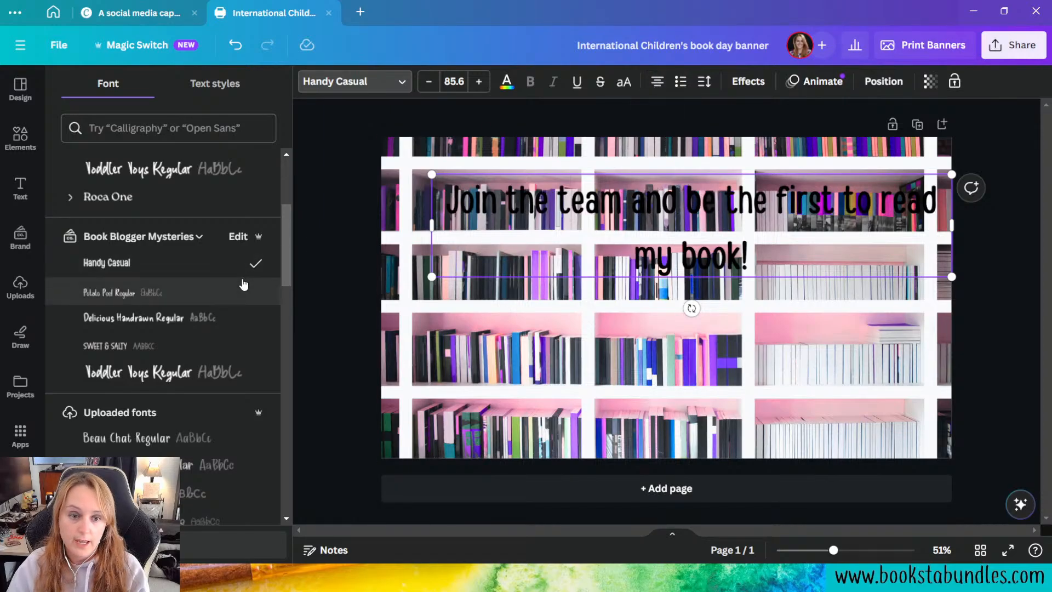
click(702, 93)
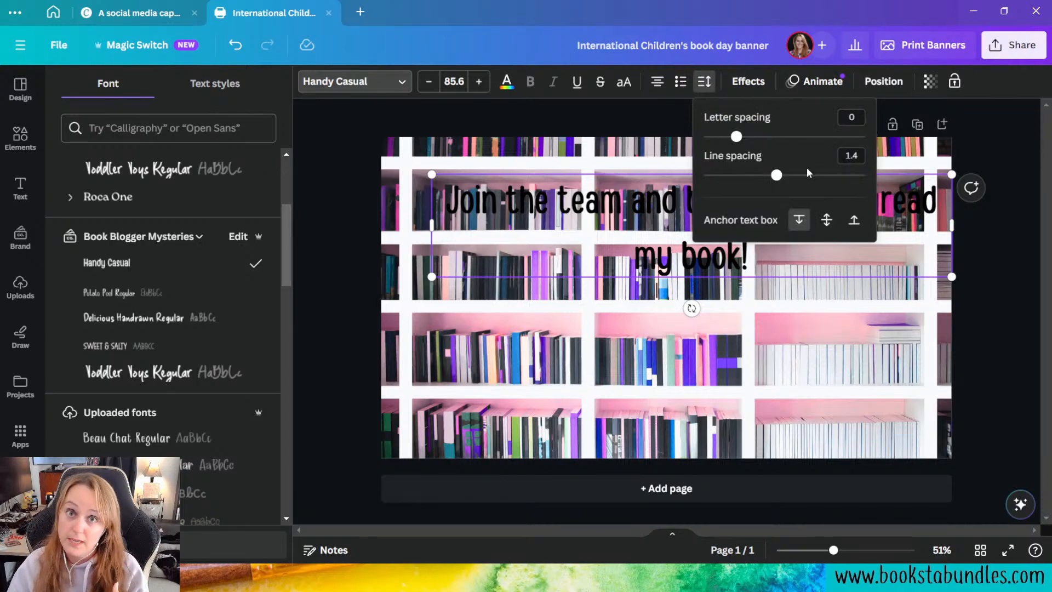
drag(778, 176, 683, 194)
click(707, 295)
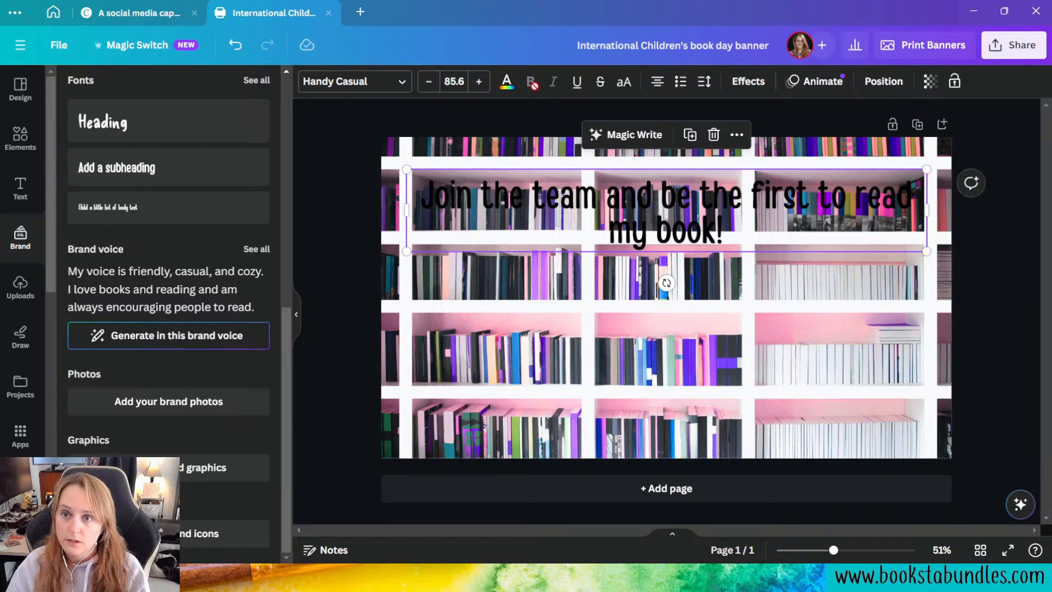
Step: Color the heading text with the light pink brand color #ffd2d3
click(507, 82)
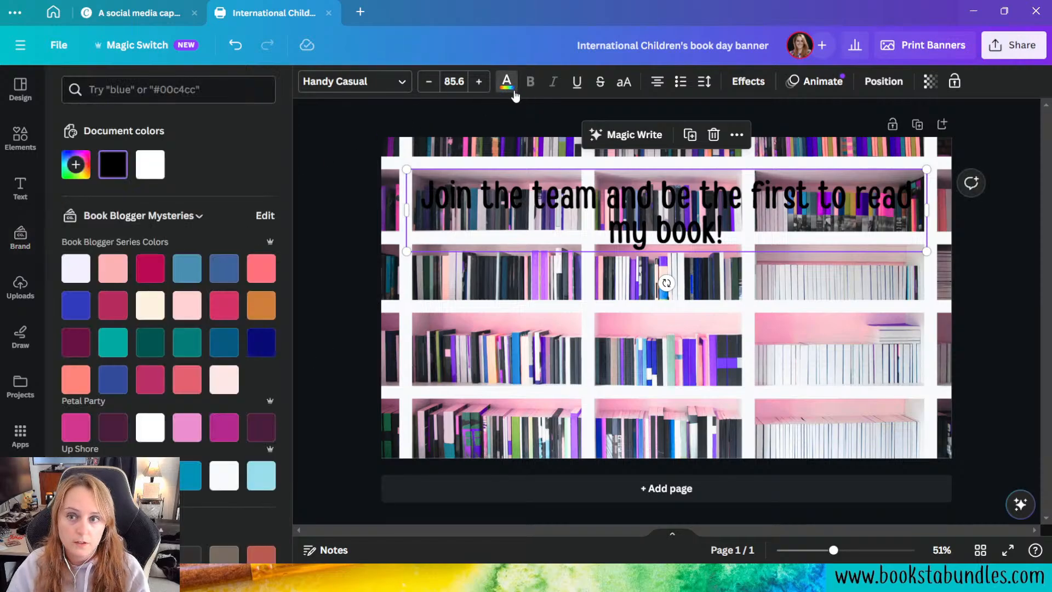
click(187, 305)
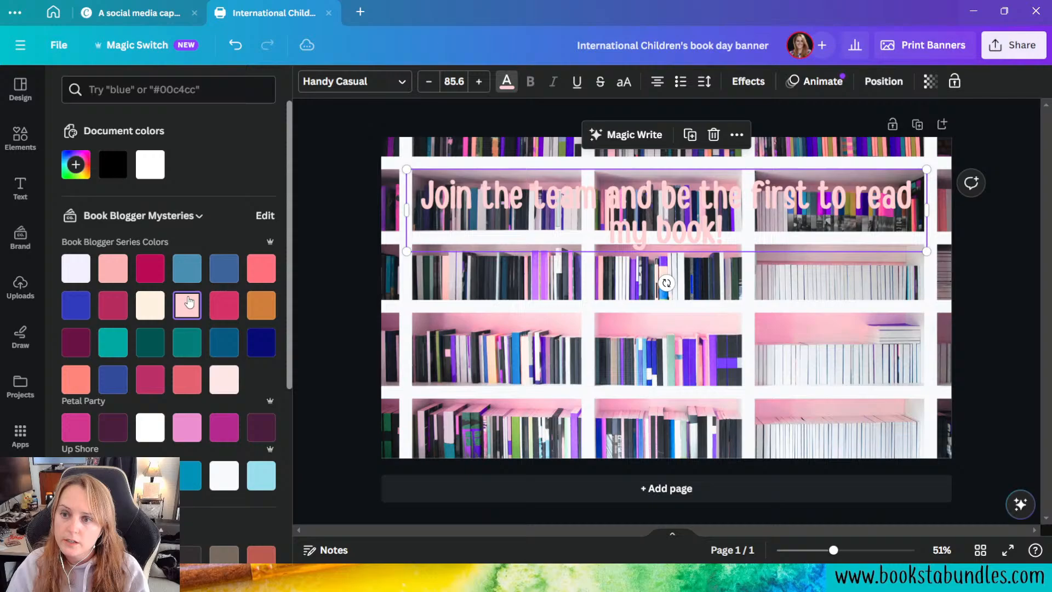
Step: Try the Neon text effect on the heading at intensity 100
click(760, 82)
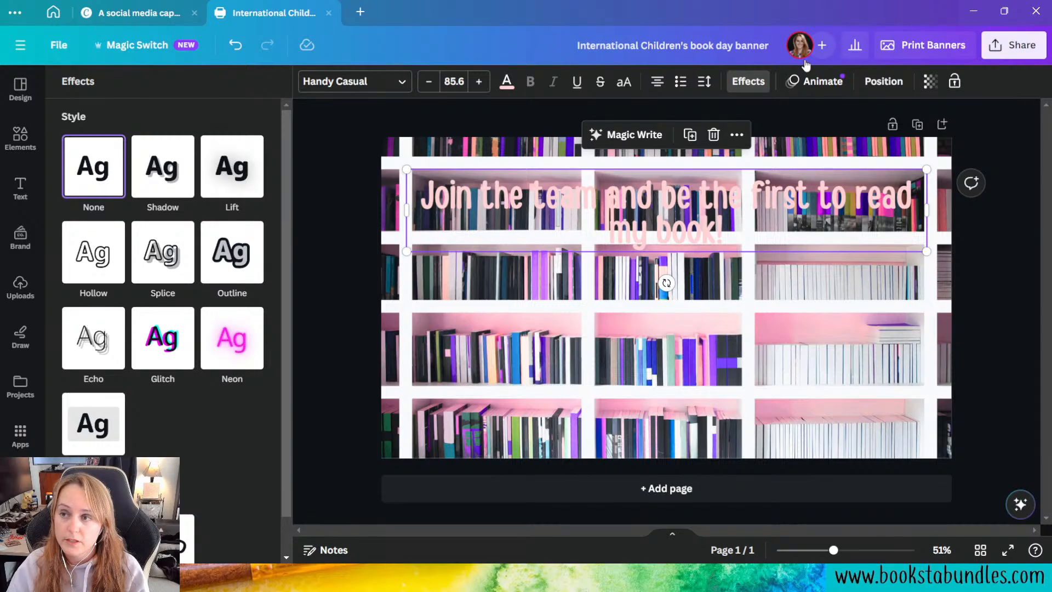
click(765, 90)
click(766, 92)
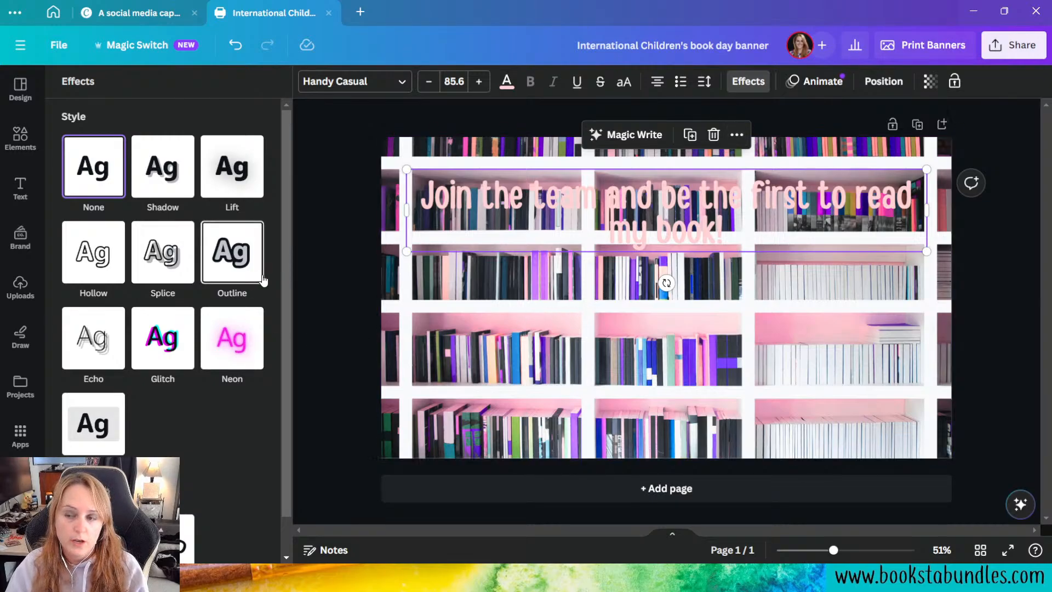
click(247, 365)
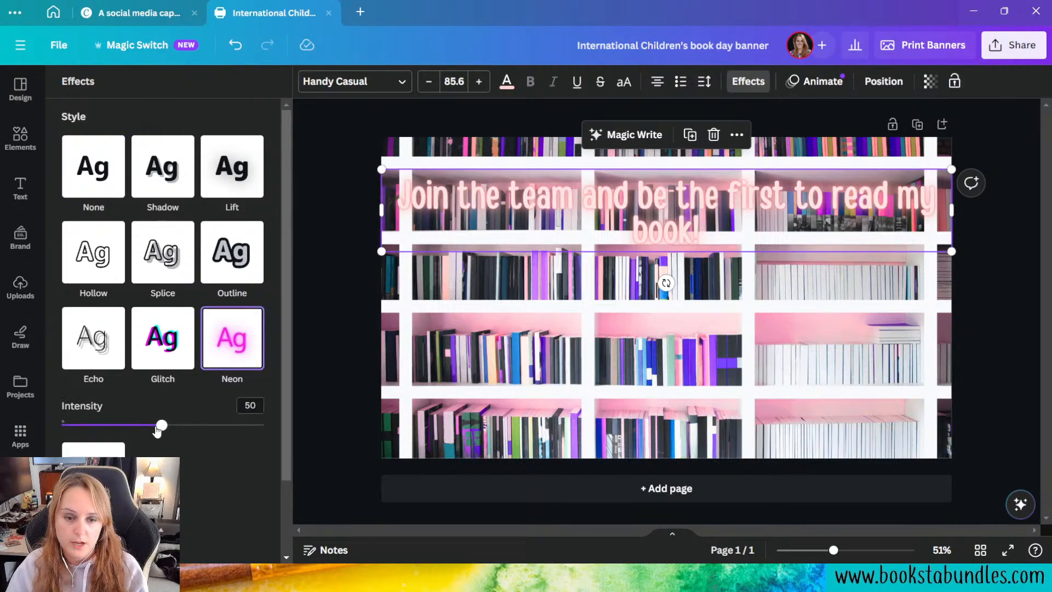
drag(163, 426, 347, 437)
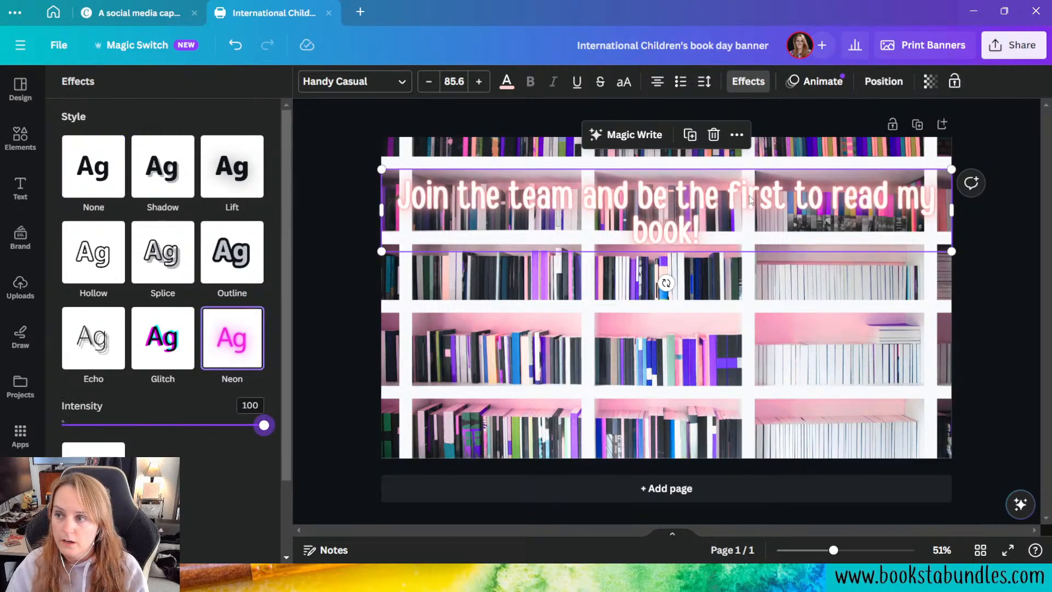
Step: Apply an Outline effect to the heading in the dark plum Book Blogger Series color with thickness 154
click(241, 257)
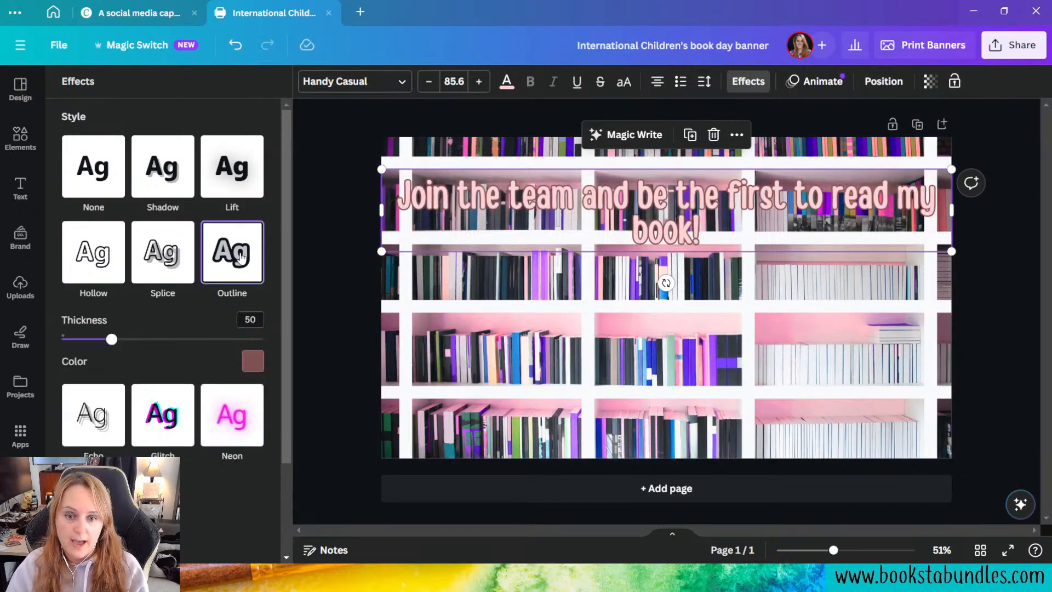
click(253, 363)
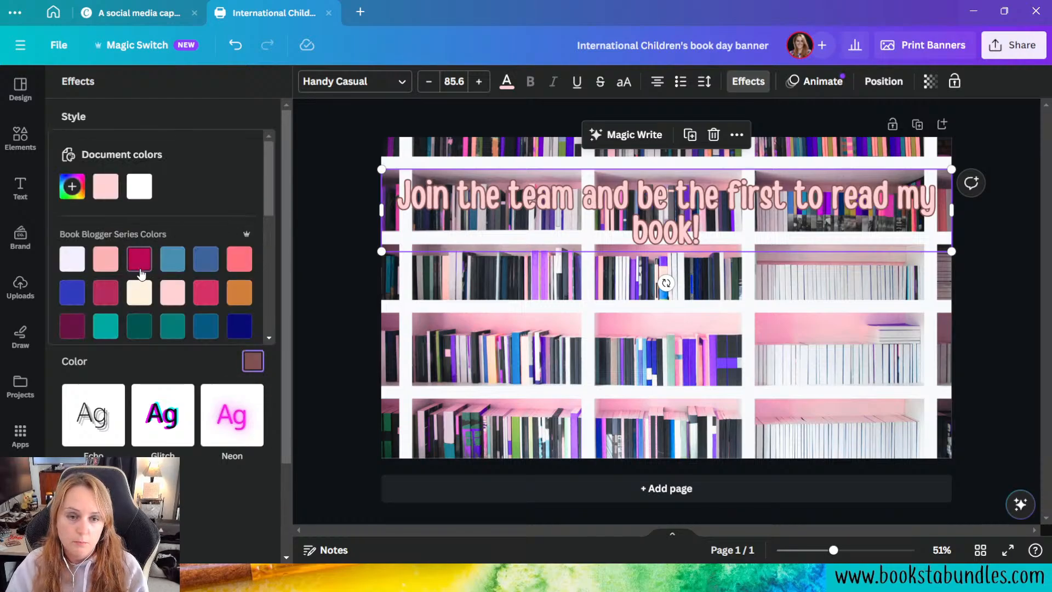
click(230, 376)
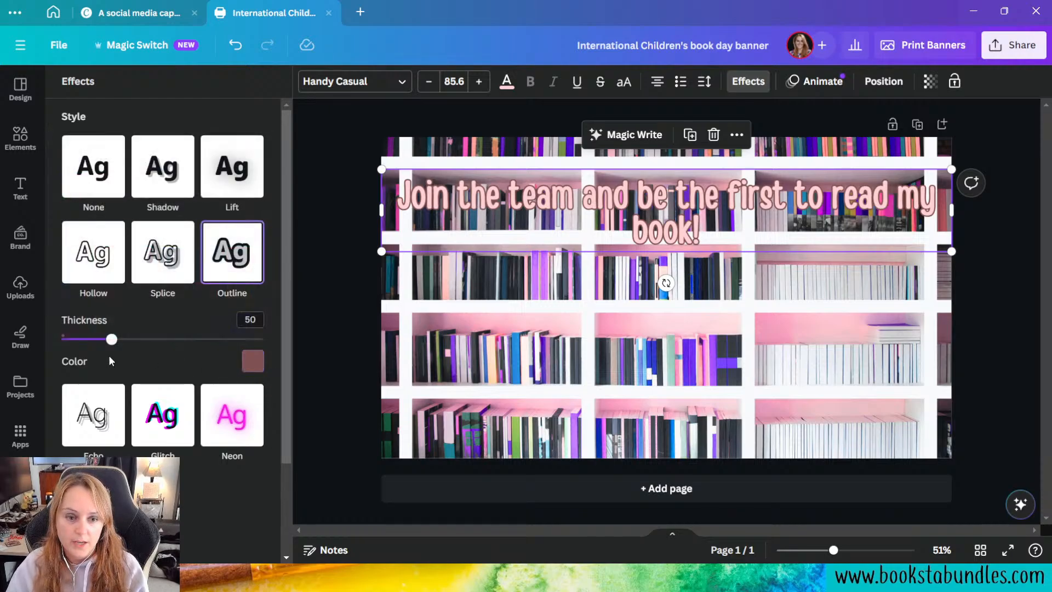
click(253, 363)
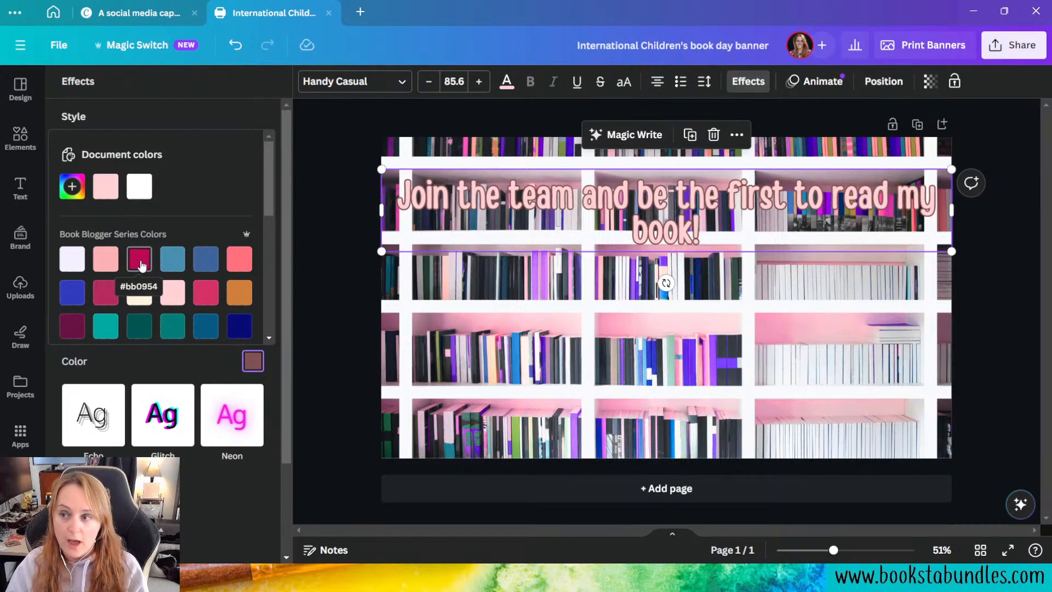
click(141, 265)
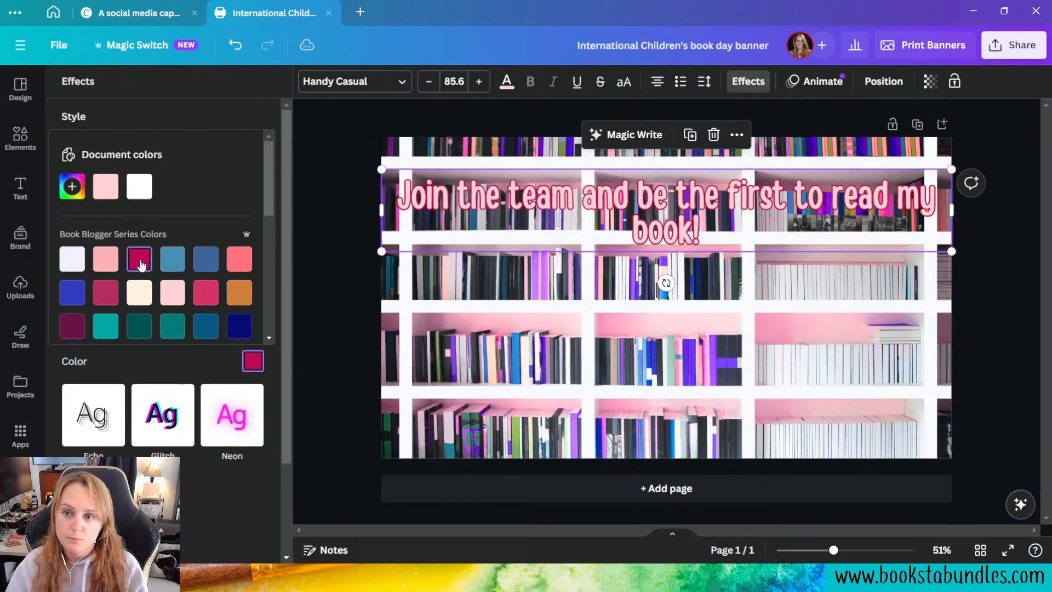
click(72, 327)
click(183, 362)
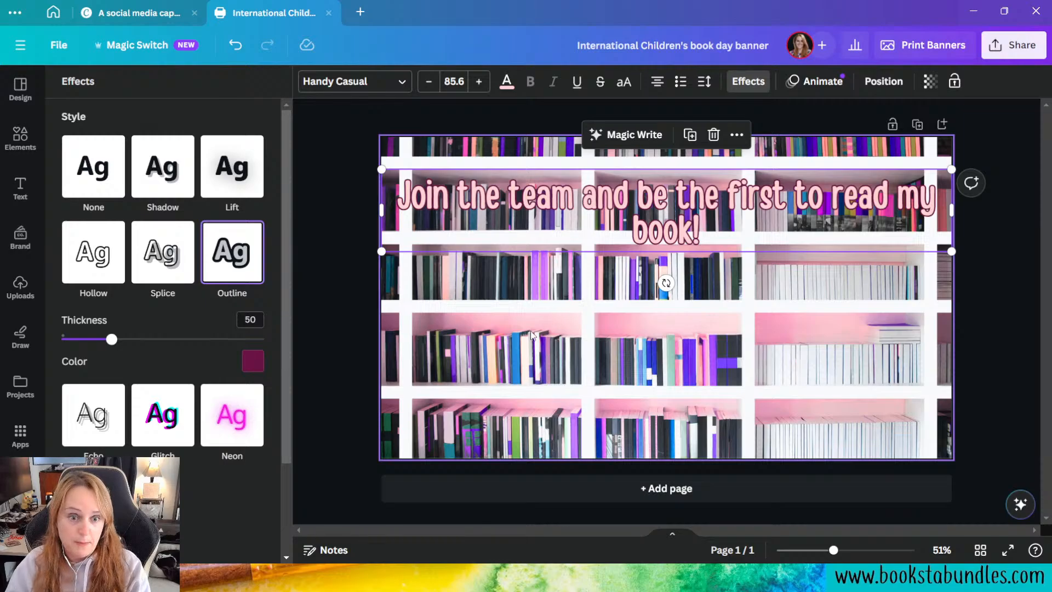
drag(112, 339, 219, 358)
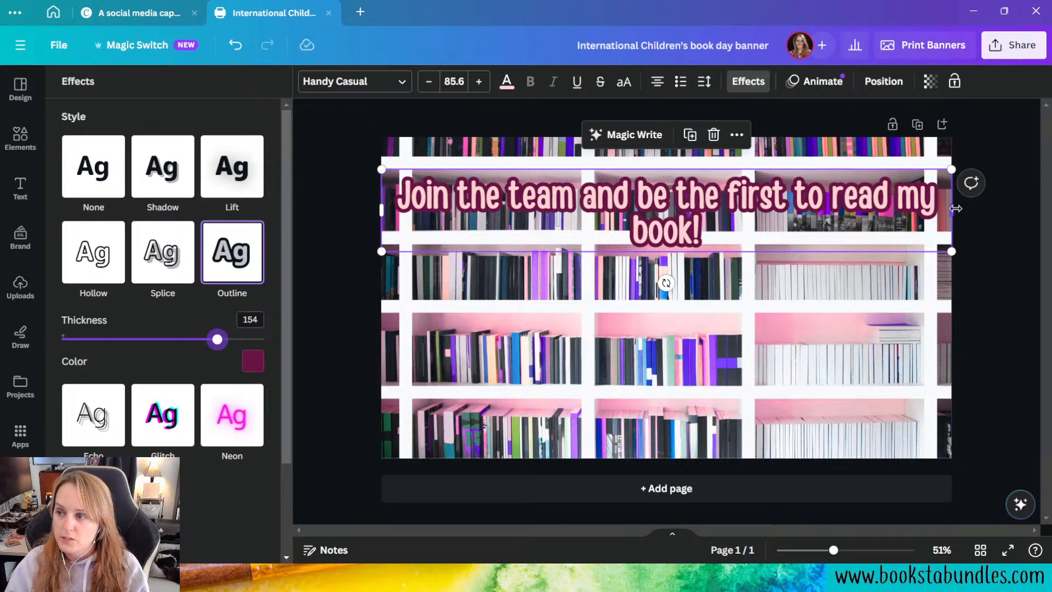
Step: Narrow the heading's text box so it wraps after "first", and scale it up to size 115 across the page width
drag(952, 209, 847, 208)
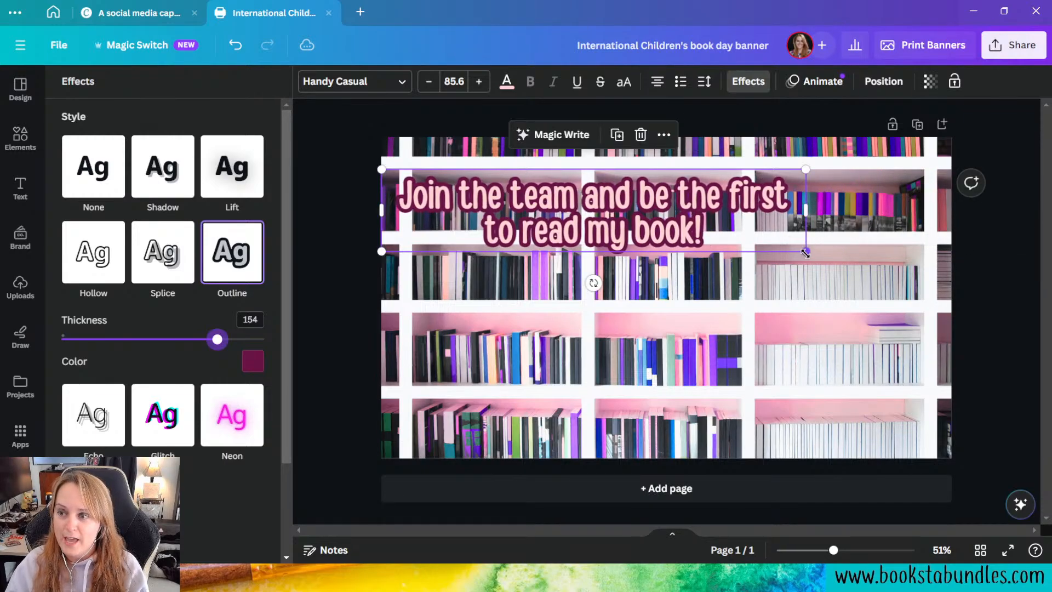
drag(847, 253, 949, 280)
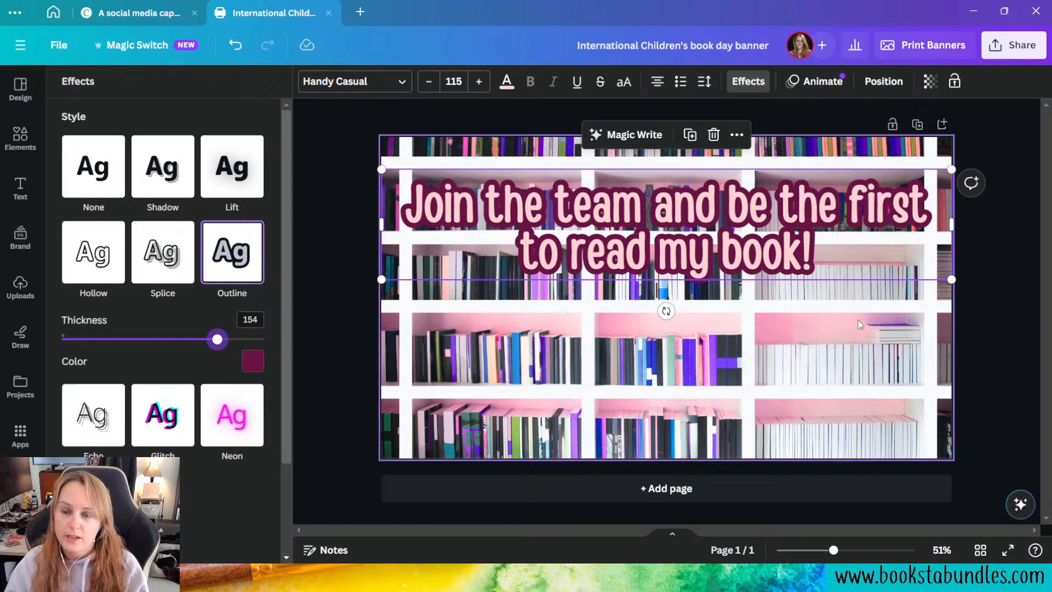
click(755, 422)
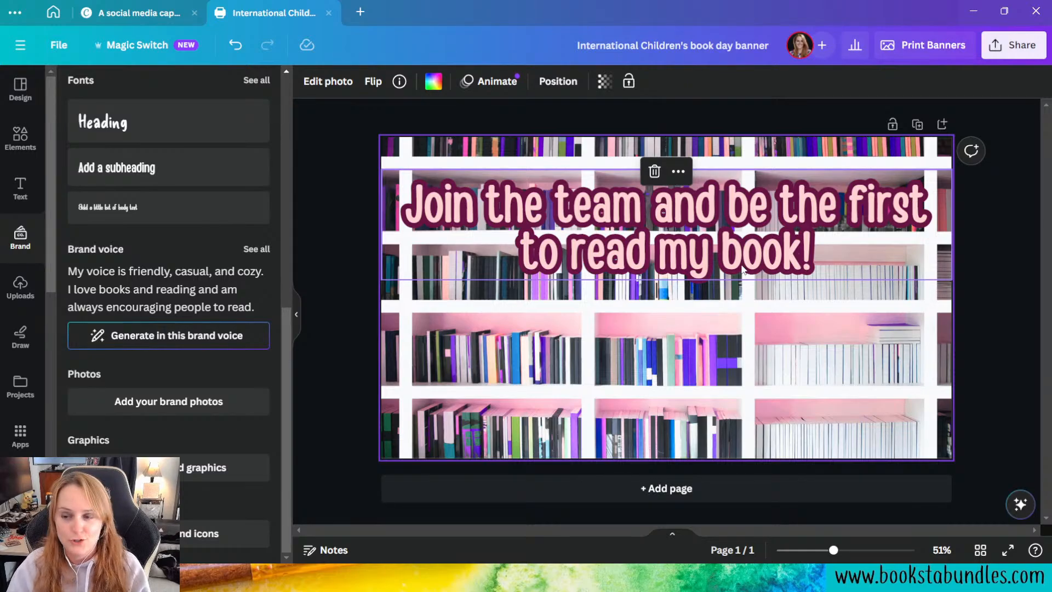
click(723, 224)
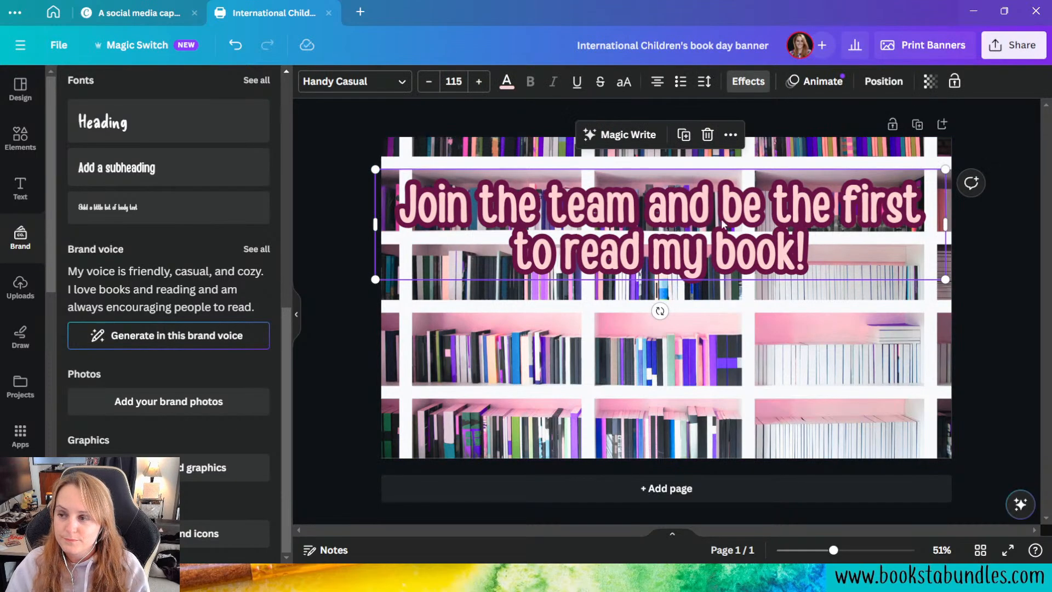
key(ctrl+z)
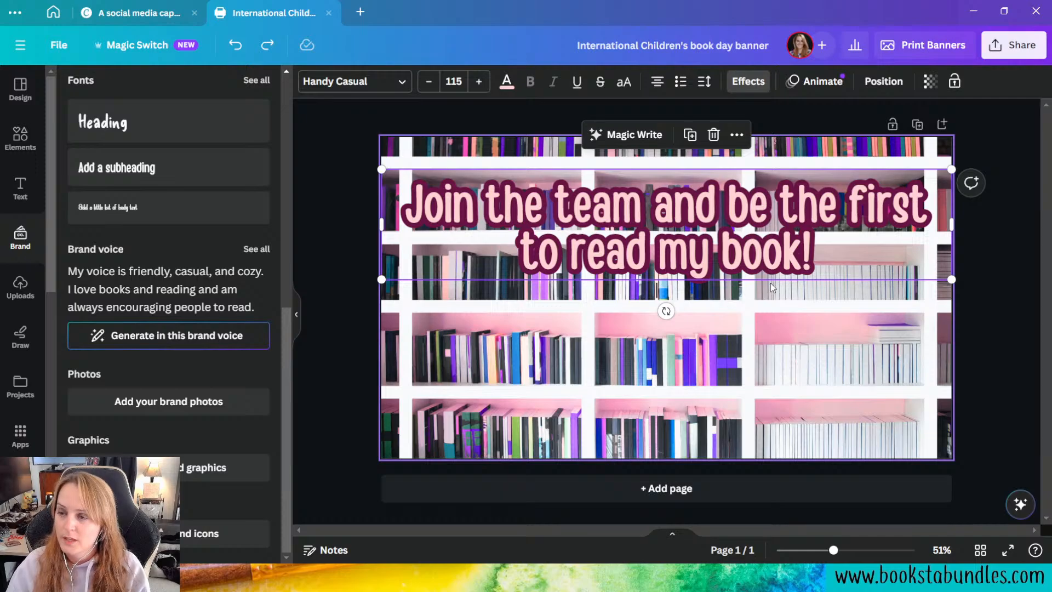
Step: Insert "& review" after "read" in the heading text
click(765, 282)
click(616, 202)
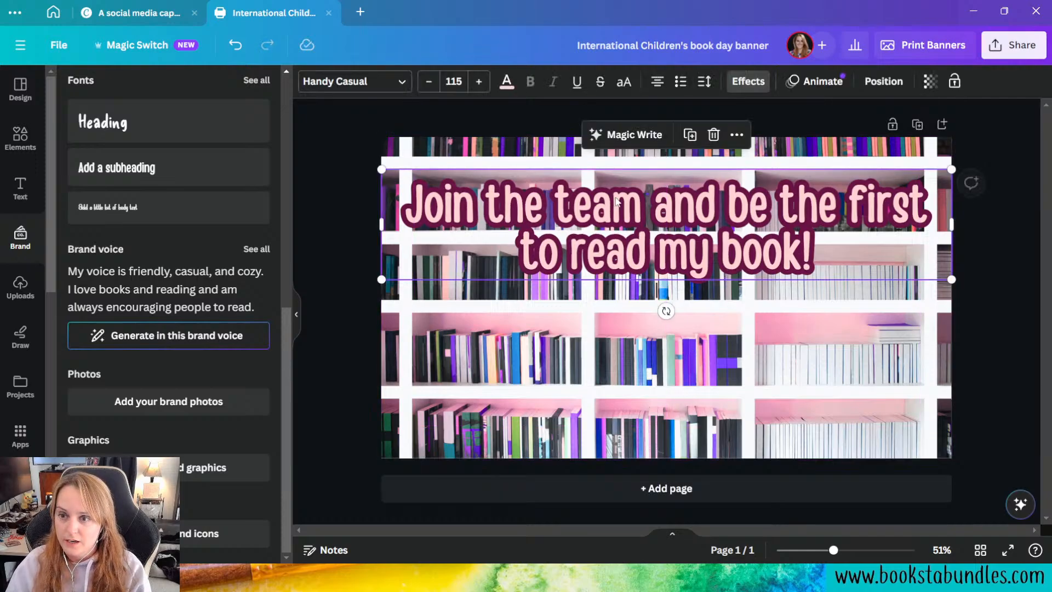
click(553, 214)
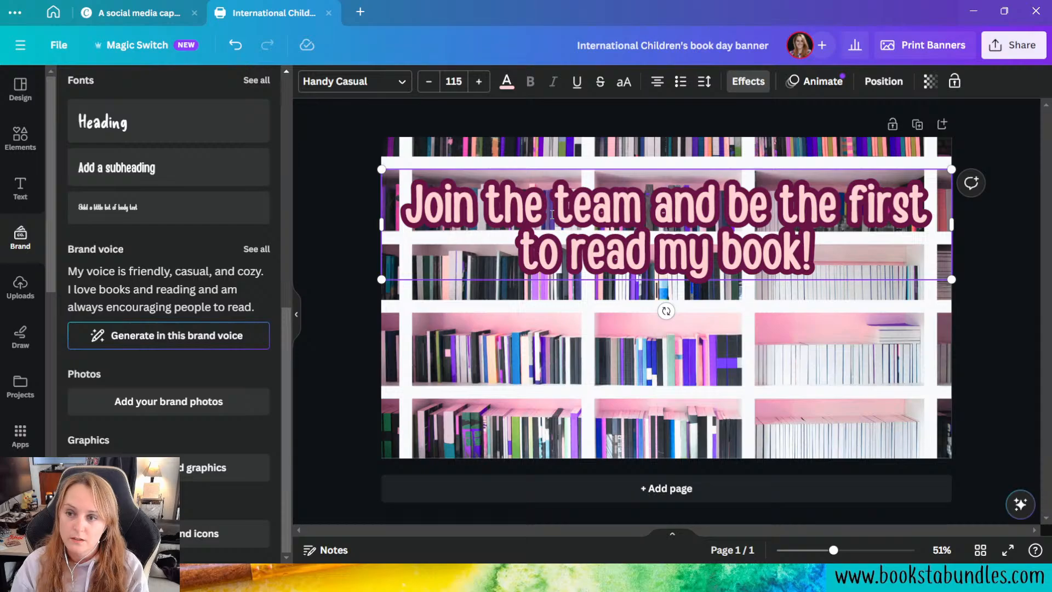
click(642, 268)
text(& review)
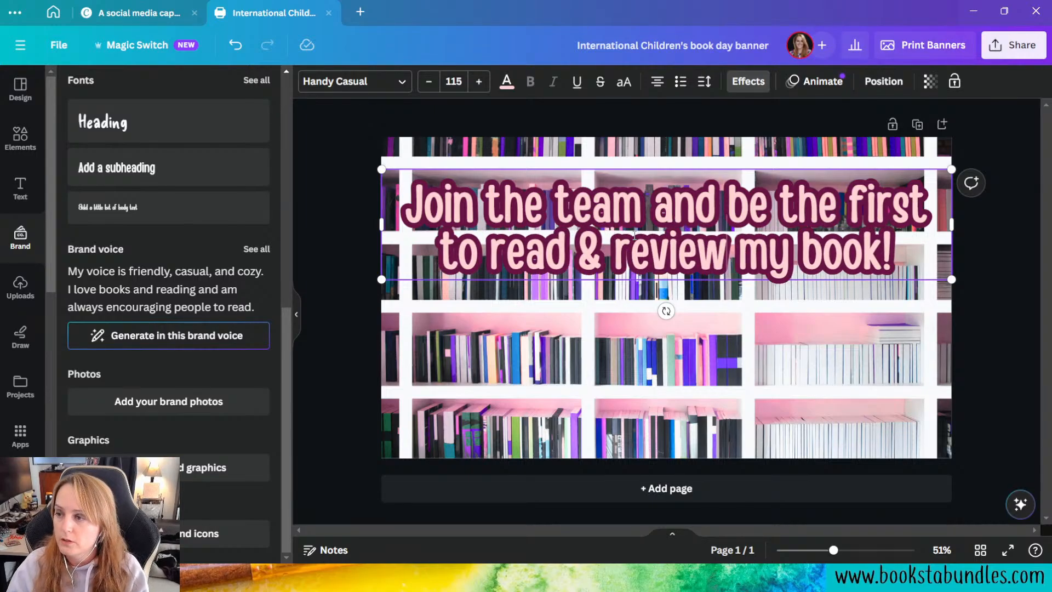
Step: Set the heading's line spacing to 1.01
click(705, 81)
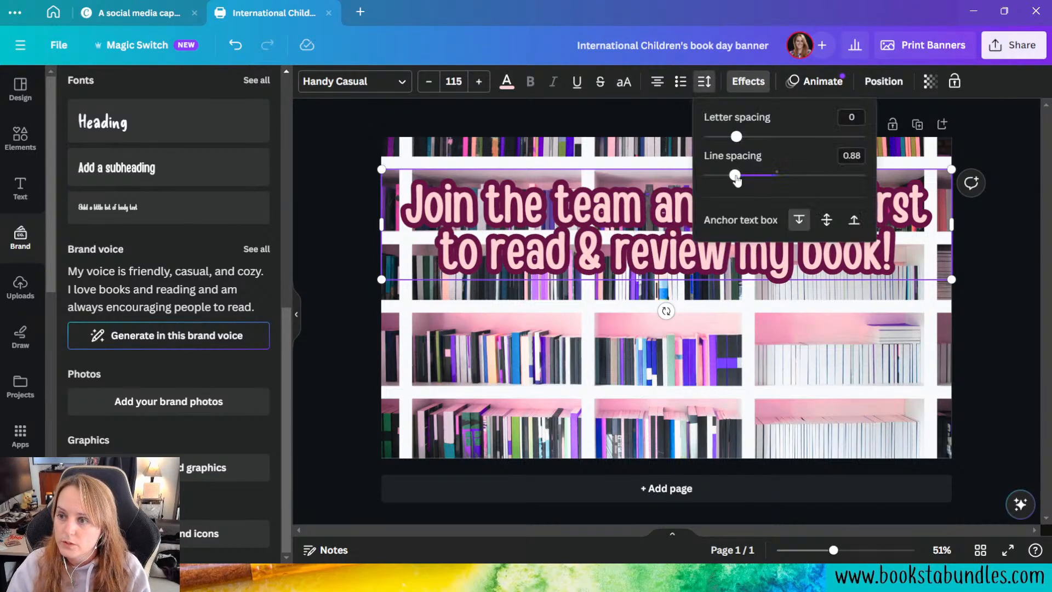
drag(736, 176, 747, 179)
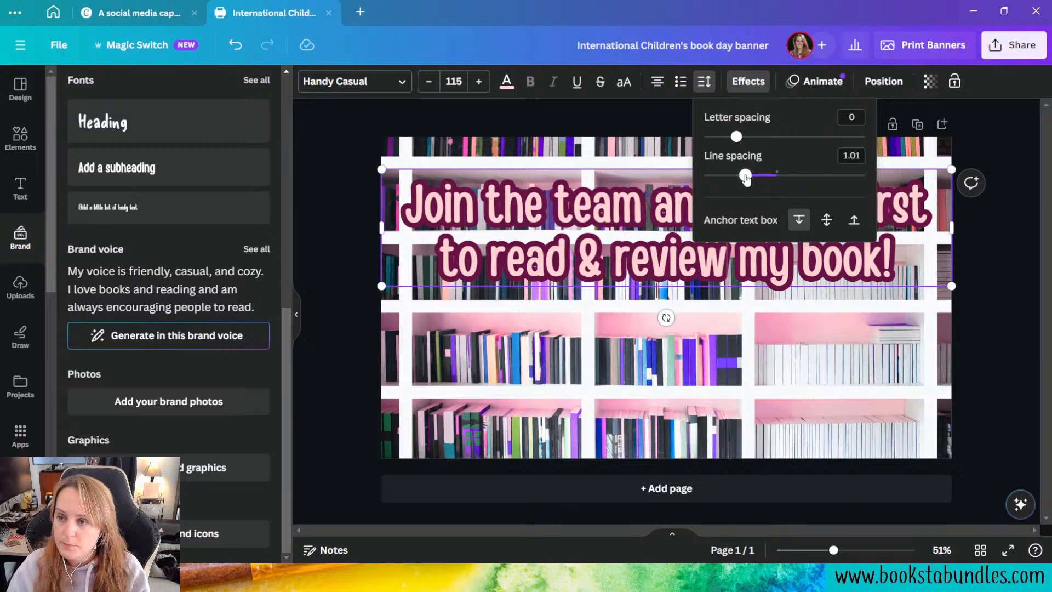
click(765, 393)
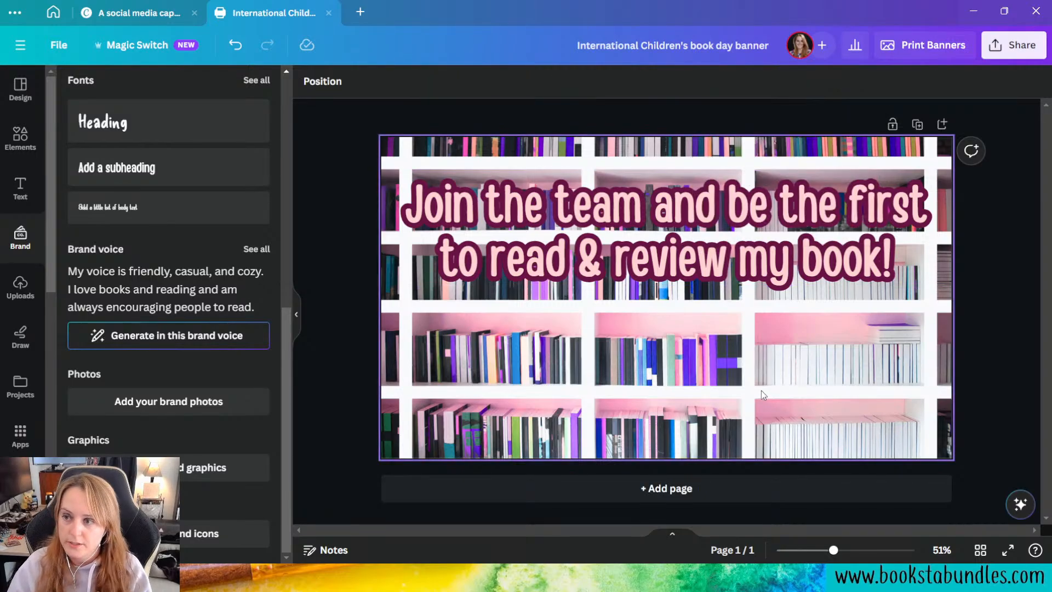
Step: Lighten the heading text to a custom pale pink, #FFDFE0
click(567, 167)
click(507, 82)
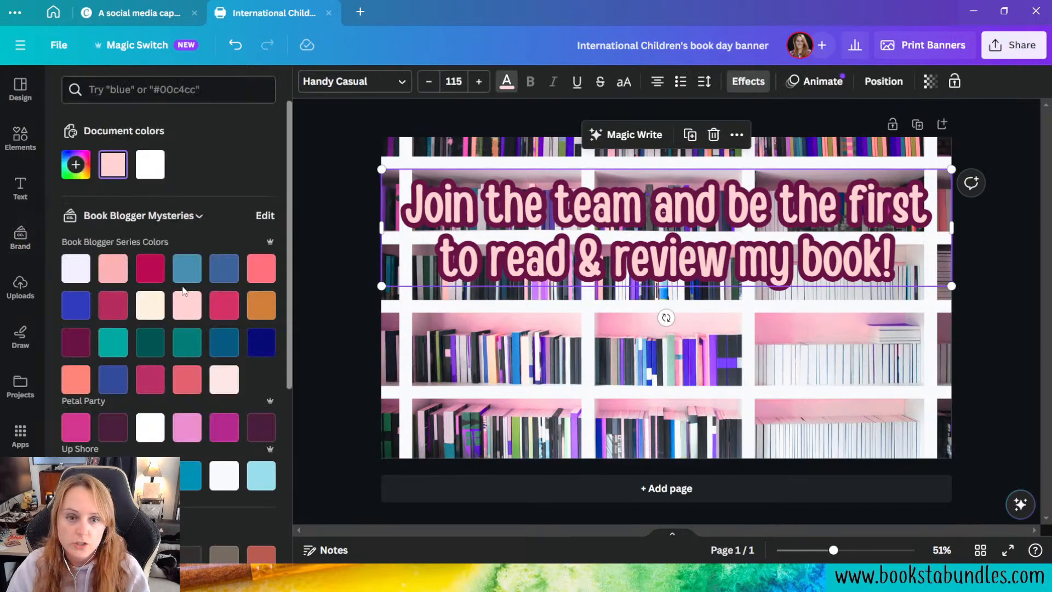
click(75, 165)
click(106, 200)
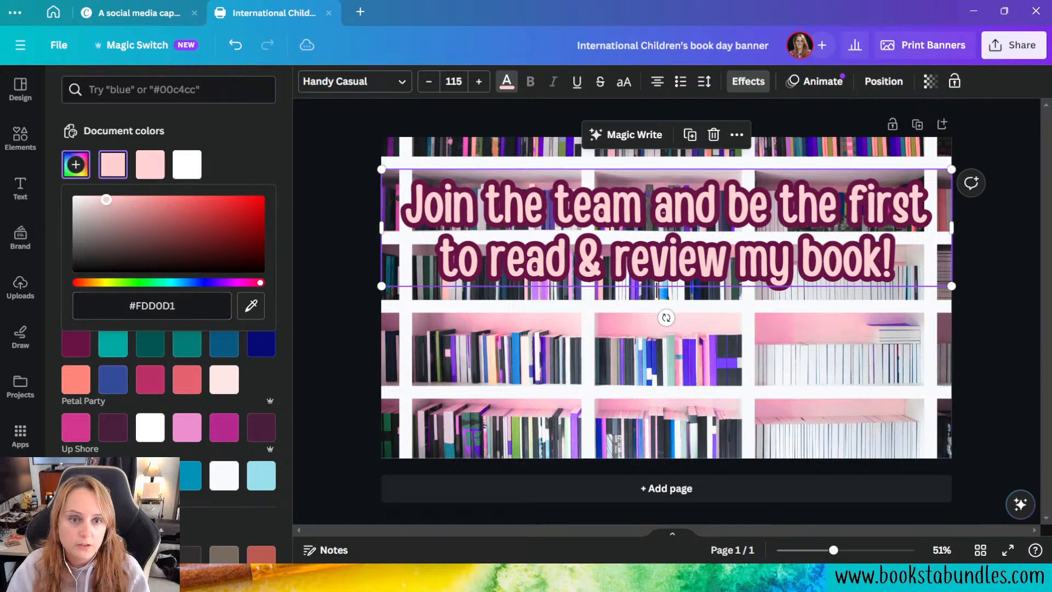
drag(106, 200, 97, 197)
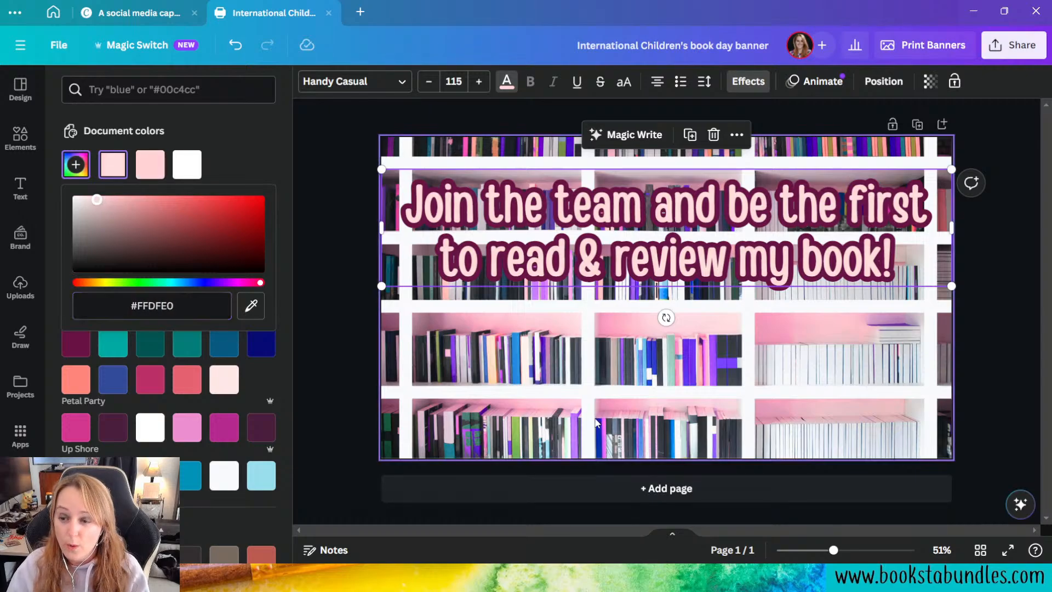
click(596, 422)
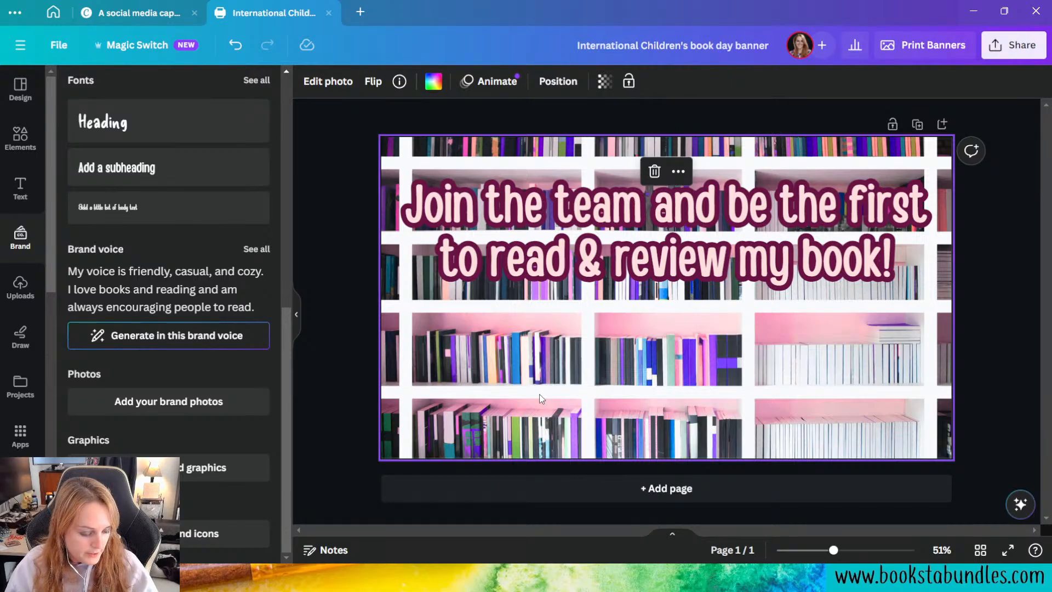
Step: Delete "my book!" from the end of the heading
click(746, 270)
drag(739, 267, 894, 266)
key(BackSpace)
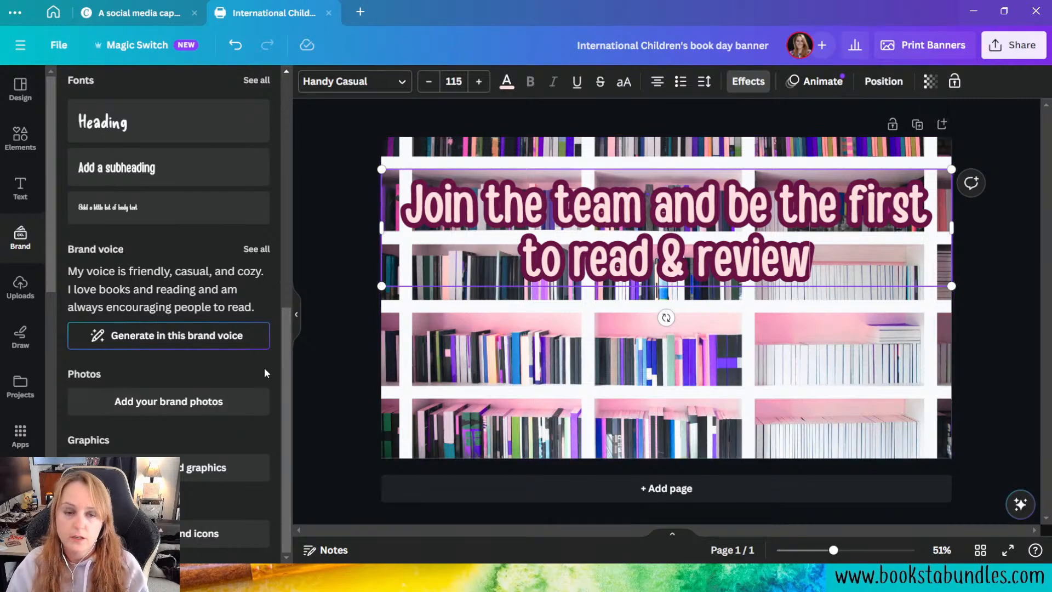
scroll(253, 404, up, 5)
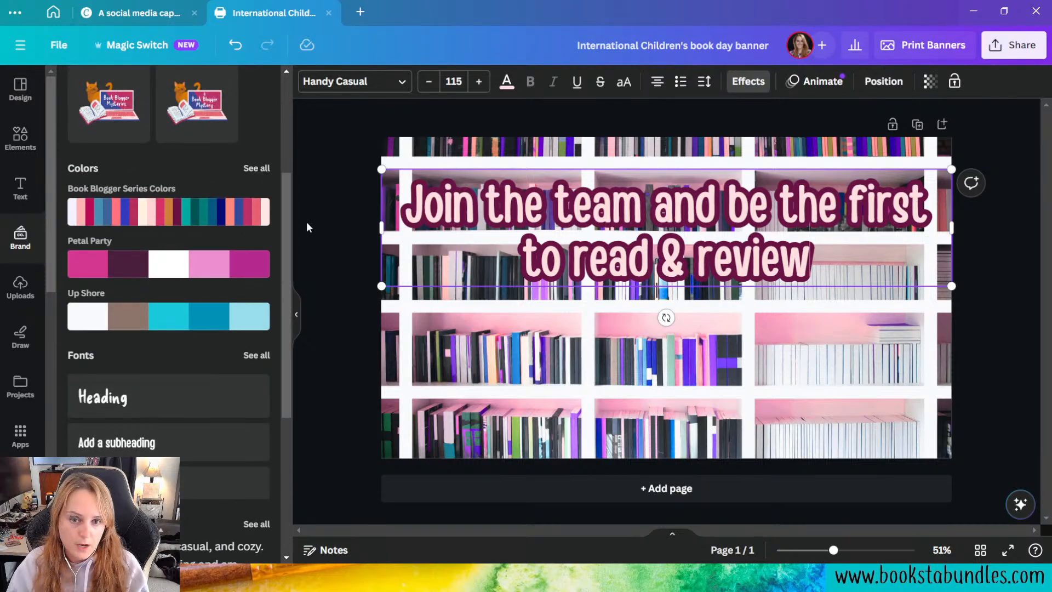
click(366, 82)
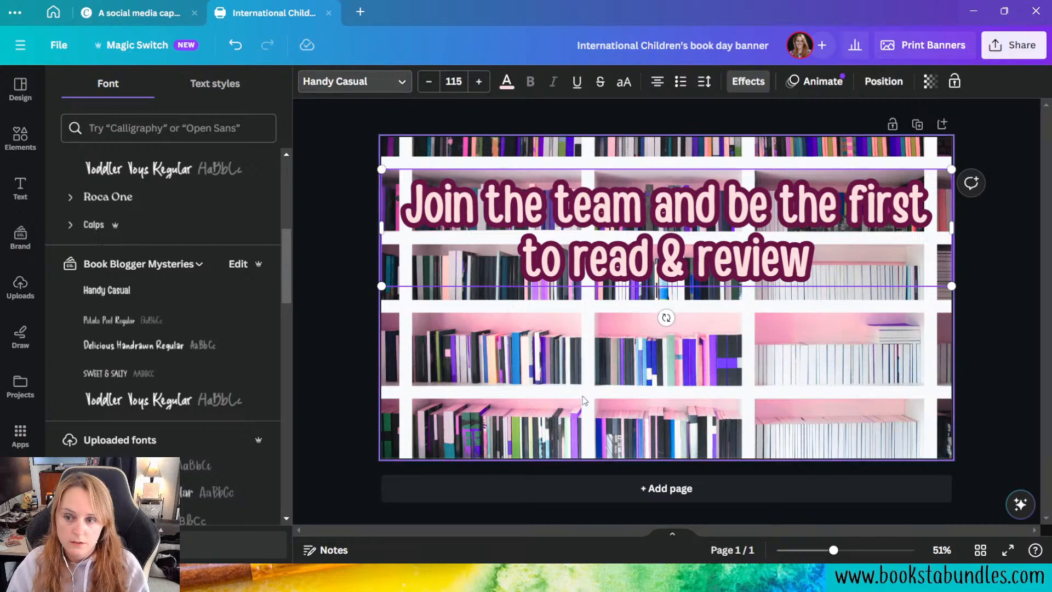
click(337, 153)
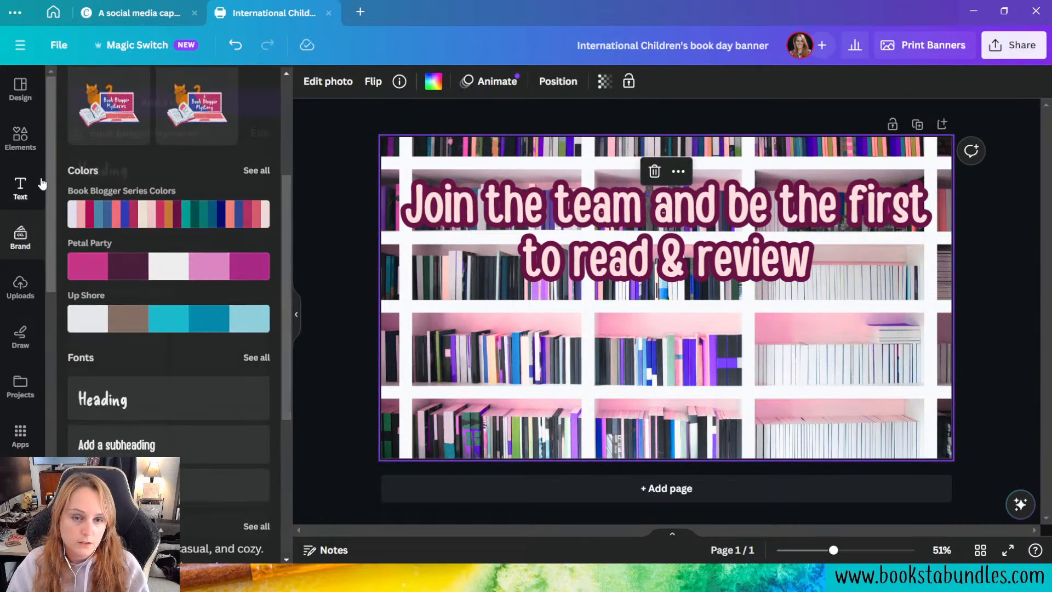
Step: Add a Book Blogger Mysteries brand heading text box, scale it up to size 227 and place it below the existing heading
click(21, 187)
click(230, 198)
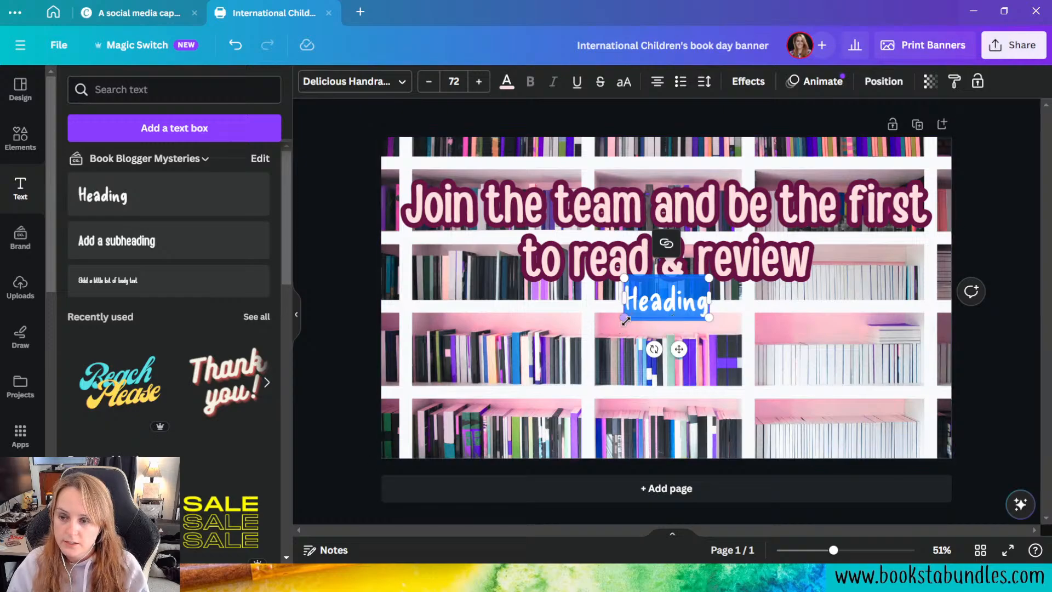
drag(623, 317, 442, 403)
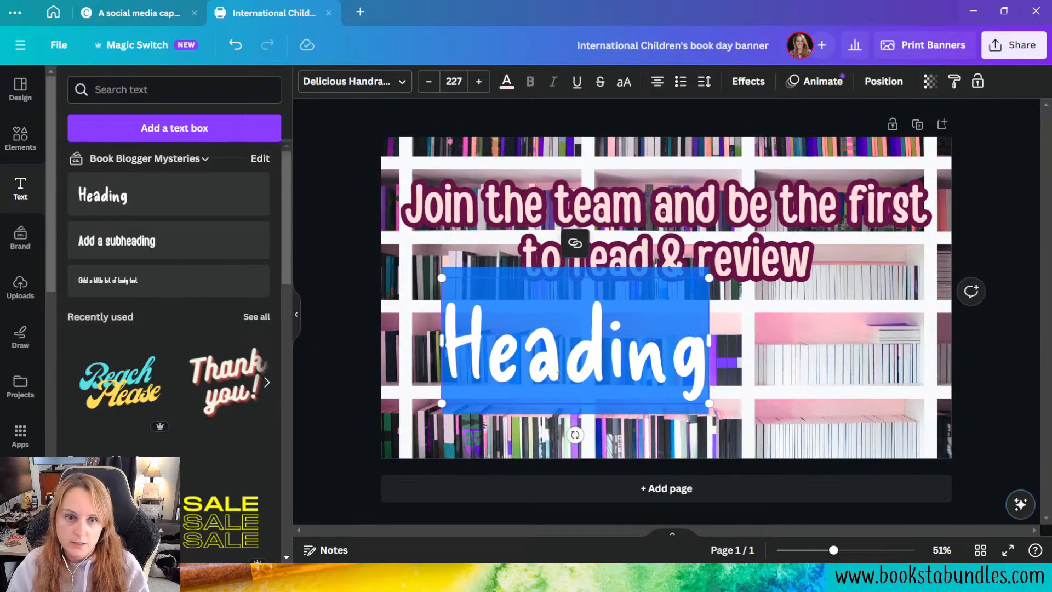
drag(544, 405, 643, 437)
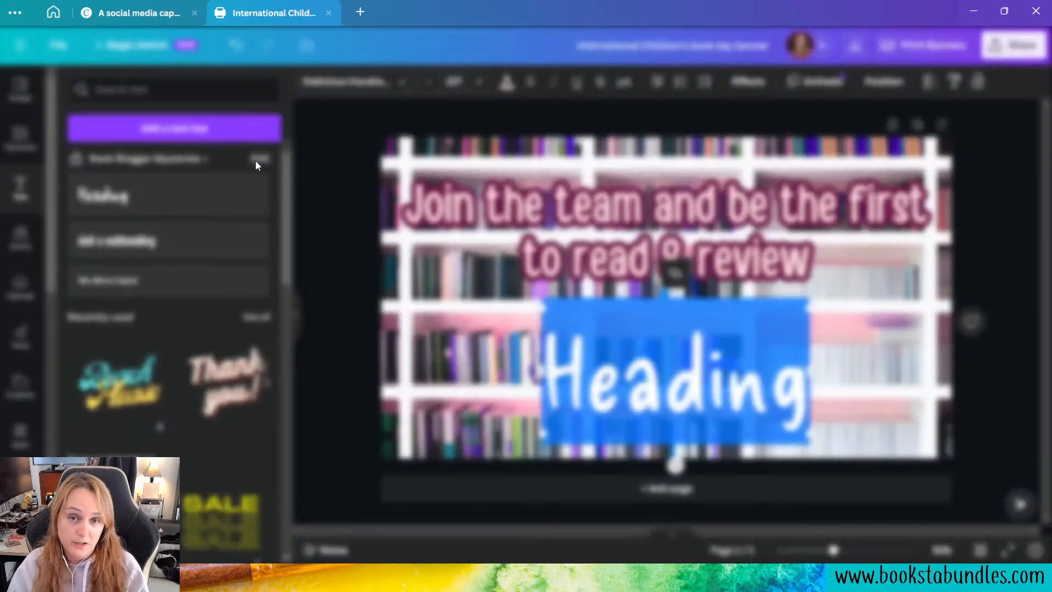
Step: Review the font styles set in the Book Blogger Mysteries brand kit, from title to caption
click(256, 159)
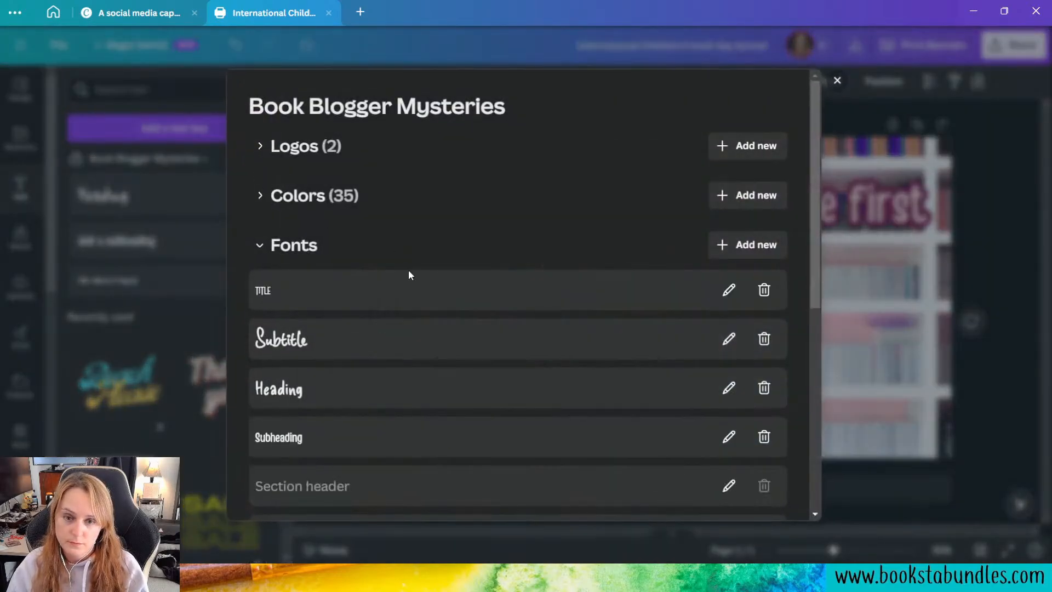
scroll(400, 305, down, 3)
scroll(396, 306, down, 3)
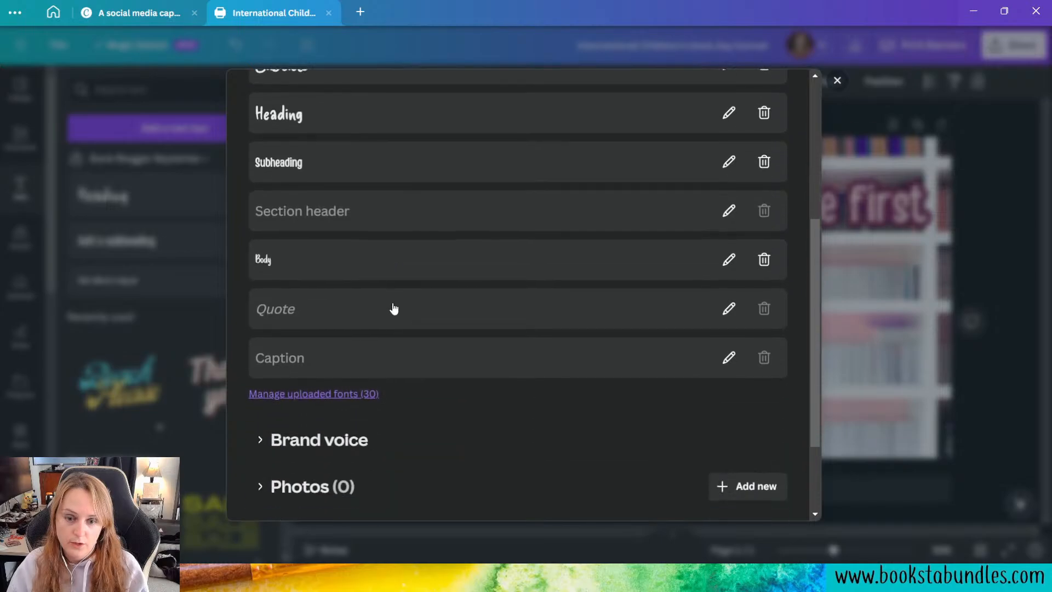
scroll(399, 301, up, 3)
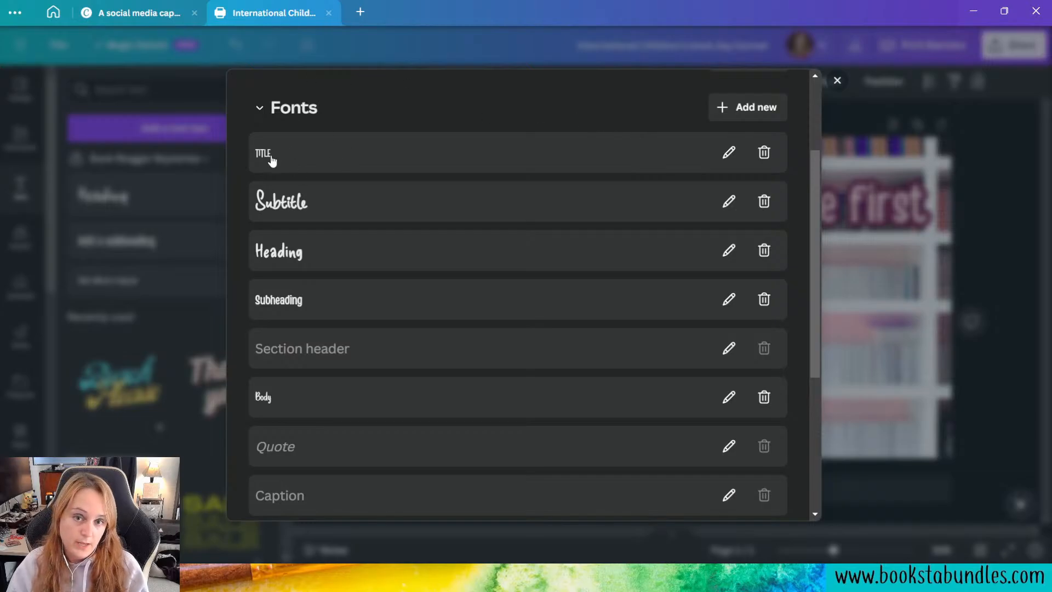
click(837, 81)
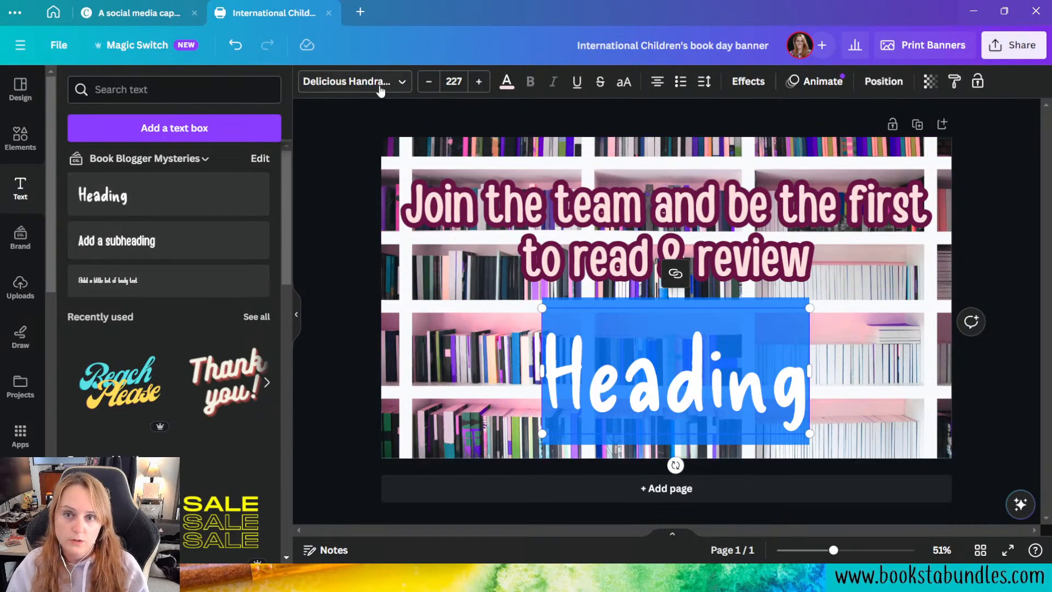
Step: Set the new text box's font to Sweet & Salty and replace its placeholder text with "OVER MY DEAD BLOG"
click(402, 81)
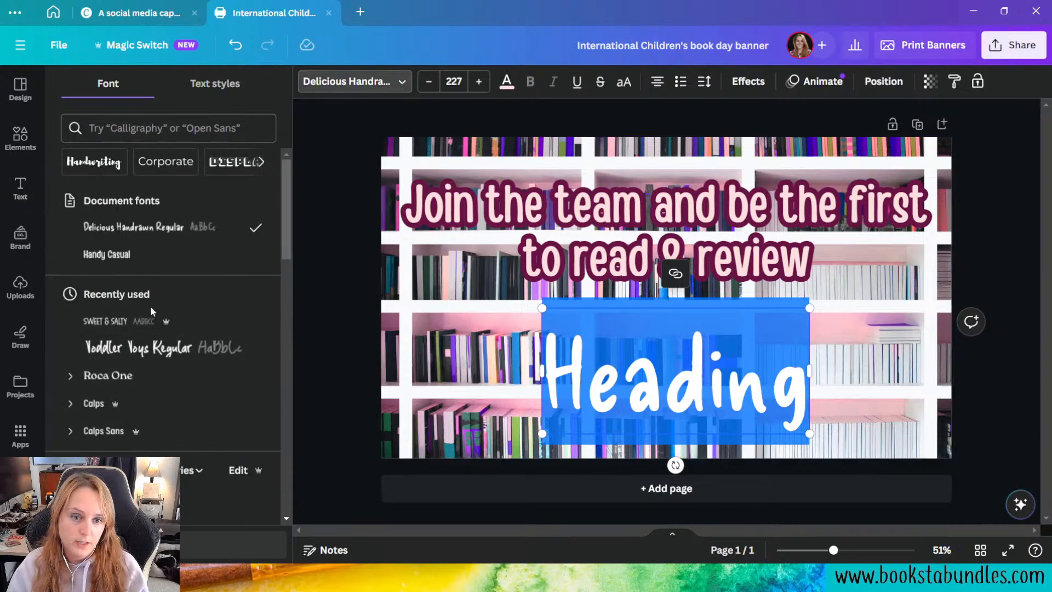
click(150, 327)
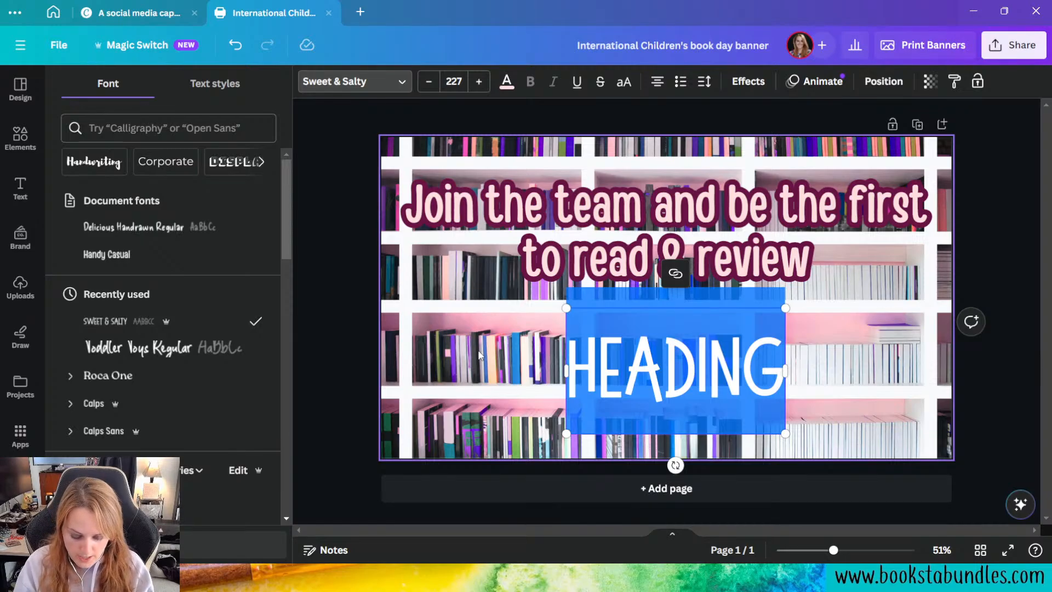
text(O)
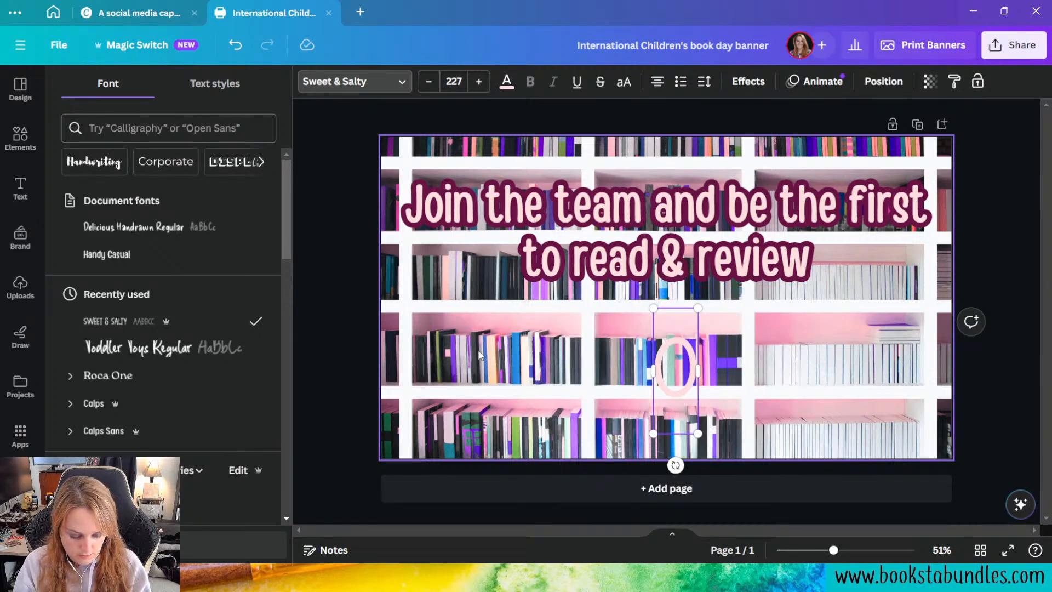
text(VER MY DEA)
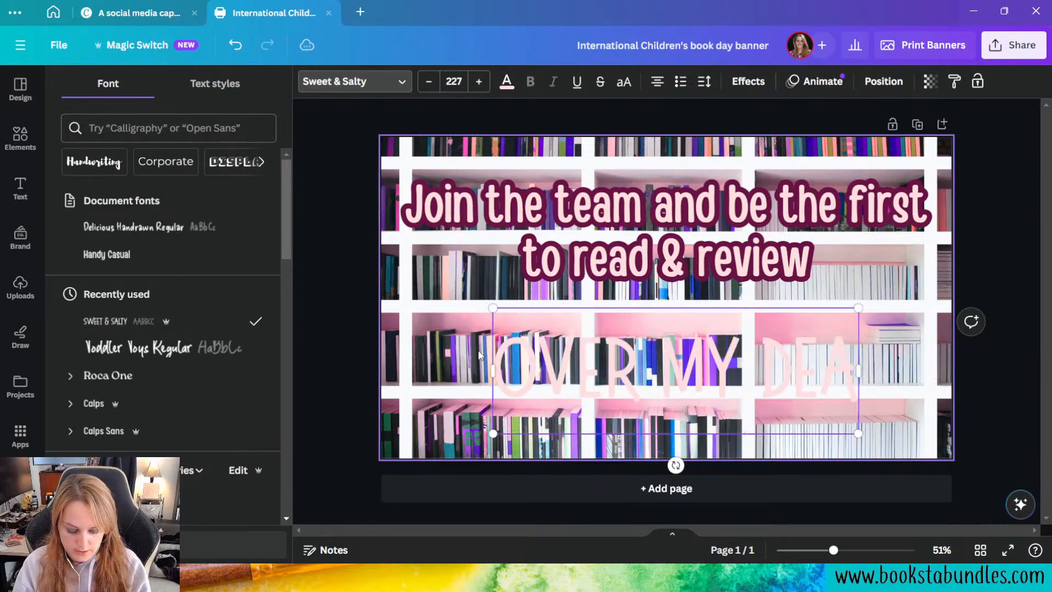
text(D BLOG)
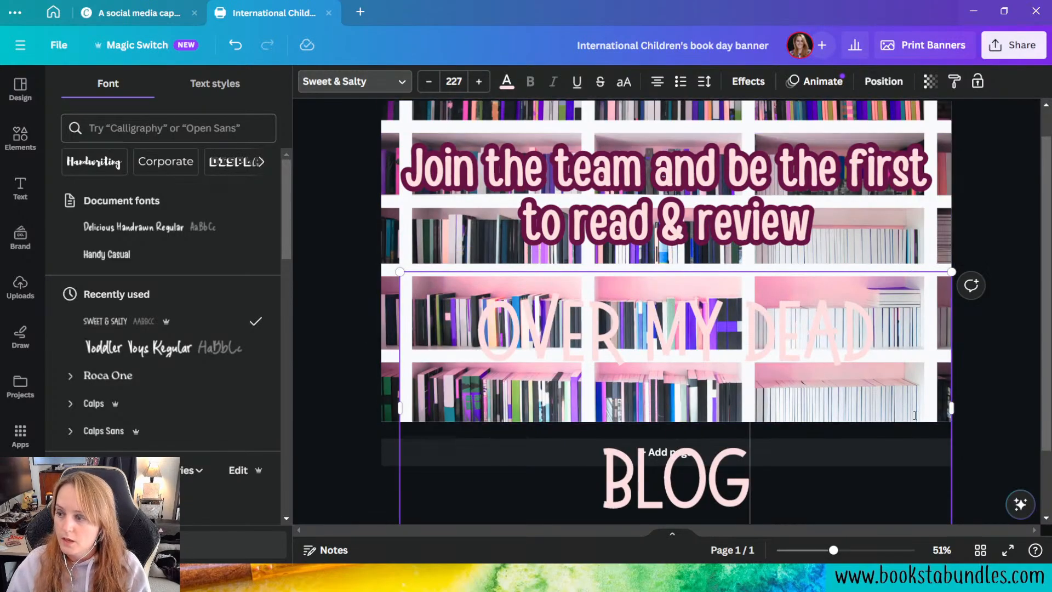
Step: Scale the book title down to size 153 so it fits on one line, and widen its box to the full page width
scroll(915, 415, down, 2)
drag(948, 476, 912, 366)
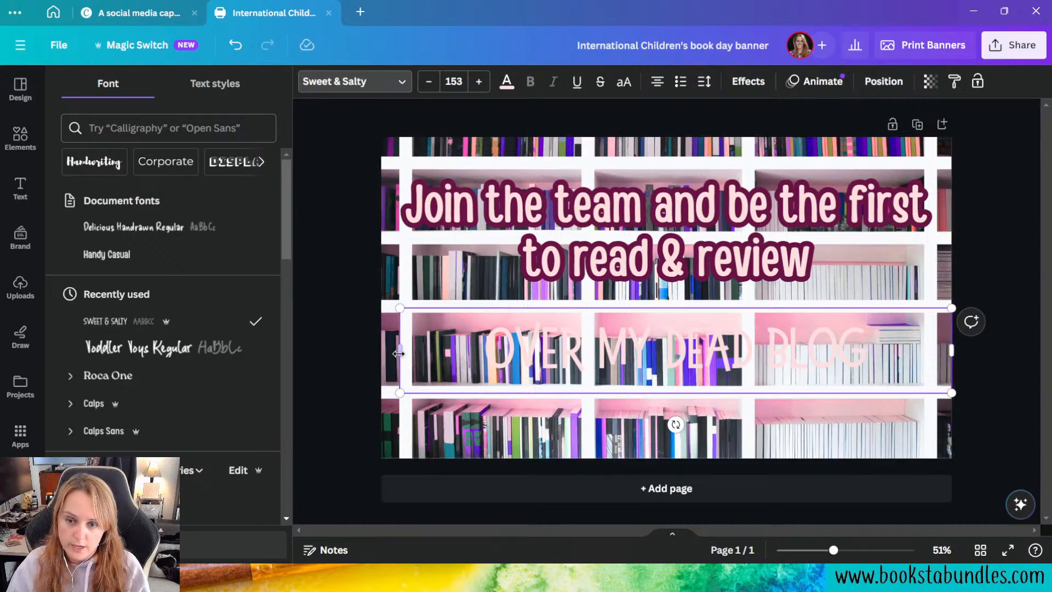
drag(398, 353, 382, 353)
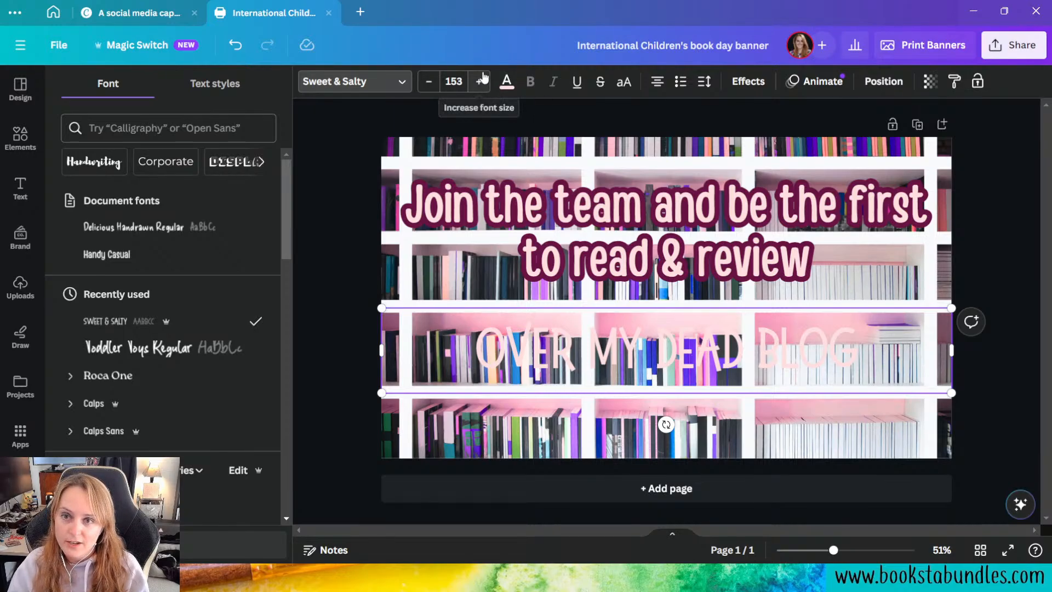
Step: Increase the book title's font size to 194
click(481, 82)
click(481, 81)
click(480, 81)
click(480, 81)
click(486, 81)
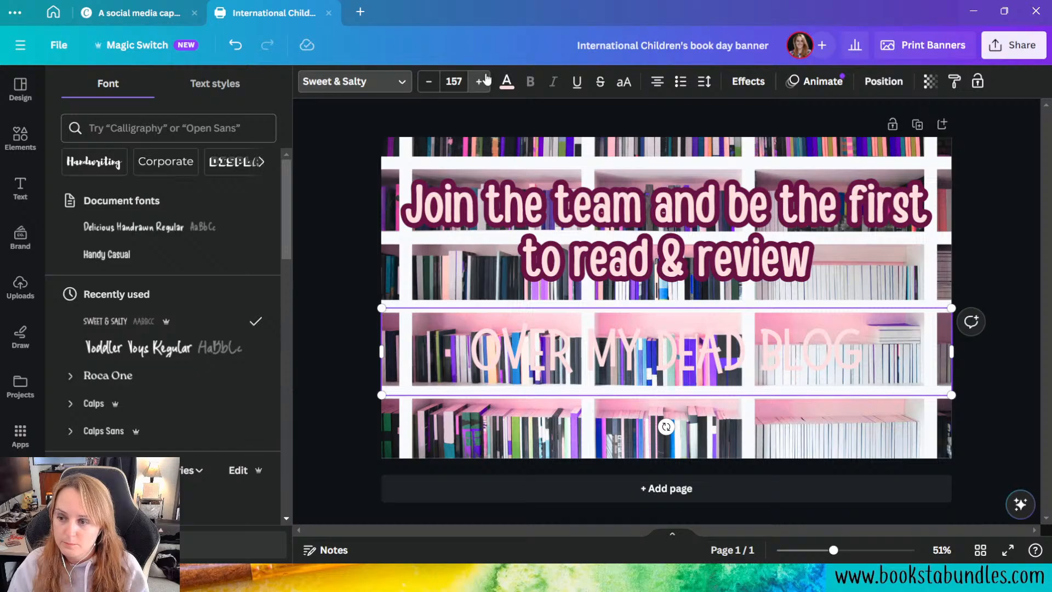
click(486, 81)
click(486, 81)
click(487, 81)
click(480, 81)
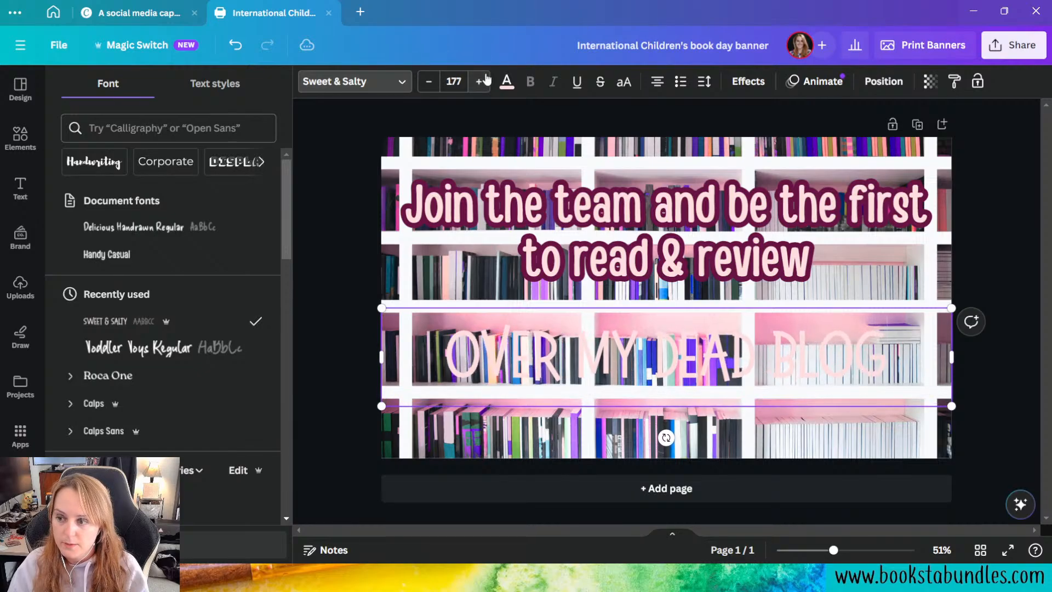
click(480, 81)
click(480, 81)
click(480, 81)
click(486, 81)
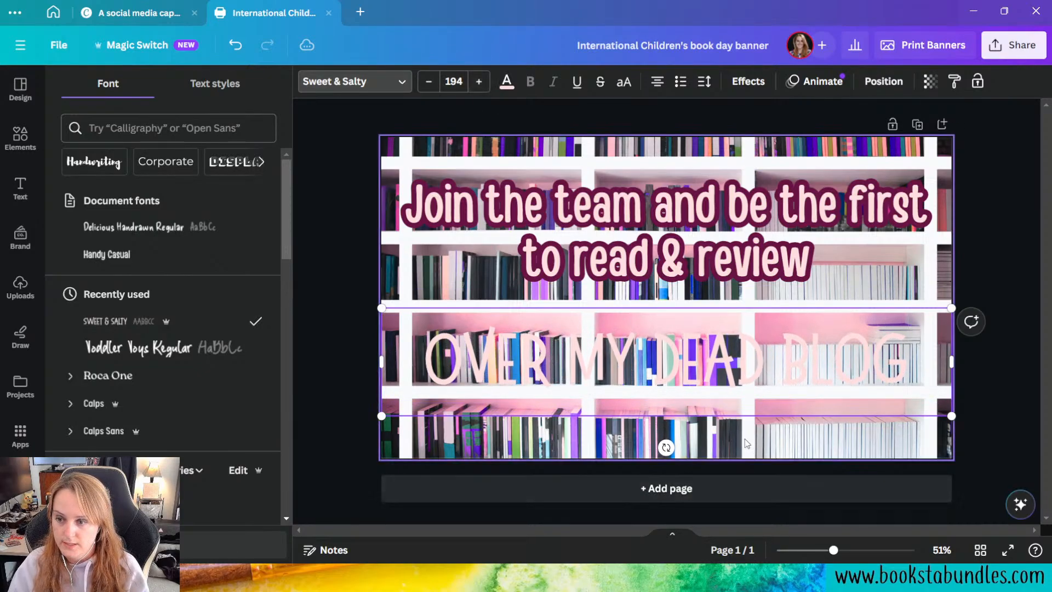
Step: Color all of the book title text with the Book Blogger Series crimson, #bb0954
click(507, 82)
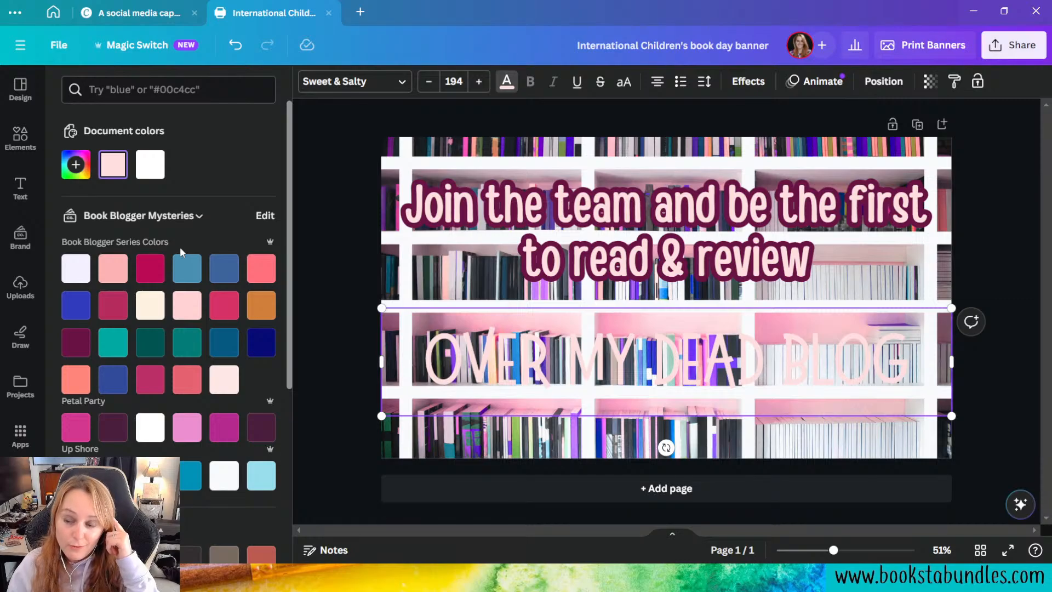
click(157, 278)
triple_click(494, 359)
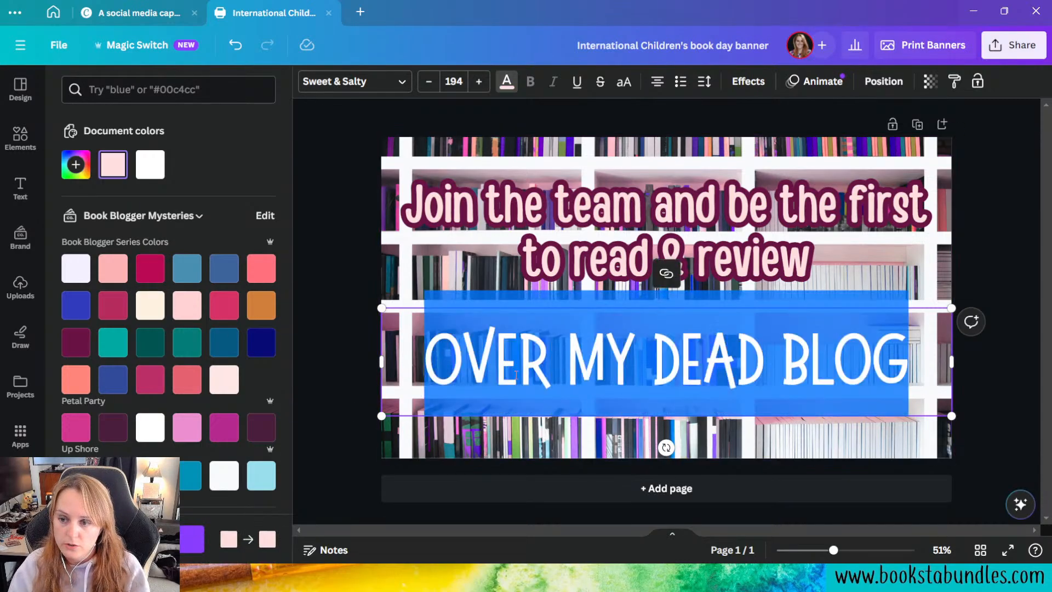
click(150, 270)
click(316, 422)
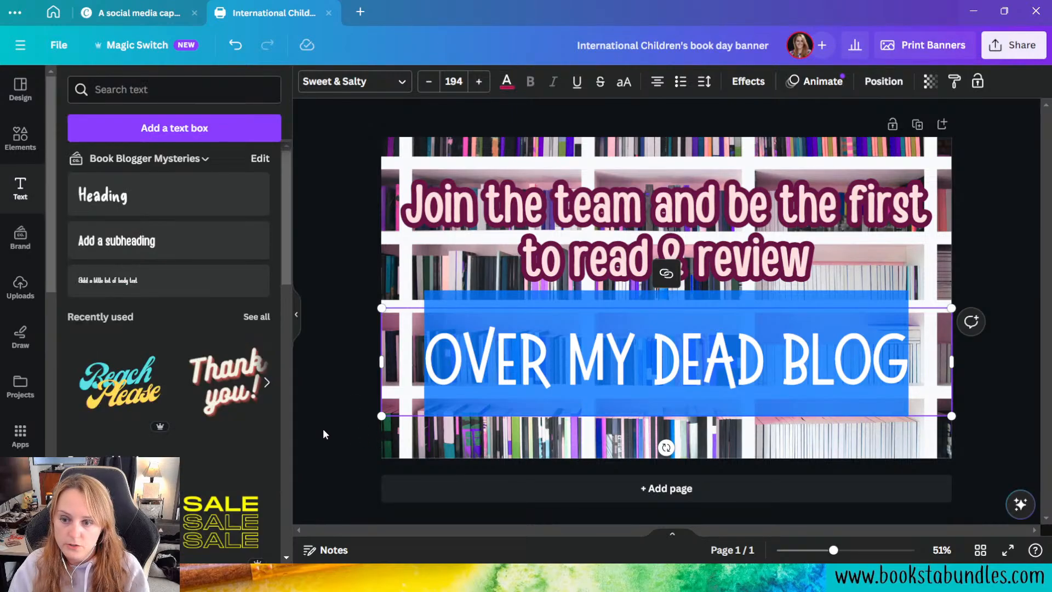
Step: Give the book title an Outline effect with a thickness of 41
click(708, 359)
click(749, 81)
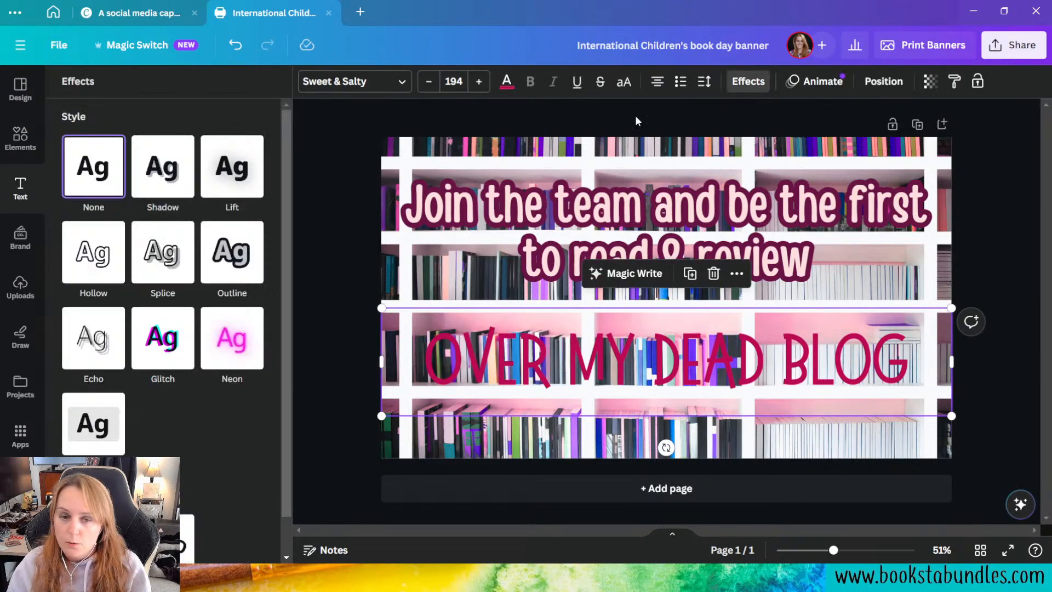
click(238, 267)
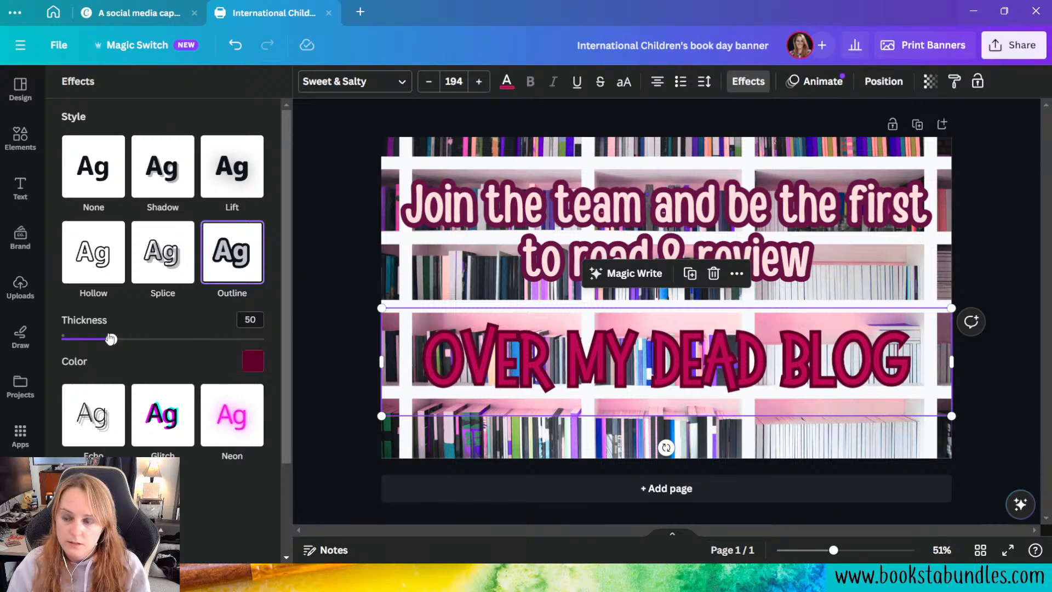
drag(111, 341, 103, 340)
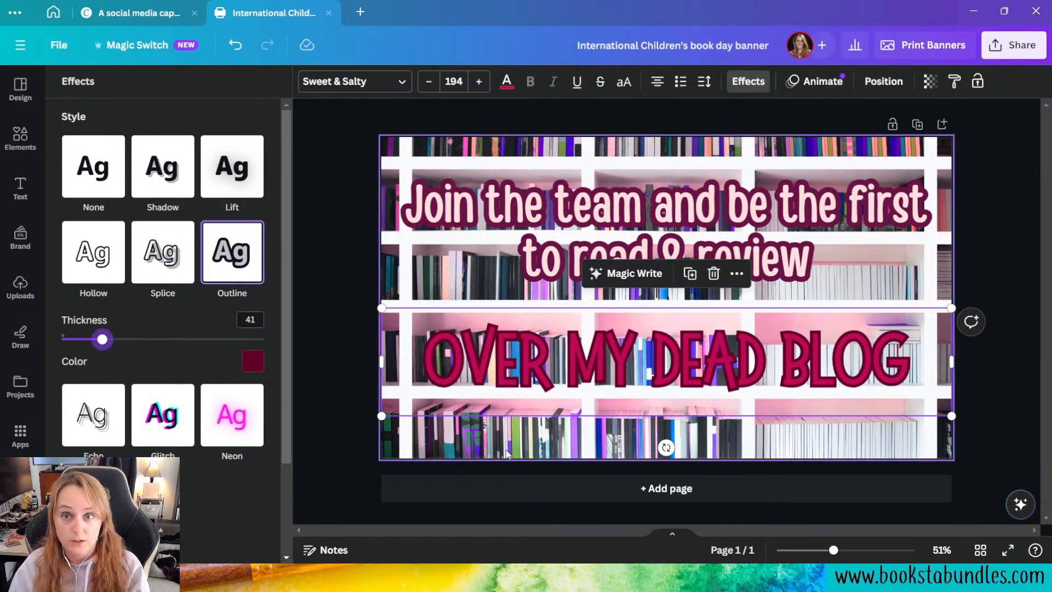
click(303, 364)
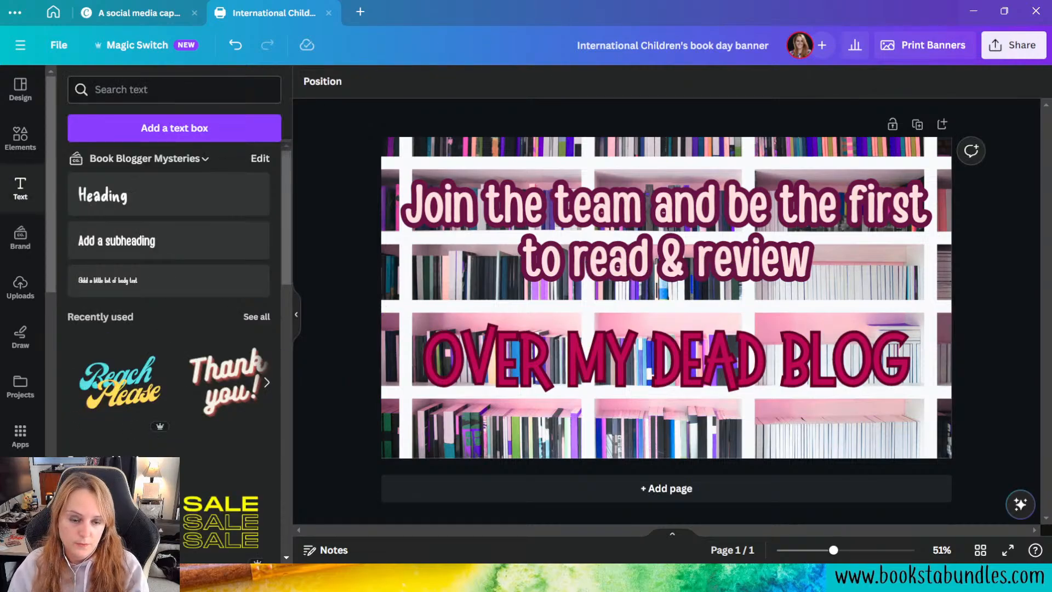
Step: Place the flat book cover from the BBM1 - Over My Dead Blog Images folder on the page, below the title text
scroll(22, 258, down, 6)
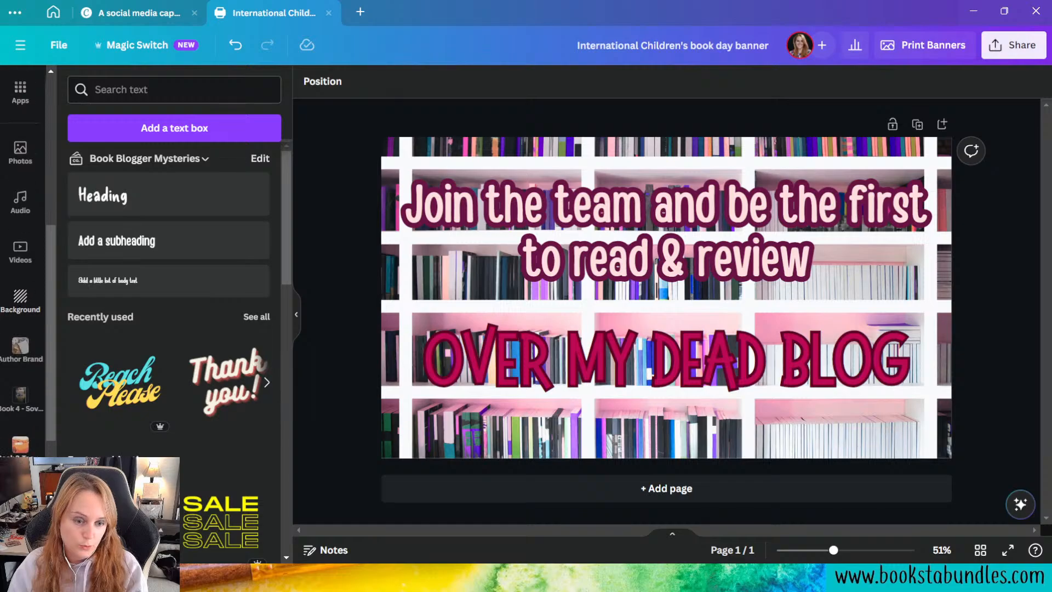
click(21, 406)
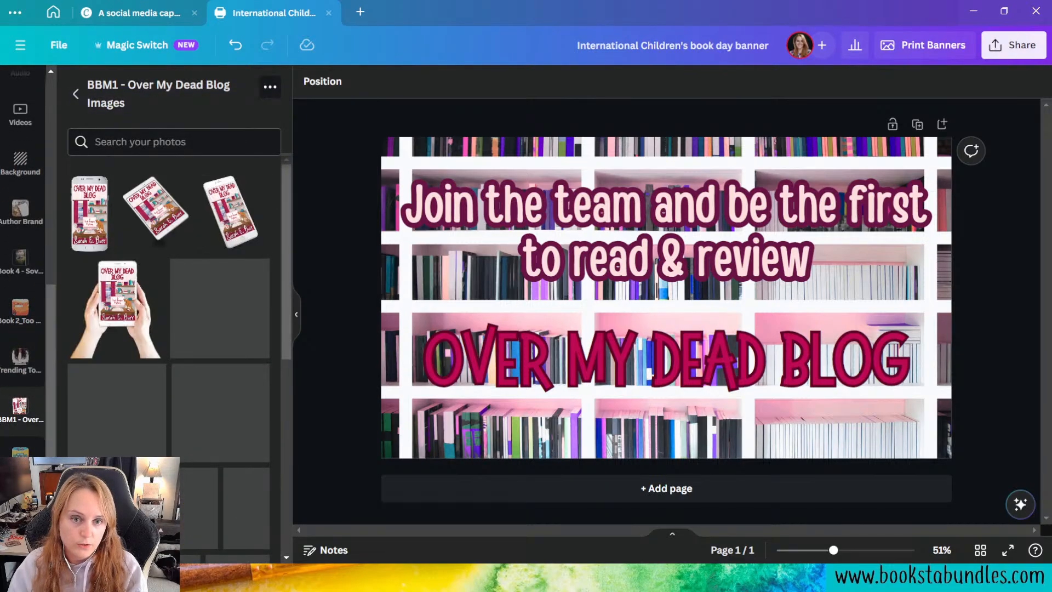
scroll(205, 247, down, 10)
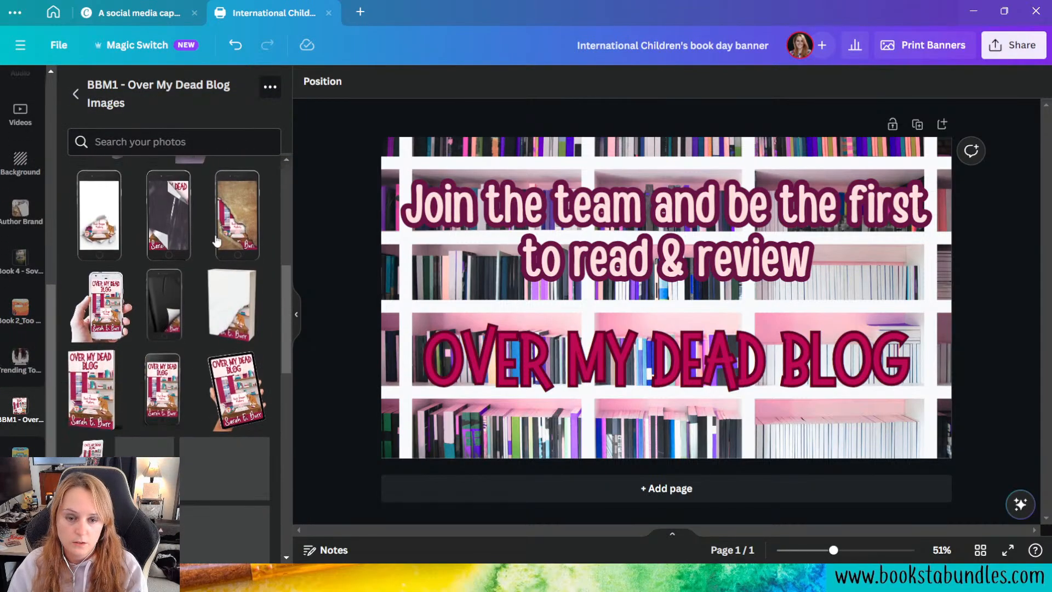
scroll(214, 270, down, 8)
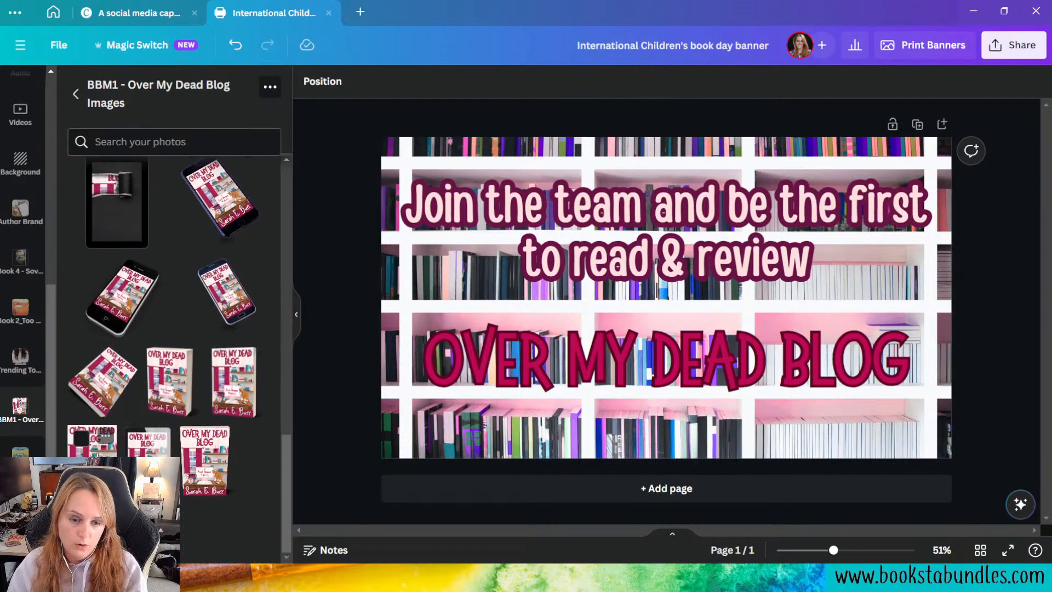
click(92, 442)
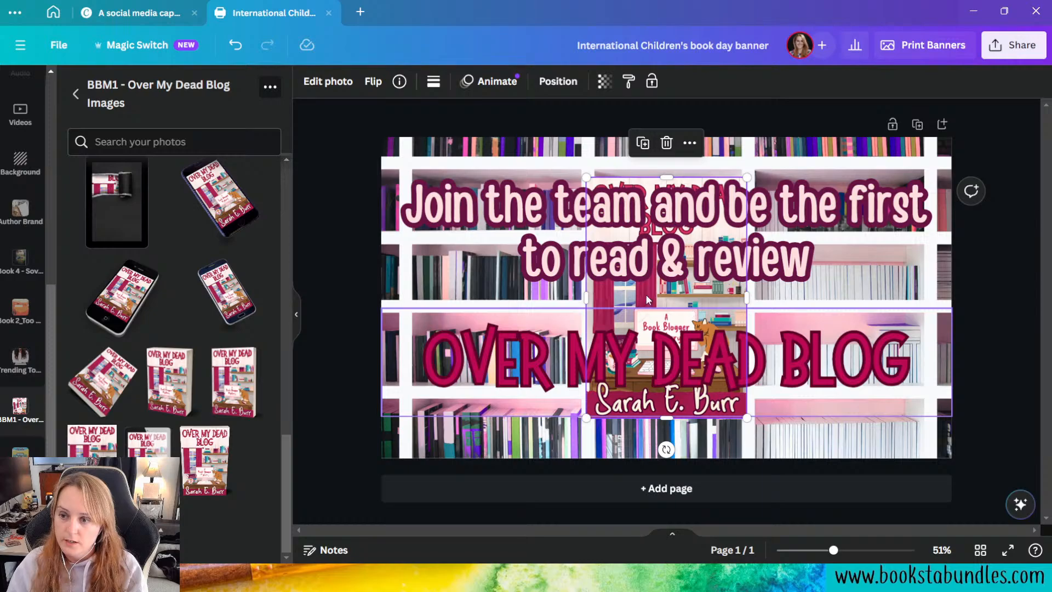
drag(646, 295, 535, 501)
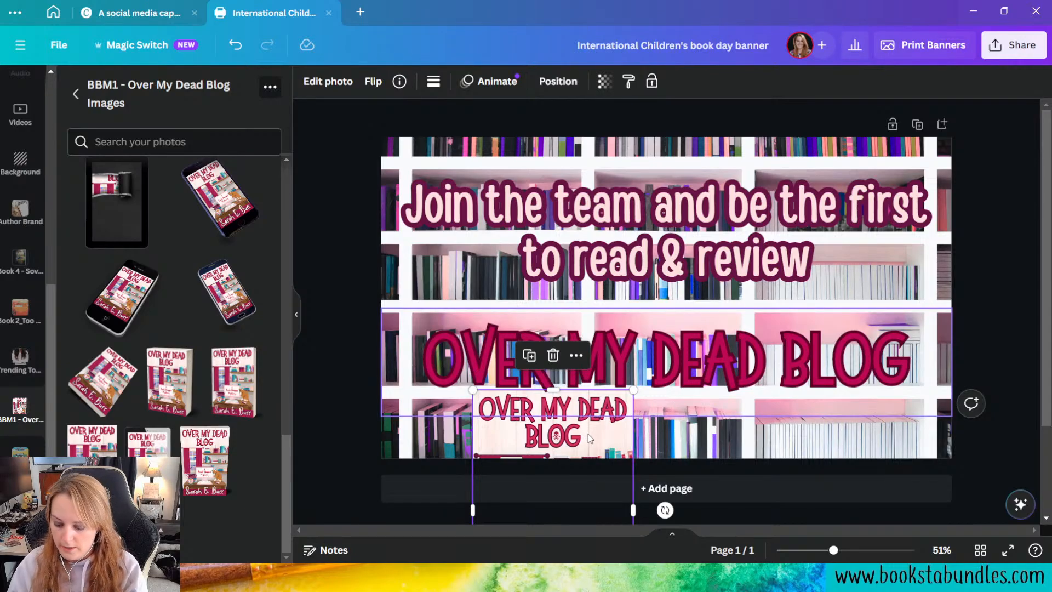
Step: Delete the reference book cover image while keeping the title text on the page
key(Delete)
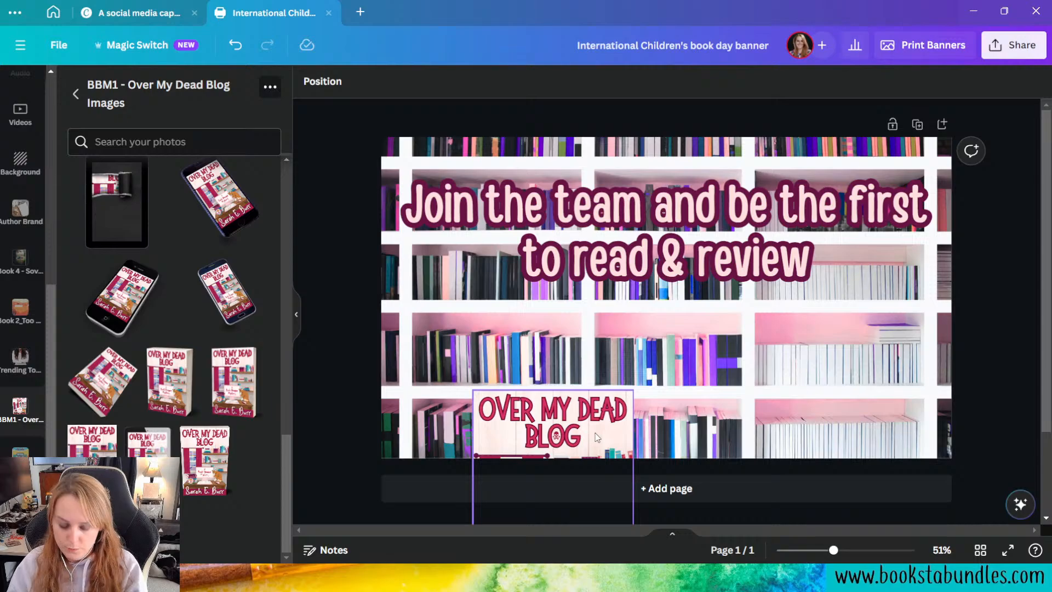
key(ctrl+z)
click(594, 443)
key(Delete)
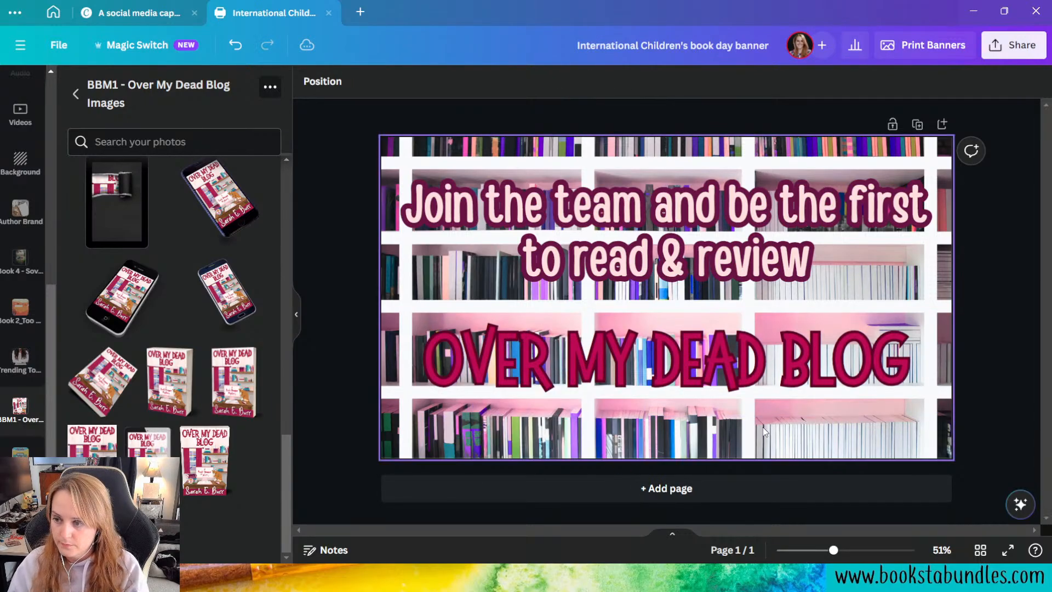
Step: Search the elements library for "skull and crossbones"
scroll(22, 170, up, 5)
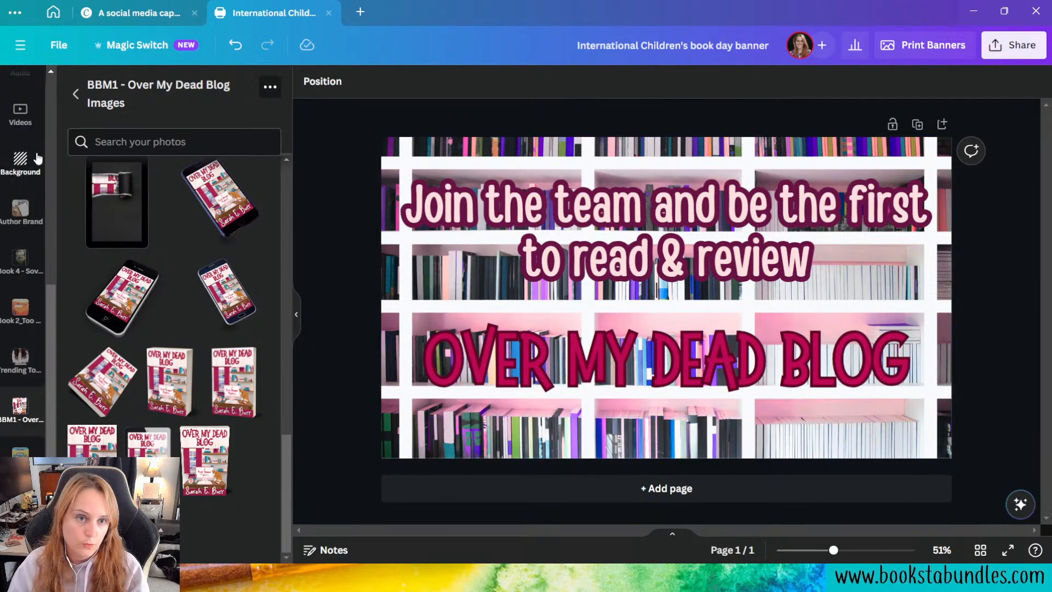
scroll(67, 175, up, 3)
scroll(20, 99, up, 3)
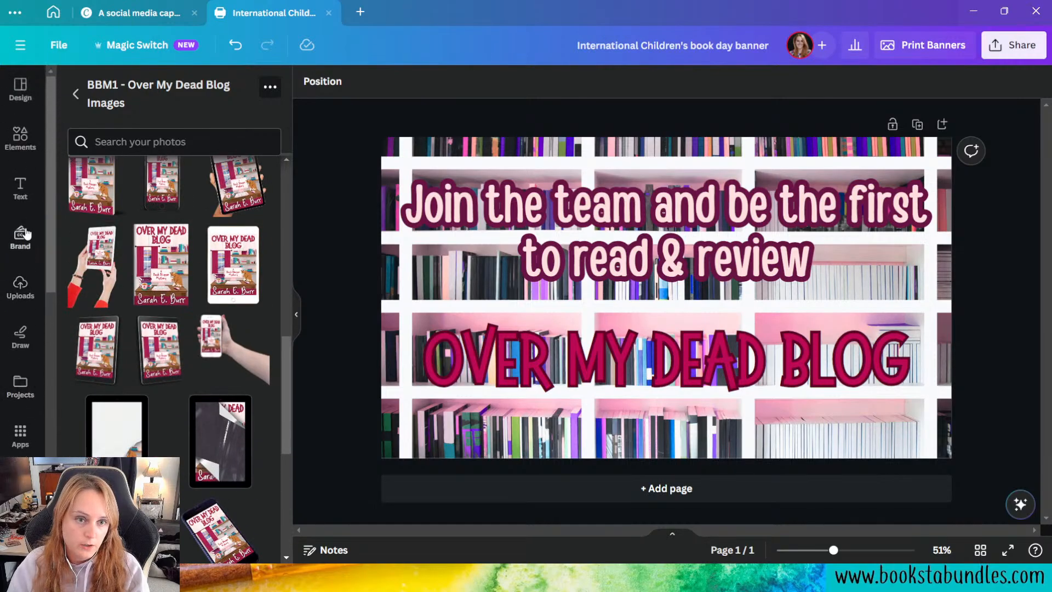
click(21, 137)
click(129, 88)
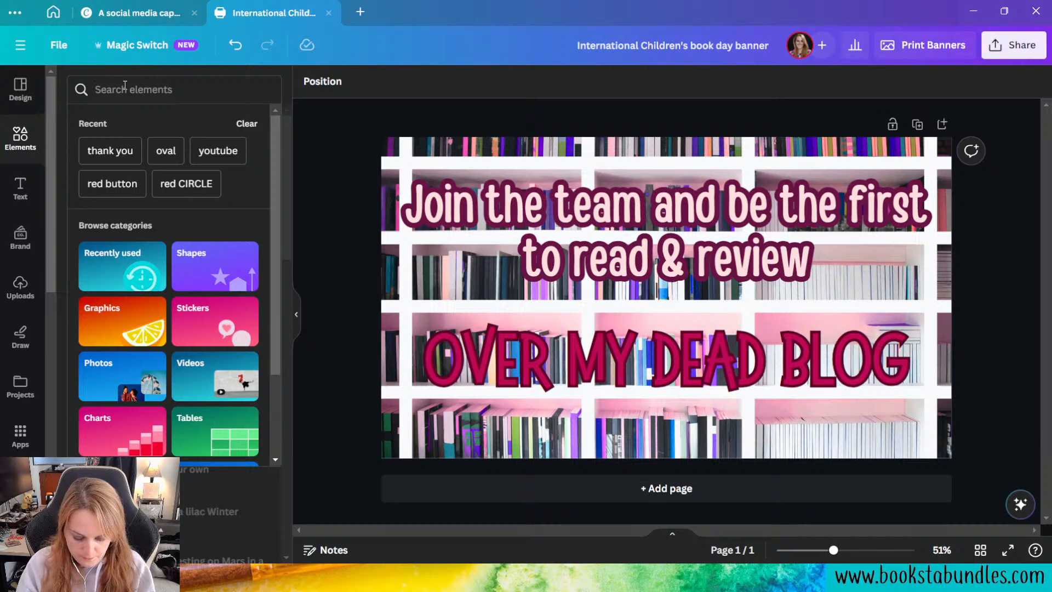
text(SKULL AND CROSS)
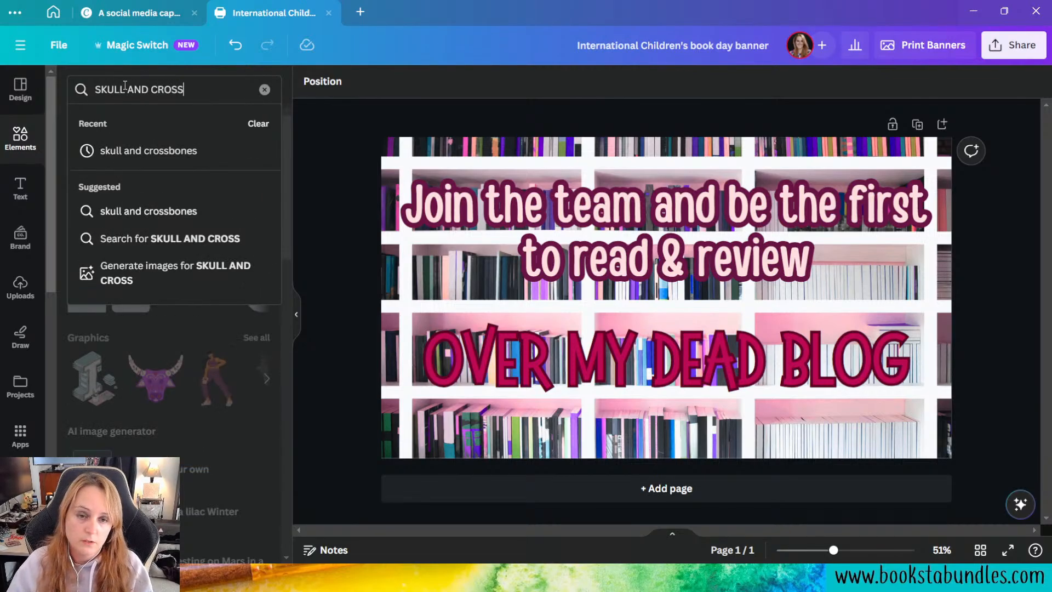
click(176, 148)
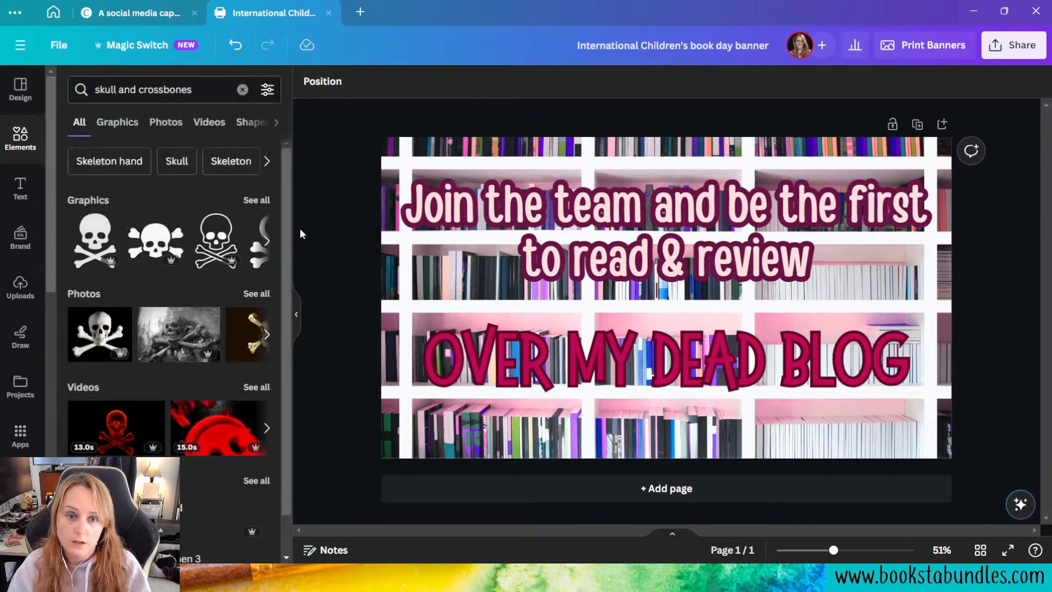
Step: Add the first solid skull and crossbones graphic to the page and color it the same crimson as the book title
click(95, 240)
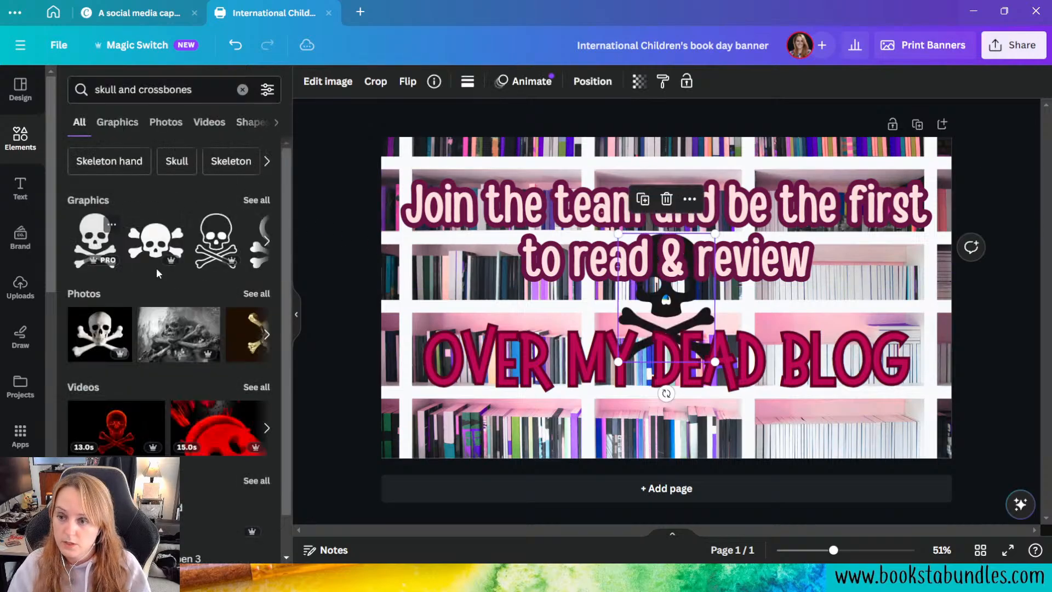
click(466, 82)
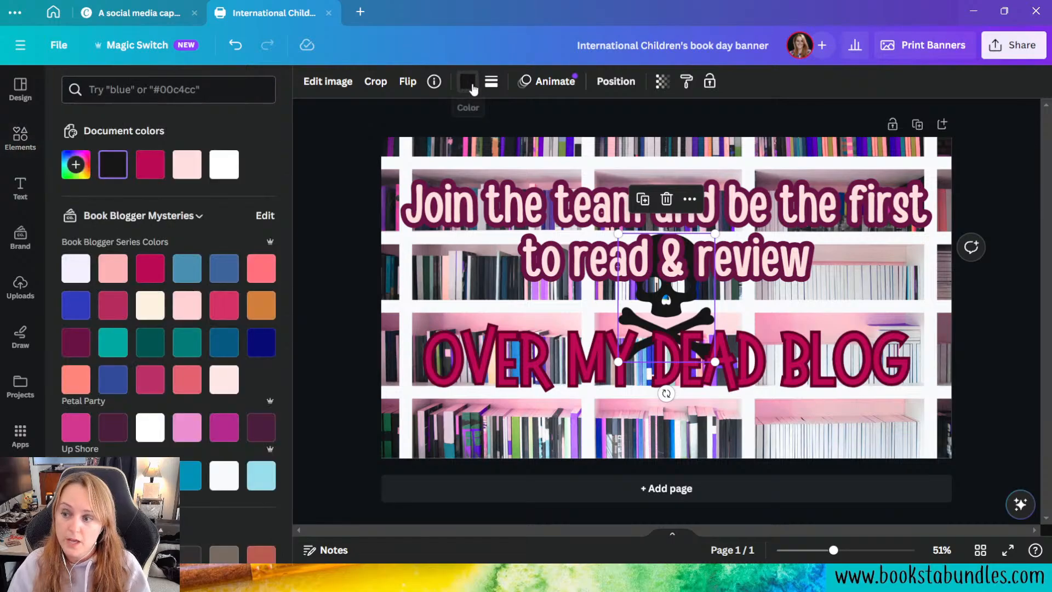
click(150, 165)
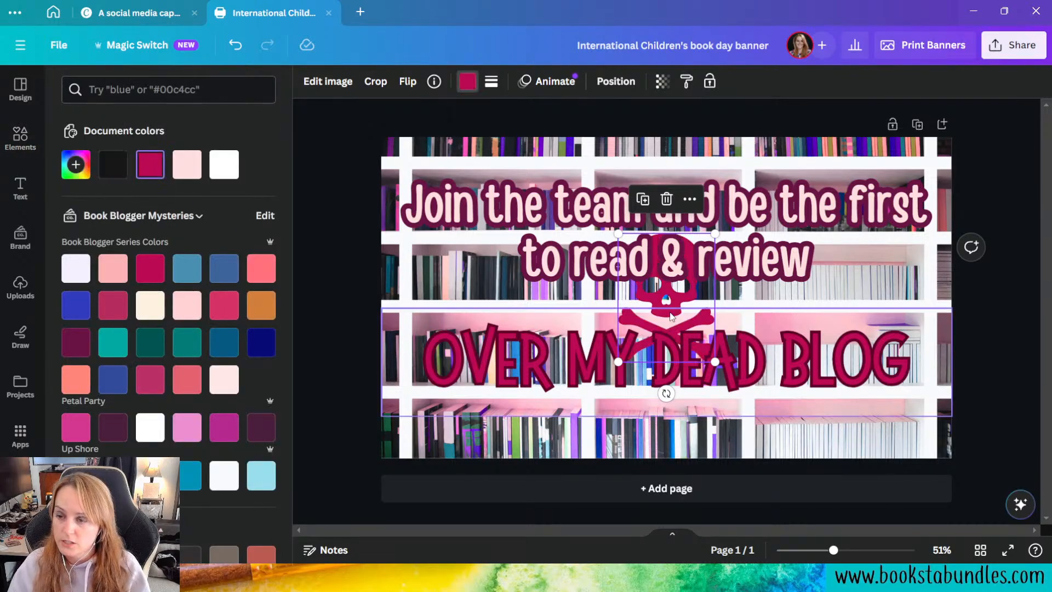
Step: Shrink the skull and crossbones graphic and position it inside the O of "BLOG" in the book title
drag(663, 300, 852, 372)
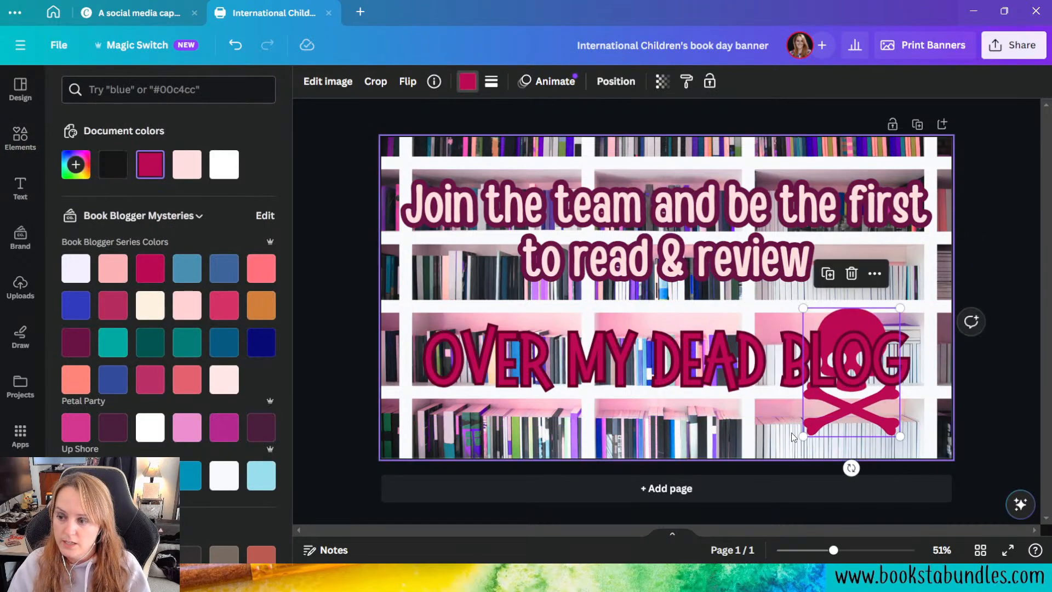
drag(804, 433, 870, 329)
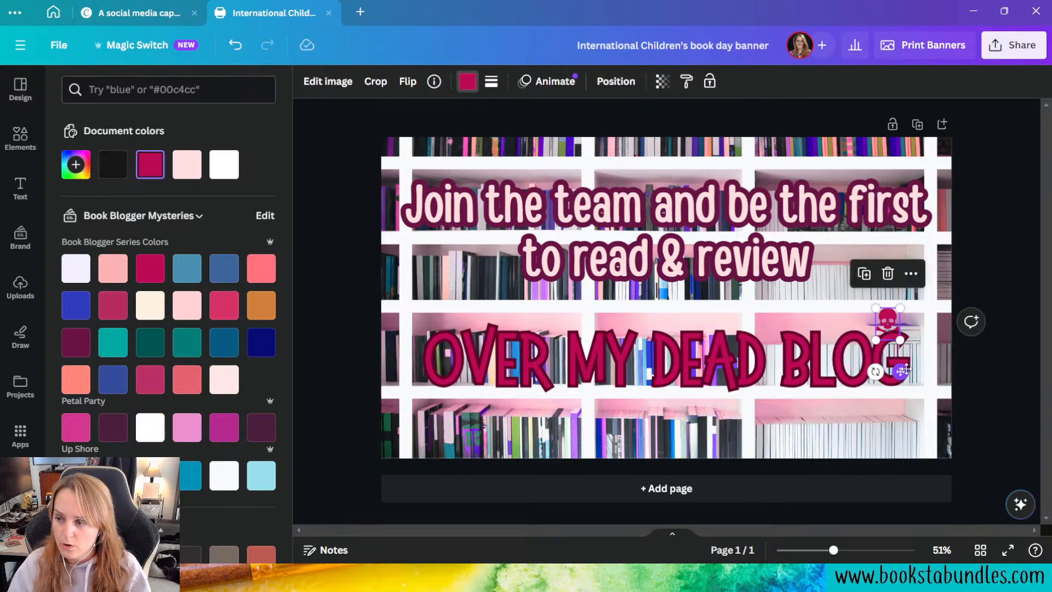
drag(903, 370, 870, 404)
drag(861, 341, 864, 344)
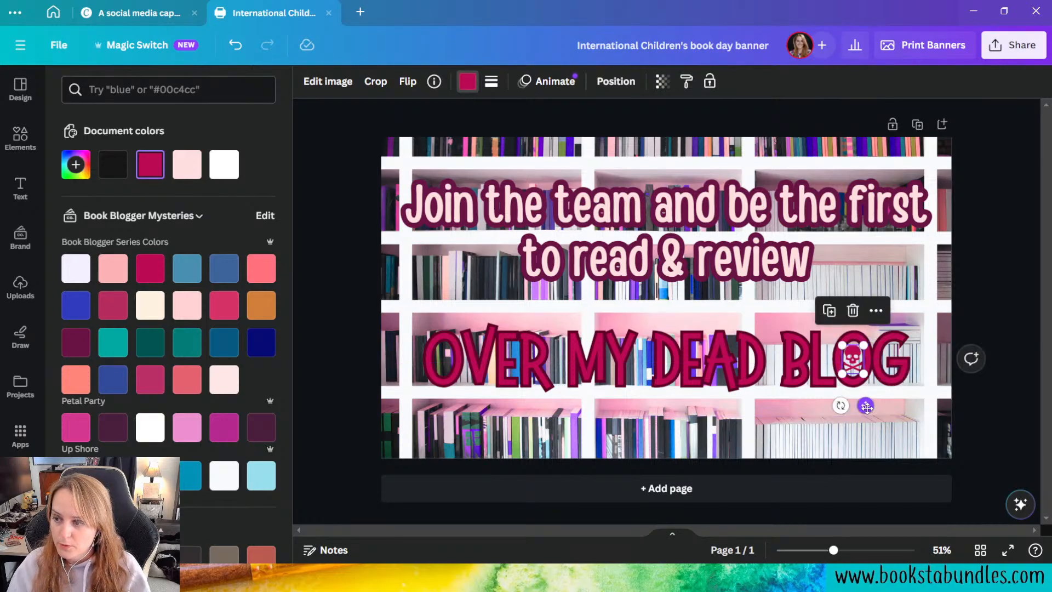
click(867, 384)
Step: Try to select the skull graphic inside the O directly on the page
click(853, 360)
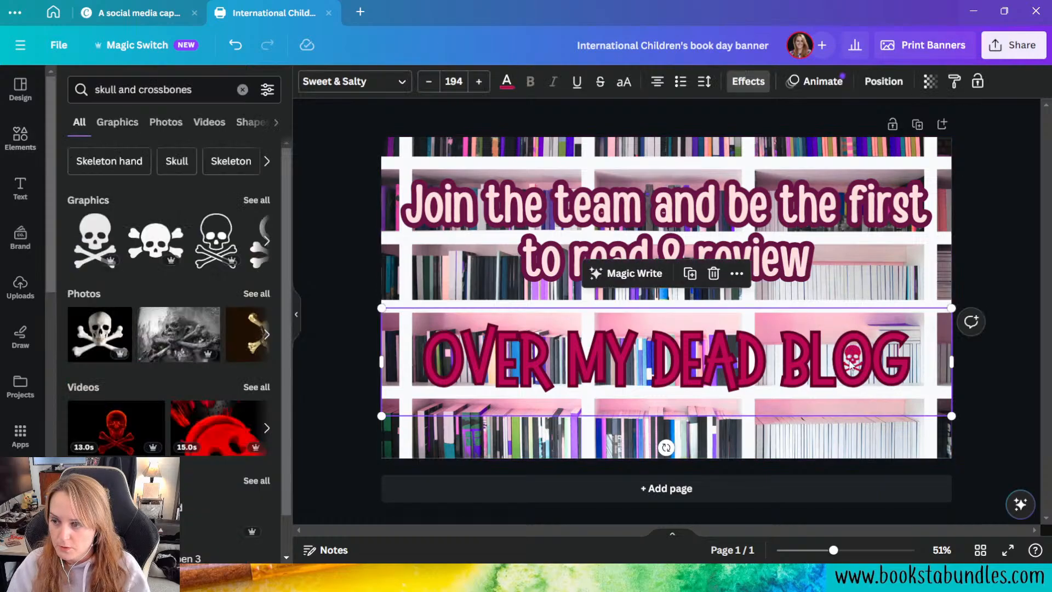
click(854, 363)
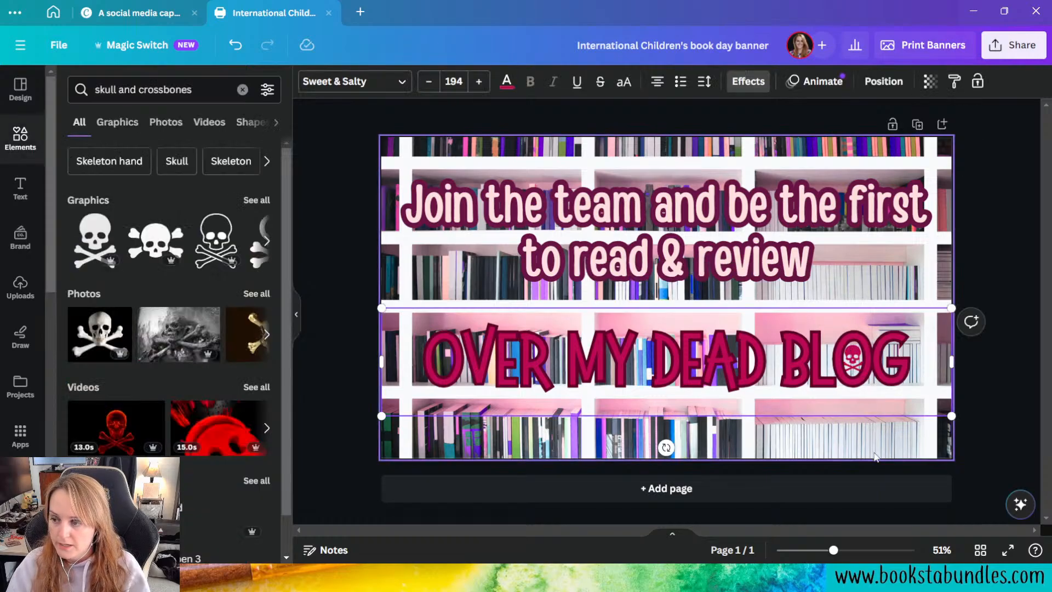
click(875, 410)
click(836, 323)
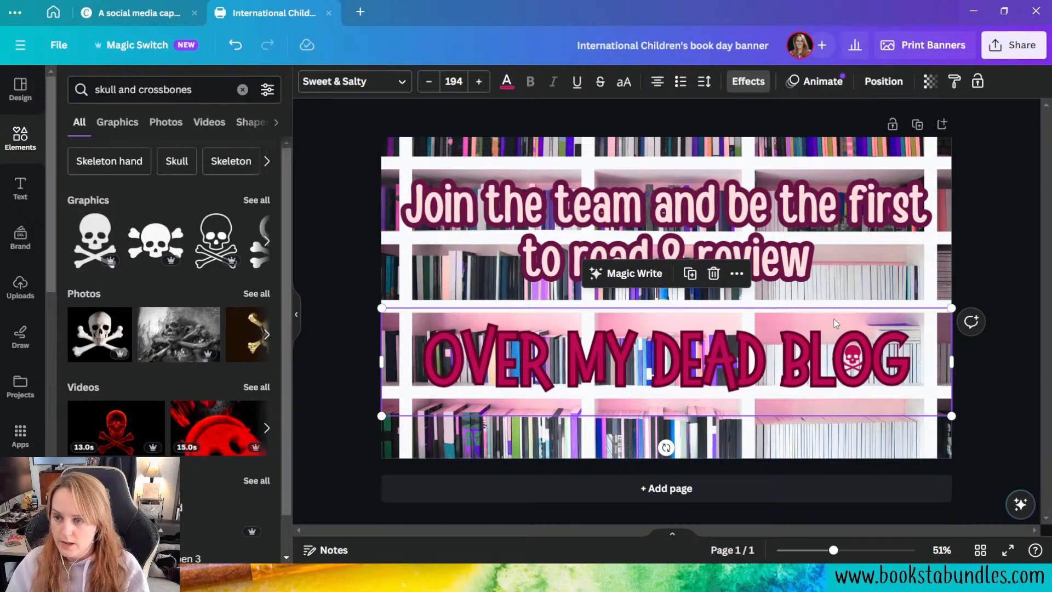
click(852, 365)
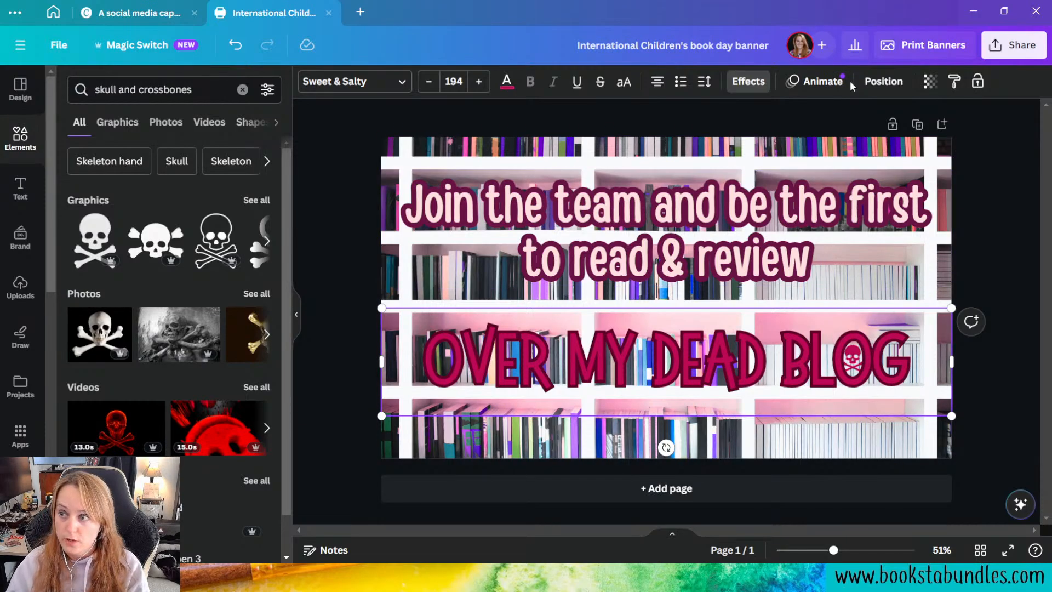
Step: Move the skull and crossbones layer to the top of the layer order, above the book title
click(880, 82)
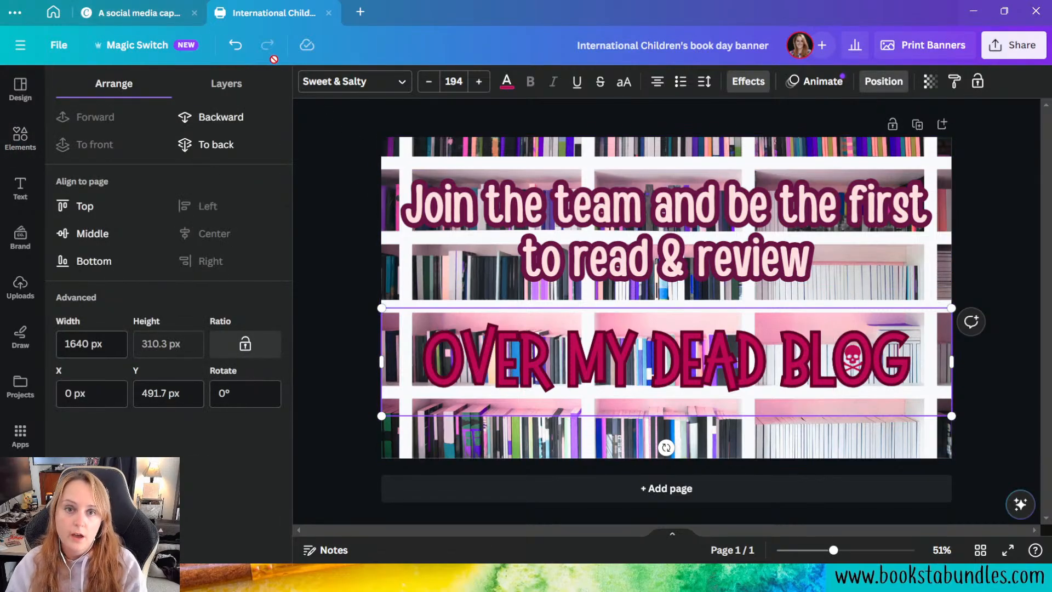
click(239, 86)
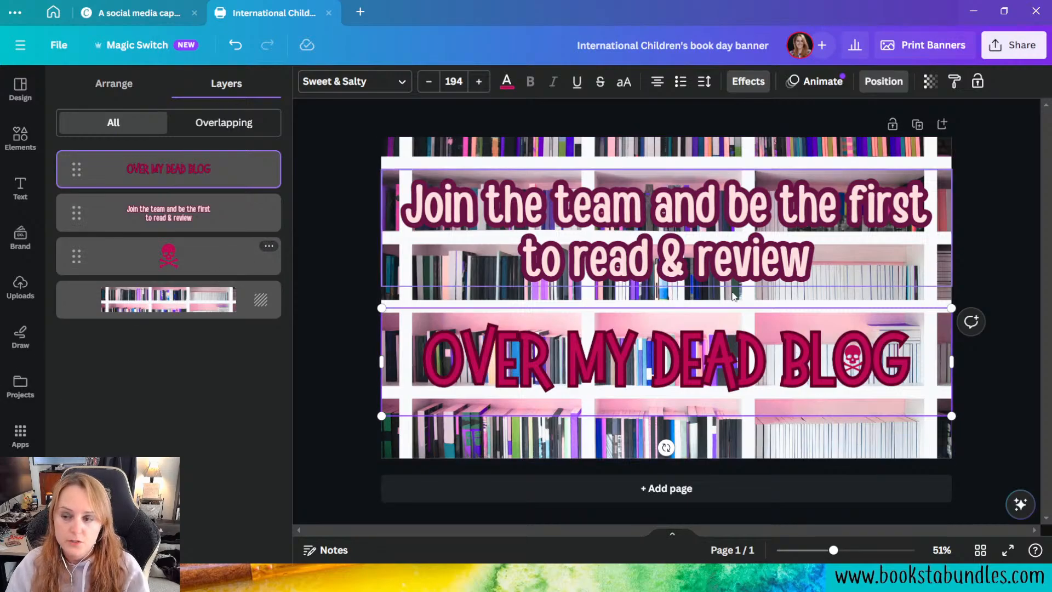
click(203, 253)
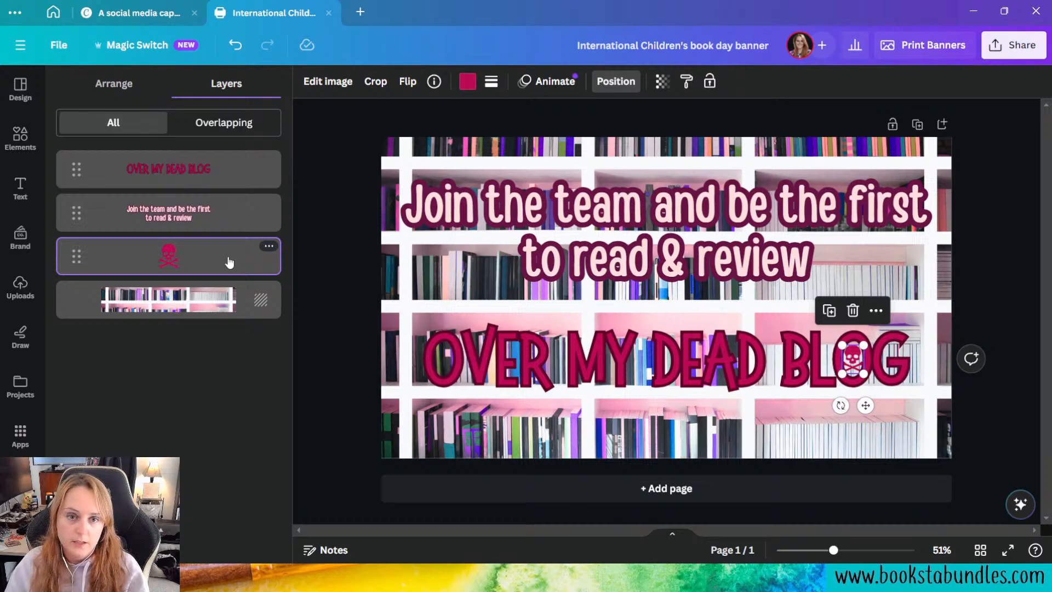
drag(230, 262, 230, 158)
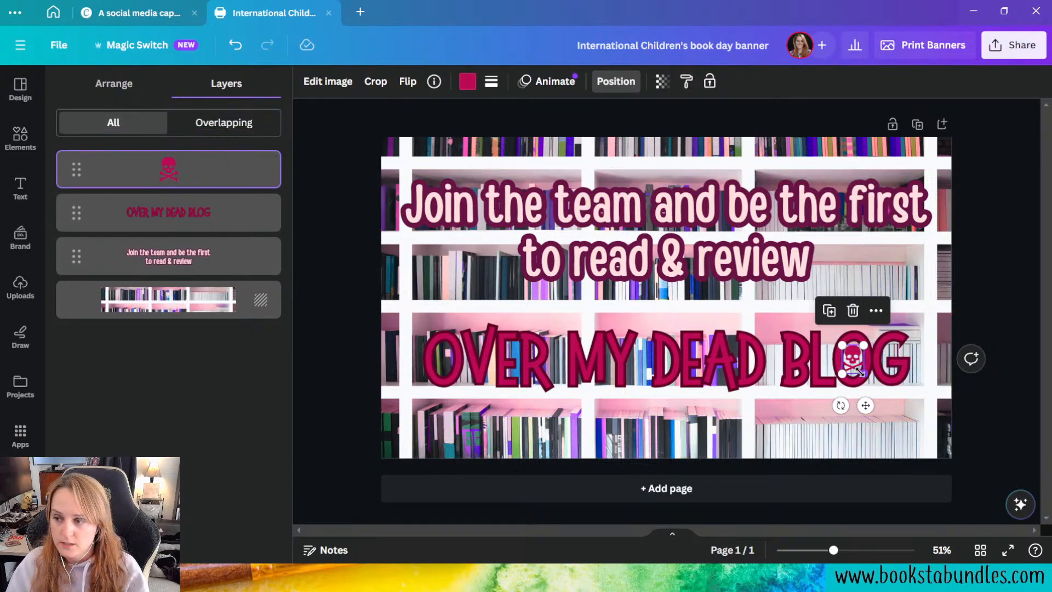
click(841, 445)
click(771, 353)
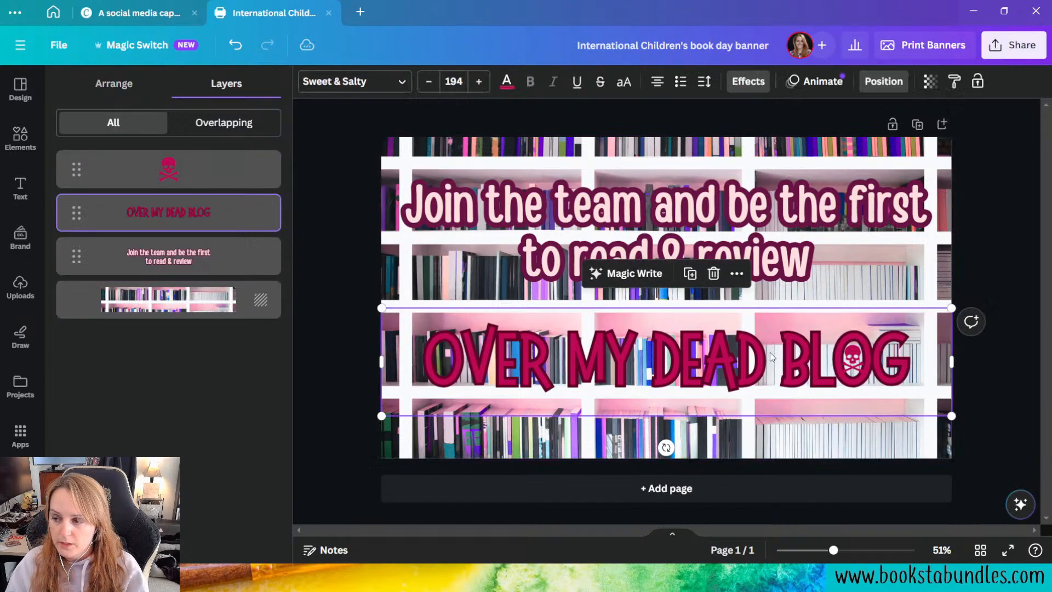
Step: Enlarge the skull and crossbones slightly and fine-tune its placement within the O of "BLOG"
click(853, 359)
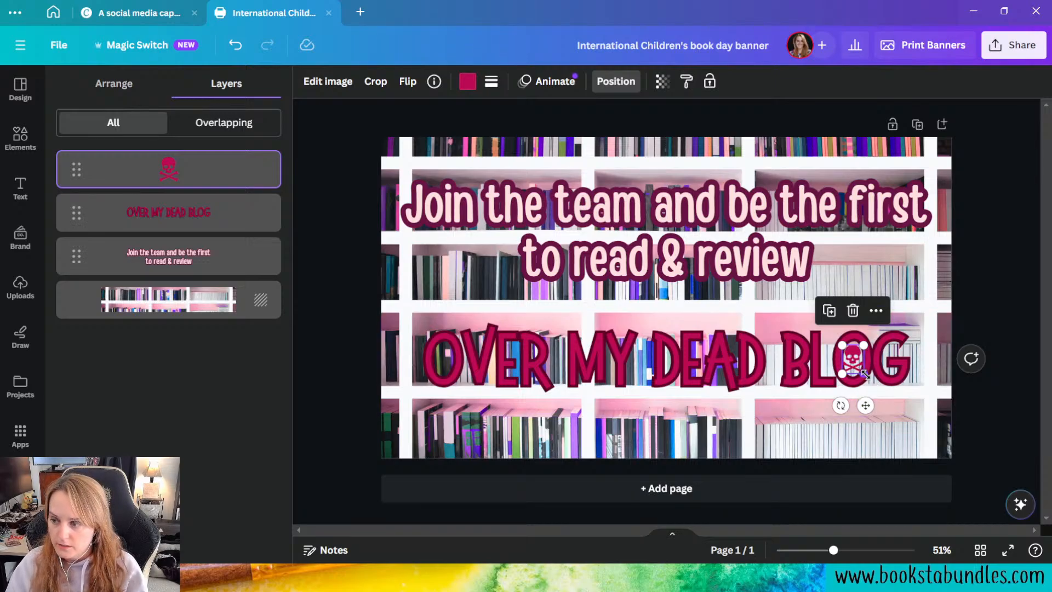
drag(864, 374, 866, 375)
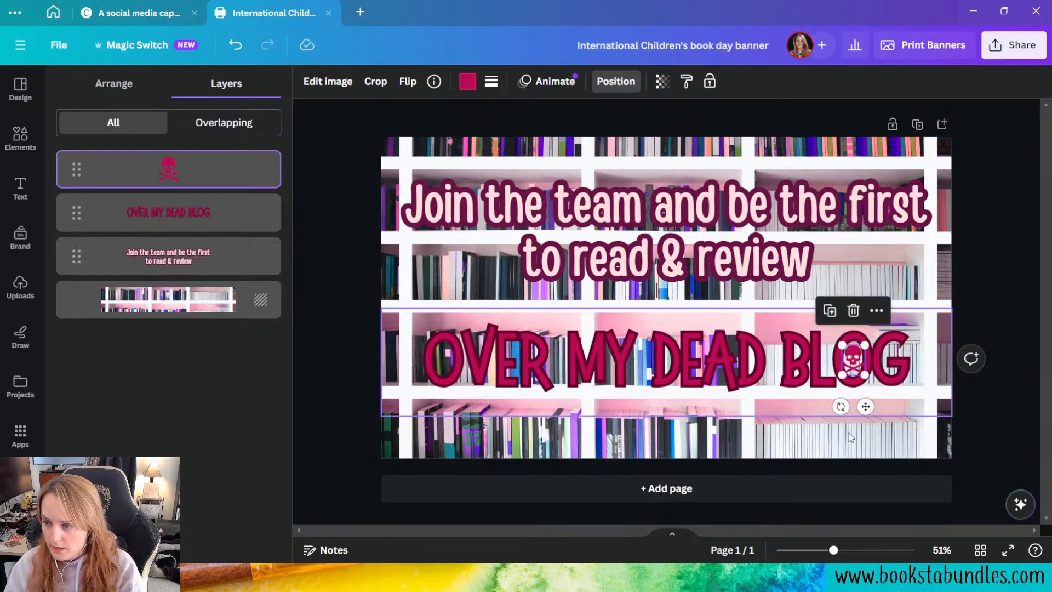
click(853, 396)
click(857, 363)
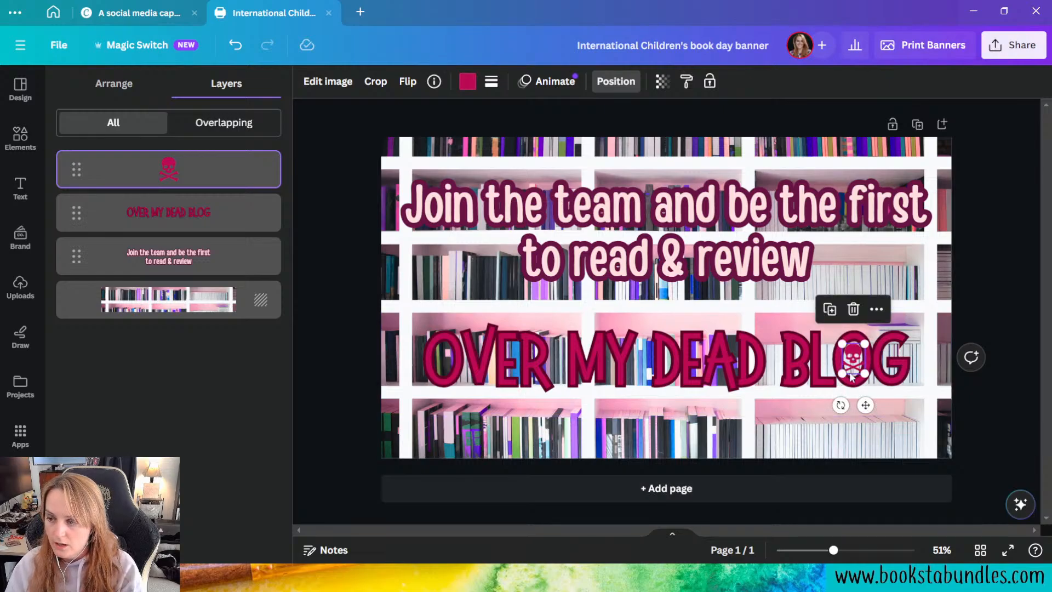
Step: Try several brand colors on the skull and crossbones, ending on the bright raspberry pink from the Book Blogger Series Colors
click(463, 85)
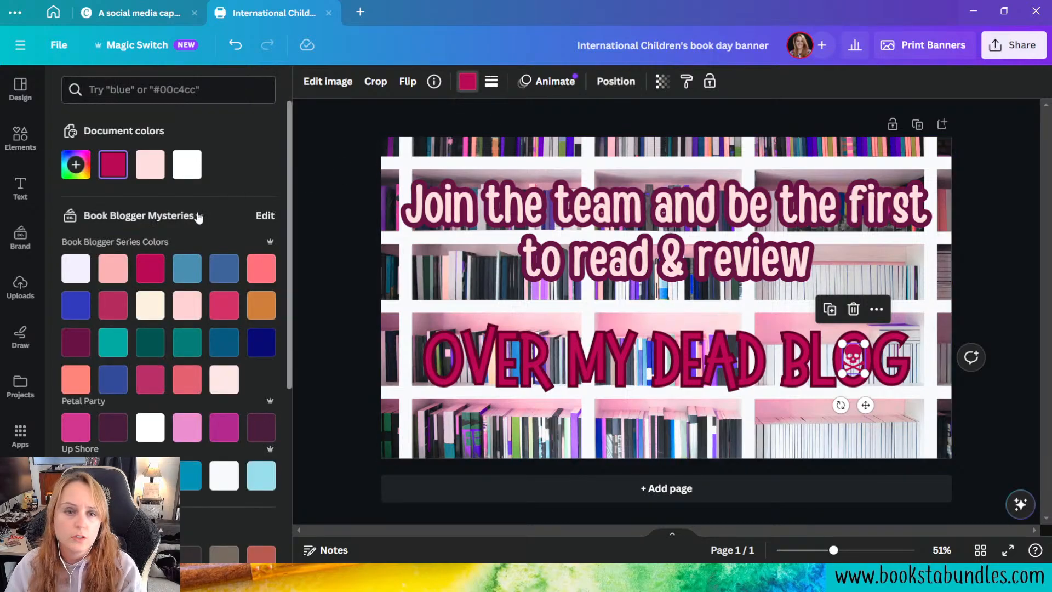
click(227, 305)
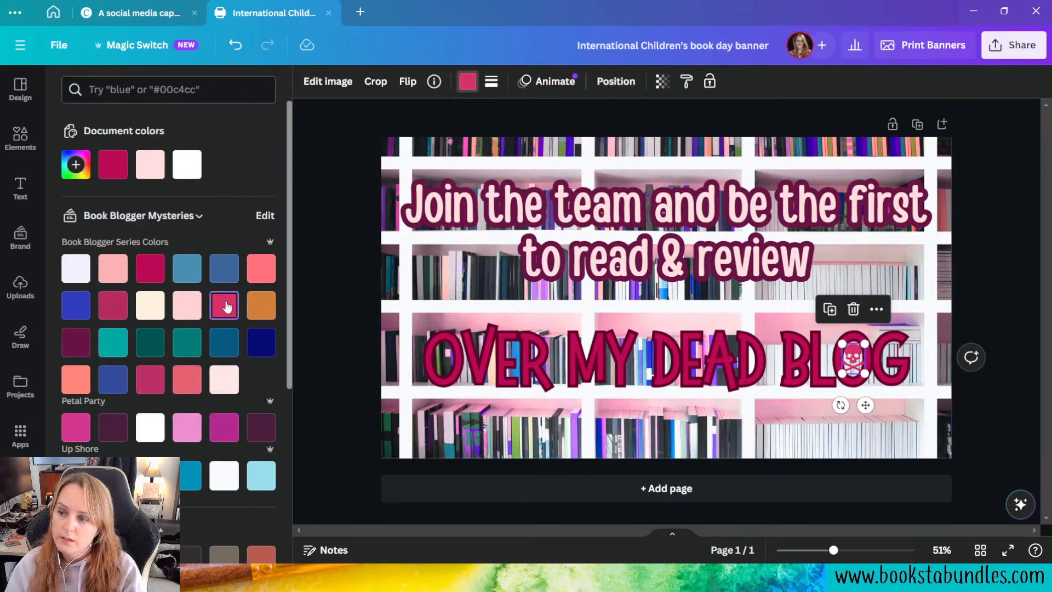
click(122, 312)
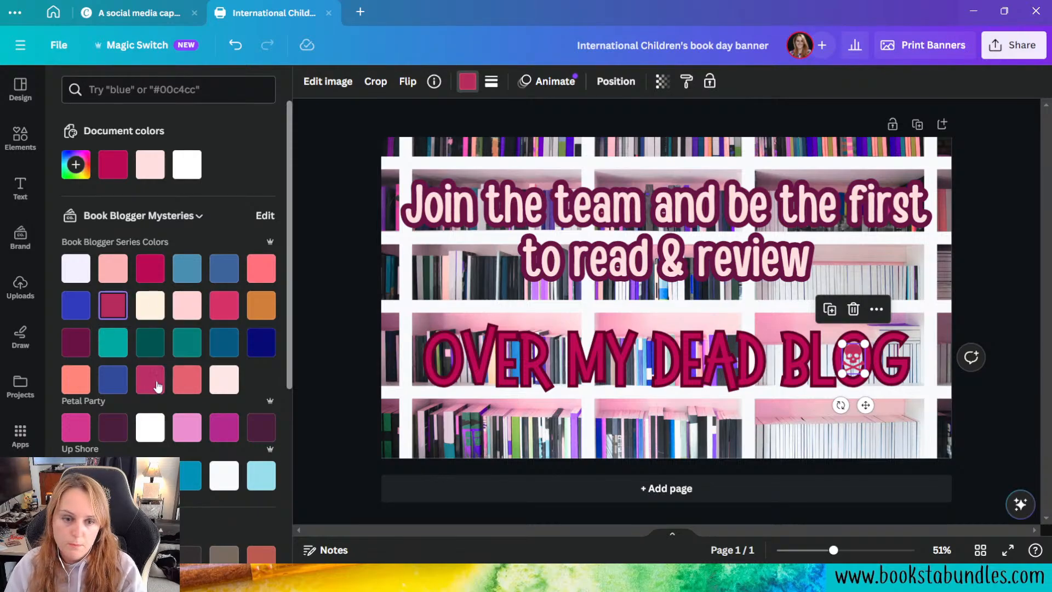
click(187, 434)
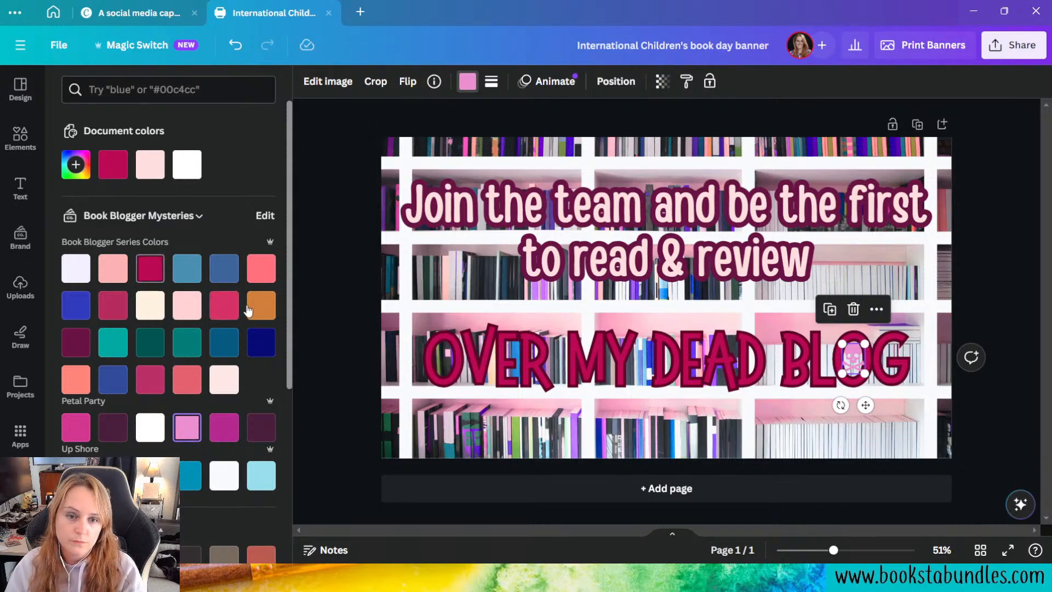
click(231, 310)
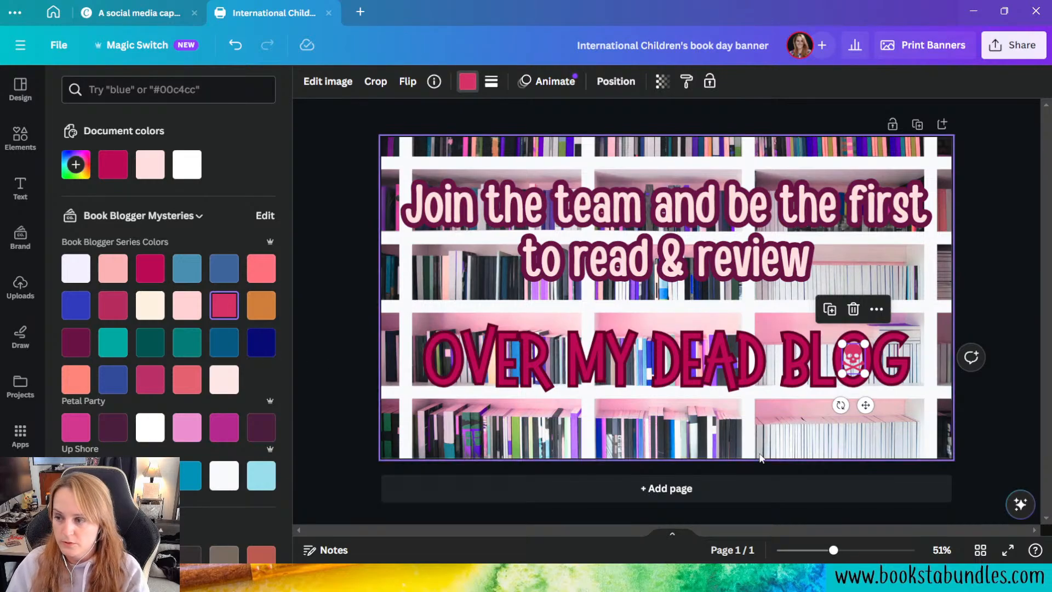
click(838, 448)
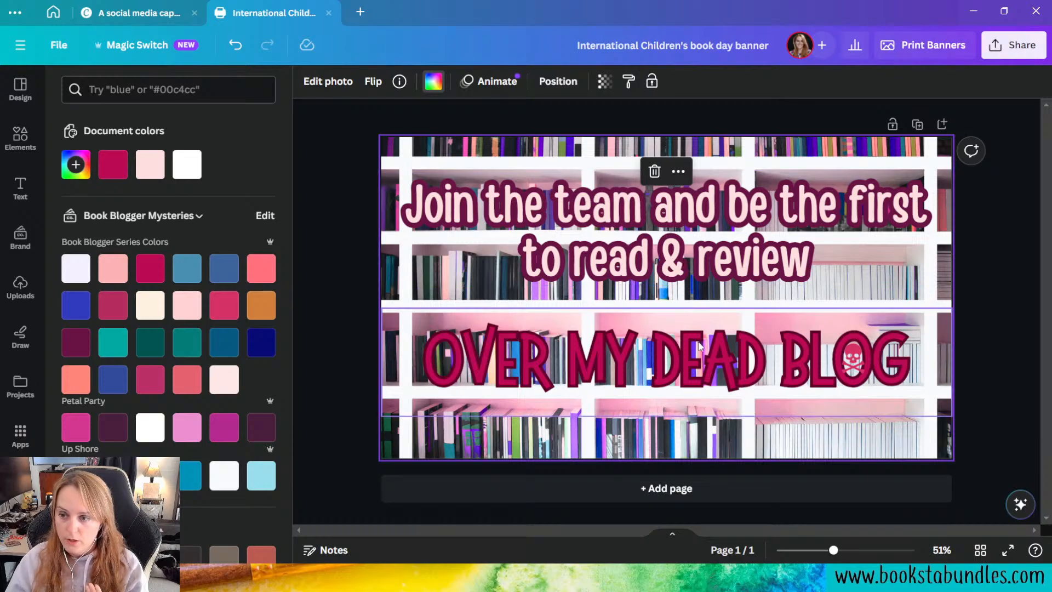
Step: Move the "Join the team and be the first to read & review" text closer to the book title, and shift both texts and the skull up together
click(746, 258)
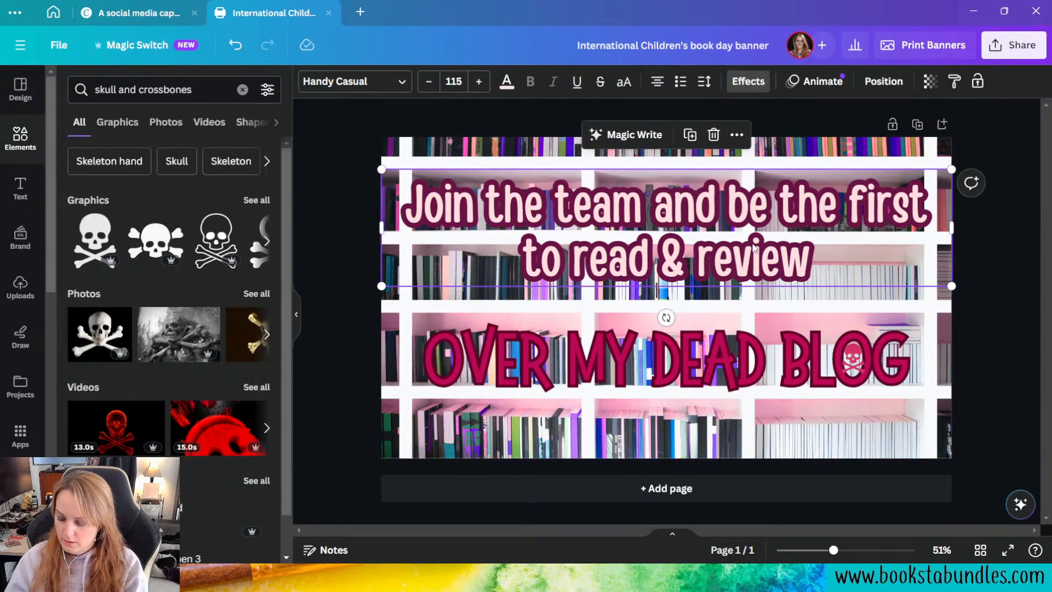
drag(759, 257, 767, 278)
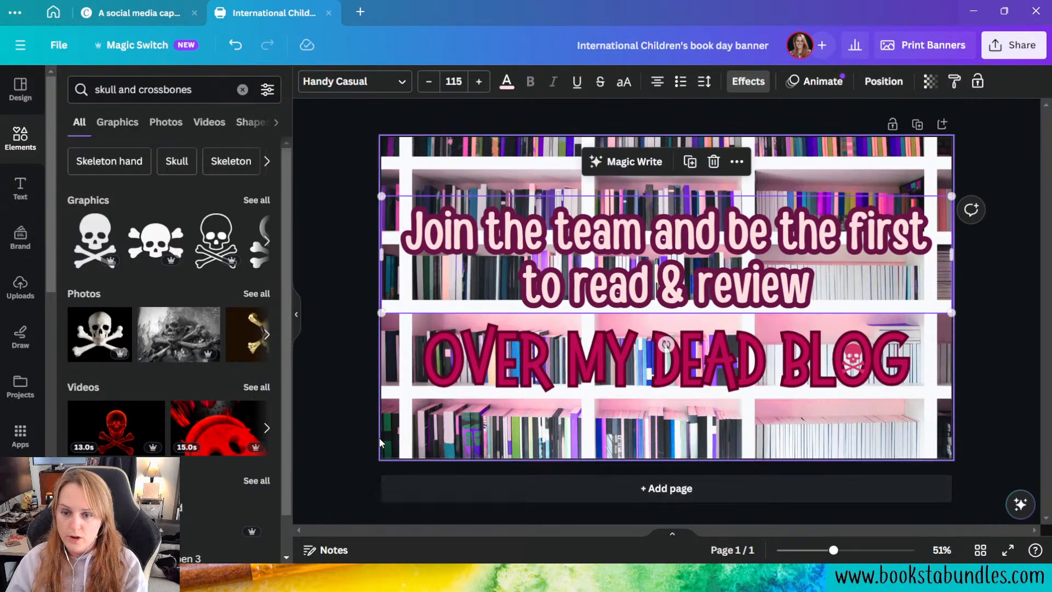
click(318, 410)
drag(317, 233, 894, 412)
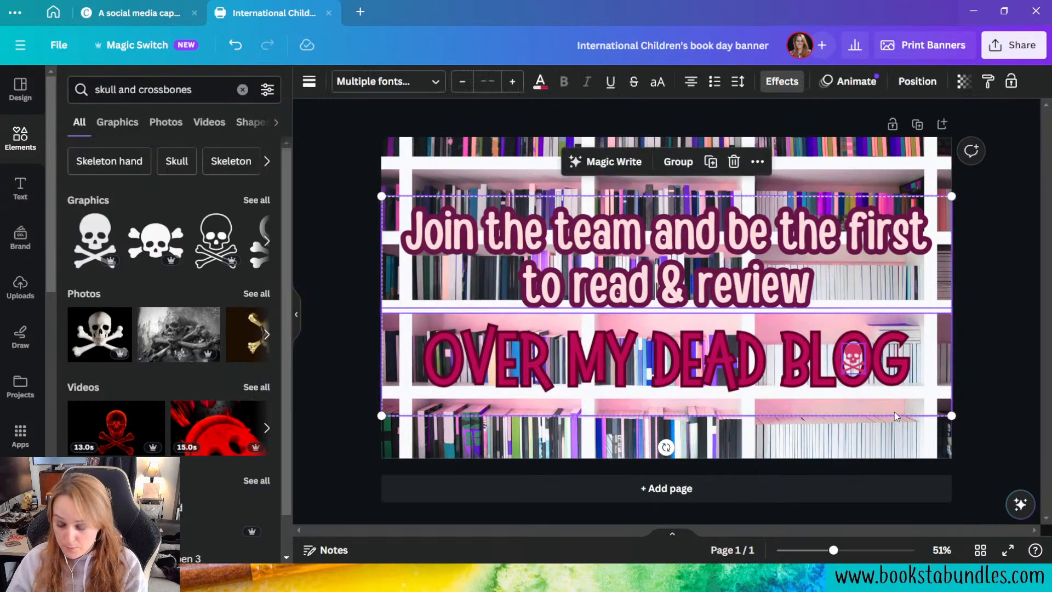
key(Up)
key(Up)
key(Up)
key(Up)
key(Up)
key(Up)
key(Up)
key(Up)
key(Up)
key(Up)
key(Up)
key(Up)
key(Up)
key(Up)
key(Up)
key(Up)
key(Up)
key(Up)
key(Up)
key(Up)
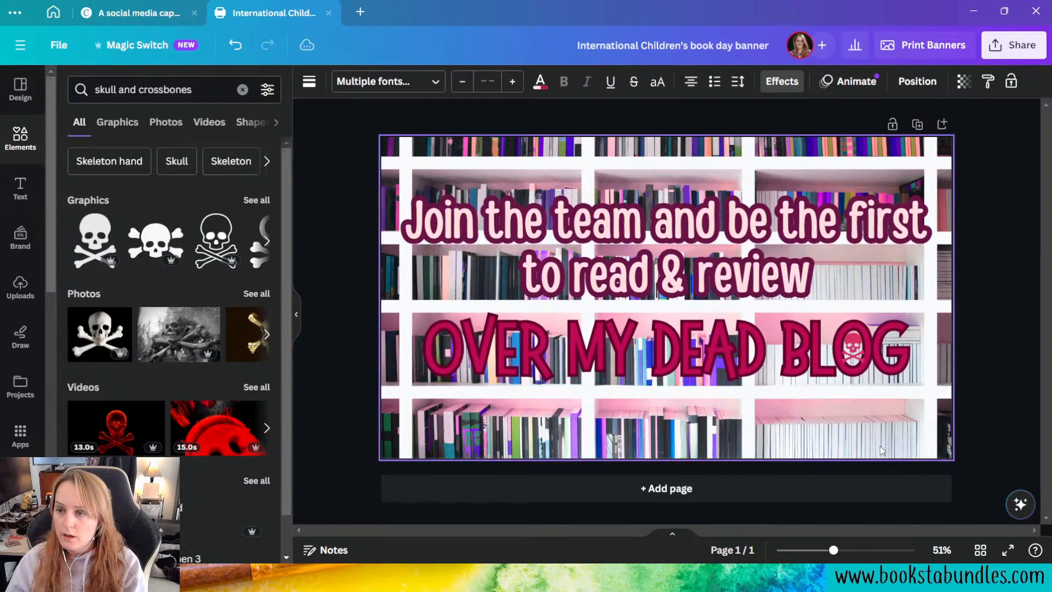
key(Up)
key(Up)
key(Up)
key(Up)
key(Up)
key(Up)
key(Up)
key(Up)
key(Up)
key(Up)
key(Up)
key(Up)
key(Up)
key(Up)
key(Up)
key(Up)
key(Up)
key(Up)
key(Up)
key(Up)
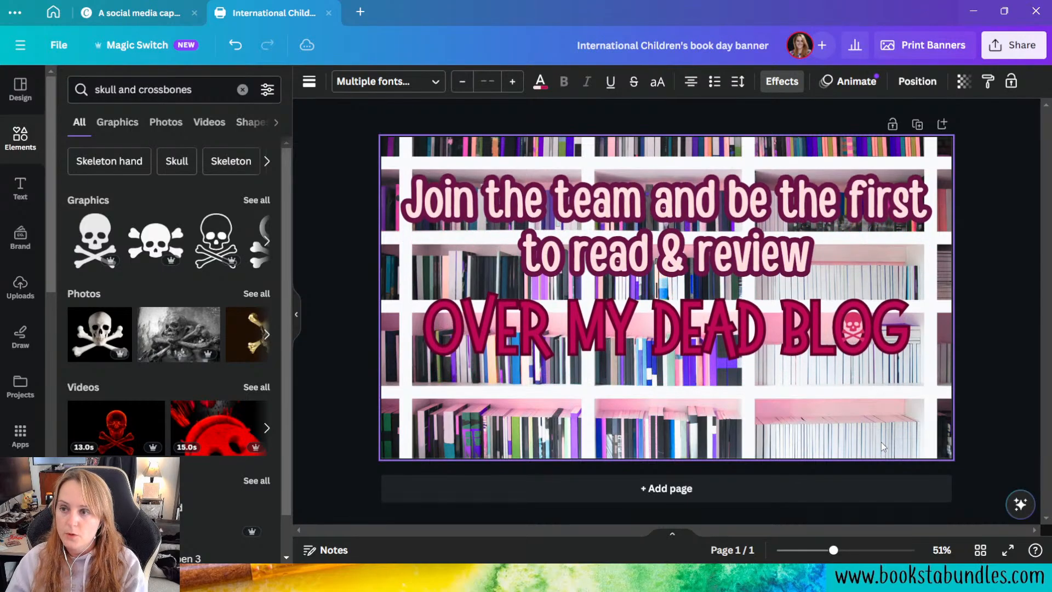
key(Up)
key(Up)
key(Up)
key(Up)
key(Up)
key(Up)
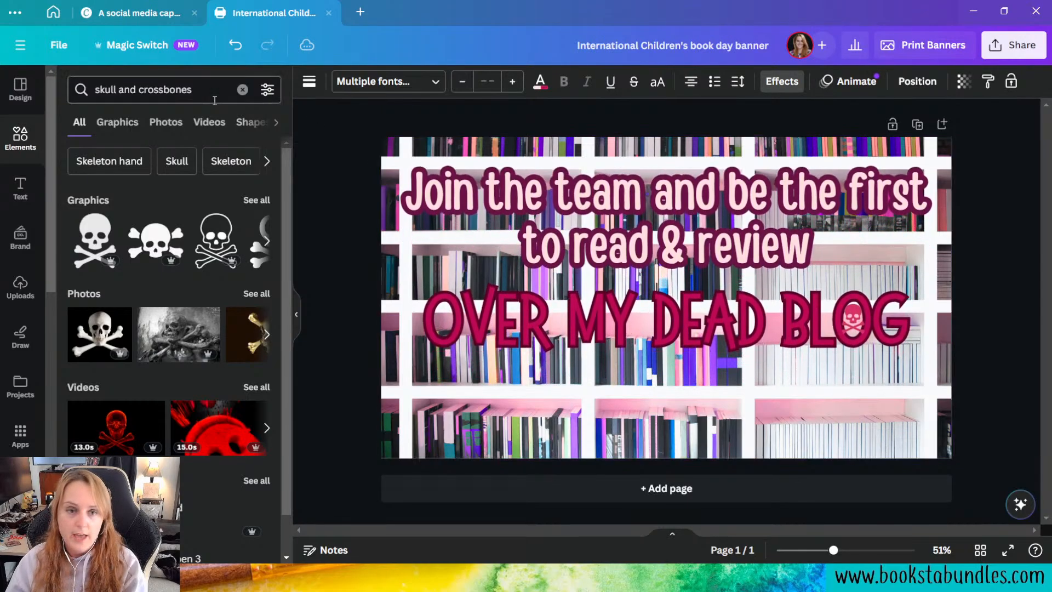
Step: Add the Book Blogger Mysteries brand logo, shrink it and center it below the book title near the page's lower edge
click(20, 237)
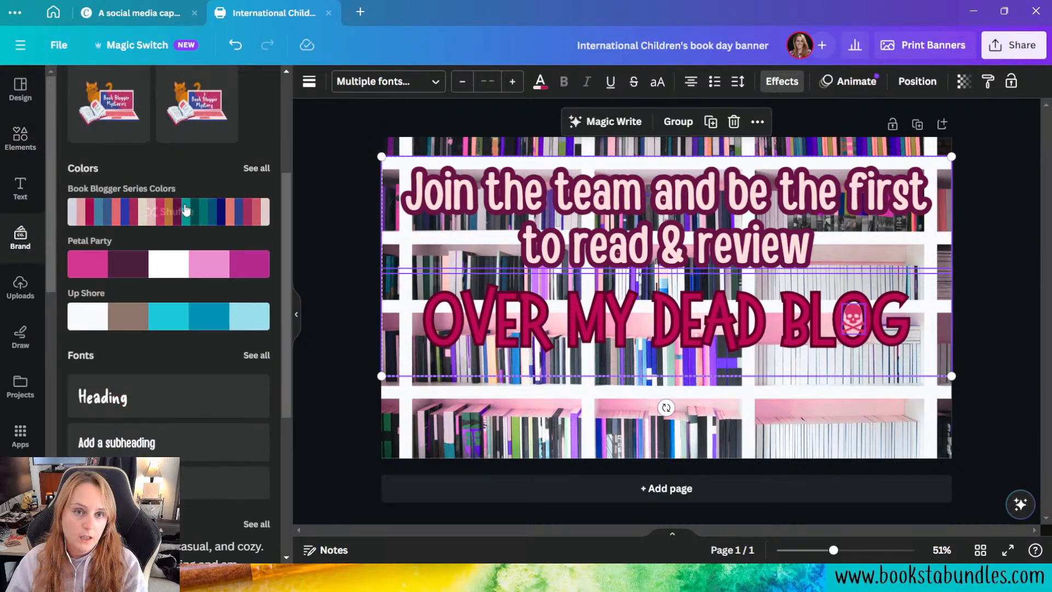
click(103, 313)
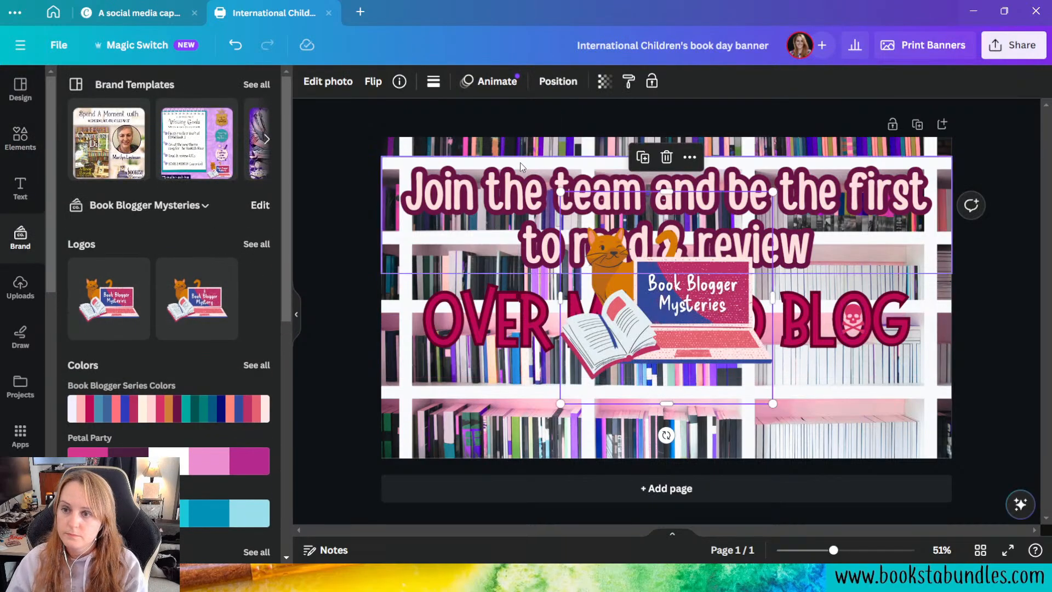
drag(560, 190, 637, 265)
drag(708, 357, 673, 425)
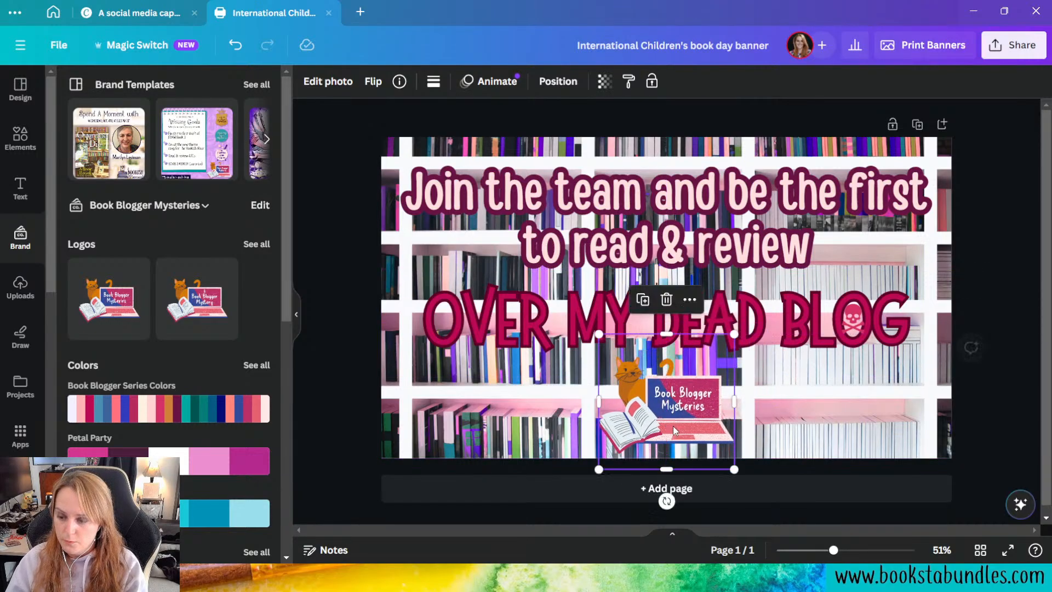
key(Down)
key(Down)
key(Down)
key(Down)
key(Down)
key(Down)
key(Down)
key(Down)
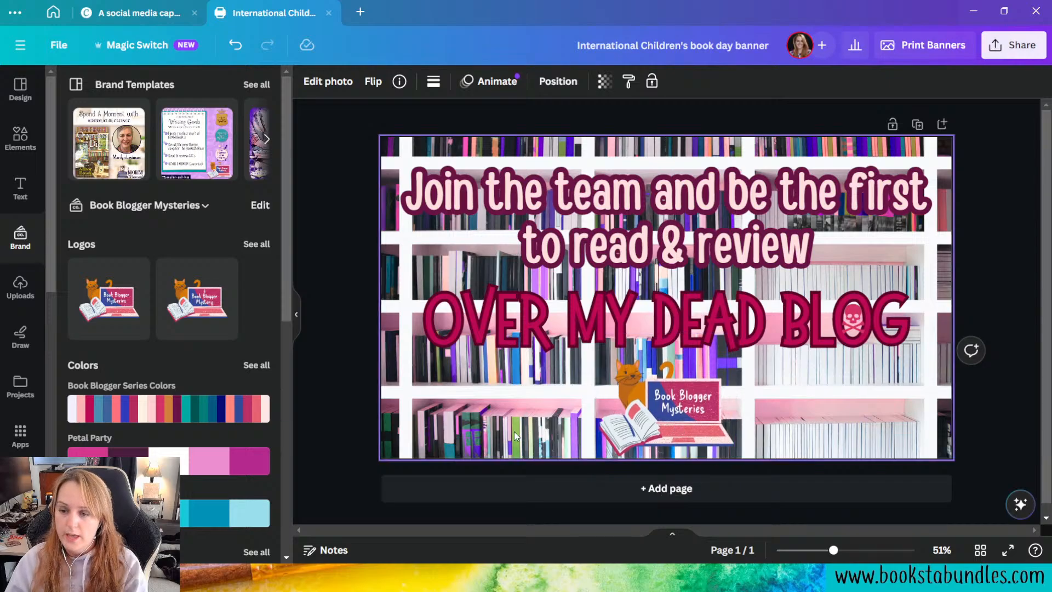
click(475, 437)
key(Delete)
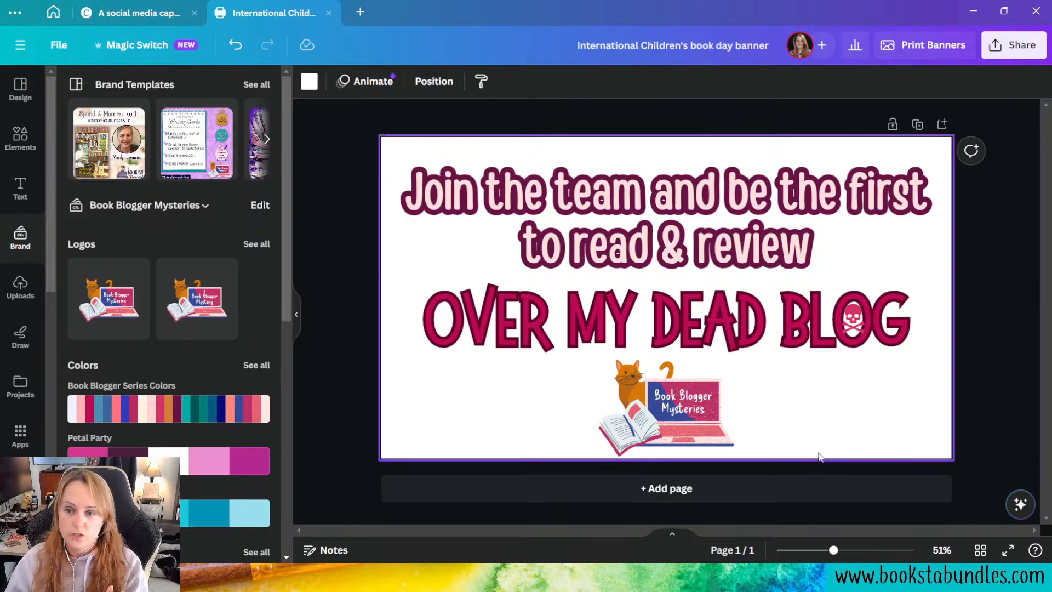
key(ctrl+z)
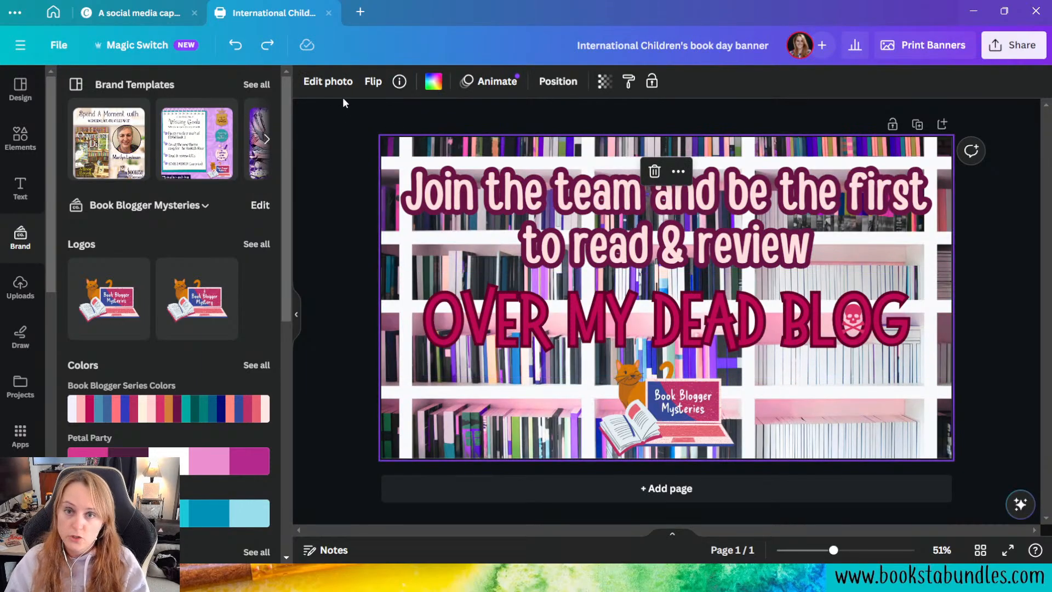
Step: Apply the Blur effect to the bookshelf background photo at an intensity of 25
click(324, 83)
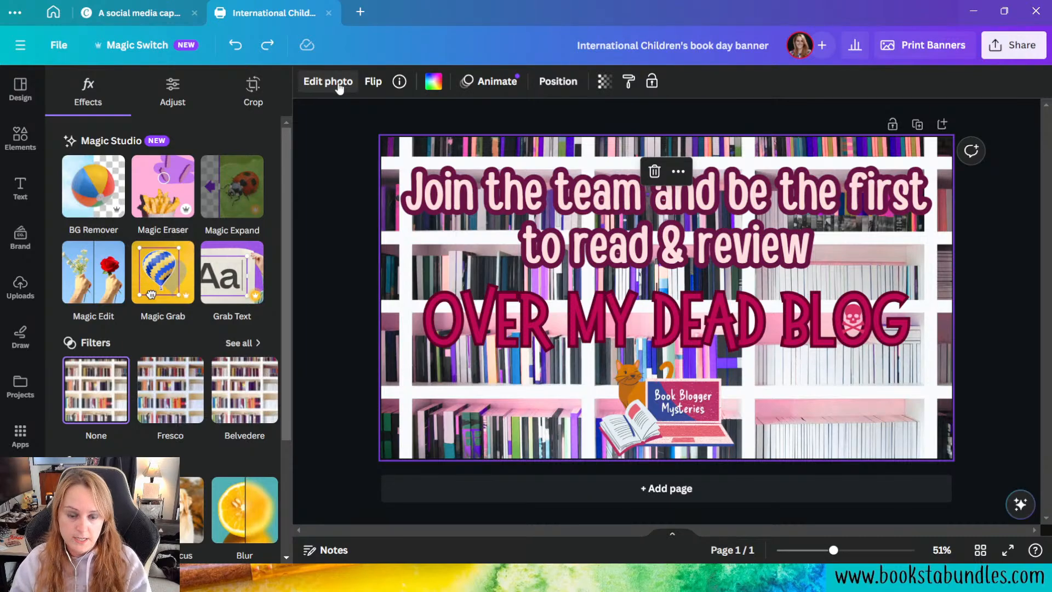
click(242, 511)
click(242, 511)
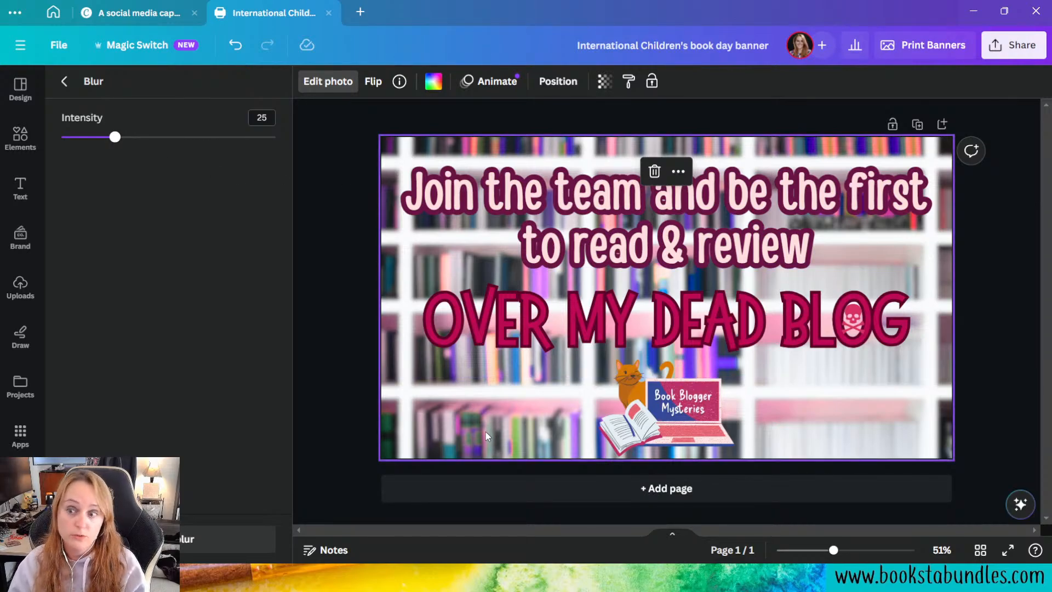
Step: Enlarge the blurred bookshelf photo within its crop and reposition it so larger shelves fill the page
double_click(516, 436)
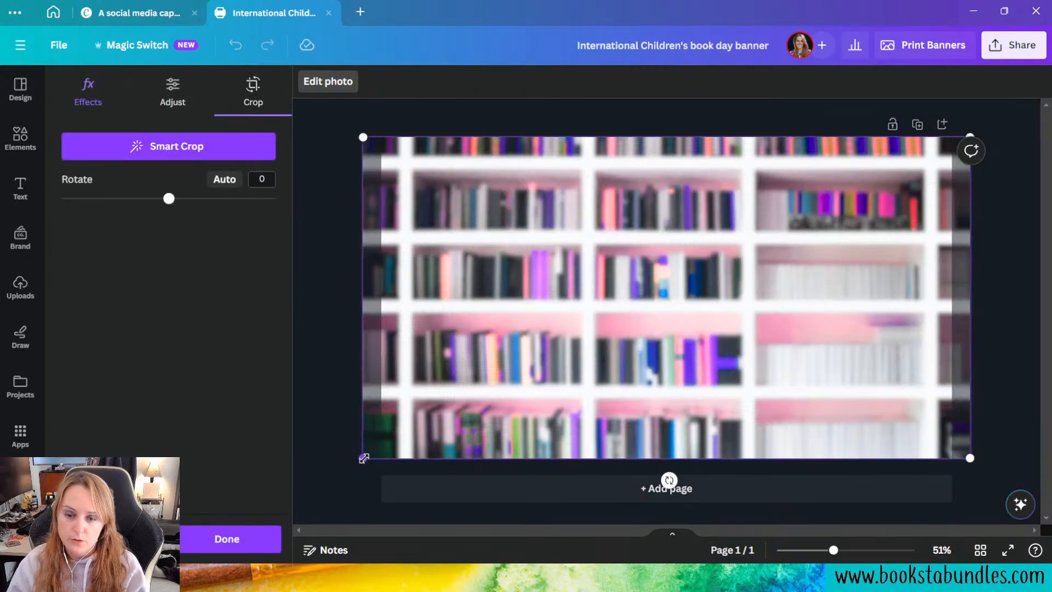
drag(363, 457, 34, 567)
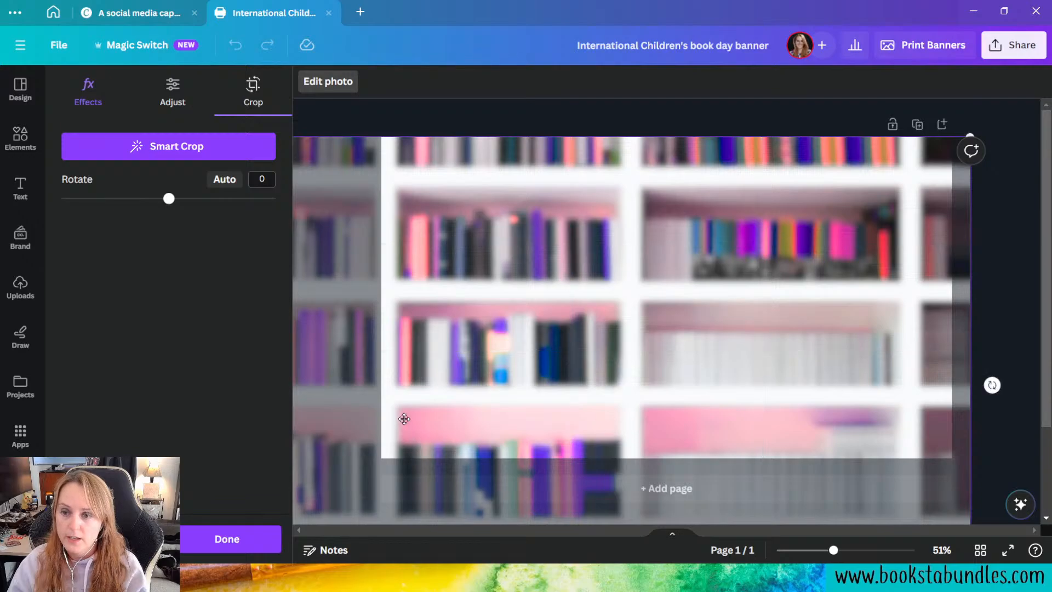
drag(433, 365, 734, 425)
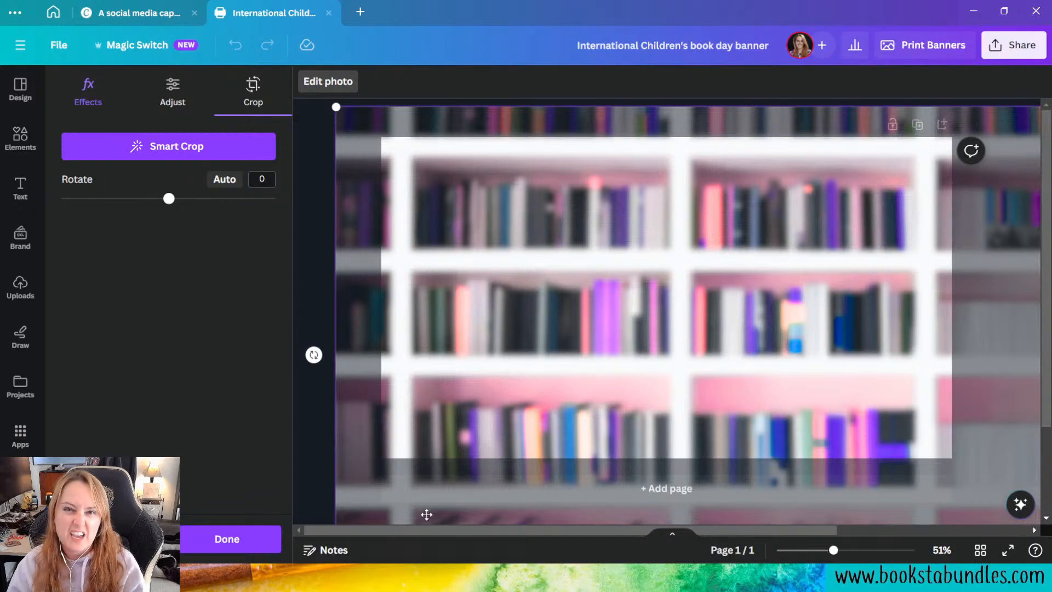
click(258, 537)
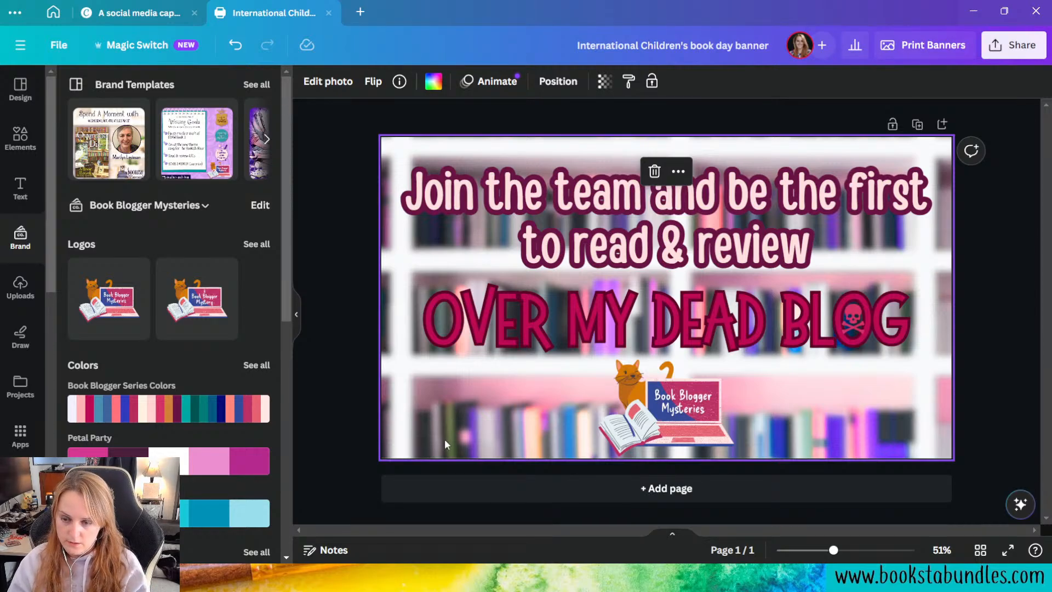
Step: Duplicate the page and delete the blurred bookshelf background photo from page 2
click(918, 125)
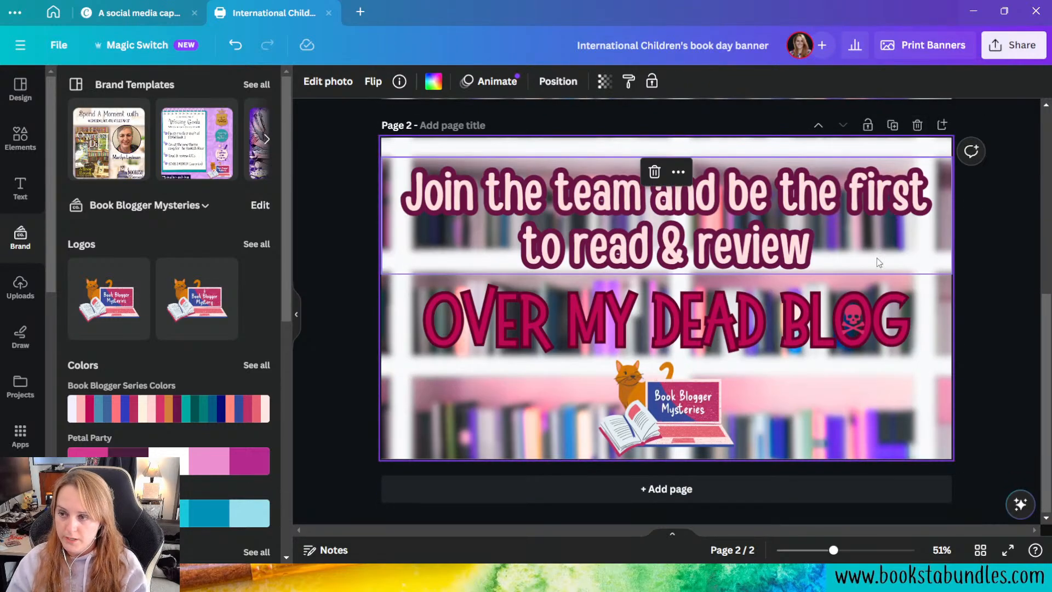
scroll(485, 440, up, 5)
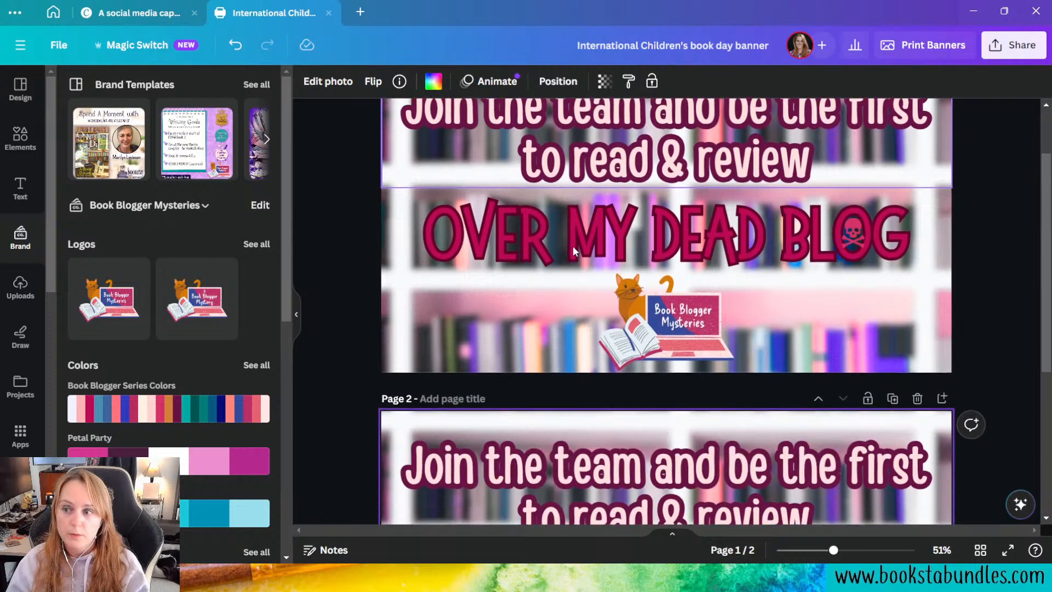
scroll(576, 254, down, 5)
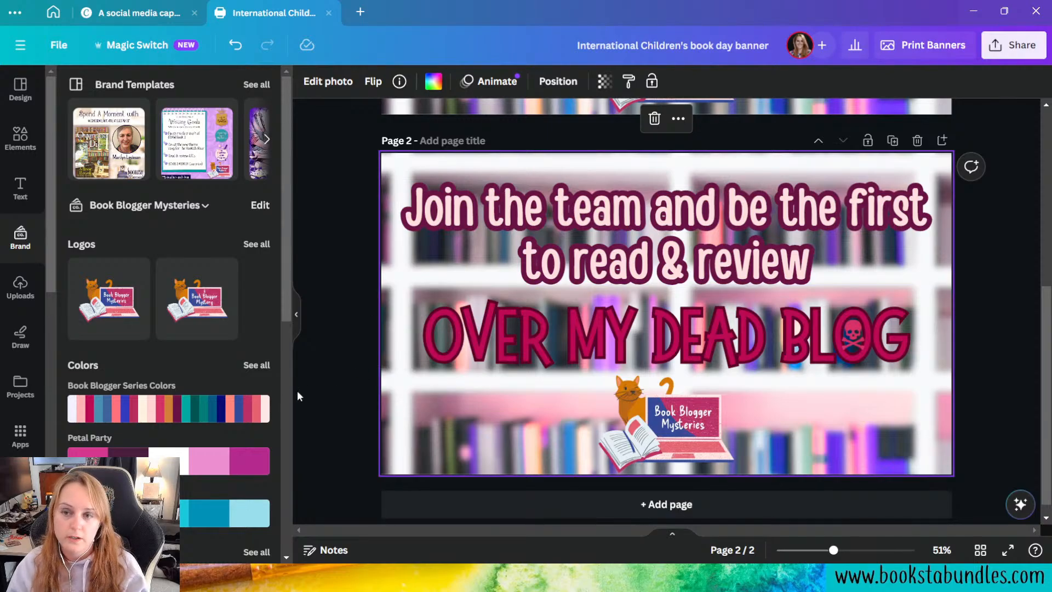
scroll(512, 416, up, 5)
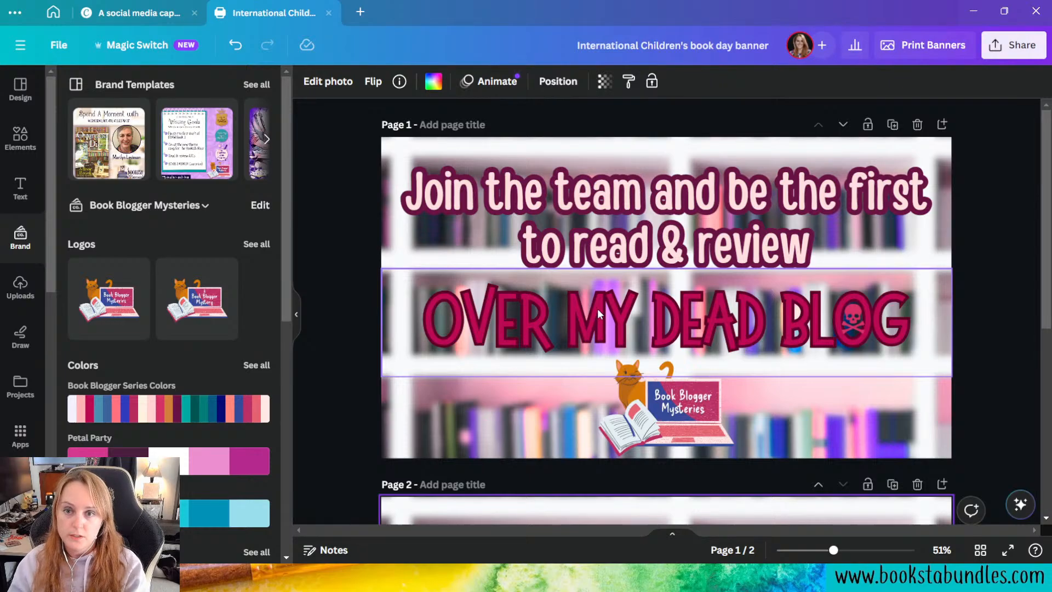
scroll(597, 308, down, 5)
scroll(597, 308, down, 2)
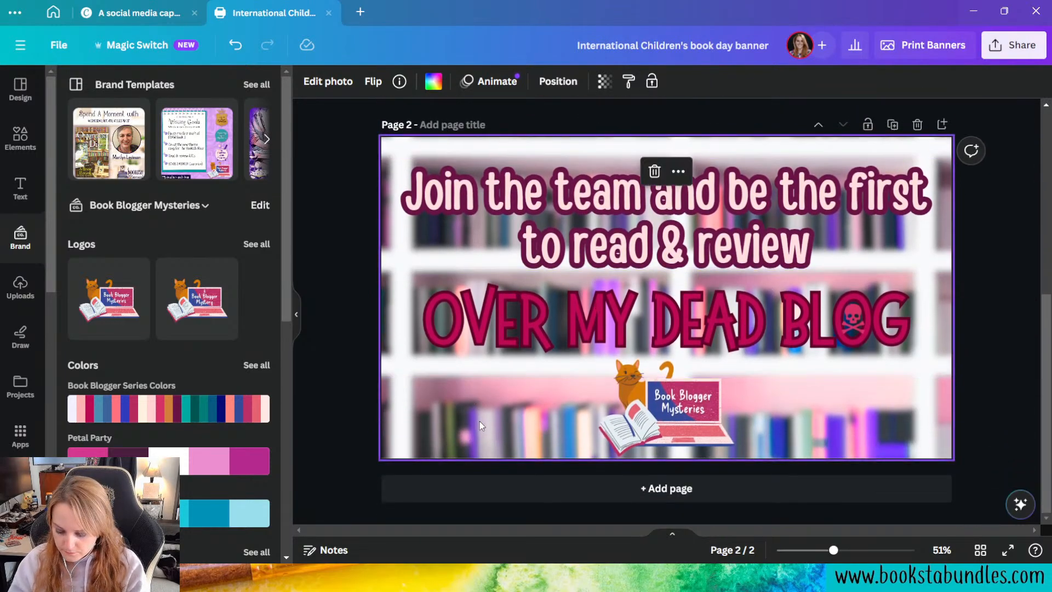
key(Delete)
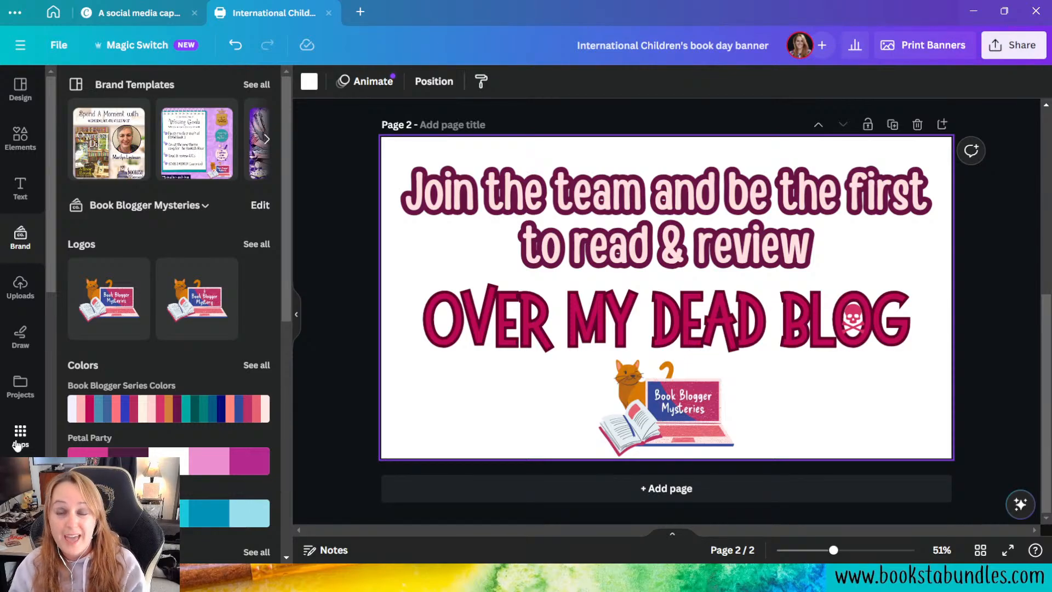
Step: Browse the bookshelf photo search results for another background for page 2
scroll(16, 445, down, 6)
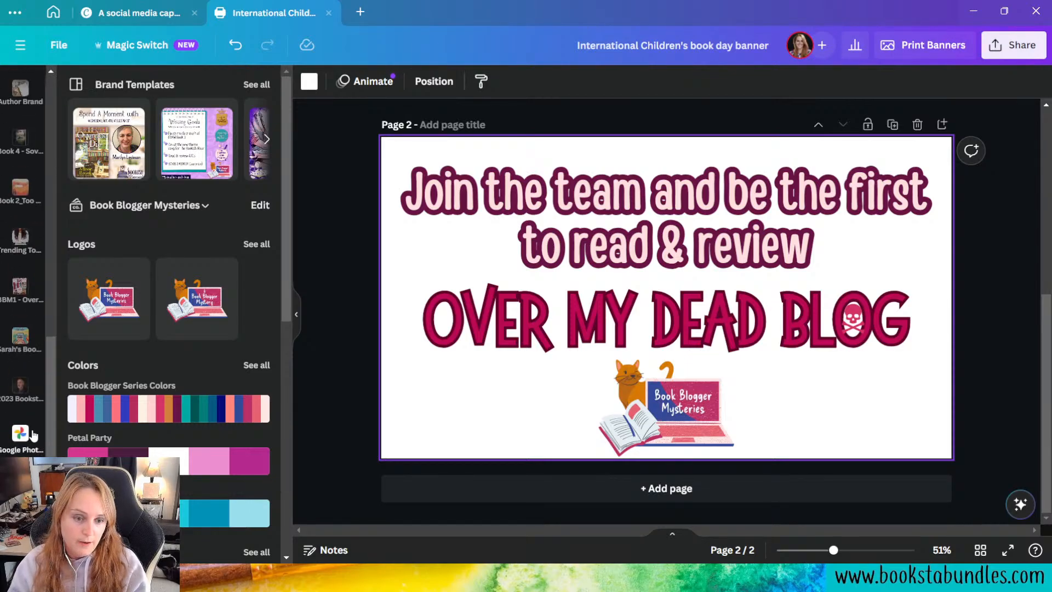
scroll(33, 433, up, 6)
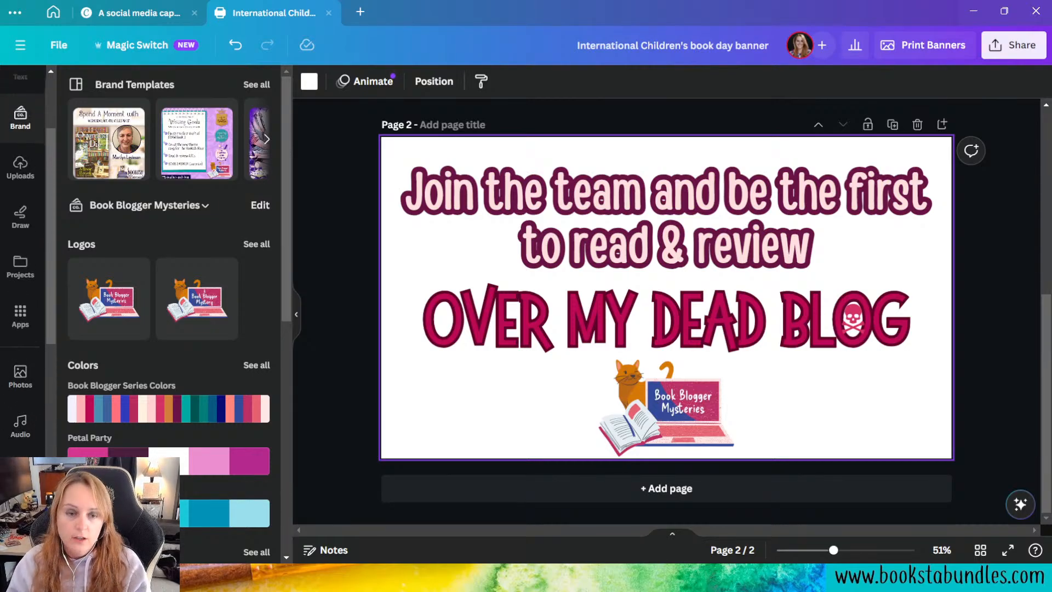
mouse_move(74, 405)
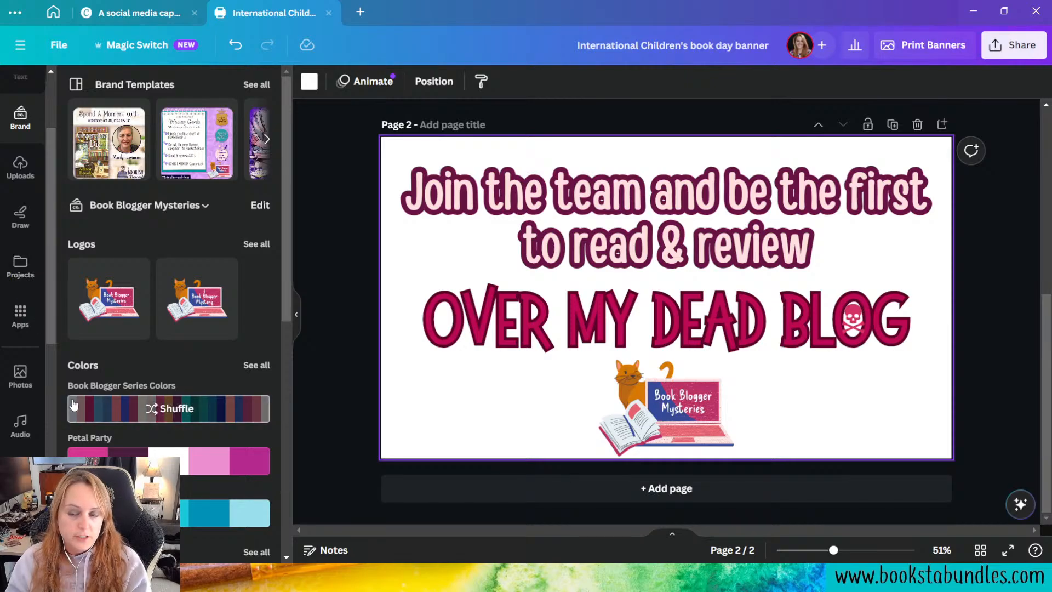
click(11, 392)
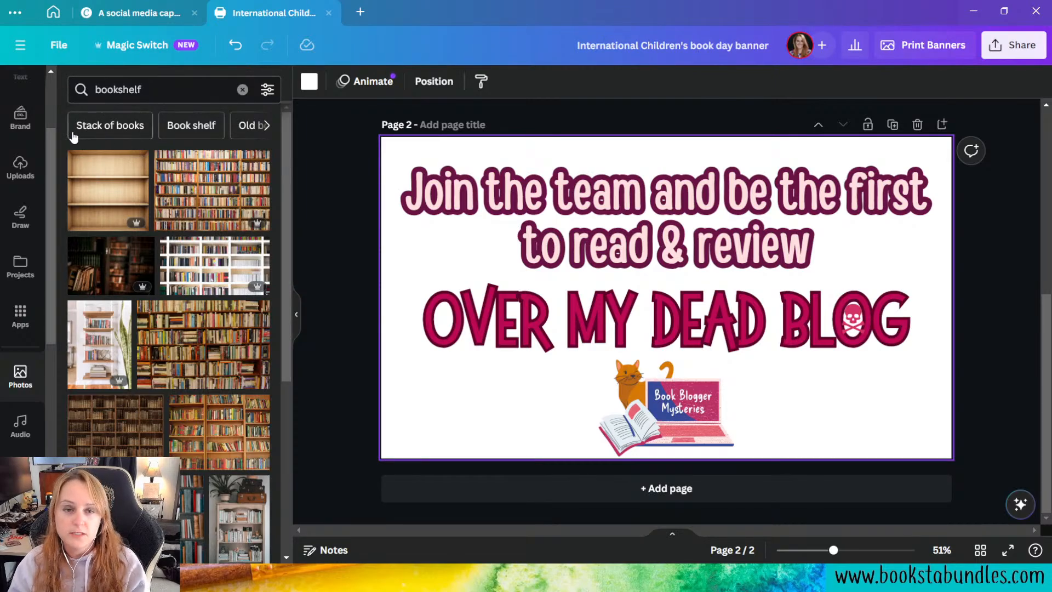
scroll(217, 278, down, 2)
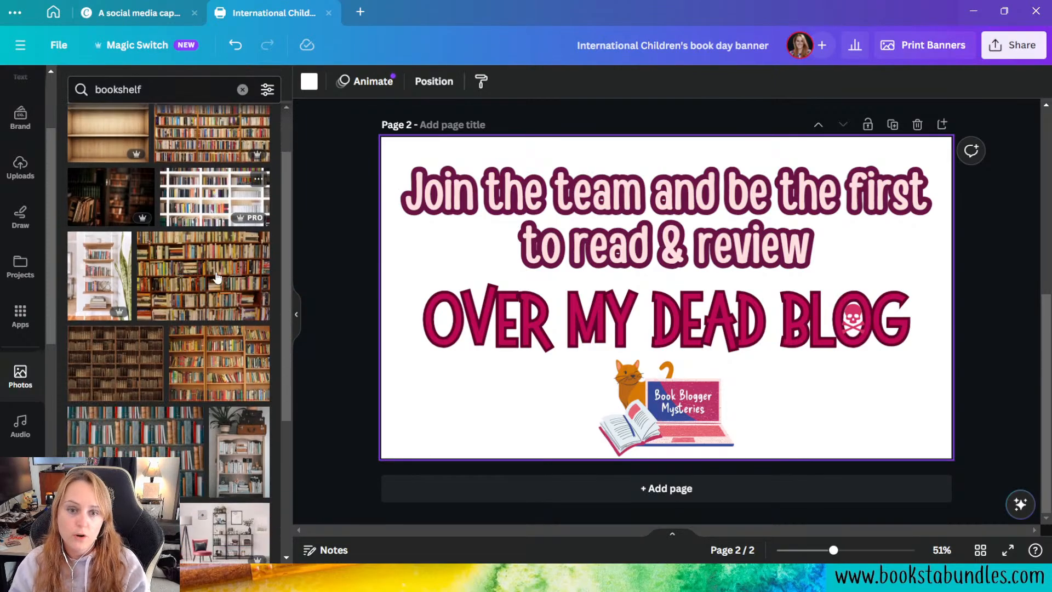
scroll(218, 277, down, 5)
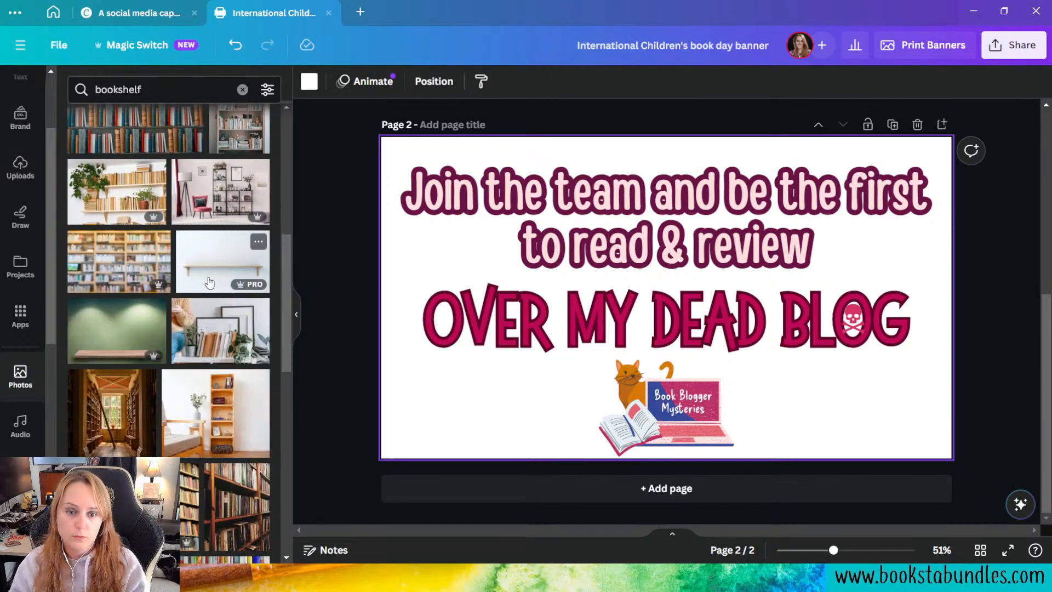
scroll(210, 283, down, 1)
scroll(208, 283, down, 10)
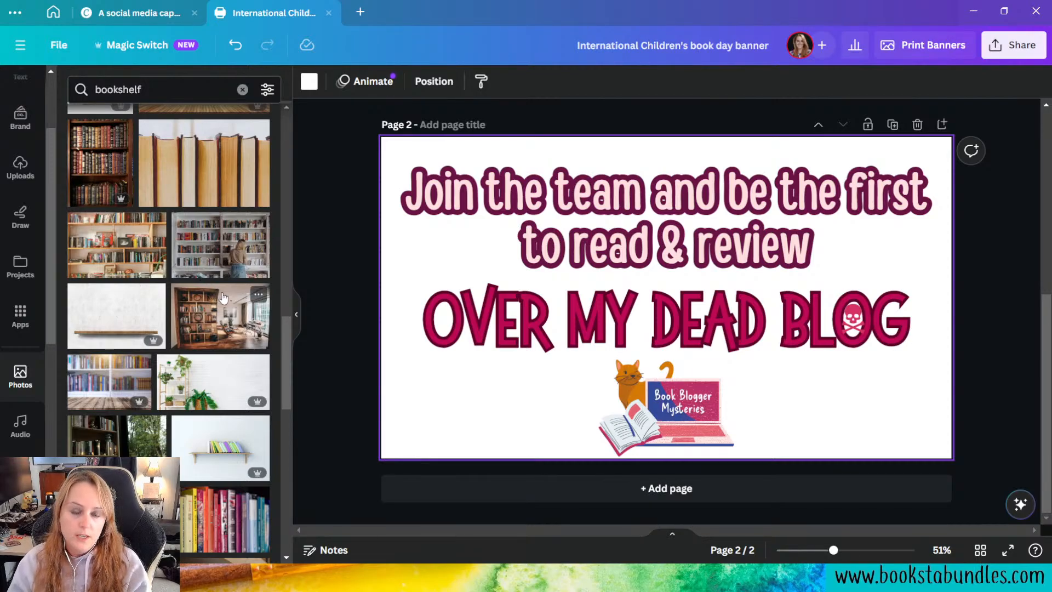
Step: Find and open the Magic Media app in the apps catalogue and check its video generation section
click(22, 318)
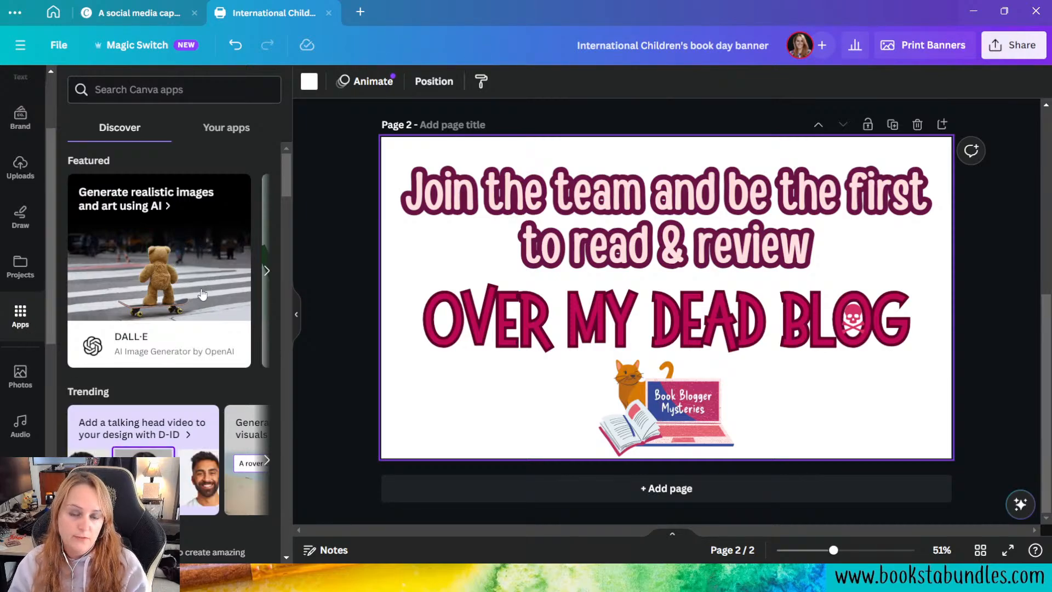
scroll(203, 294, down, 3)
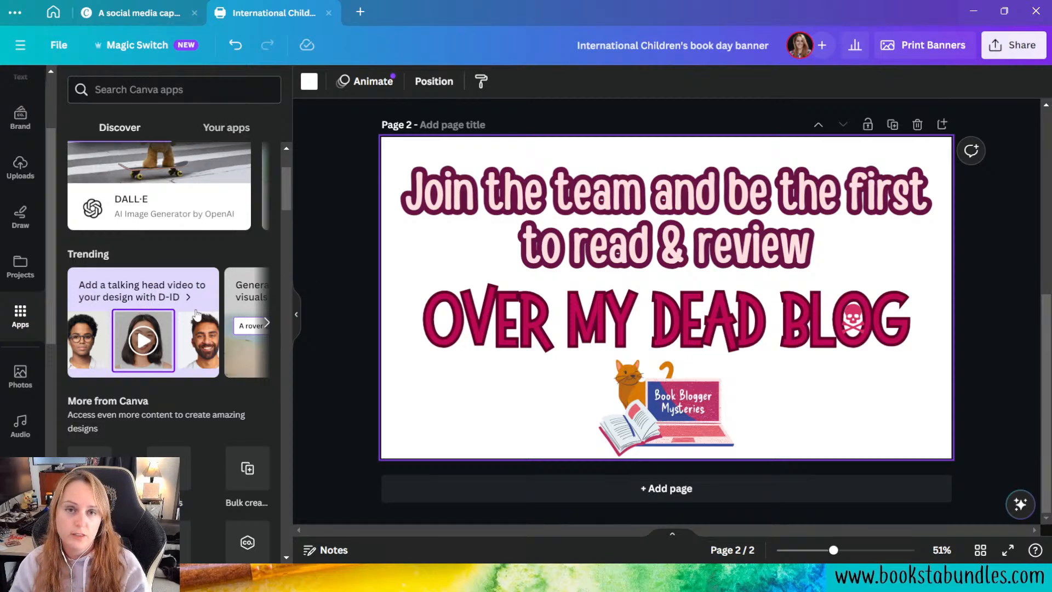
scroll(196, 314, down, 9)
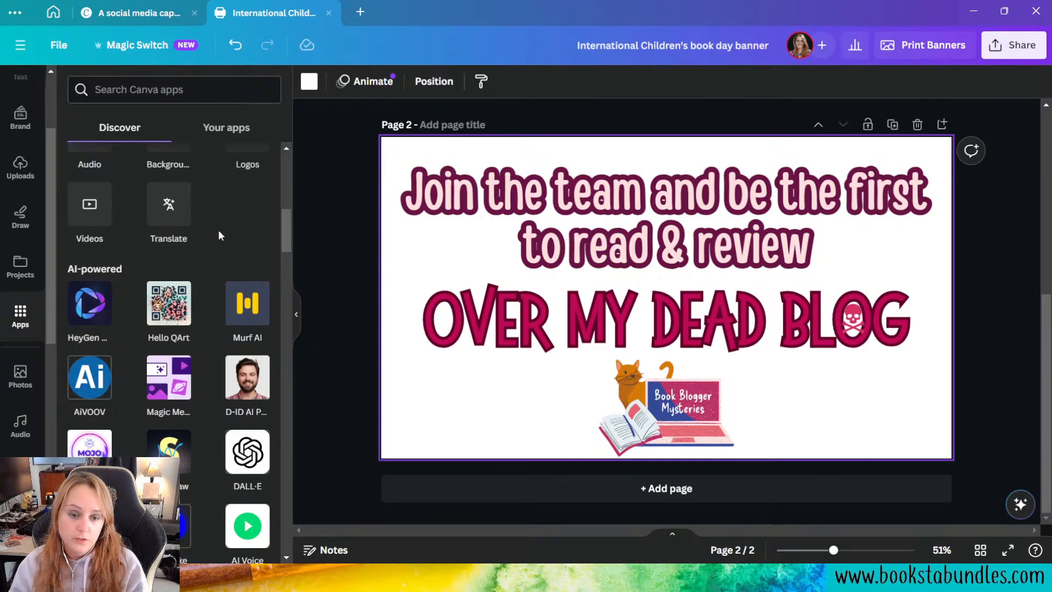
scroll(219, 233, down, 4)
scroll(218, 237, down, 3)
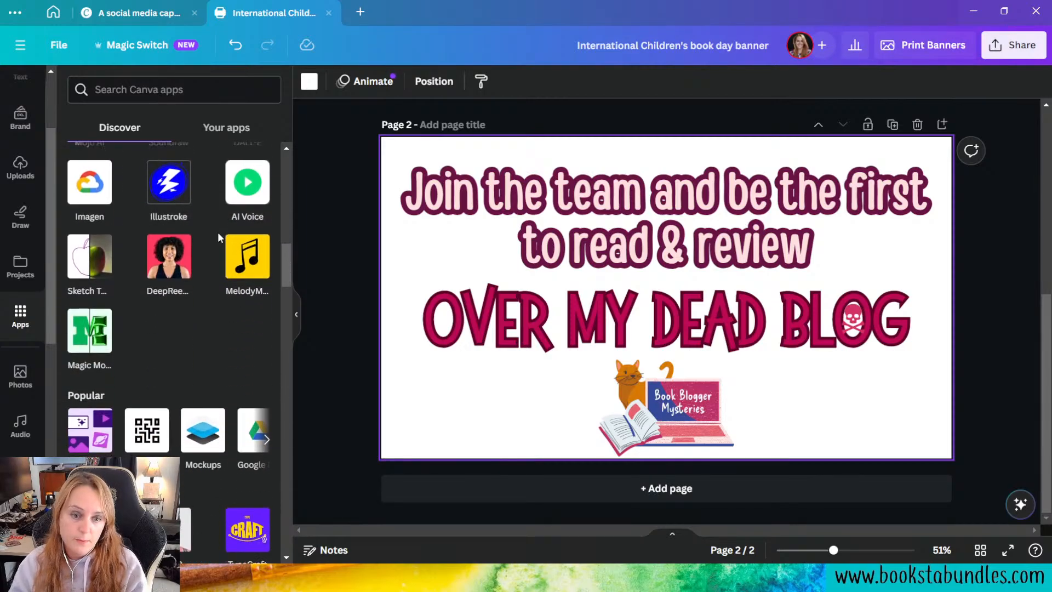
scroll(218, 235, down, 3)
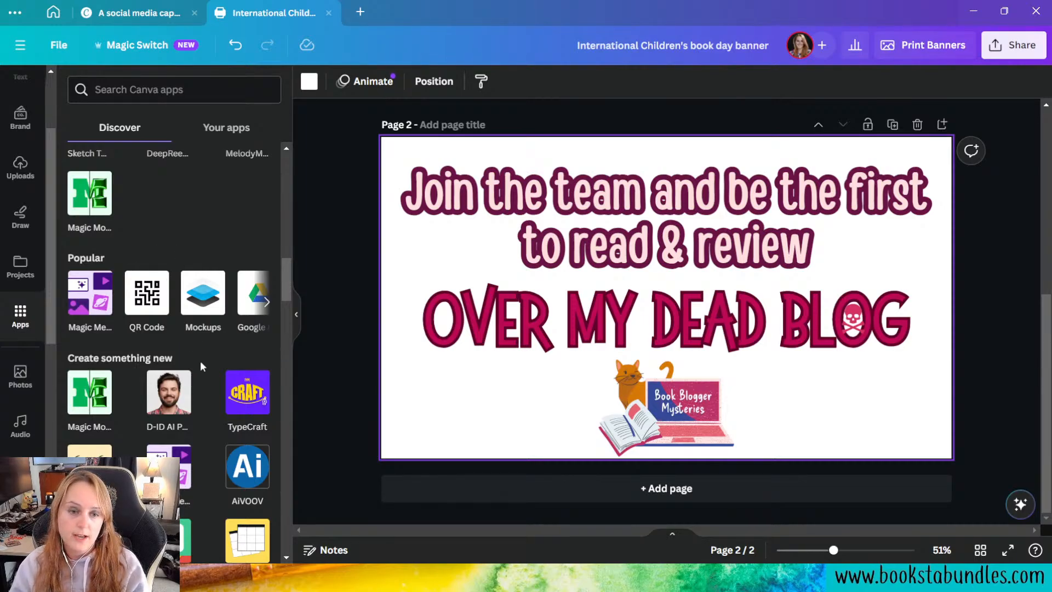
click(92, 314)
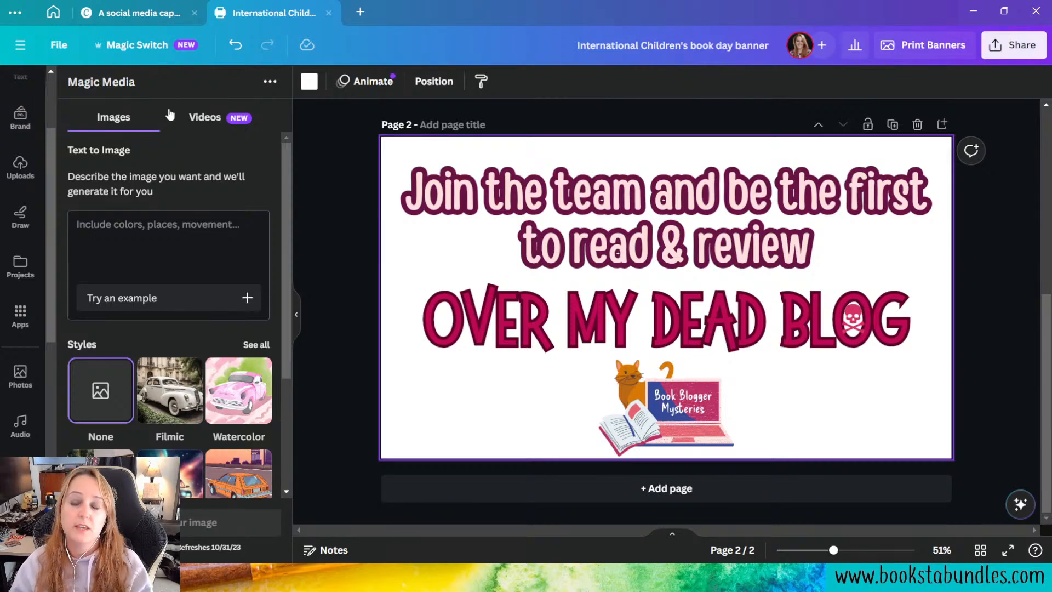
click(204, 120)
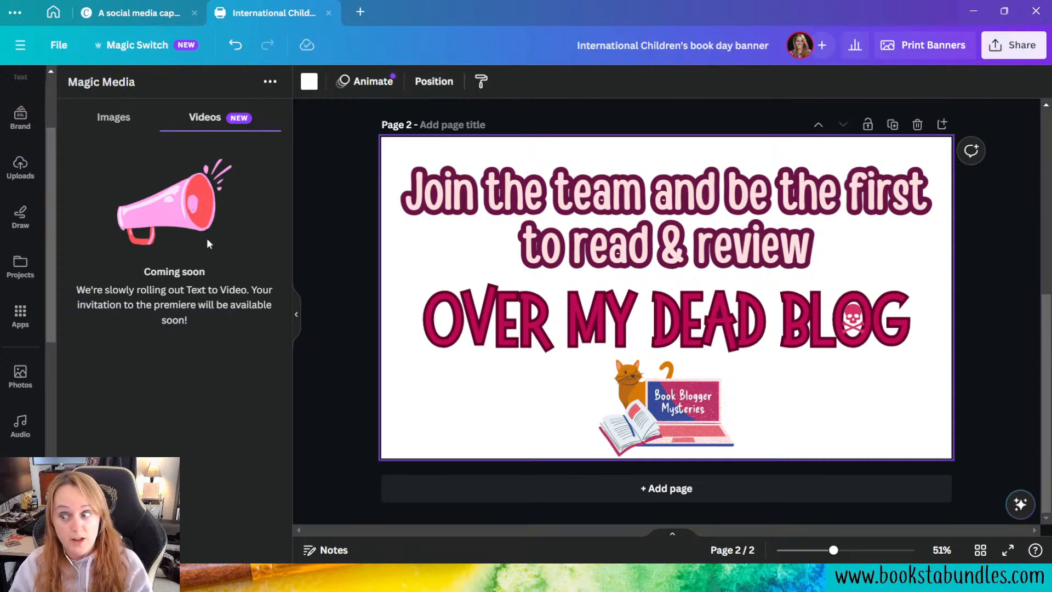
click(111, 117)
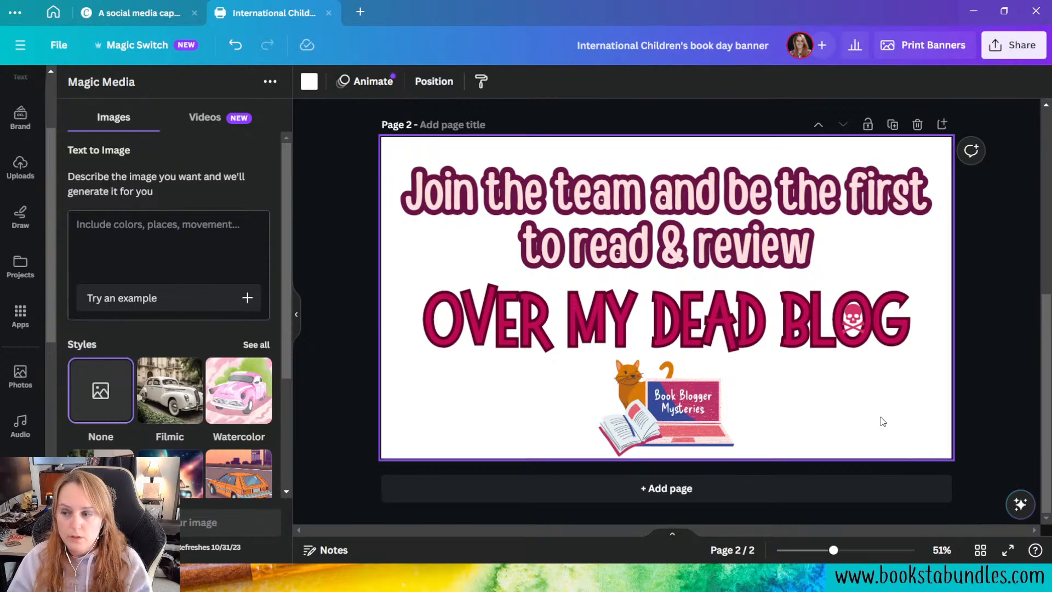
Step: Enter the text-to-image prompt "A magenta background with purple flying books."
click(233, 246)
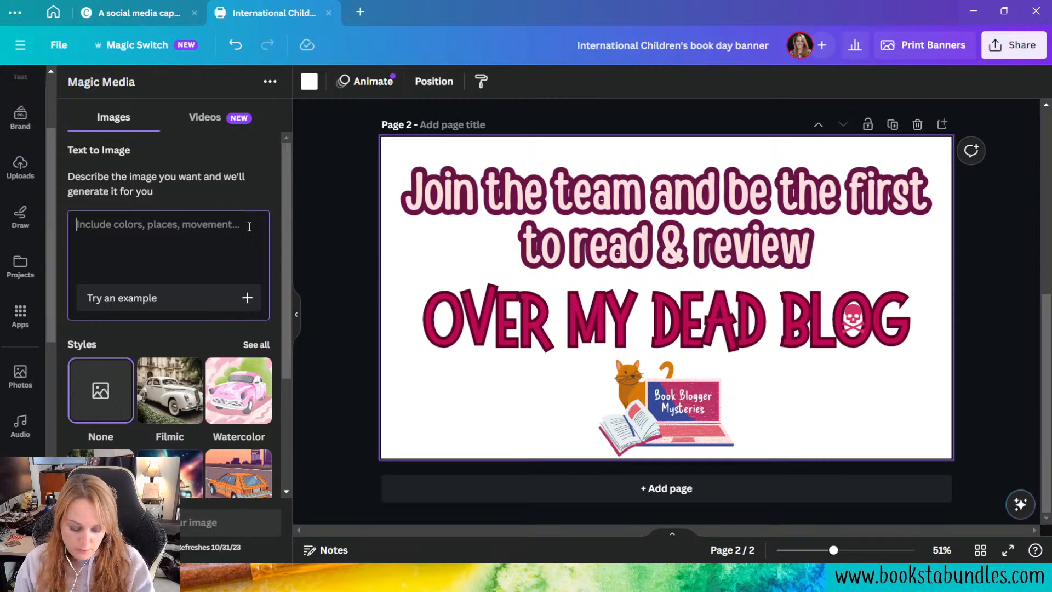
text(A)
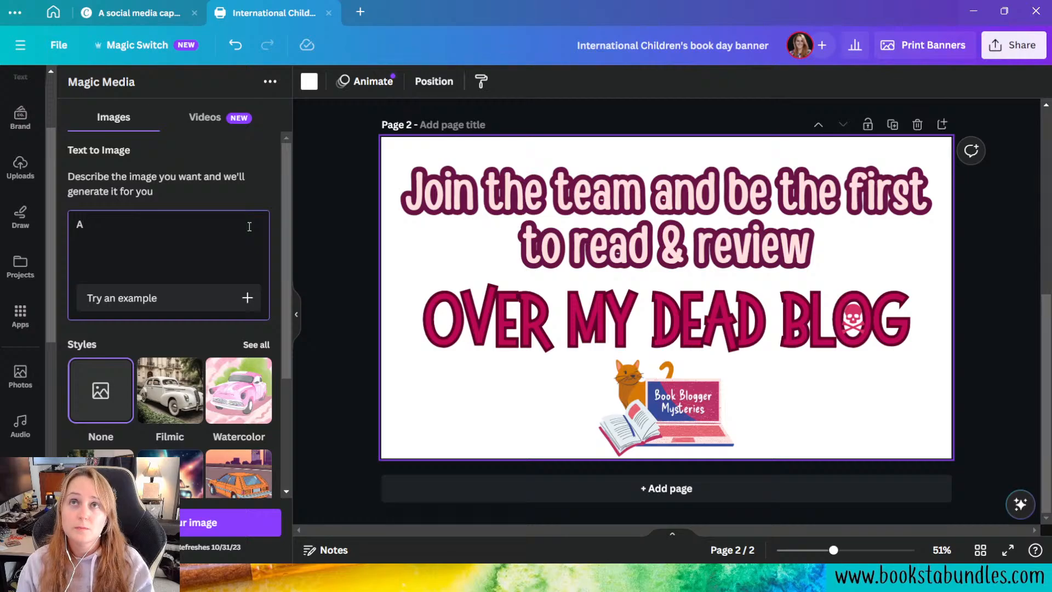
text(ma)
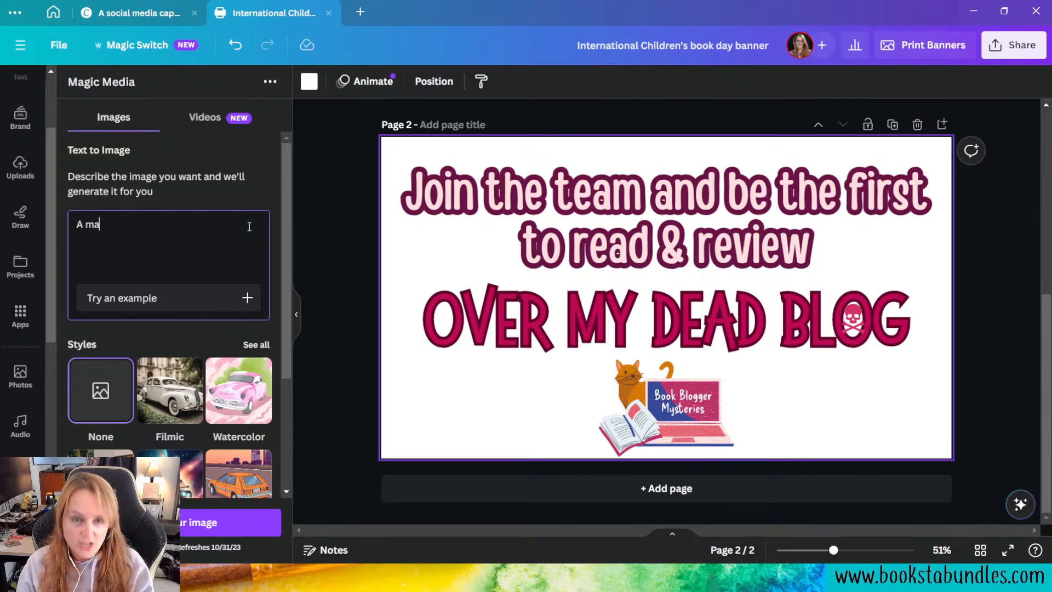
text(genta bac)
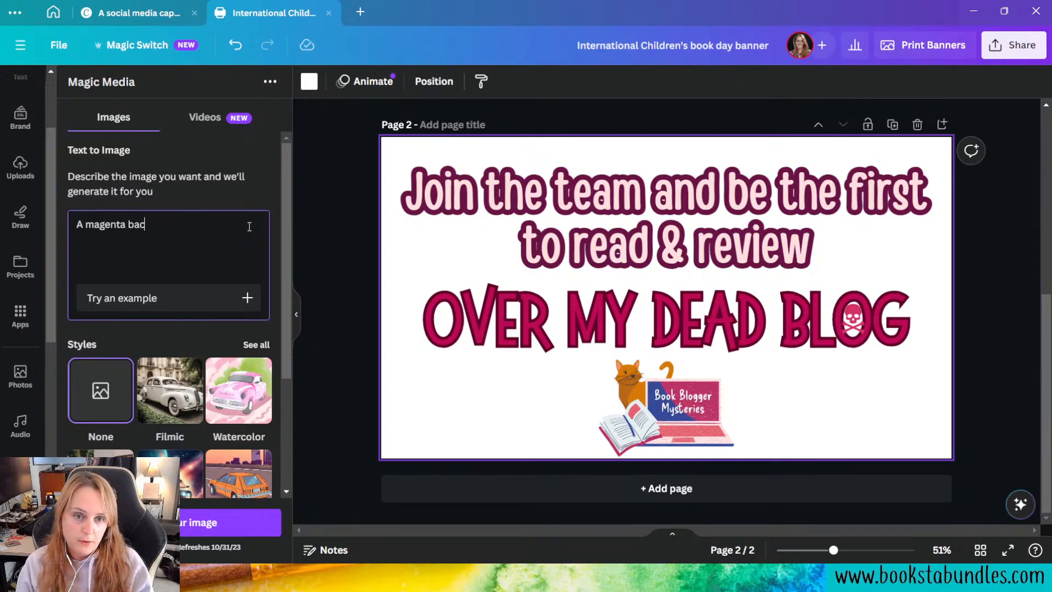
text(kgroudn)
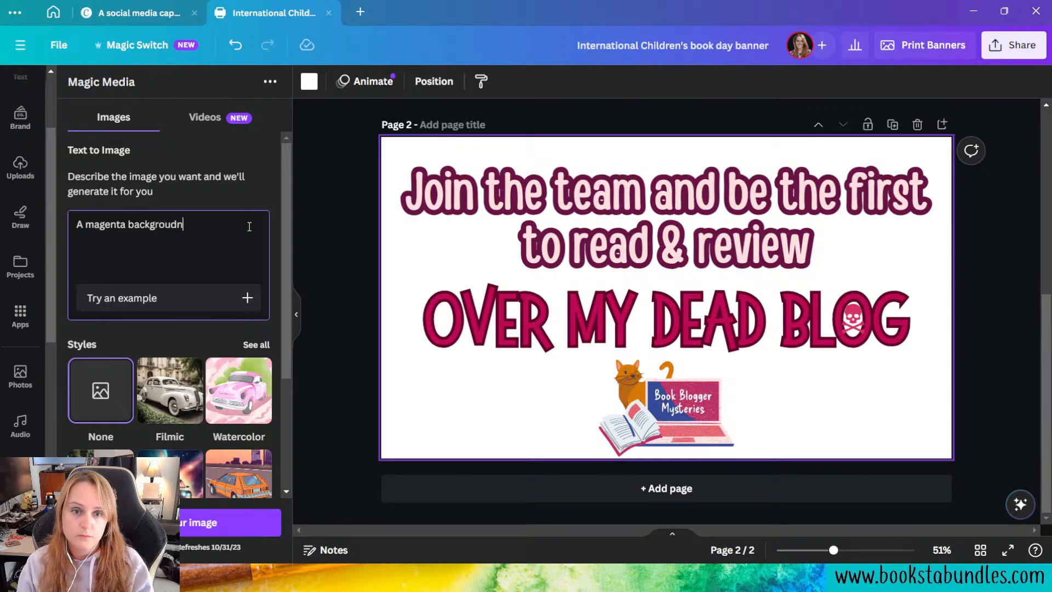
key(BackSpace)
key(BackSpace)
text(nd with)
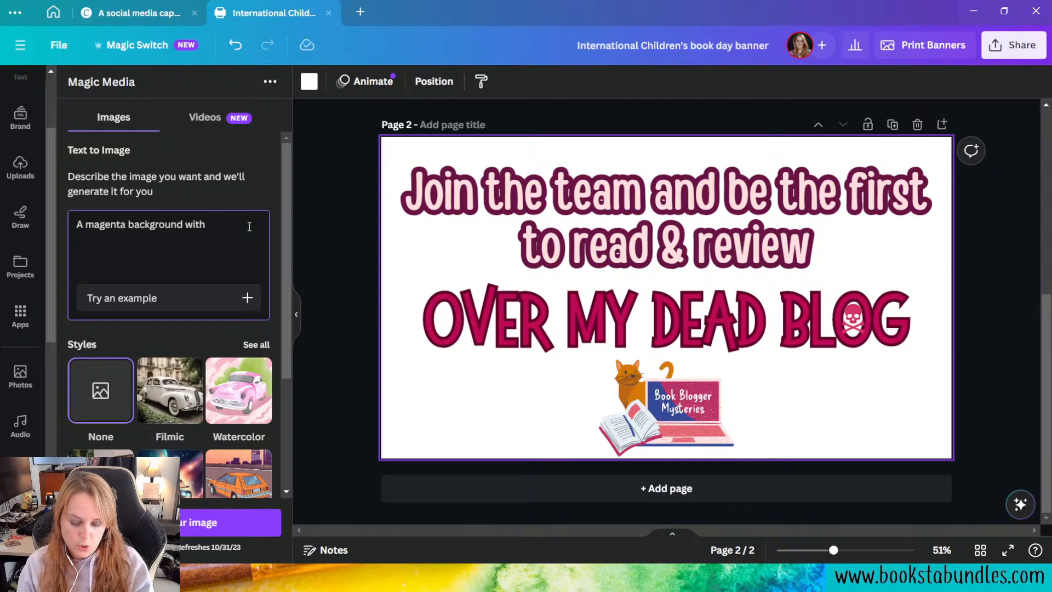
text( ur)
text(urple)
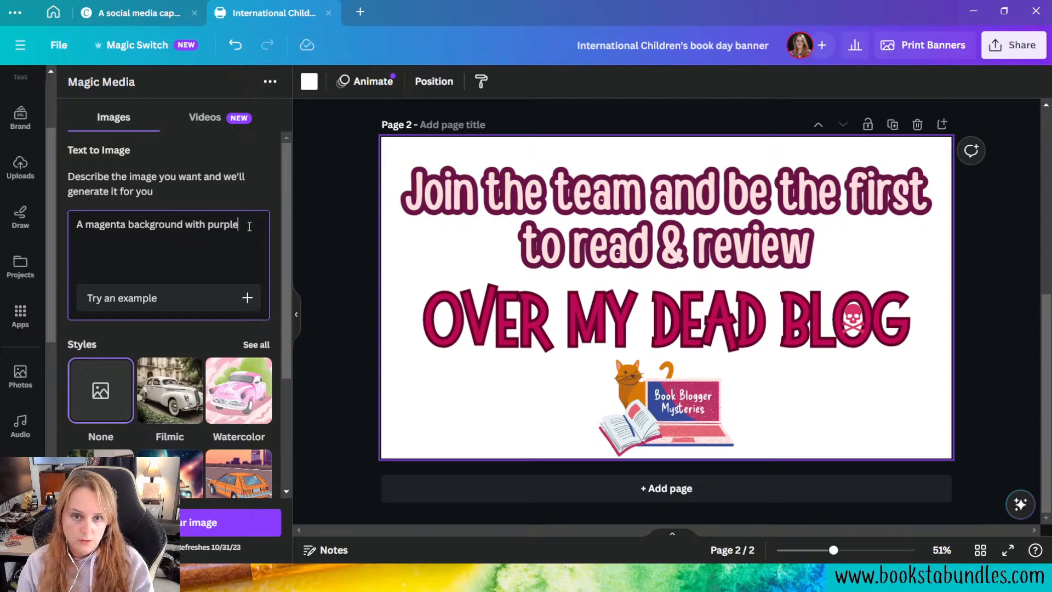
text( sflying books.)
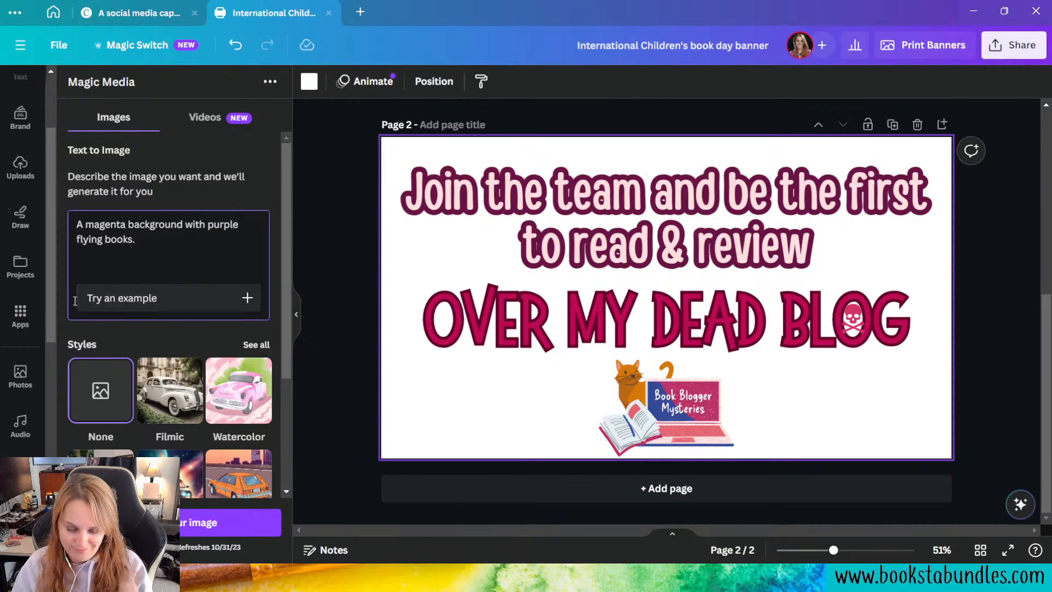
Step: Review the full range of image styles and choose the 3D digital art style for the generated image
scroll(75, 301, down, 1)
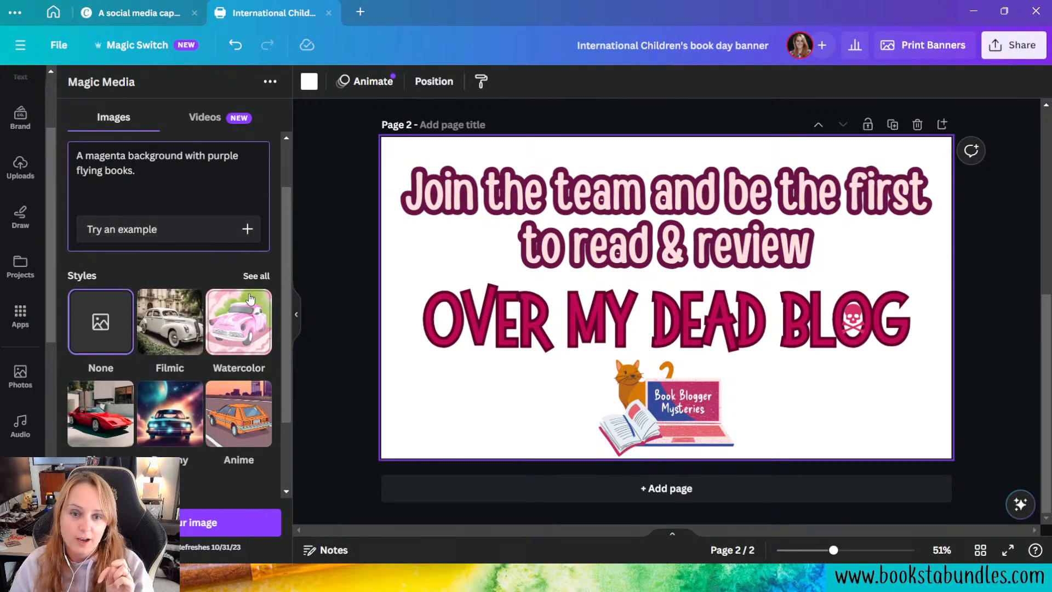
click(256, 277)
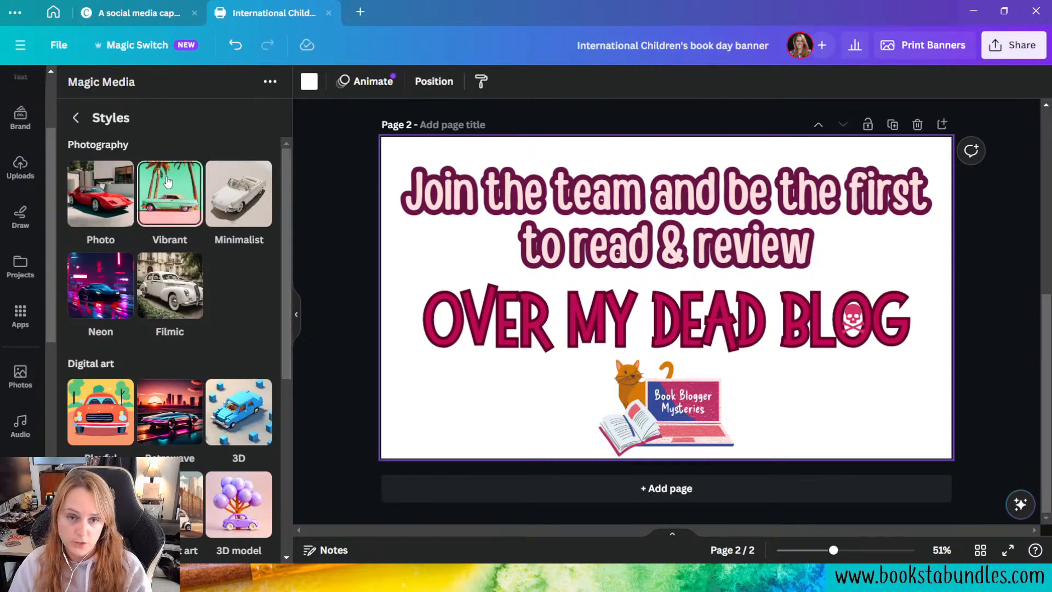
scroll(191, 274, down, 3)
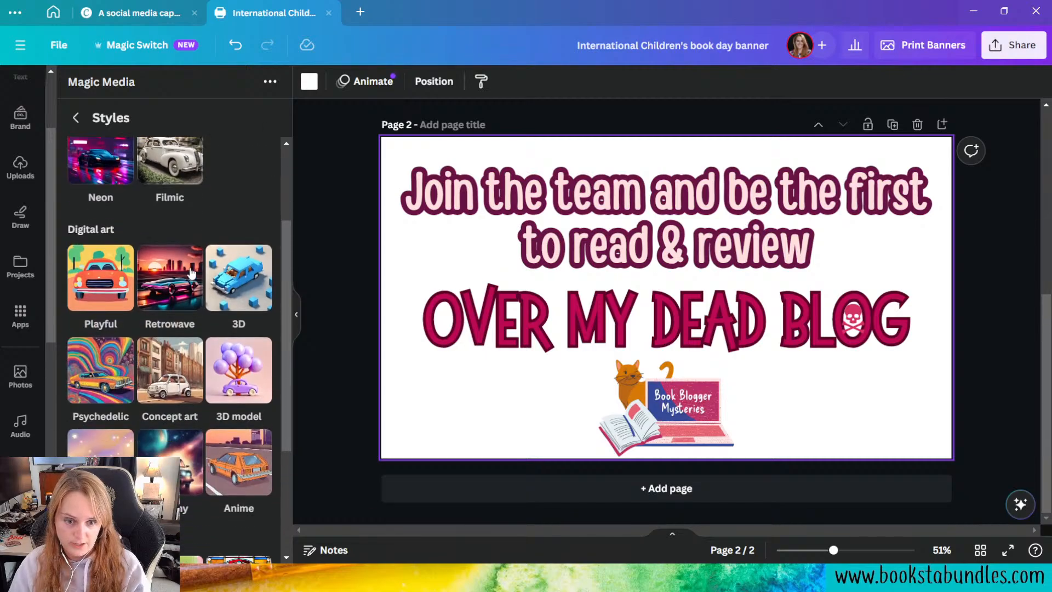
scroll(190, 274, down, 2)
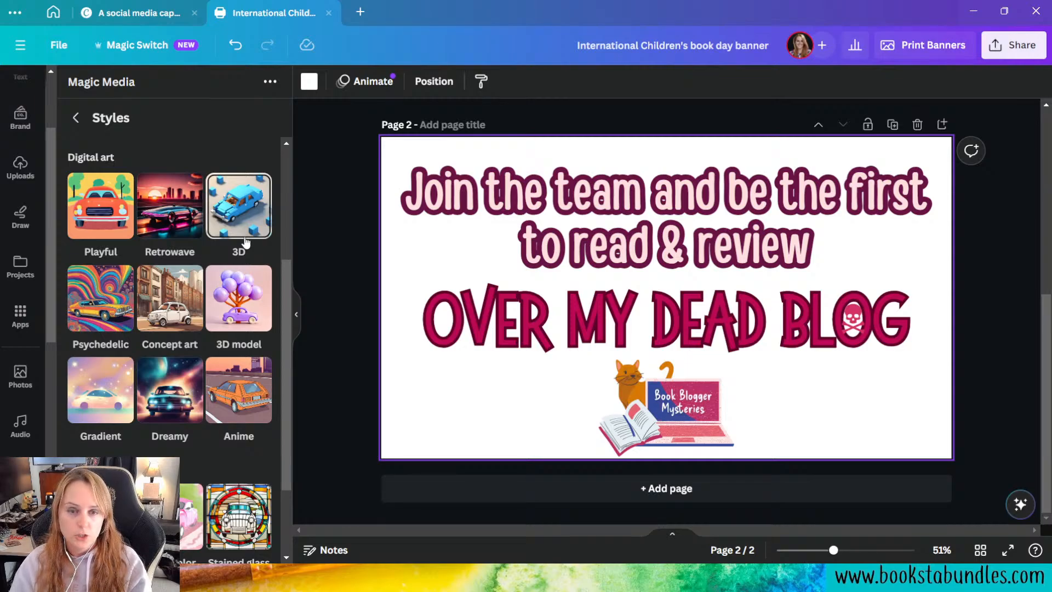
scroll(245, 242, up, 4)
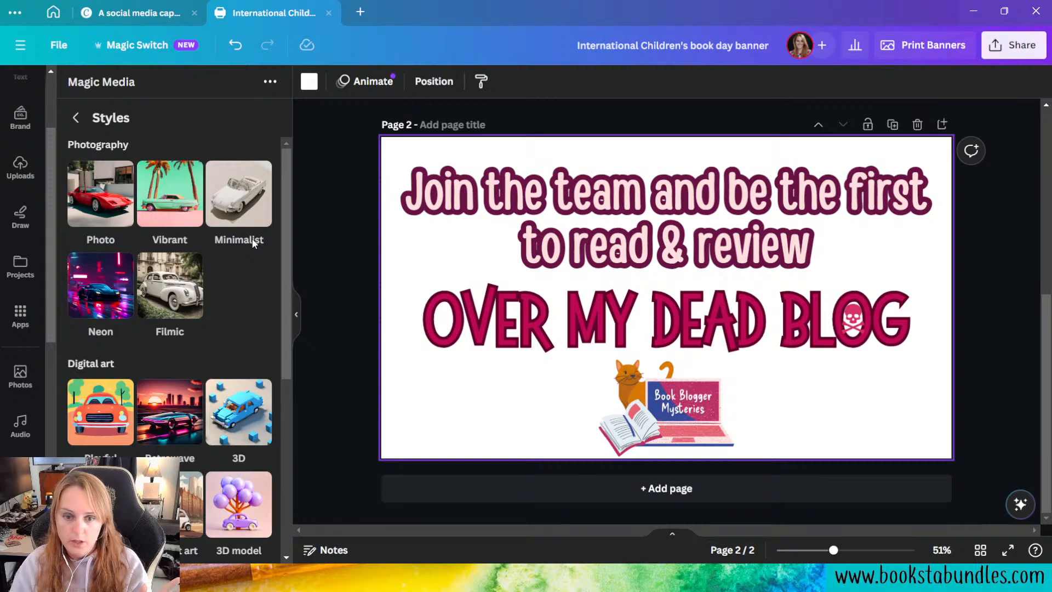
scroll(254, 243, down, 3)
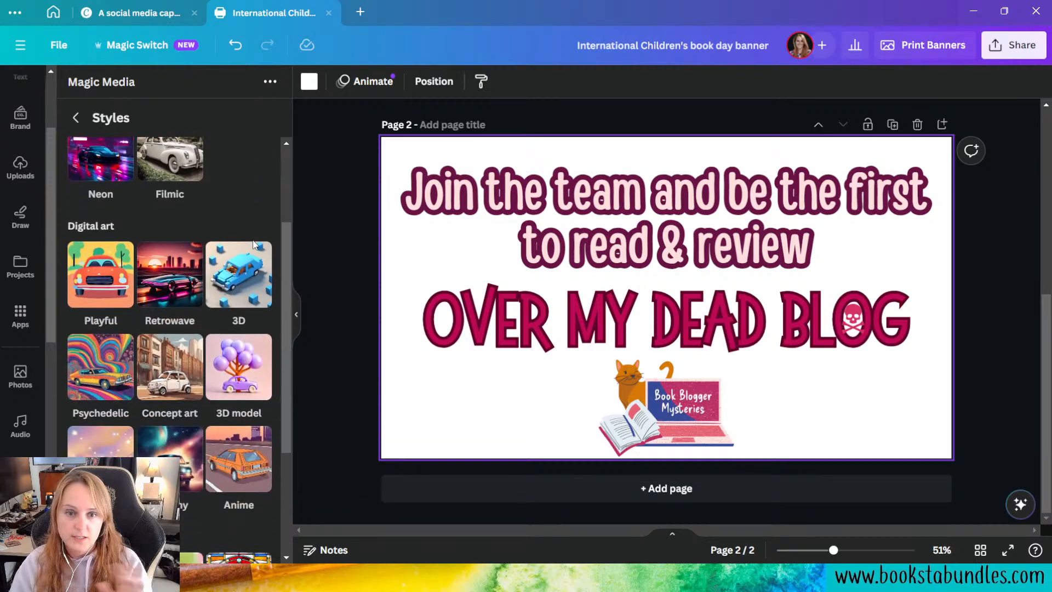
click(252, 281)
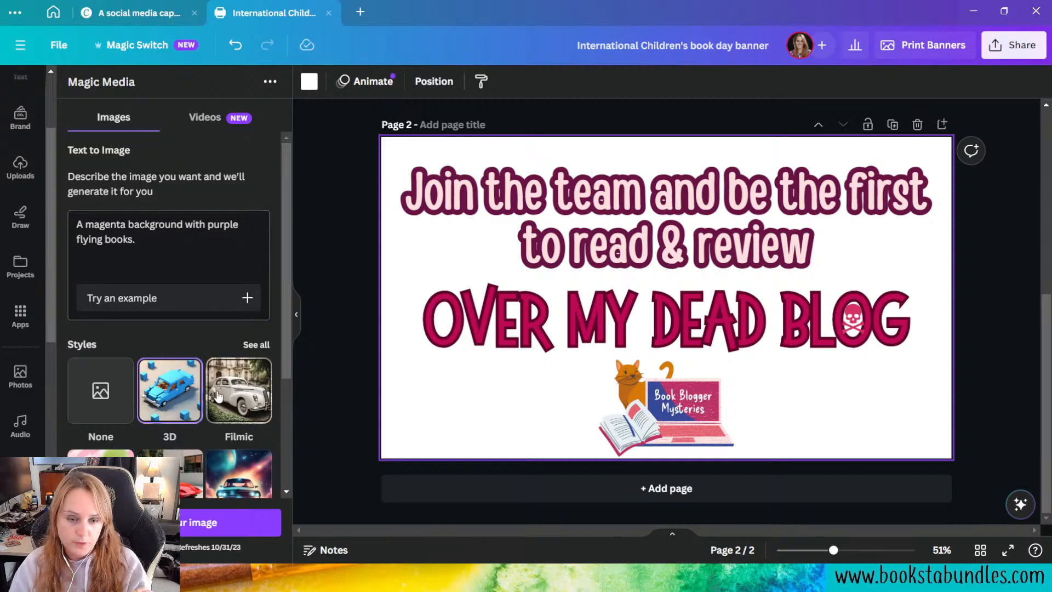
Step: Generate the images in Landscape aspect ratio and add the one with tall book stacks and scattered purple books to page 2
scroll(181, 350, down, 3)
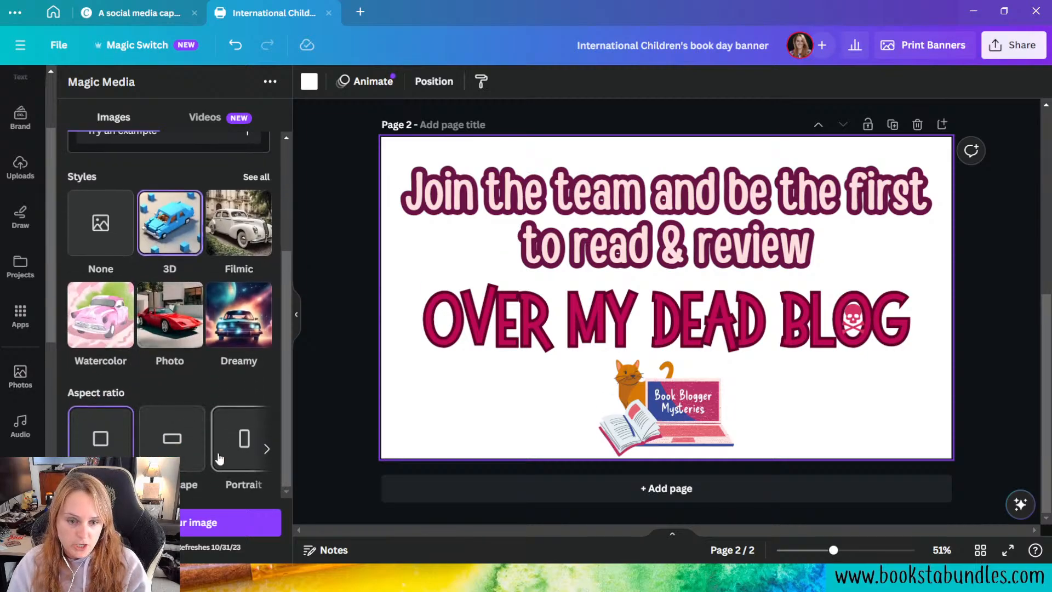
click(264, 450)
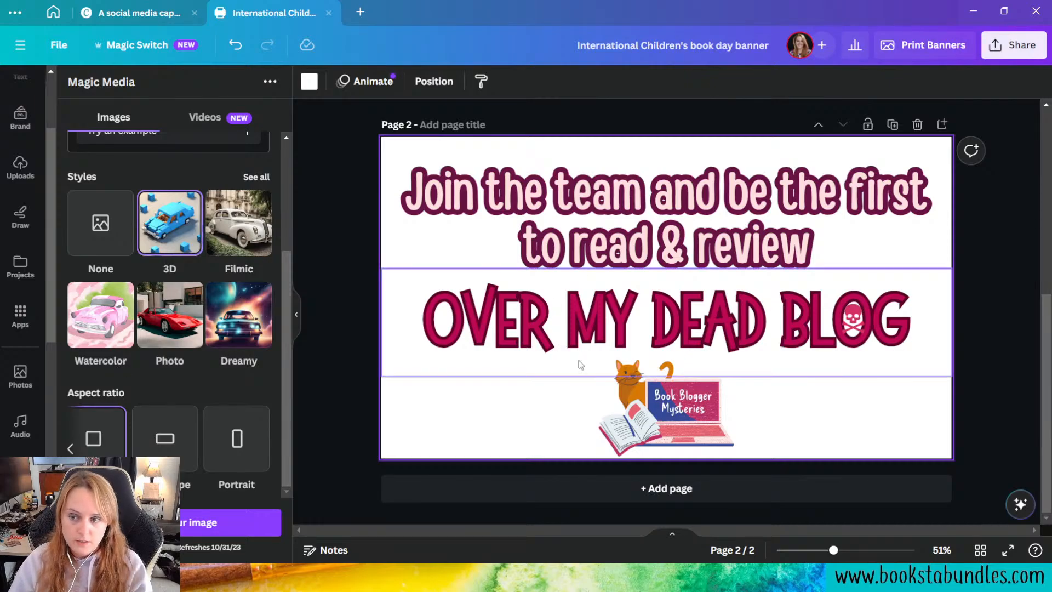
click(165, 439)
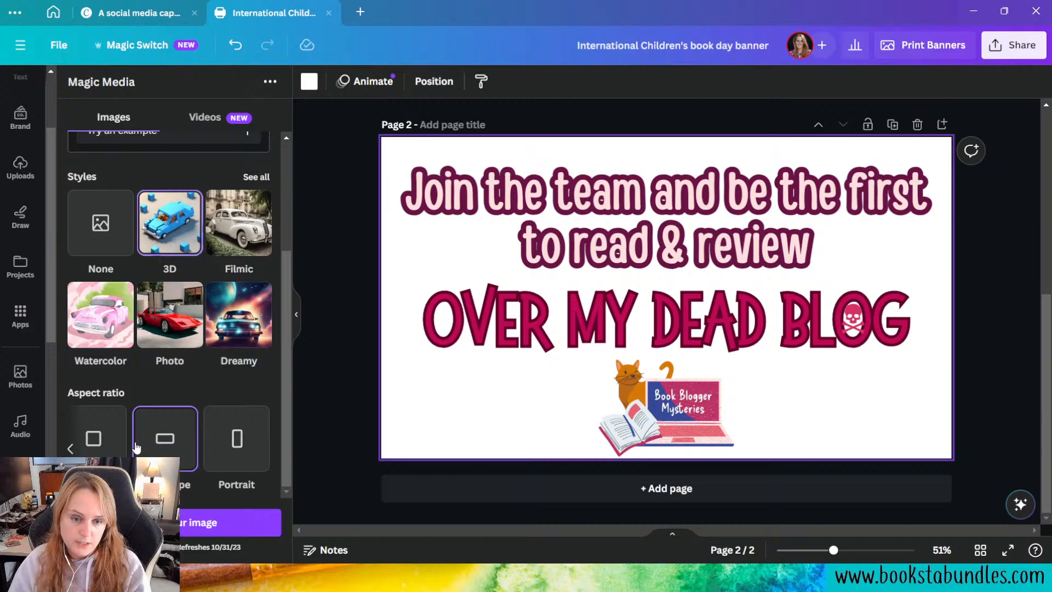
click(222, 535)
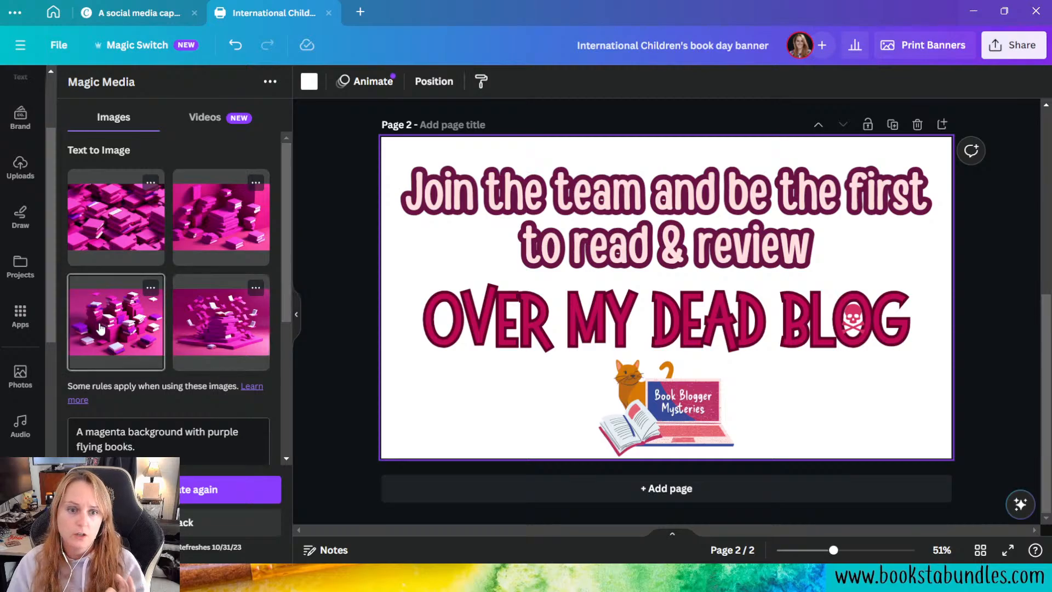
click(103, 327)
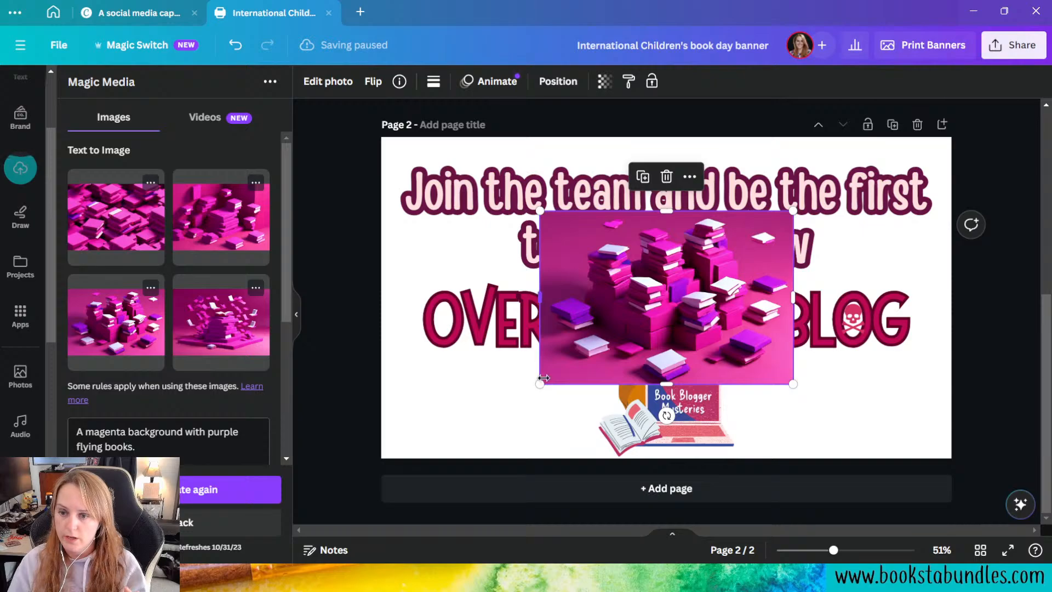
Step: Enlarge the generated book-stacks image on page 2 and move it over the middle of the banner
drag(544, 379, 427, 440)
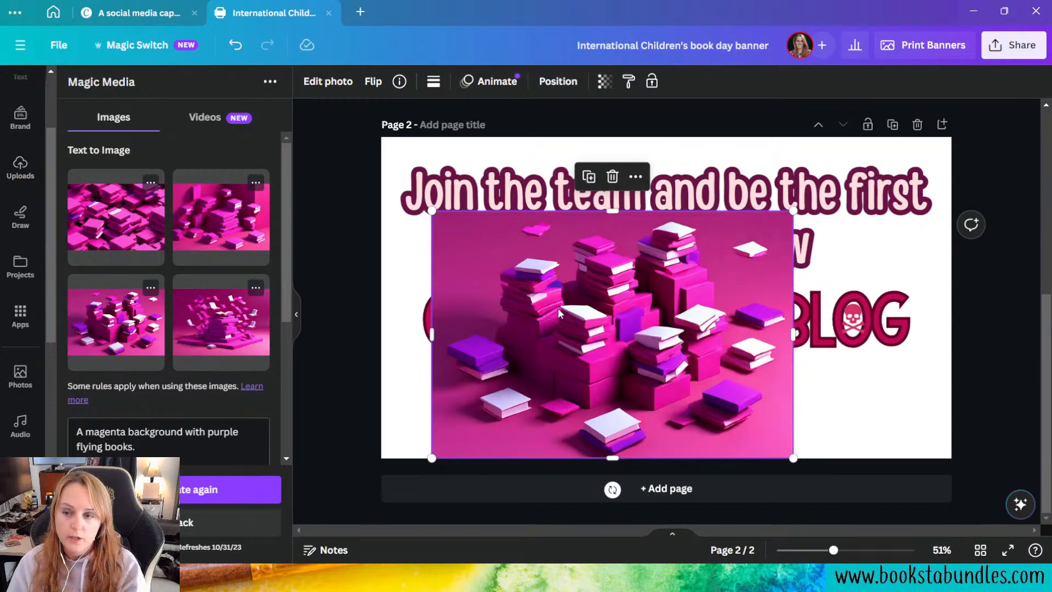
drag(498, 357, 557, 314)
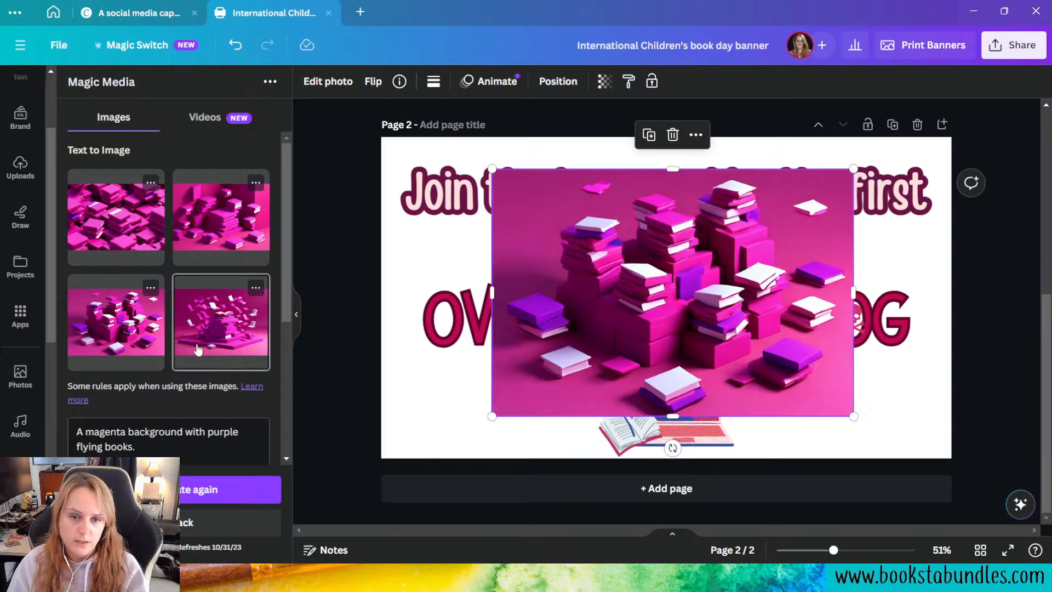
Step: Switch the image style to Watercolor and generate the images again from the same prompt
scroll(198, 349, down, 3)
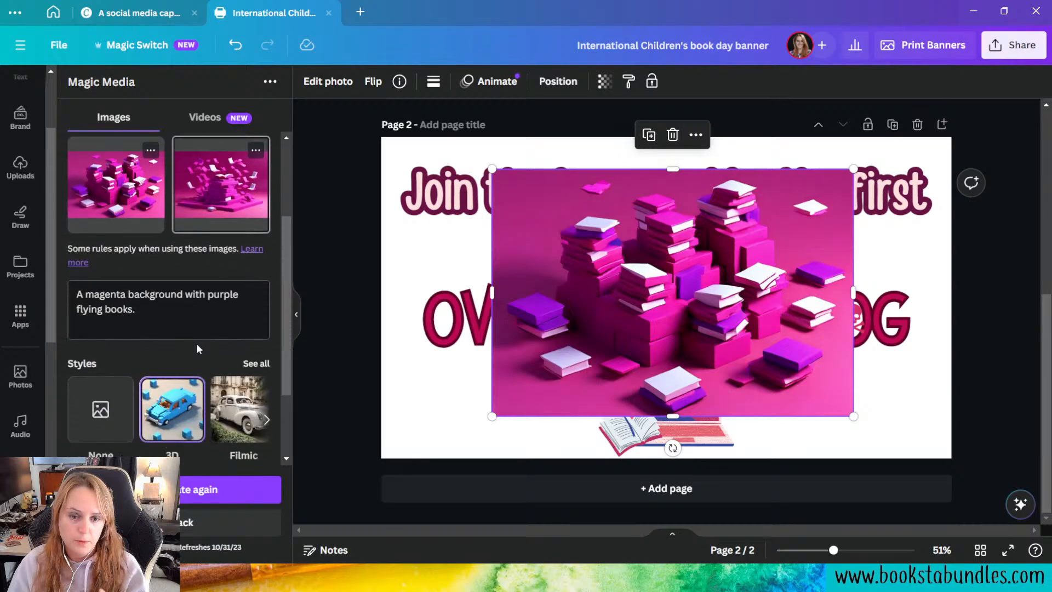
scroll(230, 263, up, 3)
scroll(229, 281, down, 3)
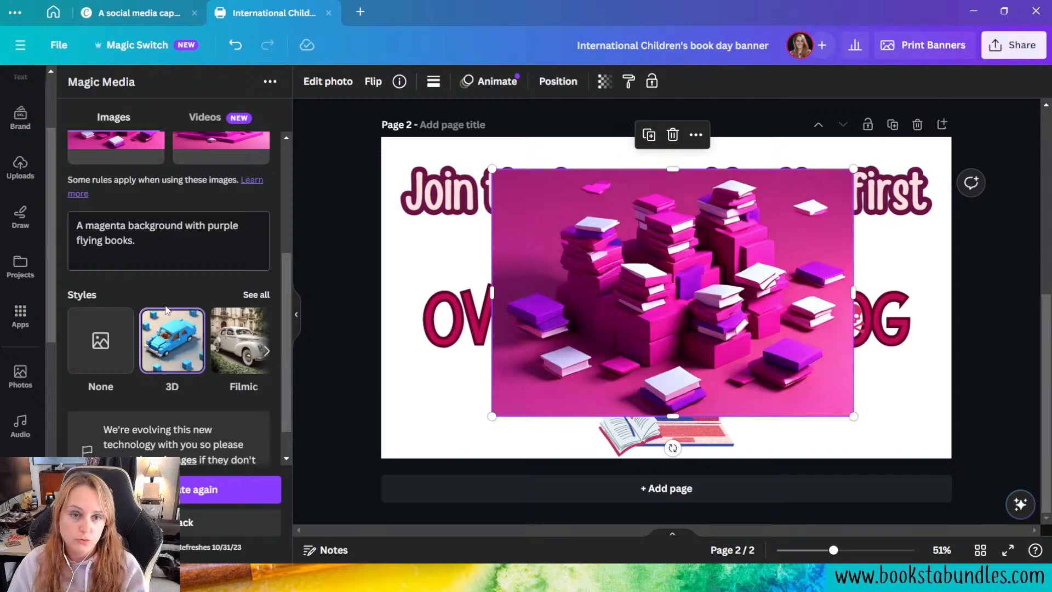
click(255, 295)
scroll(248, 314, down, 5)
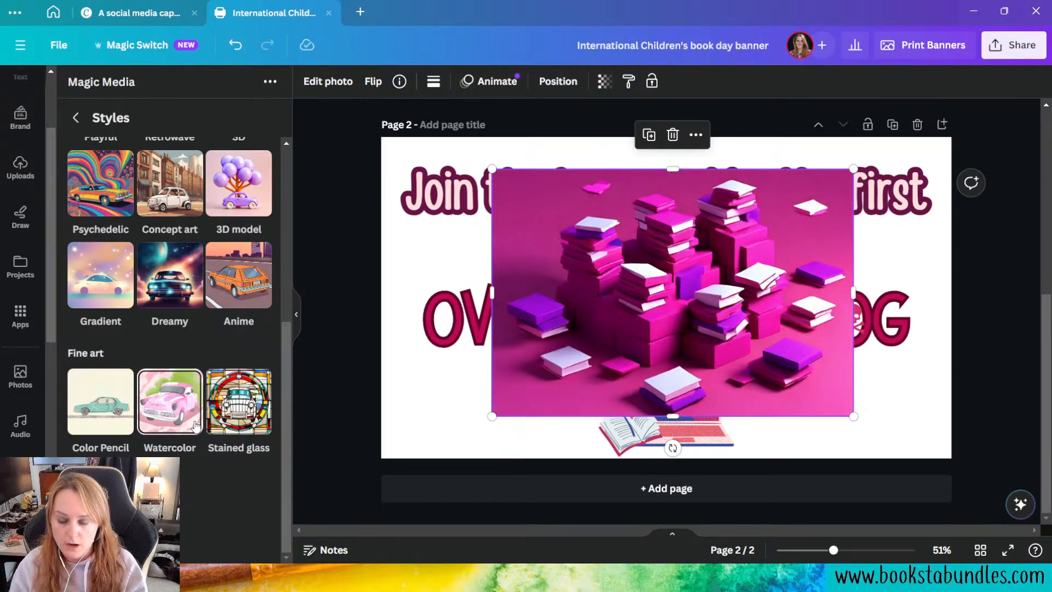
click(161, 425)
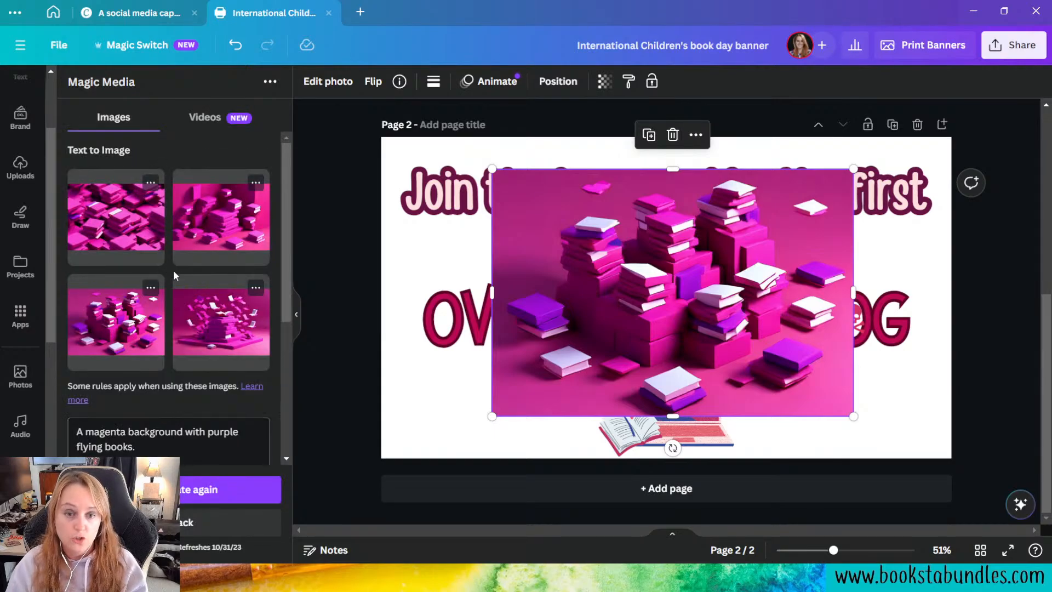
scroll(206, 311, down, 3)
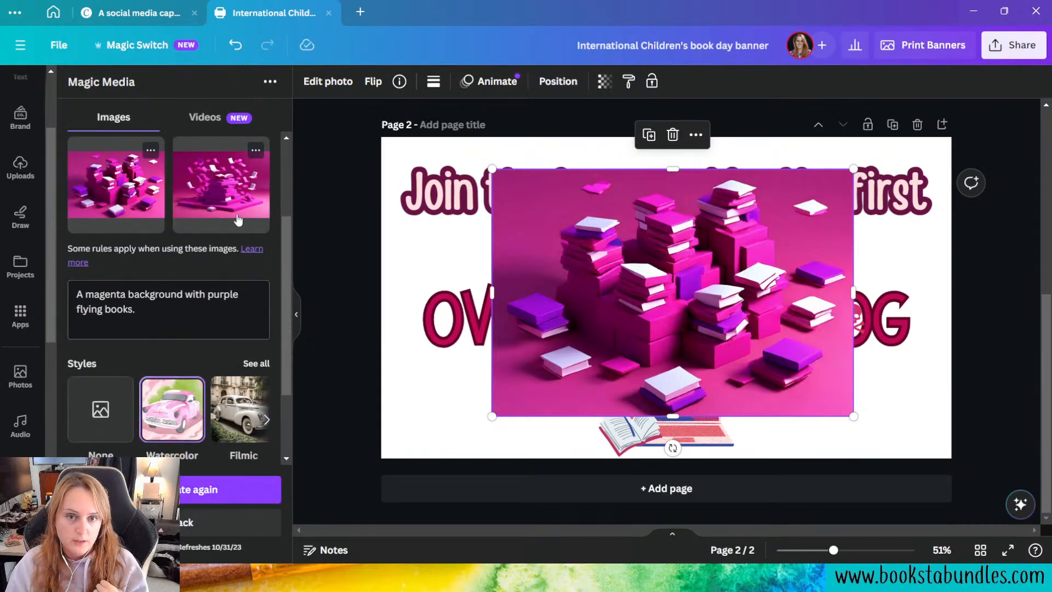
scroll(236, 390, up, 3)
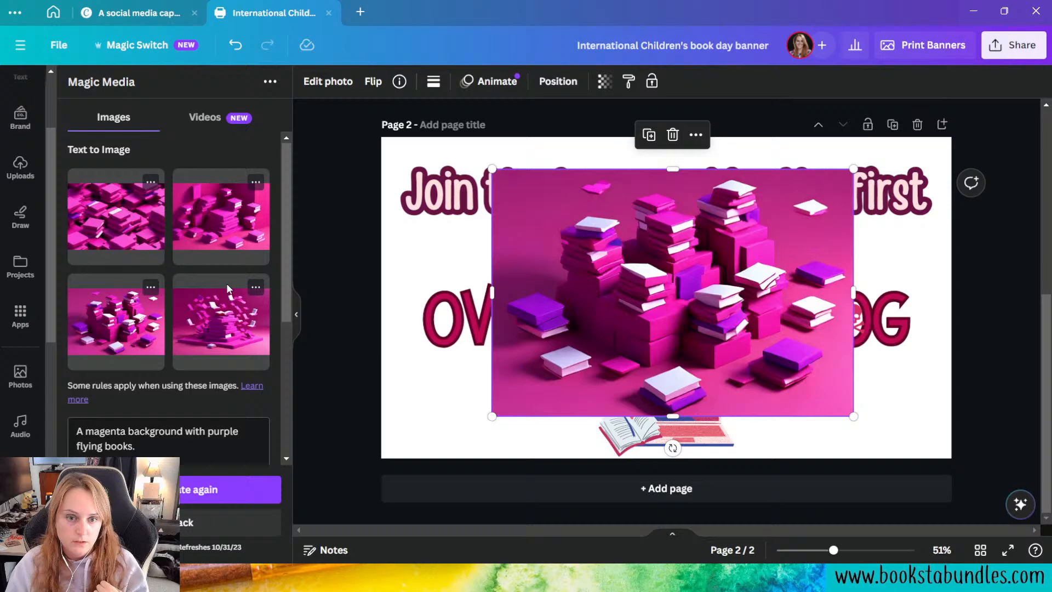
click(183, 498)
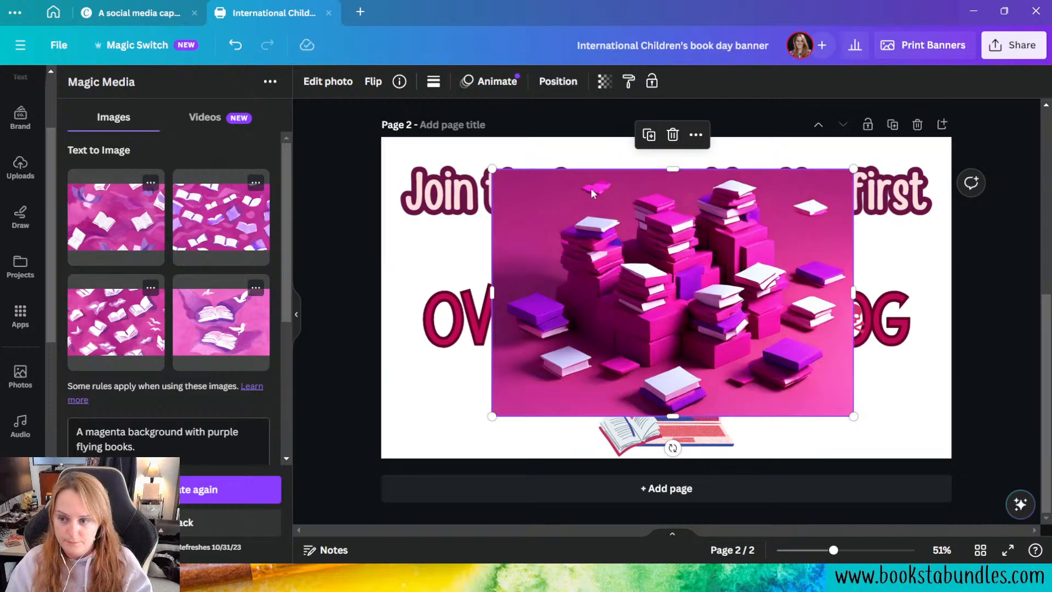
Step: Replace the book-stacks image on page 2 with two watercolor flying-books images, the sparse and the dense one, placed side by side
key(Delete)
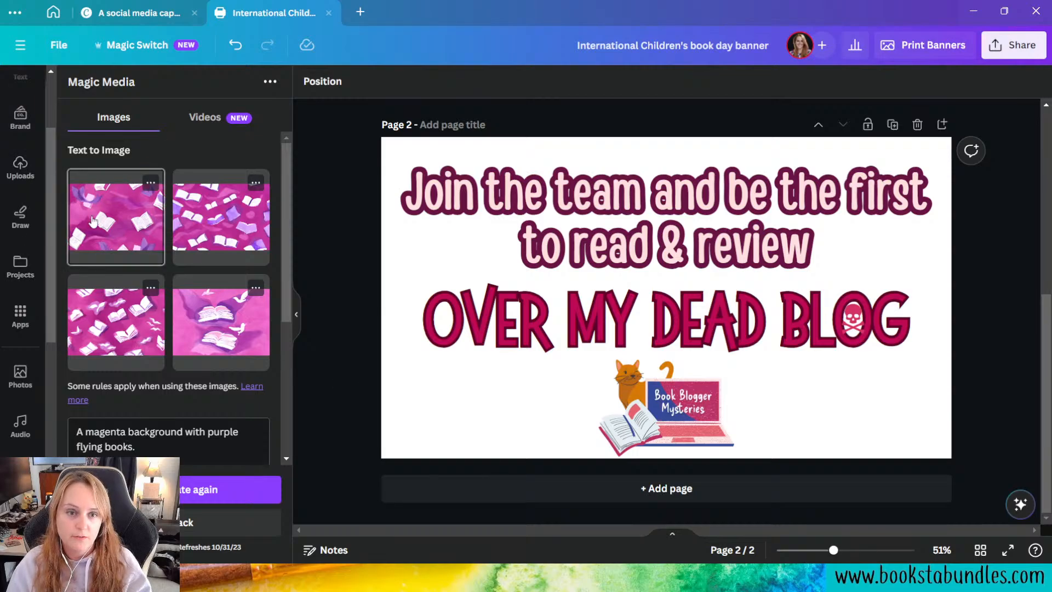
click(113, 203)
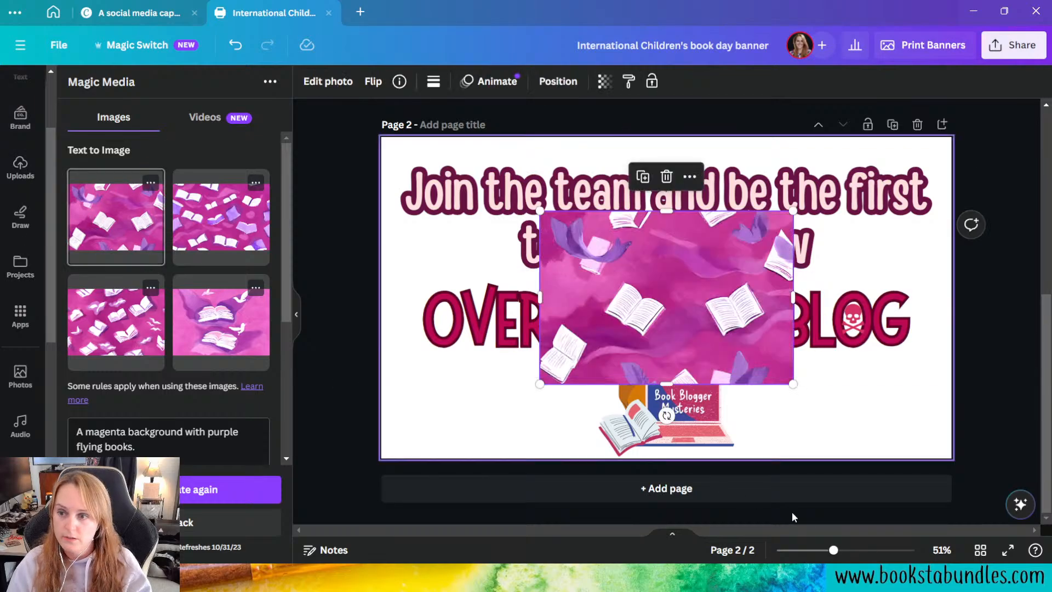
click(137, 334)
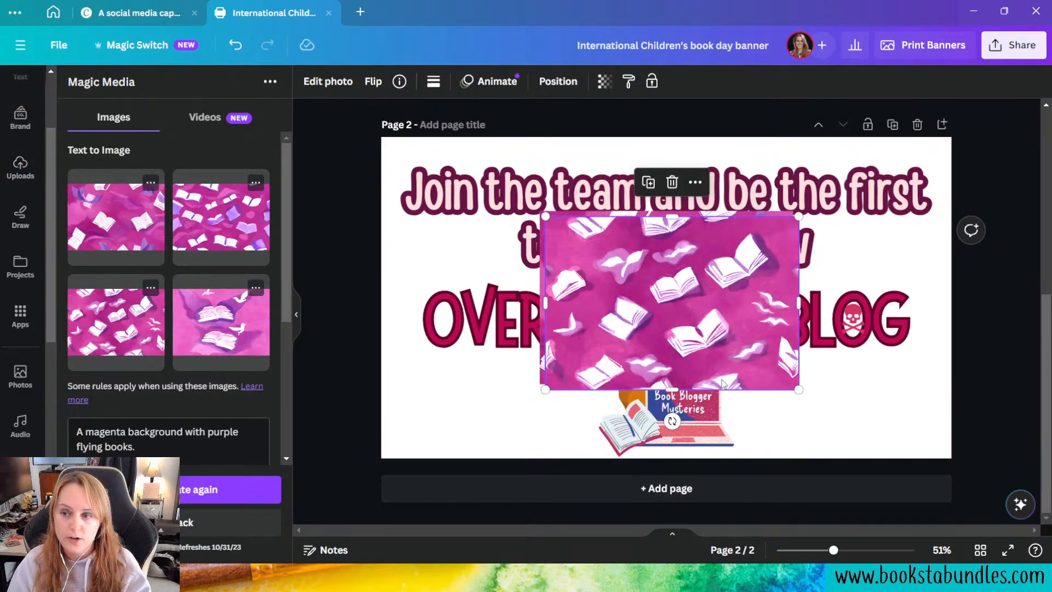
drag(653, 333, 813, 385)
drag(642, 376, 549, 368)
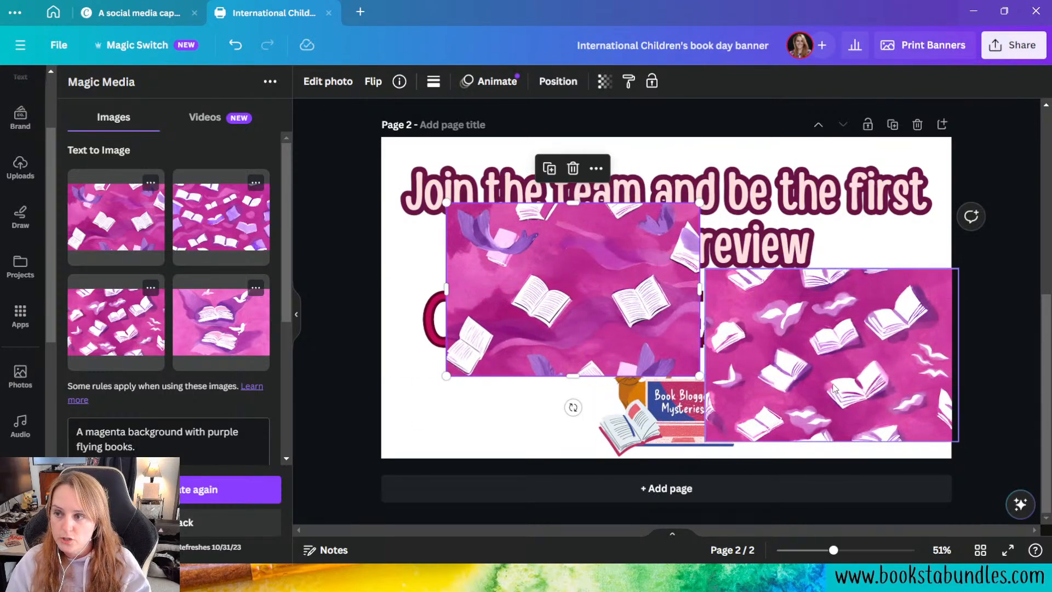
Step: Duplicate page 2 and delete the image with many small flying books from the original page 2
click(893, 125)
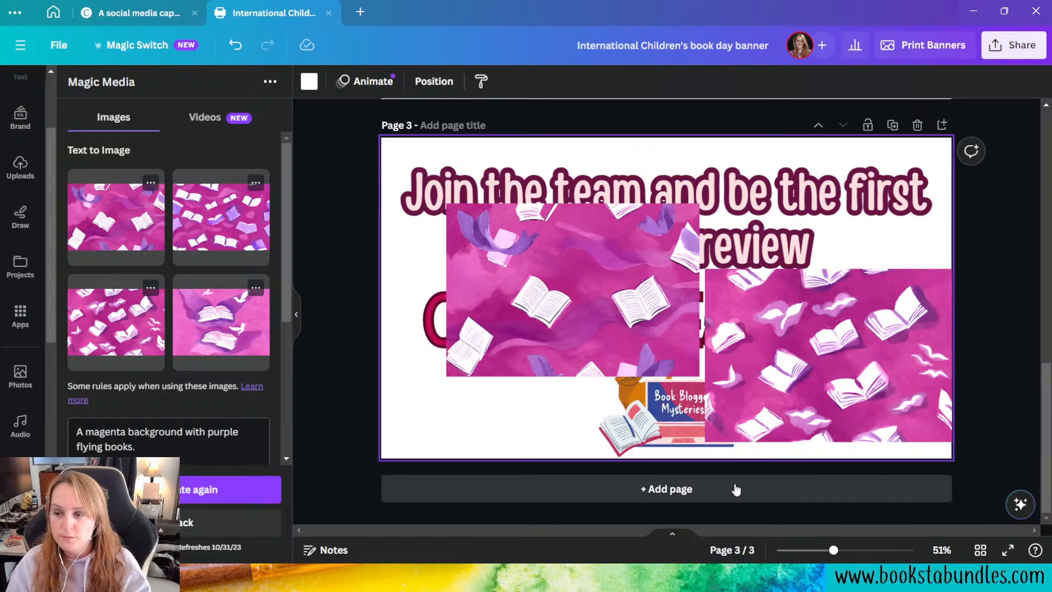
scroll(736, 489, up, 6)
scroll(822, 433, down, 4)
scroll(903, 388, up, 4)
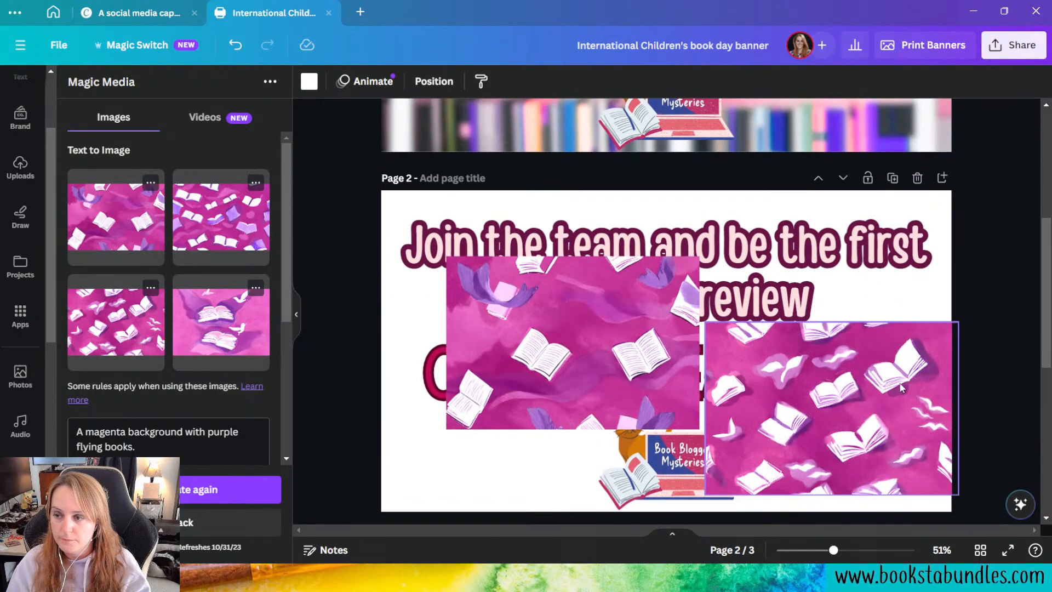
click(902, 388)
key(Delete)
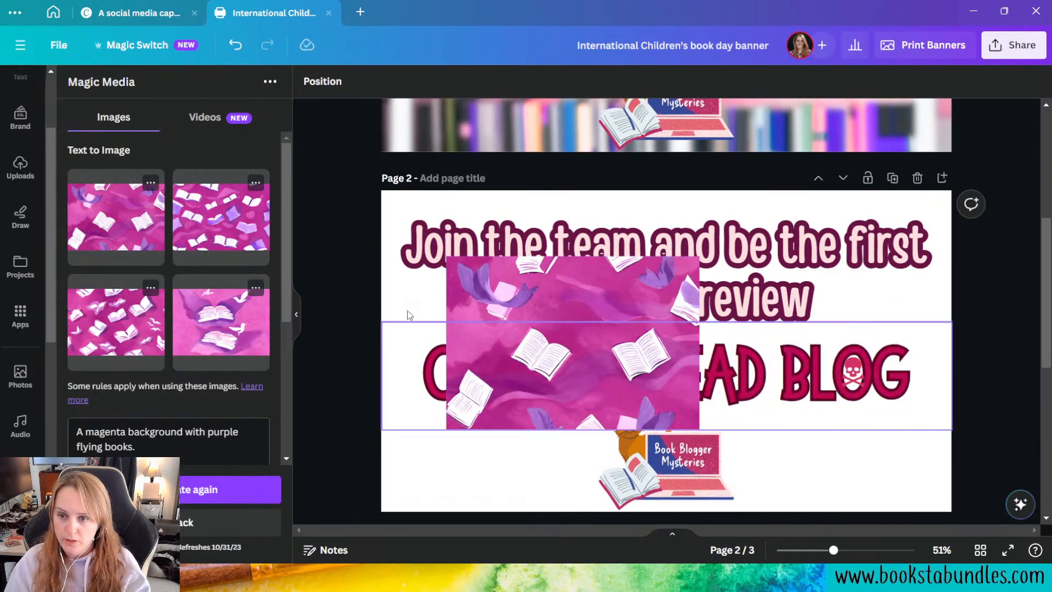
Step: Set the remaining watercolor image as page 2's background and shift it up until its lower edge meets the page's lower edge
right_click(560, 312)
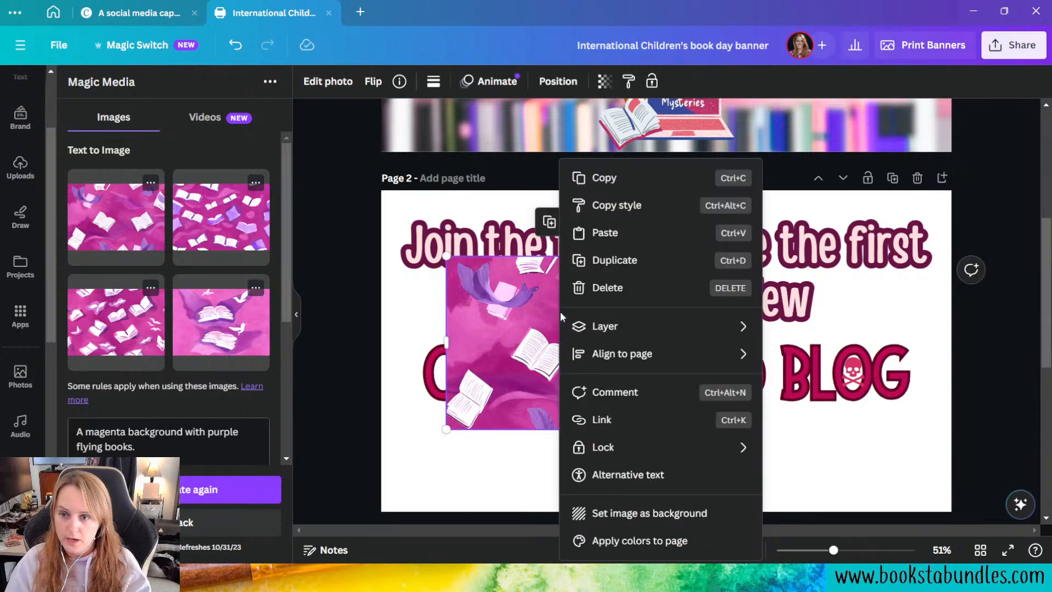
click(686, 518)
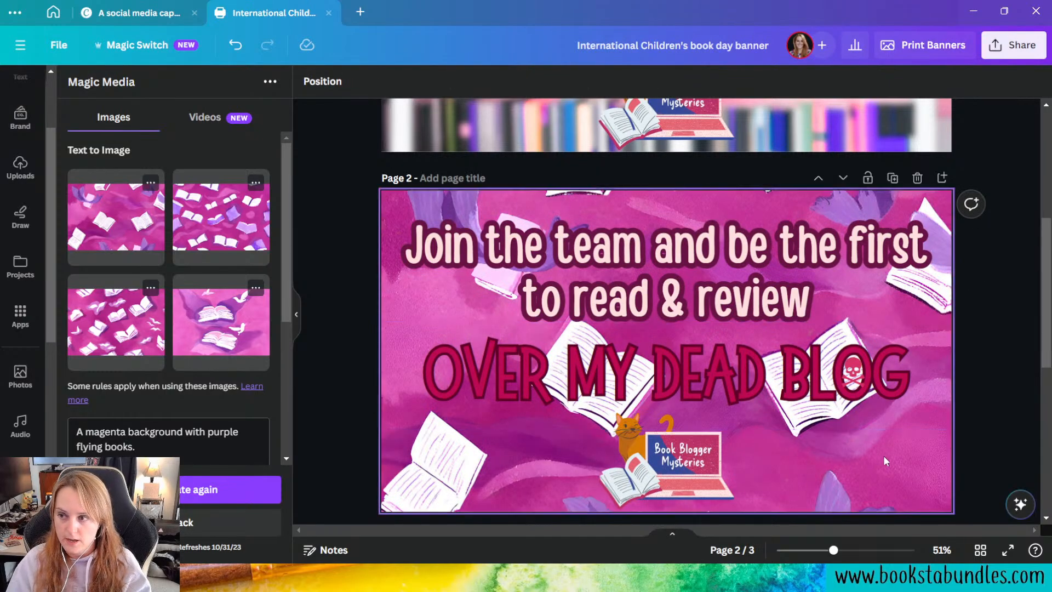
click(910, 464)
scroll(867, 455, down, 3)
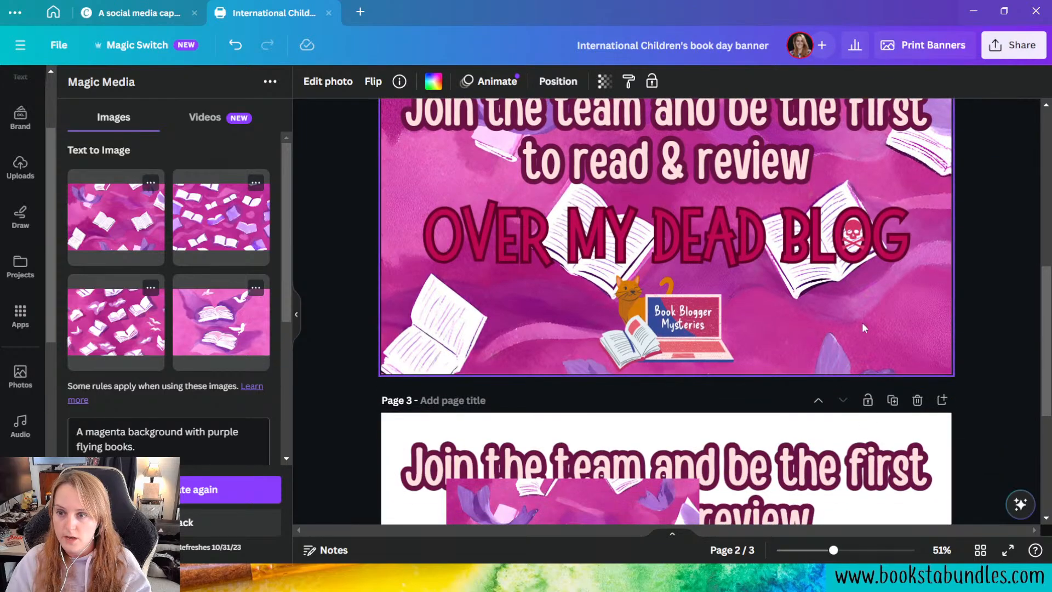
double_click(865, 328)
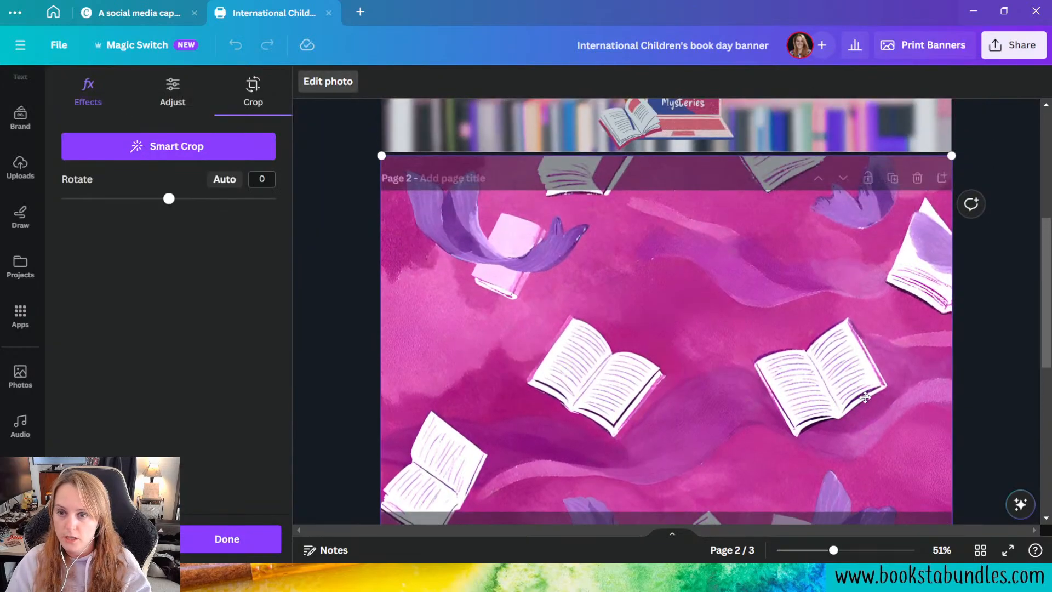
drag(871, 301, 870, 301)
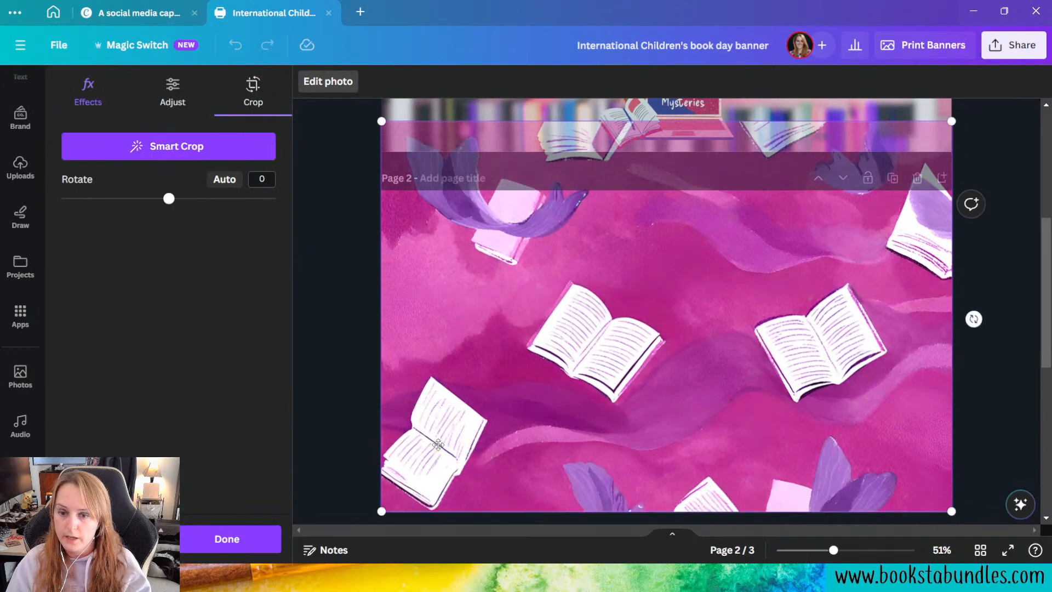
click(343, 407)
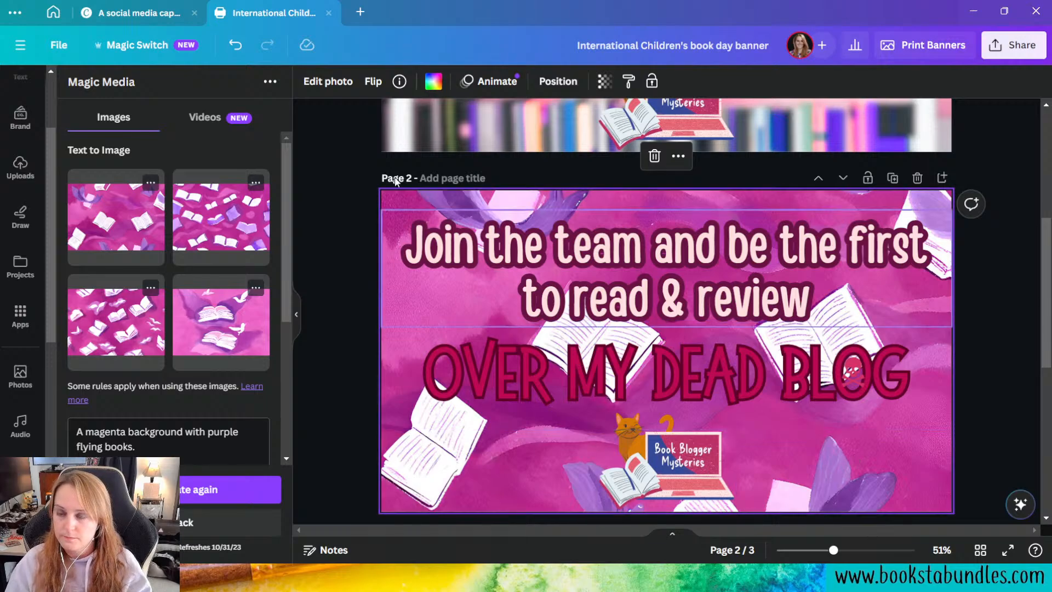
Step: Lower the transparency value of page 2's background image to 61
click(328, 81)
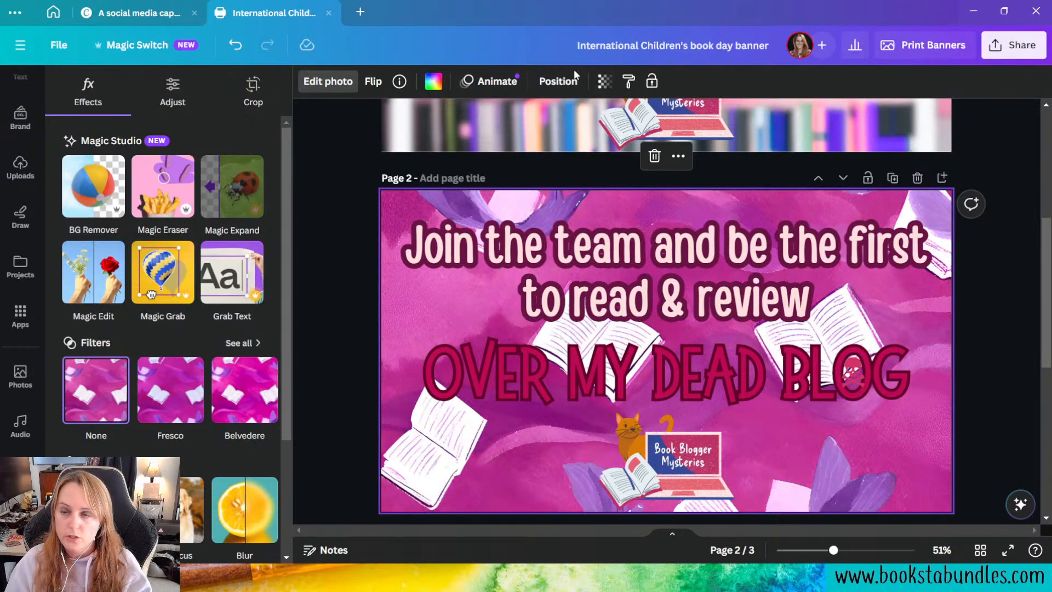
click(605, 82)
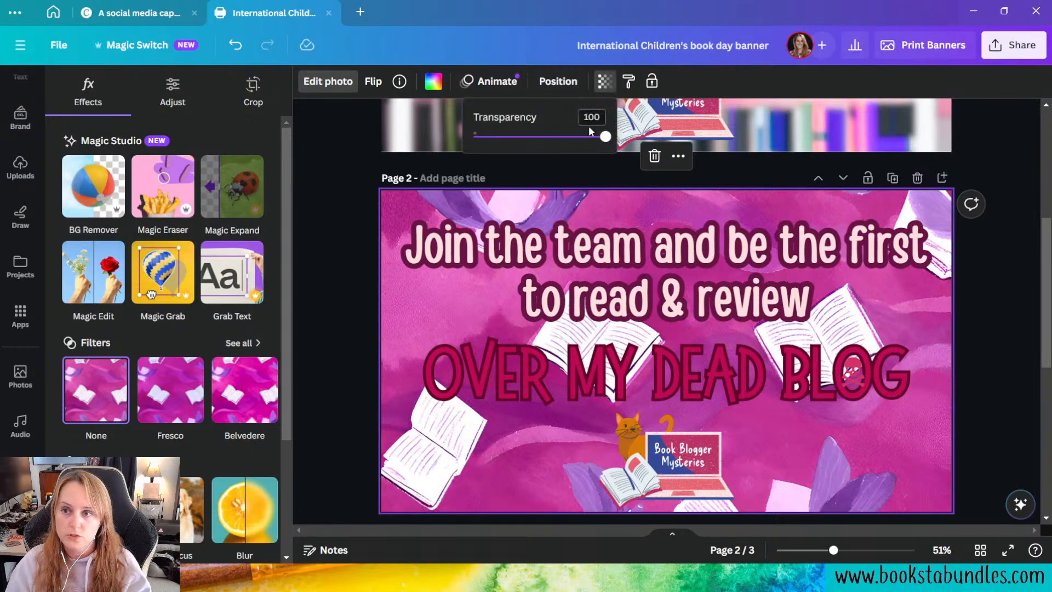
drag(605, 137, 554, 136)
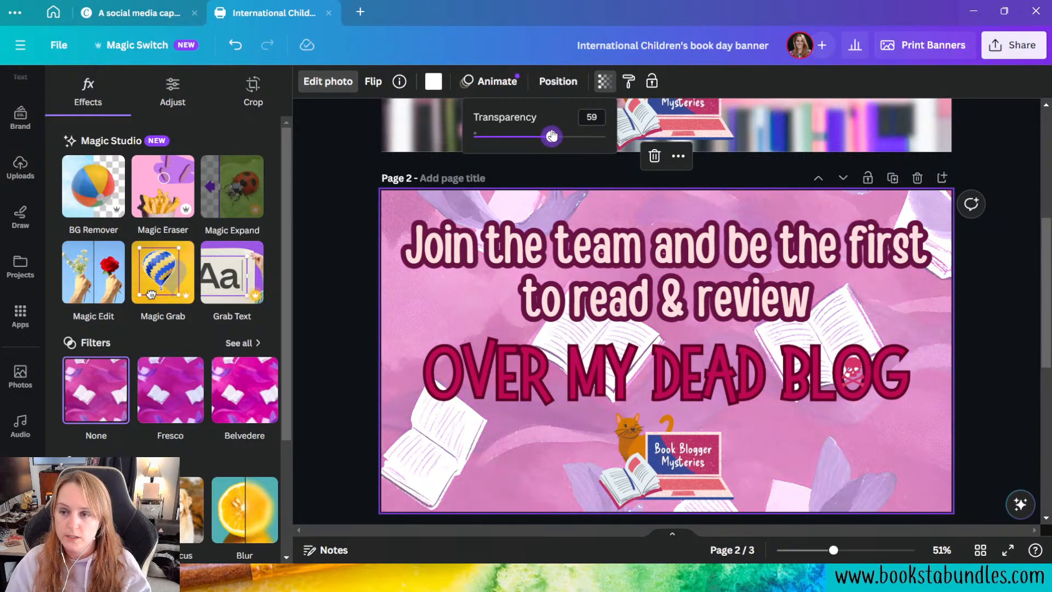
mouse_move(552, 136)
mouse_down()
mouse_move(561, 137)
mouse_move(548, 148)
mouse_up()
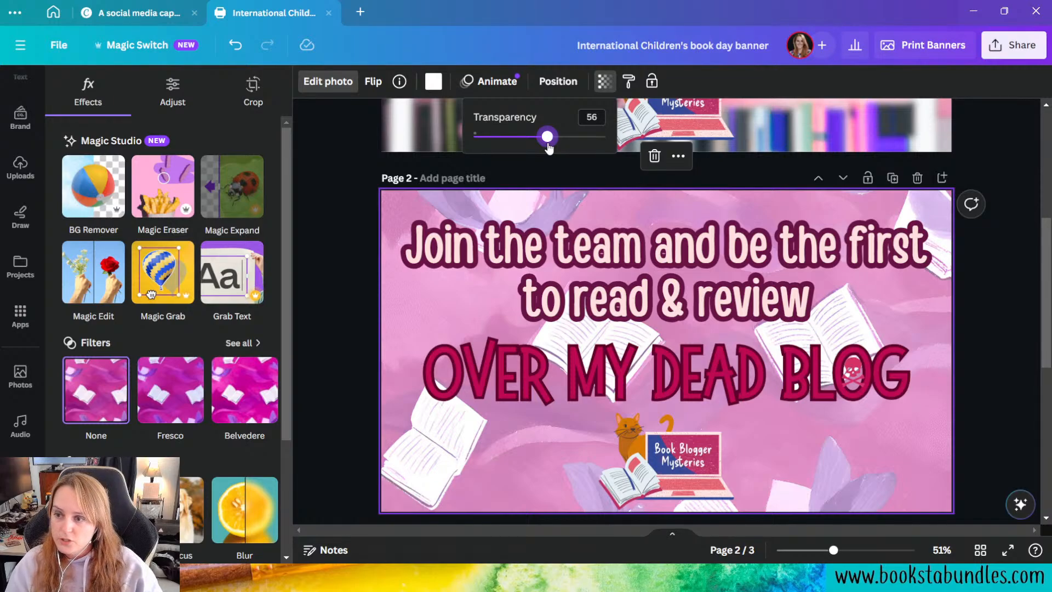
drag(548, 146, 555, 148)
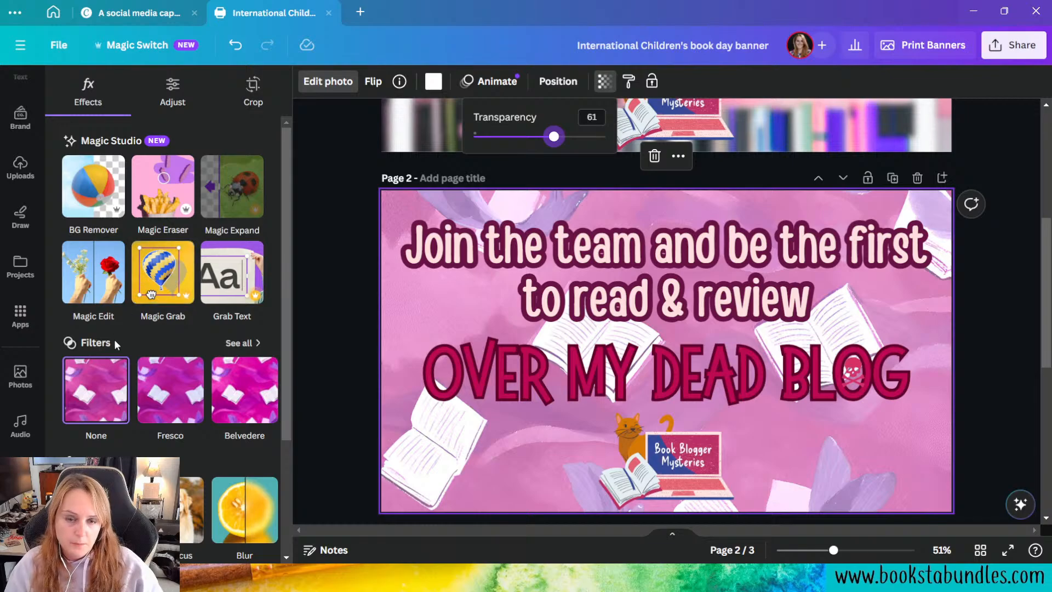
Step: Adjust the background image's light settings to Highlights -2, Shadows 100 and Whites 38
click(176, 98)
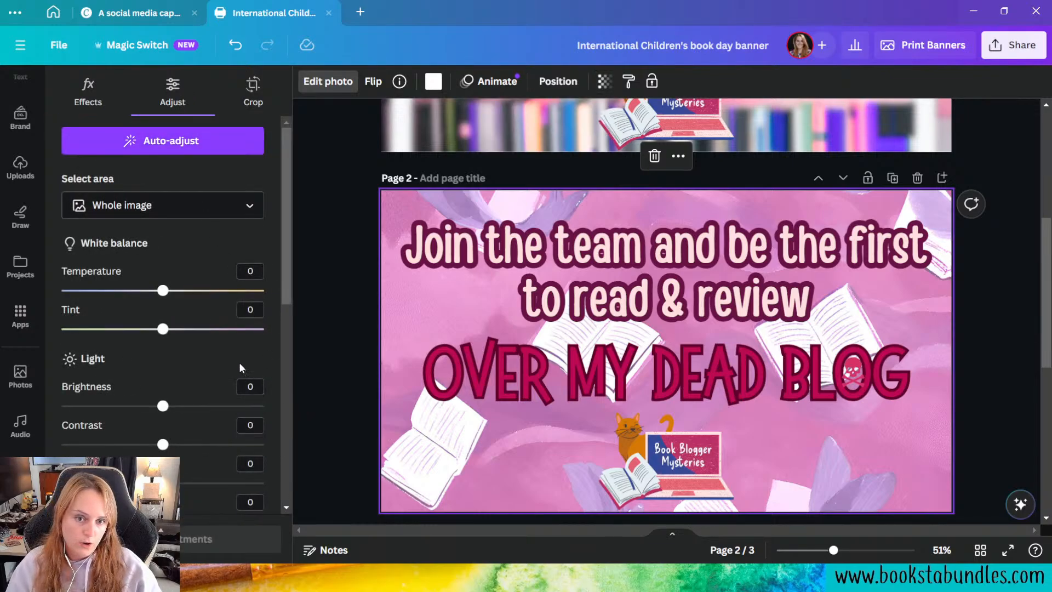
scroll(222, 338, down, 1)
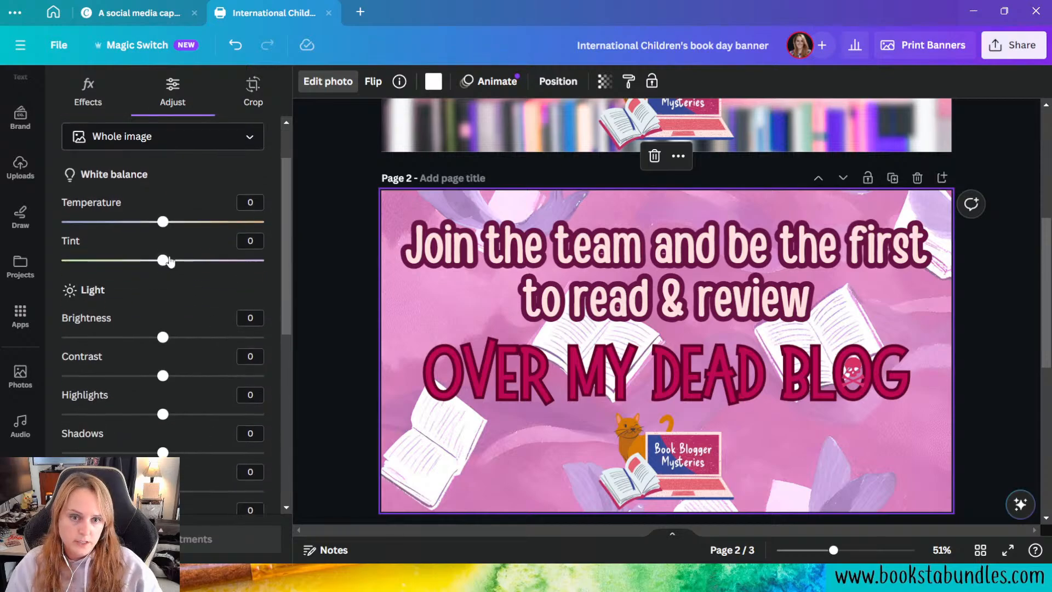
mouse_move(163, 260)
mouse_down()
mouse_move(268, 273)
mouse_move(135, 266)
mouse_move(163, 266)
mouse_up()
scroll(195, 308, down, 3)
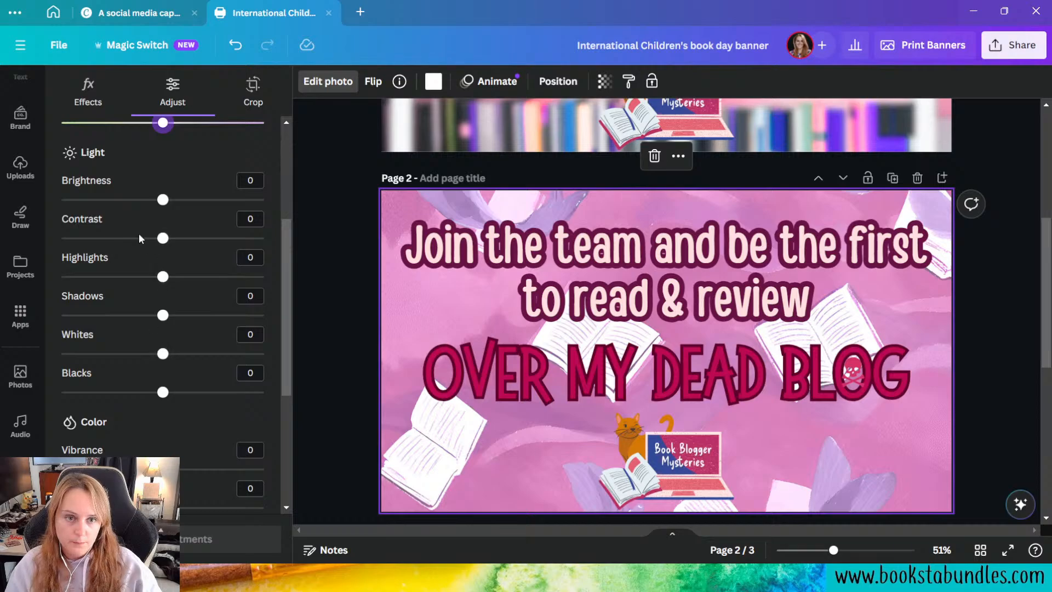
drag(163, 315, 265, 315)
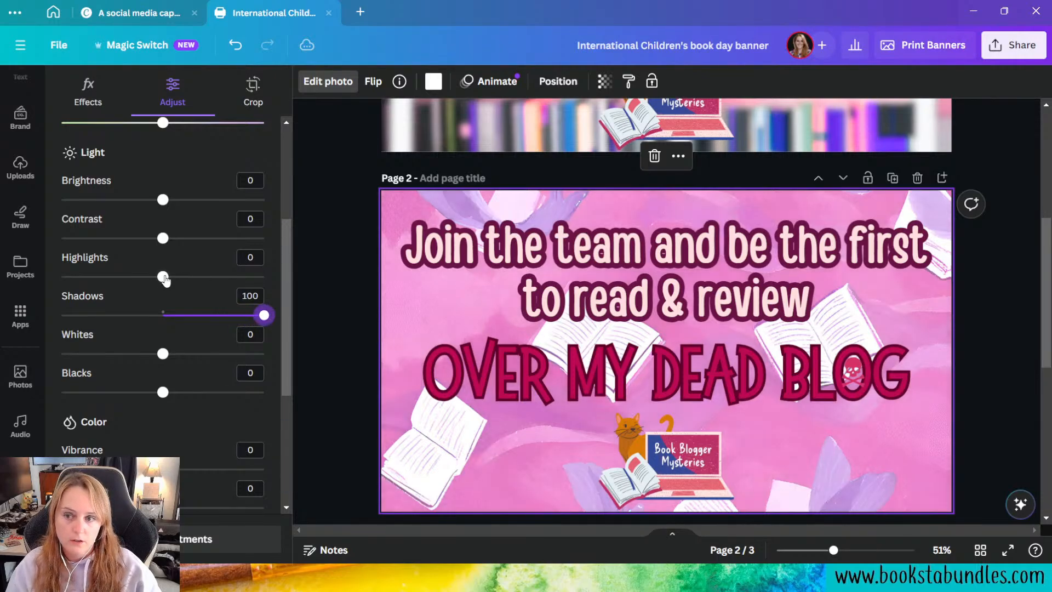
mouse_move(163, 277)
mouse_down()
mouse_move(209, 277)
mouse_move(142, 268)
mouse_move(160, 276)
mouse_up()
drag(160, 358, 202, 354)
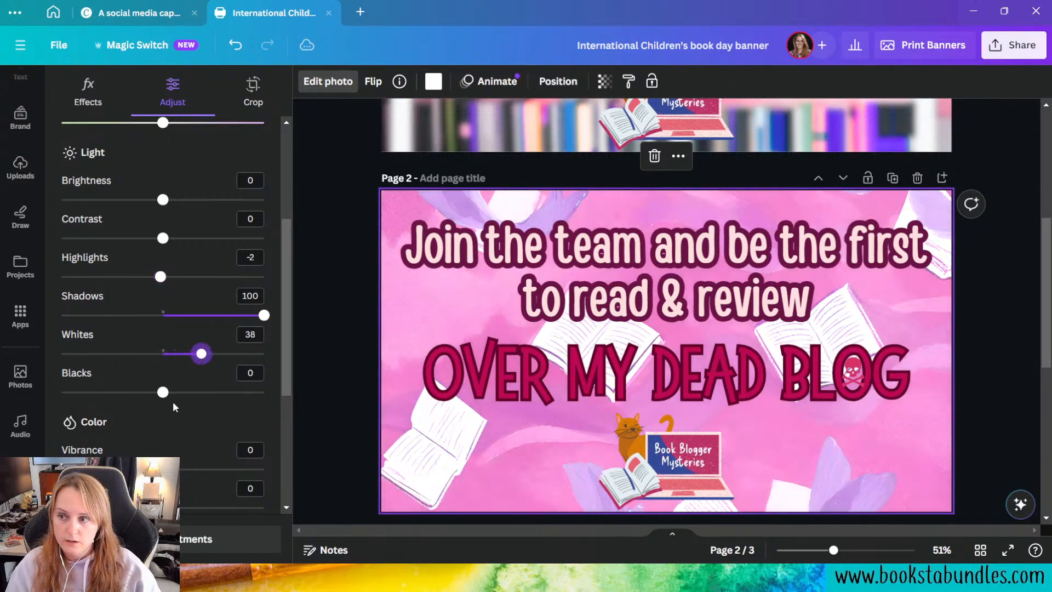
Step: Shift the hue of the background image's magenta color (#b72f8f) to 4
scroll(168, 406, down, 4)
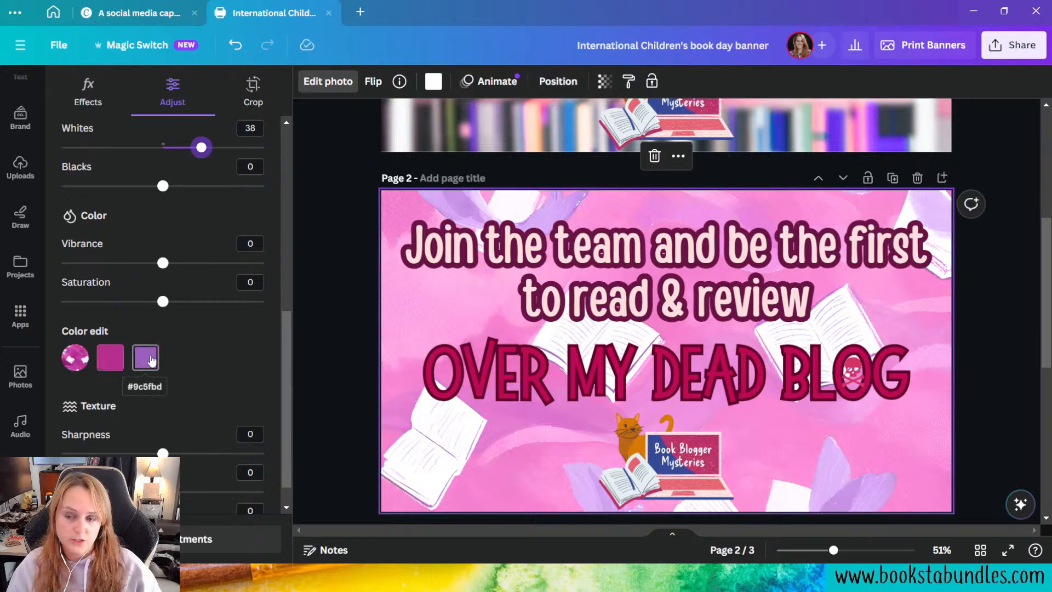
click(111, 359)
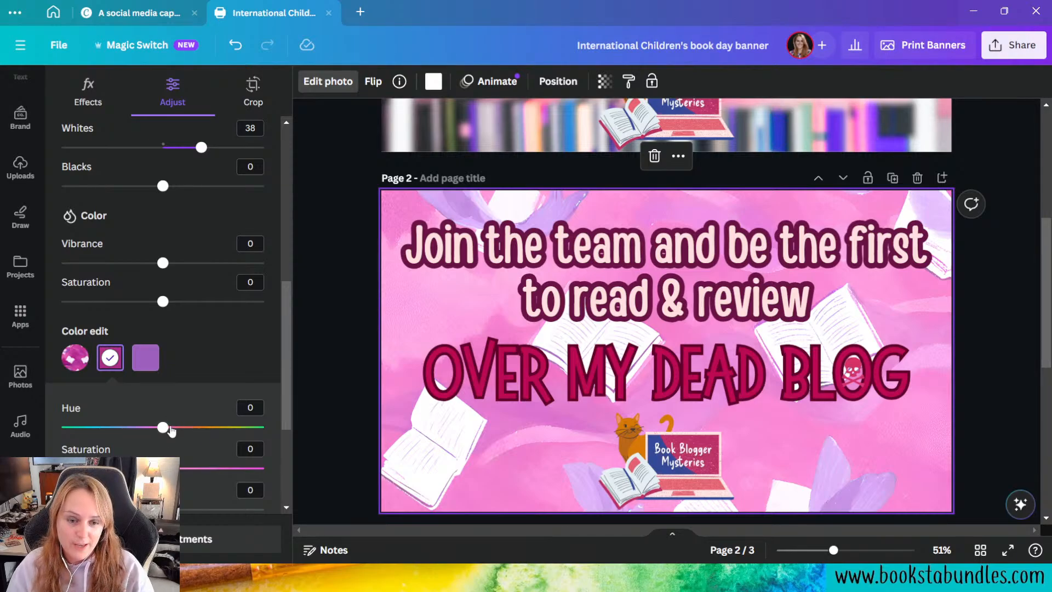
drag(163, 428, 167, 429)
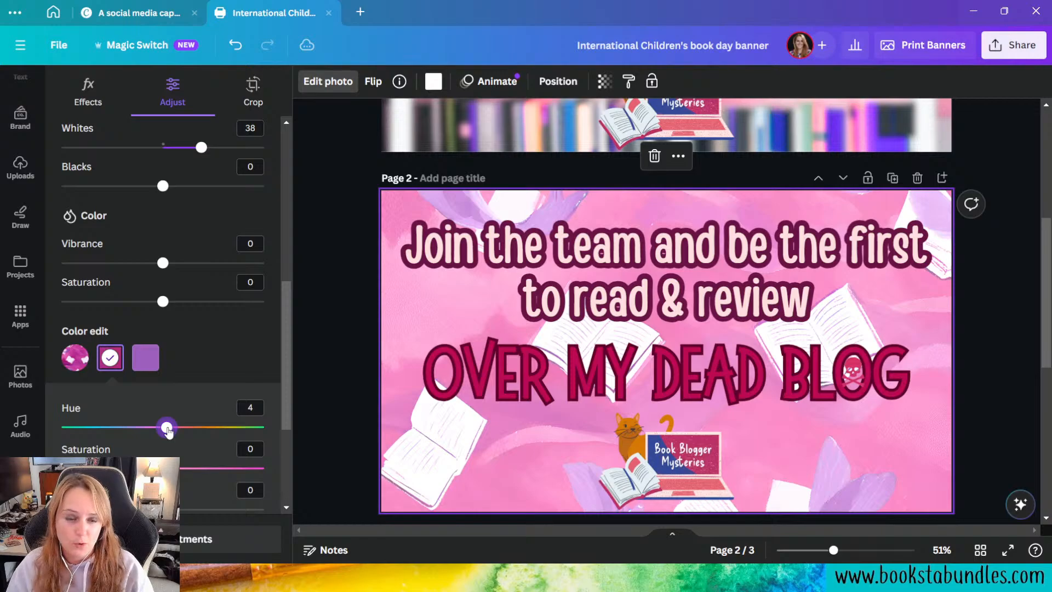
Step: Set the background image's magenta color to hue 5 and saturation 14, and its purple color to hue 16
drag(168, 431, 170, 431)
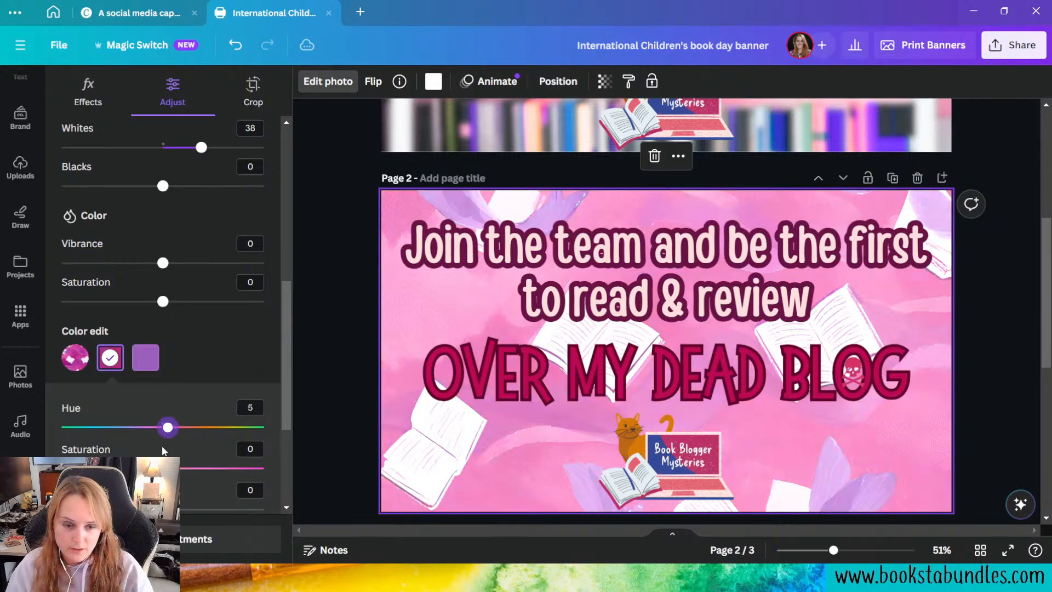
mouse_move(162, 468)
mouse_down()
mouse_move(281, 462)
mouse_move(184, 467)
mouse_move(138, 454)
mouse_move(179, 456)
mouse_up()
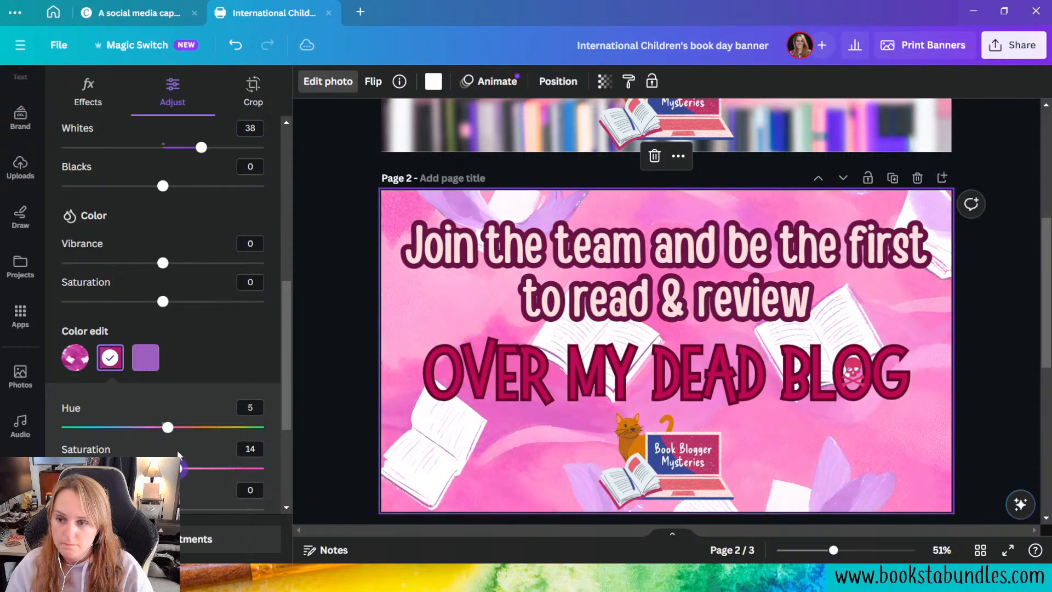
click(146, 361)
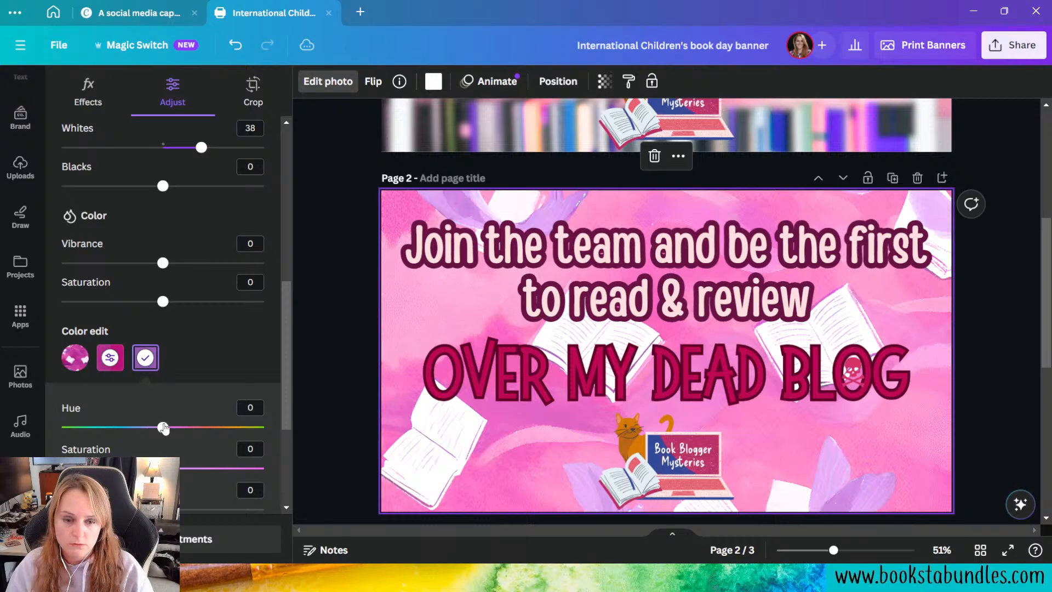
click(164, 428)
click(148, 361)
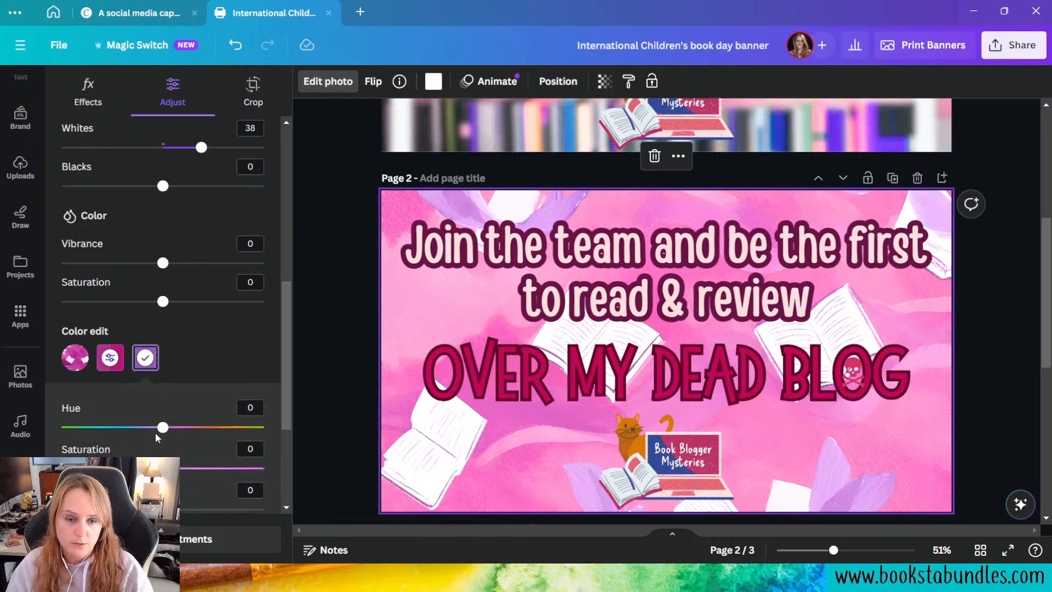
mouse_move(163, 426)
mouse_down()
mouse_move(99, 419)
mouse_move(179, 415)
mouse_up()
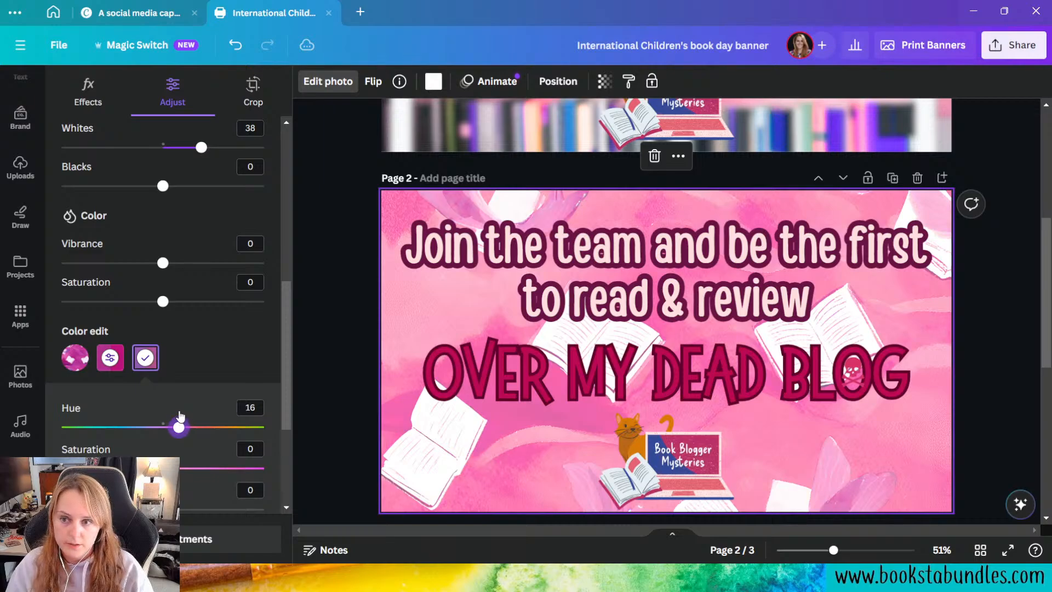
click(190, 378)
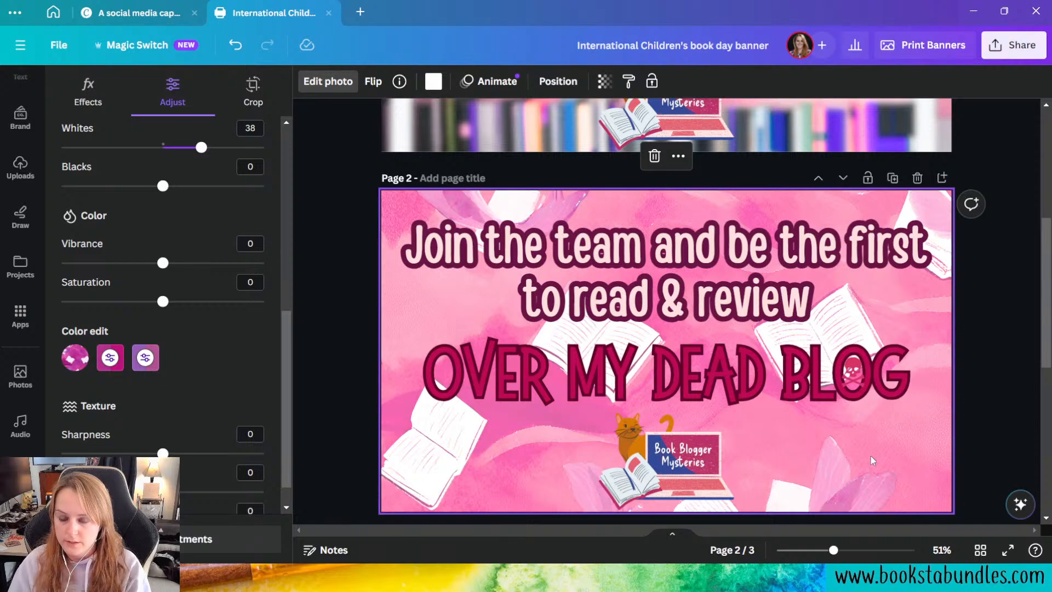
Step: Lower the transparency value of page 2's background image to 44
click(602, 84)
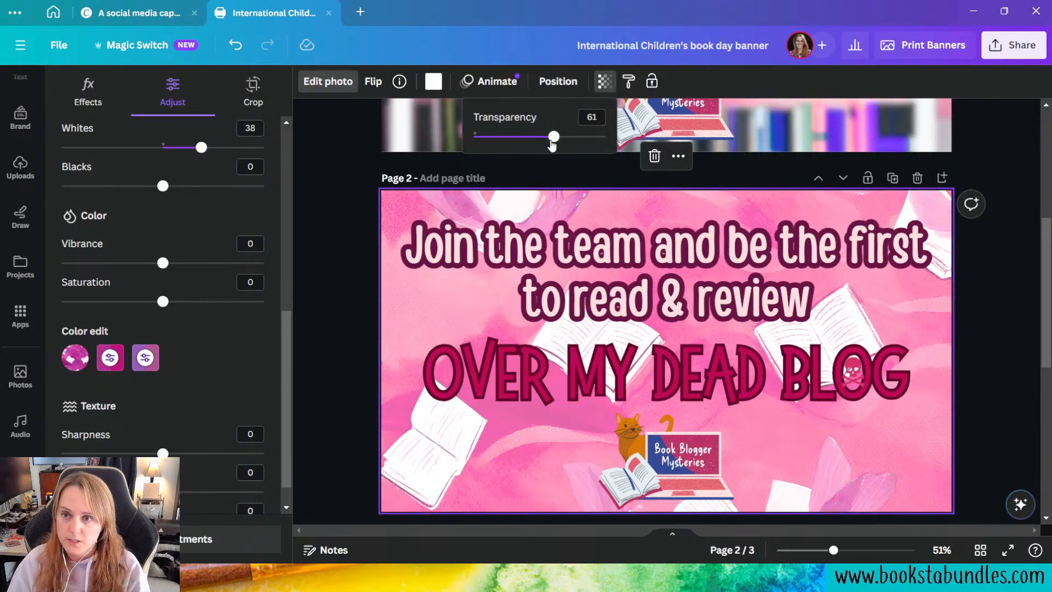
drag(552, 144, 531, 137)
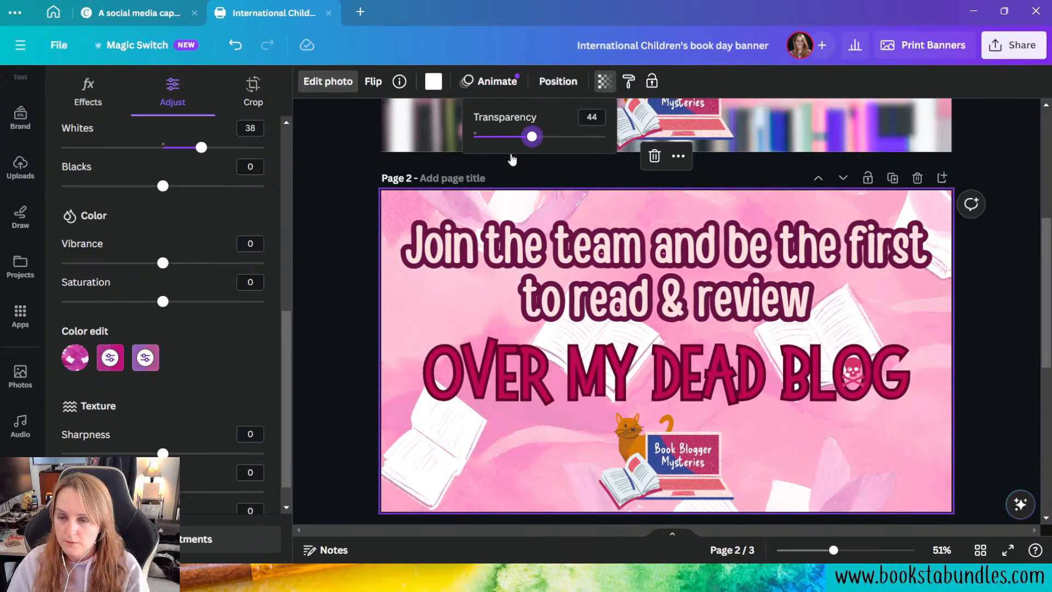
key(Escape)
key(Escape)
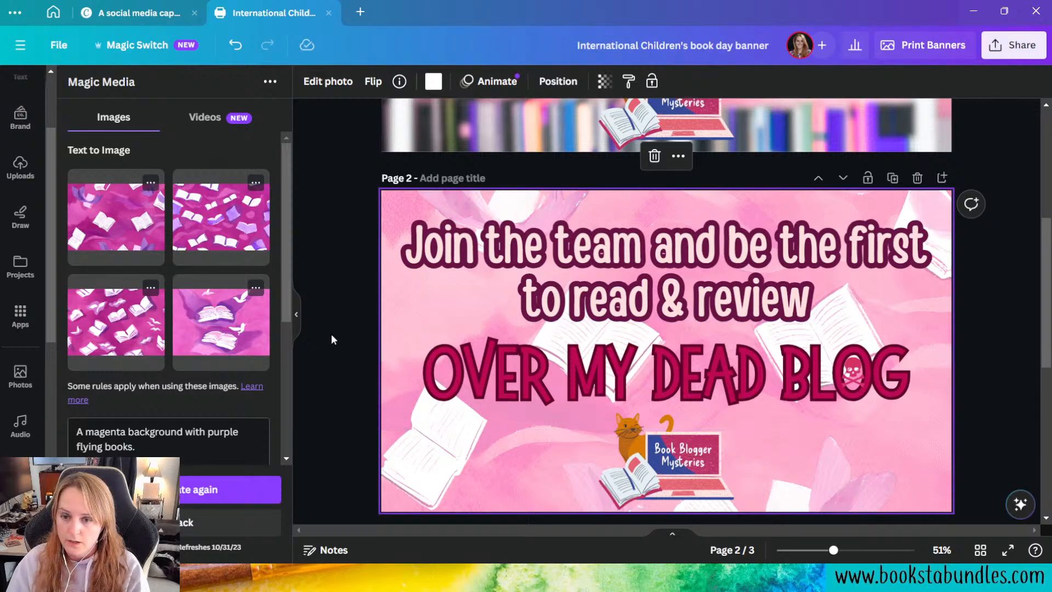
Step: Increase the font size of the "OVER MY DEAD BLOG" title on page 2 to 218
click(610, 377)
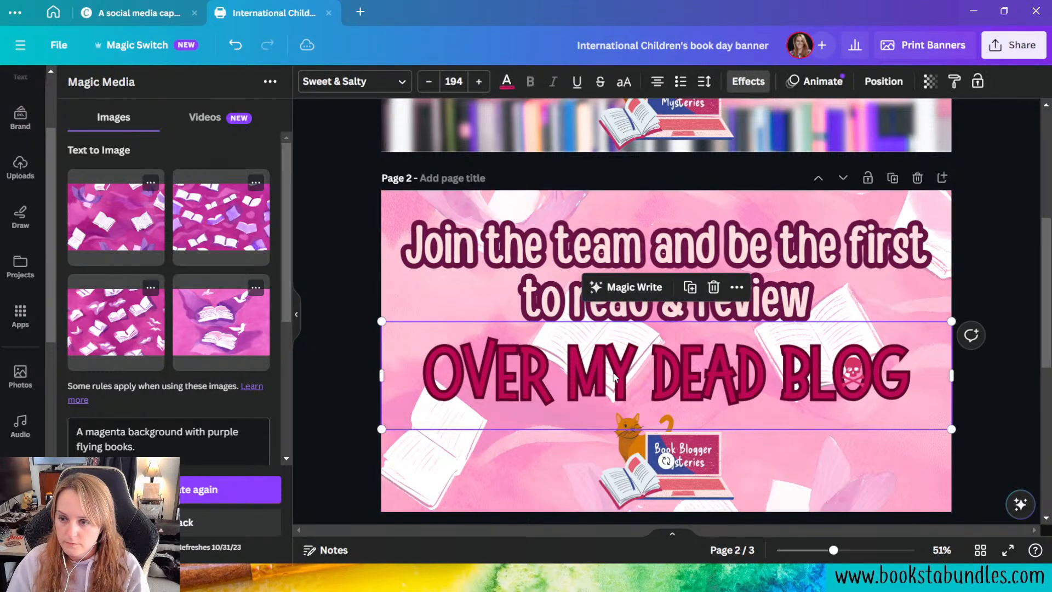
click(484, 85)
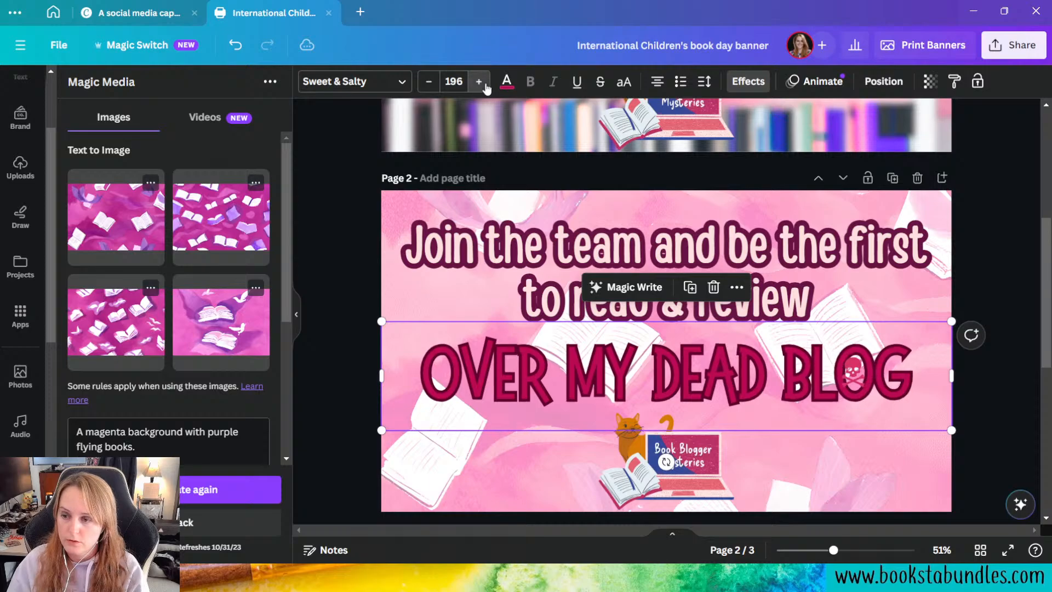
click(485, 85)
click(485, 85)
click(485, 85)
click(479, 81)
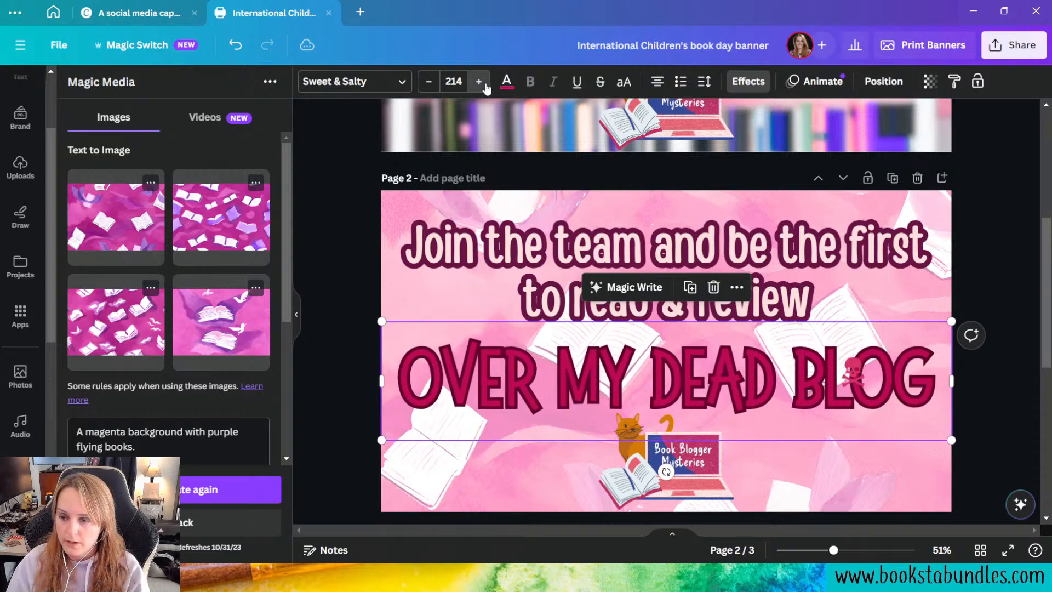
click(479, 82)
click(479, 81)
click(479, 82)
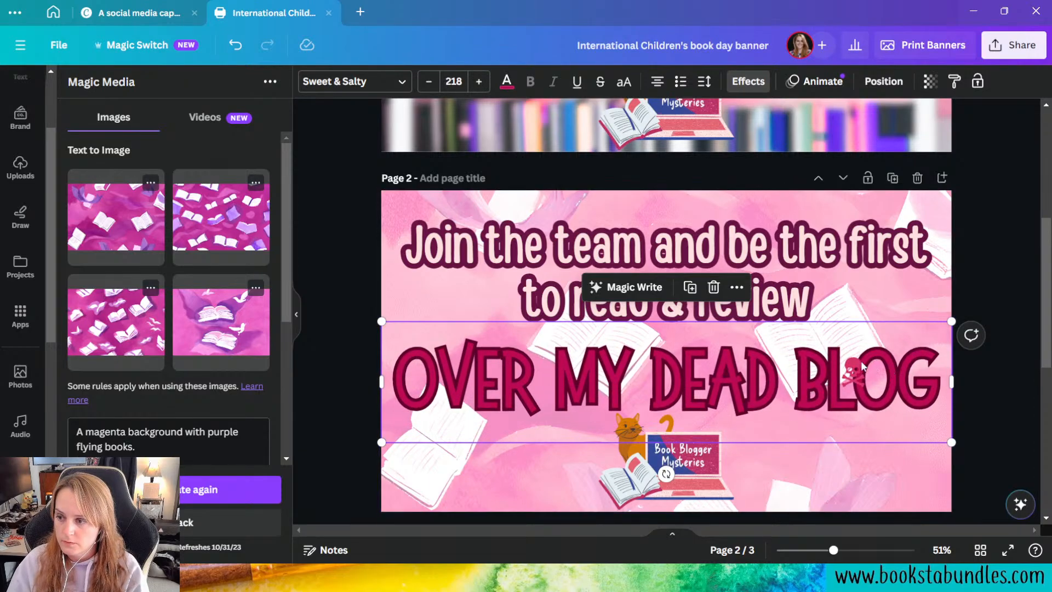
Step: Move the skull-and-crossbones graphic back inside the O of "BLOG" on the enlarged title
drag(852, 366, 876, 363)
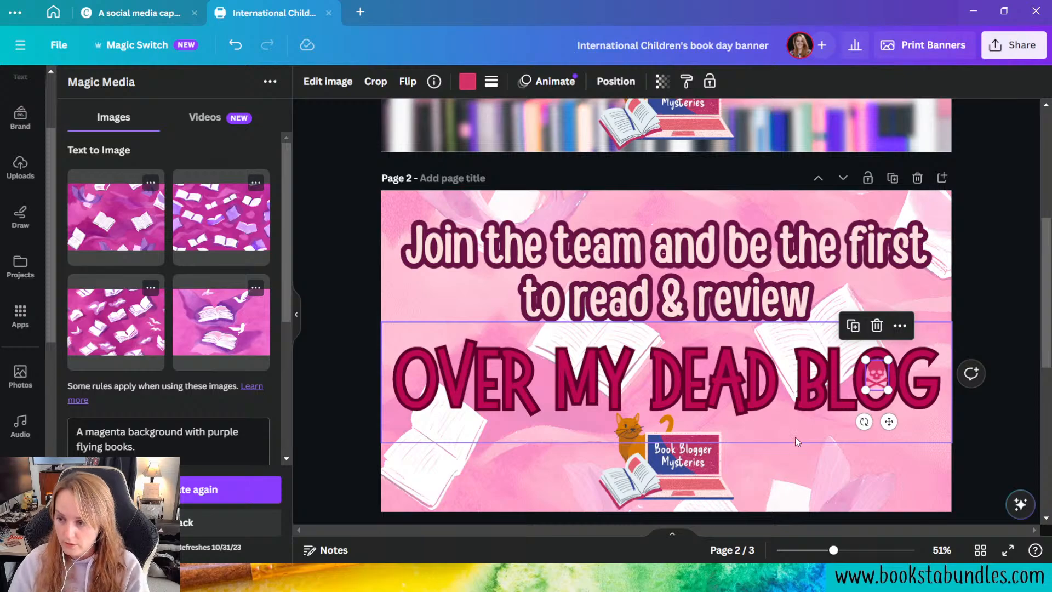
click(989, 484)
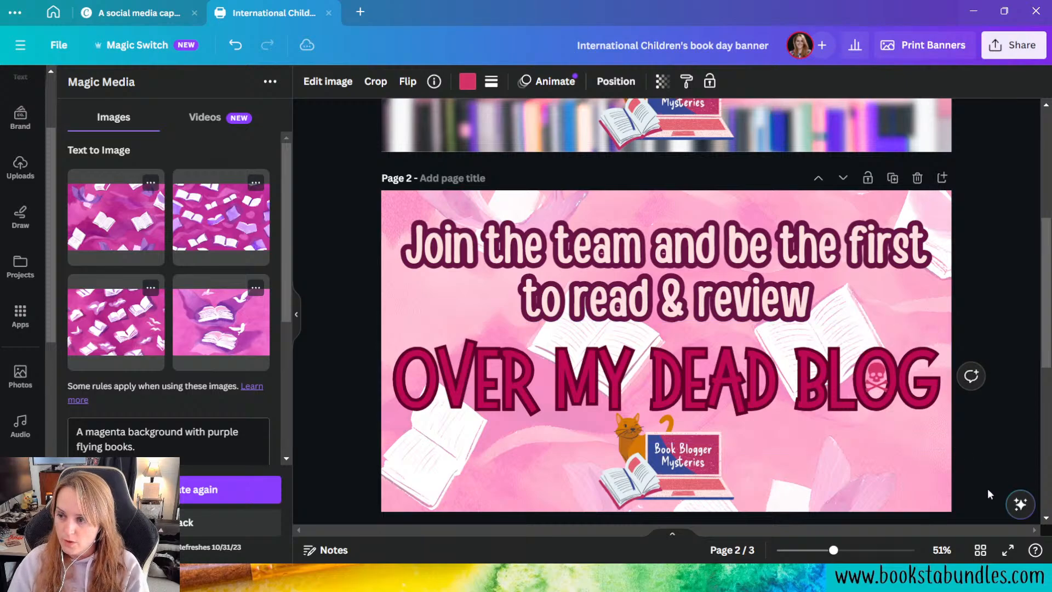
click(876, 377)
Step: Try white on the "Join the team and be the first to read & review" text, settling on the document's lighter raspberry pink
click(667, 274)
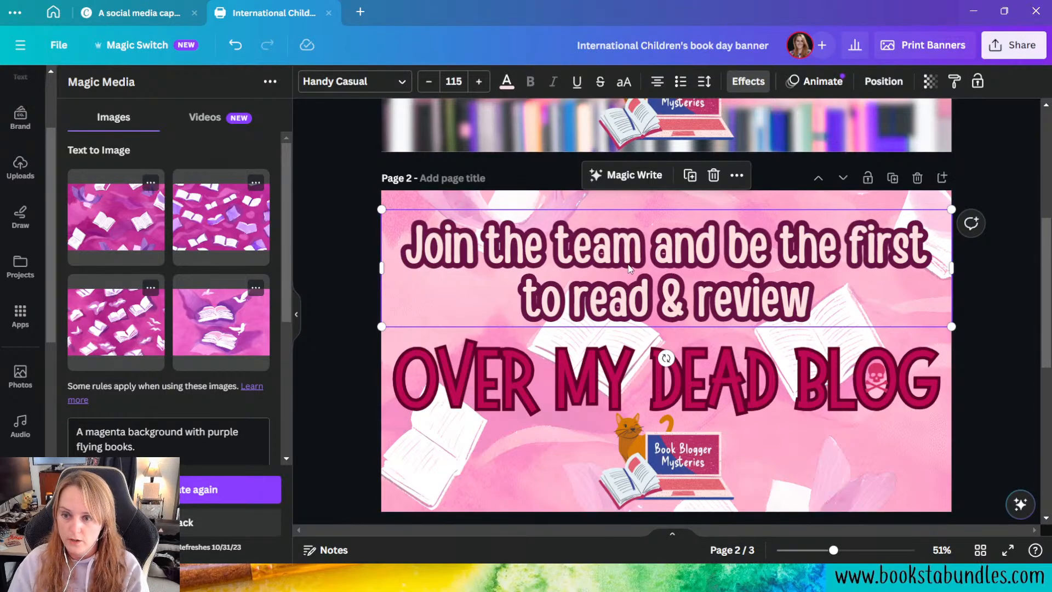
click(507, 82)
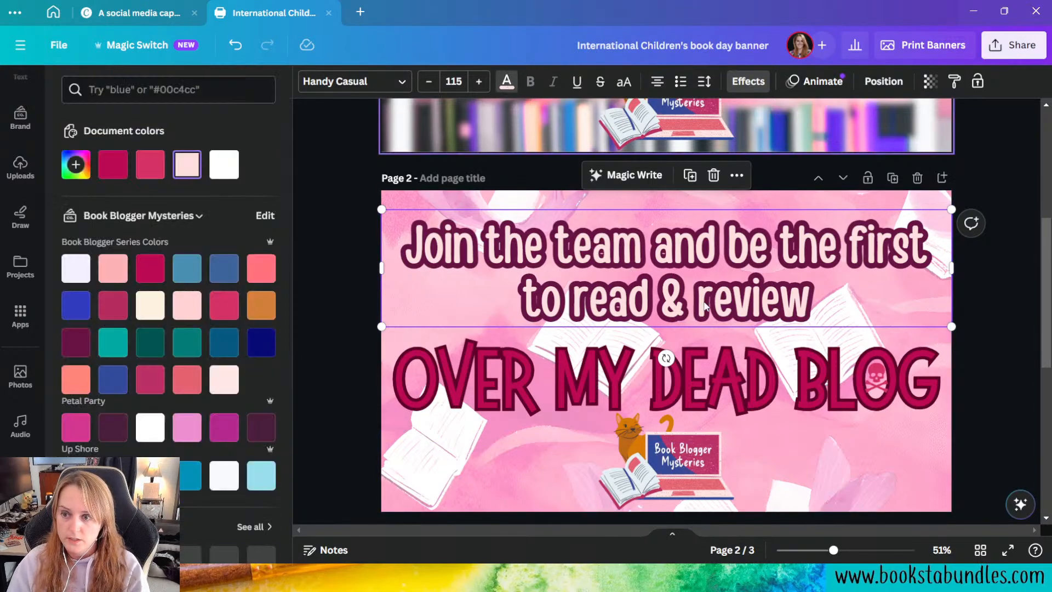
click(226, 165)
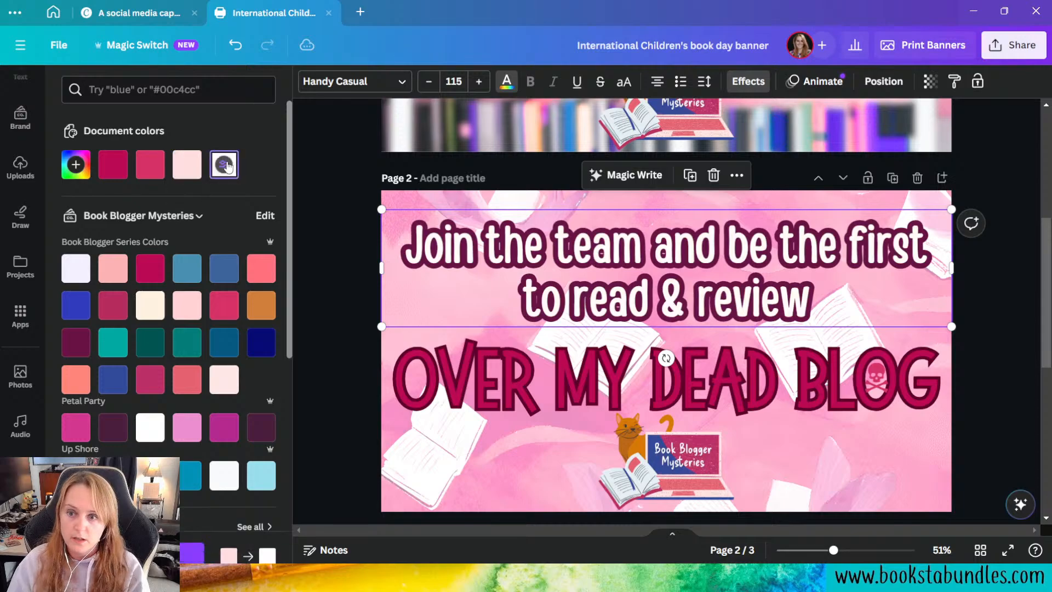
click(149, 165)
Step: Change the "Join the team" text's outline to white, compare it with the previous outline color, and set its thickness to 72
click(748, 81)
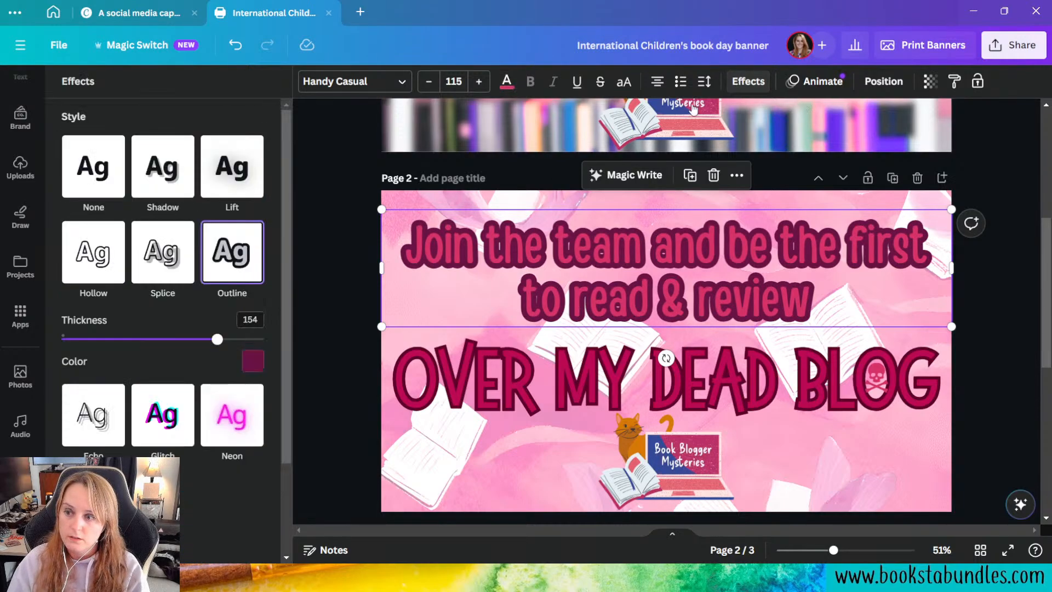
click(252, 361)
click(206, 187)
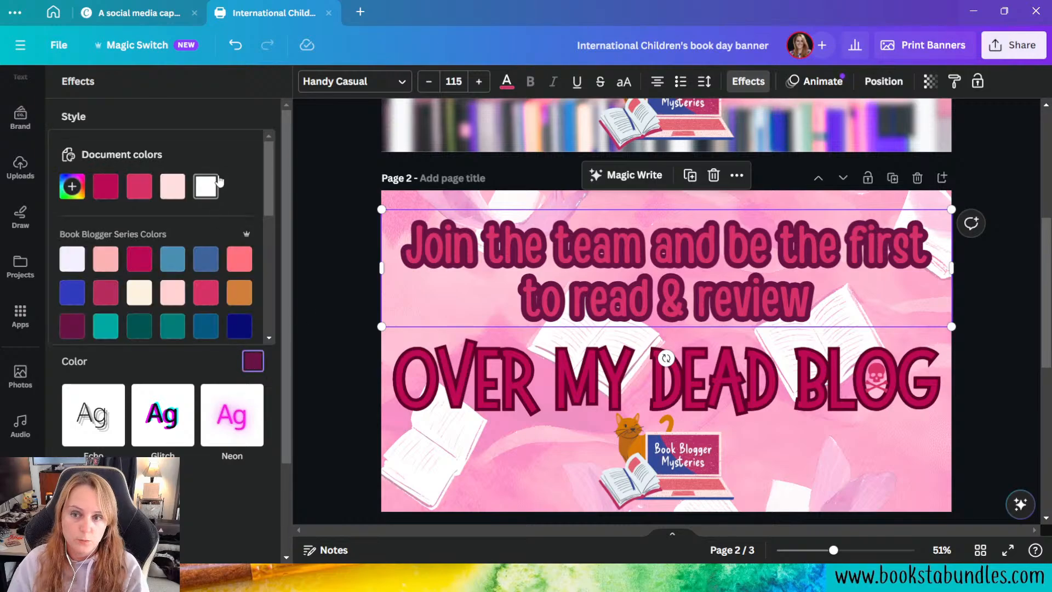
click(193, 356)
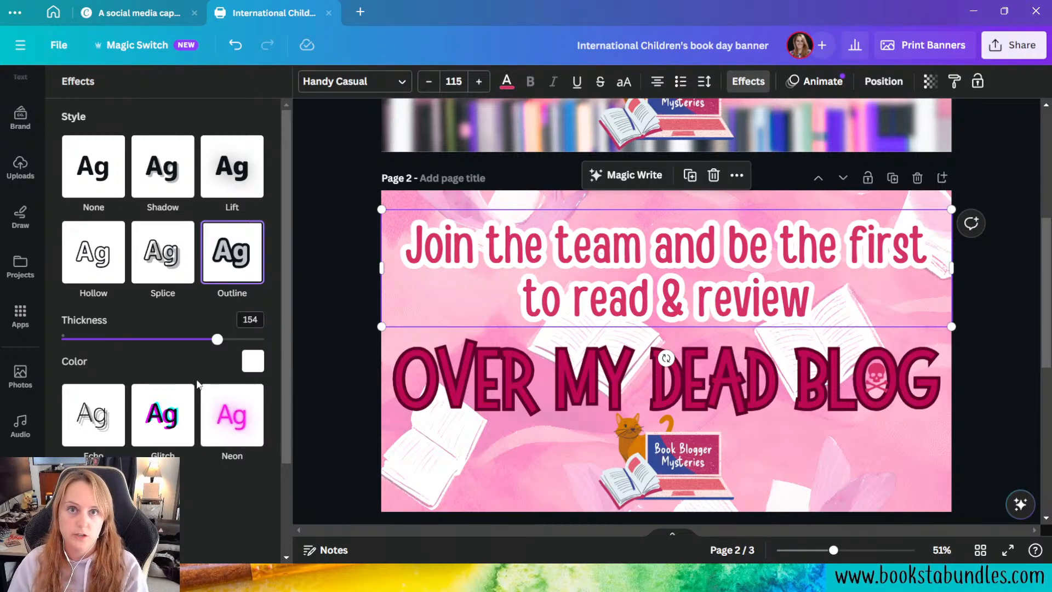
click(235, 46)
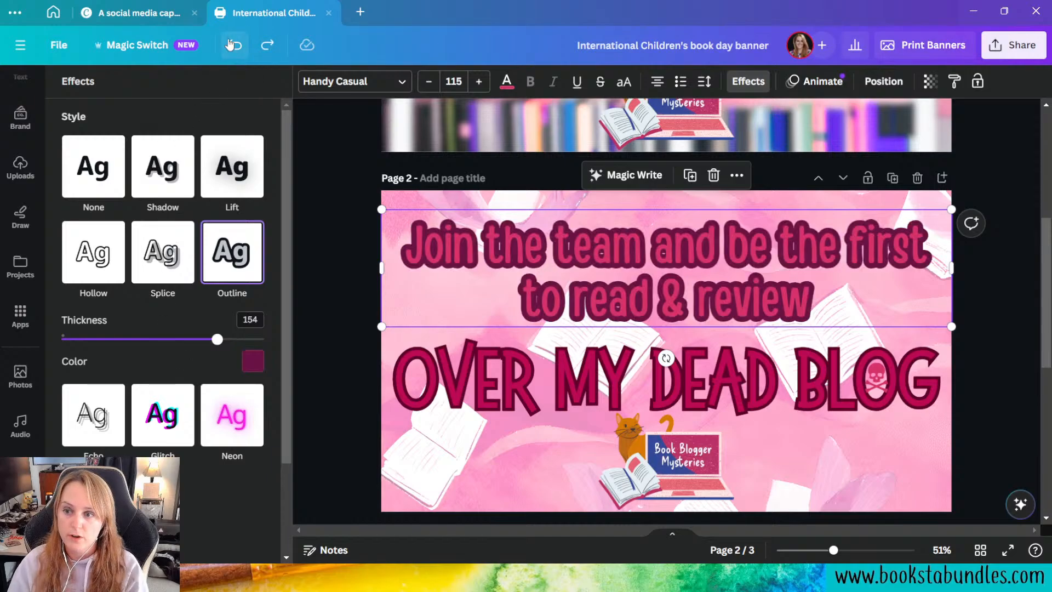
click(267, 45)
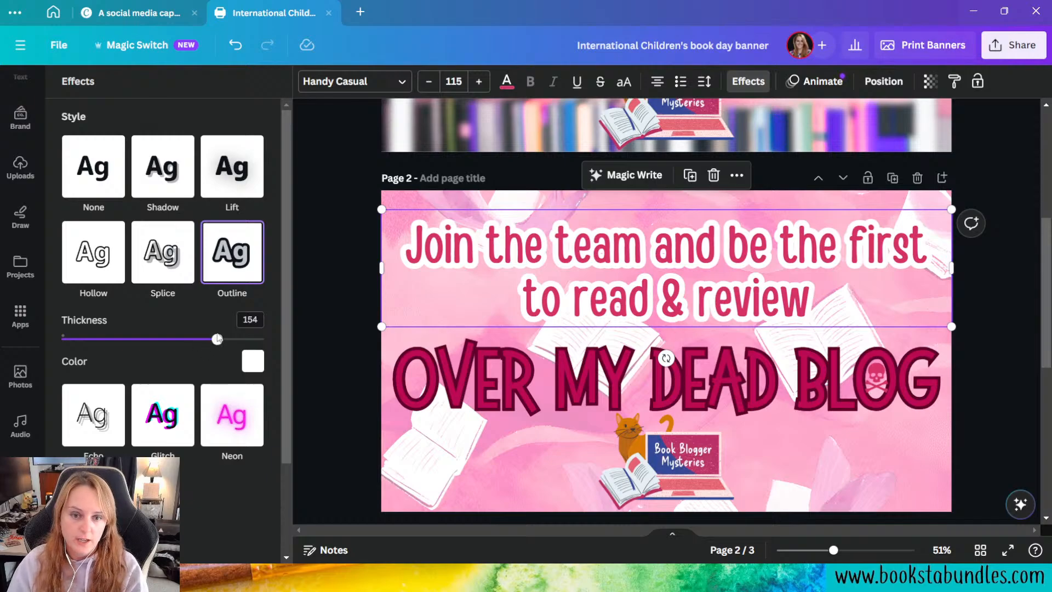
drag(217, 342, 136, 322)
Step: Enlarge the "Join the team" text to size 121 and slightly tighten its line spacing
click(479, 81)
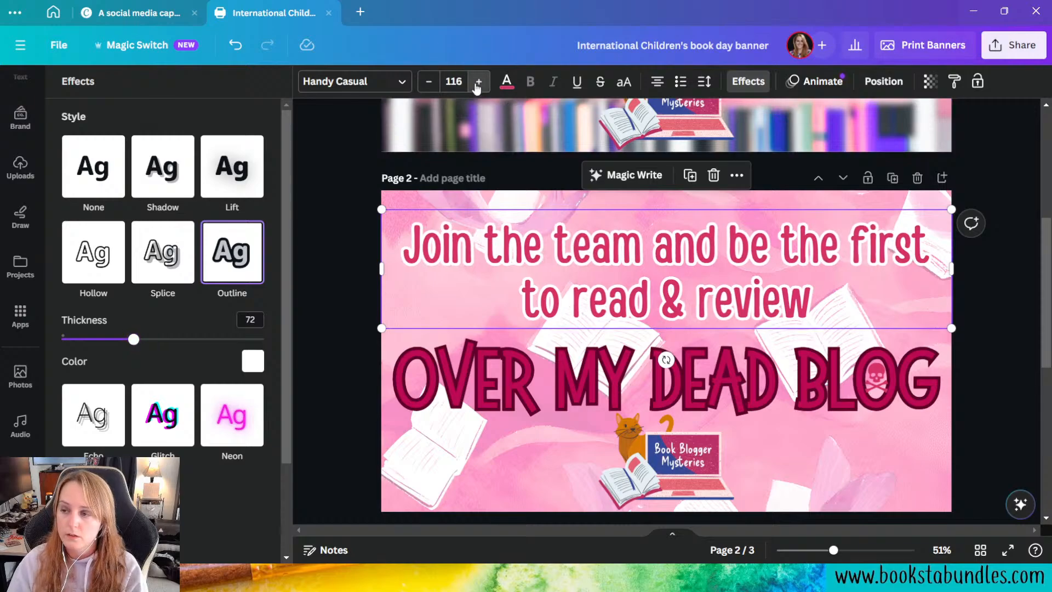
click(479, 81)
click(479, 81)
click(479, 82)
click(479, 81)
click(478, 81)
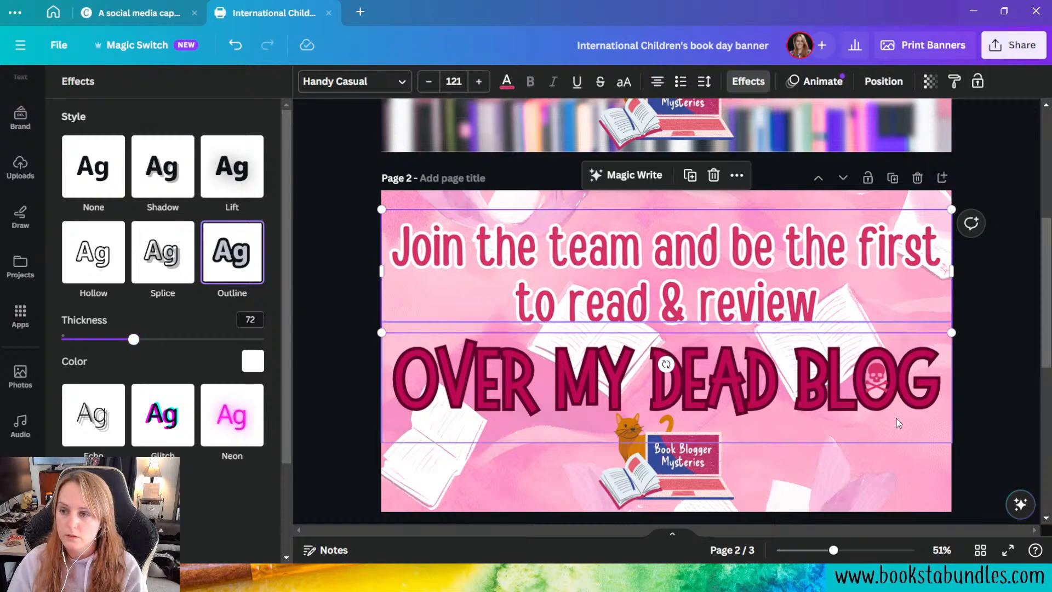
click(697, 83)
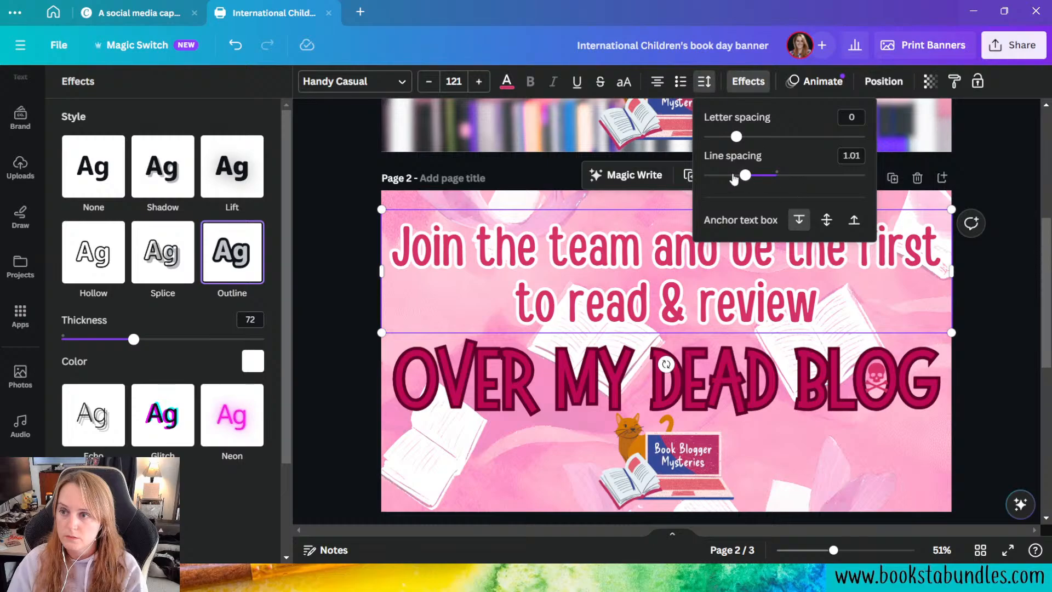
drag(745, 176, 739, 175)
click(342, 373)
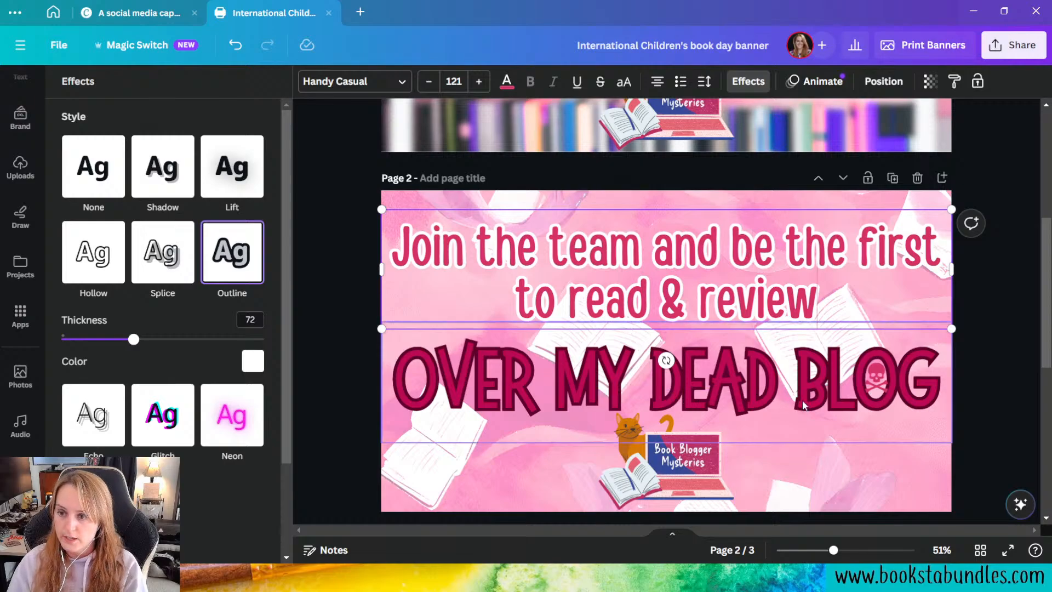
Step: Nudge the "Join the team" text down until it sits just above the "OVER MY DEAD BLOG" title
click(1014, 444)
click(759, 268)
key(Down)
key(Down)
key(Down)
key(Down)
key(Down)
key(Down)
key(Down)
key(Down)
key(Down)
key(Down)
key(Down)
key(Down)
key(Down)
key(Down)
key(Down)
key(Down)
key(Down)
key(Down)
key(Down)
key(Down)
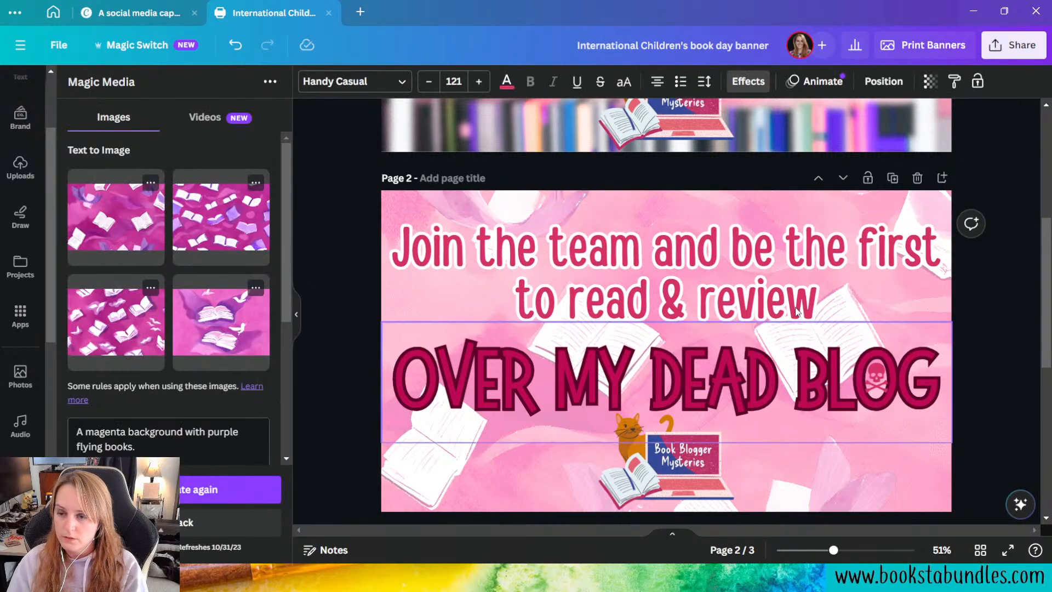
key(Down)
key(Down)
key(Down)
key(Down)
key(Down)
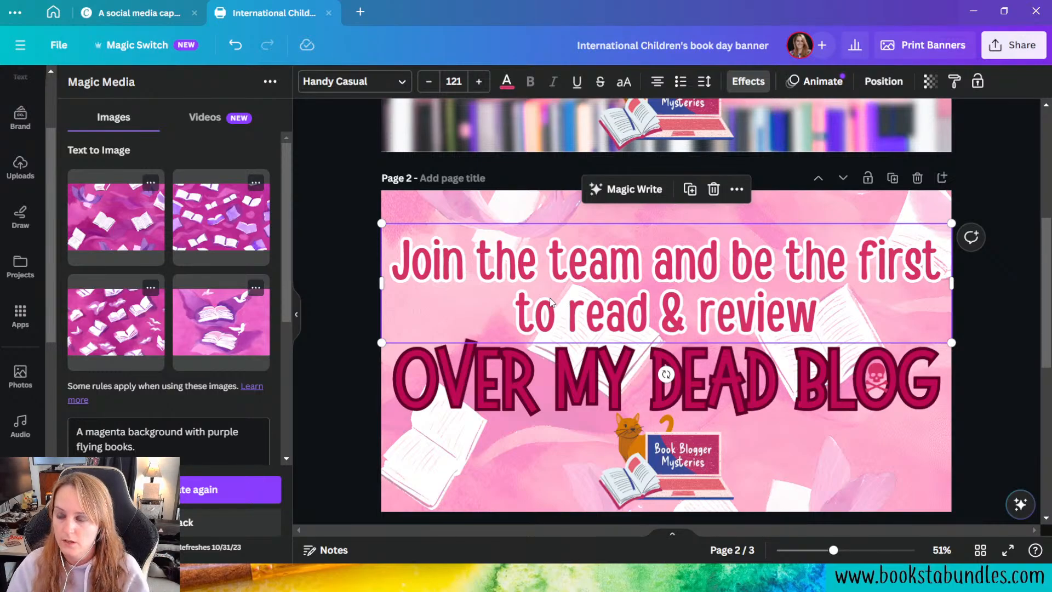
Step: Try deep magenta, pale pink and white on the skull in "BLOG", ending with the Petal Party palette's dark plum
click(876, 377)
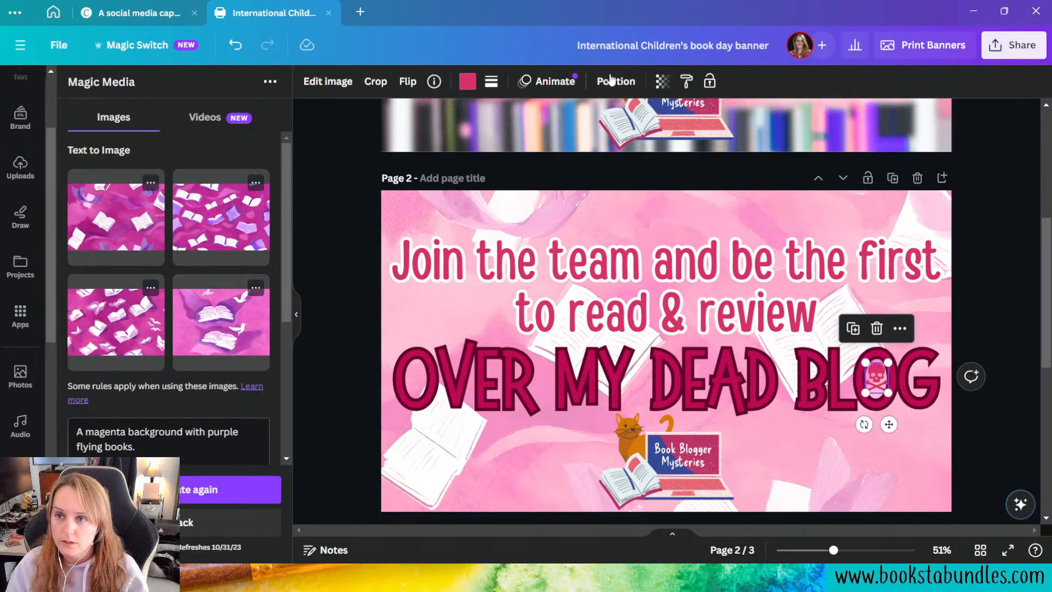
click(468, 83)
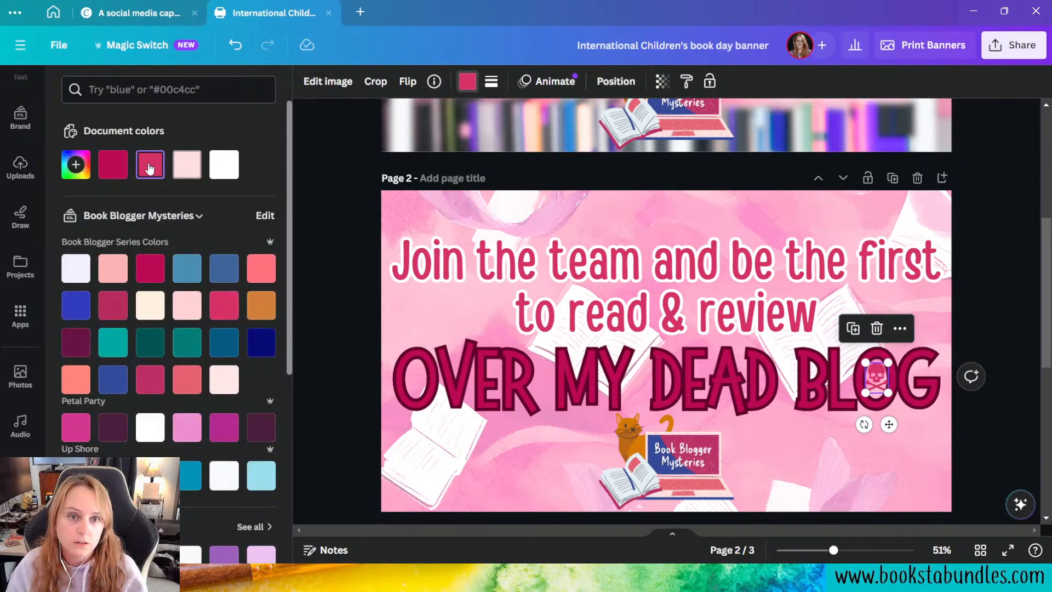
click(117, 167)
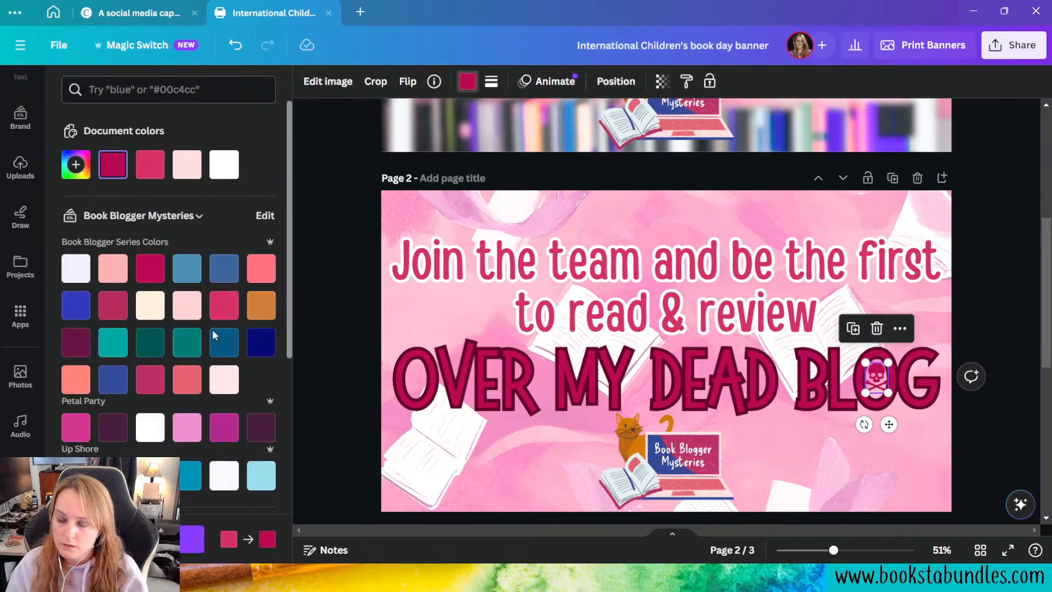
click(219, 383)
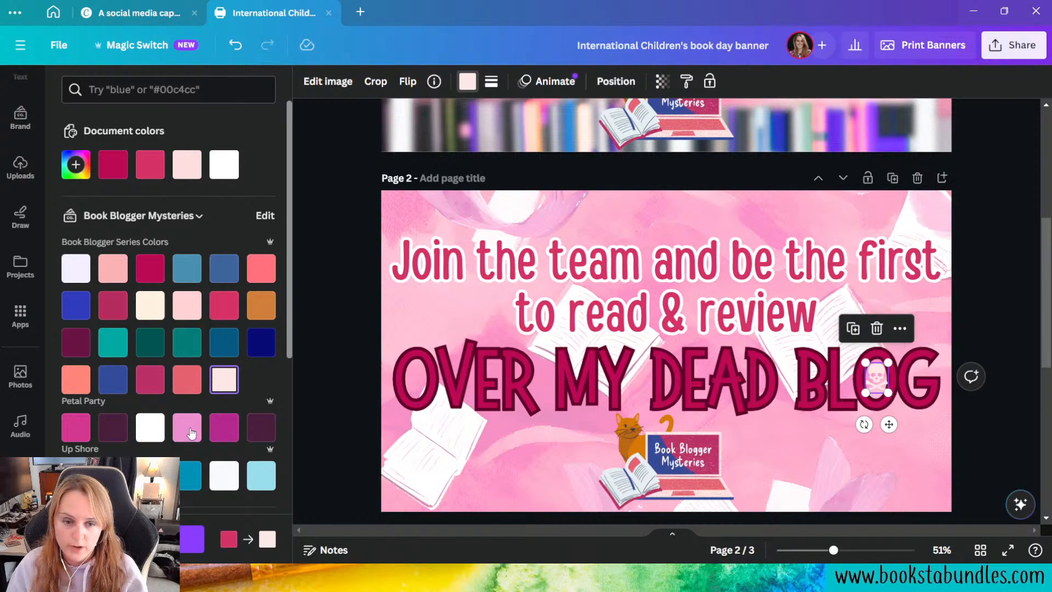
click(152, 429)
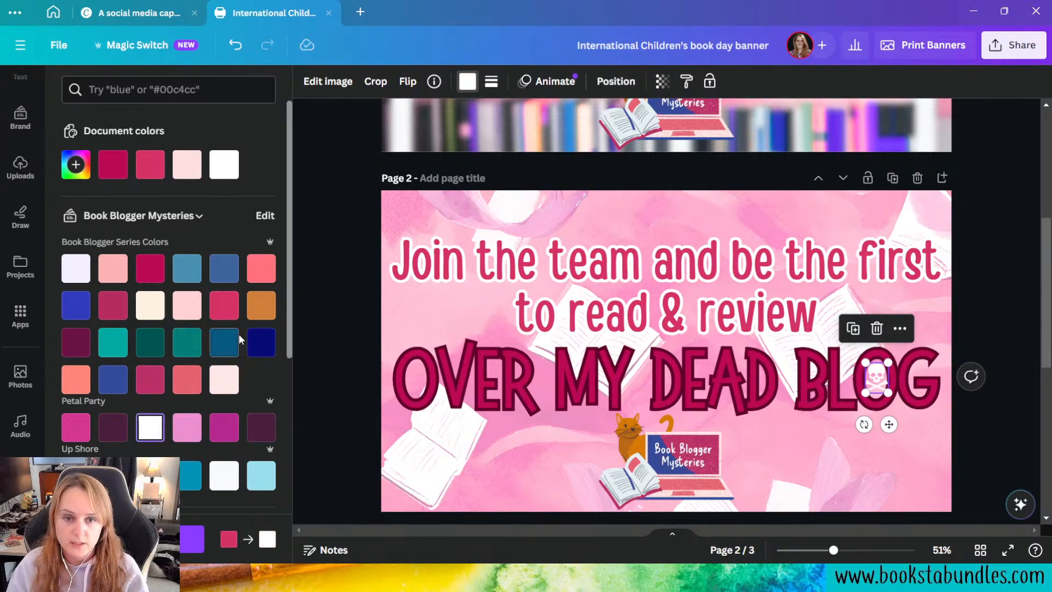
click(114, 436)
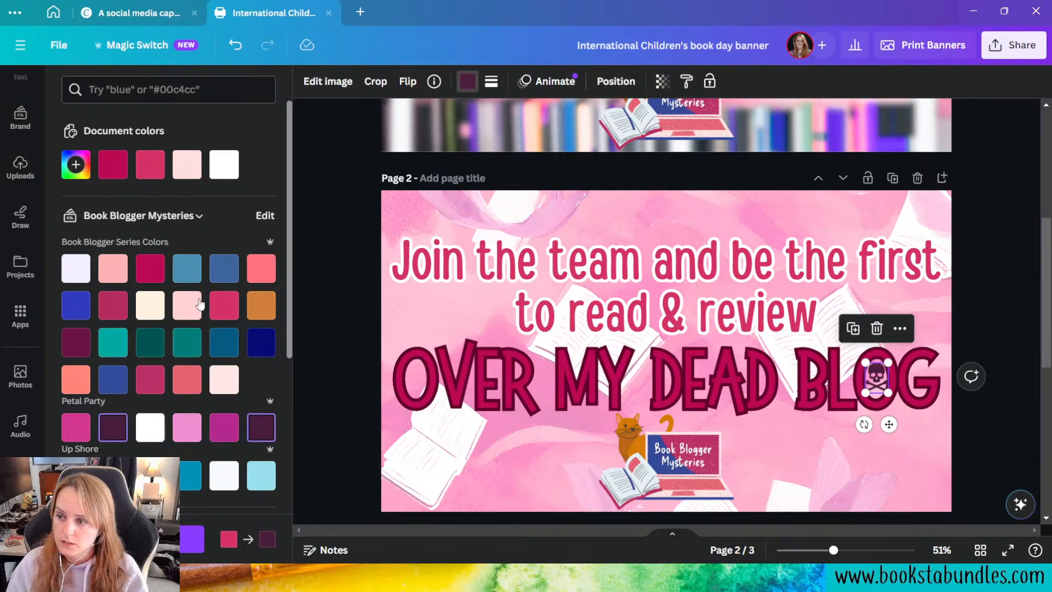
Step: Try black and a muted berry pink on the skull in "BLOG", ending with the series palette's magenta #bb0954
scroll(126, 422, down, 6)
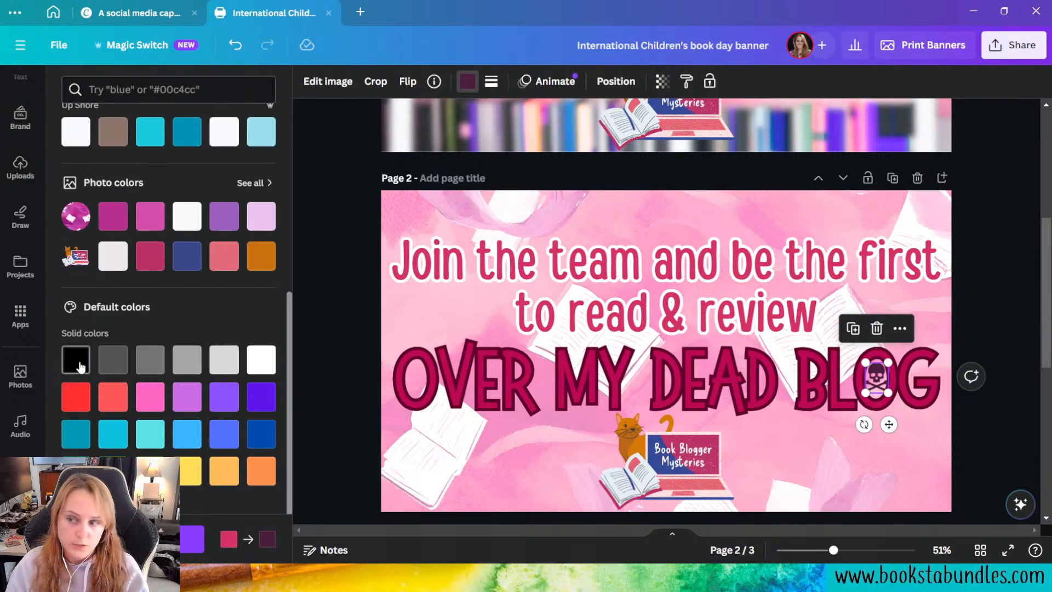
click(76, 361)
scroll(188, 383, up, 6)
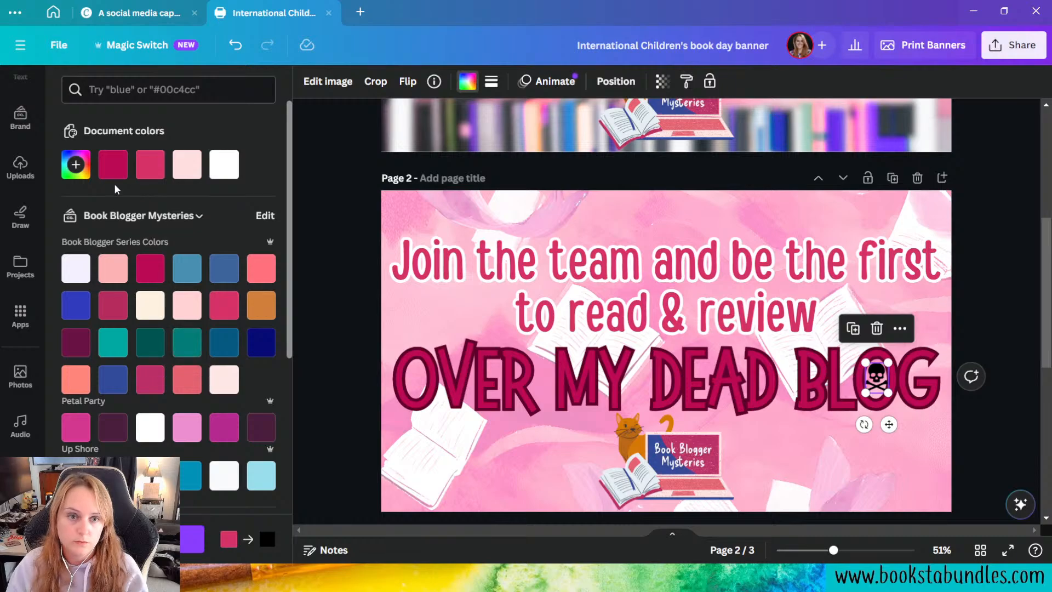
click(117, 306)
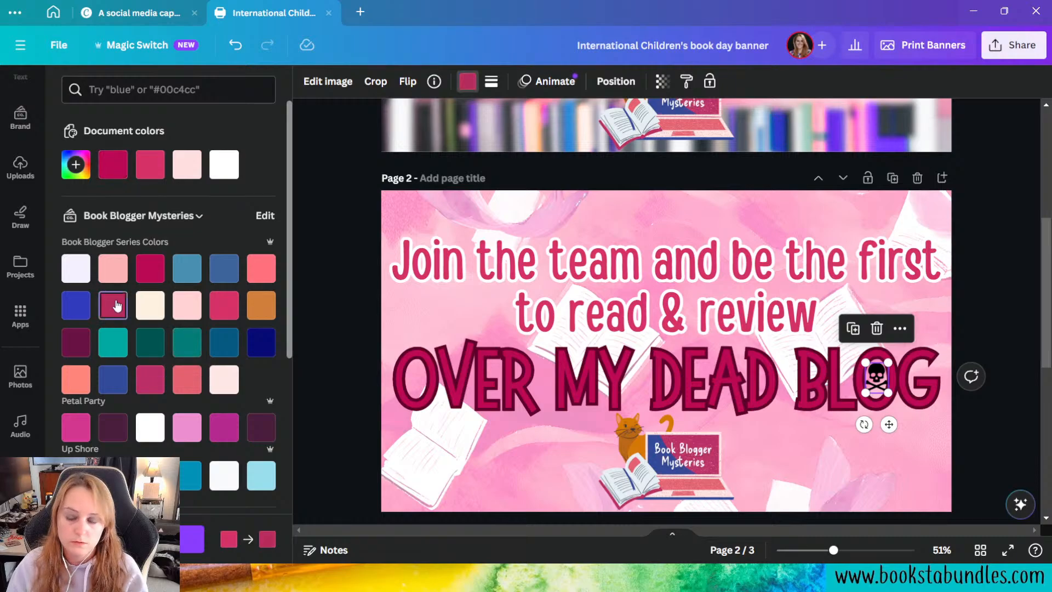
click(153, 271)
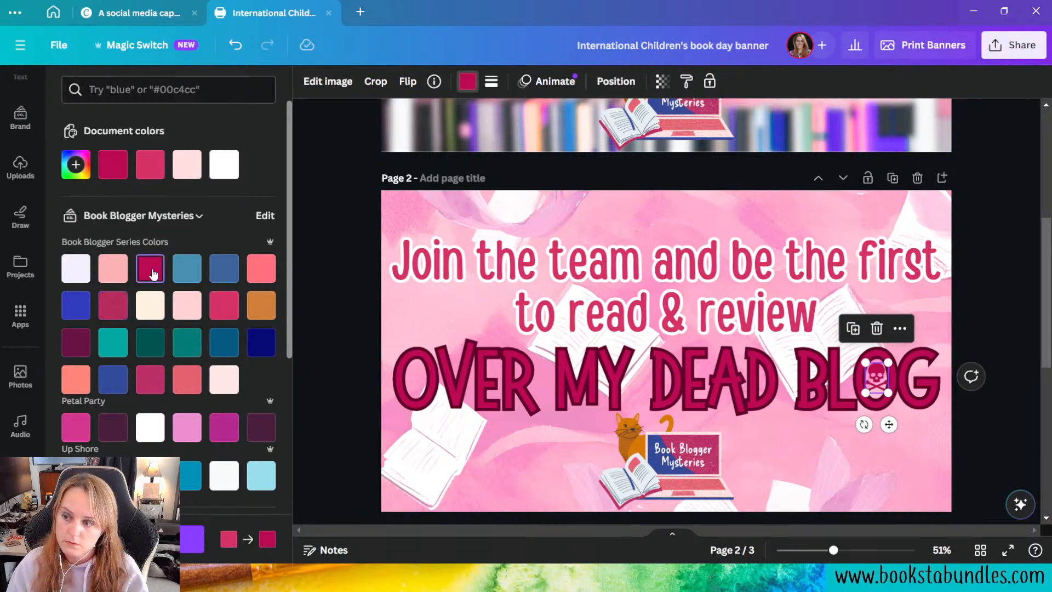
click(991, 485)
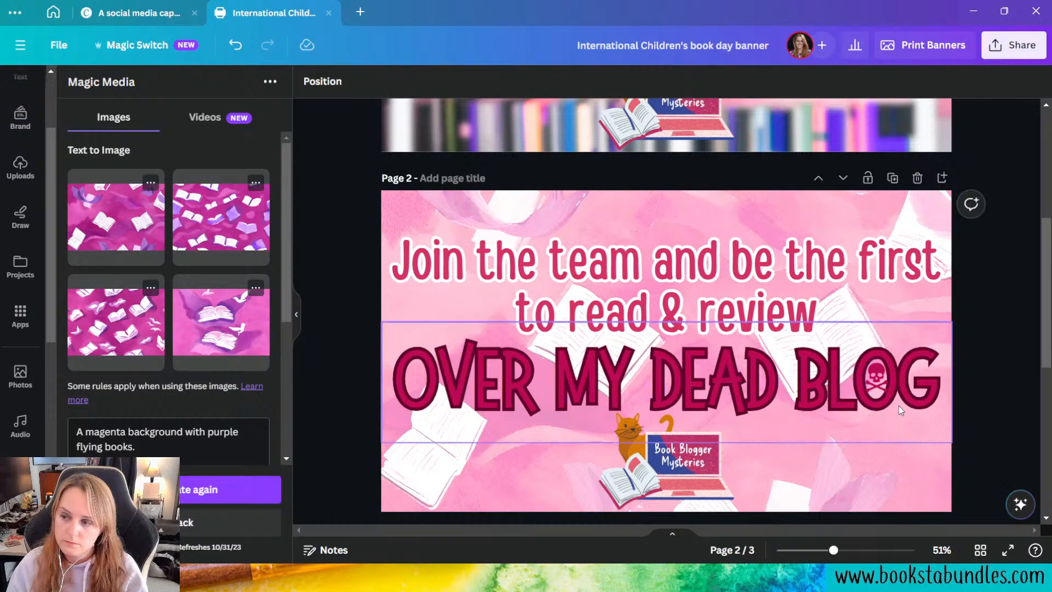
Step: Set the transparency of the skull in "BLOG" to 34 on page 2
click(876, 377)
click(663, 80)
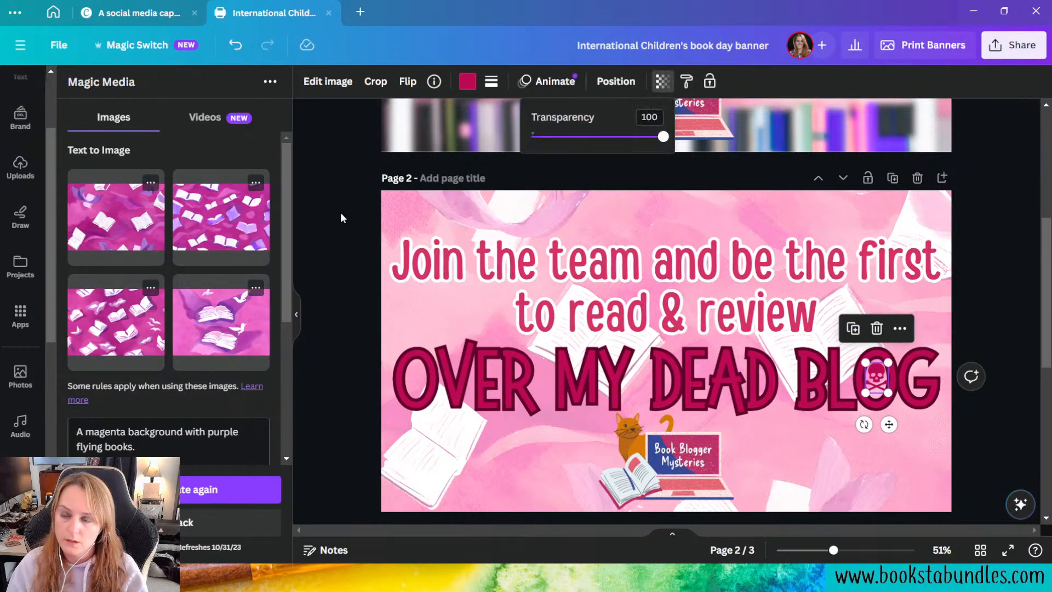
drag(660, 144, 577, 130)
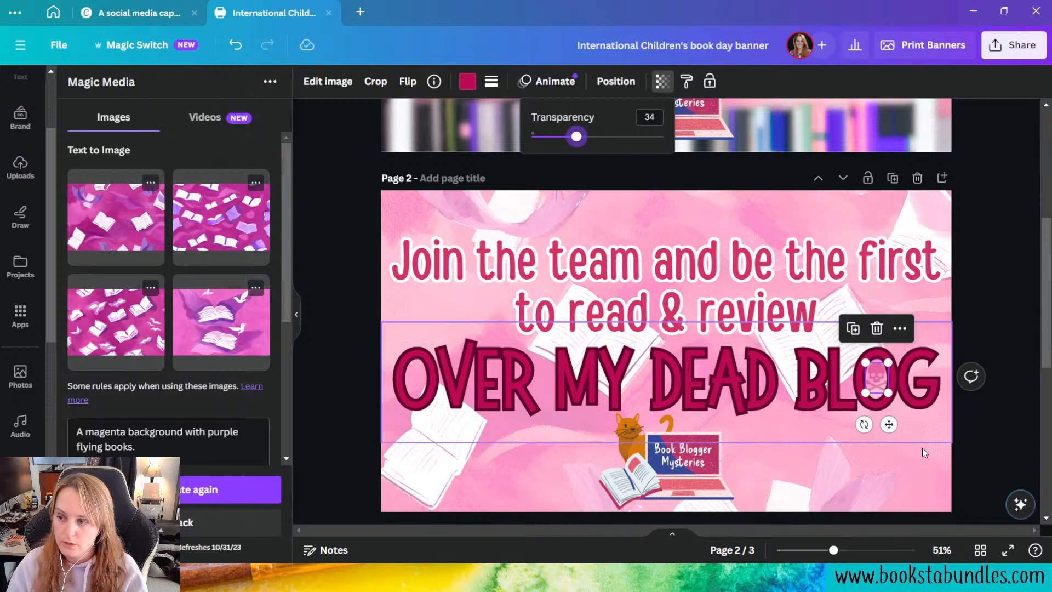
click(982, 459)
click(992, 478)
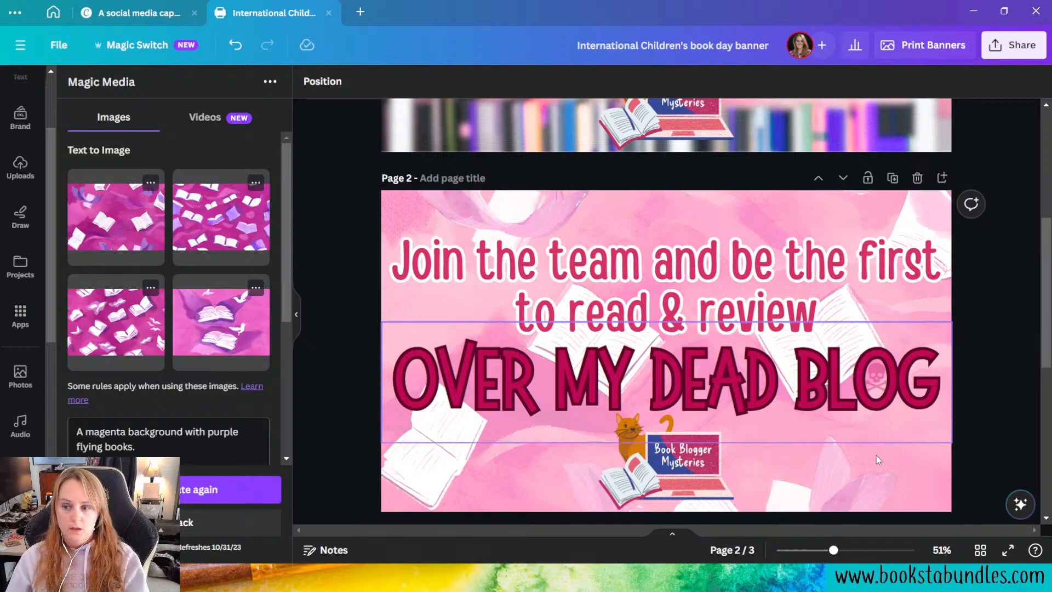
Step: Slightly enlarge the Book Blogger Mysteries cat-and-laptop logo below the title on page 2, keeping it clear of the lettering
click(694, 438)
scroll(712, 455, down, 1)
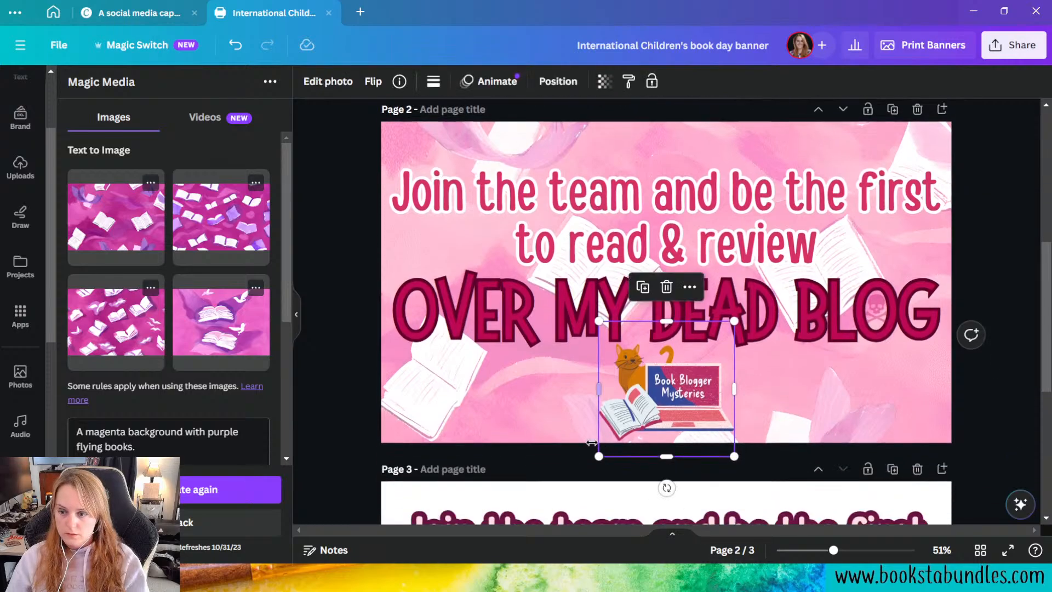
drag(598, 454, 596, 458)
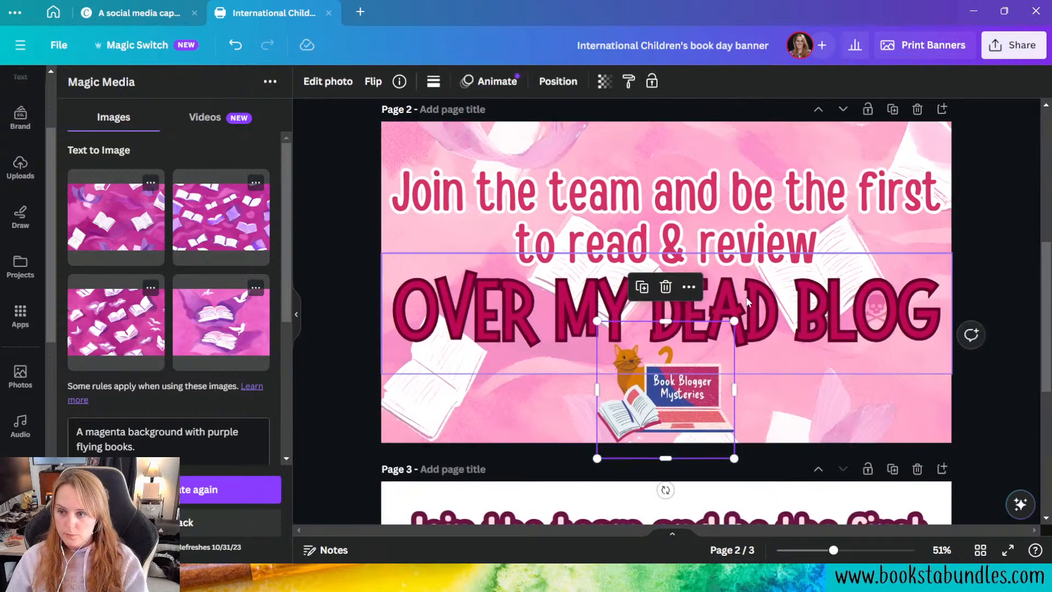
drag(733, 321, 743, 322)
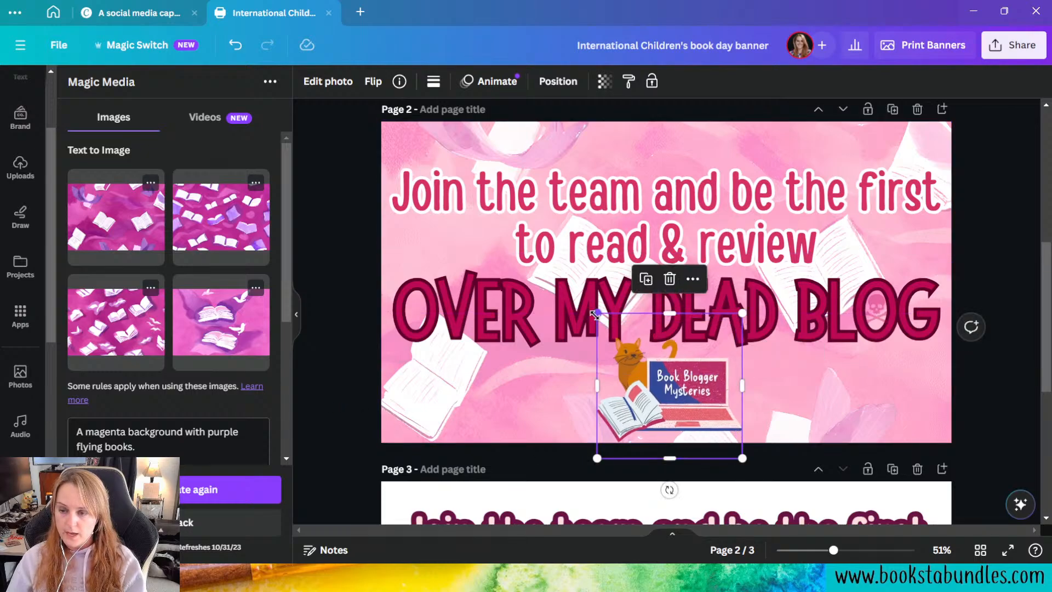
drag(597, 314, 603, 320)
click(356, 415)
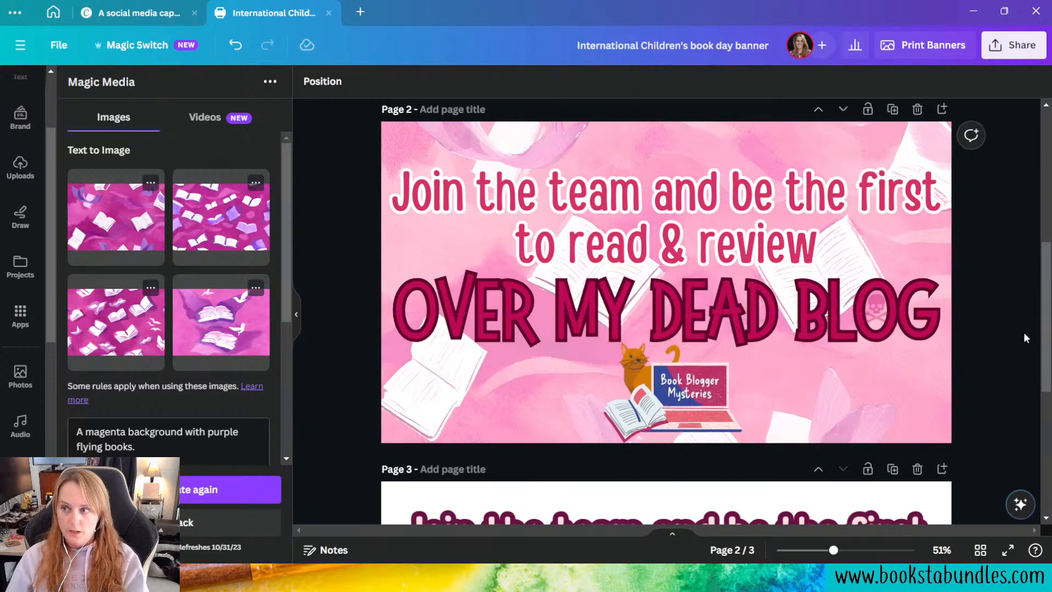
scroll(979, 357, up, 5)
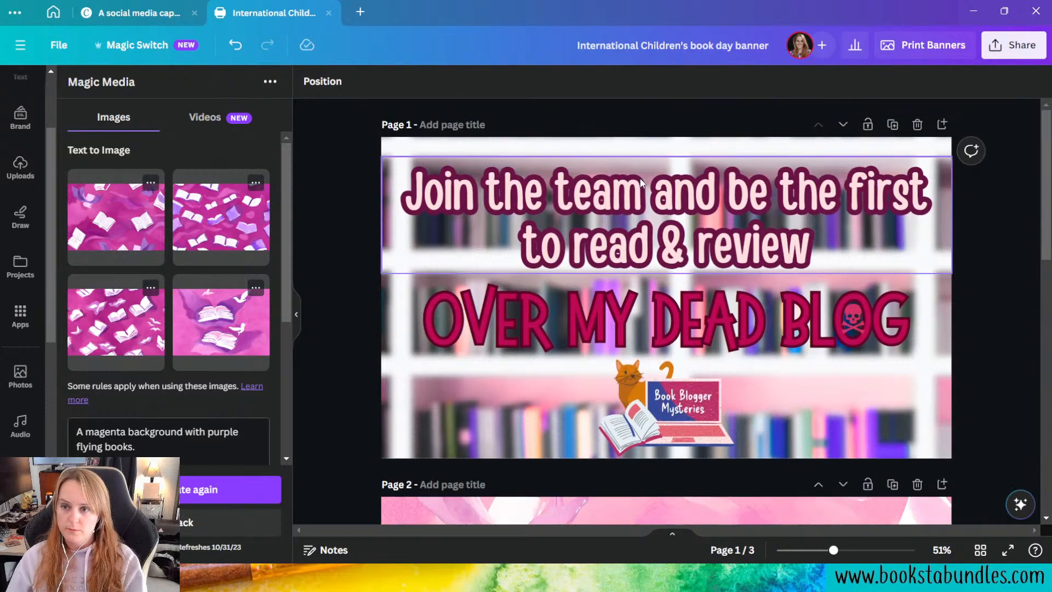
scroll(874, 365, down, 5)
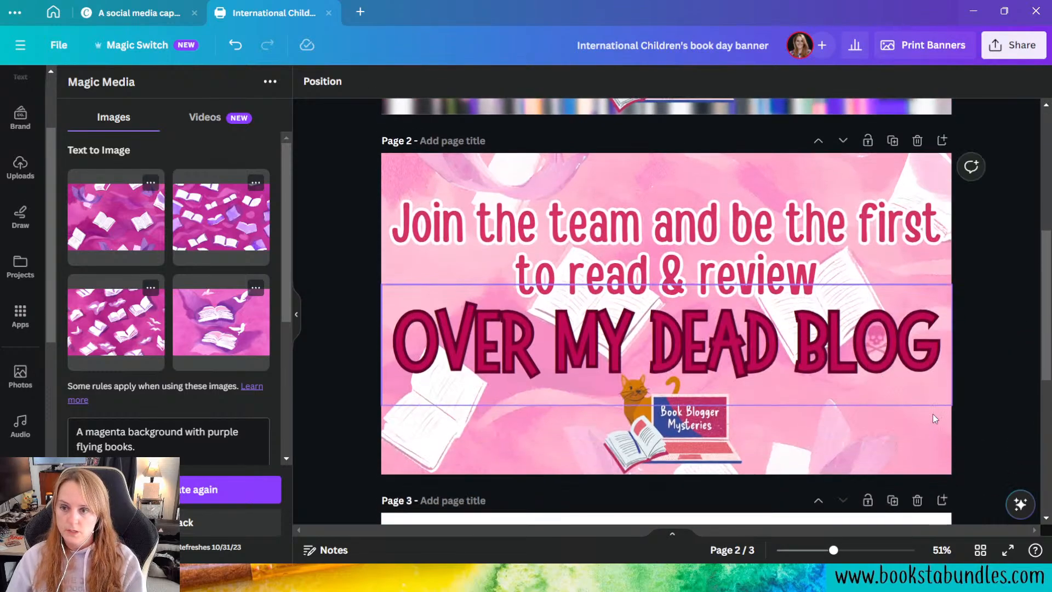
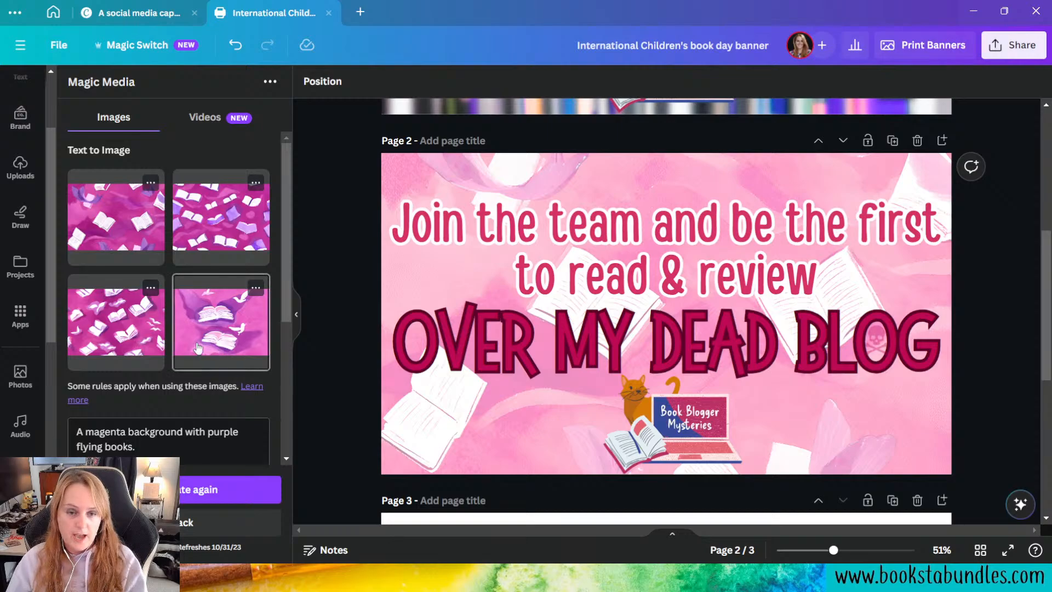
Step: Delete page 3 with its test images and the bookshelf version on page 1, keeping only the pink flying-books banner
scroll(198, 329, down, 4)
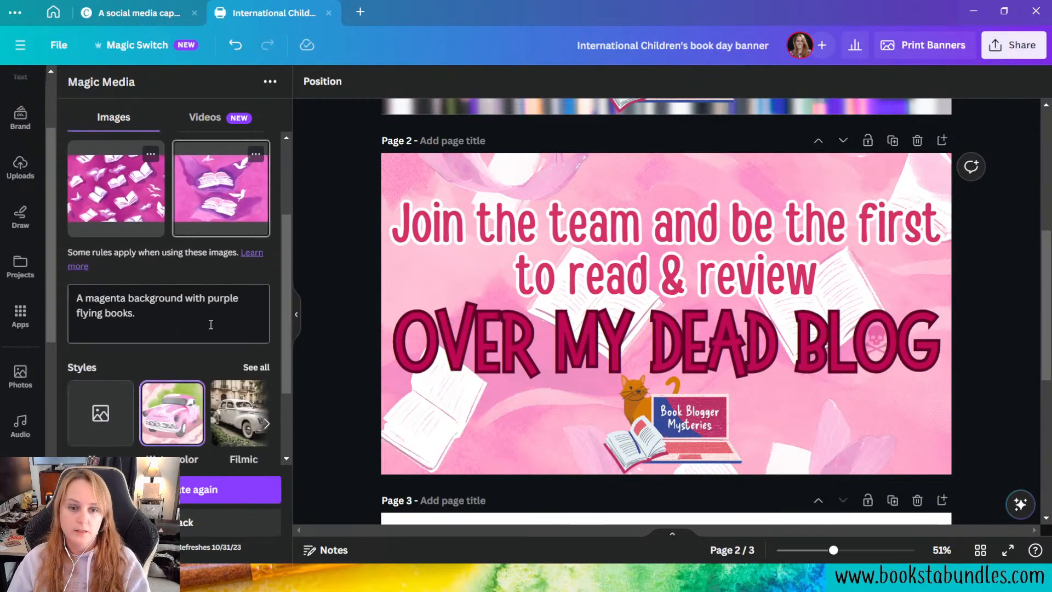
scroll(203, 363, up, 4)
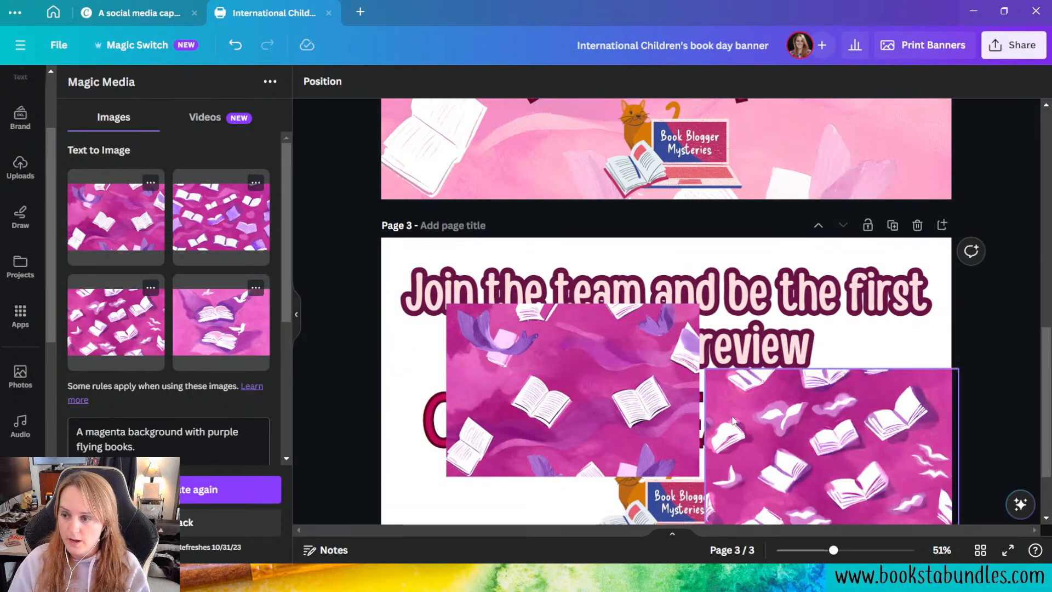
scroll(839, 362, down, 2)
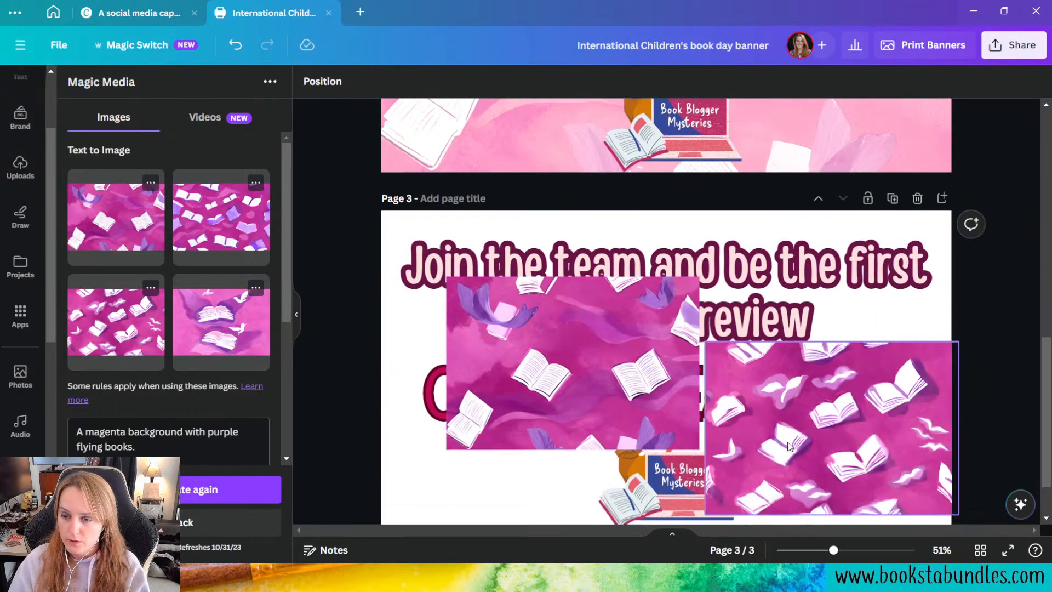
drag(827, 419, 671, 370)
scroll(689, 416, up, 10)
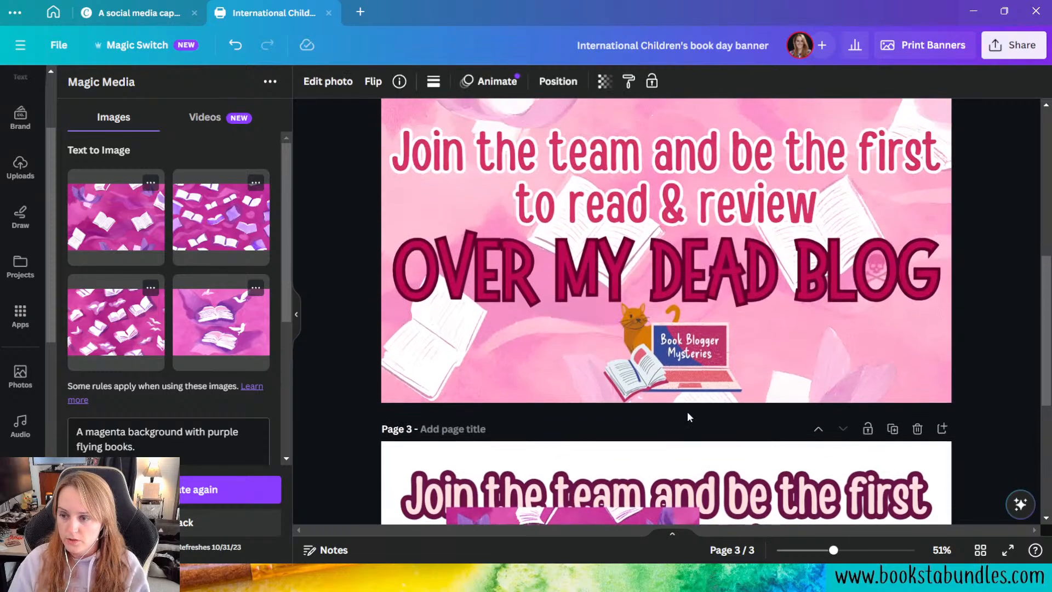
scroll(689, 417, down, 4)
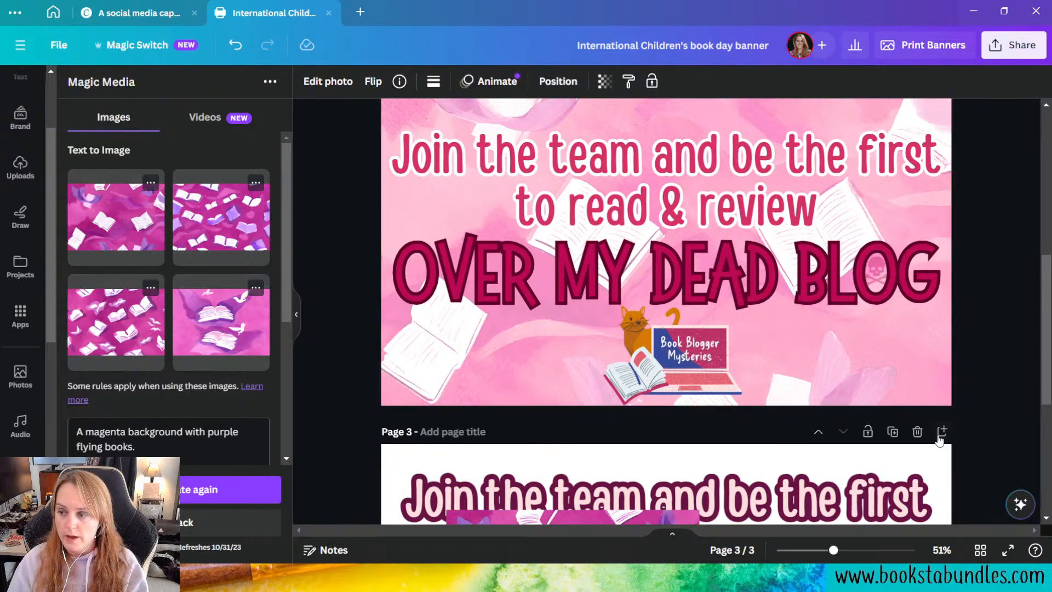
click(918, 433)
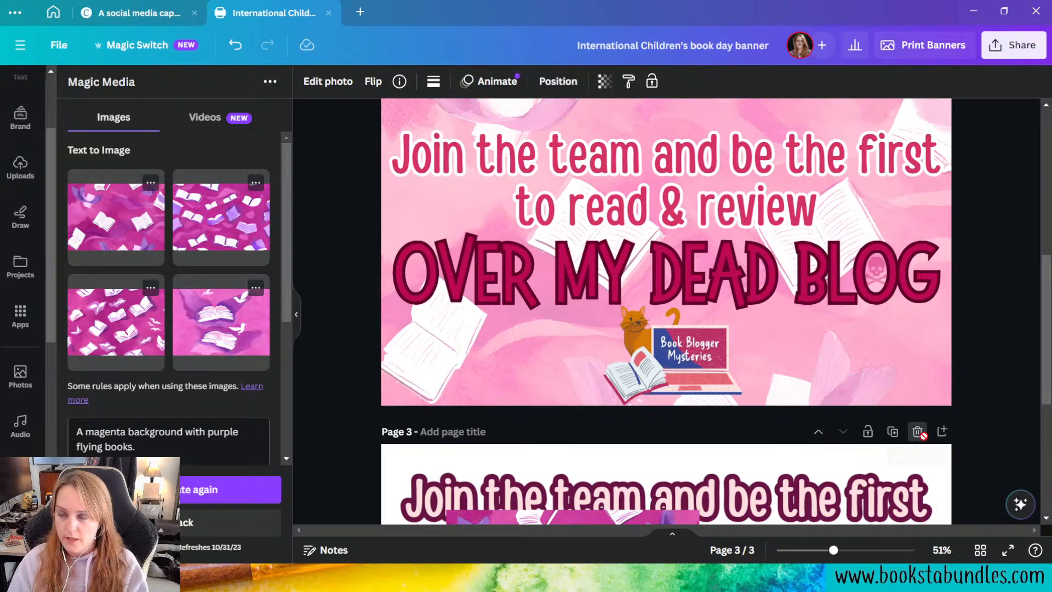
scroll(922, 436, up, 5)
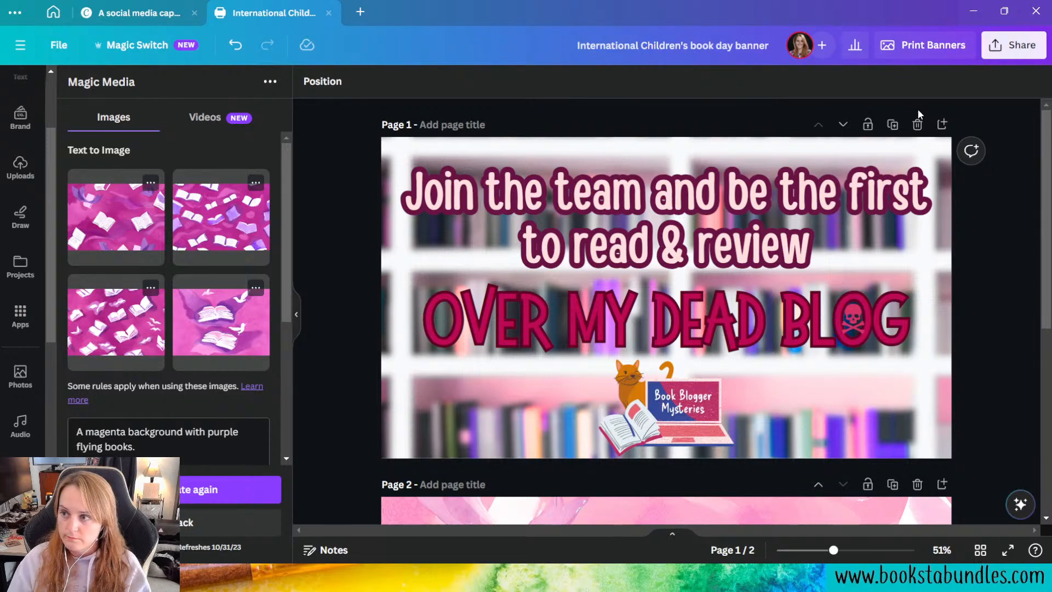
click(918, 126)
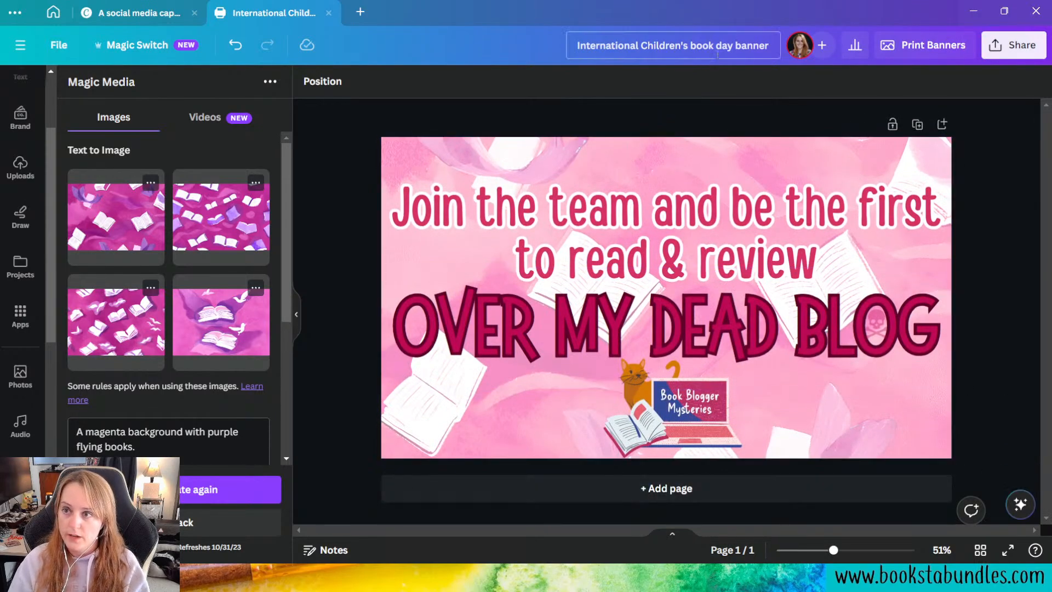
Step: Rename the design as "BBM - ARC Sign Up Banner"
double_click(745, 44)
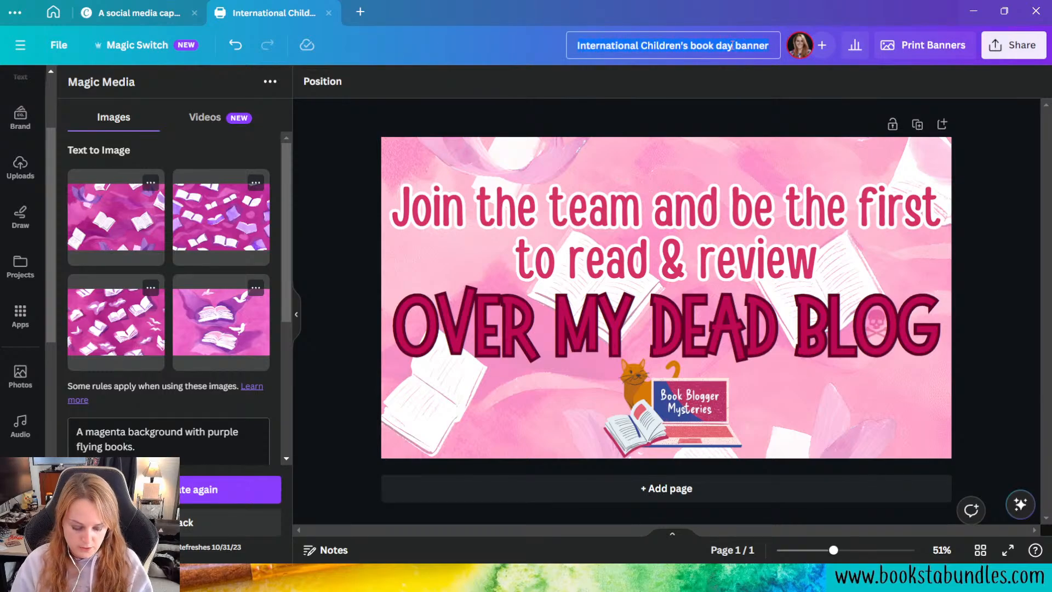
key(ctrl+a)
text(B)
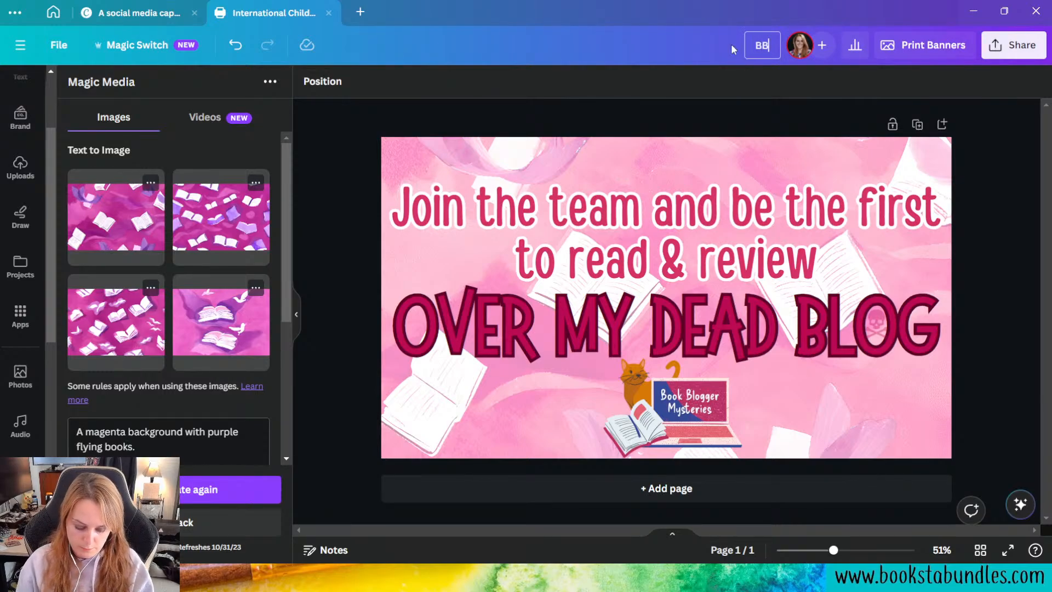
text(BM - A)
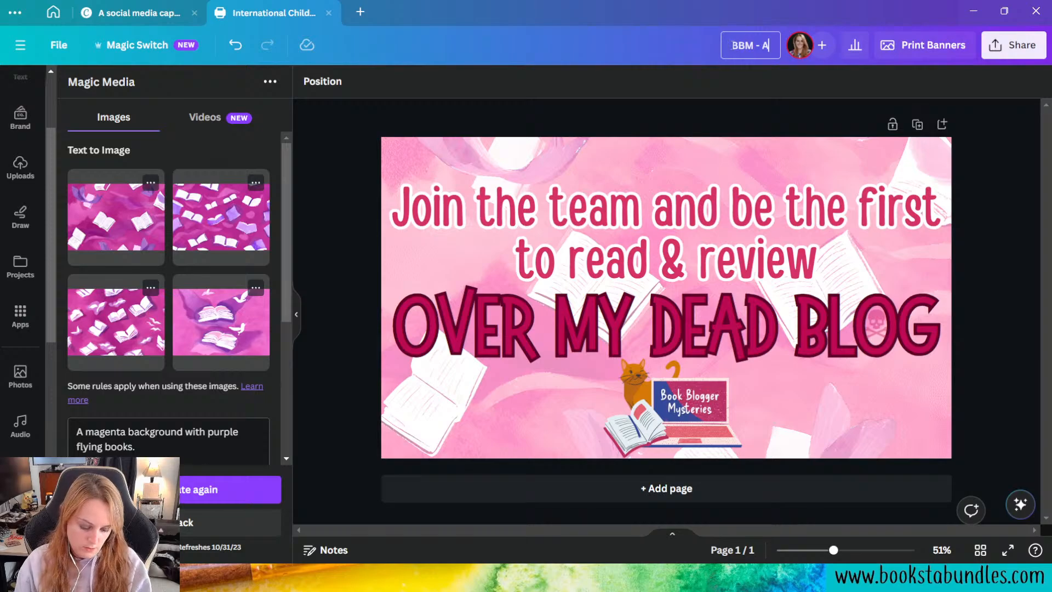
text(RC Sign Up Banner)
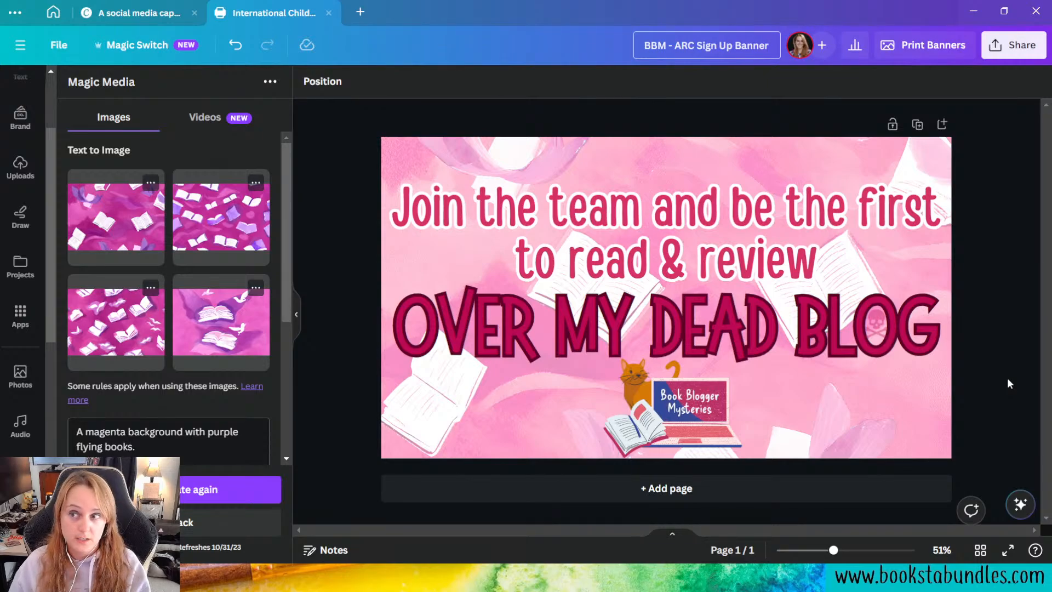
key(Return)
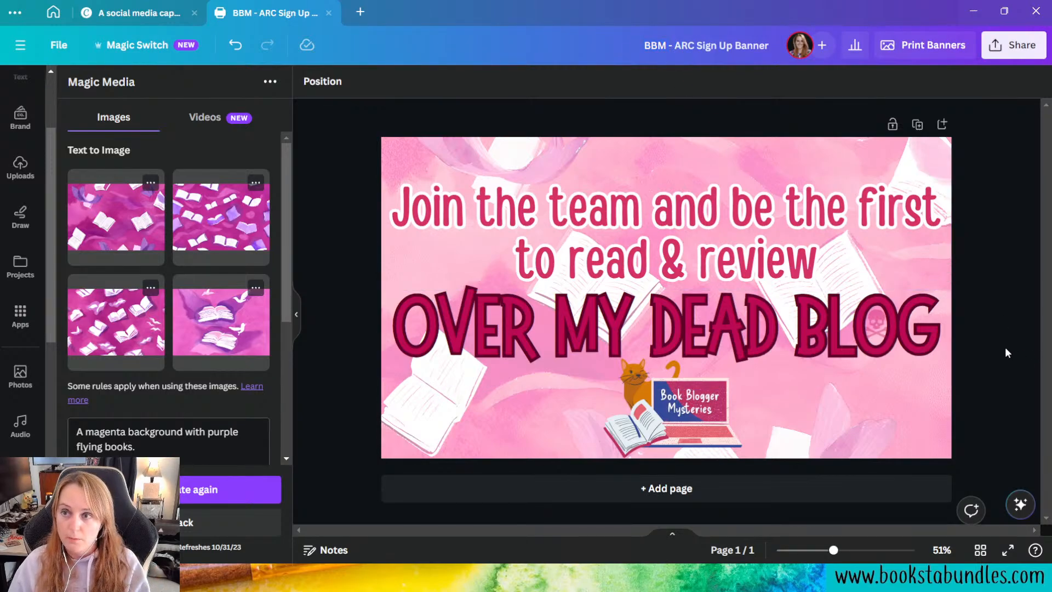
Step: Close the banner template preview on the home tab and look up "GWM" among the existing projects
click(56, 12)
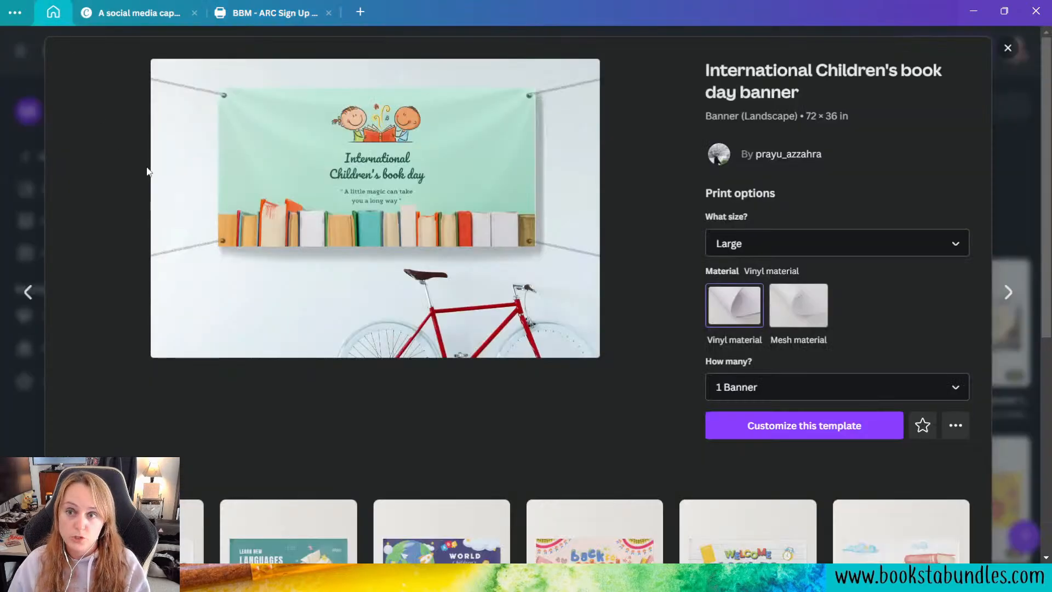
click(1008, 49)
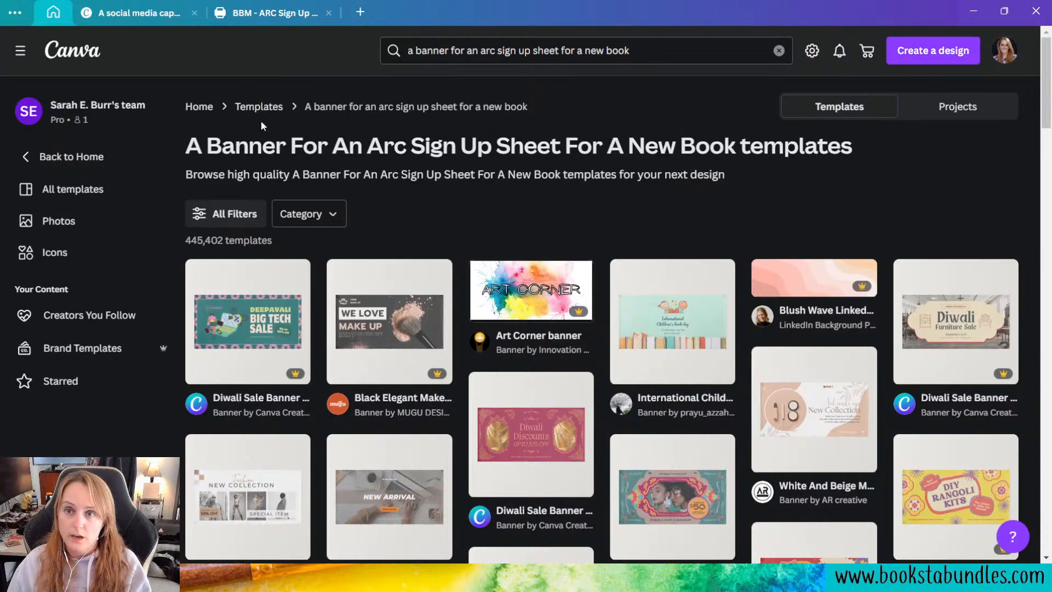
triple_click(650, 45)
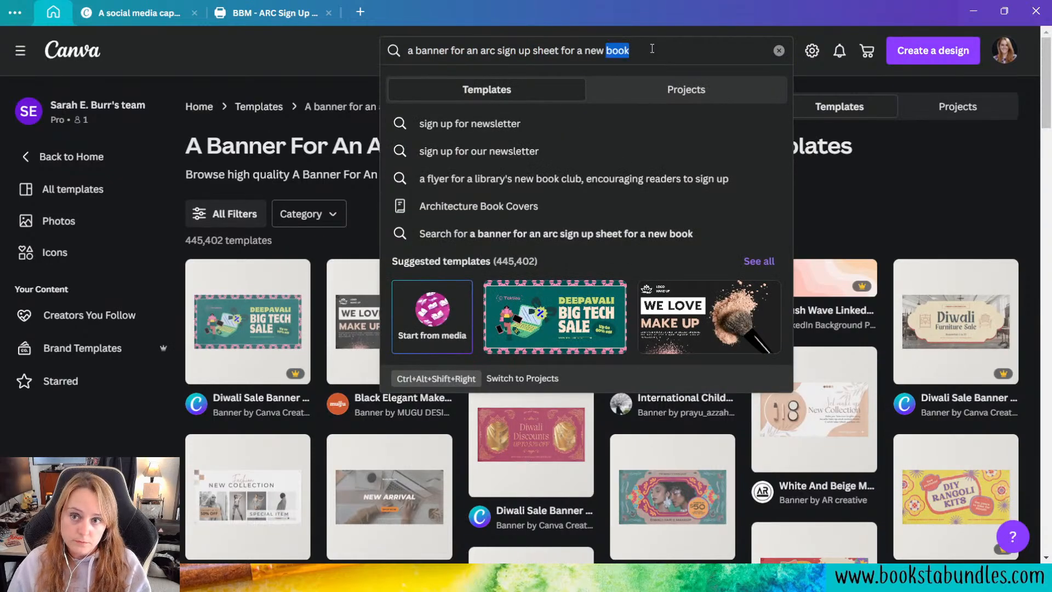
text(GWM)
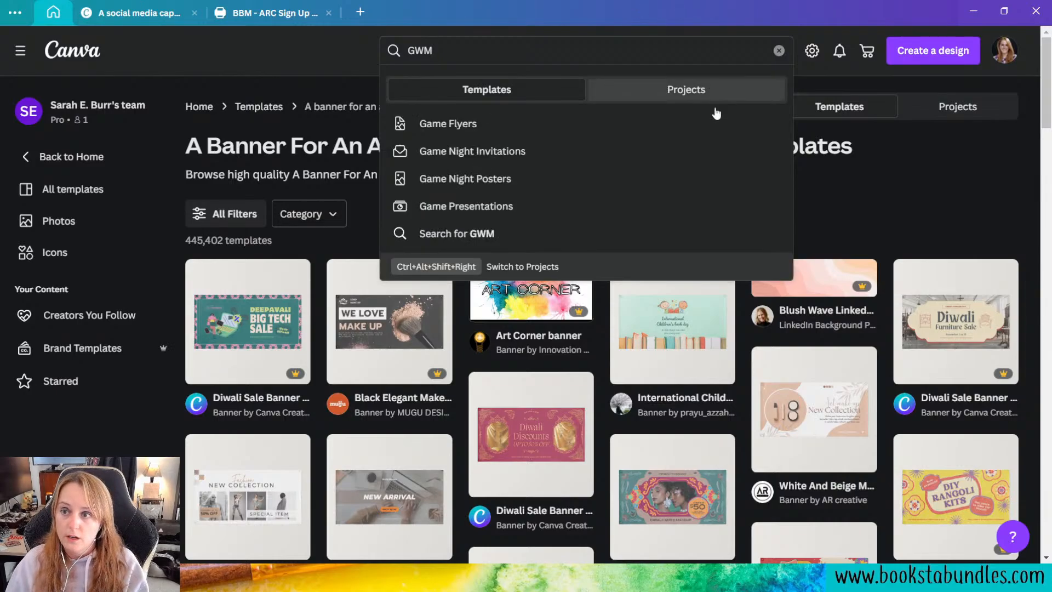
click(698, 93)
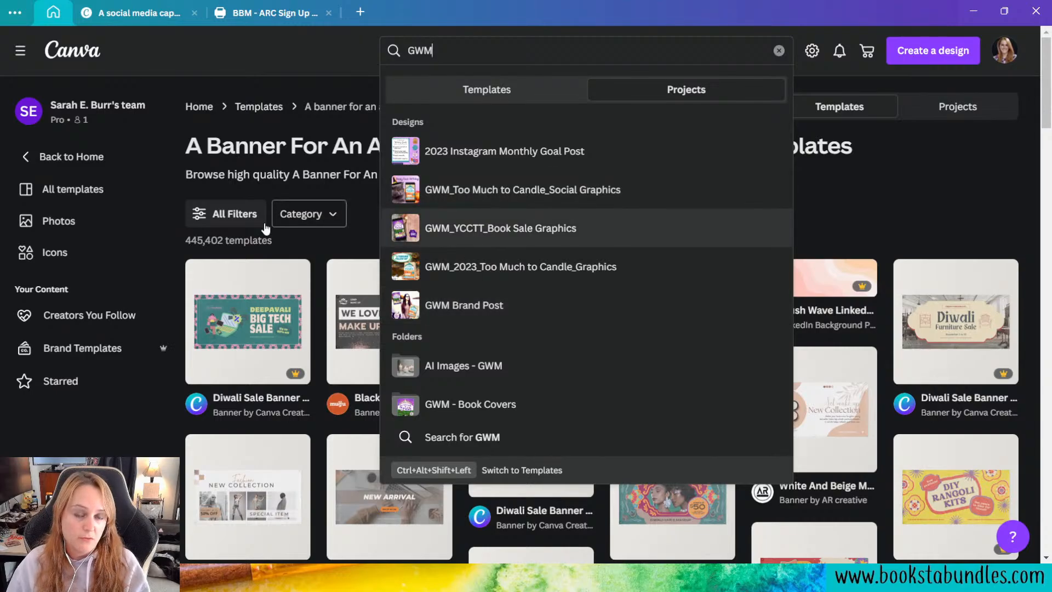
Step: Glance back at the banner design, return to the Canva home page and browse the newest features
click(269, 13)
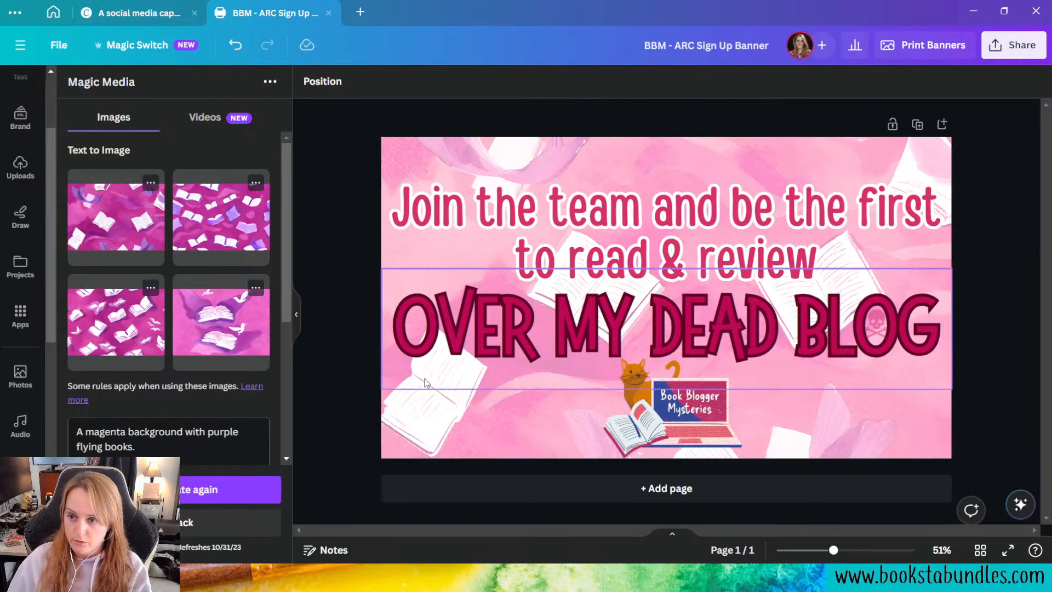
click(54, 12)
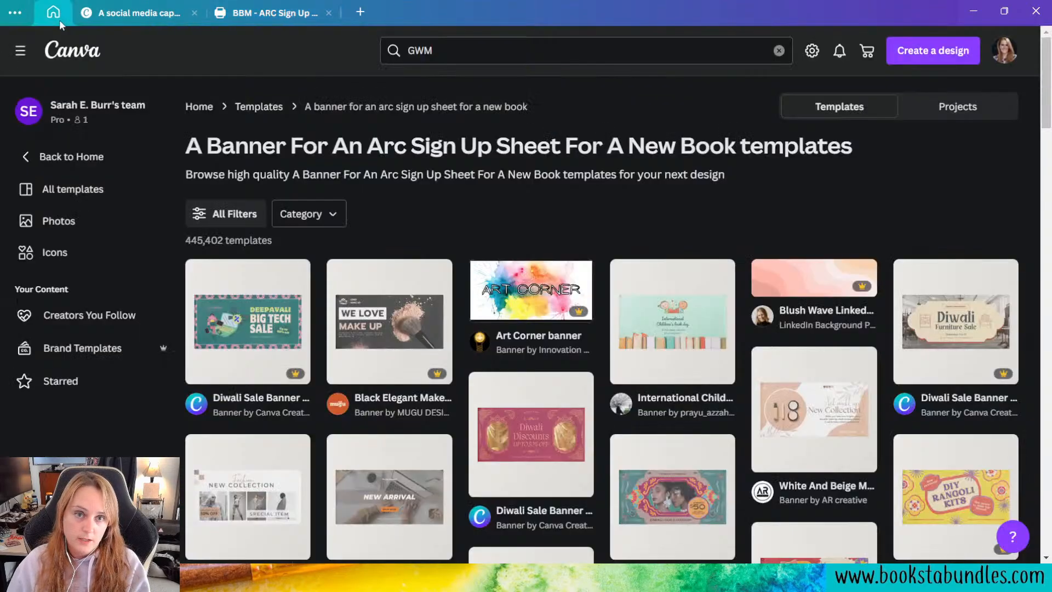
click(85, 160)
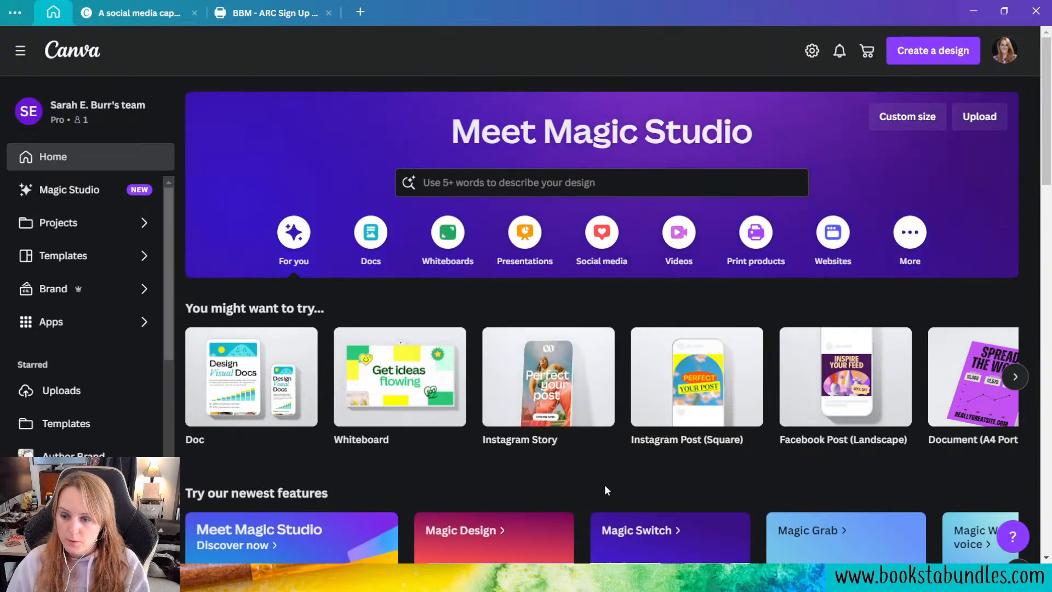
scroll(605, 490, down, 4)
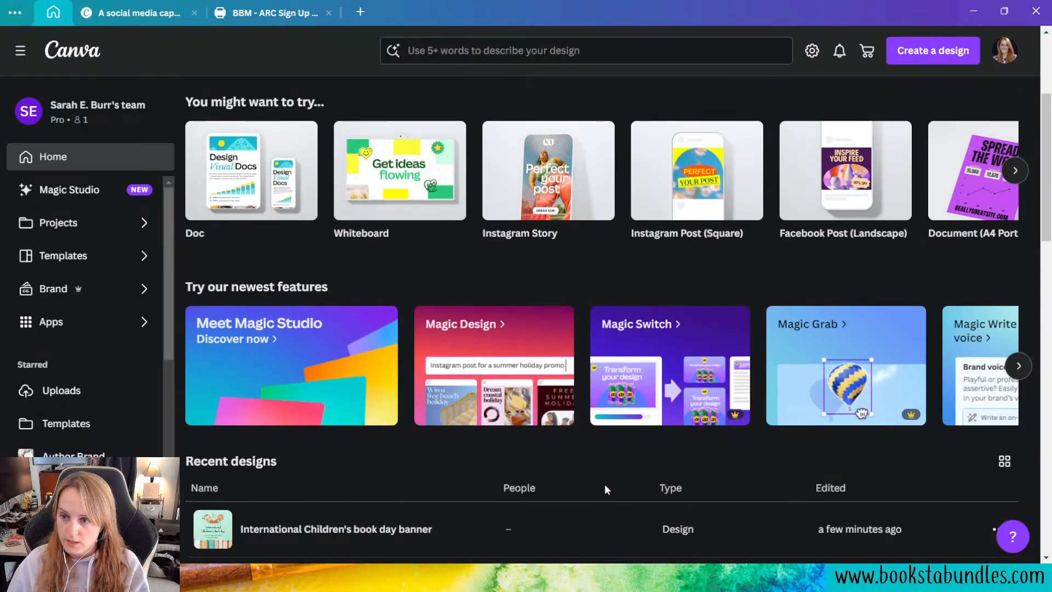
click(1019, 368)
click(1020, 367)
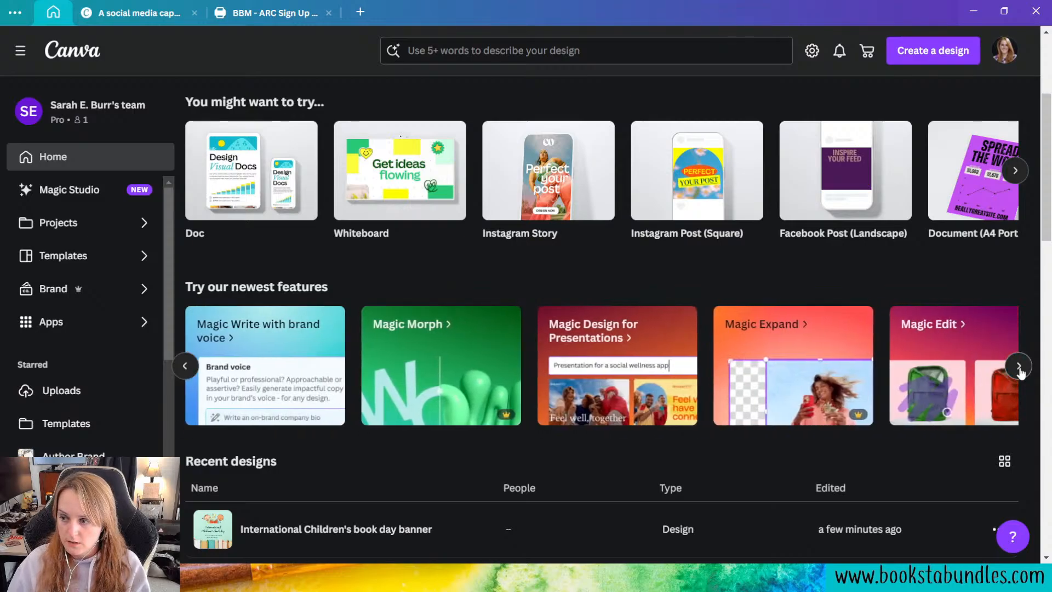
click(1020, 367)
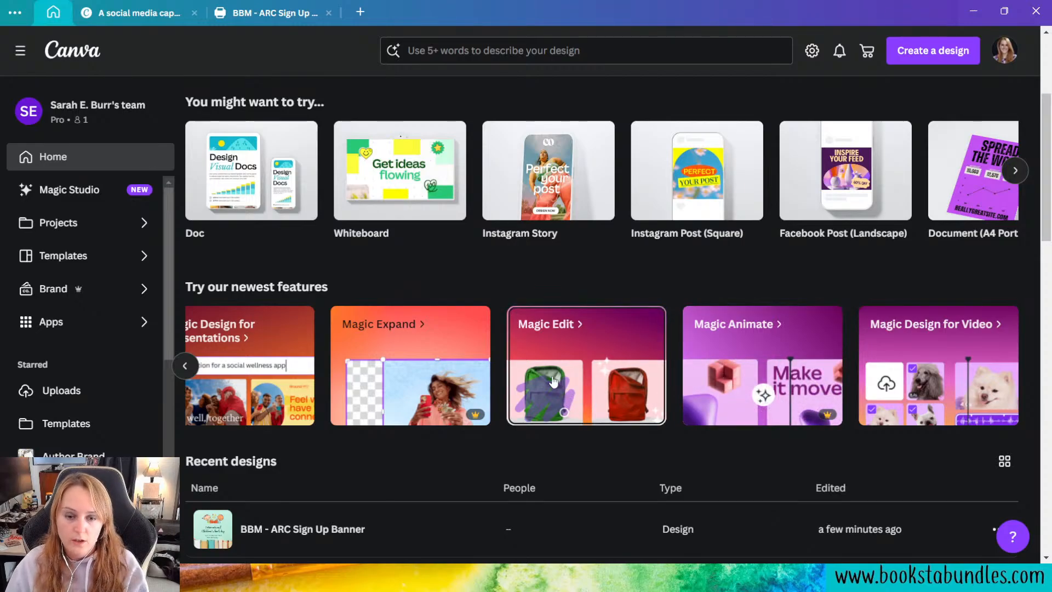
Step: Open the "BBM - Social Media Graphics" design from the recent designs and add a blank third page
scroll(470, 459, down, 6)
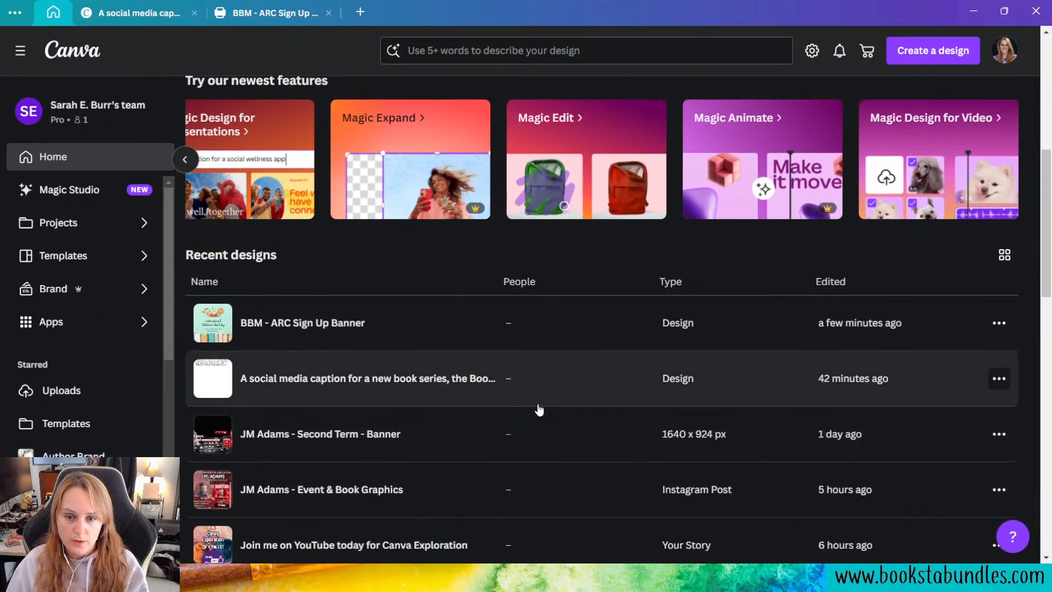
scroll(539, 410, down, 1)
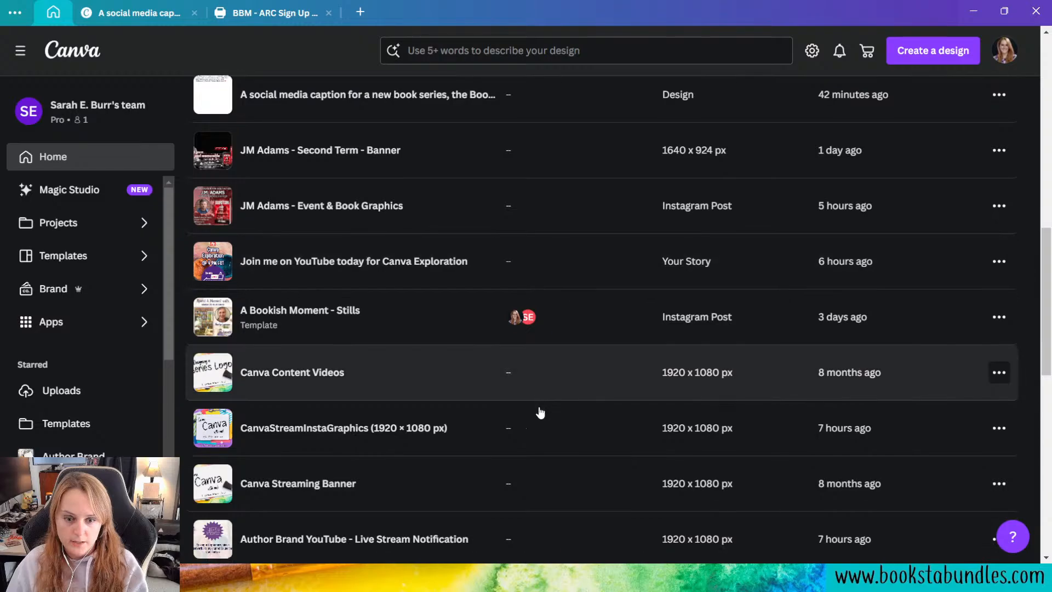
scroll(539, 411, down, 3)
click(448, 466)
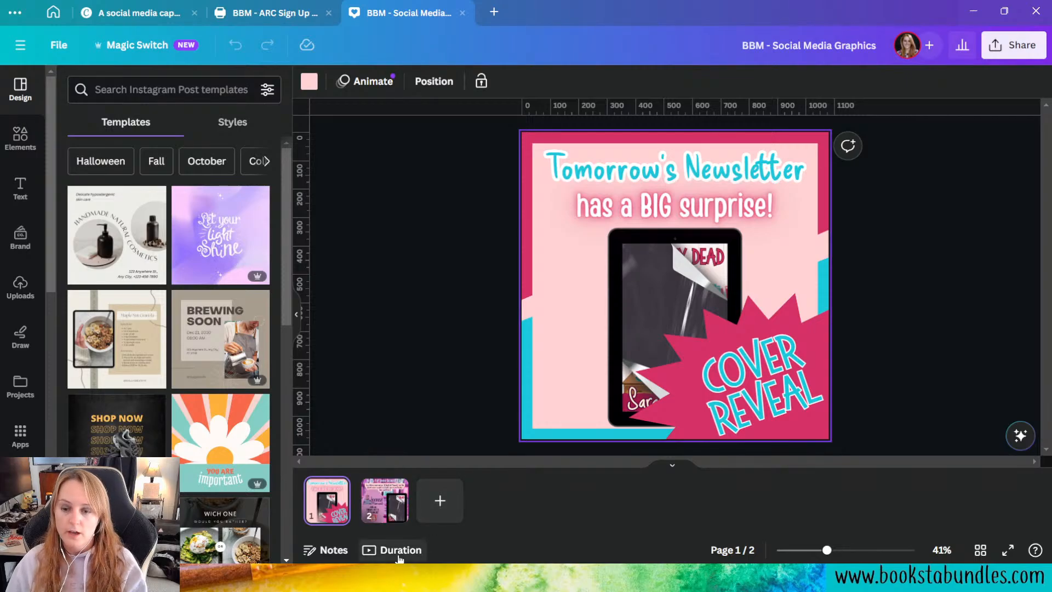
click(442, 510)
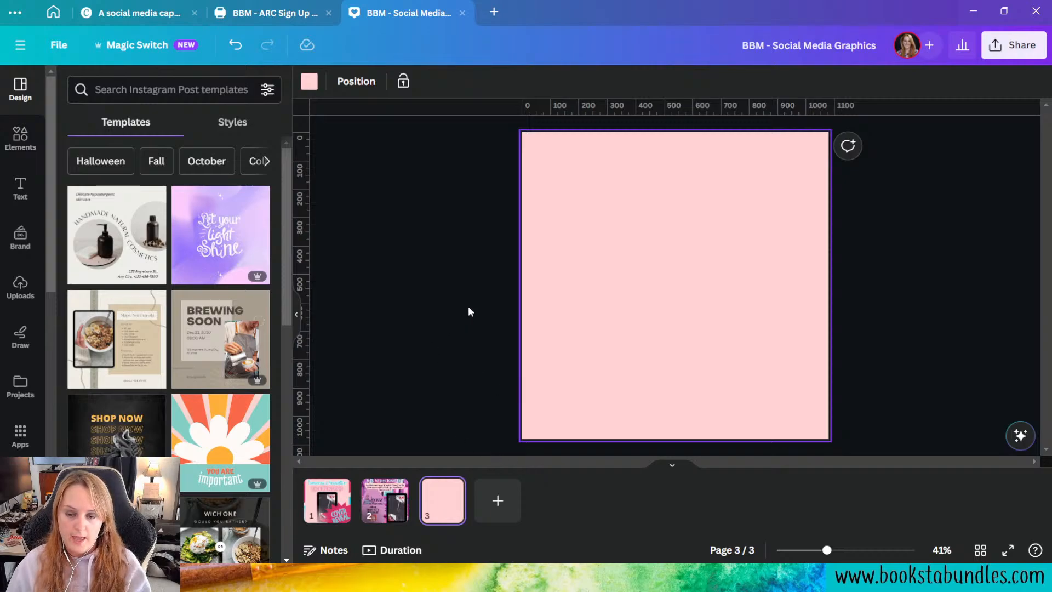
Step: Delete the cover-reveal invitation paragraph beneath the "Ready for some Bookish Fun?" heading on page 2
click(385, 500)
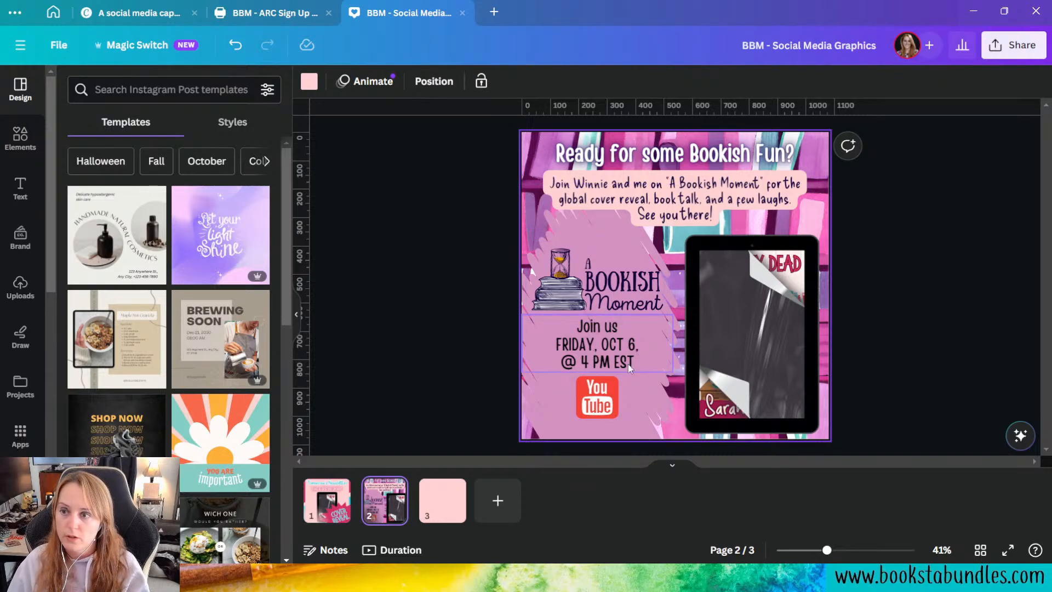
click(695, 211)
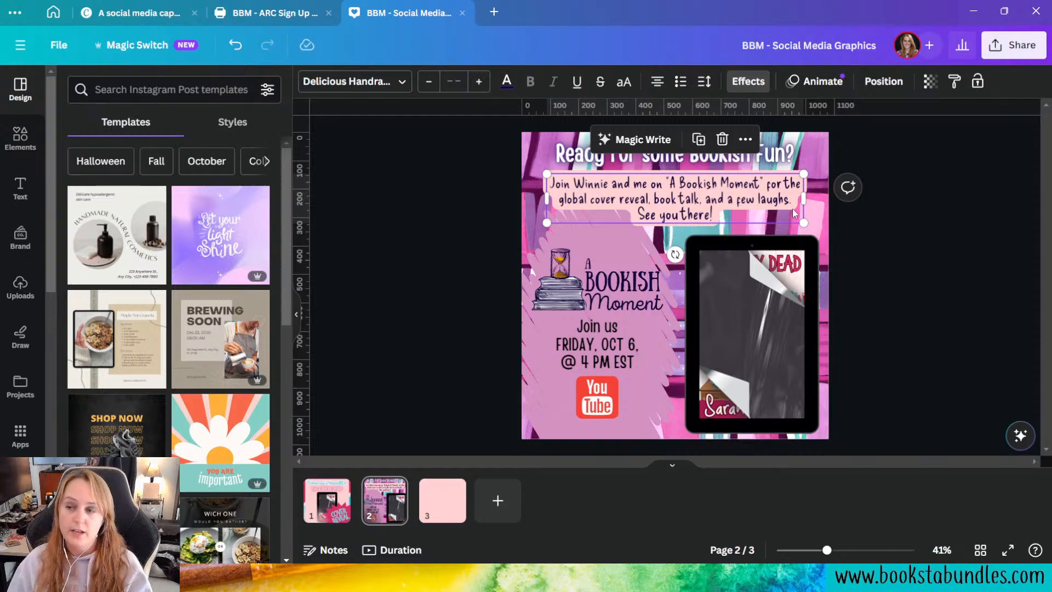
click(907, 254)
click(779, 212)
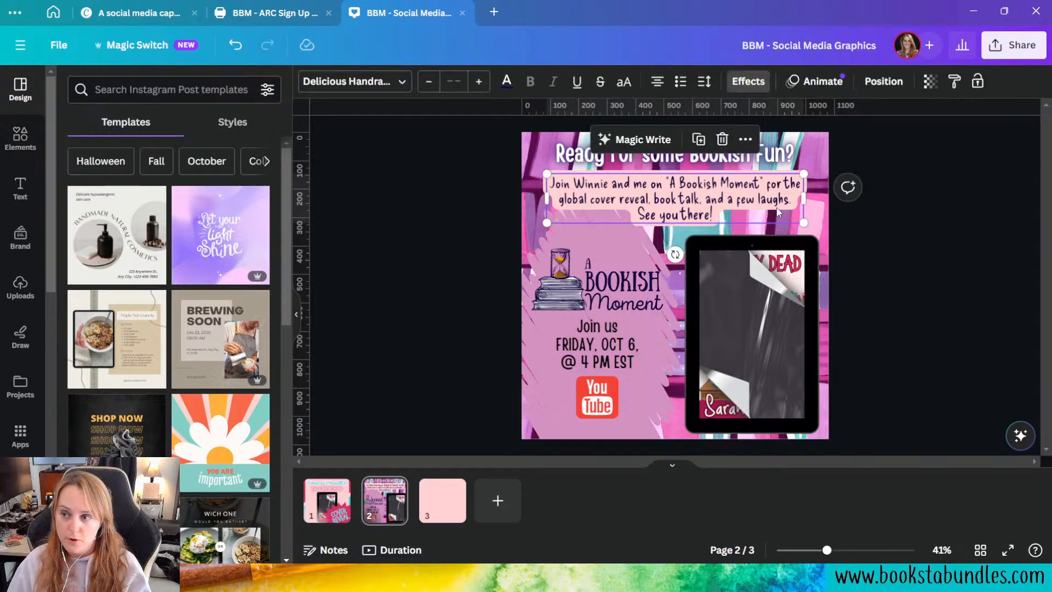
key(Delete)
Step: Increase the font size of the "Ready for some Bookish Fun?" heading on page 2 and return to blank page 3
click(724, 158)
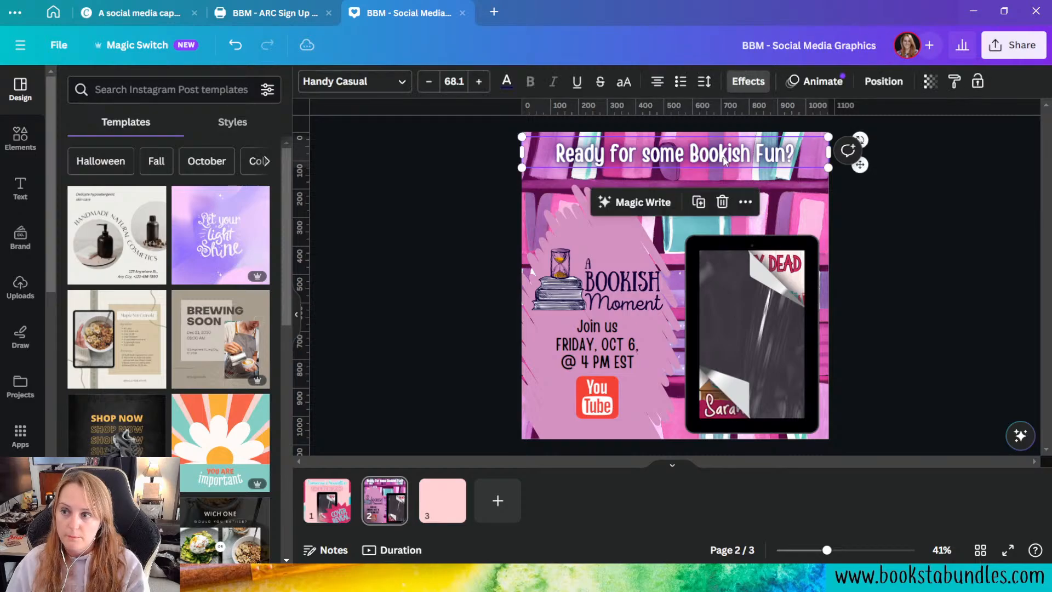
click(478, 81)
click(479, 82)
click(478, 82)
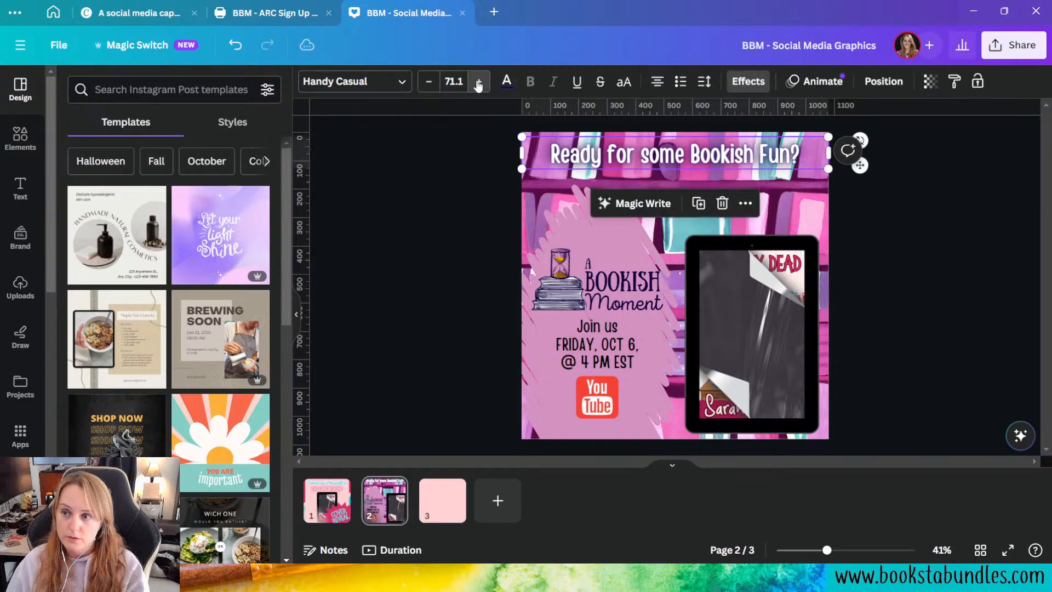
click(479, 81)
click(478, 82)
click(478, 81)
click(478, 81)
click(479, 82)
click(479, 81)
click(479, 82)
click(478, 81)
click(479, 82)
click(1000, 240)
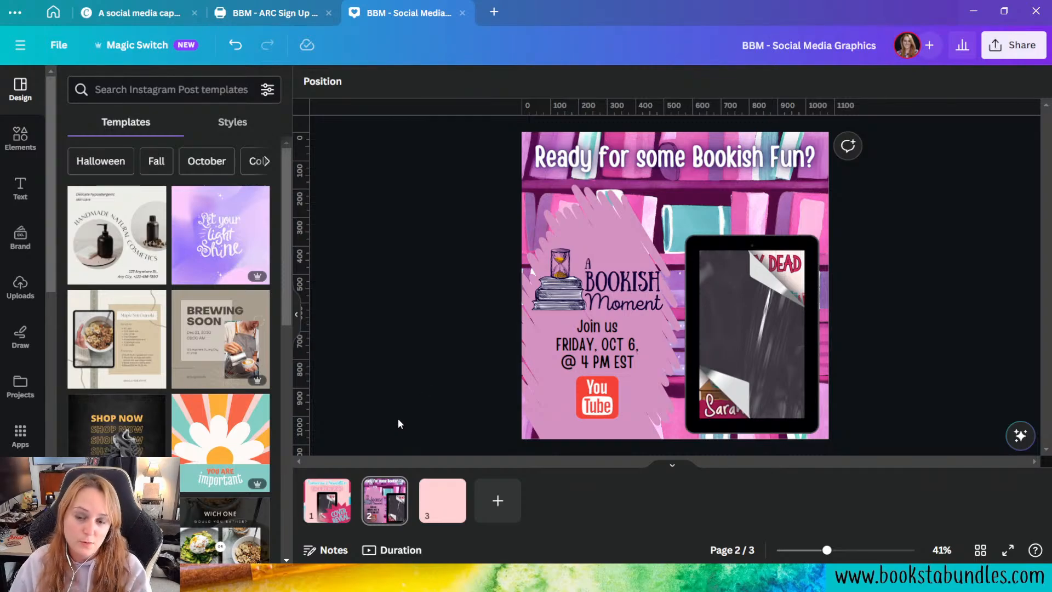
click(437, 518)
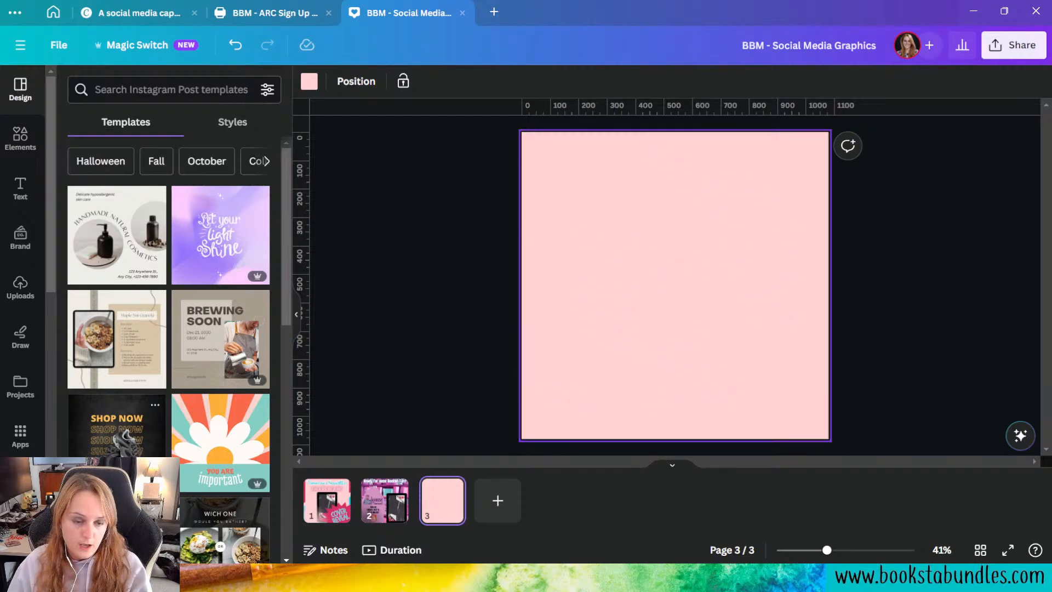
Step: Copy the tablet mockup from page 2 onto page 3, shrink it and place it in the page's lower-left corner
click(385, 500)
click(755, 347)
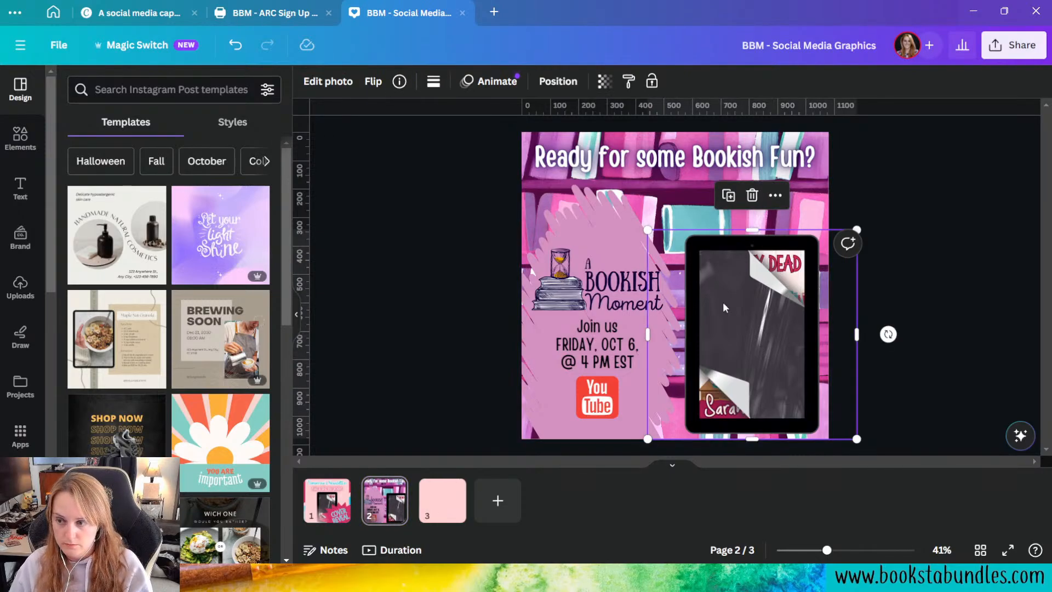
click(443, 500)
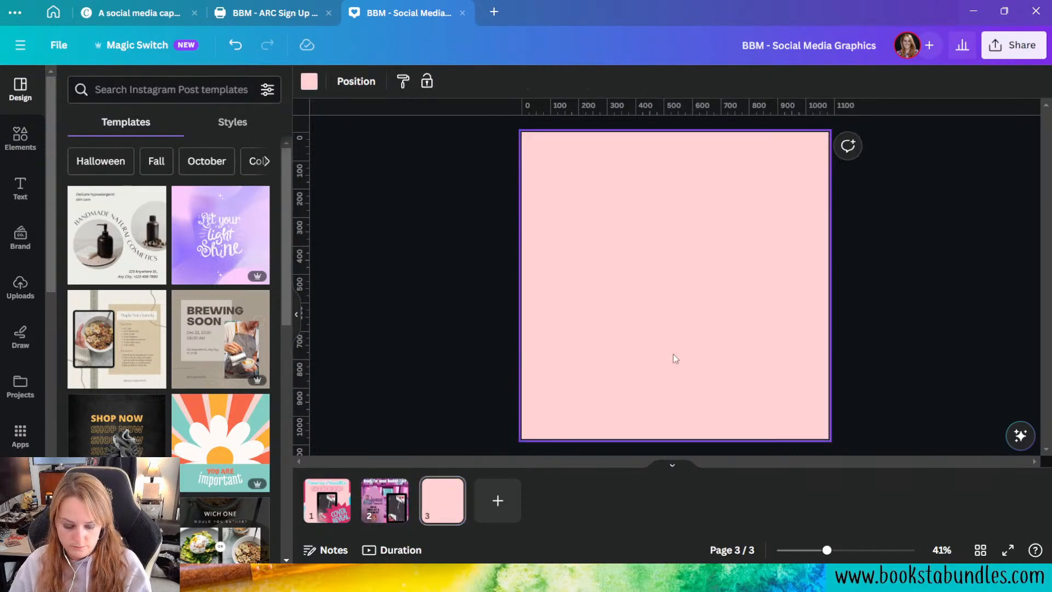
key(ctrl+v)
drag(787, 344, 635, 343)
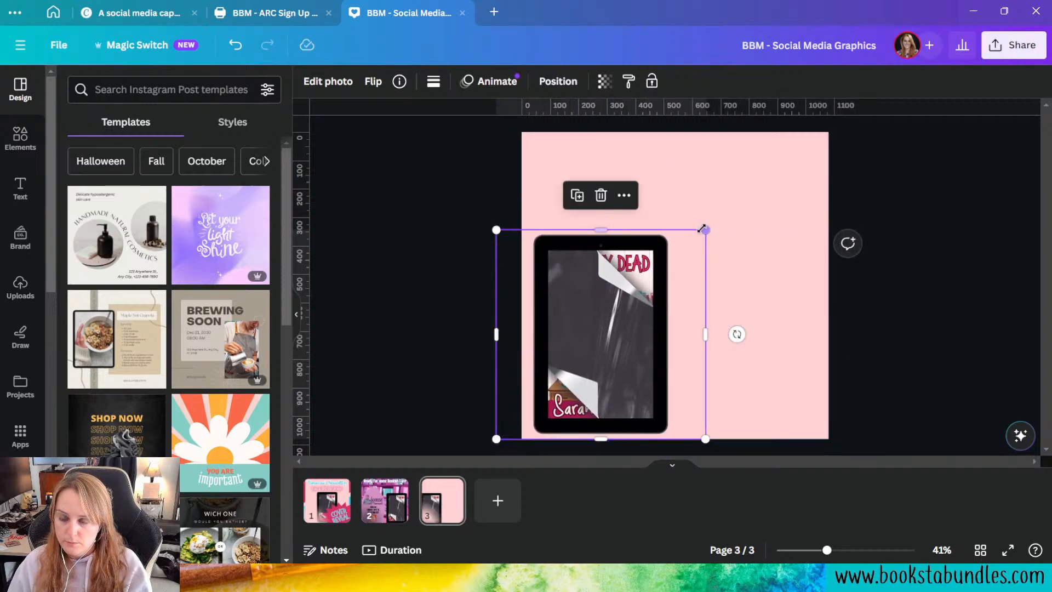
drag(704, 229, 669, 266)
click(446, 350)
Step: Copy the A Bookish Moment logo, "Join us" text and YouTube icon from page 2 to page 3, beside the tablet
click(385, 500)
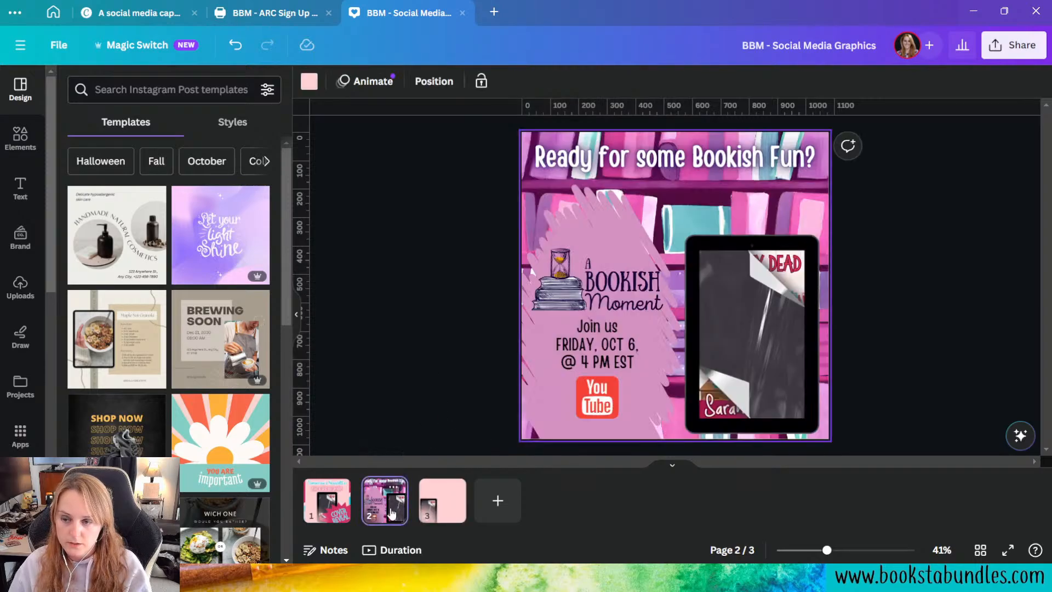
drag(413, 251, 479, 291)
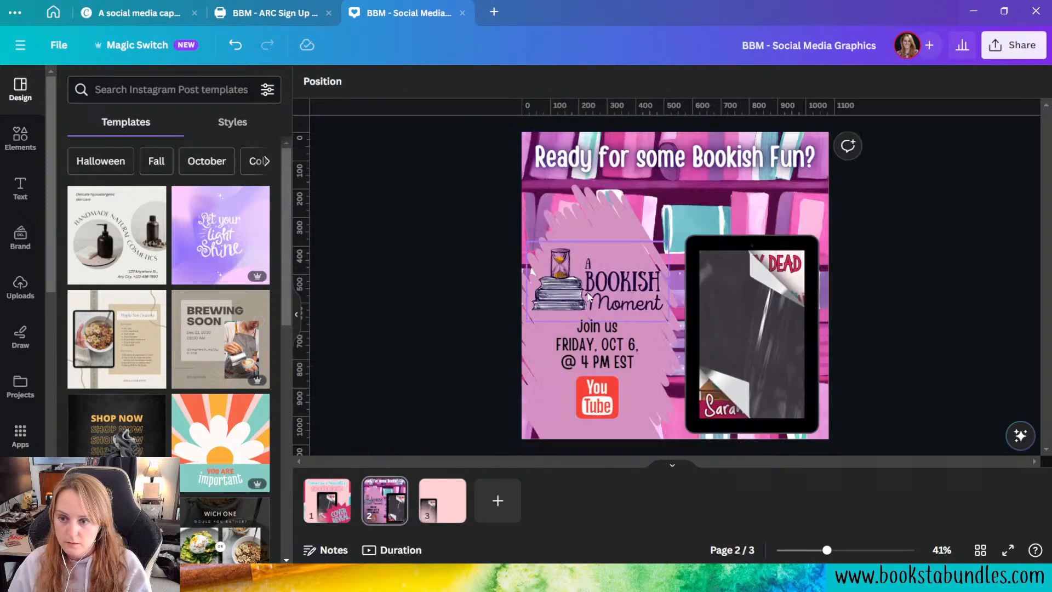
click(589, 296)
shift+click(593, 366)
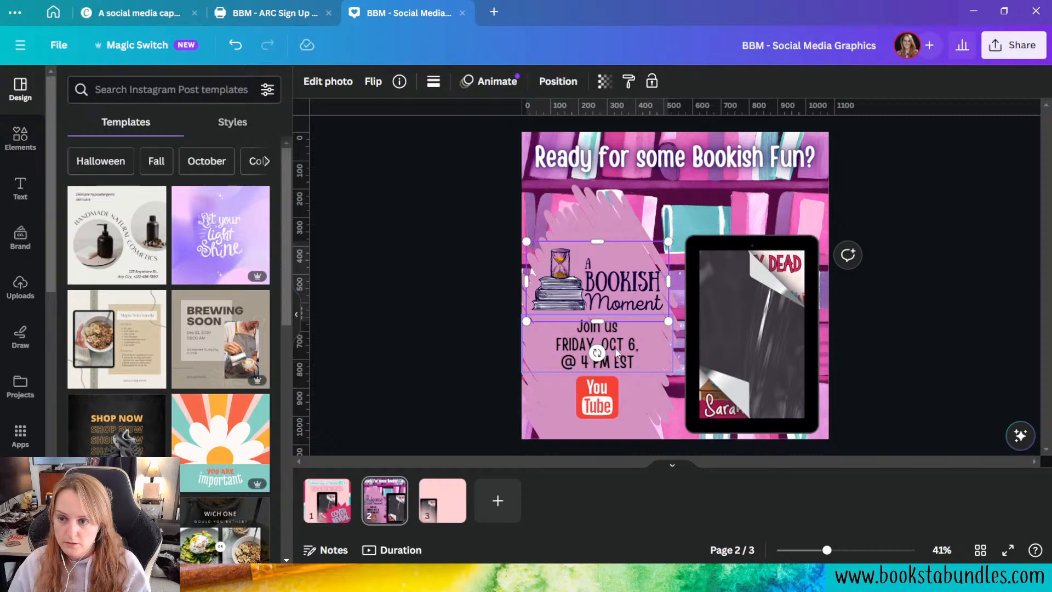
shift+click(608, 388)
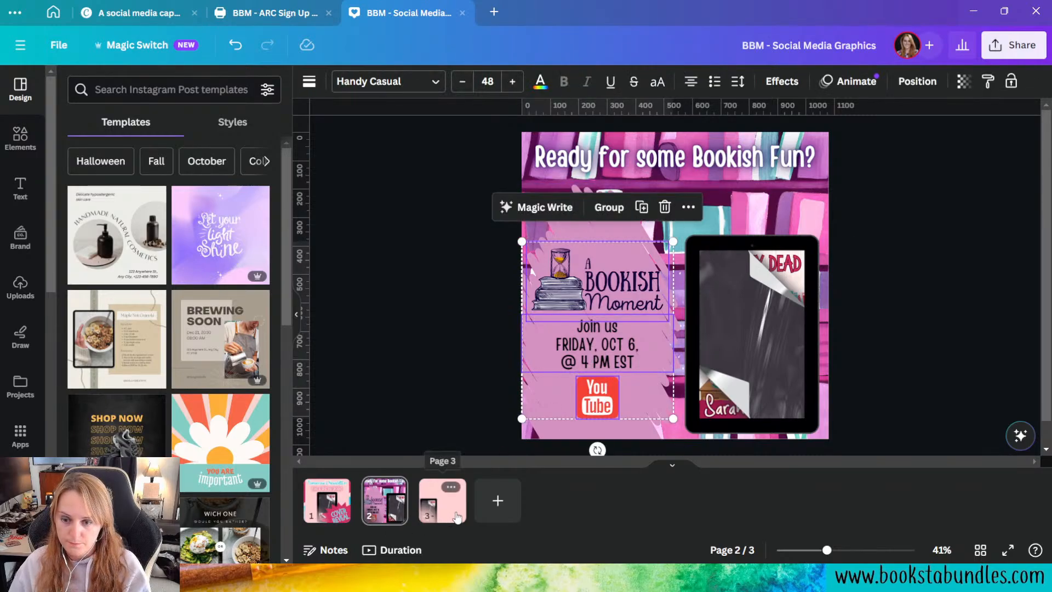
click(442, 500)
key(ctrl+v)
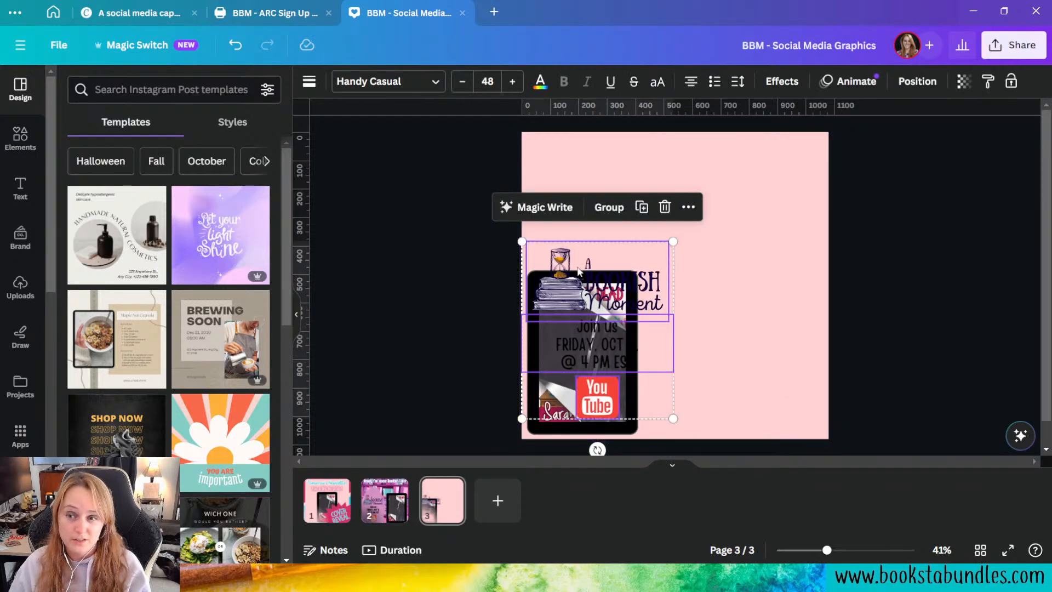
drag(581, 271, 706, 271)
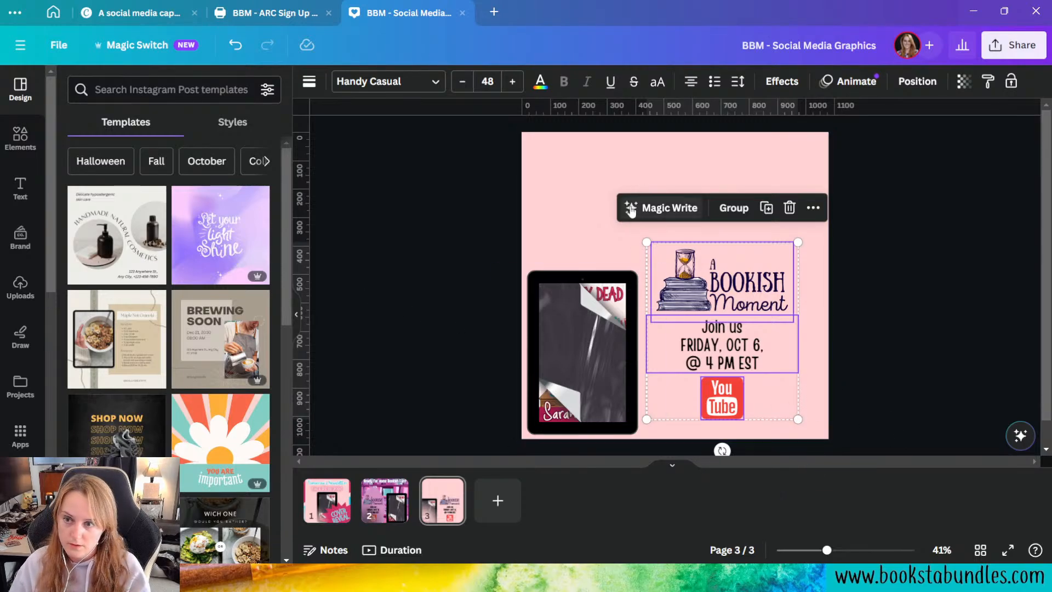
Step: Move the A Bookish Moment logo to page 3's right edge and the YouTube icon near the page's bottom edge
click(560, 178)
click(733, 302)
drag(733, 302, 768, 300)
drag(738, 409, 701, 422)
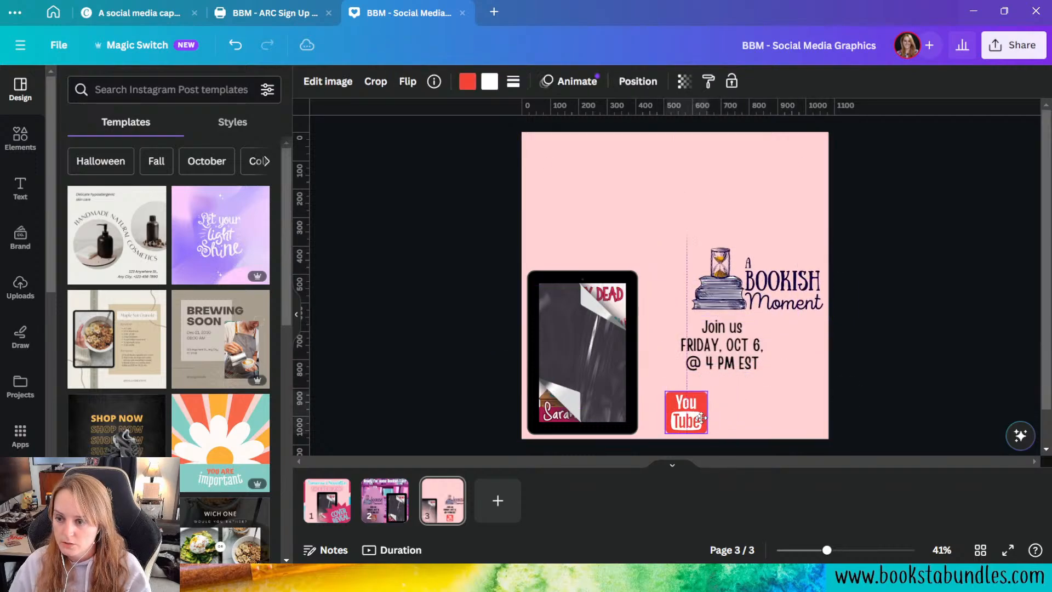
Step: Place the "Join us" text right-aligned in page 3's lower-right corner, narrow its box and set the YouTube icon beside it
drag(740, 362, 769, 422)
click(660, 86)
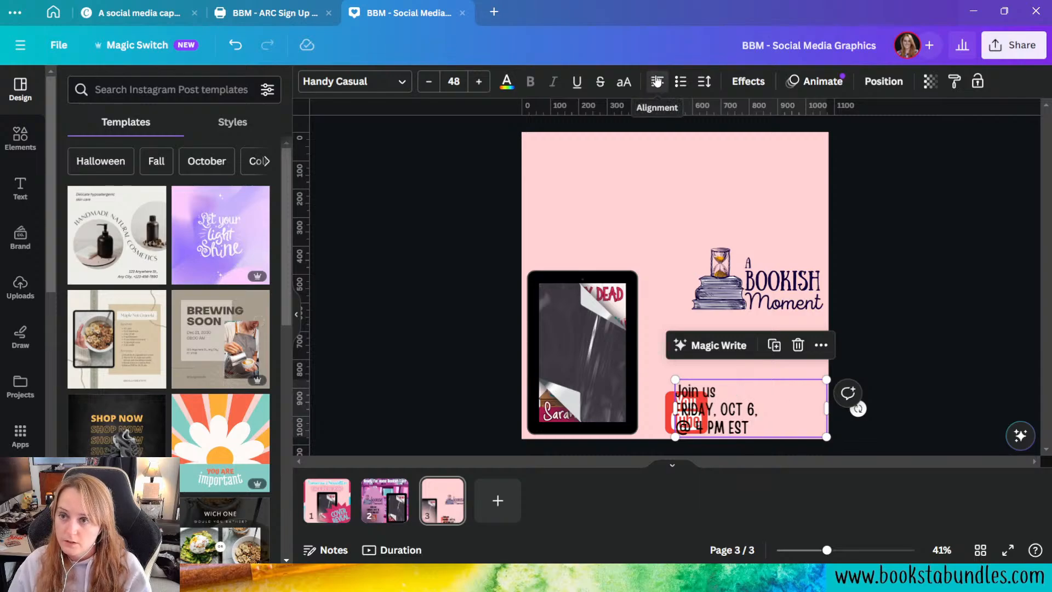
click(657, 82)
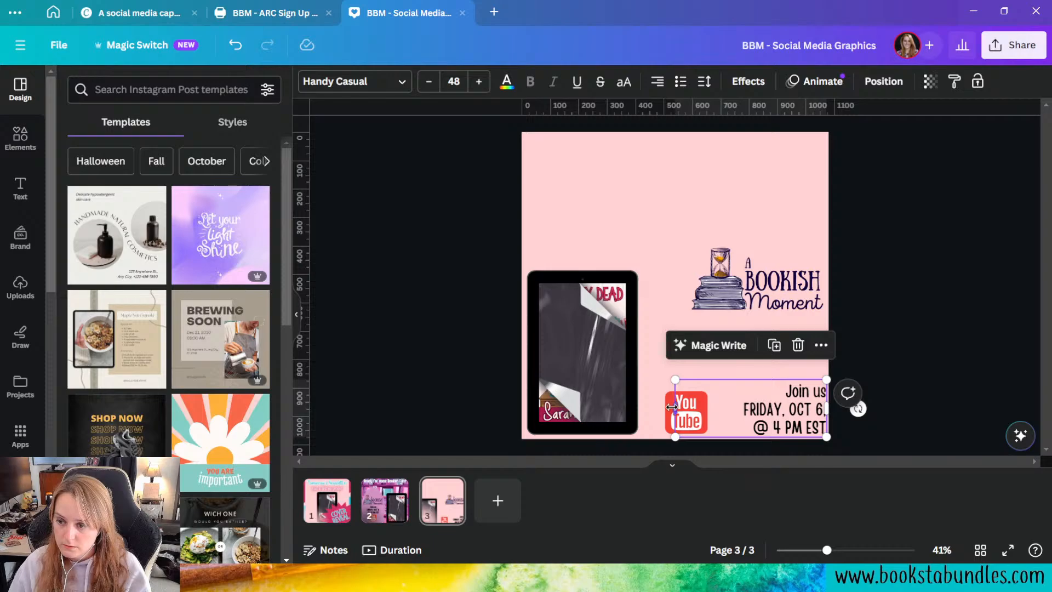
drag(673, 406, 712, 417)
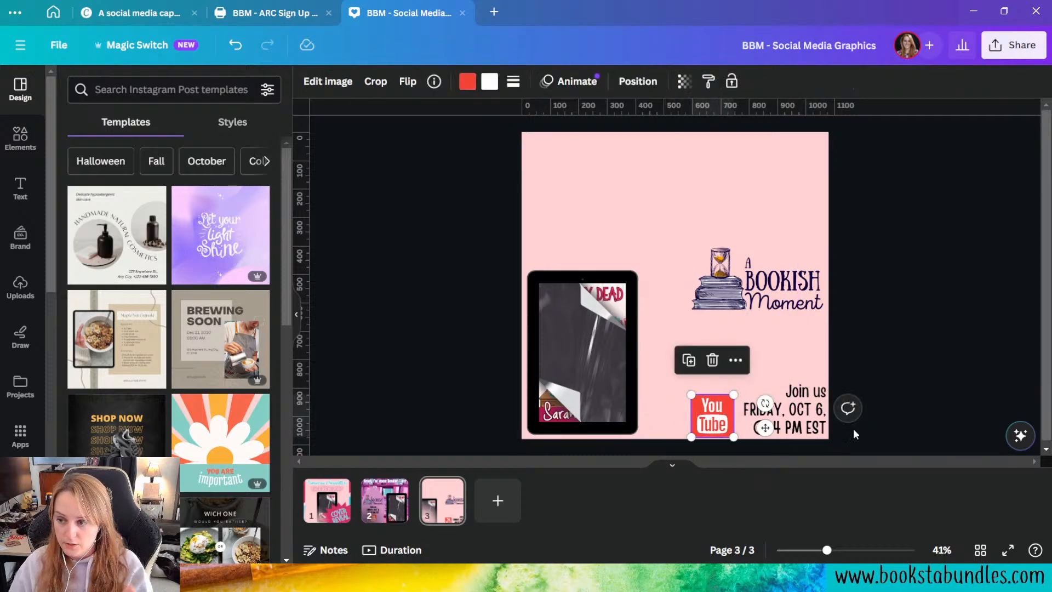
Step: Add "TODAY," after "Join us" in the event text on page 3
click(810, 400)
double_click(790, 389)
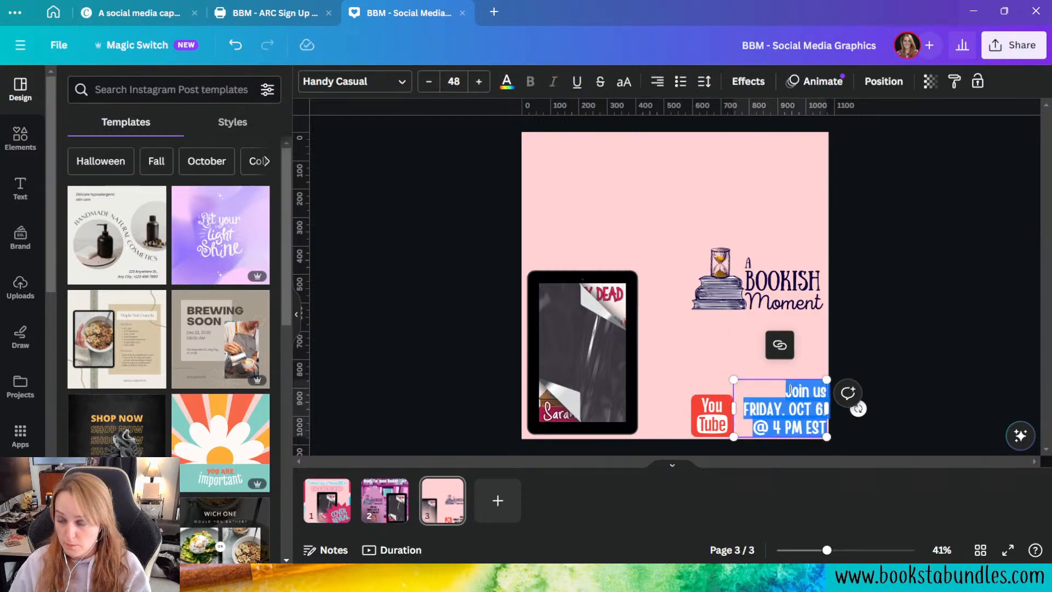
click(818, 390)
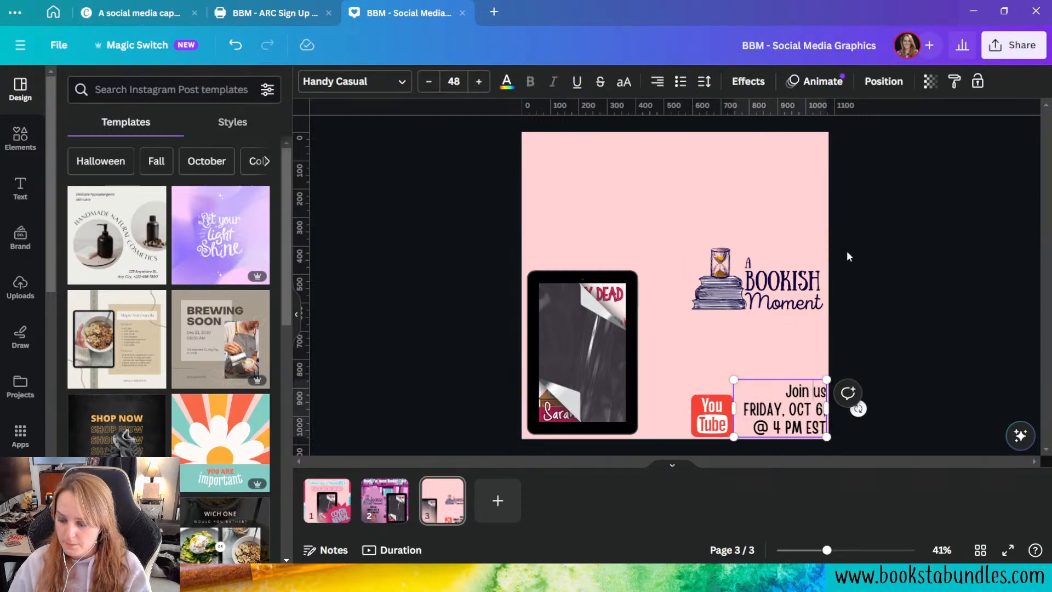
text(T)
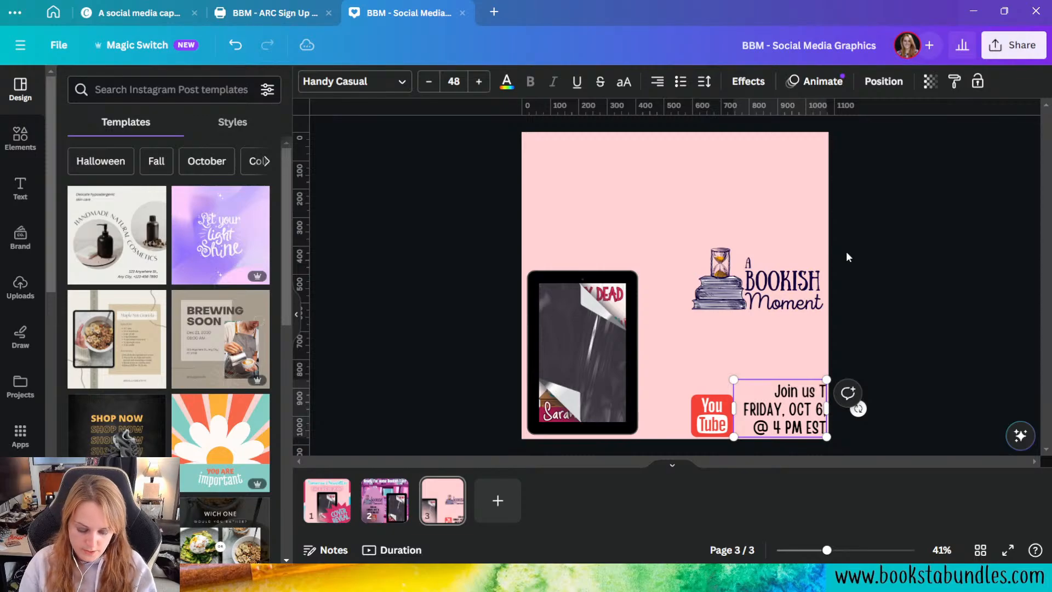
text(ODAY,)
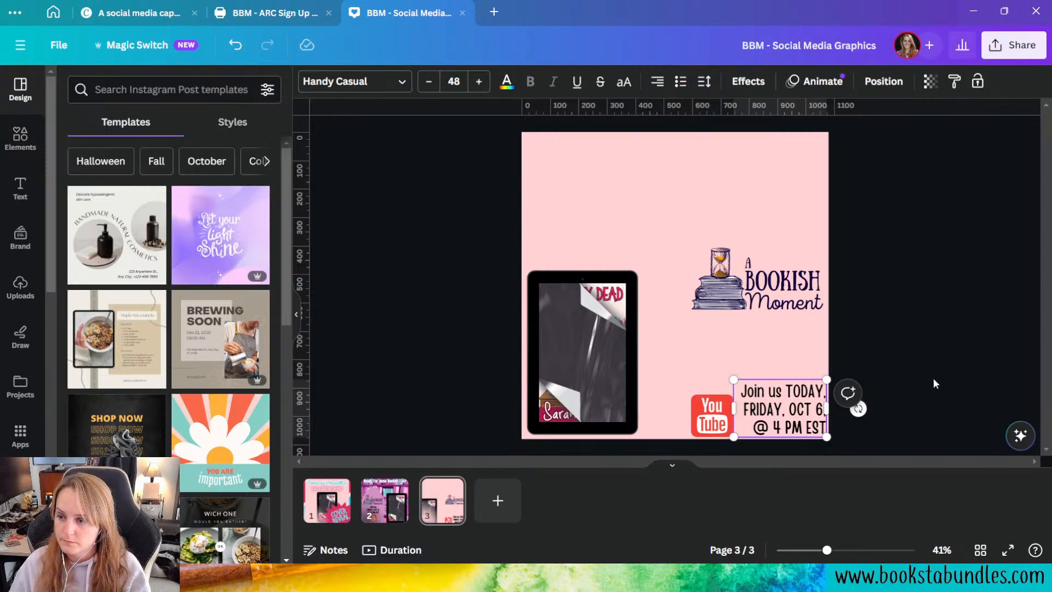
Step: Recolor the event text and the YouTube icon's red background to dark navy #140440
click(507, 82)
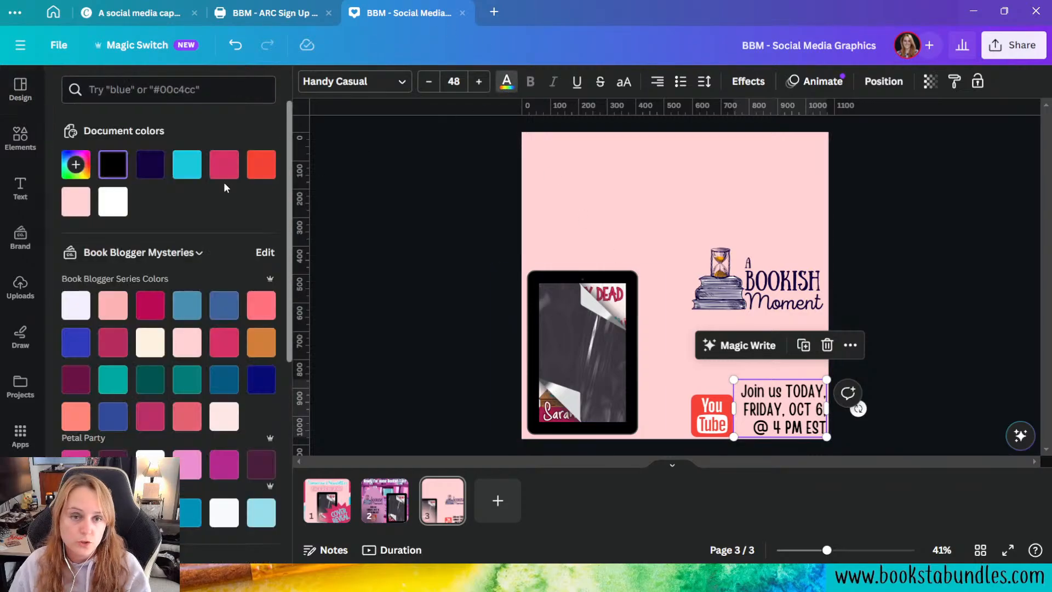
click(150, 165)
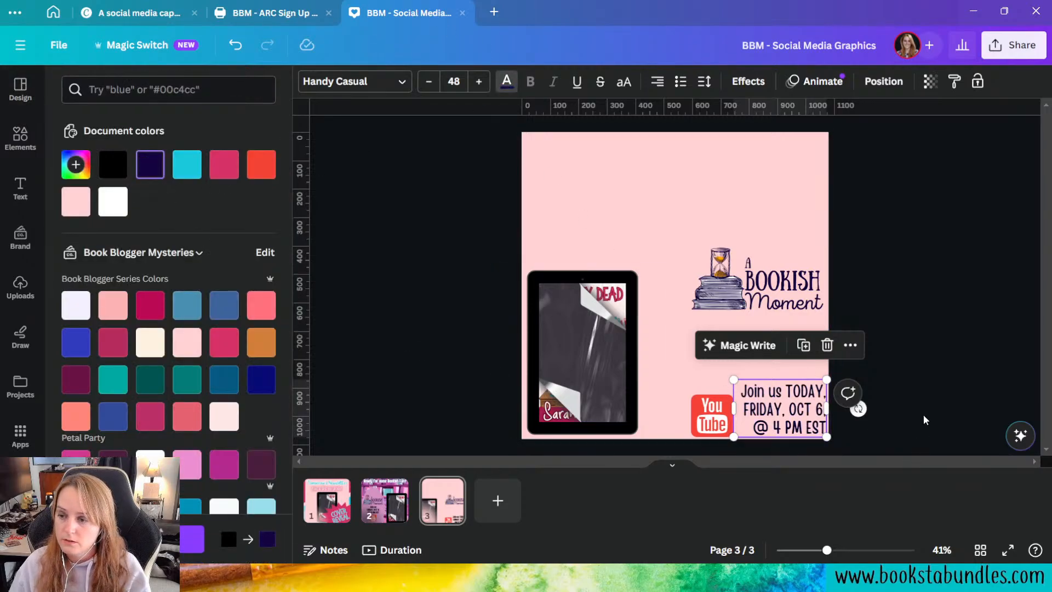
key(Escape)
click(712, 416)
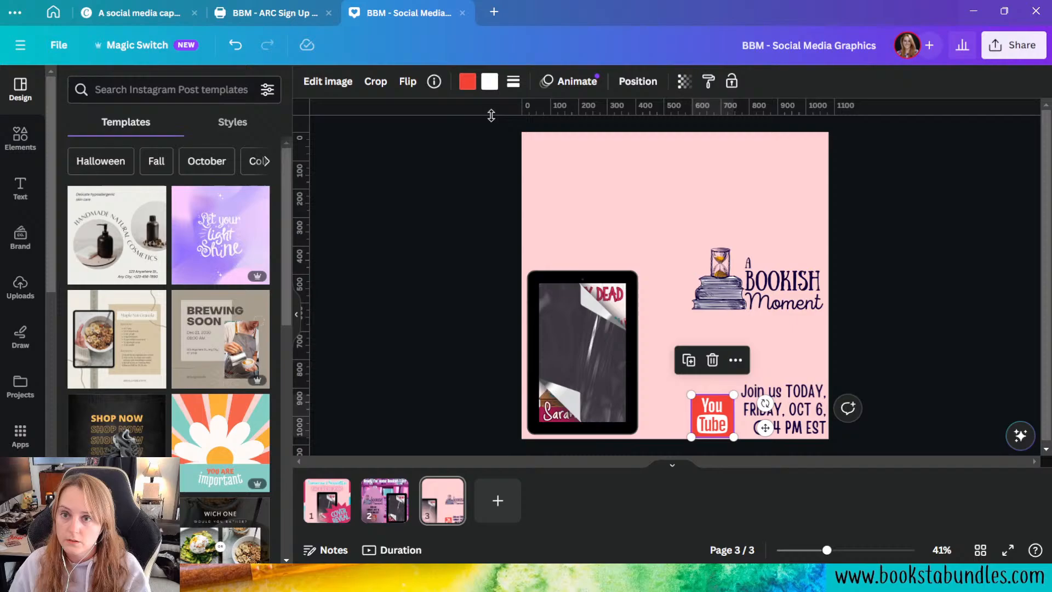
click(467, 82)
click(151, 166)
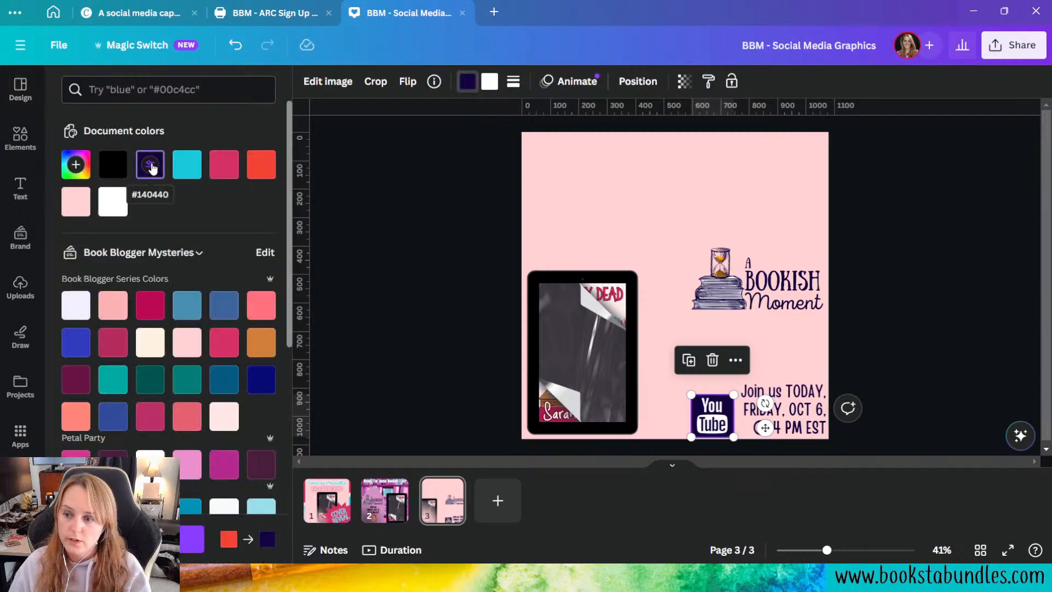
click(926, 337)
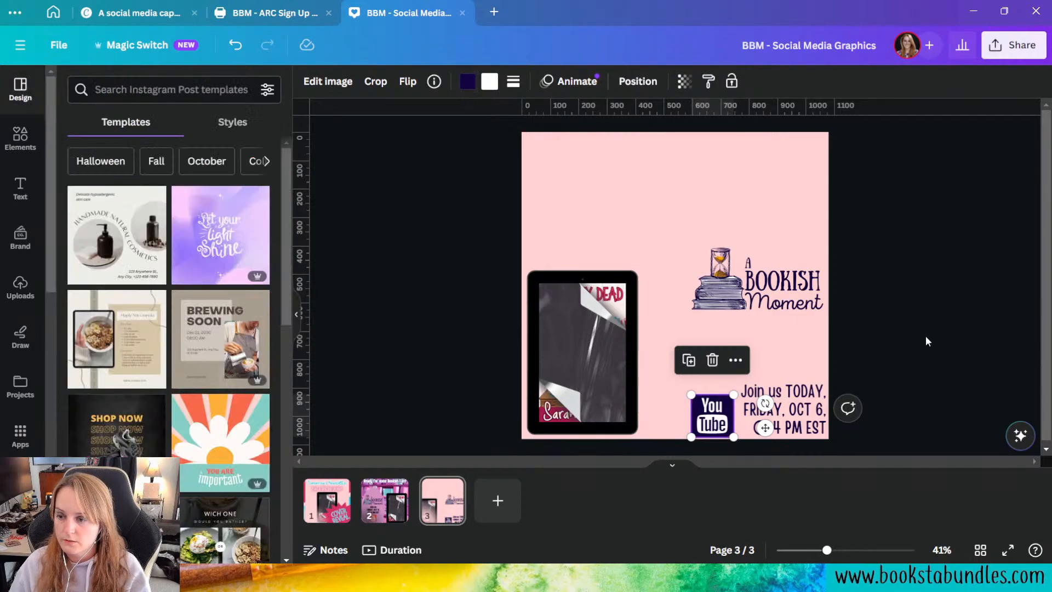
Step: Scale the event text and YouTube icon down together to font size 42.2, and fit a smaller A Bookish Moment logo directly above them
drag(905, 437, 708, 388)
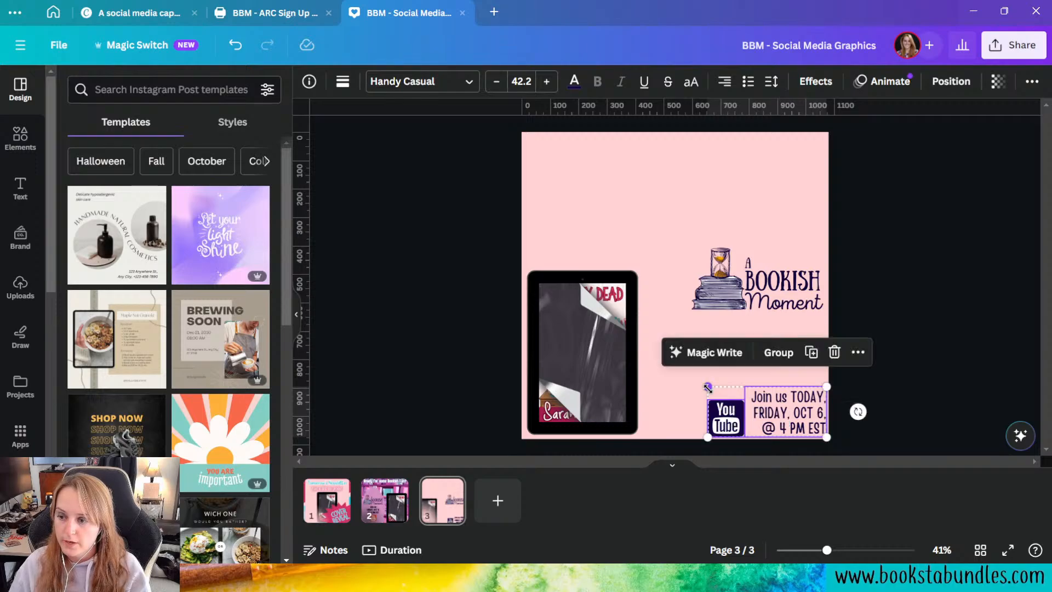
click(887, 366)
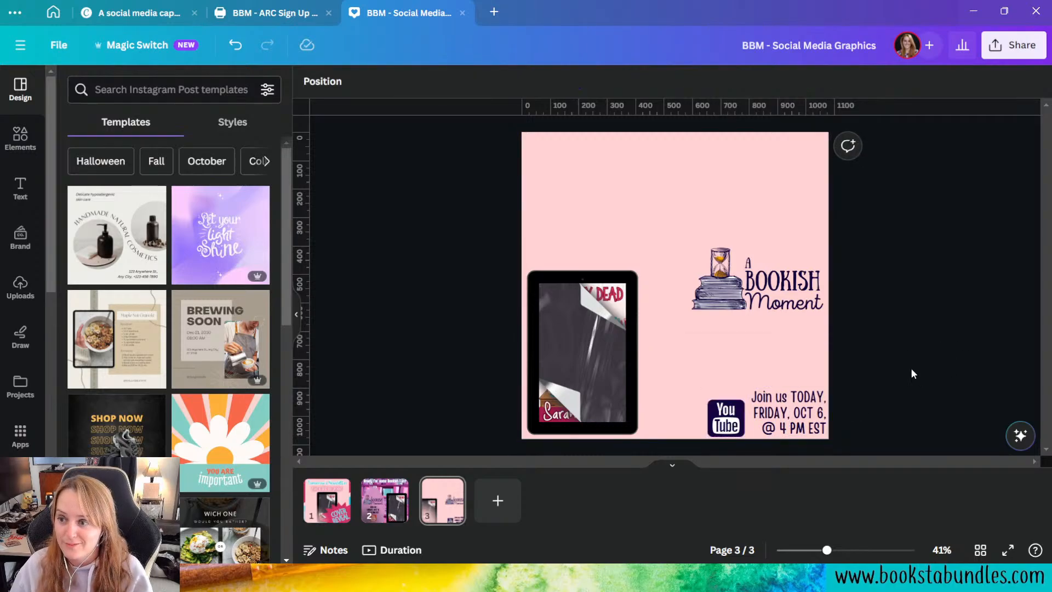
drag(719, 269, 713, 319)
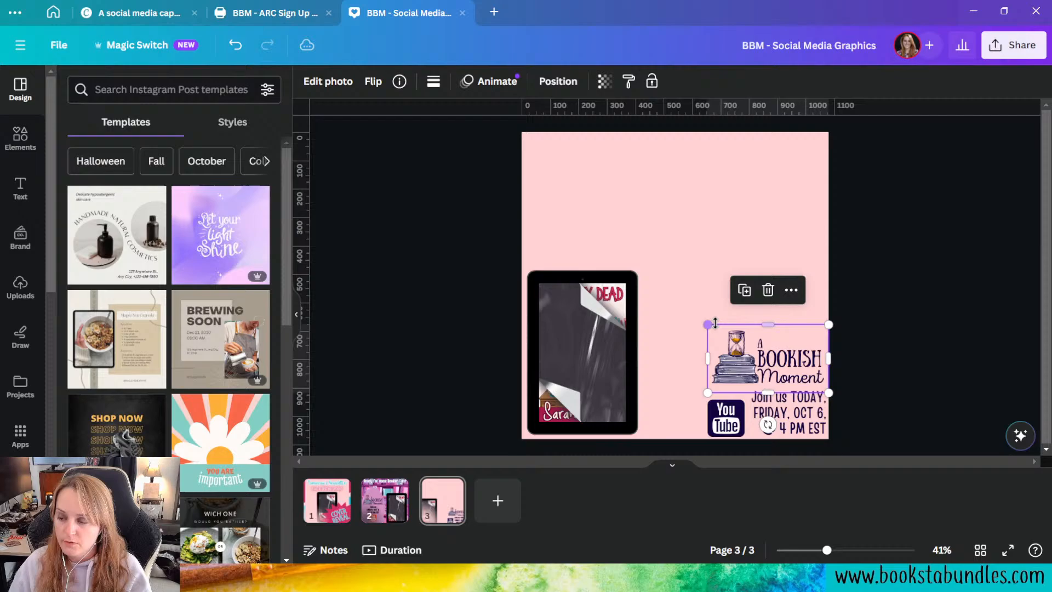
click(1035, 360)
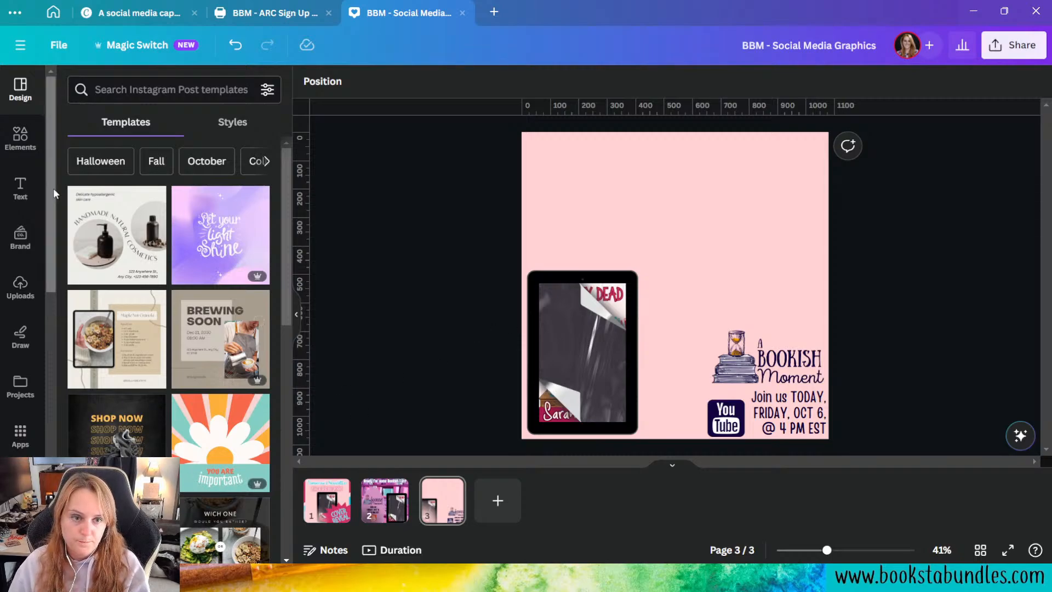
Step: Add a Book Blogger Mysteries brand heading to page 3, enlarge it to size 109 and move it to the page's upper-left area
click(20, 188)
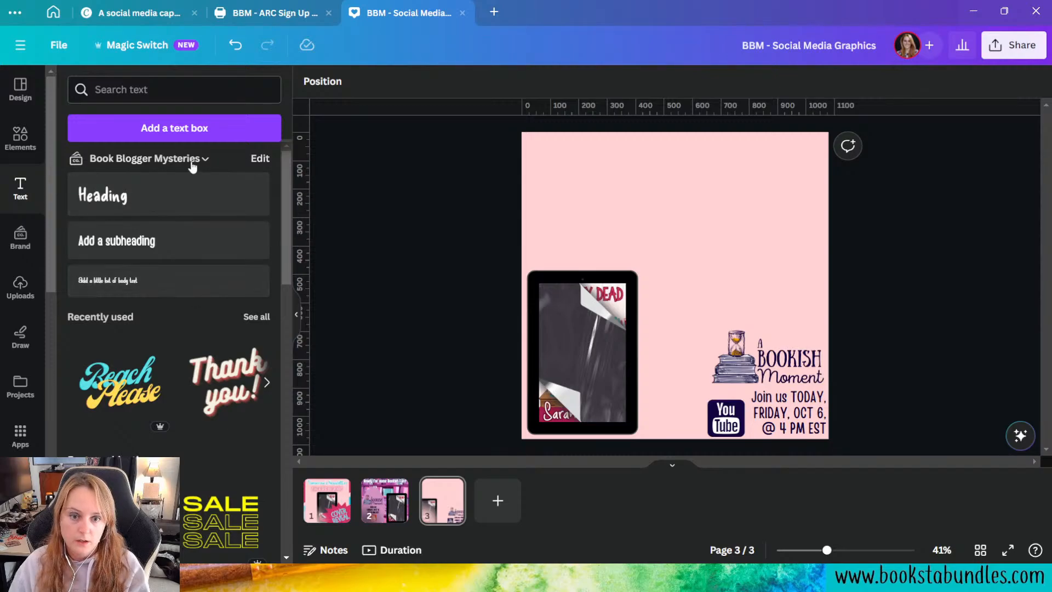
click(169, 214)
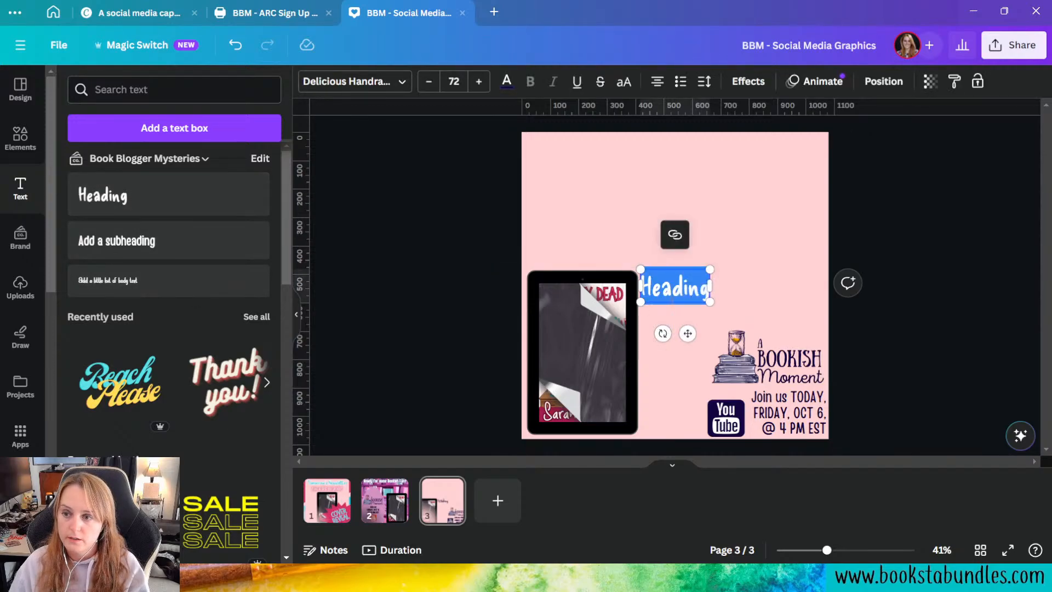
drag(710, 302, 745, 319)
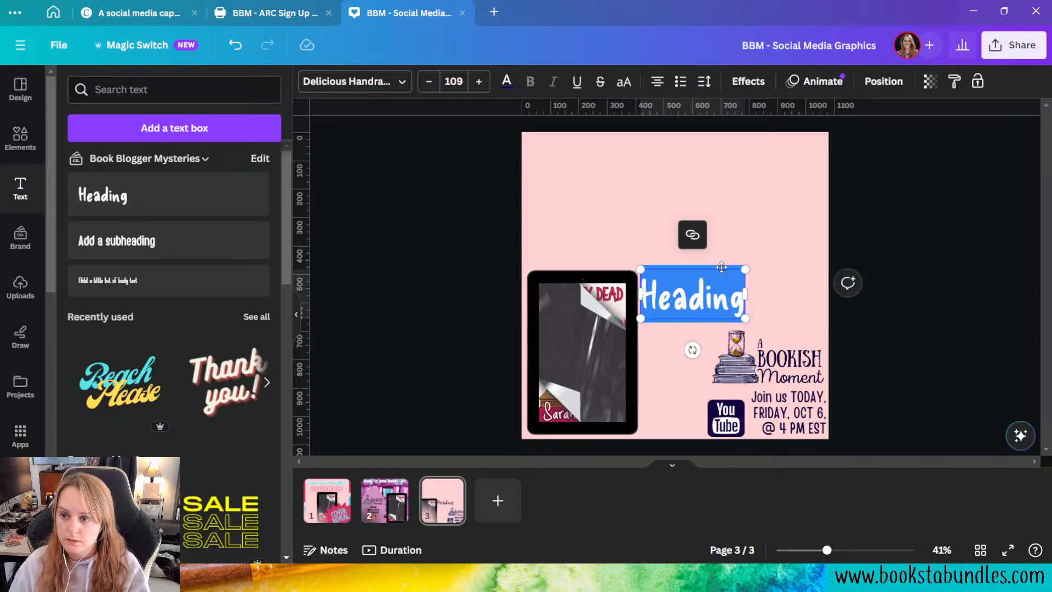
drag(722, 265, 622, 139)
Step: Replace the heading text with "Global Cover Reveal" and widen its box so it fits on one line
click(605, 187)
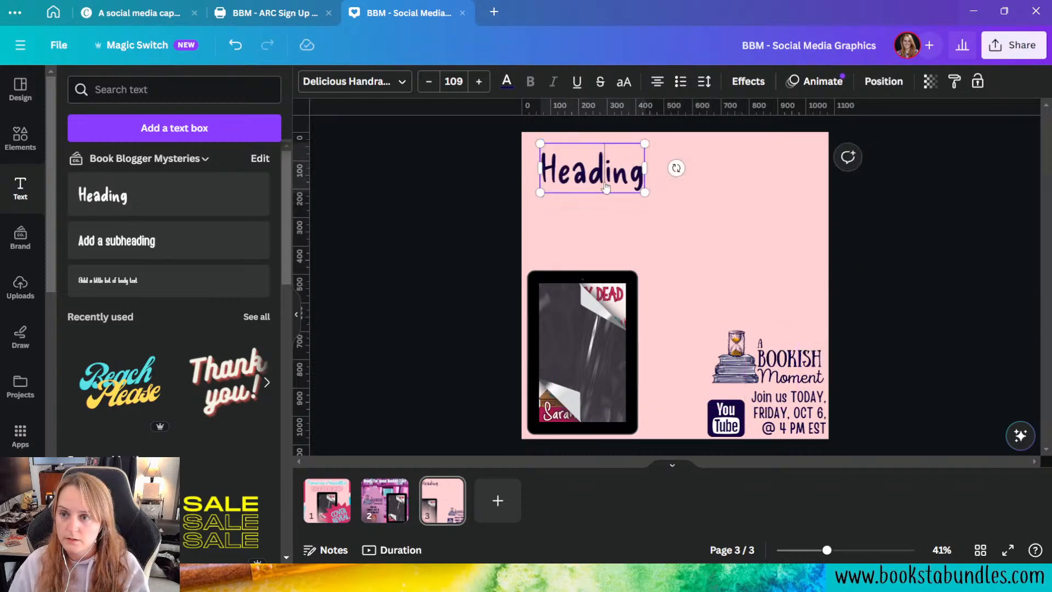
double_click(564, 172)
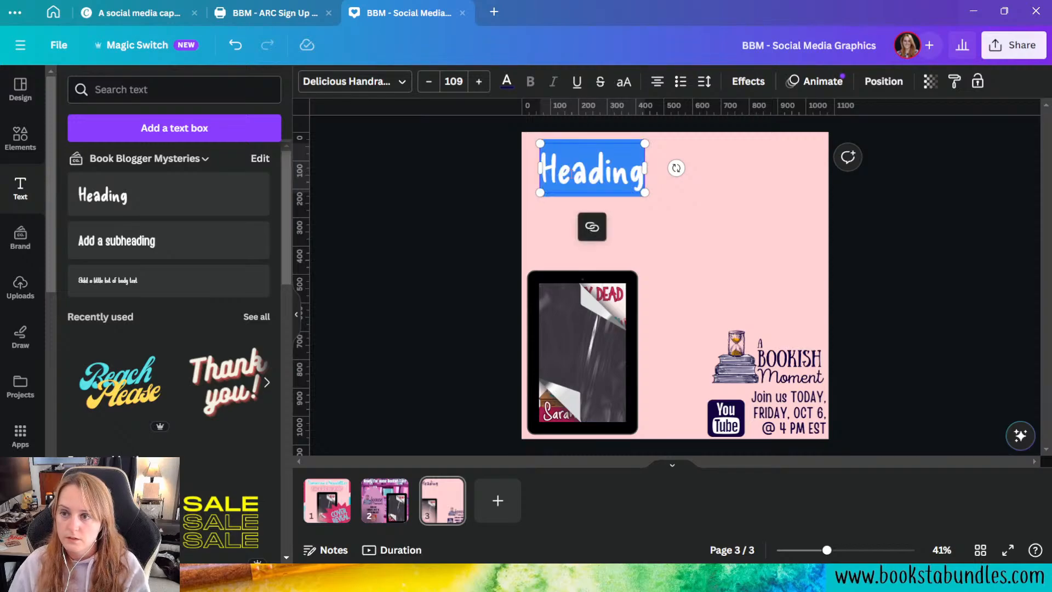
text(G)
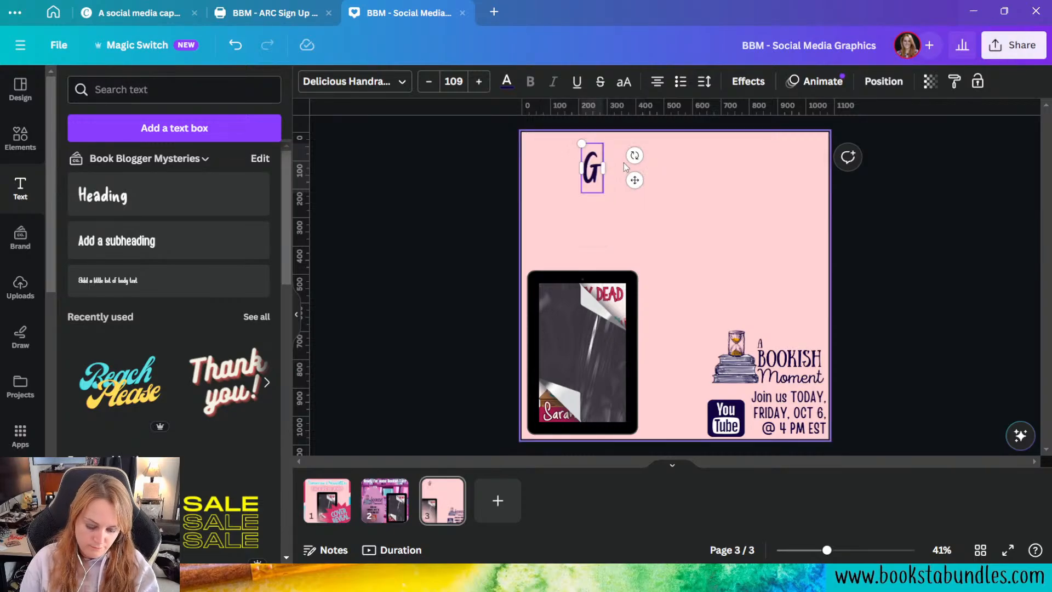
text(lobal Coo)
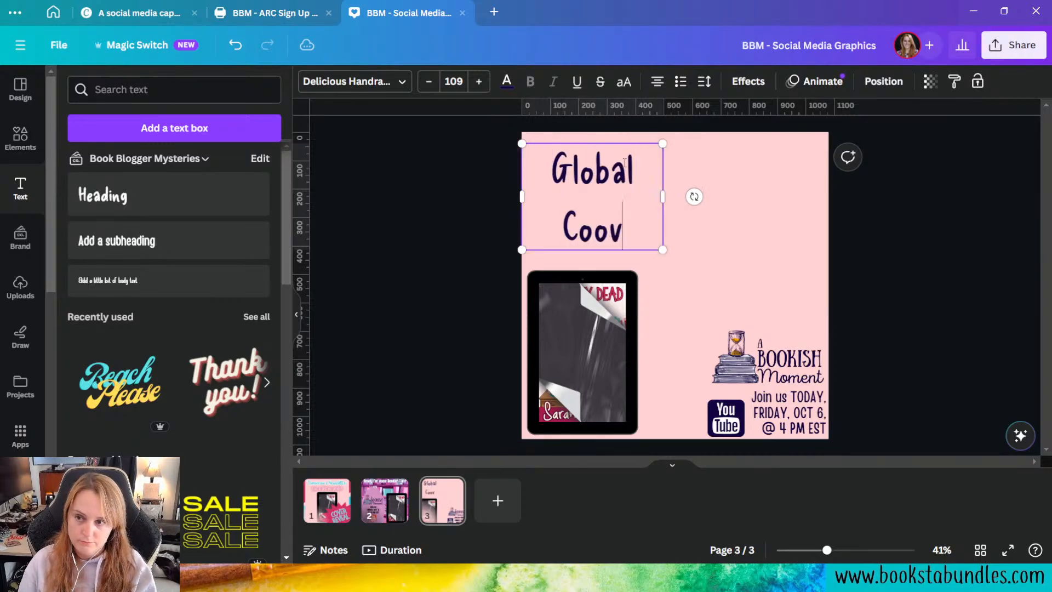
key(BackSpace)
text(ver Reveal)
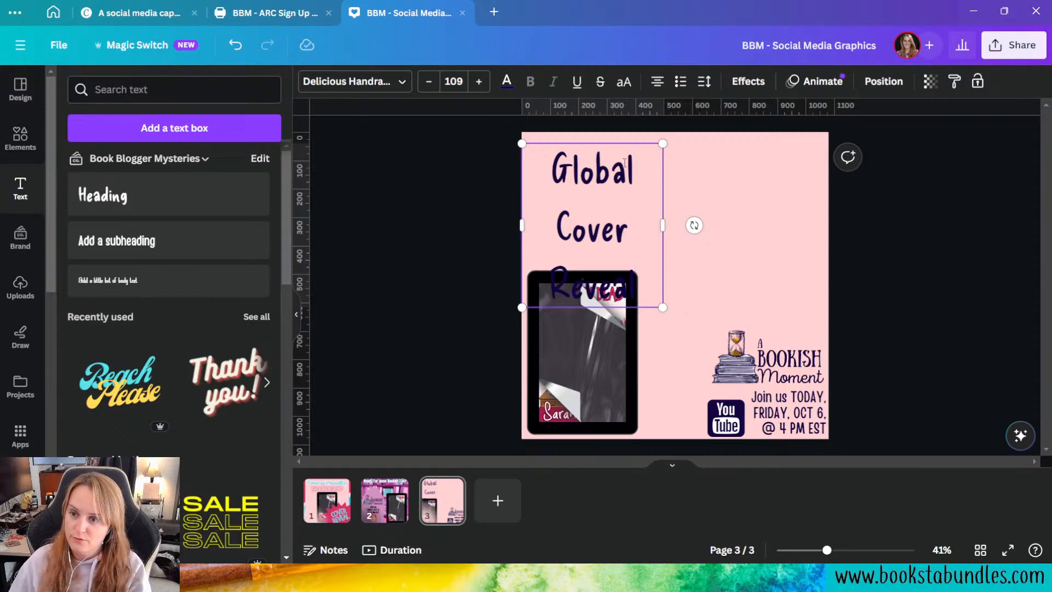
drag(663, 225, 800, 230)
click(705, 216)
click(692, 192)
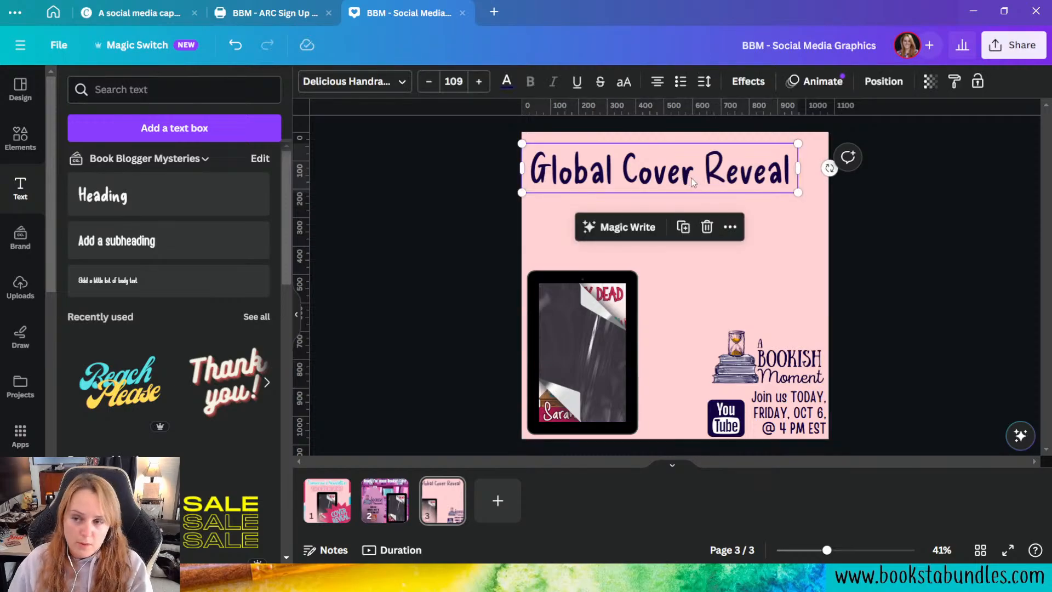
click(631, 235)
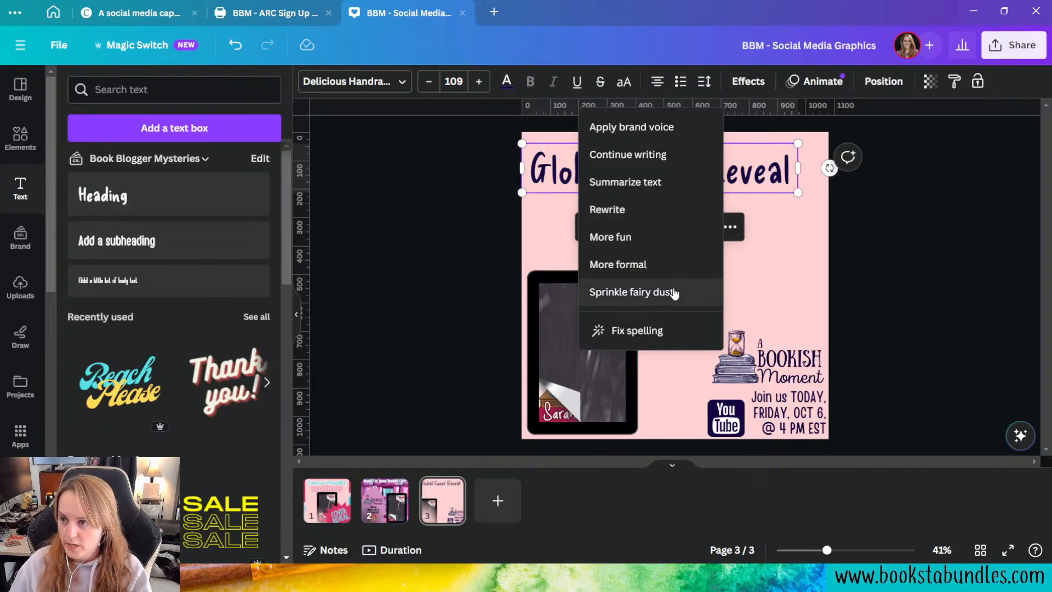
click(795, 298)
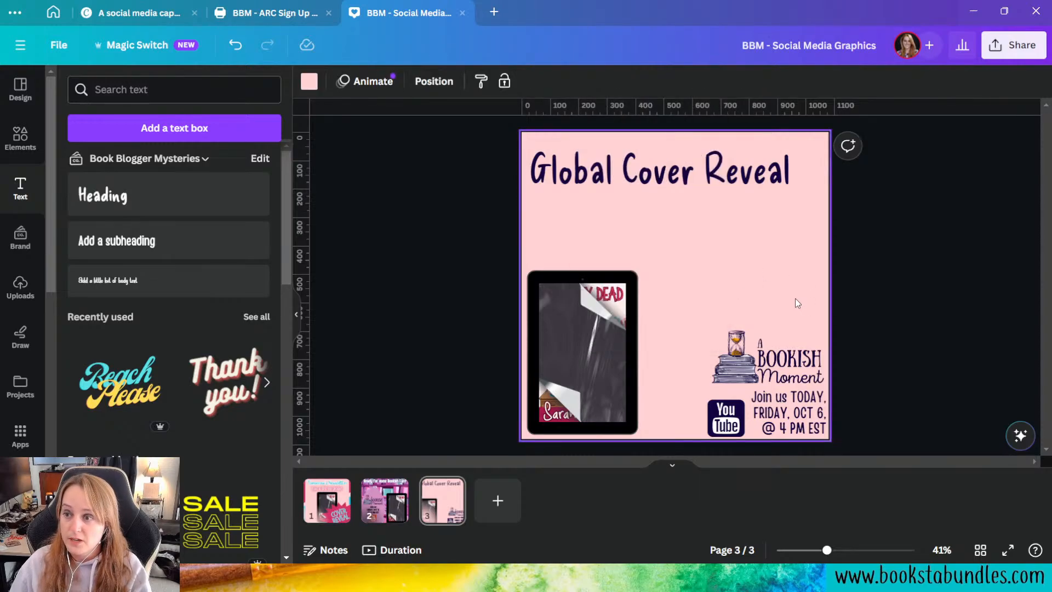
Step: Extend the heading so it reads "Cozy Mystery lovers, Join Me for the Global Cover Reveal"
click(549, 167)
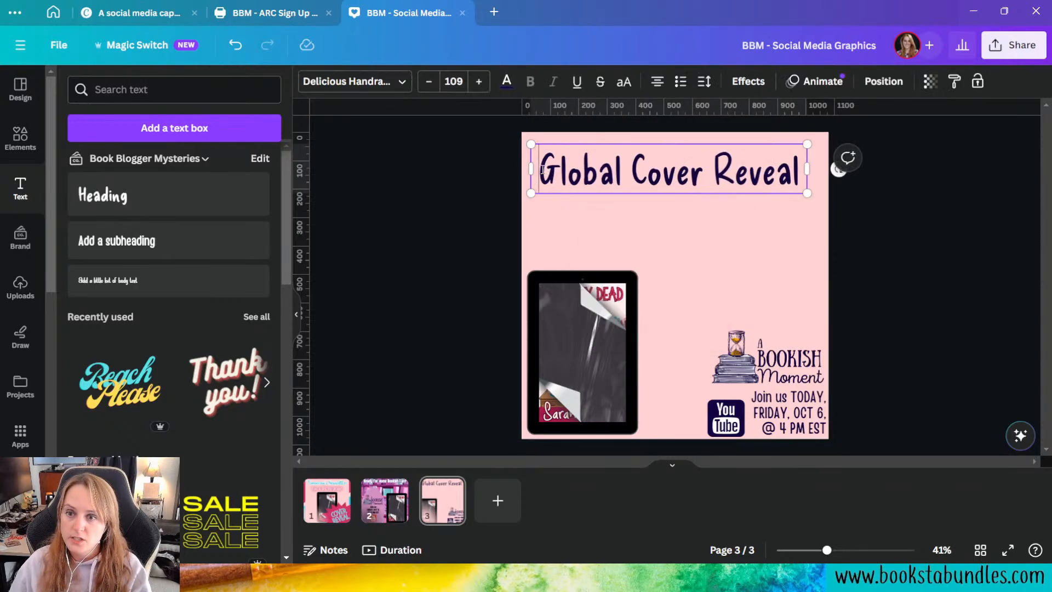
text(Join)
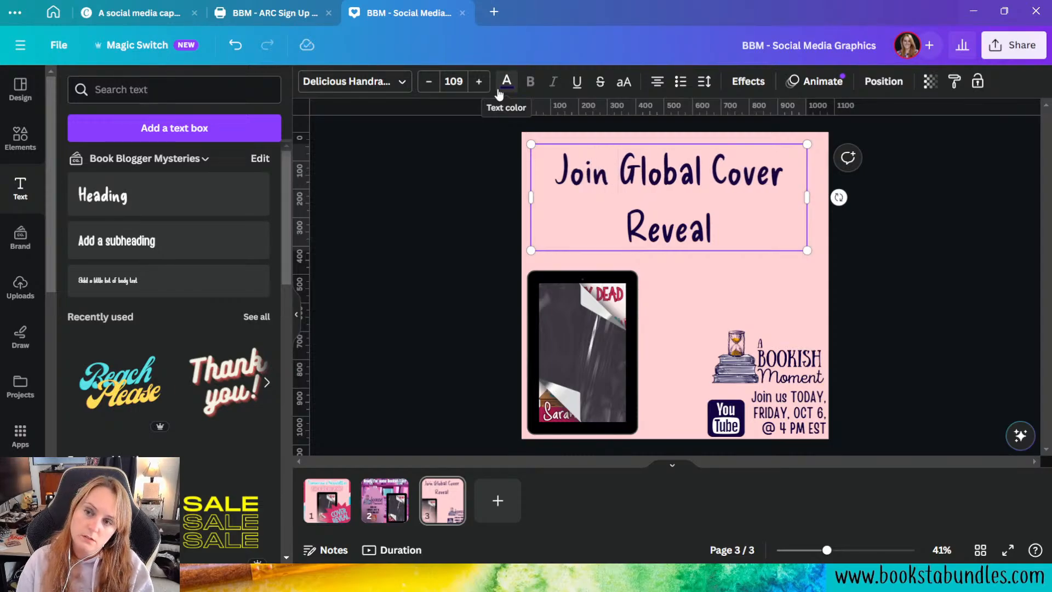
key(BackSpace)
key(BackSpace)
key(BackSpace)
key(BackSpace)
key(BackSpace)
text(Cozy Myst)
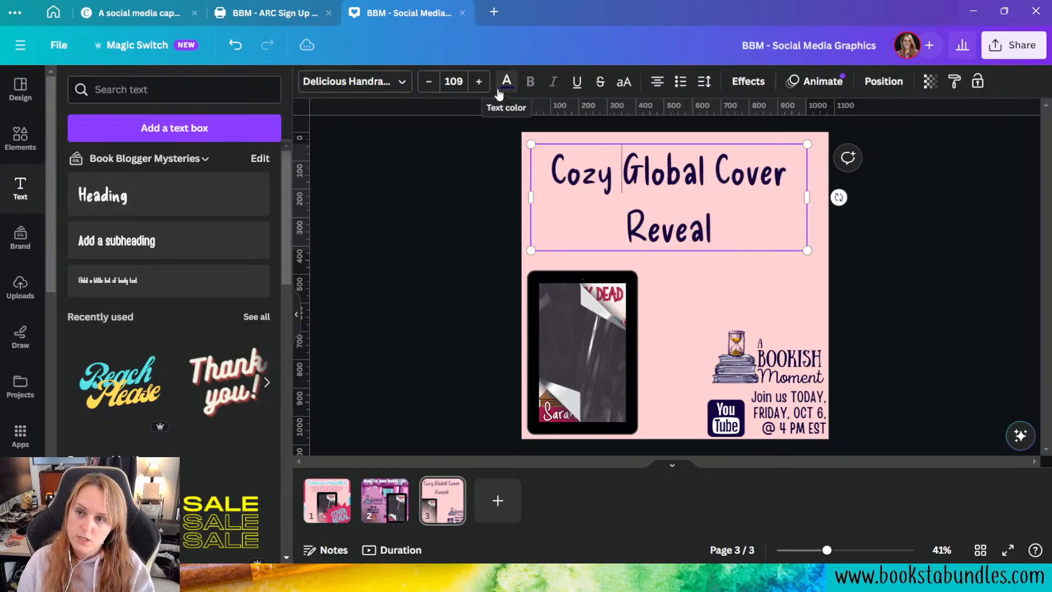
text(ery k)
key(BackSpace)
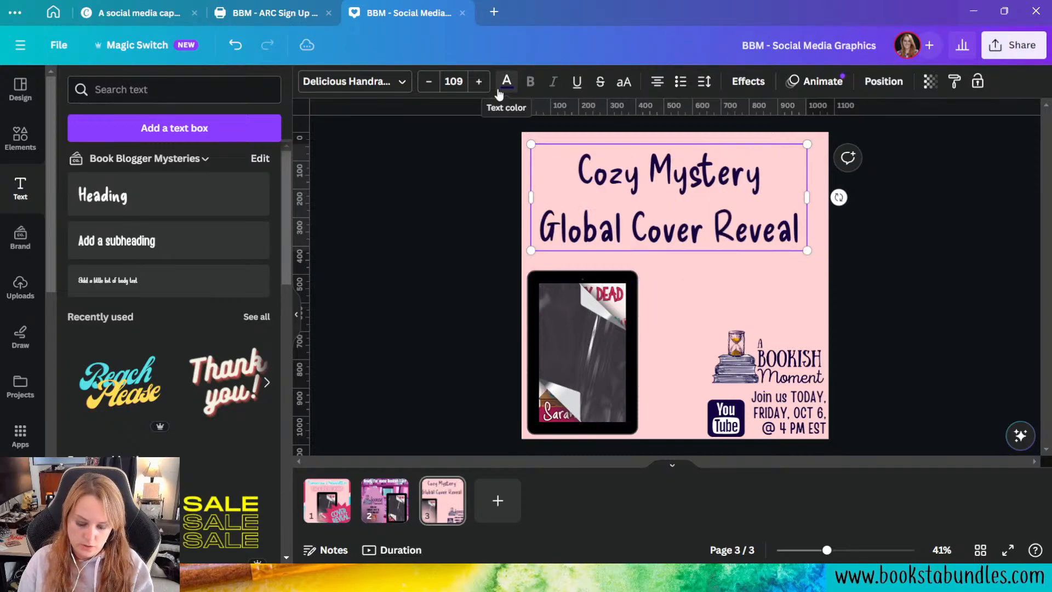
text(lovers, Joi)
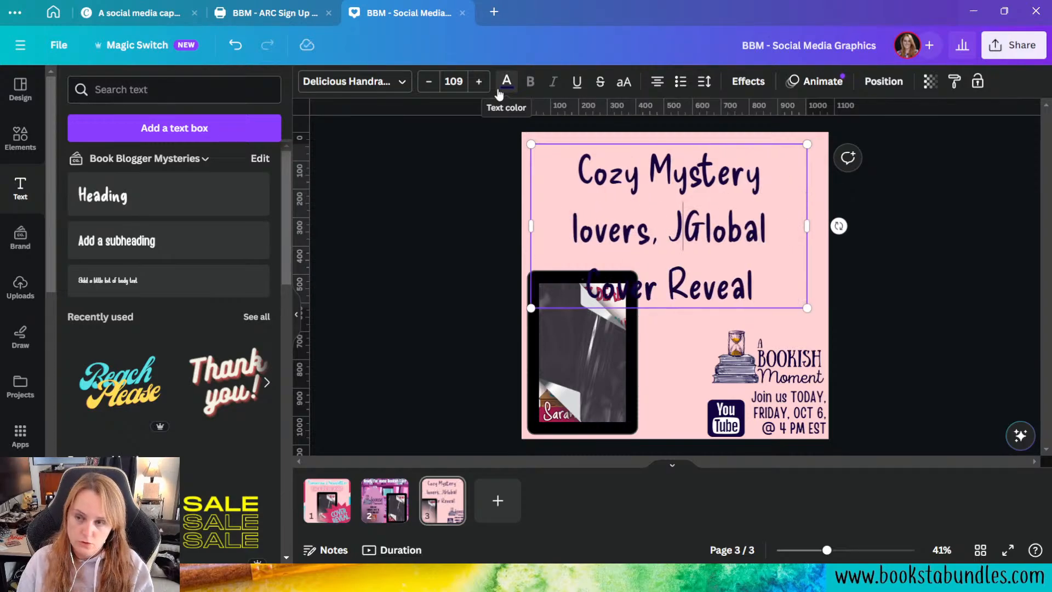
text(n Me for )
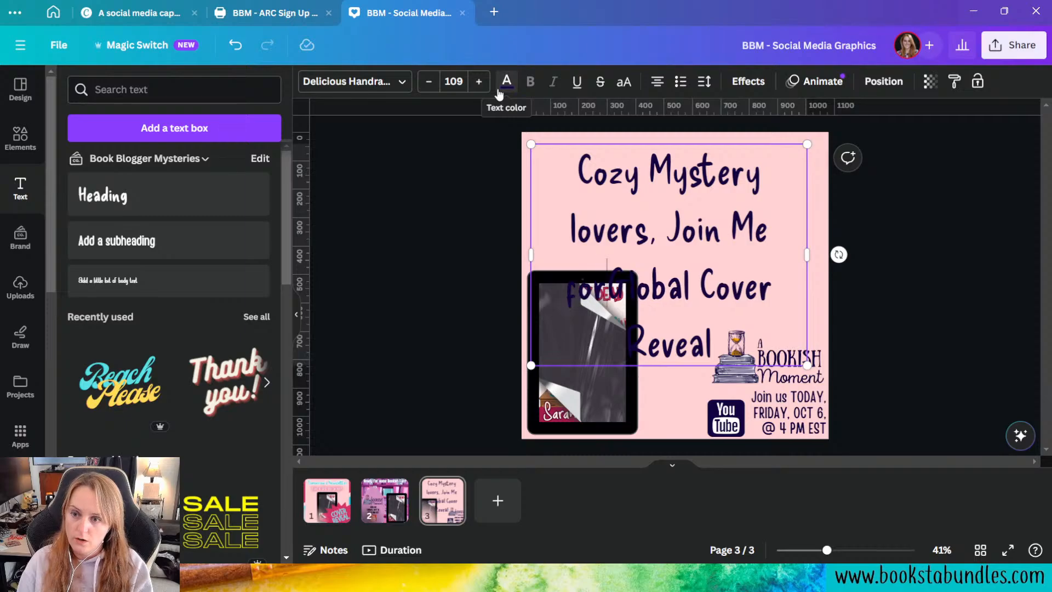
text(the)
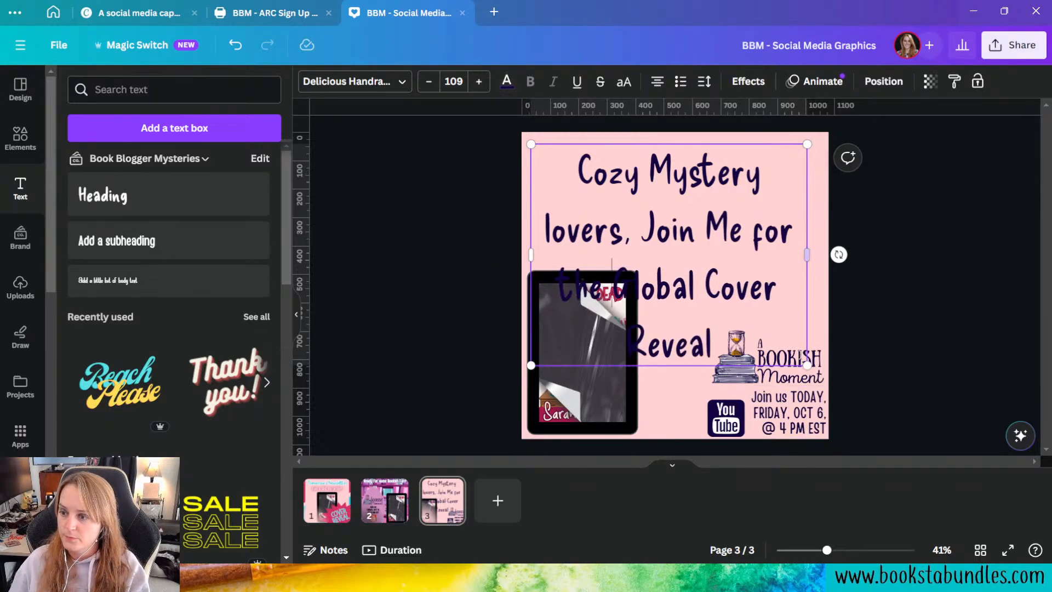
Step: Shrink the heading to font size 56.7 and widen its box to nearly the page width so it wraps onto two lines
drag(808, 365, 675, 259)
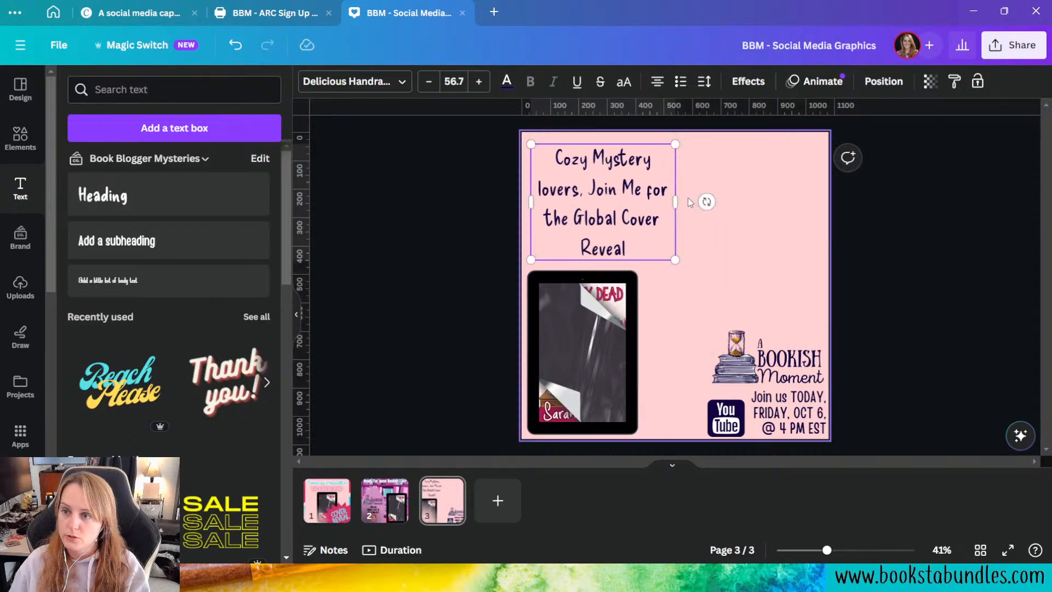
drag(678, 205, 829, 219)
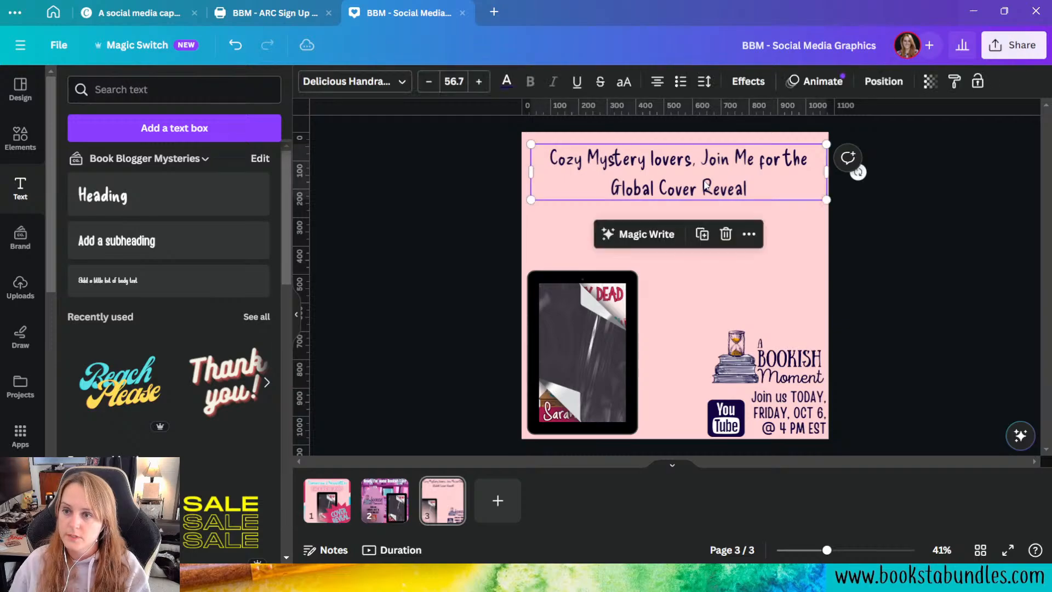
Step: Rewrite the heading with Magic Write's Sprinkle fairy dust option, and fit it across the full page width at font size 39.5
click(650, 237)
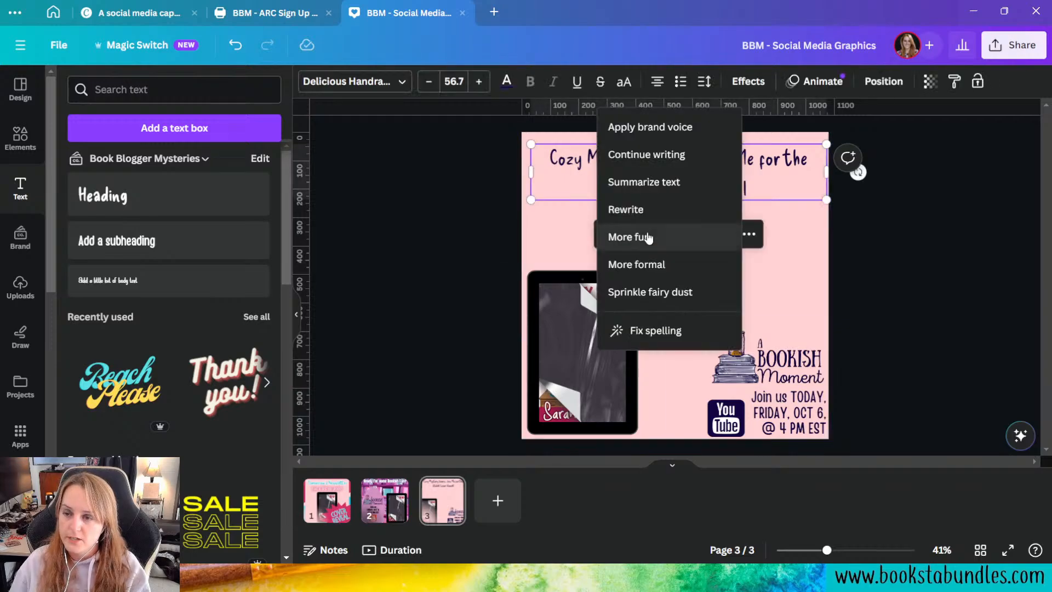
click(639, 292)
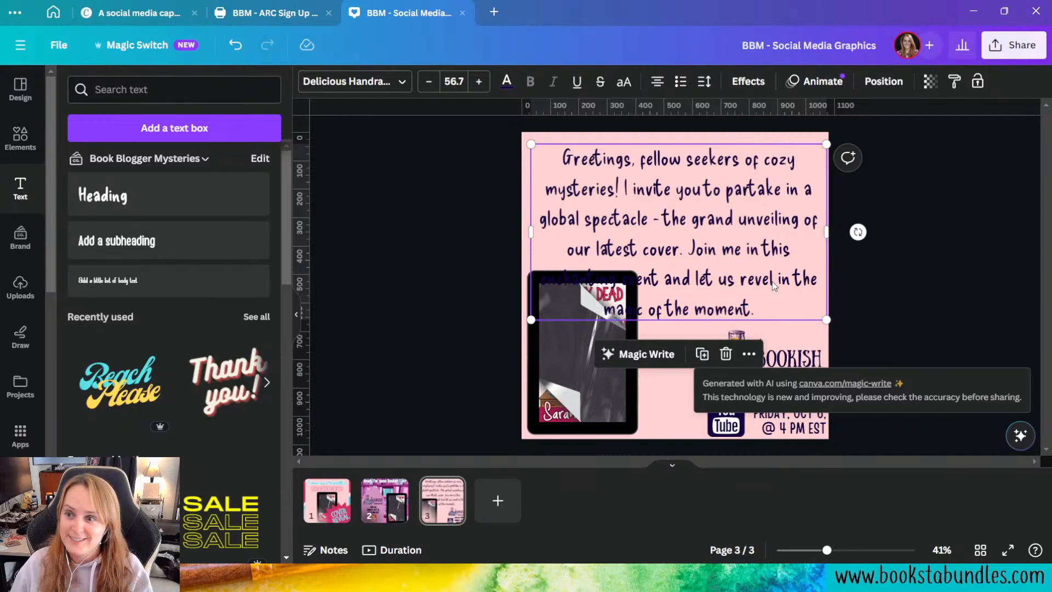
click(927, 281)
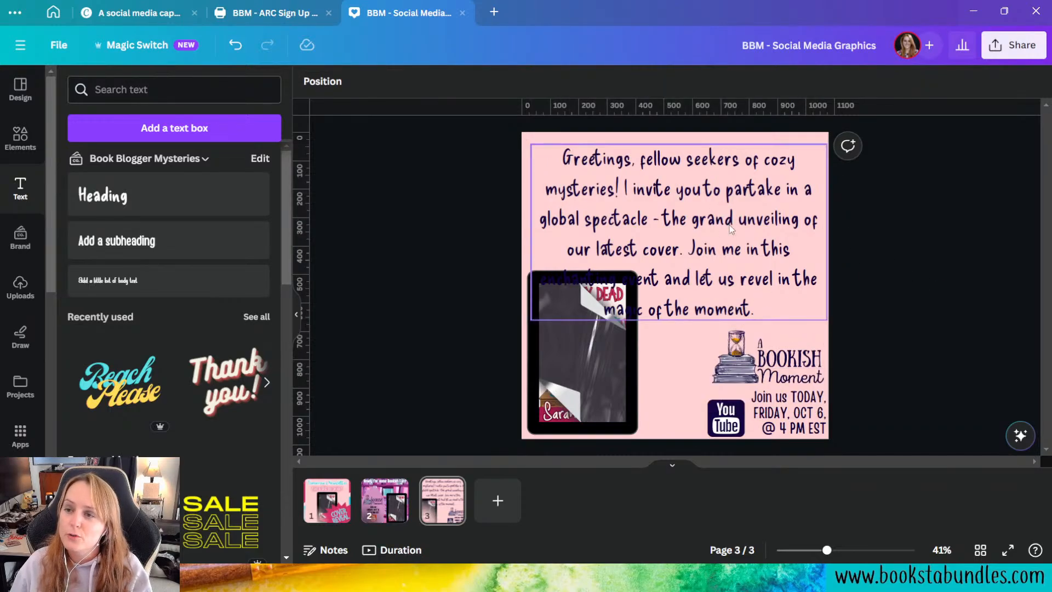
click(785, 279)
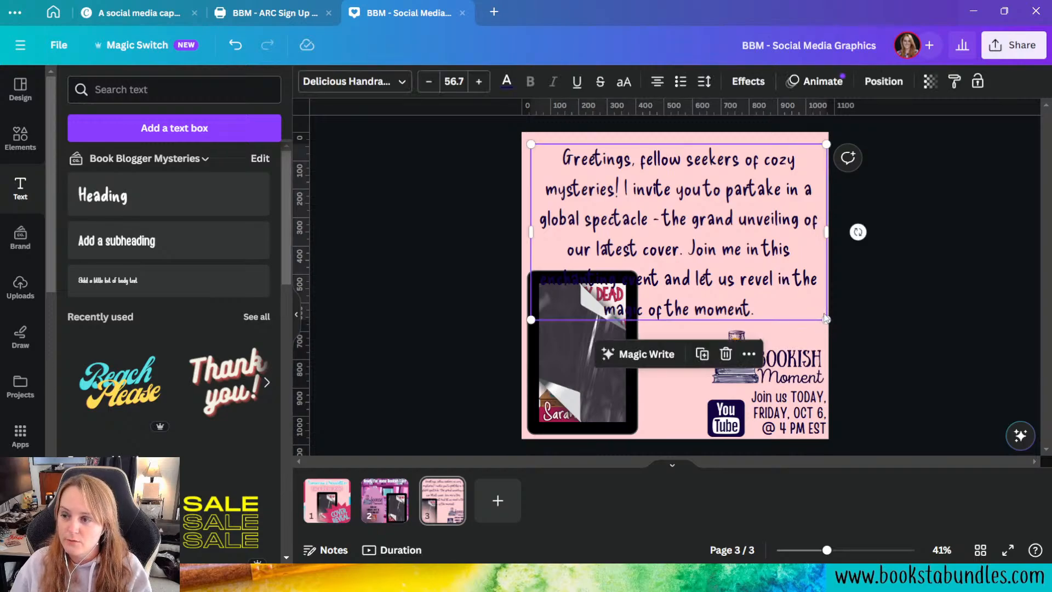
drag(829, 322, 738, 267)
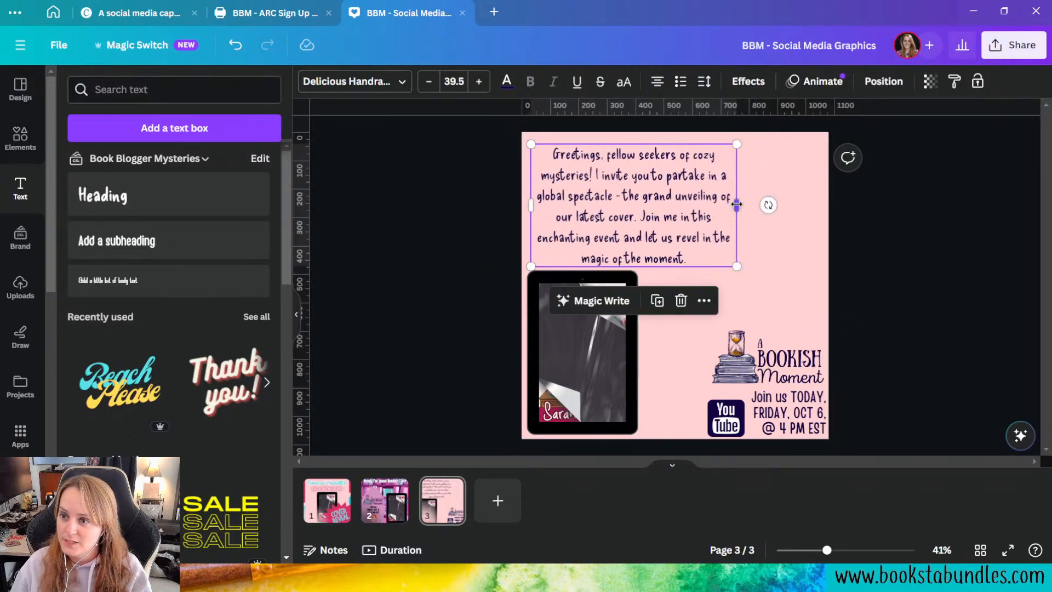
drag(737, 206, 829, 207)
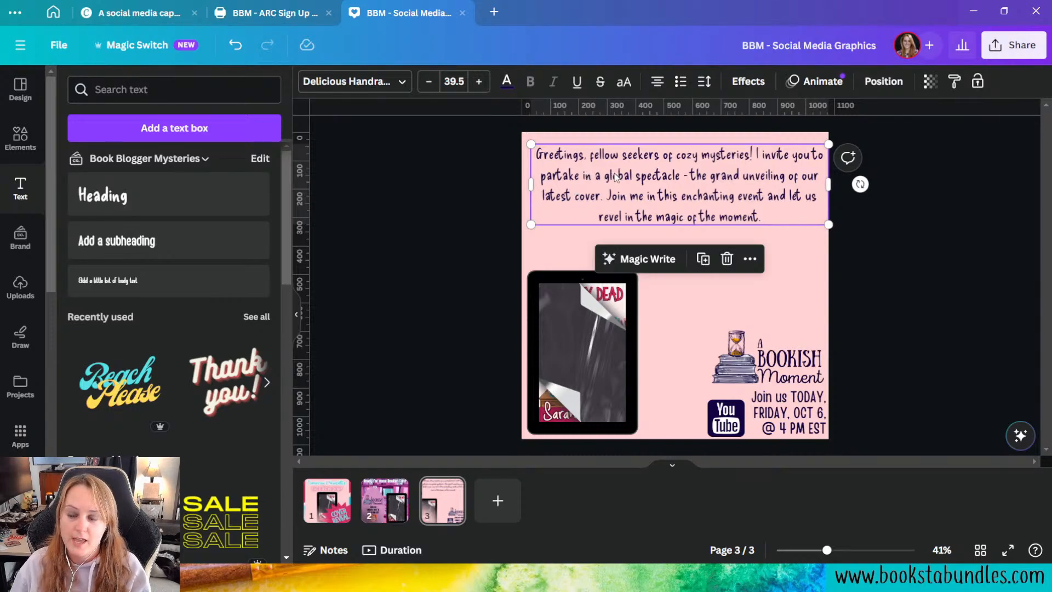
mouse_move(530, 185)
mouse_down()
mouse_move(478, 189)
mouse_move(521, 203)
mouse_up()
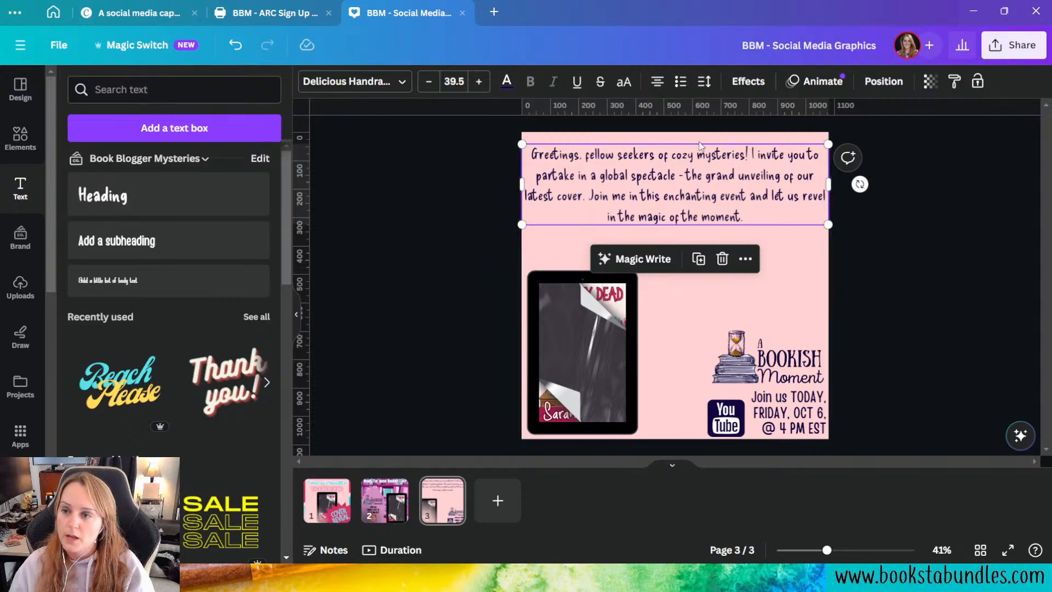
Step: Reword the invitation text with Magic Write's Rewrite option and select the whole resulting paragraph
click(613, 259)
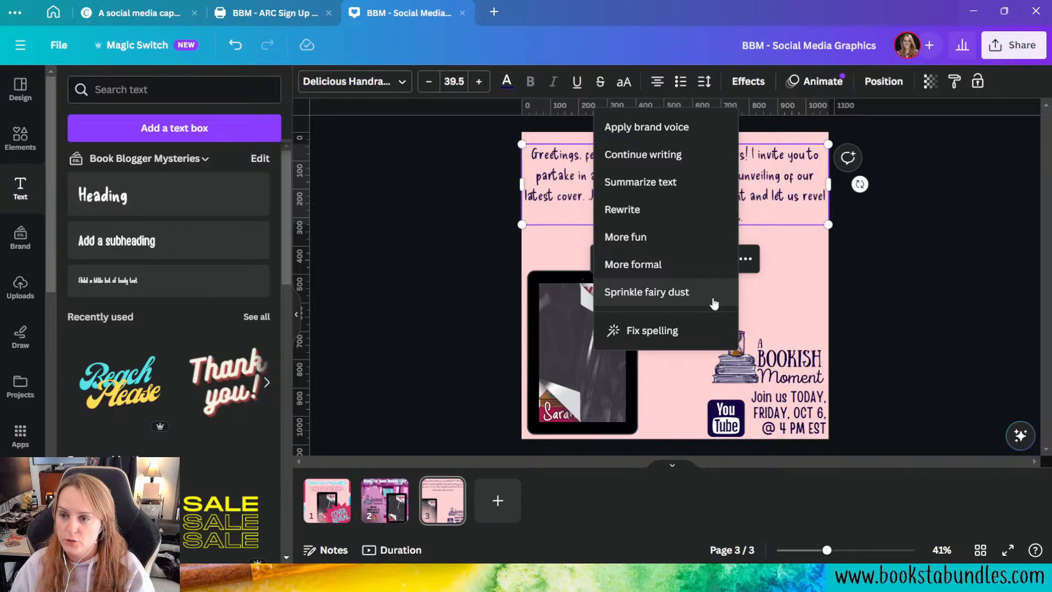
click(689, 217)
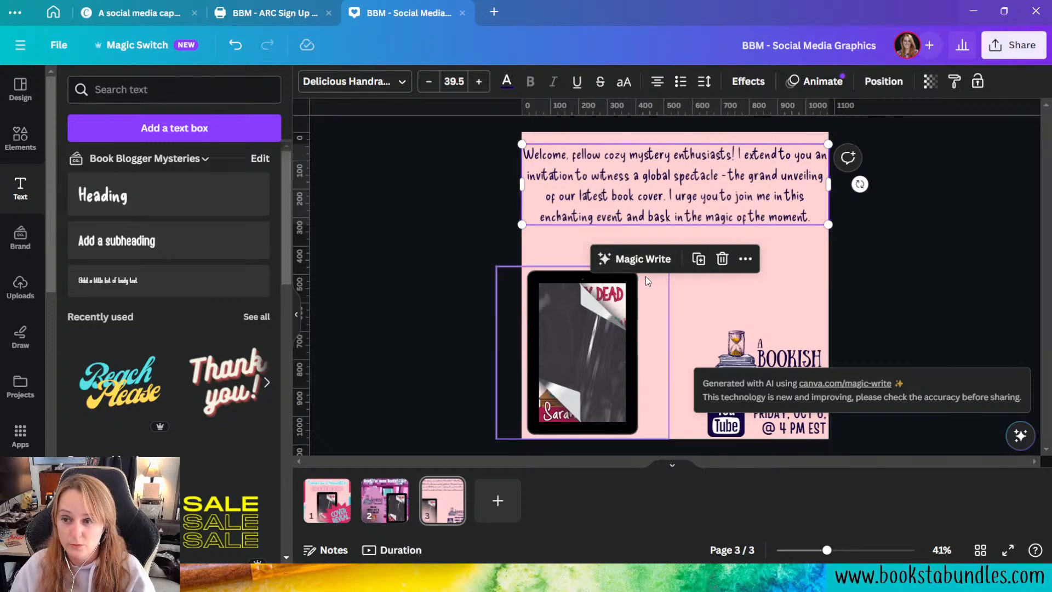
click(740, 193)
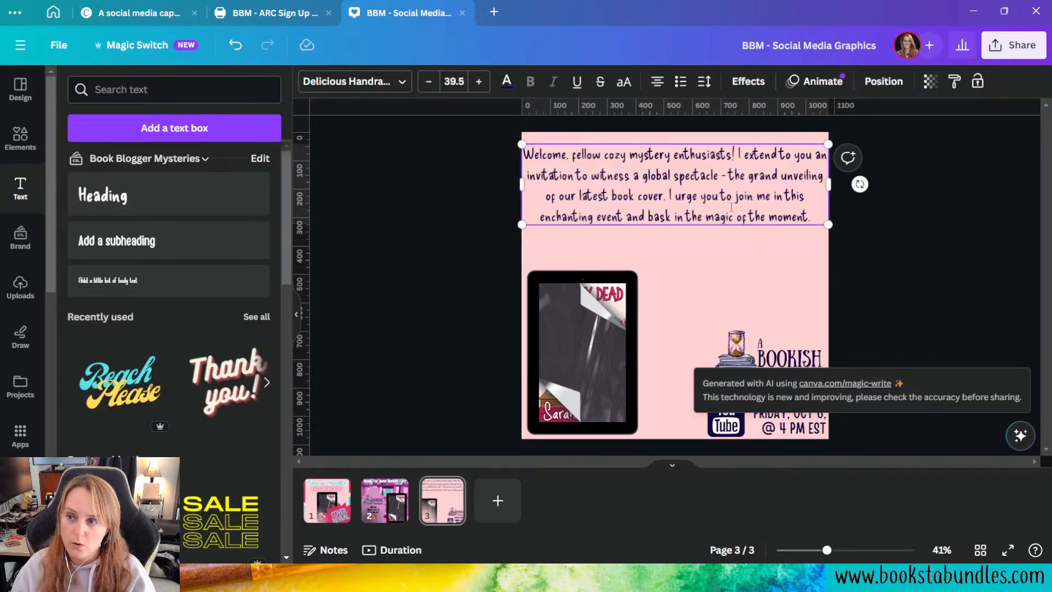
triple_click(700, 209)
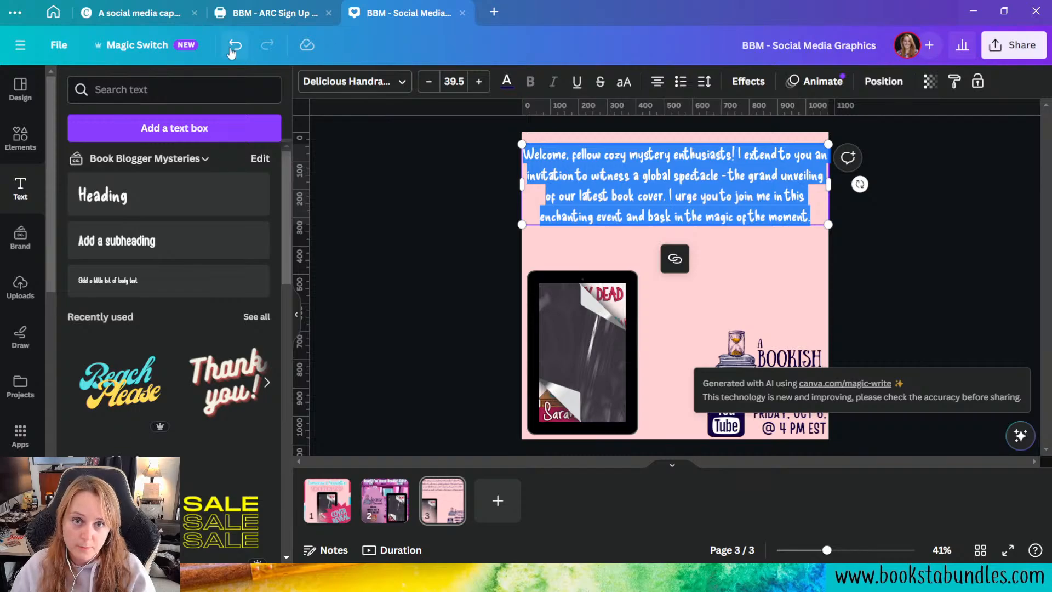
Step: Undo both Magic Write versions and the resizing, back to the "Cozy Mystery lovers, Join Me for the Global Cover Reveal" heading
click(235, 46)
click(235, 46)
click(236, 46)
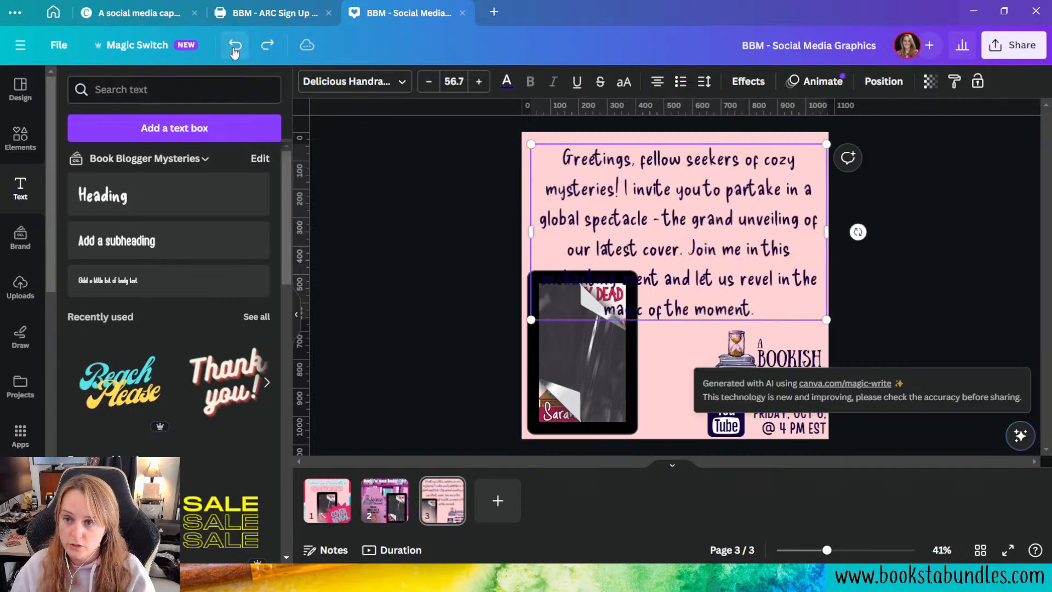
click(235, 46)
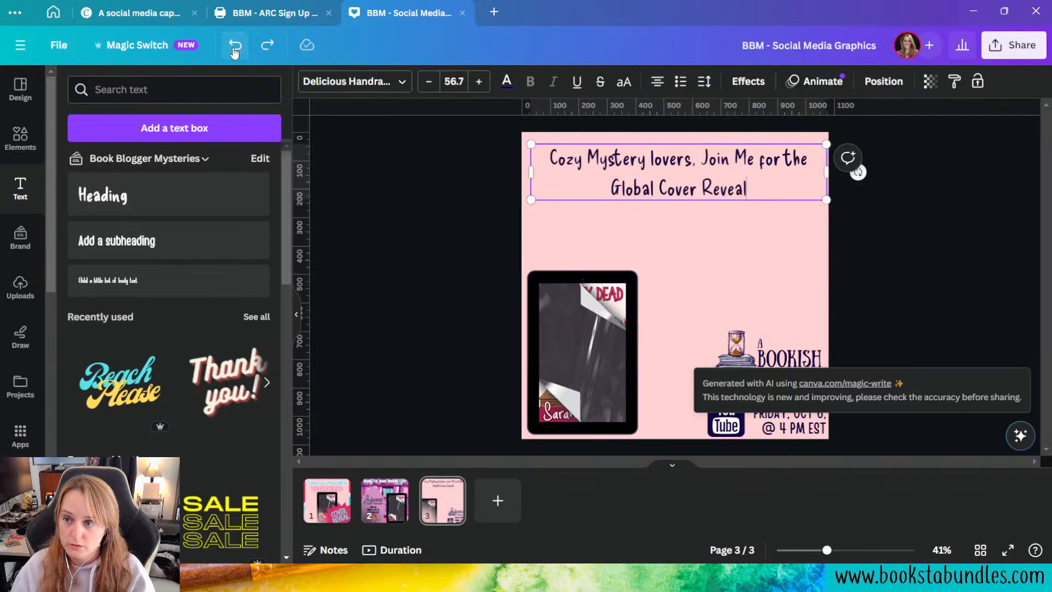
click(890, 240)
Step: Try Magic Write's More fun option on the heading and undo the rewrite
click(636, 163)
click(665, 234)
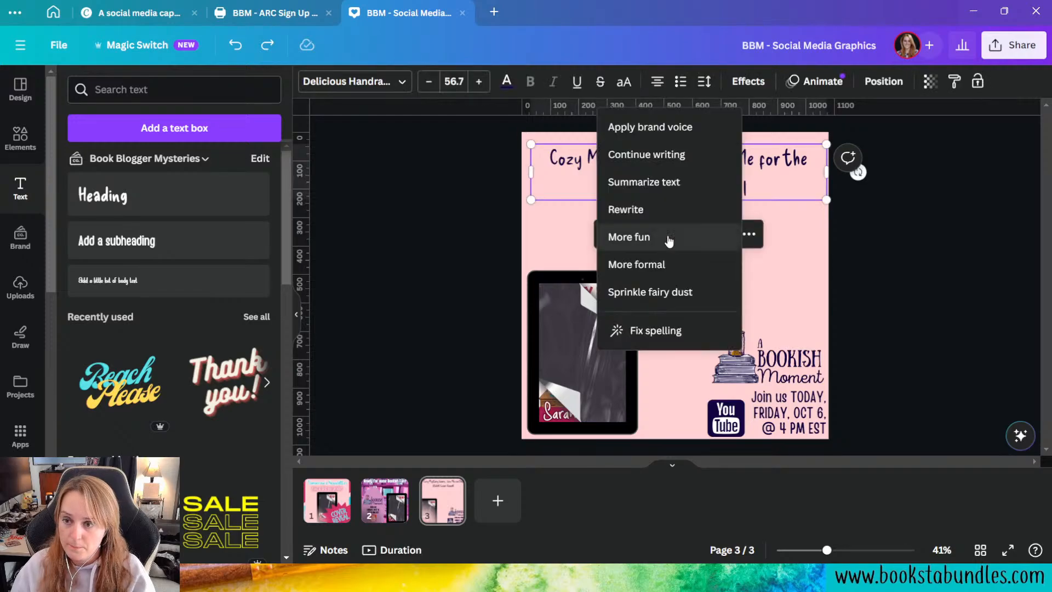
click(669, 240)
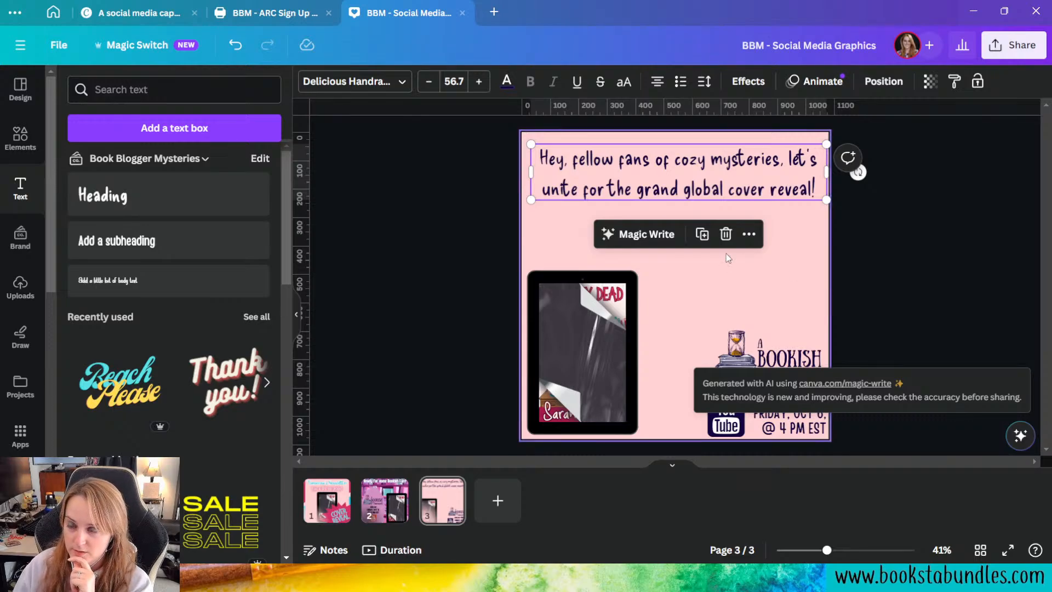
click(655, 239)
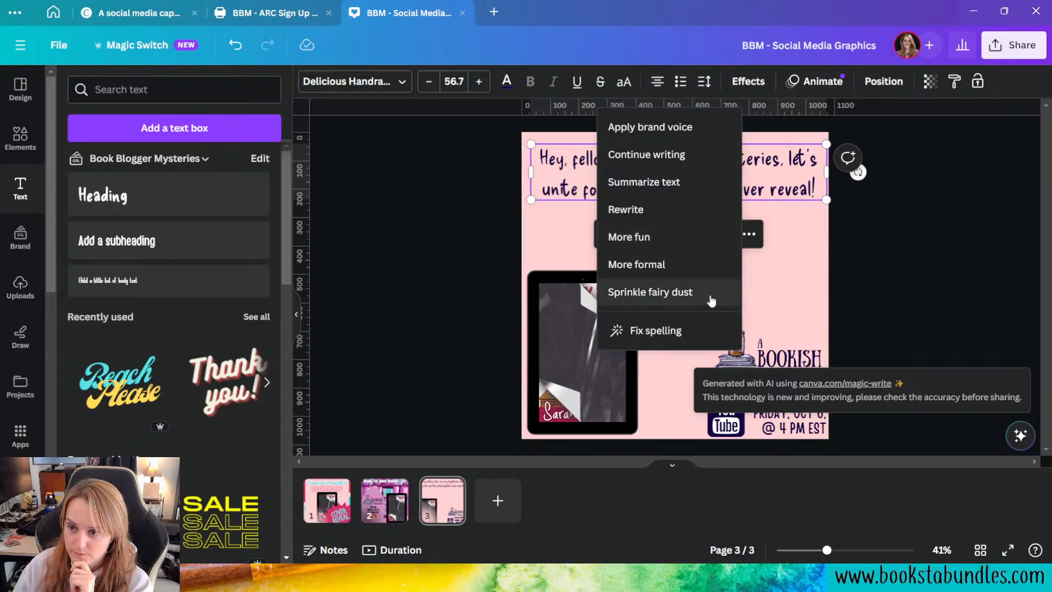
key(Escape)
click(782, 248)
click(235, 45)
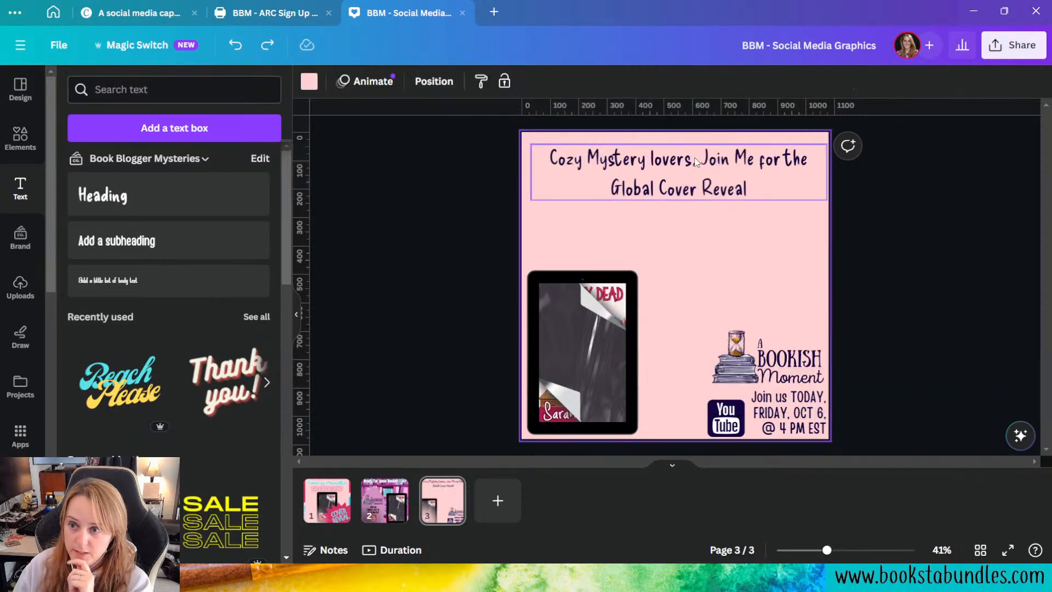
Step: Try Magic Write's Apply brand voice option on the heading, shift the text box slightly, and undo both changes
click(658, 229)
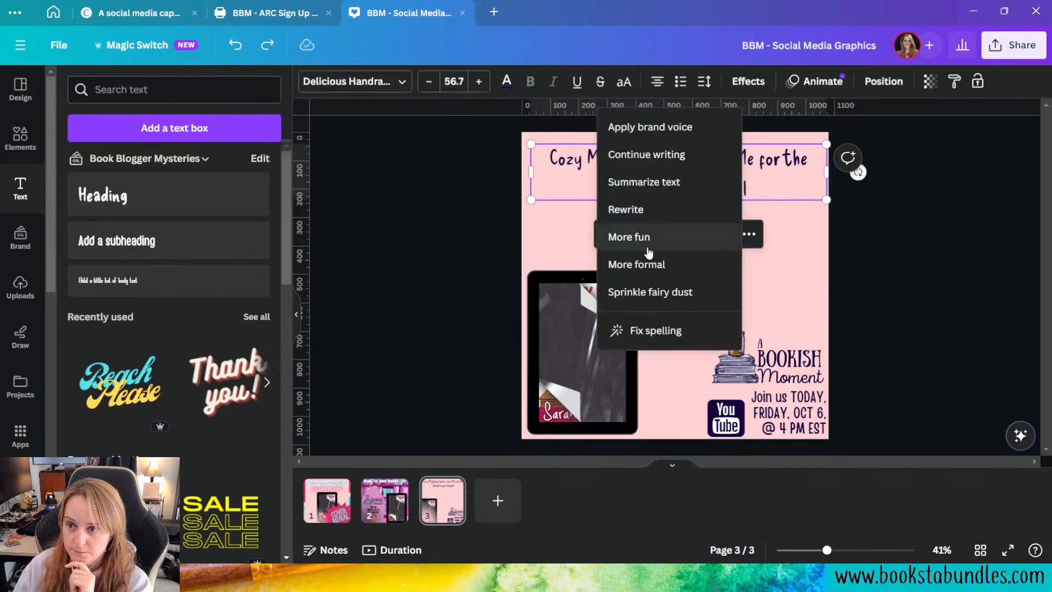
click(652, 127)
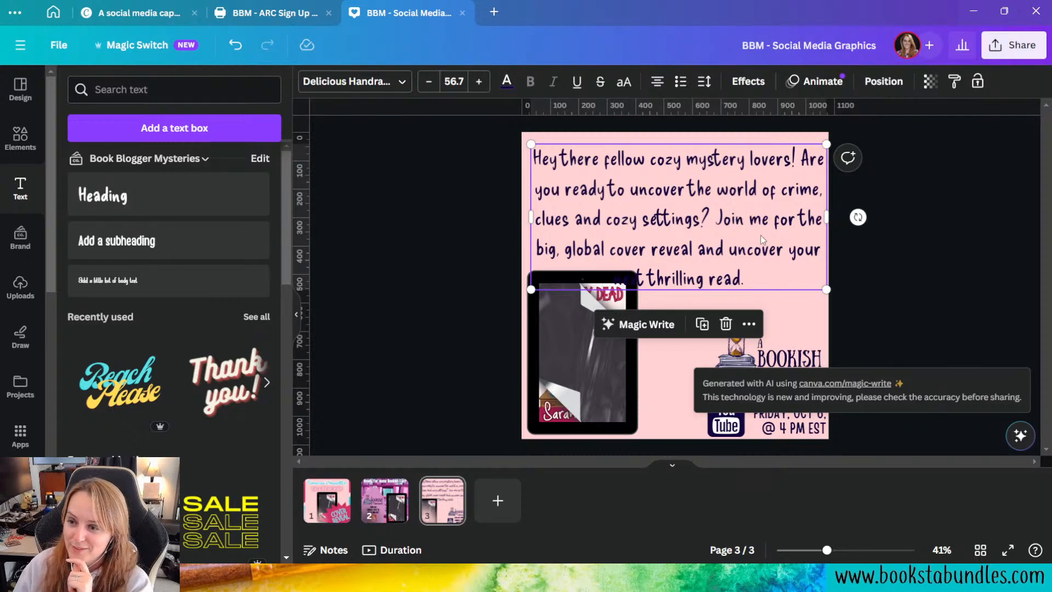
mouse_move(761, 234)
mouse_down()
mouse_move(752, 217)
mouse_move(761, 208)
mouse_move(759, 239)
mouse_move(750, 232)
mouse_up()
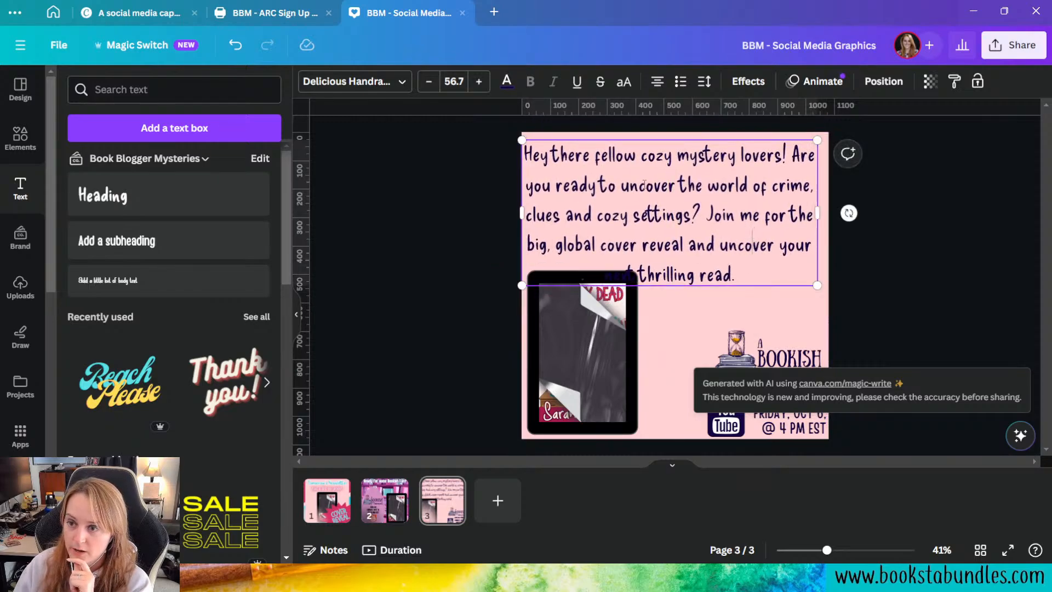
drag(793, 157, 703, 225)
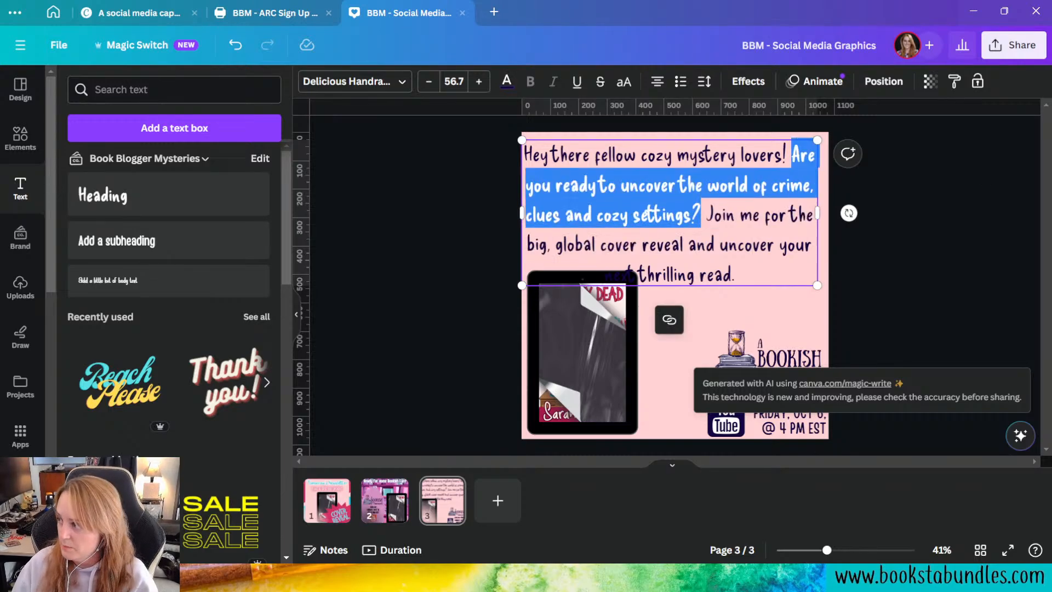
key(Escape)
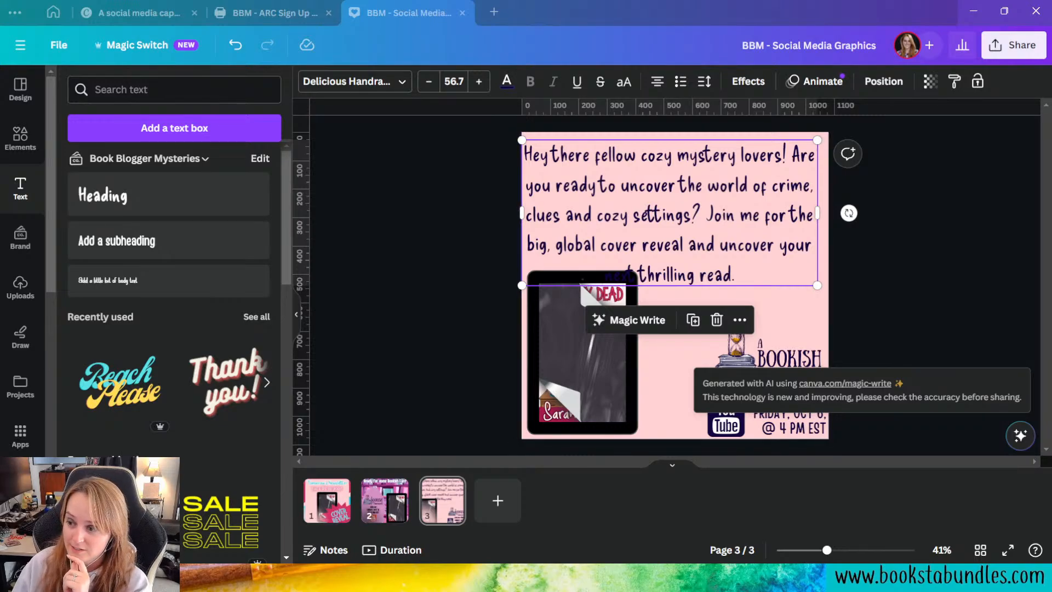
click(872, 277)
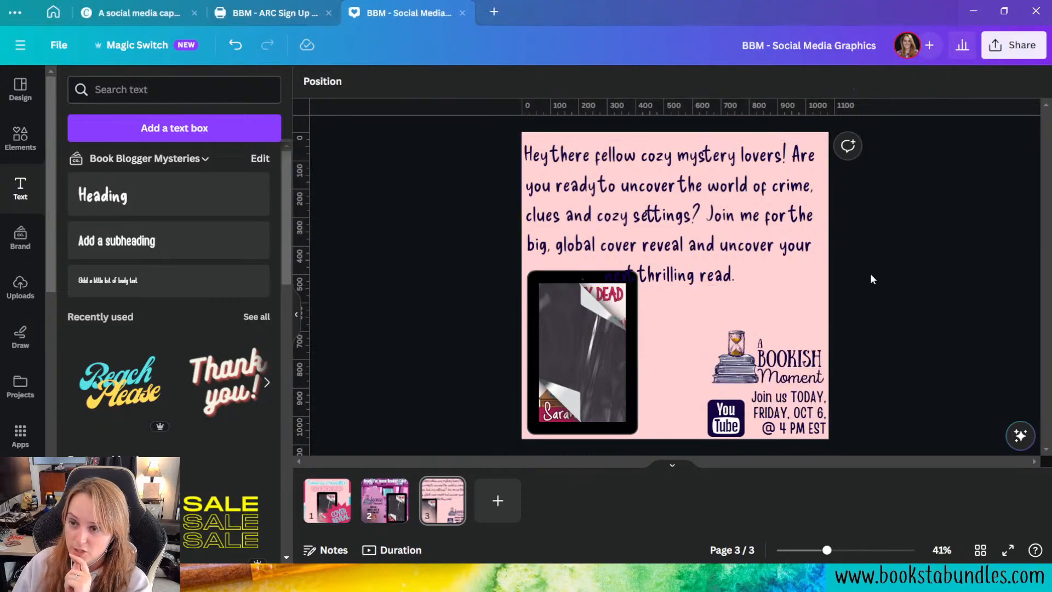
click(241, 48)
click(241, 48)
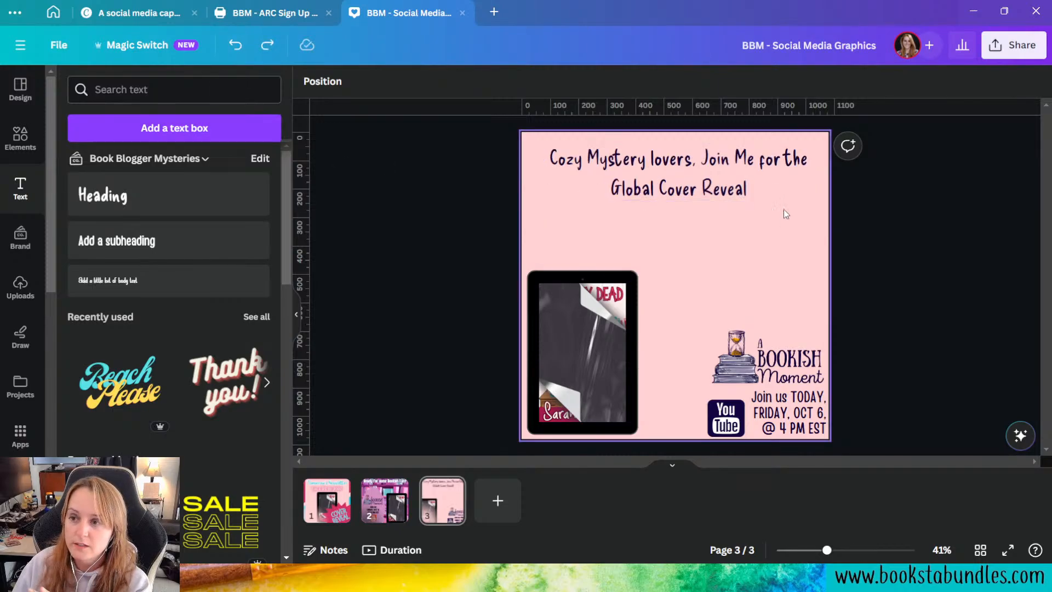
Step: Delete the word "Global" and its extra space from the cover reveal heading on page 3
click(669, 178)
click(644, 234)
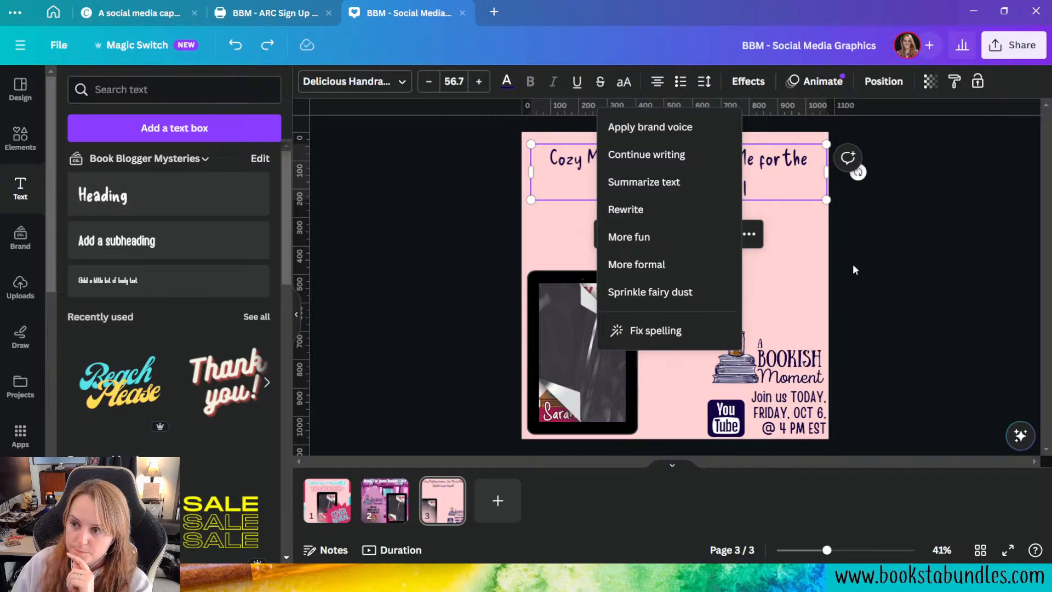
click(799, 213)
click(646, 188)
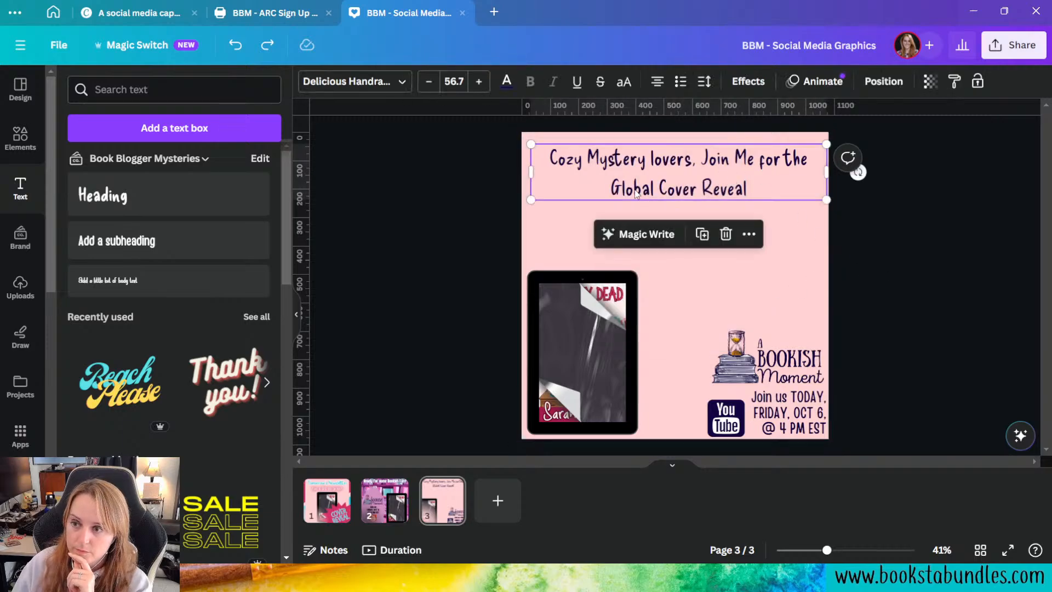
double_click(644, 188)
key(BackSpace)
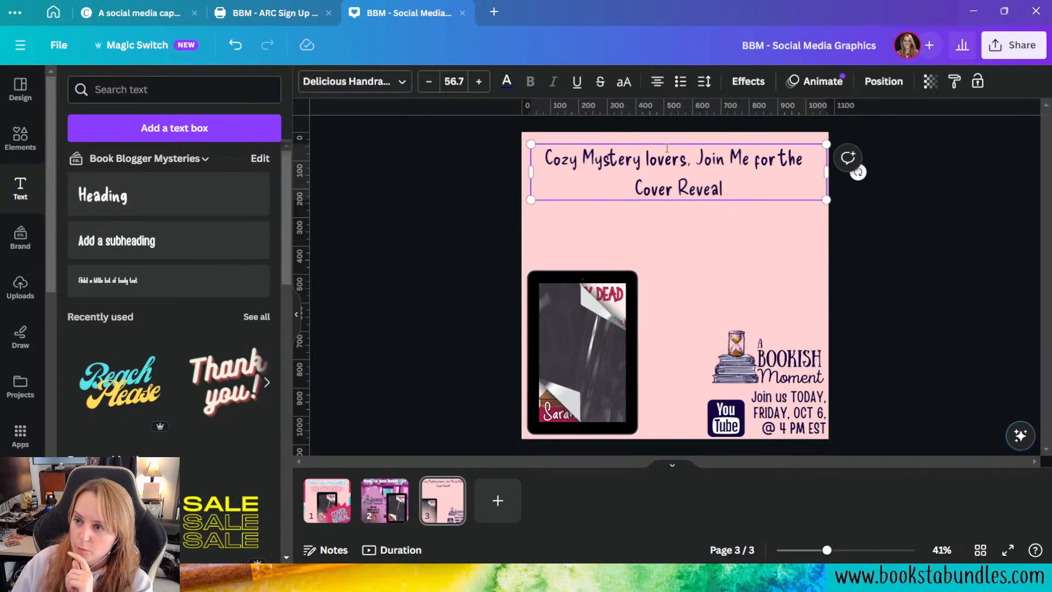
key(BackSpace)
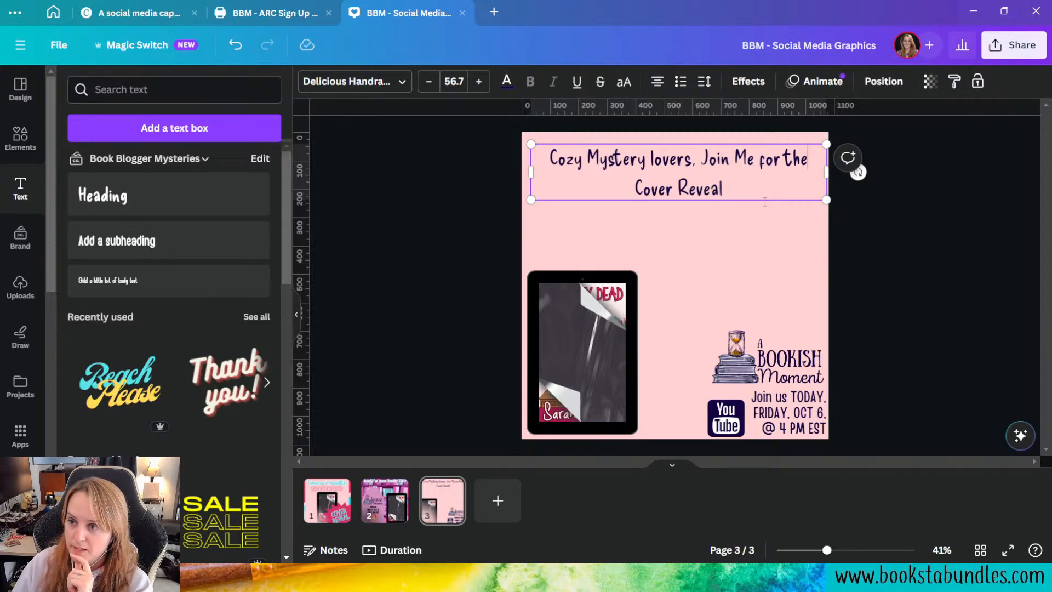
Step: Rewrite the shortened cover reveal heading with Magic Write's More fun option
click(765, 202)
click(707, 201)
click(647, 236)
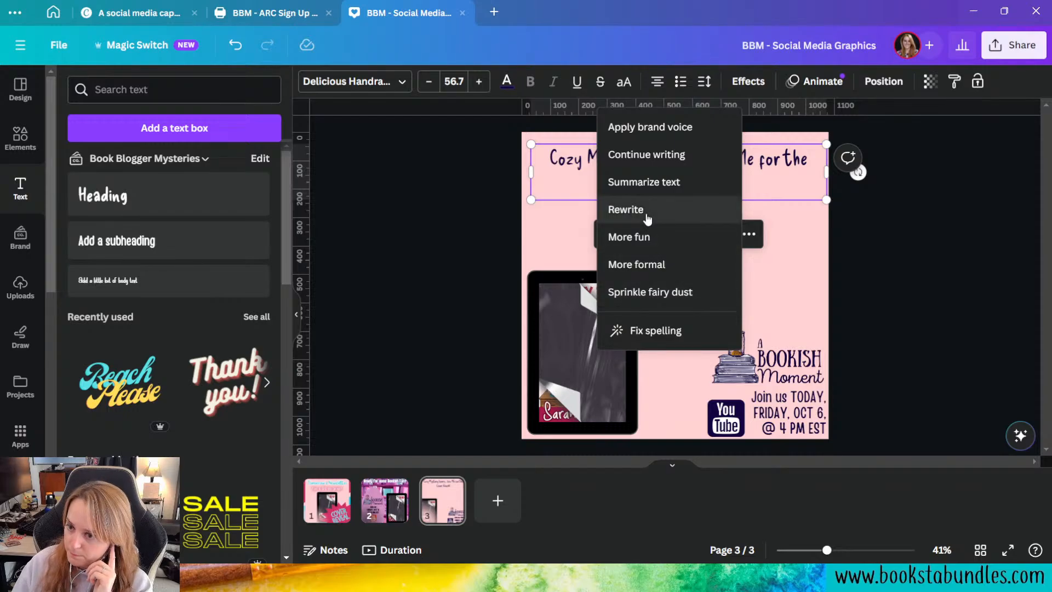
click(659, 235)
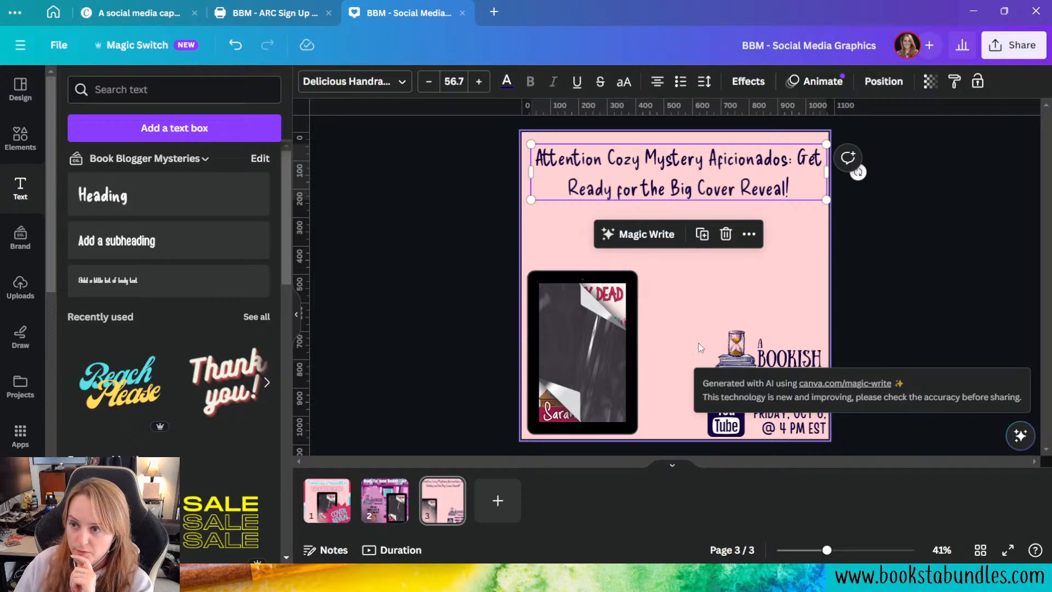
Step: In the rewritten heading, replace "Aficionados" with "Fans" and remove the opening word "Attention"
double_click(750, 159)
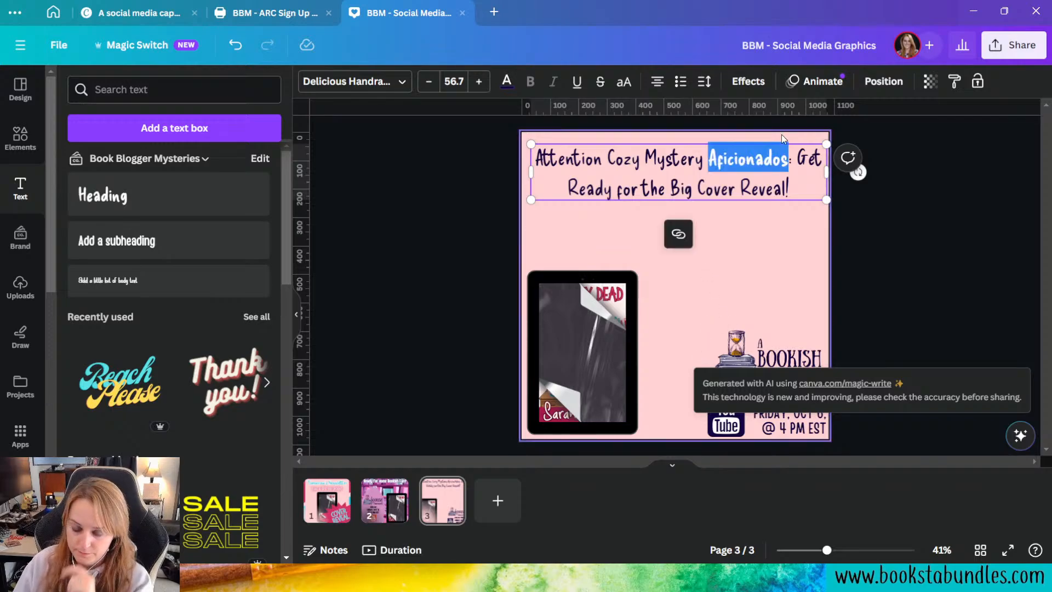
text(Fabs)
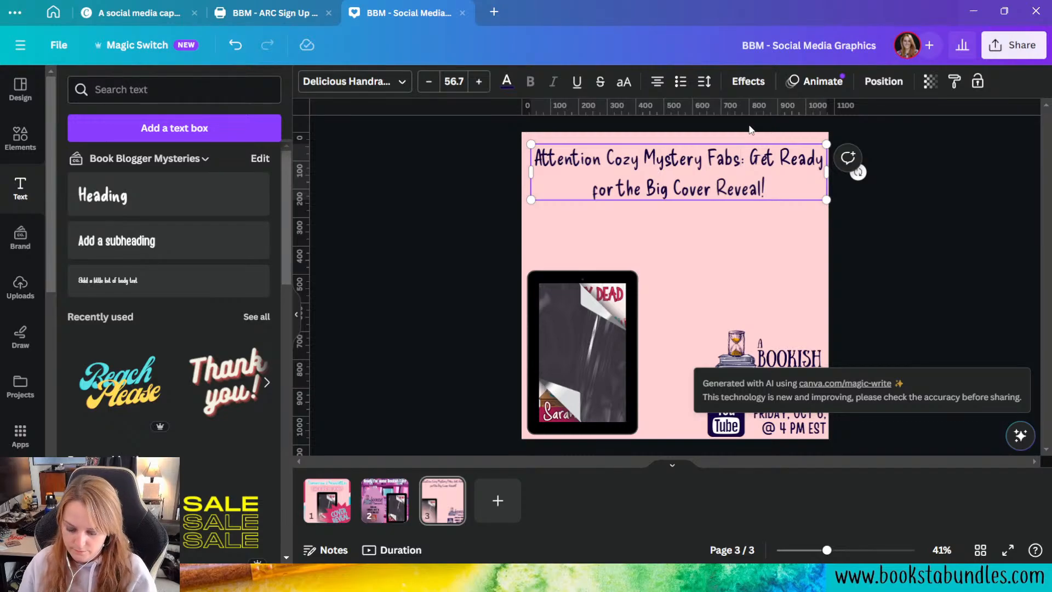
key(BackSpace)
key(BackSpace)
text(ns)
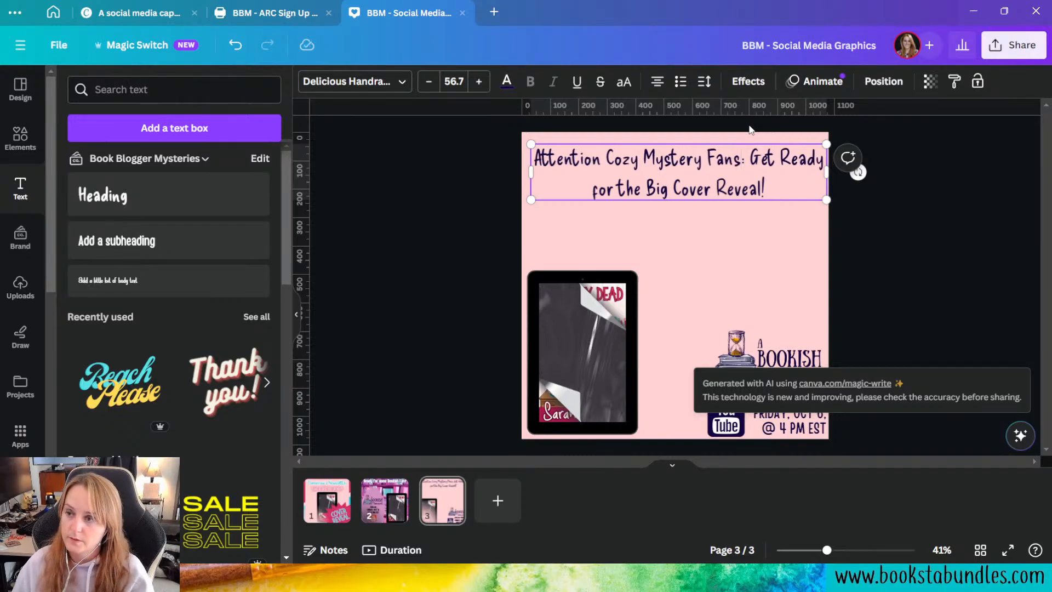
double_click(563, 158)
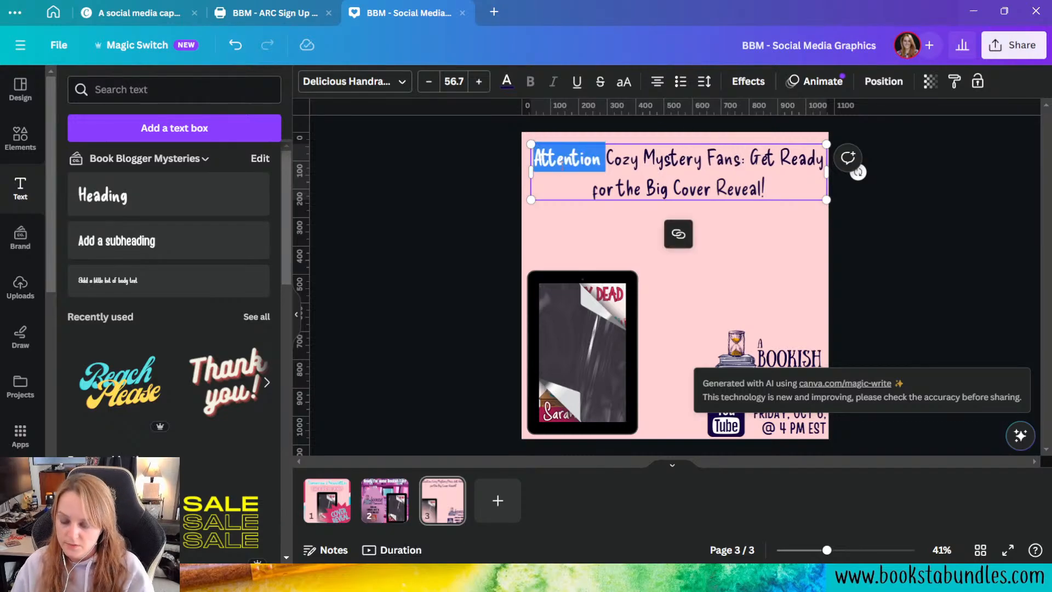
key(BackSpace)
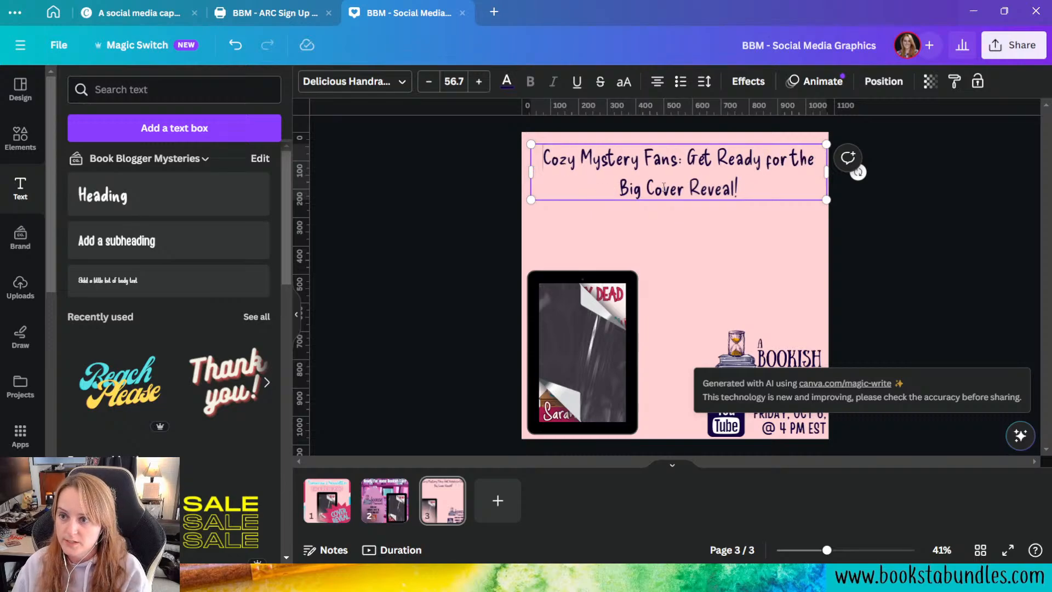
Step: Replace the word "Big" in the heading with the main character's first name in possessive form
double_click(630, 188)
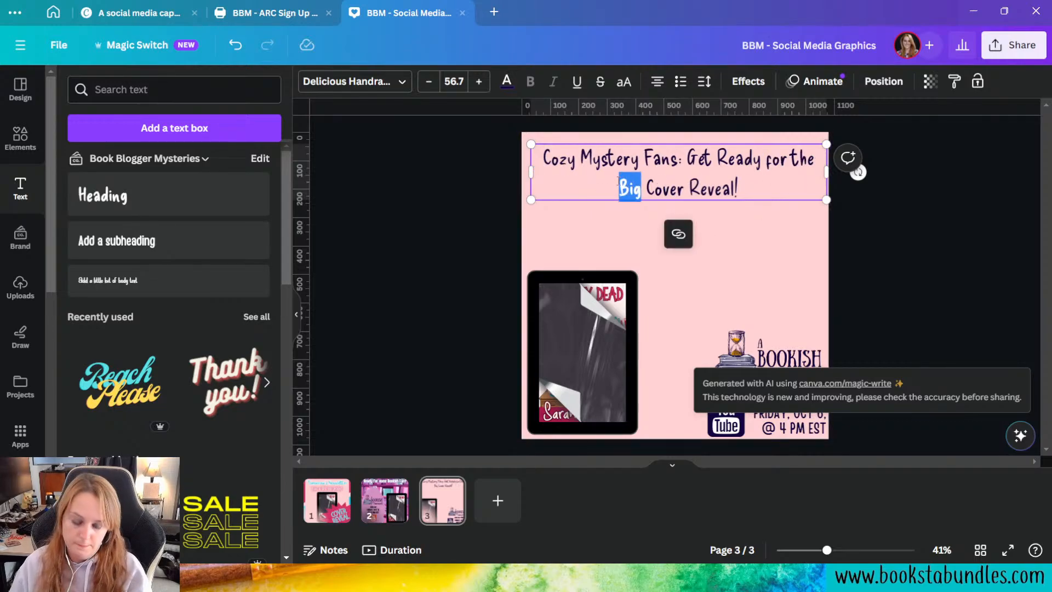
key(BackSpace)
text(Winne's)
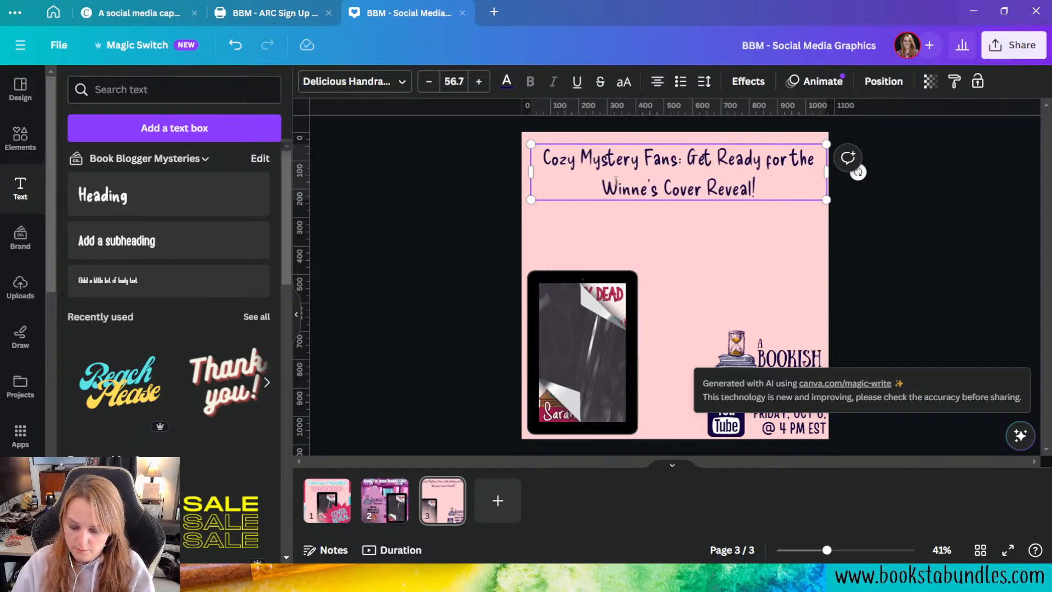
key(BackSpace)
key(BackSpace)
key(BackSpace)
text(ie's)
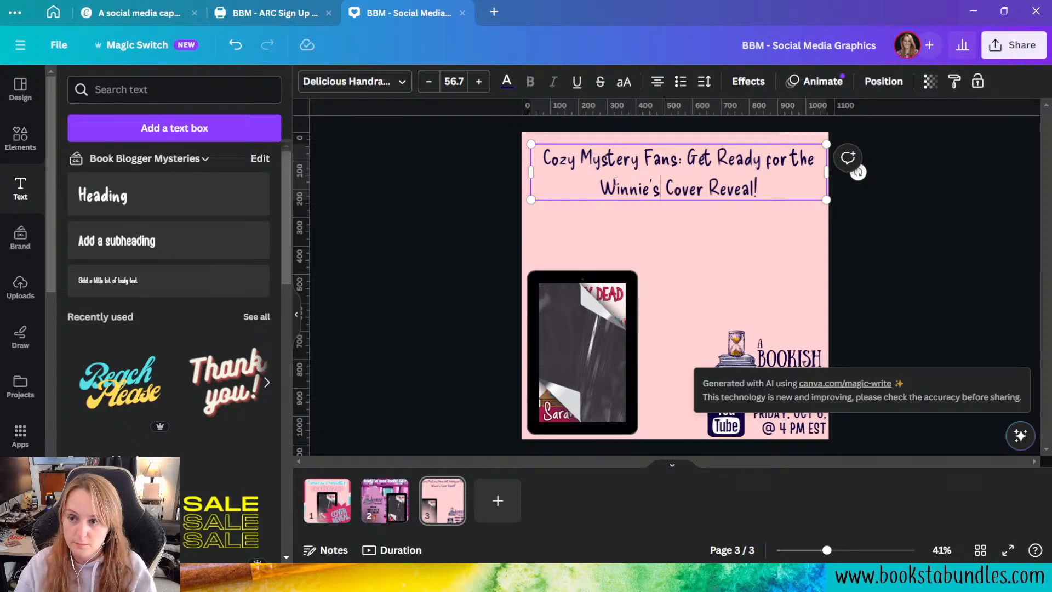
click(722, 223)
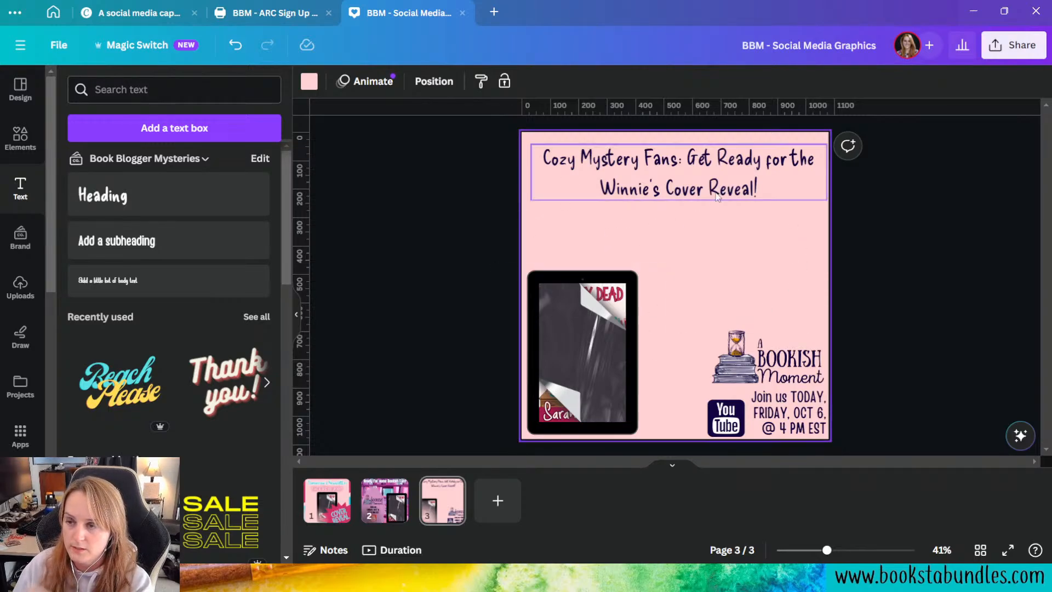
Step: Align the heading's text box with the page's left edge and widen it to the full page width
drag(675, 196, 666, 196)
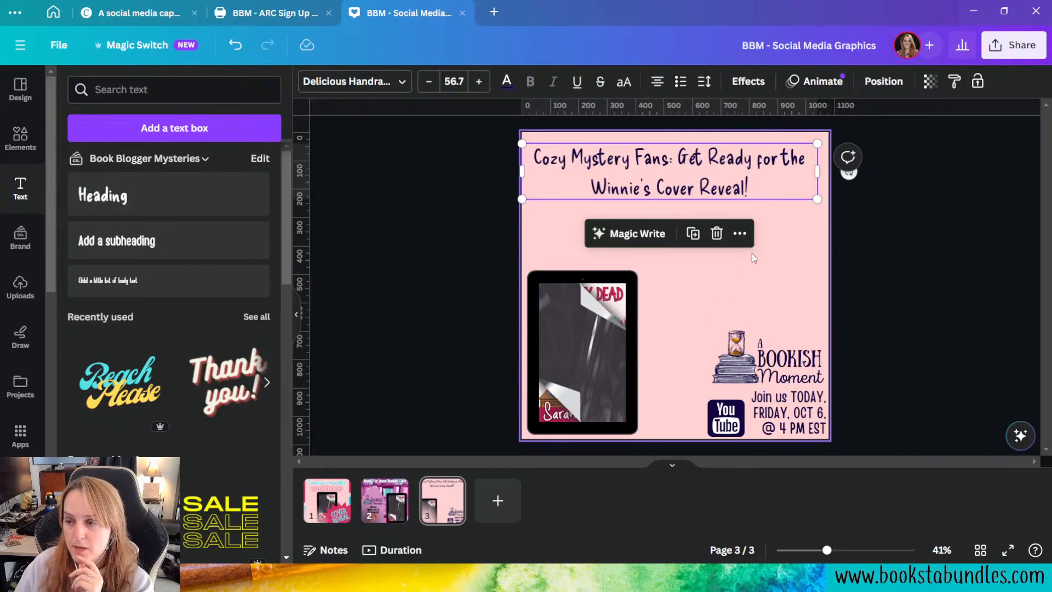
click(777, 273)
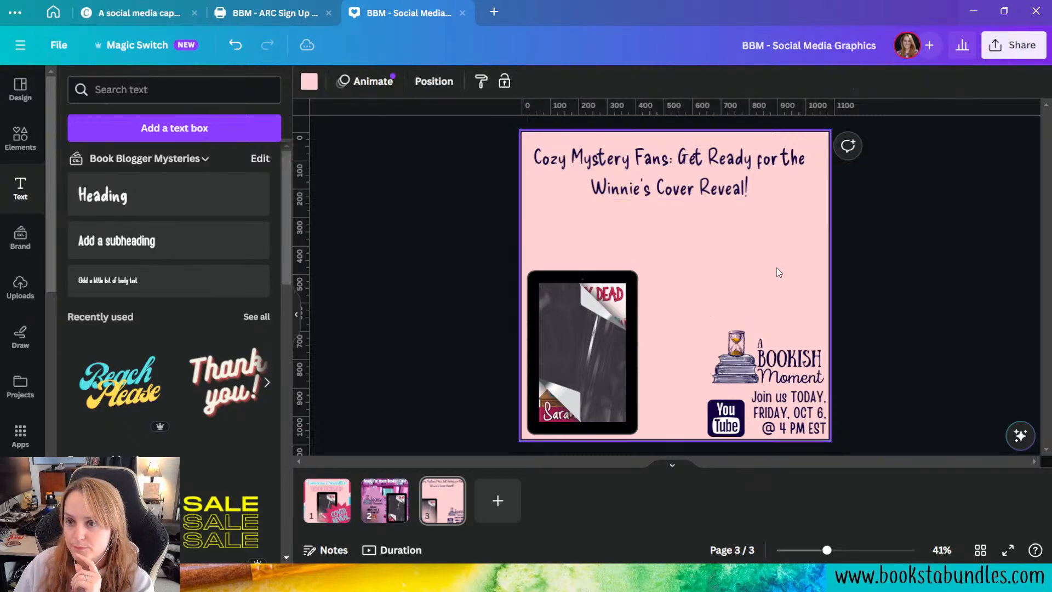
click(792, 181)
drag(817, 172, 831, 176)
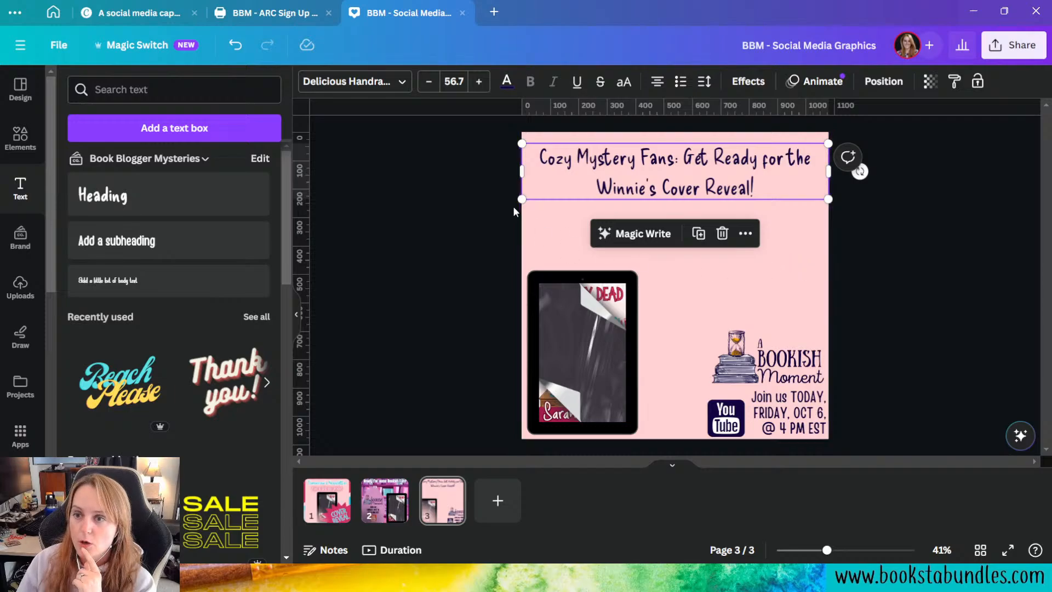
click(814, 266)
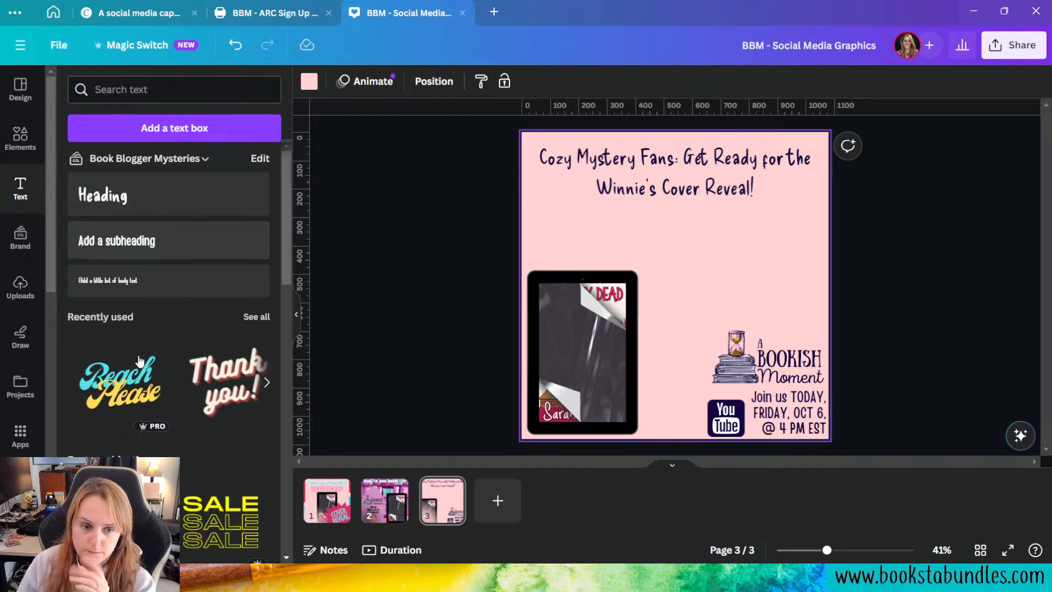
click(751, 171)
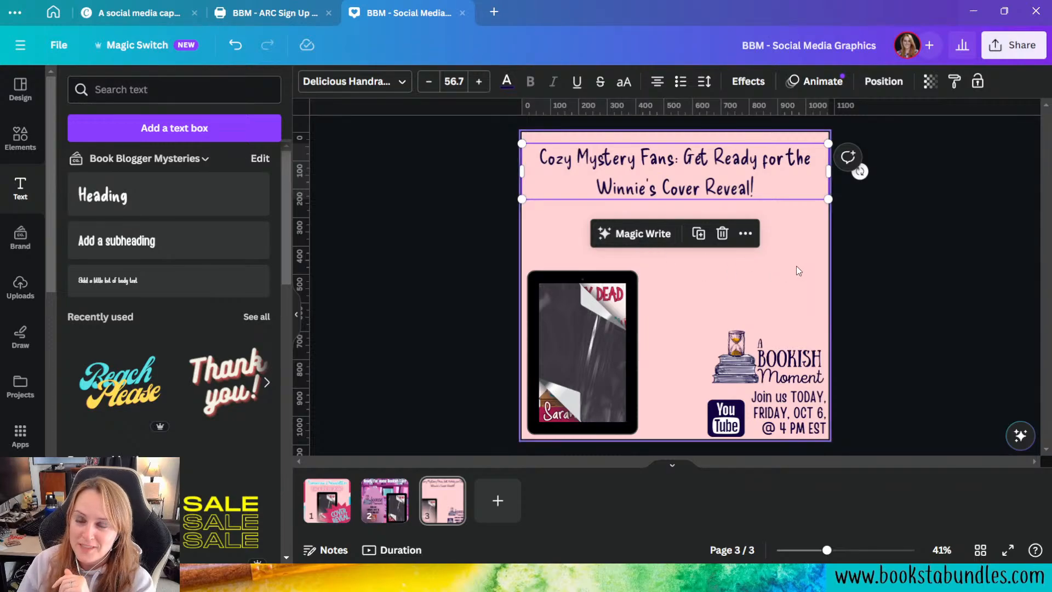
click(768, 291)
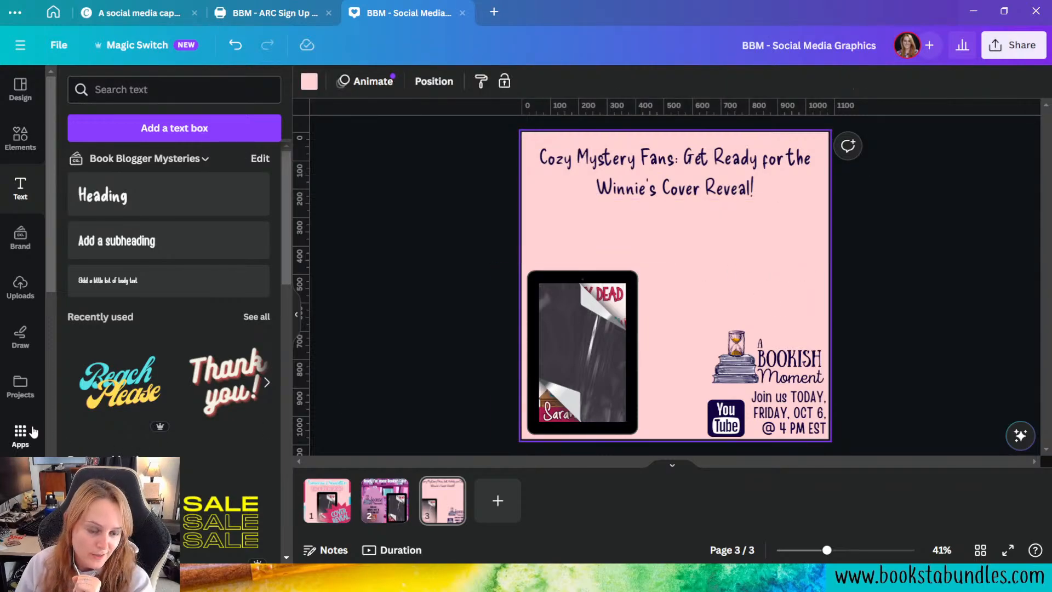
Step: Enter the Magic Media image prompt "A portrait of a young white woman with long black hair and dark blue eyes."
scroll(25, 433, down, 5)
scroll(24, 433, down, 3)
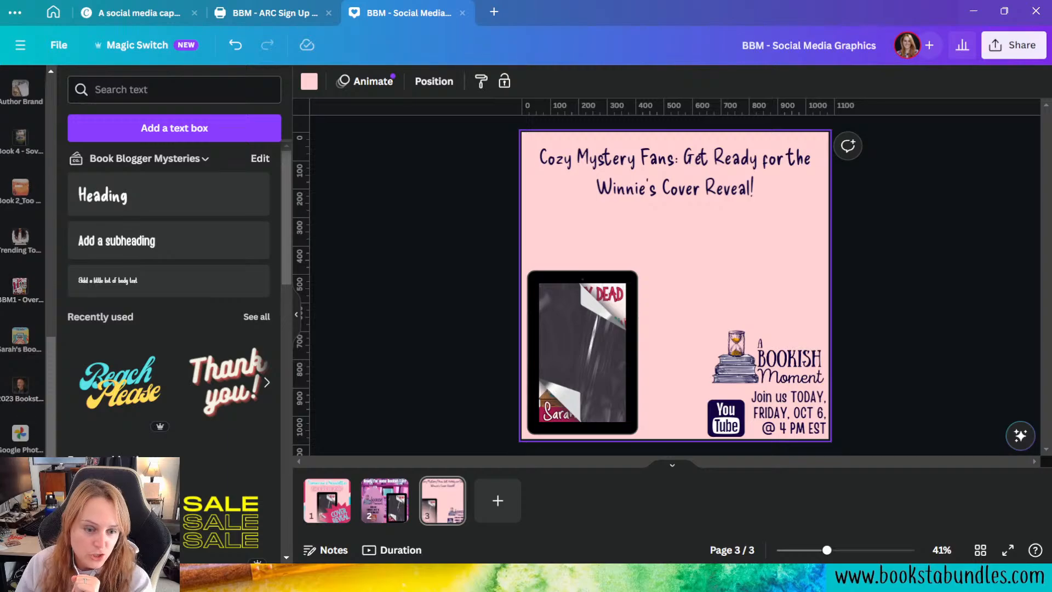
click(21, 486)
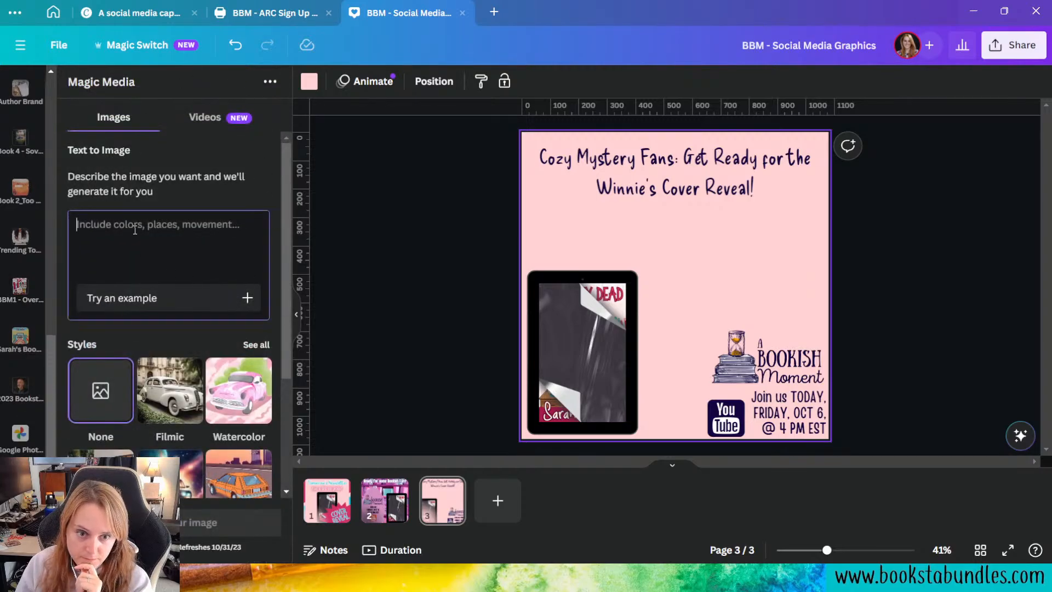
text(A por)
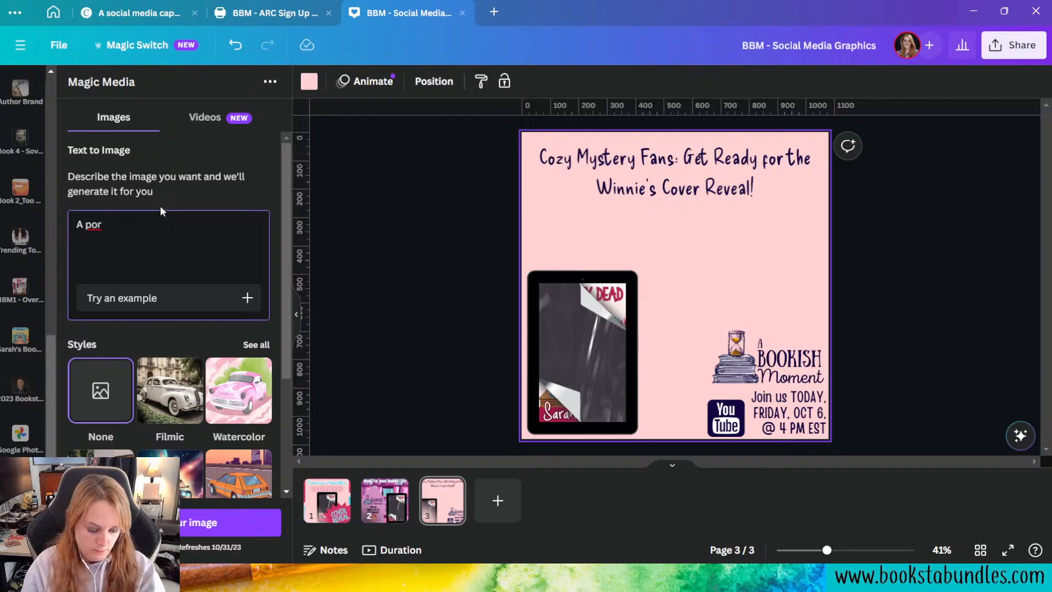
text(trait of a young)
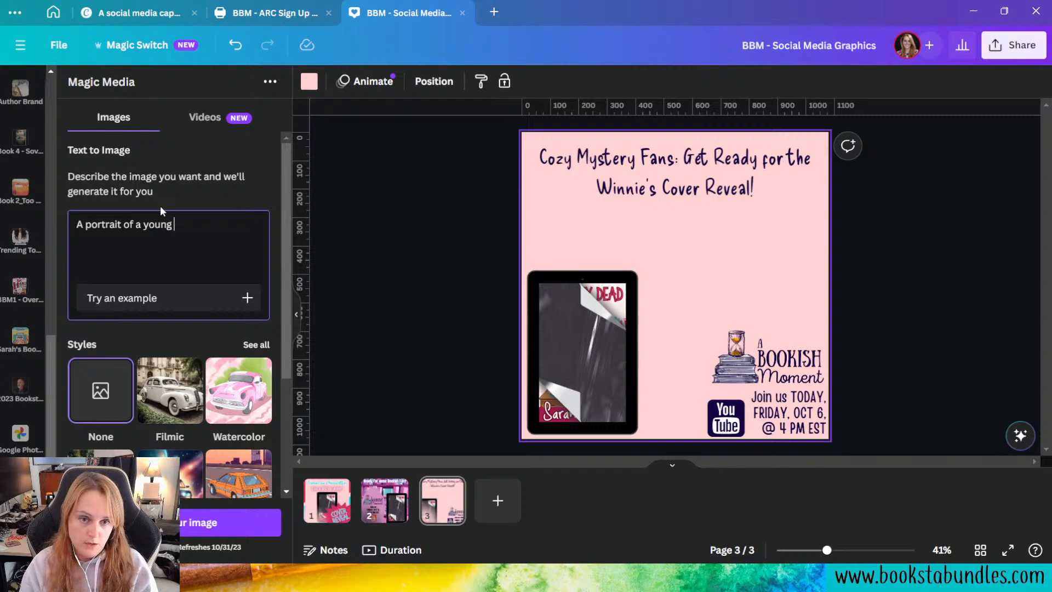
text( white woma)
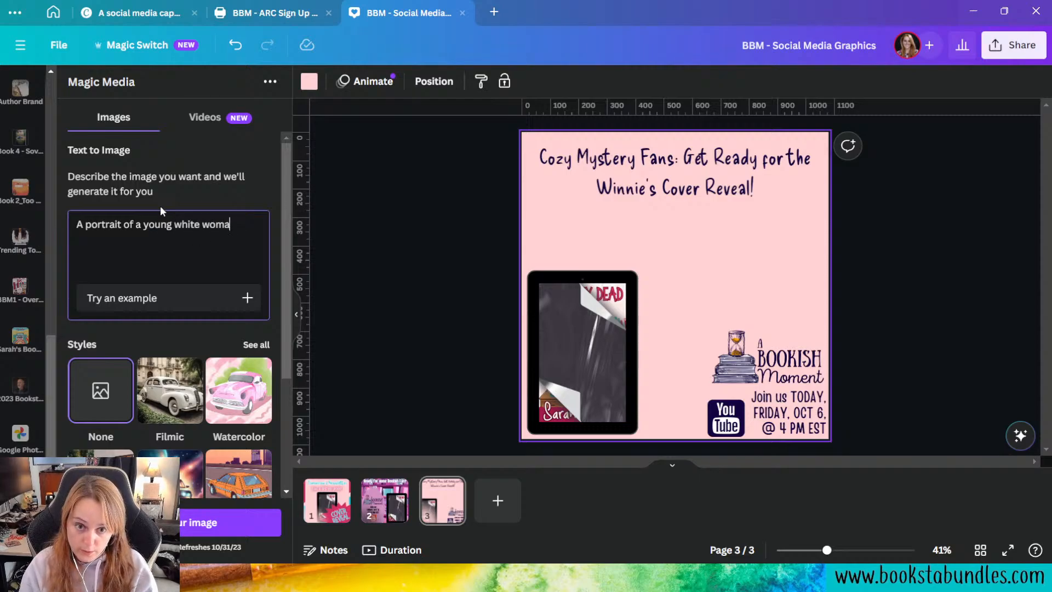
text(n with )
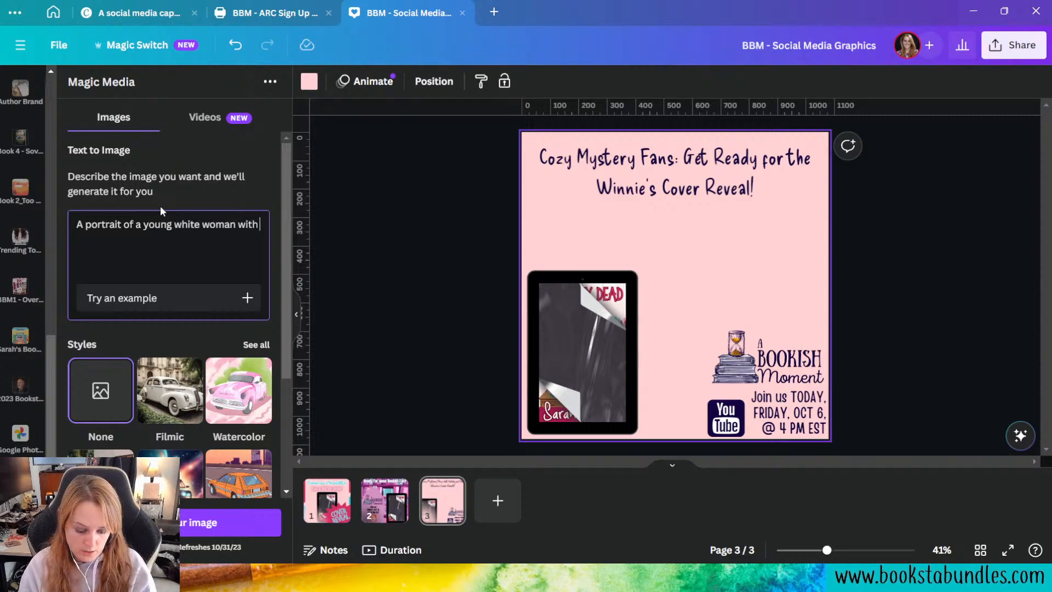
text(long )
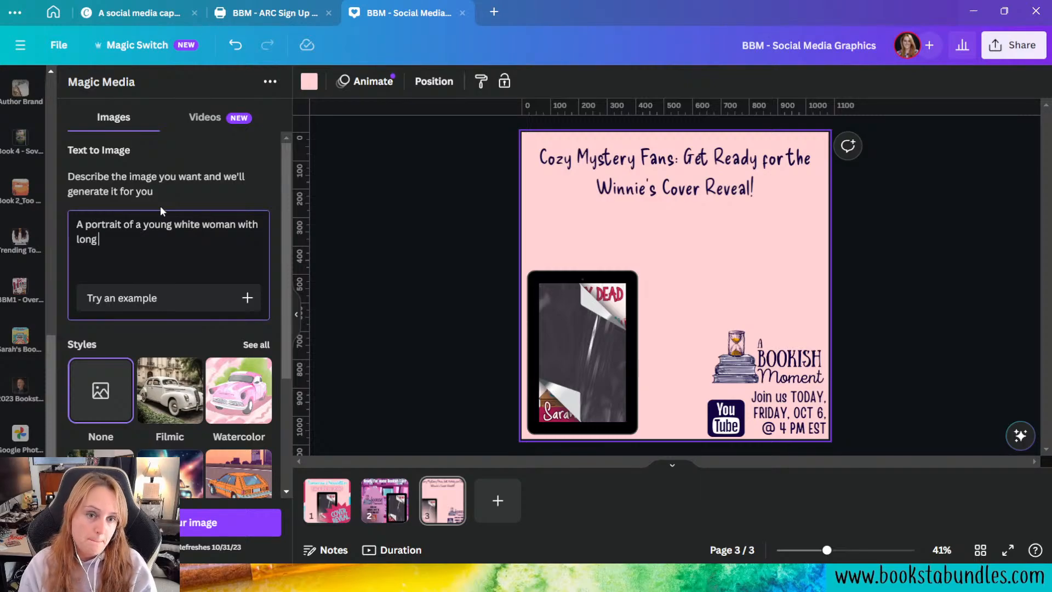
text(black hair an)
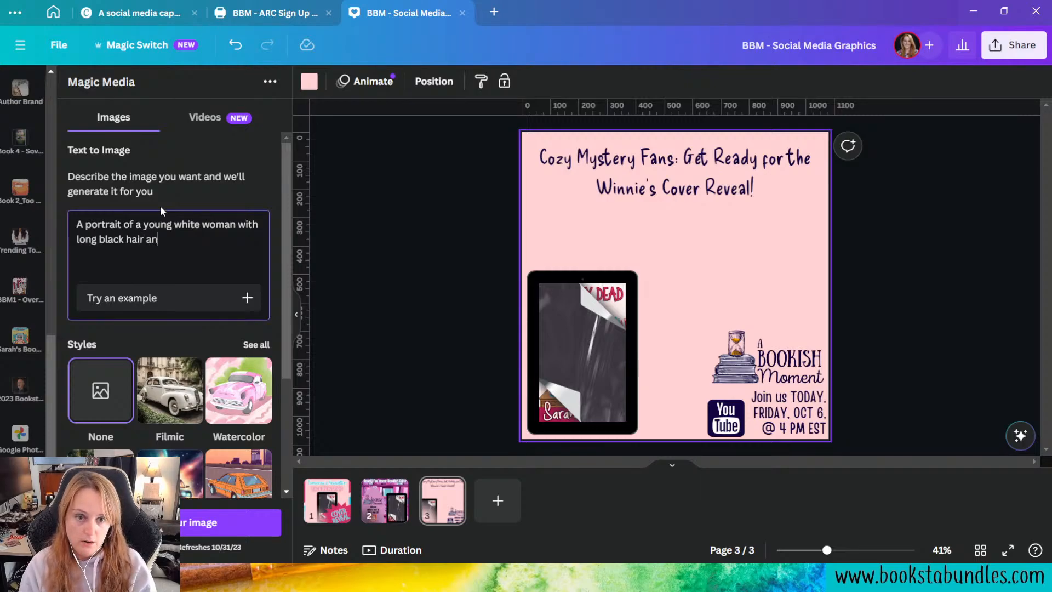
text(d da)
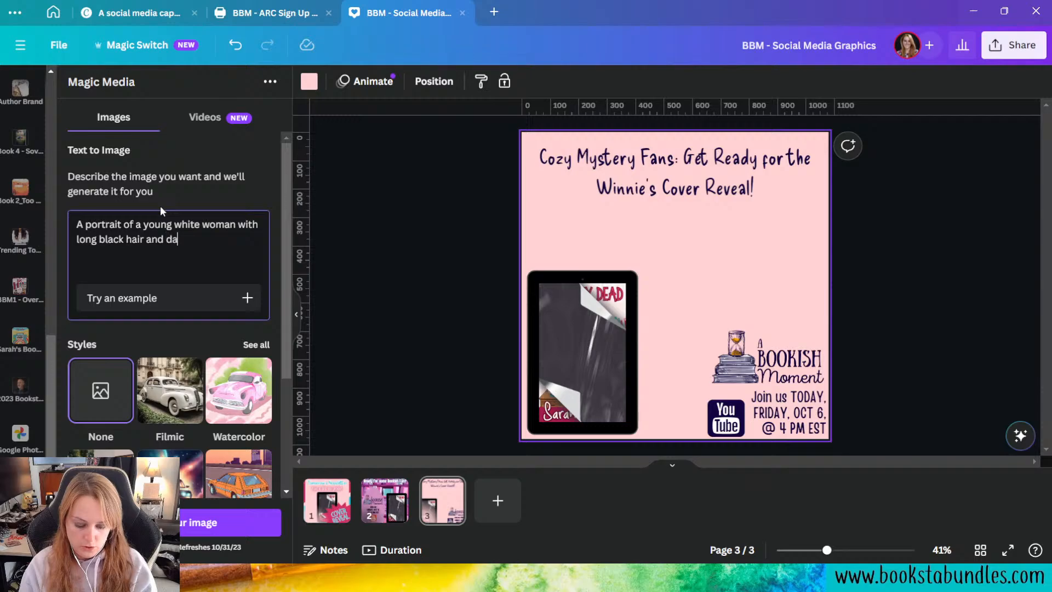
text(rk blue eyes.)
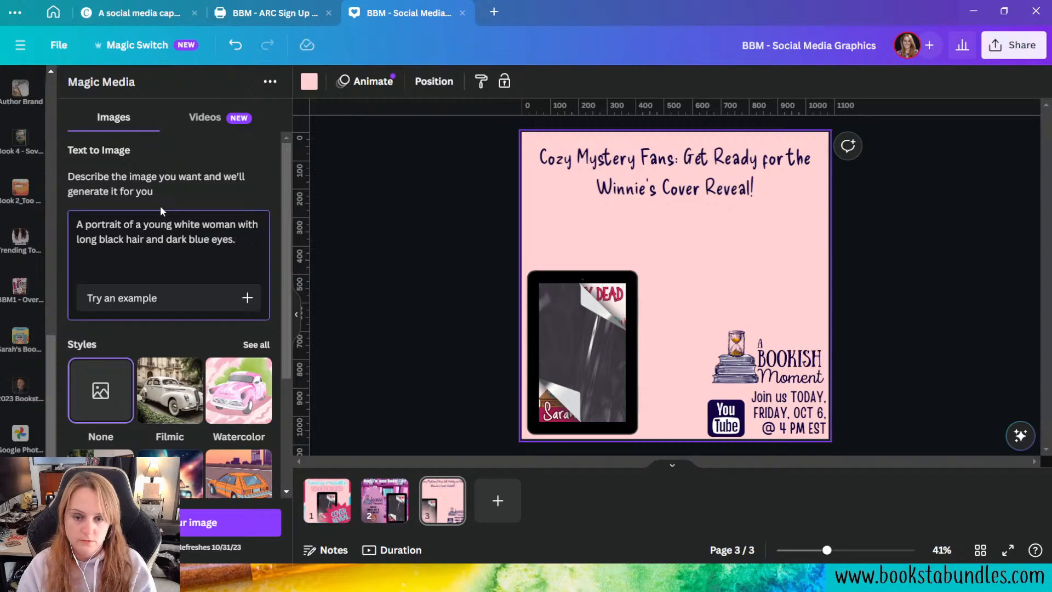
Step: Browse all the Magic Media image styles and choose Concept art for the portrait
click(248, 351)
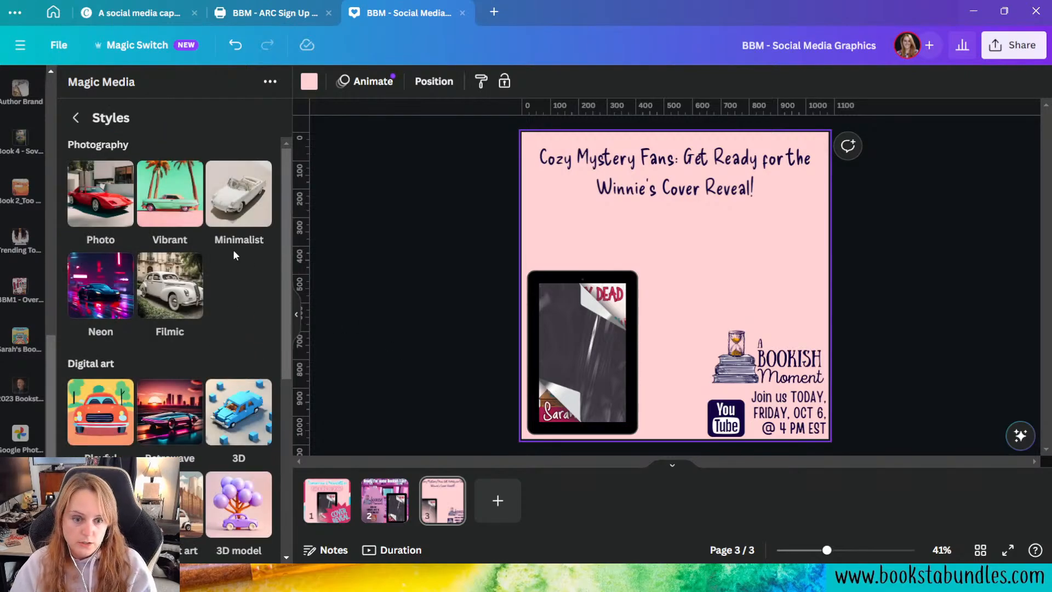
scroll(233, 255, down, 5)
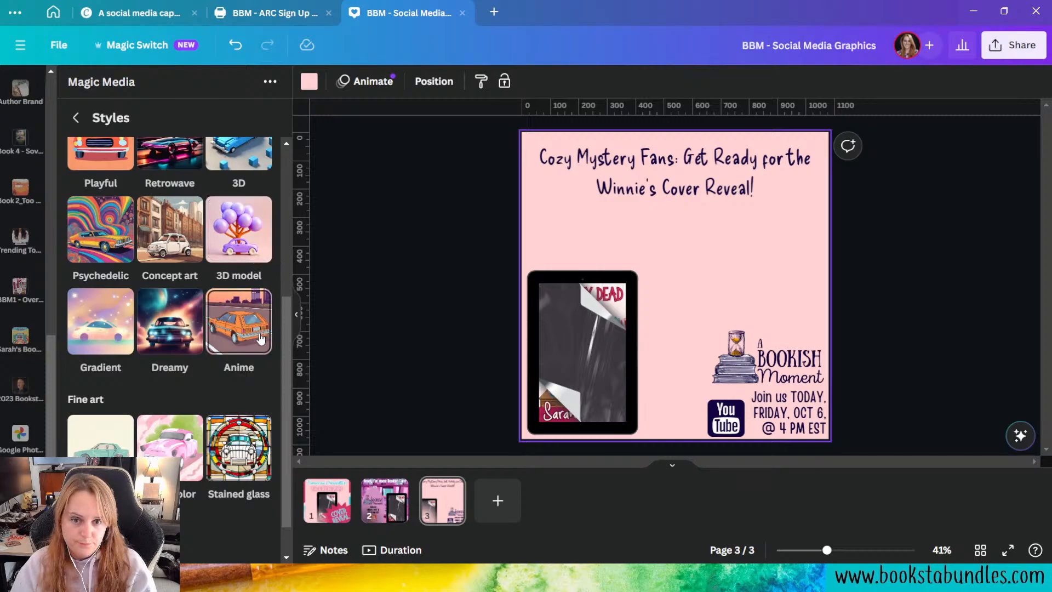
scroll(261, 339, up, 4)
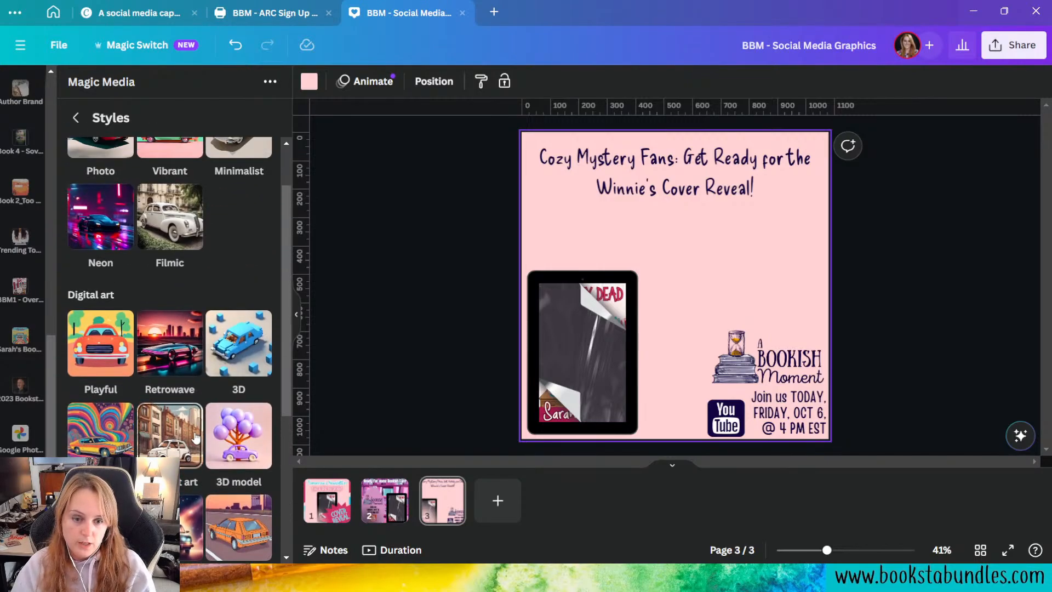
click(189, 433)
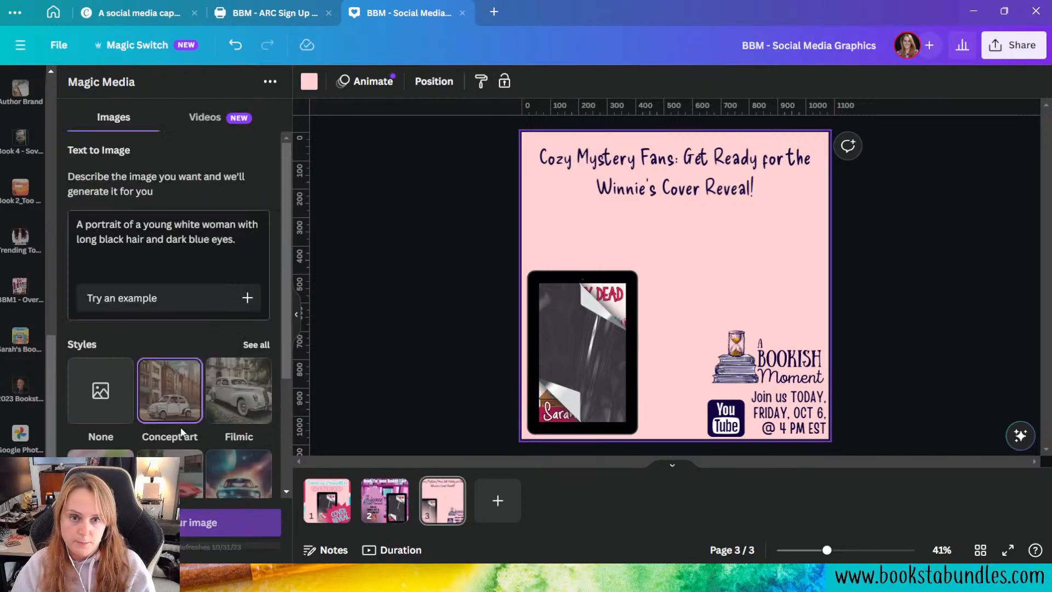
Step: Generate the portrait images, then add "happy" before "young" in the prompt and generate them again
click(222, 523)
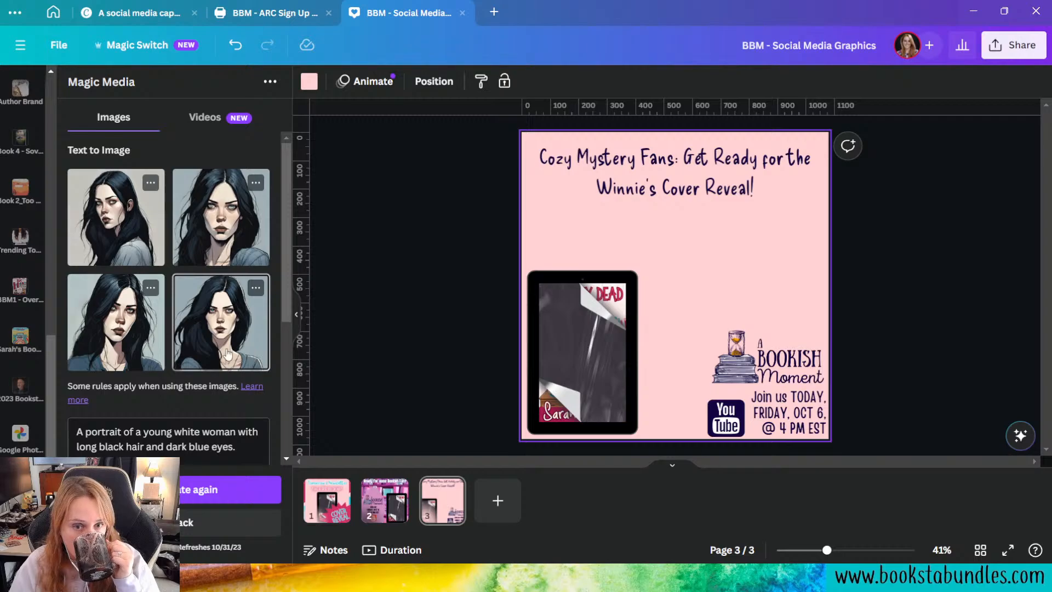
click(144, 431)
text(happy)
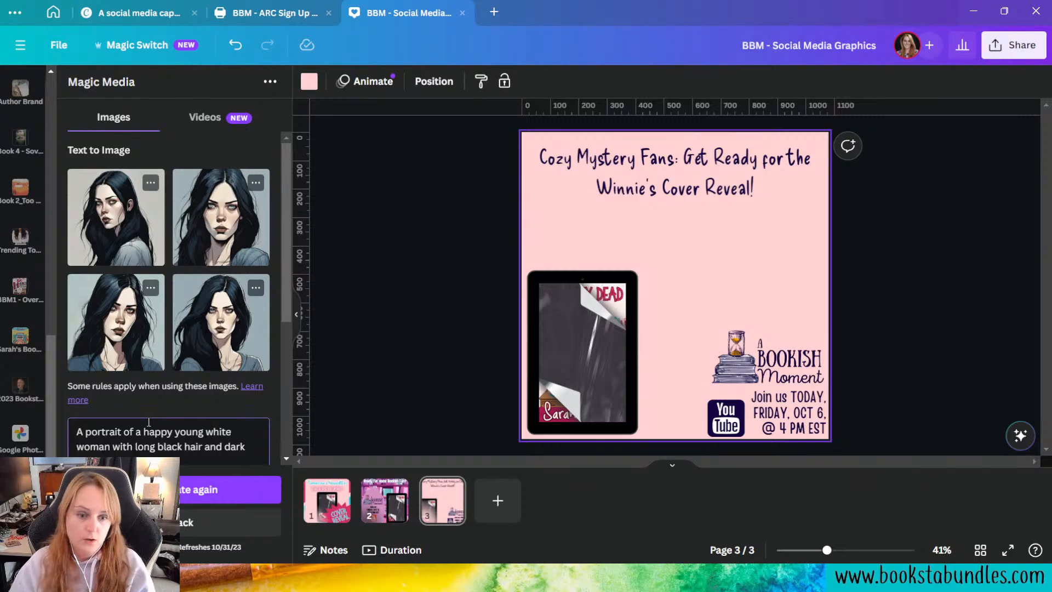
scroll(209, 456, down, 3)
click(197, 489)
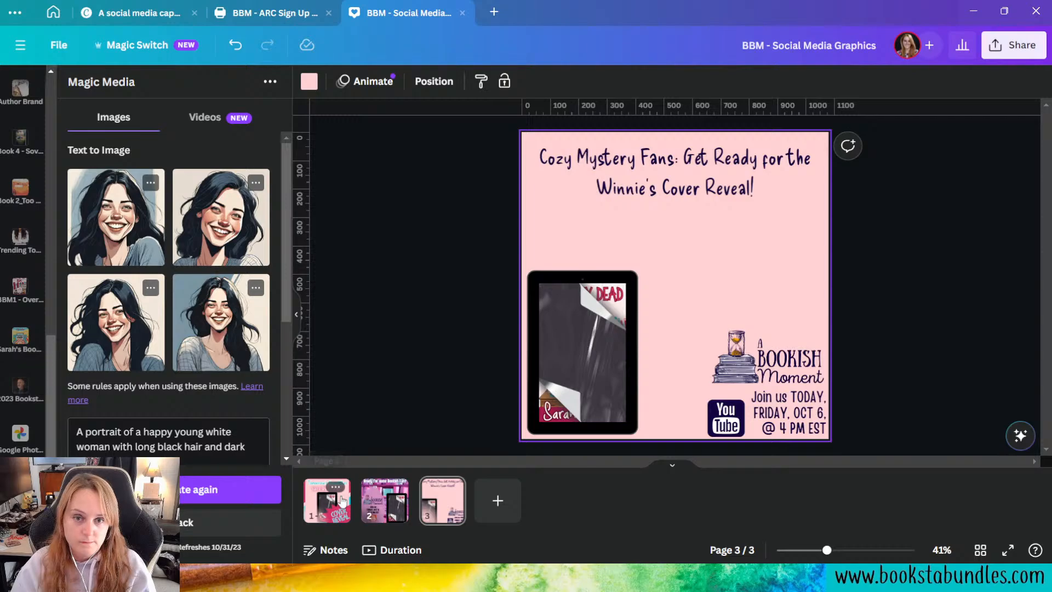
Step: Add the fourth generated portrait to the page and shrink it to fit above the A Bookish Moment logo
click(232, 337)
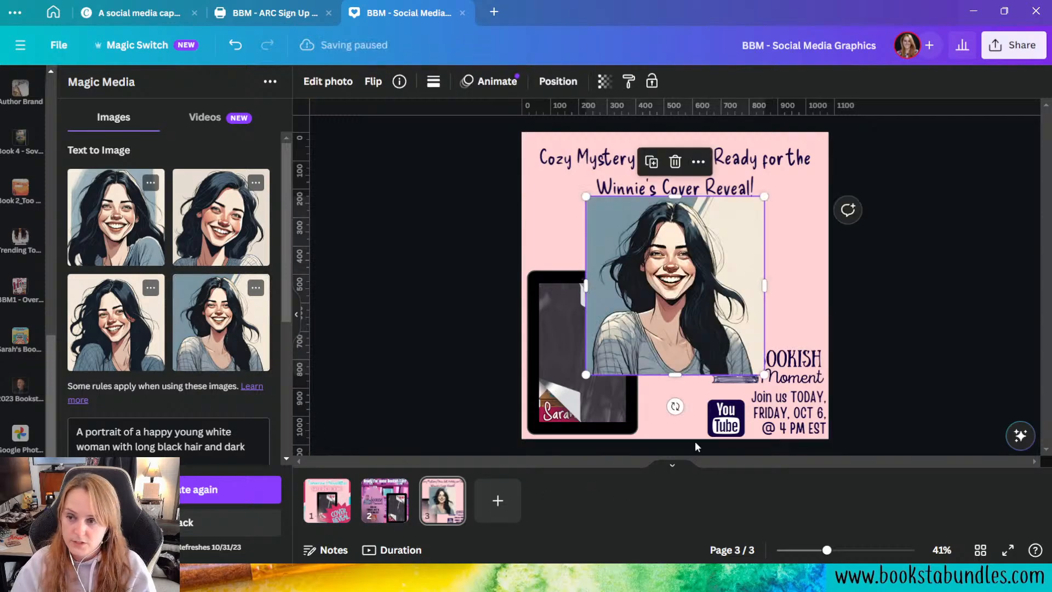
click(402, 310)
drag(643, 303, 688, 294)
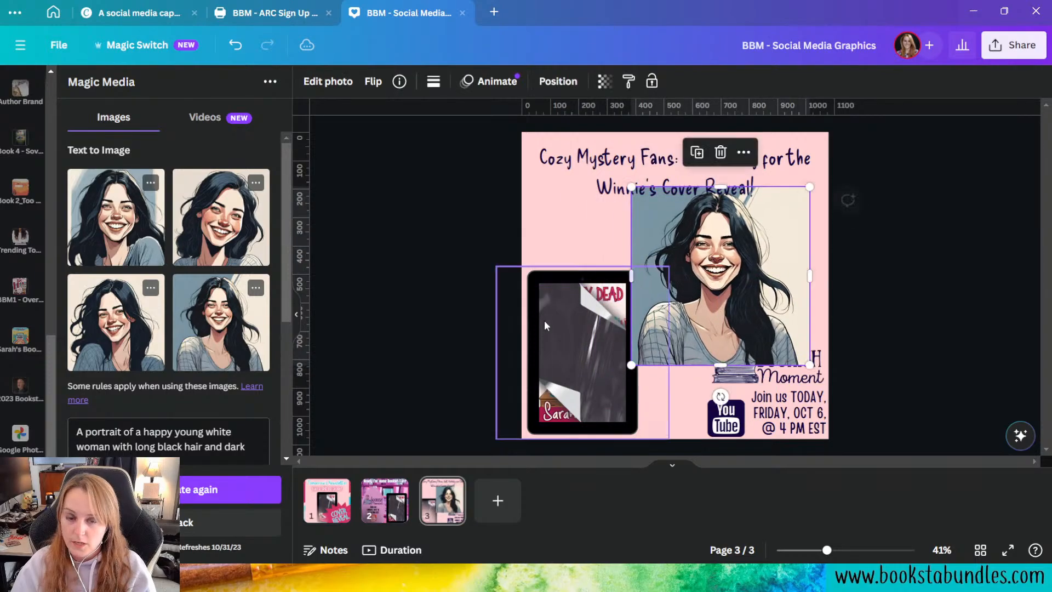
scroll(263, 358, down, 2)
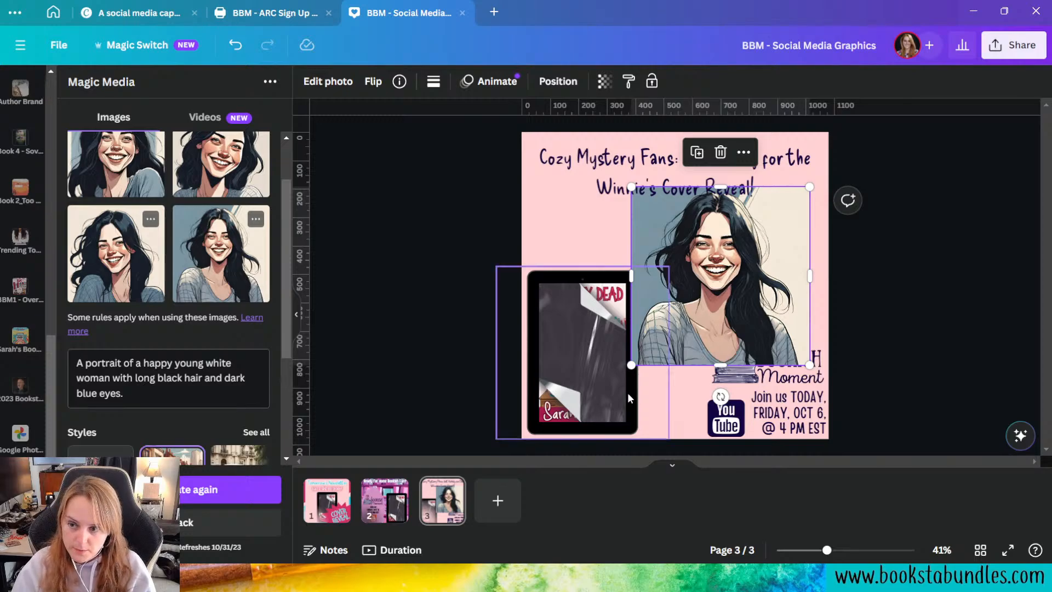
drag(631, 365, 657, 344)
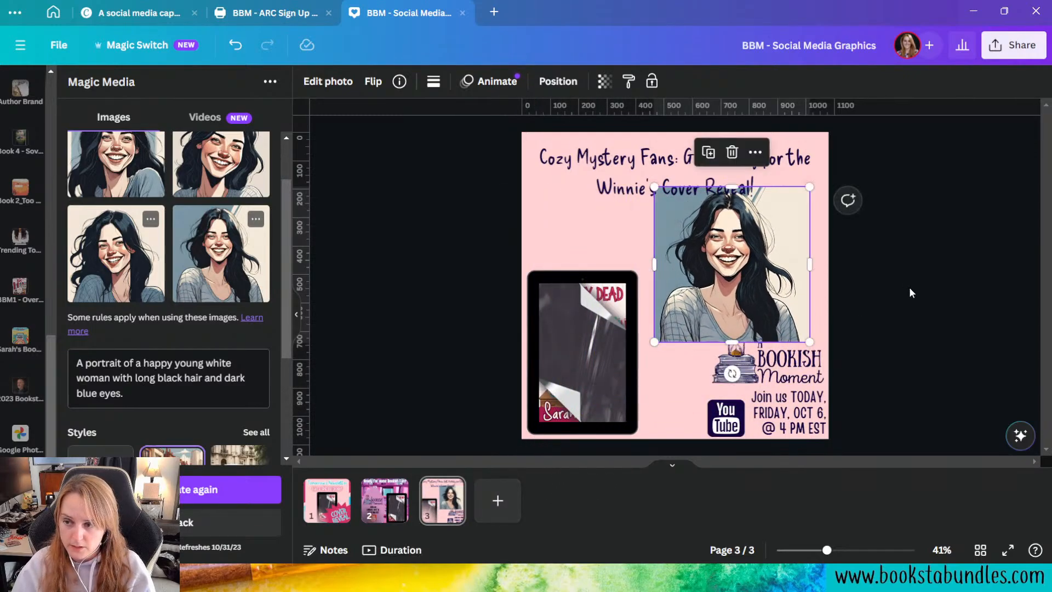
Step: Remove the portrait's background, then shrink the portrait and place it between the heading and the A Bookish Moment logo
click(743, 269)
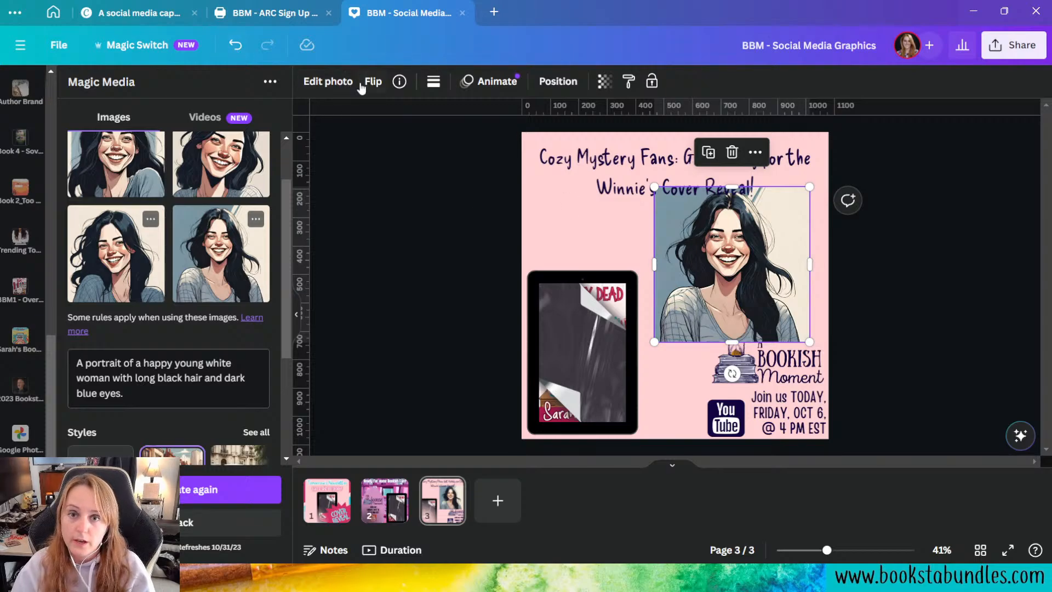
click(328, 81)
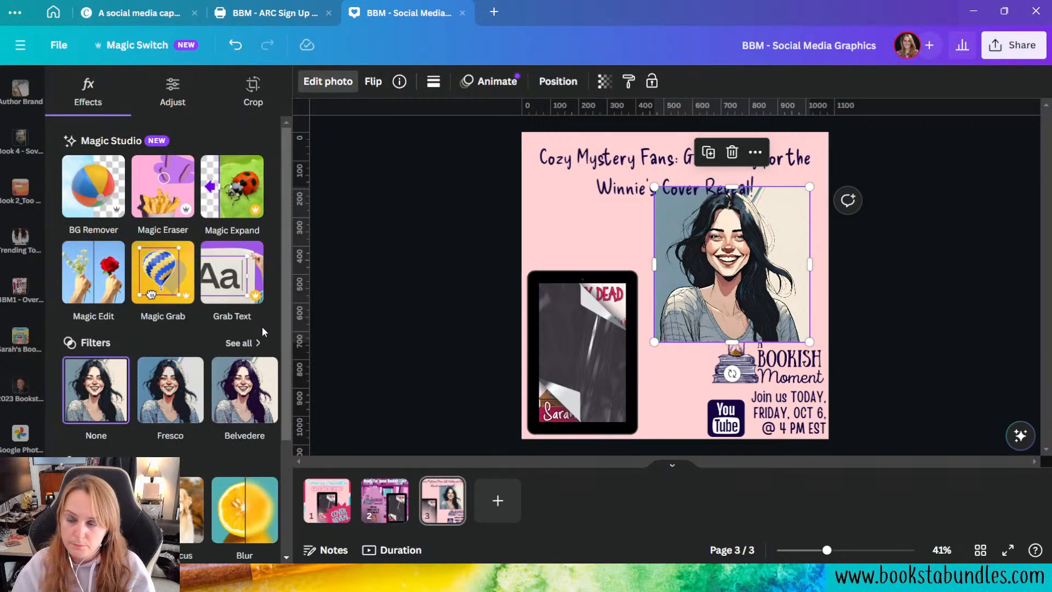
click(106, 174)
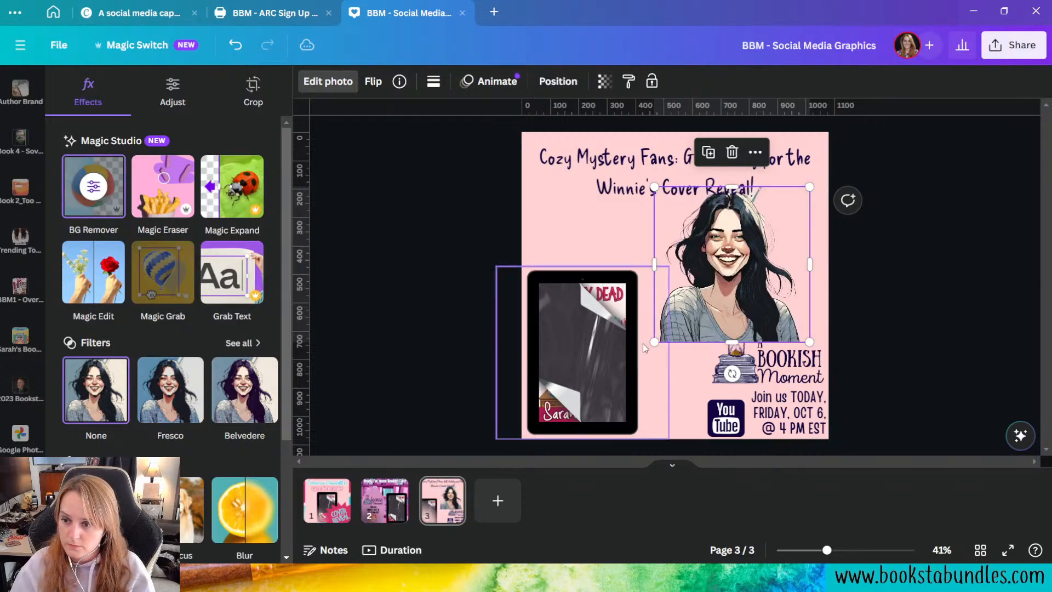
drag(655, 341, 684, 312)
drag(747, 285, 755, 291)
click(894, 371)
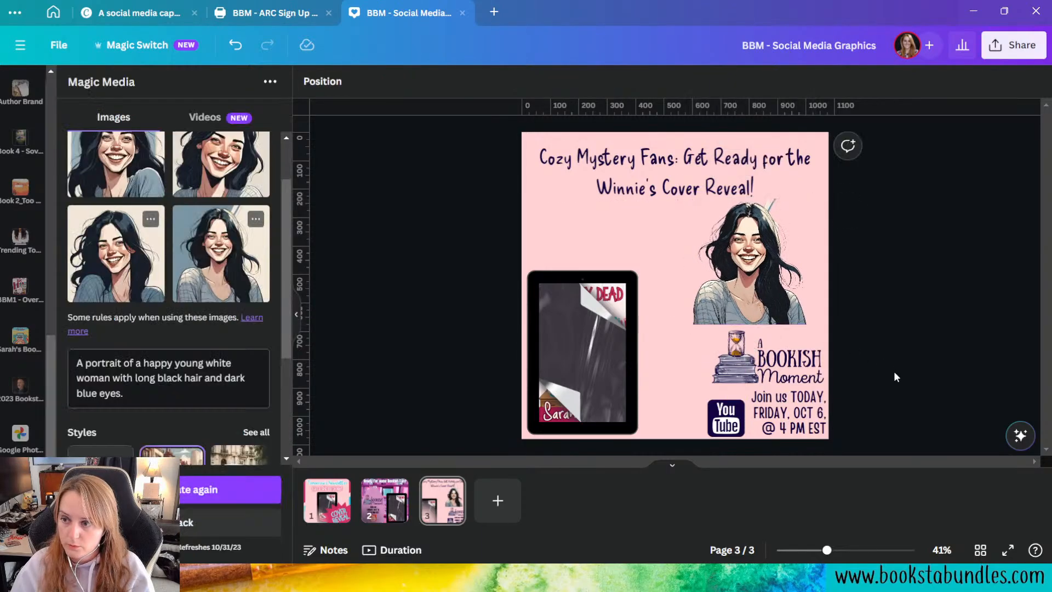
Step: Erase the leftover background strip above the woman's hair with the Background Remover's Erase brush
click(776, 257)
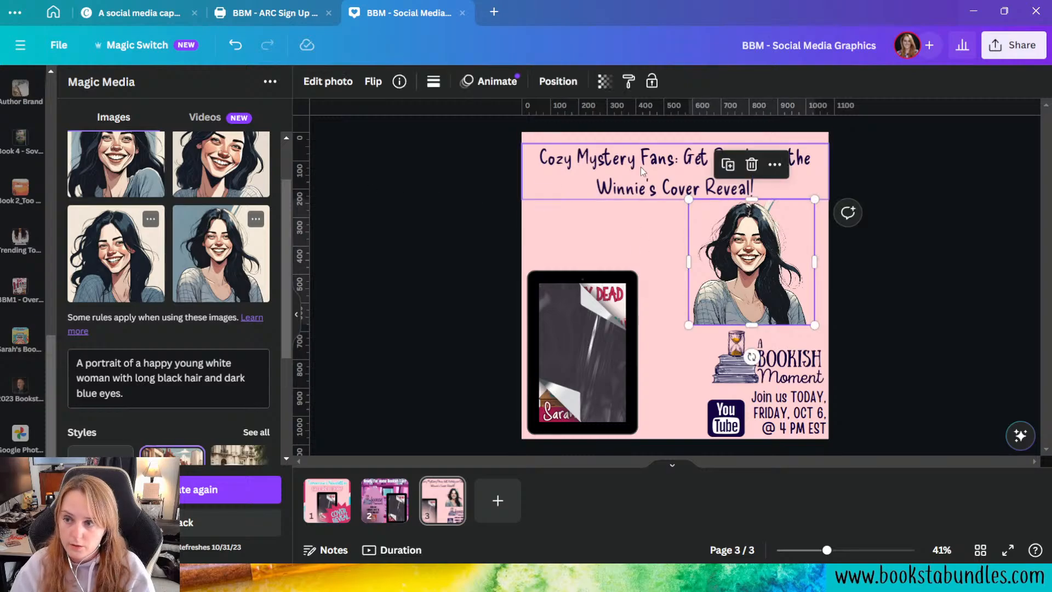
click(327, 81)
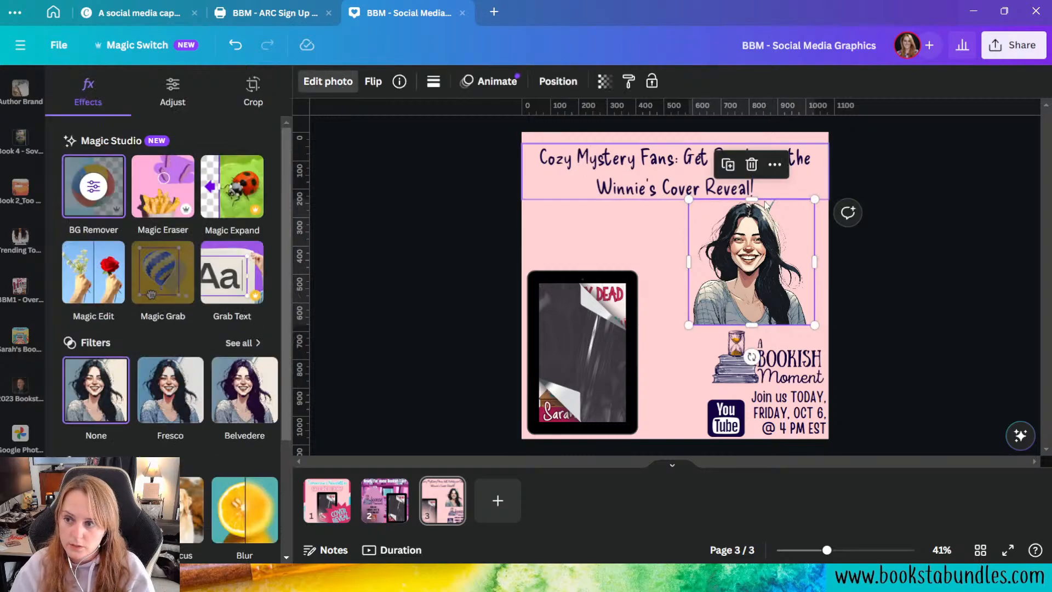
click(107, 191)
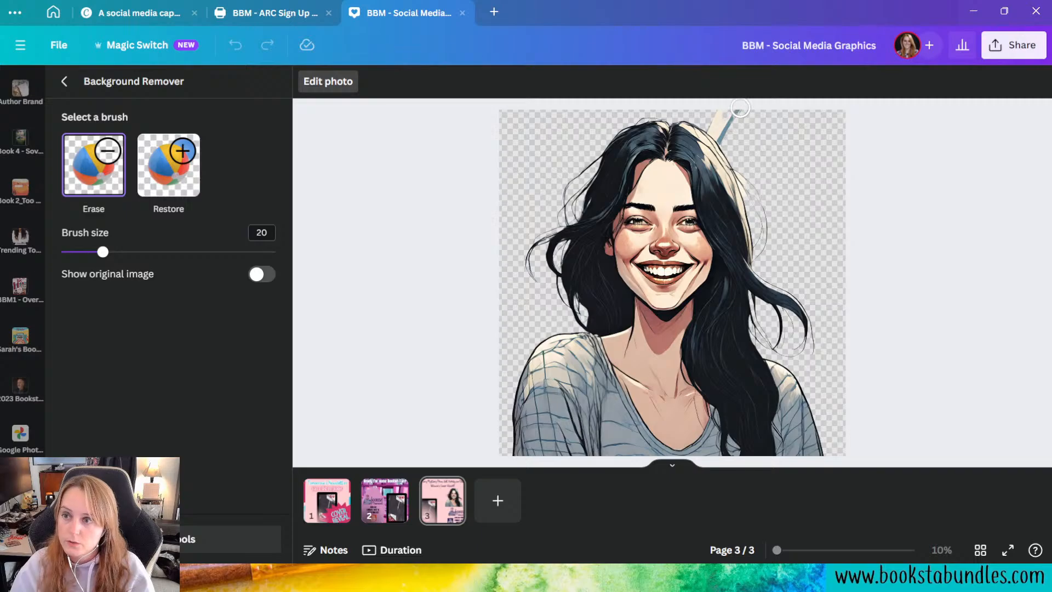
click(64, 81)
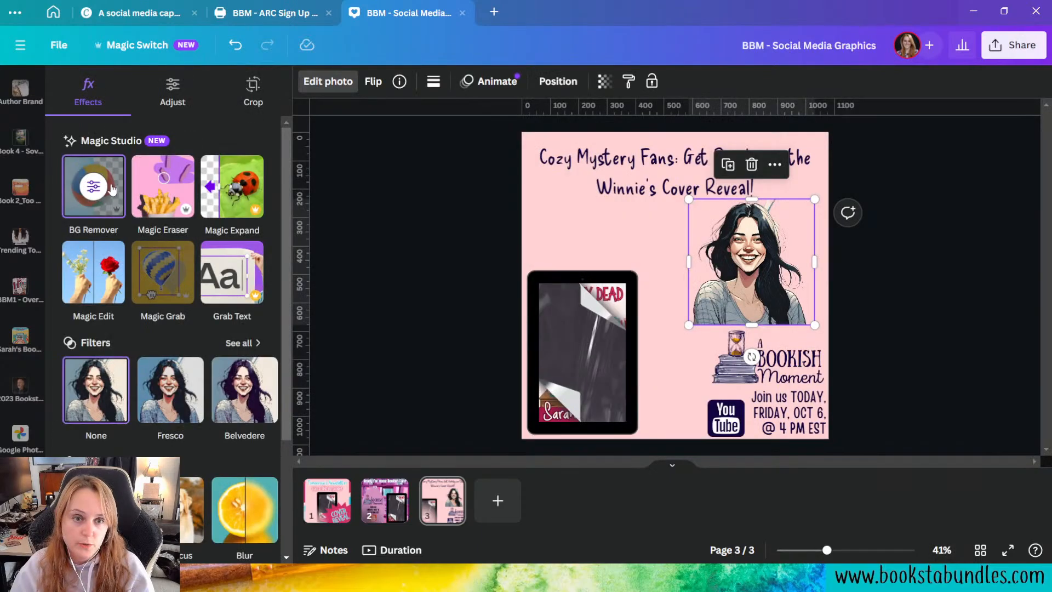
click(93, 192)
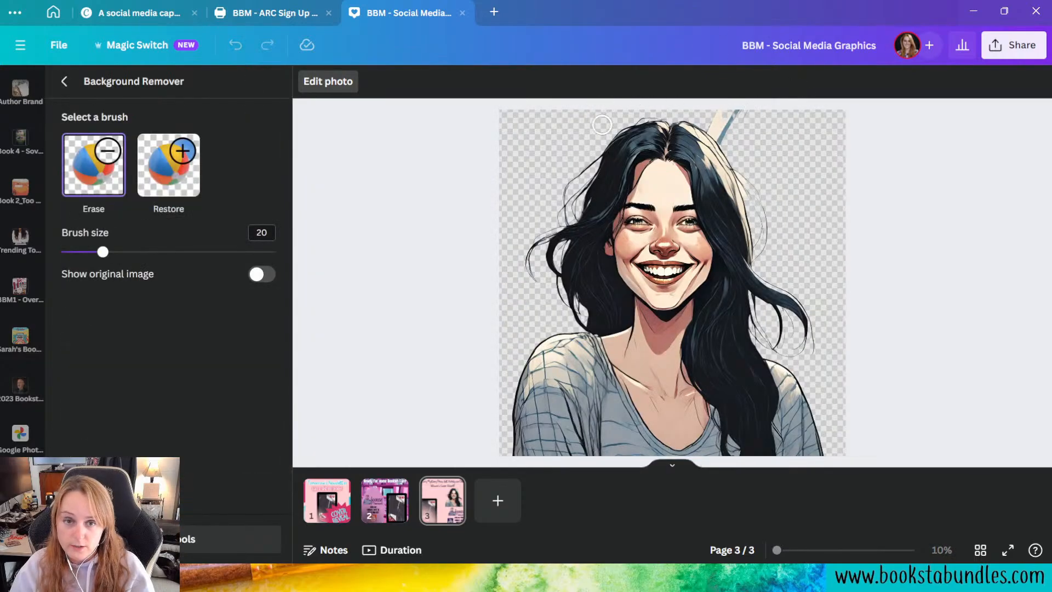
mouse_move(724, 120)
mouse_down()
mouse_move(748, 122)
mouse_move(739, 136)
mouse_move(724, 132)
mouse_up()
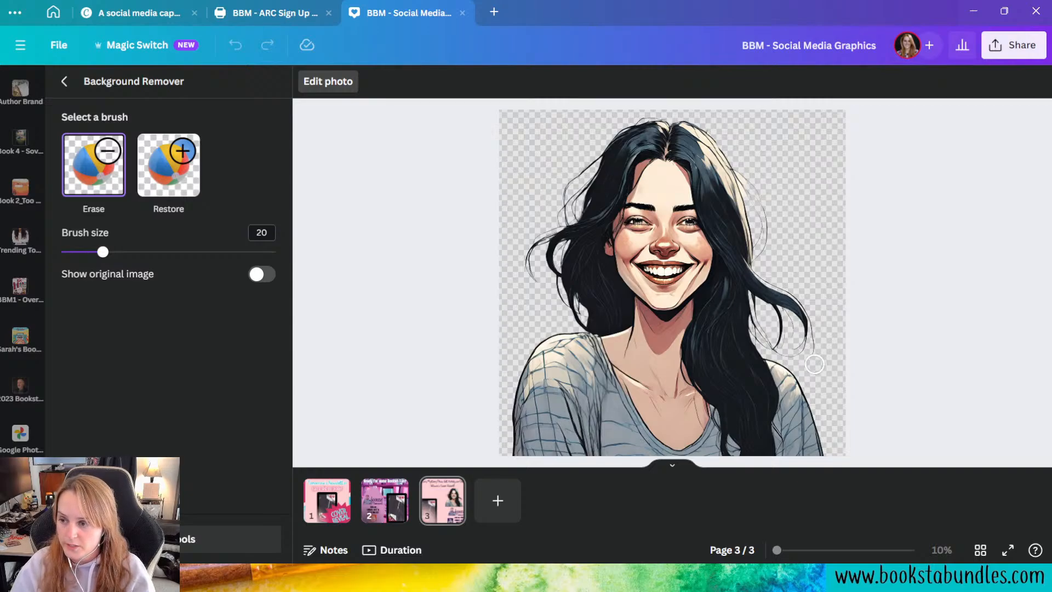
Step: Set the Erase brush size to 36 and erase the stray hair strands on both sides of the portrait
drag(103, 252, 138, 252)
mouse_move(801, 341)
mouse_down()
mouse_move(771, 278)
mouse_move(780, 339)
mouse_move(795, 345)
mouse_move(763, 321)
mouse_move(769, 281)
mouse_move(778, 335)
mouse_move(766, 330)
mouse_move(776, 233)
mouse_move(753, 170)
mouse_up()
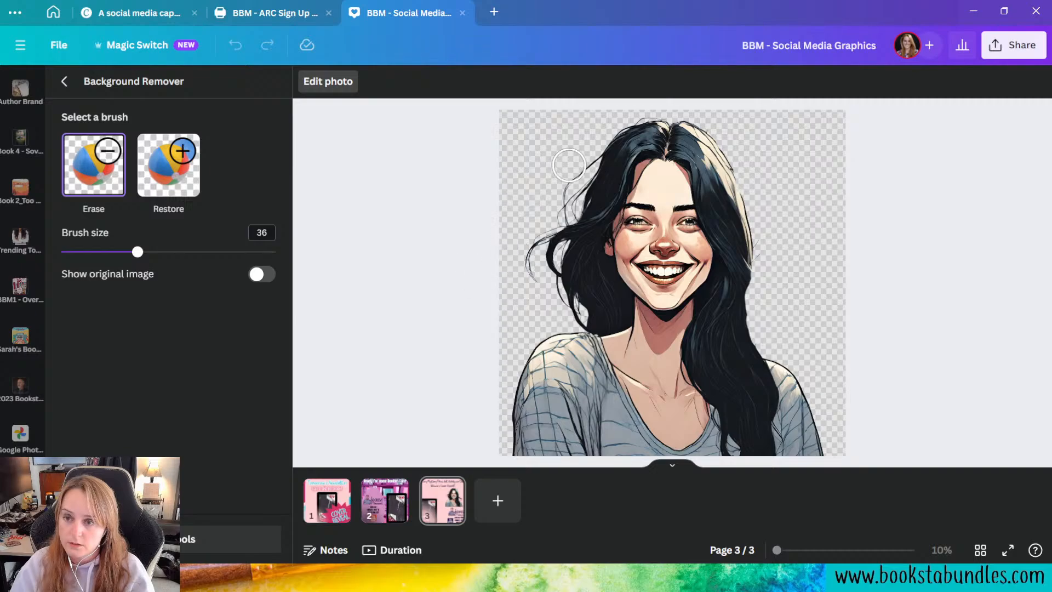
mouse_move(582, 152)
mouse_down()
mouse_move(524, 261)
mouse_move(531, 277)
mouse_move(589, 149)
mouse_move(535, 282)
mouse_move(537, 268)
mouse_move(551, 306)
mouse_move(548, 240)
mouse_move(565, 212)
mouse_move(553, 240)
mouse_up()
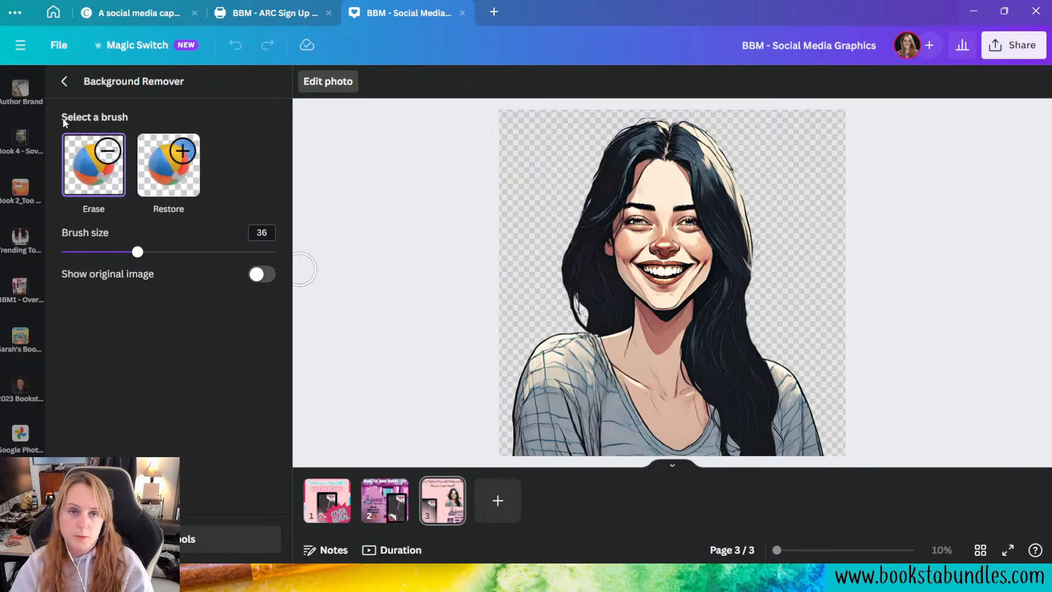
click(64, 81)
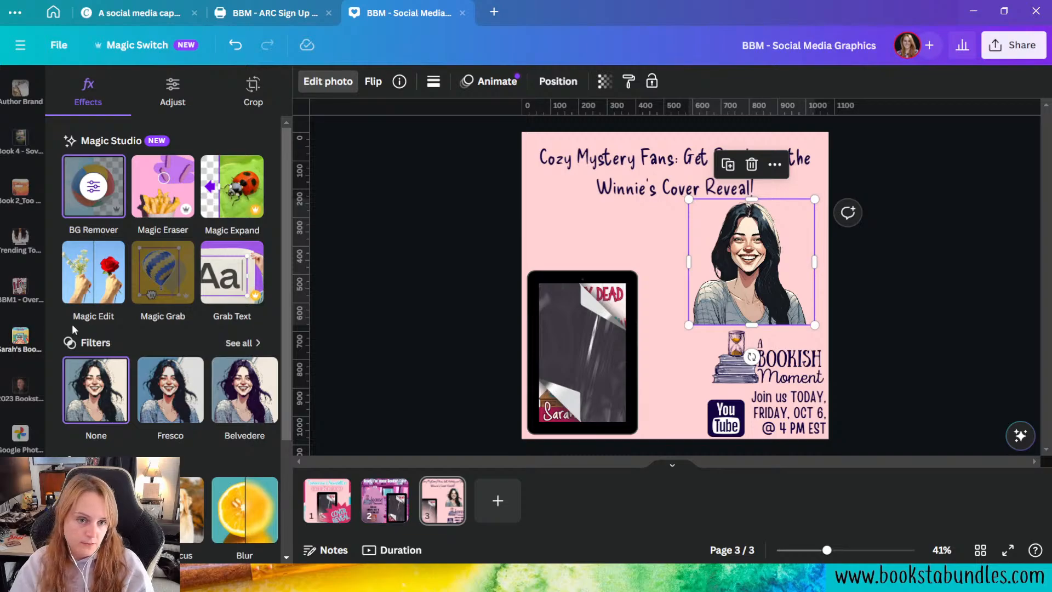
Step: Mark the woman's sweater as the Magic Edit area using a brush size of 69
click(84, 288)
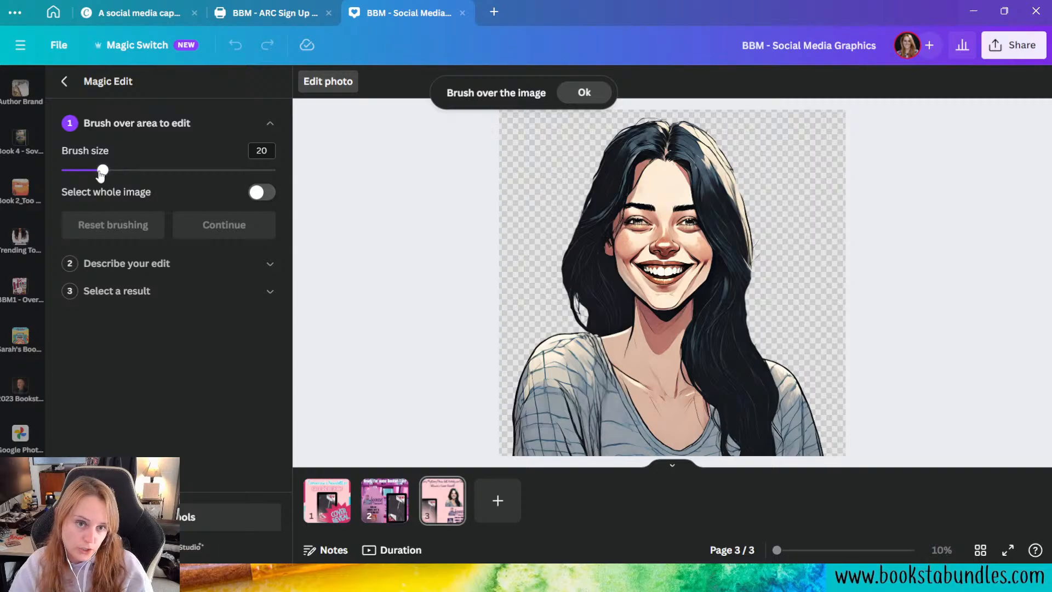
drag(103, 171, 209, 170)
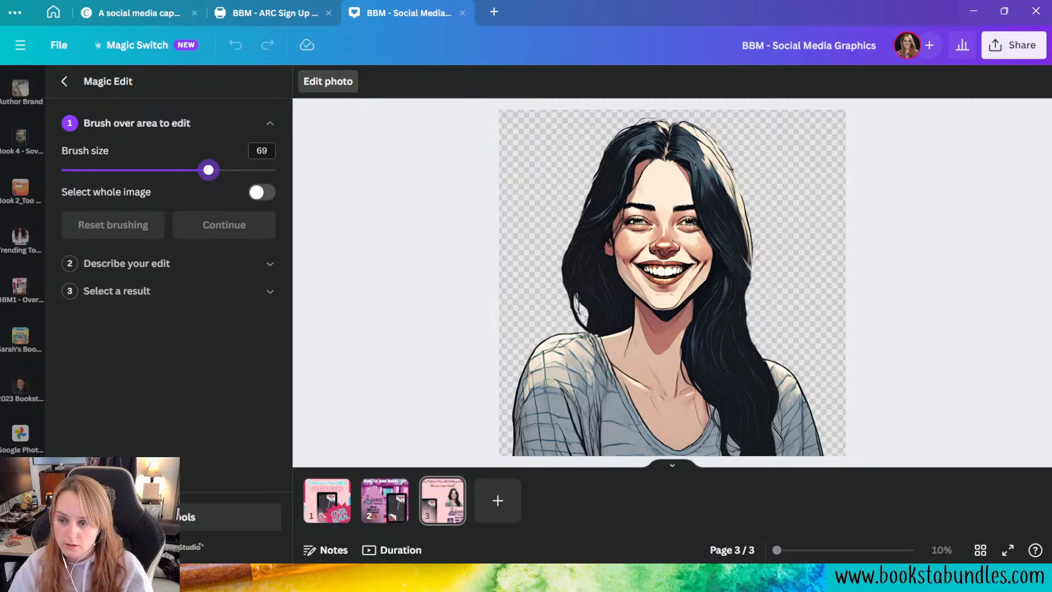
mouse_move(578, 363)
mouse_down()
mouse_move(546, 395)
mouse_move(540, 446)
mouse_move(575, 443)
mouse_move(592, 380)
mouse_move(592, 411)
mouse_move(628, 455)
mouse_move(611, 445)
mouse_move(601, 407)
mouse_move(637, 459)
mouse_move(733, 459)
mouse_move(741, 432)
mouse_move(785, 454)
mouse_move(785, 433)
mouse_move(805, 443)
mouse_move(808, 405)
mouse_move(772, 377)
mouse_up()
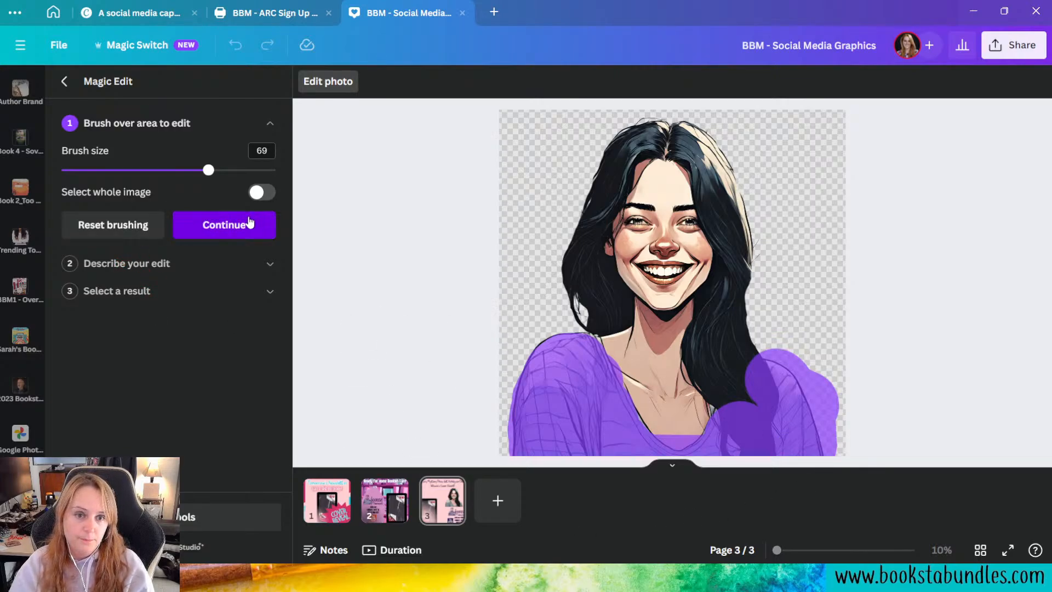
click(237, 236)
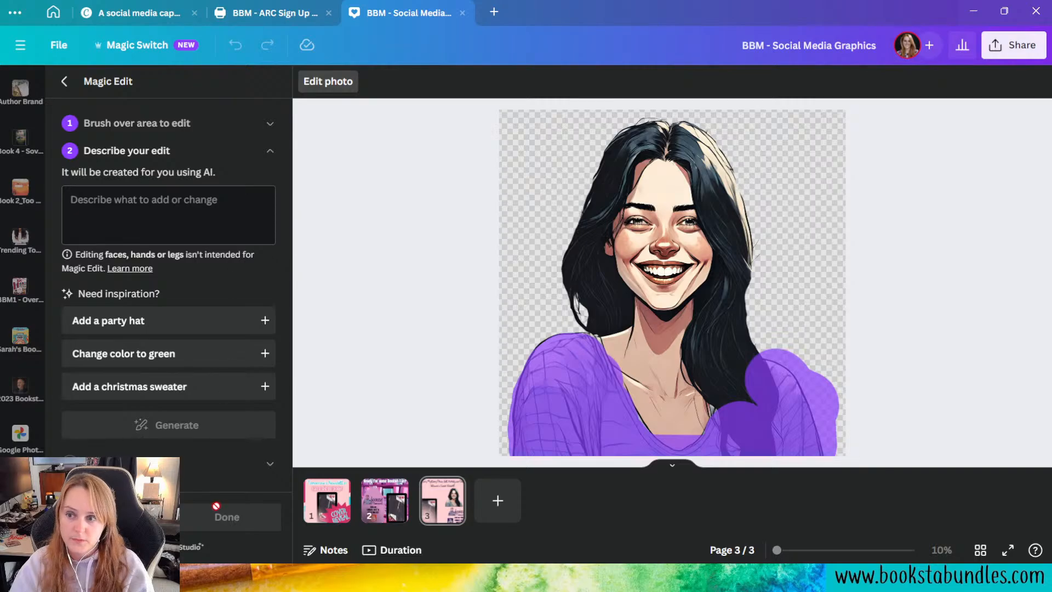
Step: Generate the Magic Edit "A purple sweater" and apply the first result to the portrait
click(145, 206)
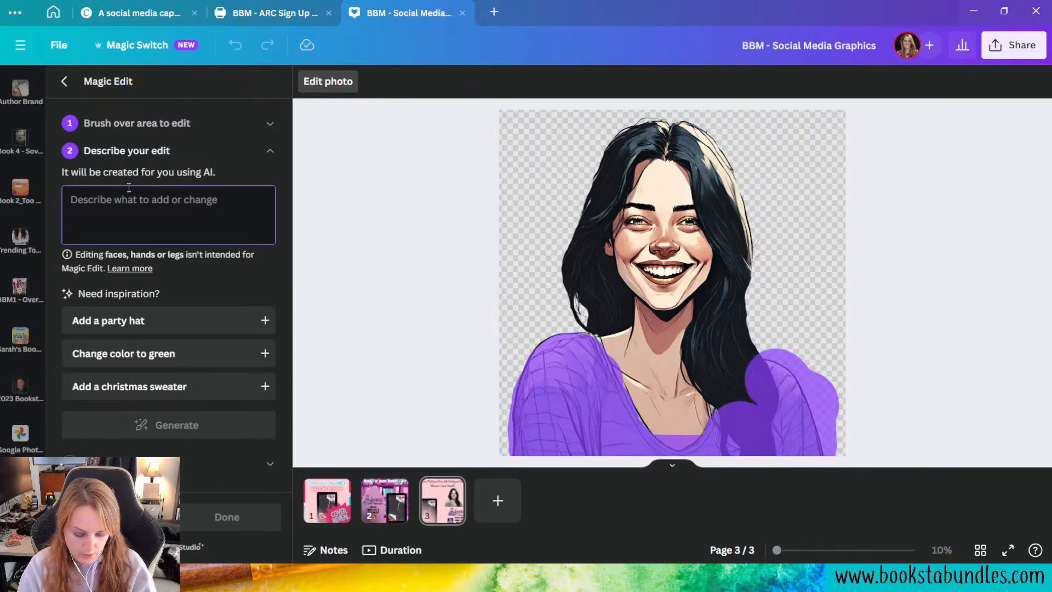
text(A purple sweater)
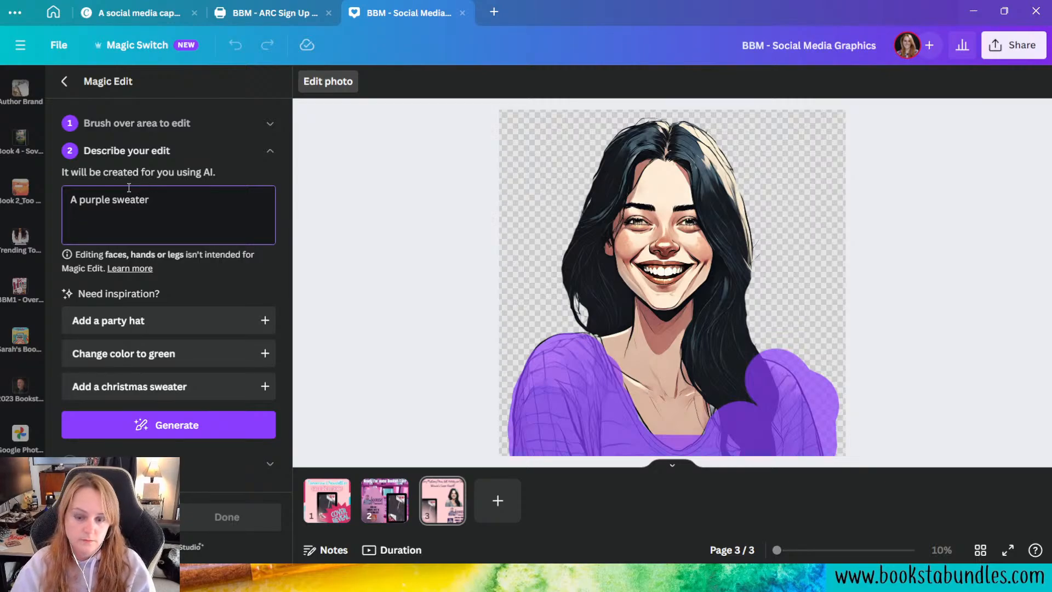
click(198, 423)
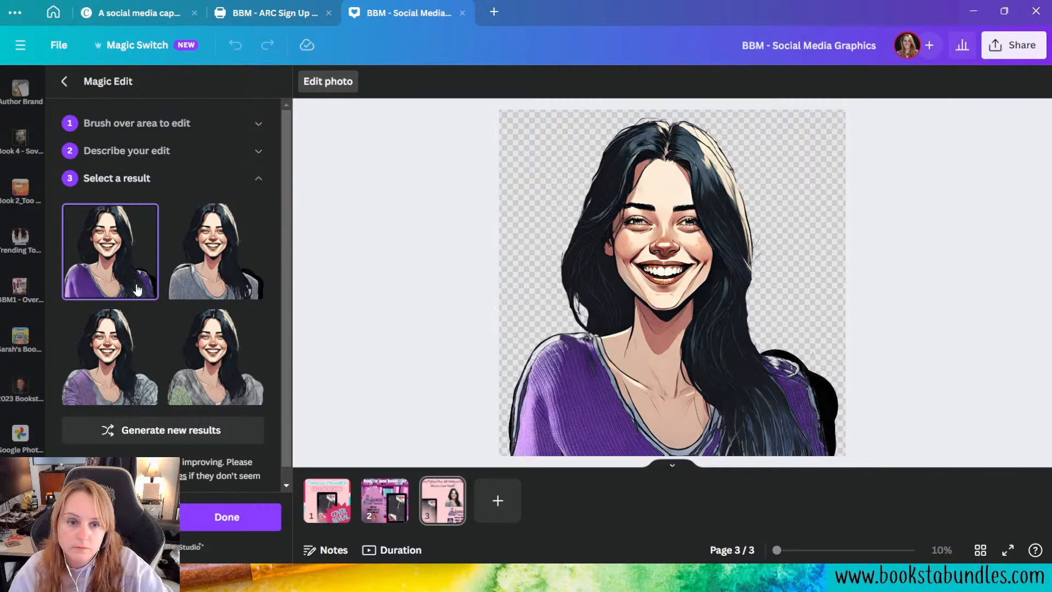
click(235, 515)
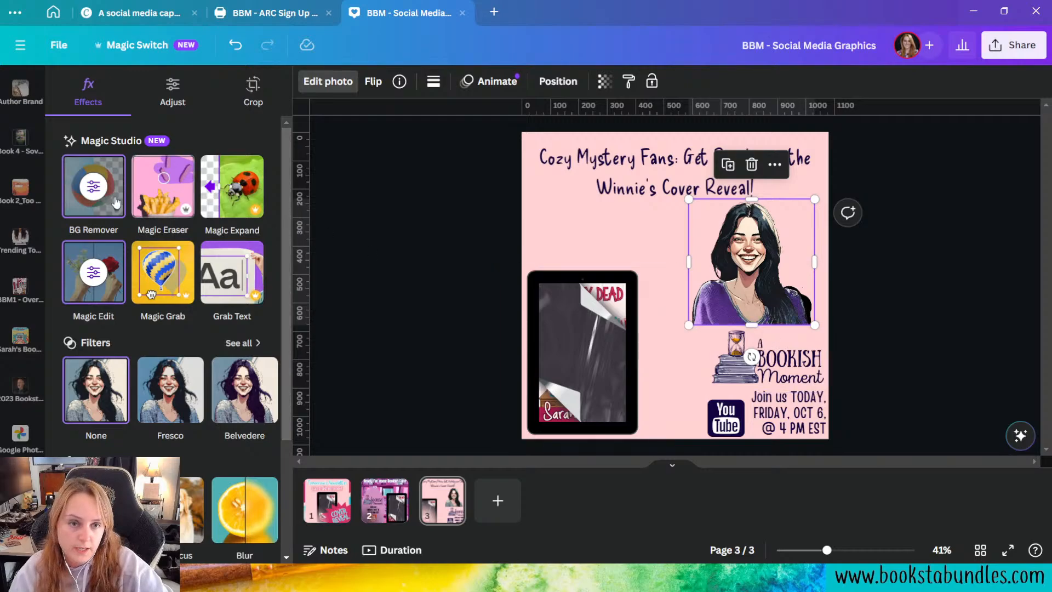
Step: Erase the leftover black patch beside the woman's shoulder and move the portrait closer to the page's right edge
click(91, 189)
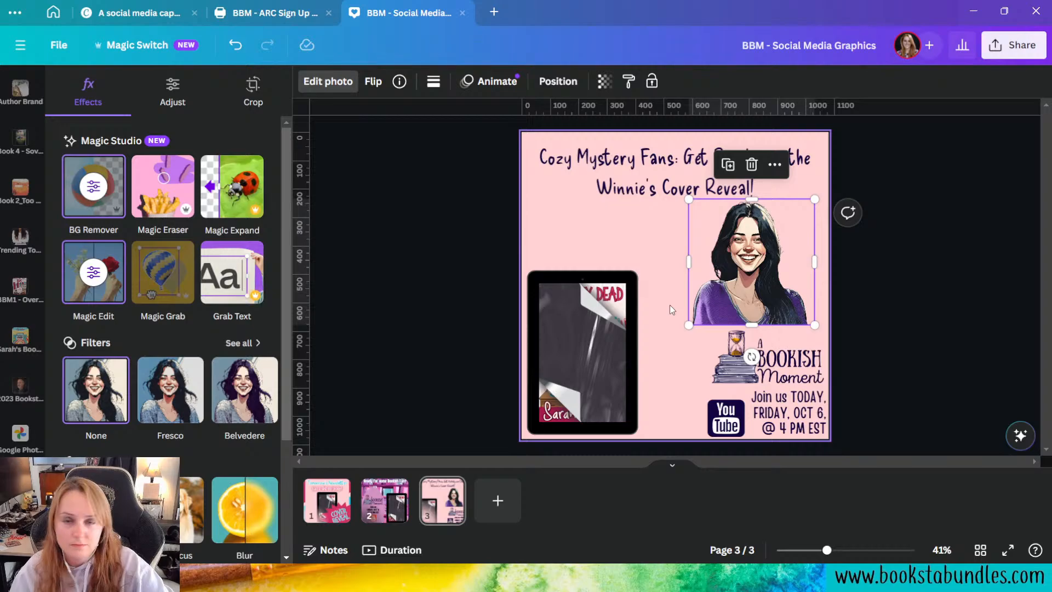
click(989, 291)
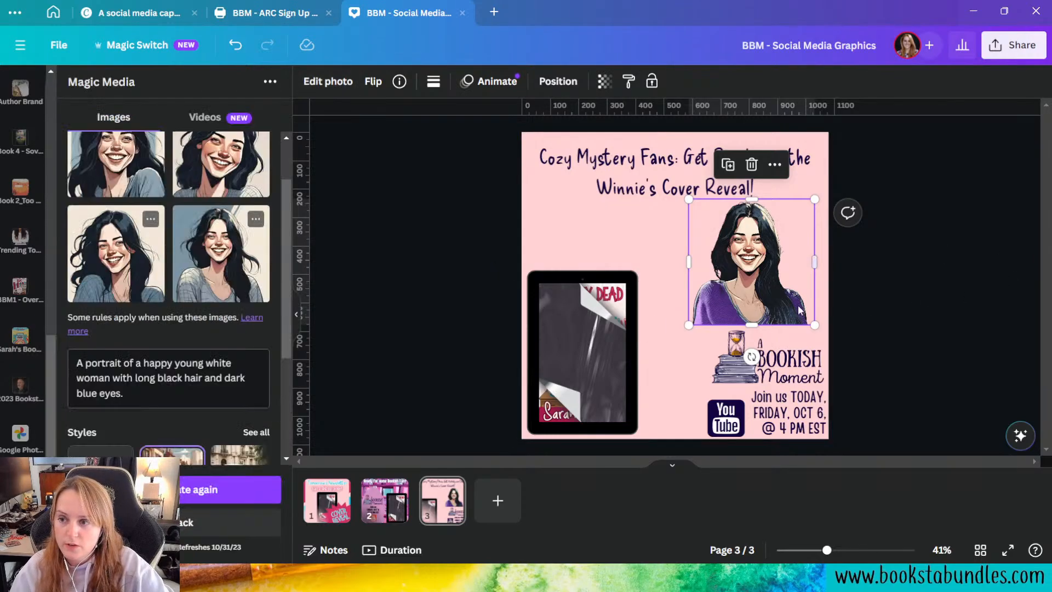
drag(757, 304, 766, 300)
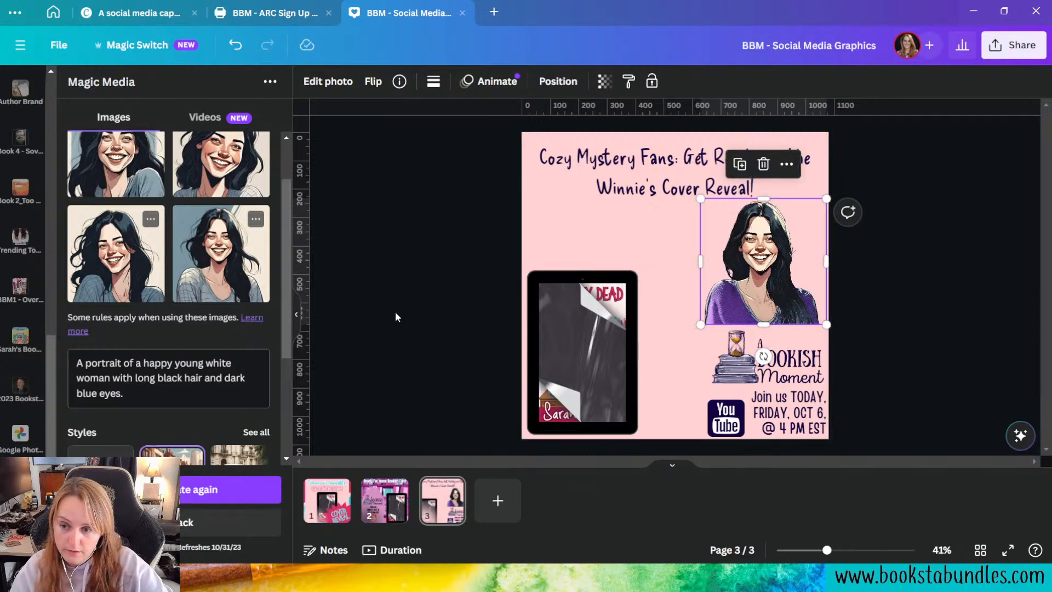
Step: Nudge the tablet mockup slightly right and up, away from the page's lower-left corner
click(602, 383)
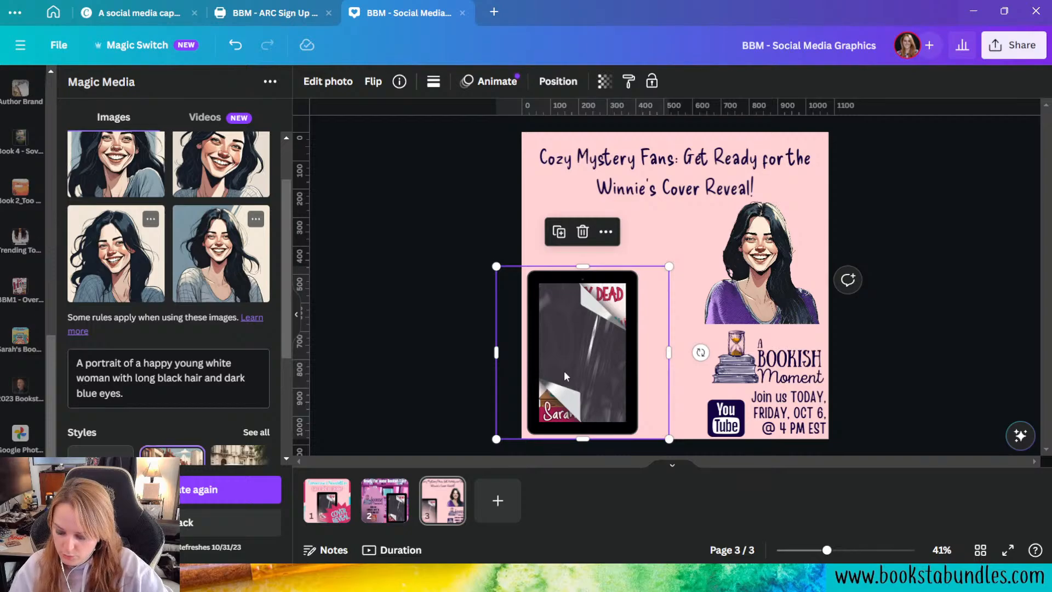
key(Right)
key(Right)
key(Right)
key(Right)
key(Right)
key(Right)
key(Right)
key(Right)
key(Right)
key(Right)
key(Right)
key(Right)
key(Right)
key(Up)
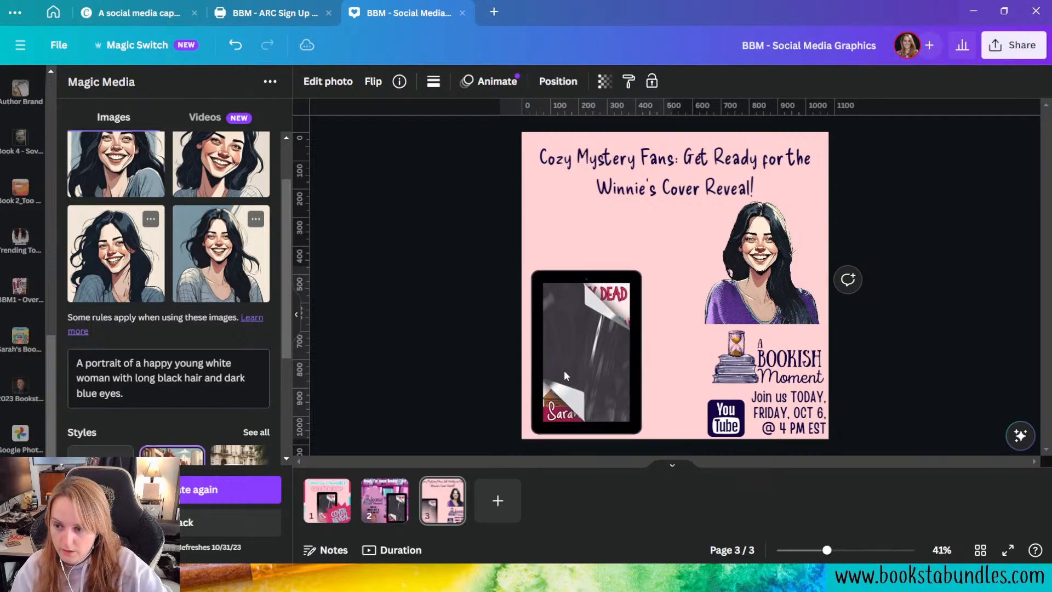
key(Up)
key(Up)
key(Up)
key(Up)
key(Up)
key(Up)
key(Up)
key(Up)
key(Up)
key(Up)
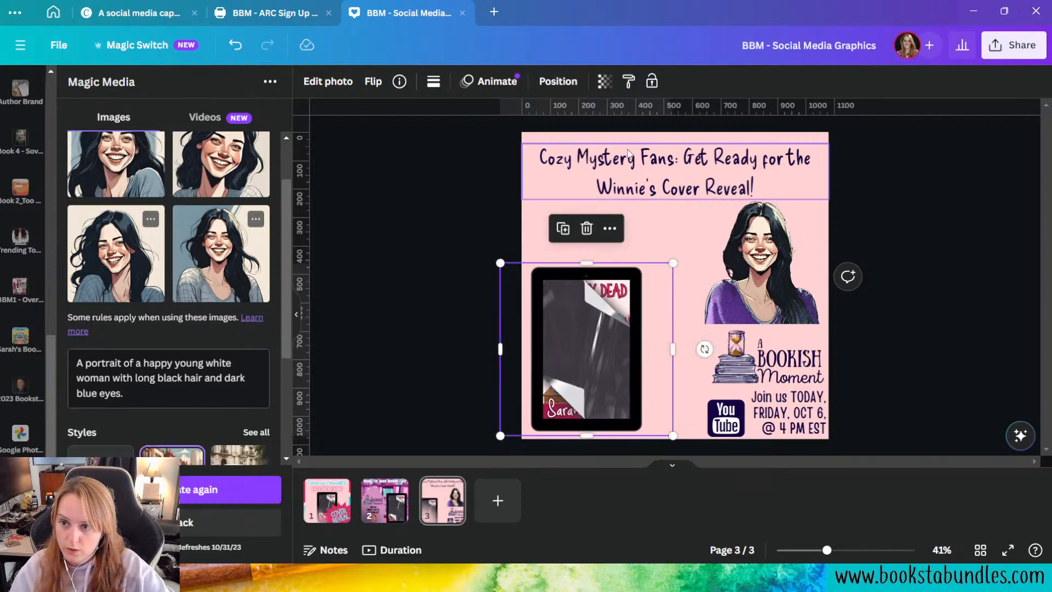
Step: Reword the headline as "Cozy Mystery Fans," with the rest on a second line, and move it up to the page's top edge
click(647, 187)
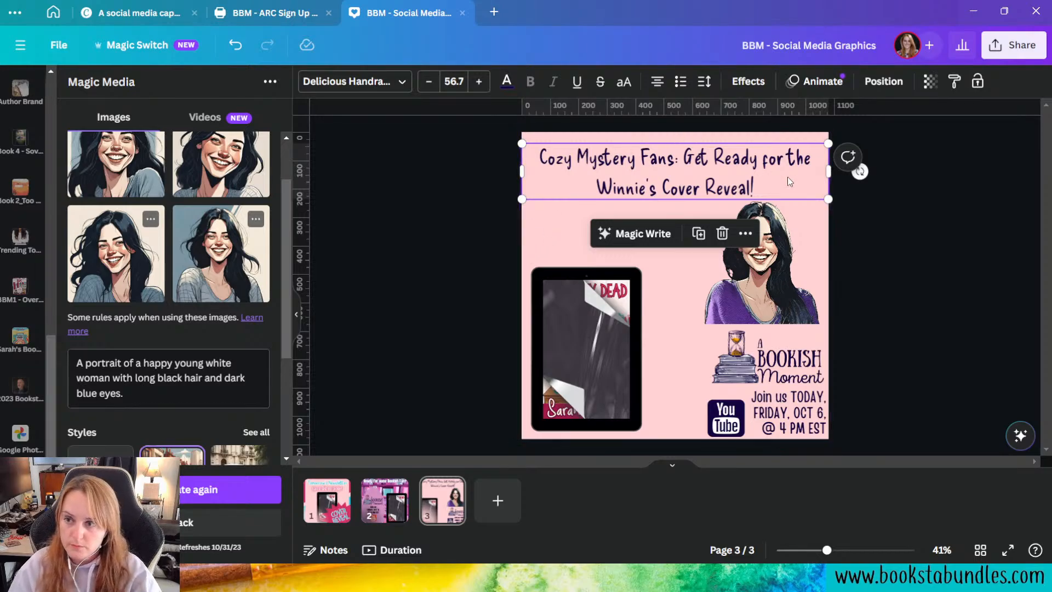
click(677, 163)
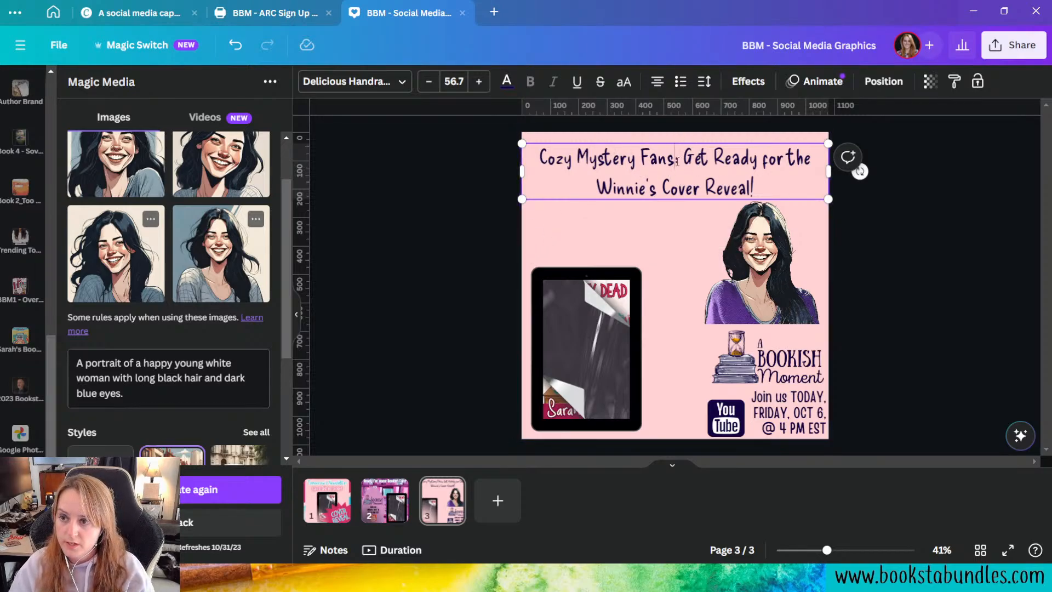
key(BackSpace)
text(,)
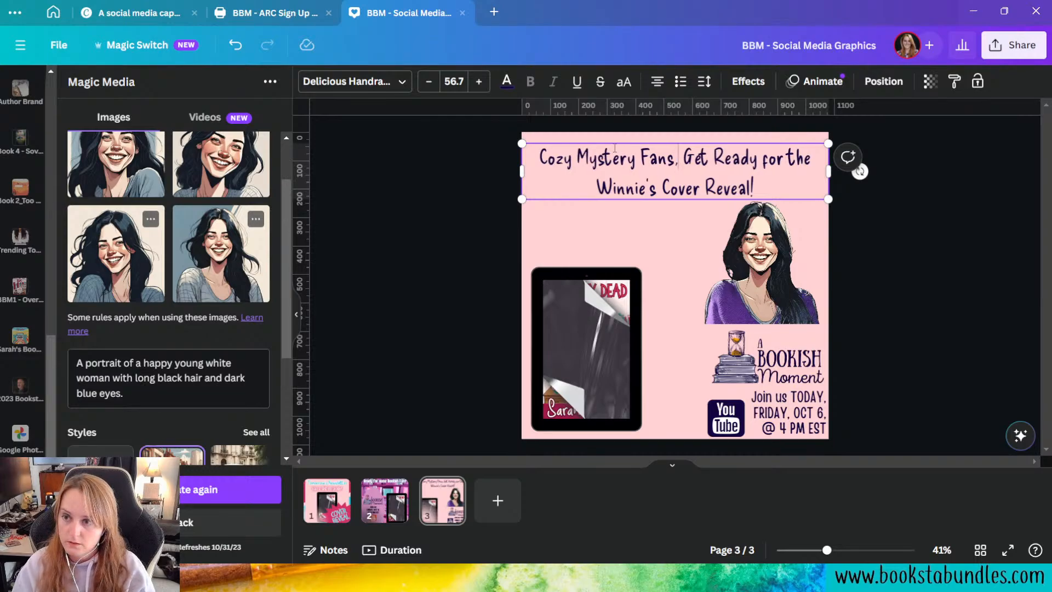
key(Return)
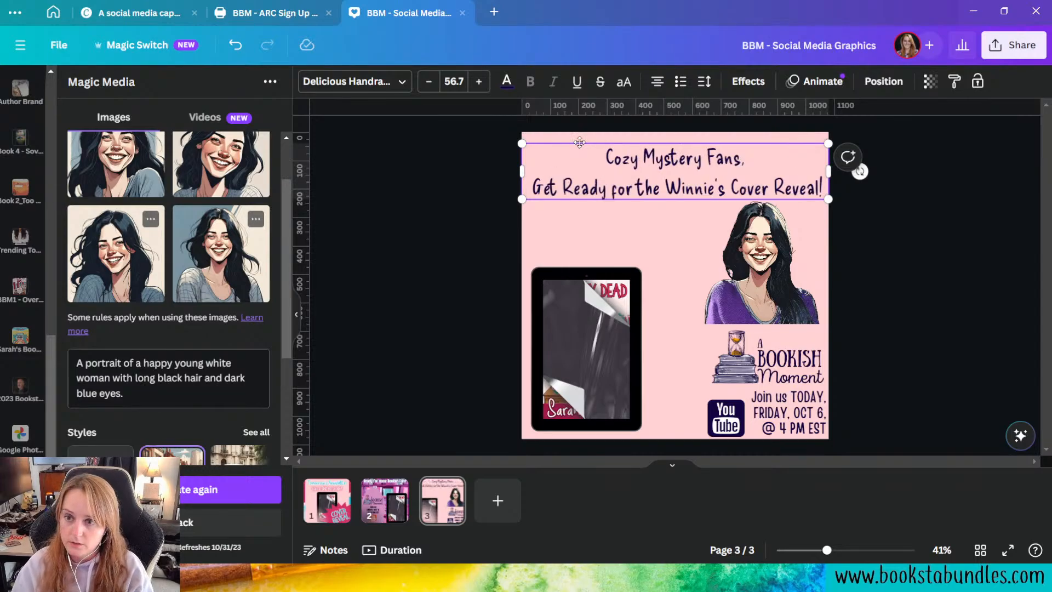
key(Delete)
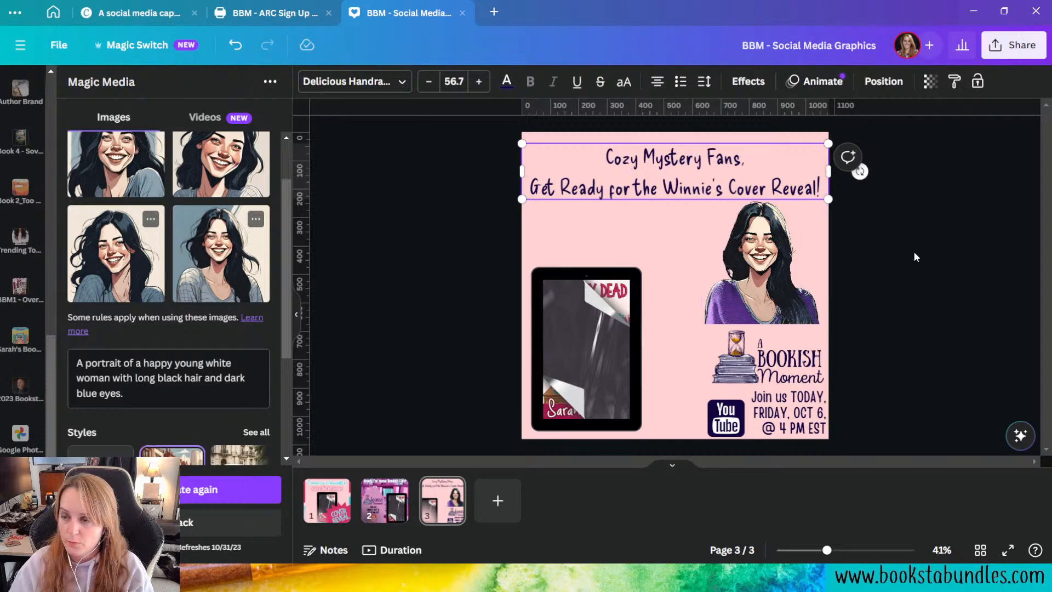
mouse_move(742, 166)
mouse_down()
mouse_move(719, 159)
mouse_move(744, 157)
mouse_up()
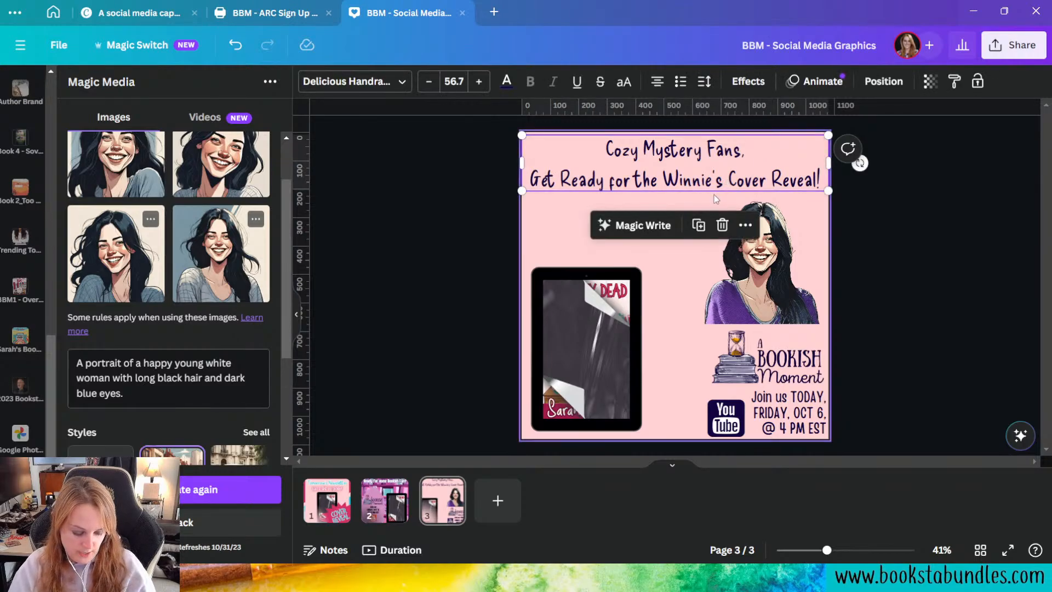
Step: Duplicate the headline below the original and cut the original's text down to "Cozy Mystery Fans,"
key(ctrl+d)
drag(692, 186, 687, 266)
click(637, 175)
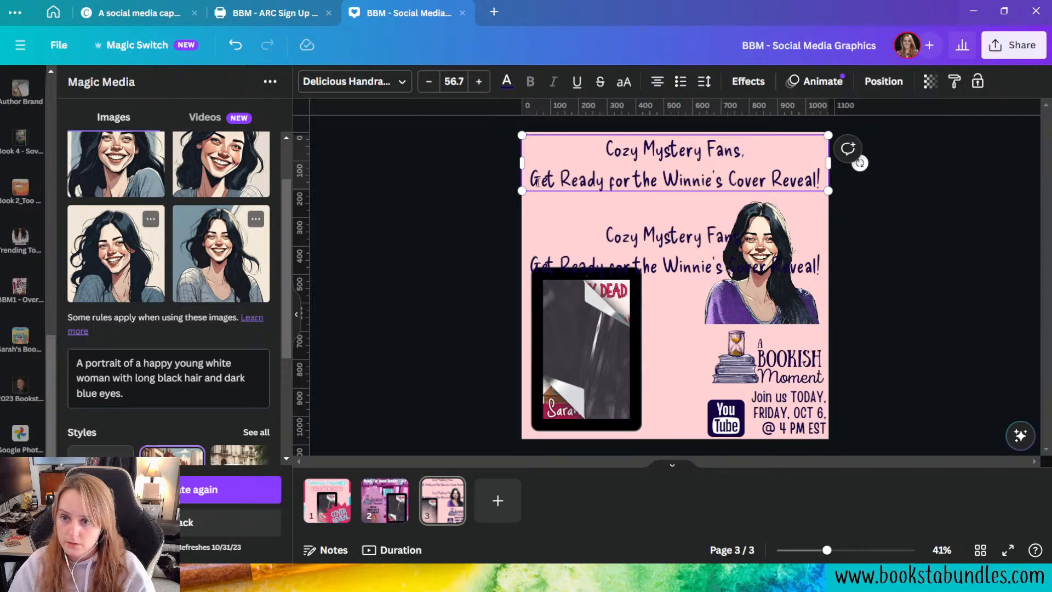
drag(536, 180, 811, 176)
key(BackSpace)
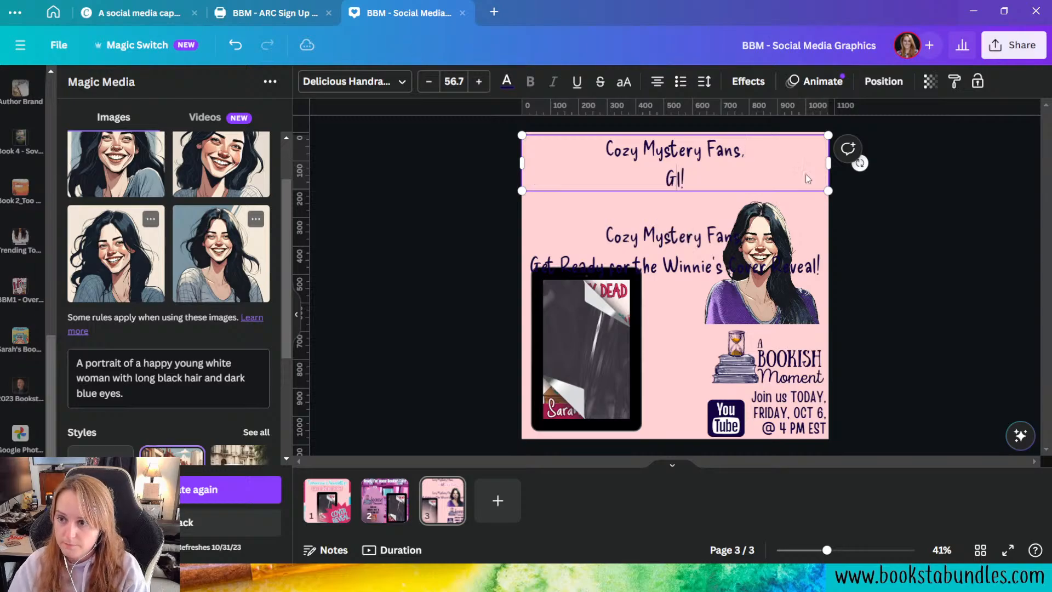
key(BackSpace)
key(BackSpace)
key(BackSpace)
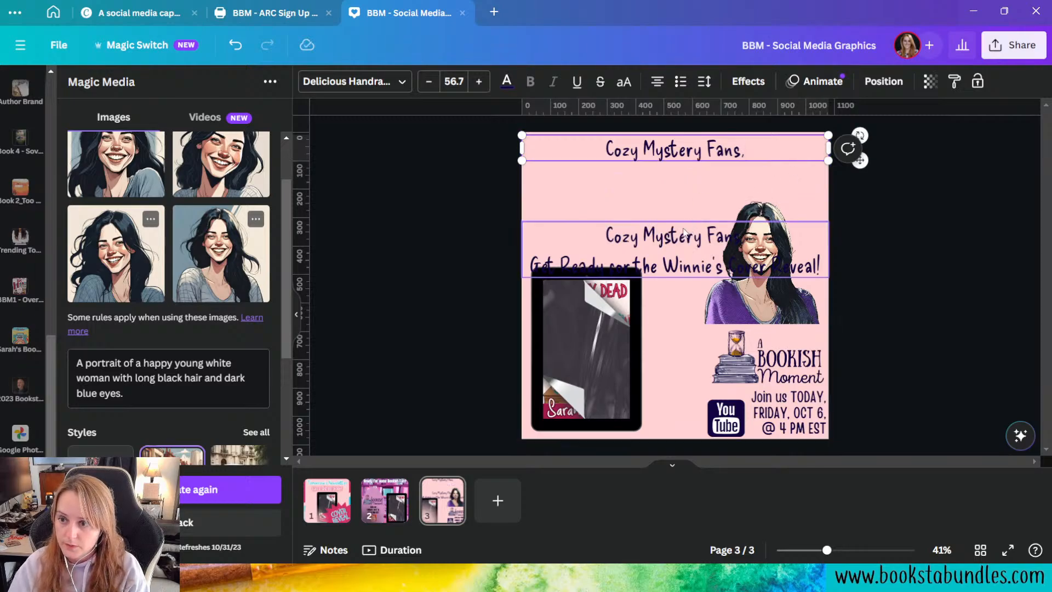
Step: Trim the duplicate headline to "Get Ready for the Winnie's Cover Reveal!" and centre it directly beneath "Cozy Mystery Fans,"
drag(678, 230, 685, 171)
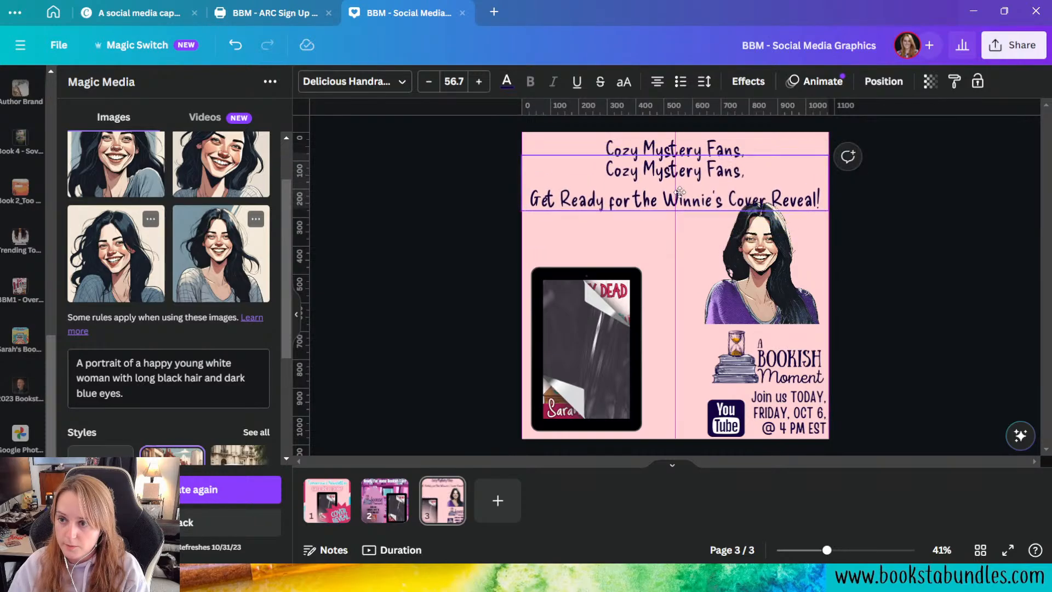
double_click(743, 177)
drag(750, 176, 611, 176)
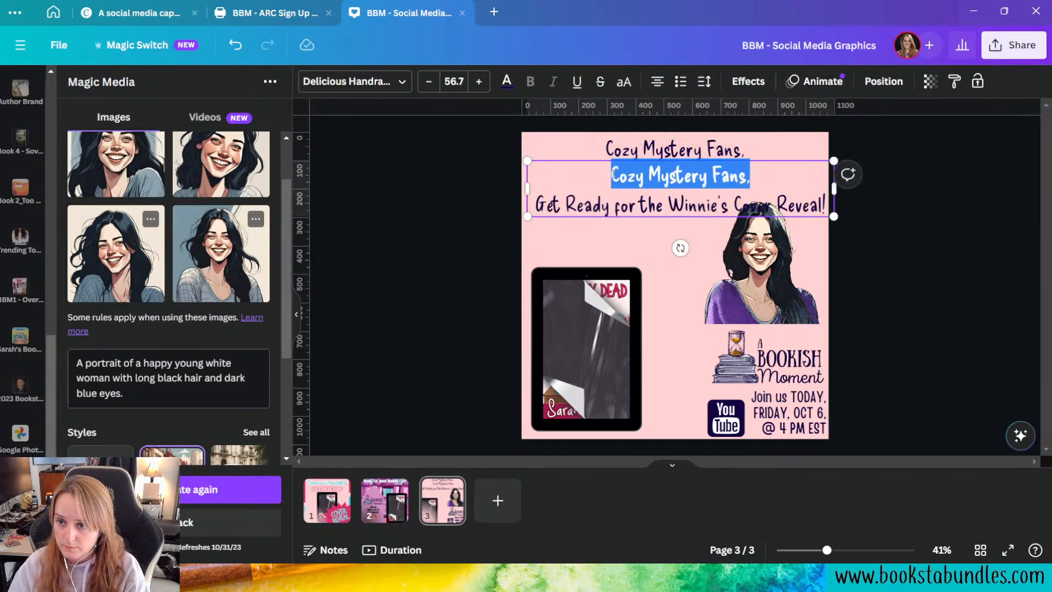
key(BackSpace)
key(Delete)
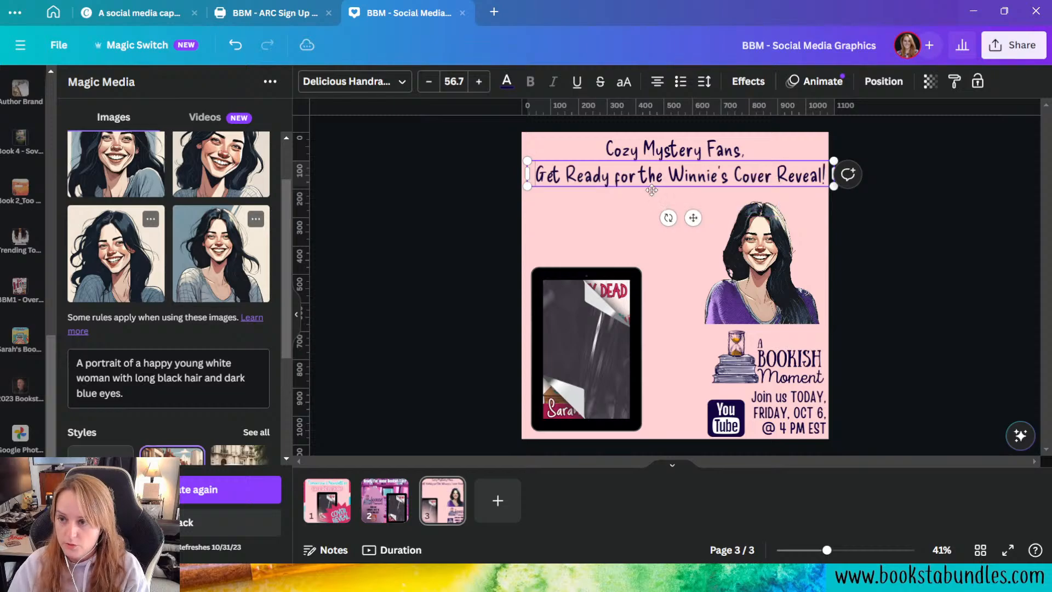
drag(690, 187, 684, 192)
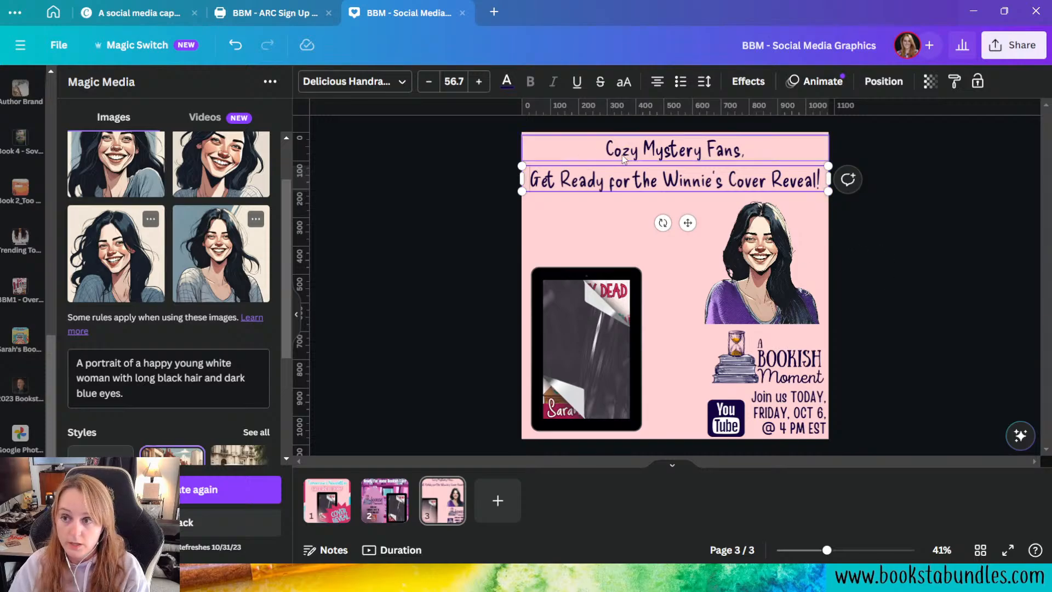
Step: Remove the word "the" so the second headline line reads "Get Ready for Winnie's Cover Reveal!"
click(658, 153)
click(826, 187)
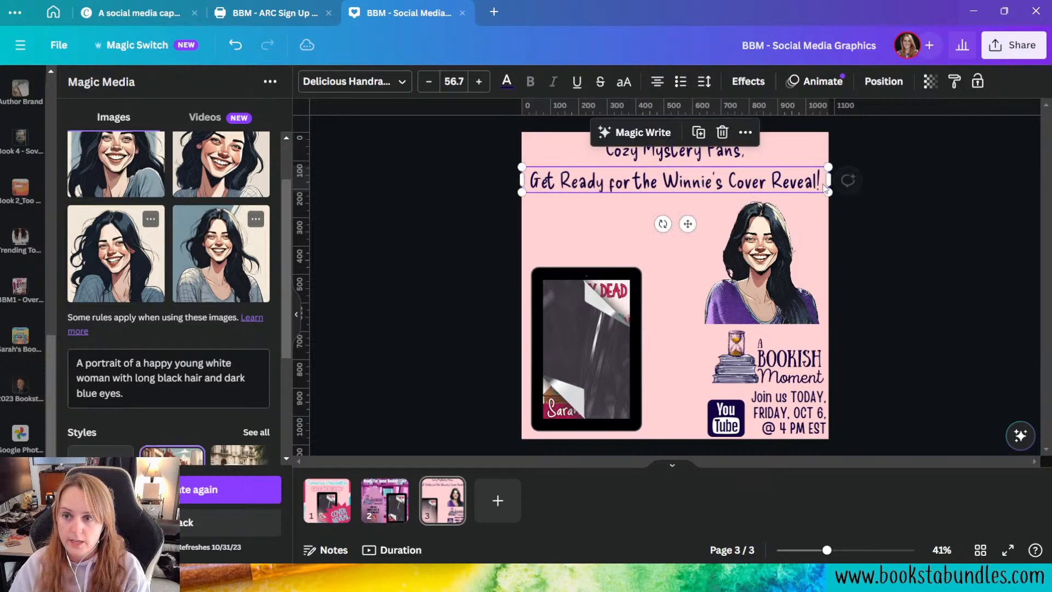
click(656, 190)
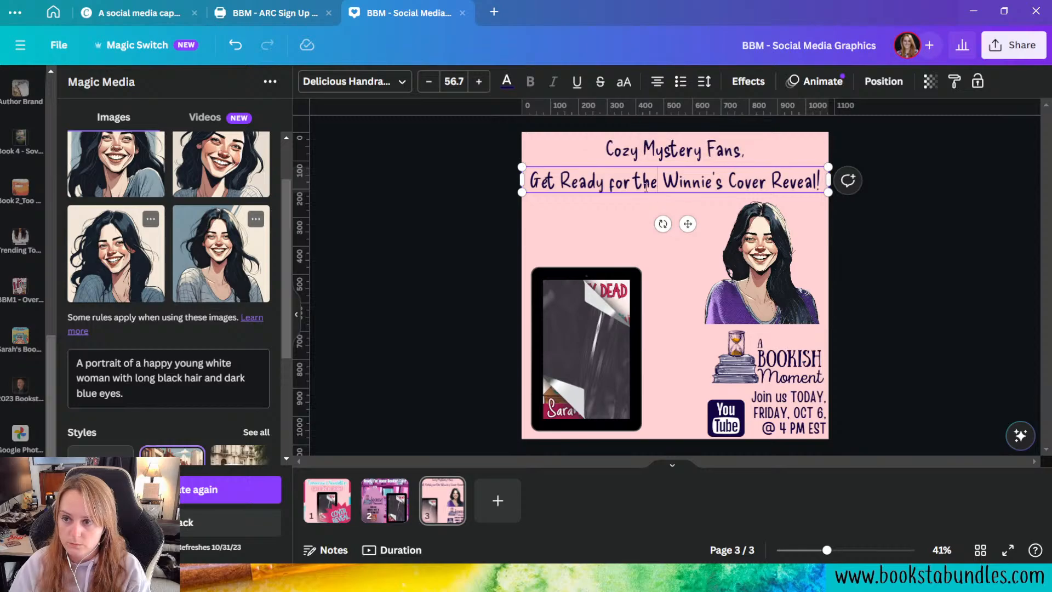
drag(636, 186, 644, 186)
triple_click(644, 184)
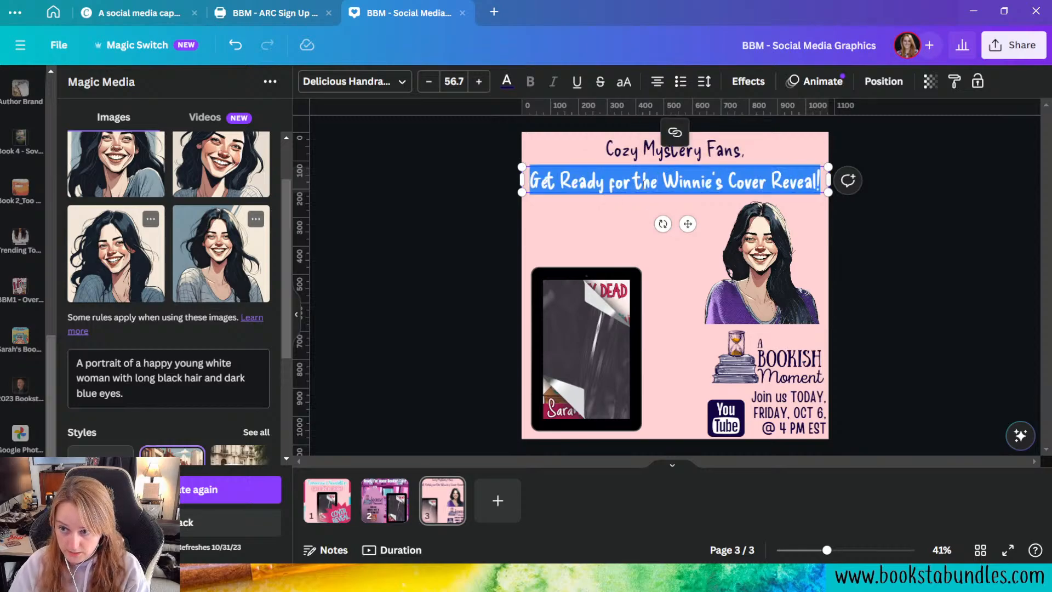
click(661, 185)
key(BackSpace)
key(BackSpace)
key(BackSpace)
key(BackSpace)
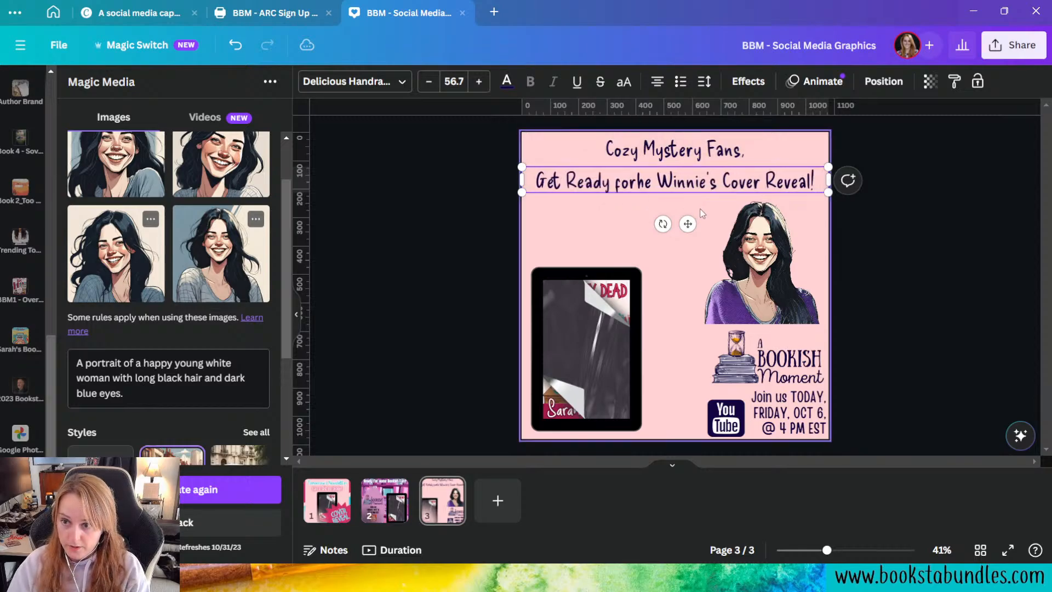
click(943, 260)
Step: Try Cuizy Regular on "Cozy Mystery Fans," and settle on the uploaded font Cyhiru Regular
click(682, 156)
click(353, 81)
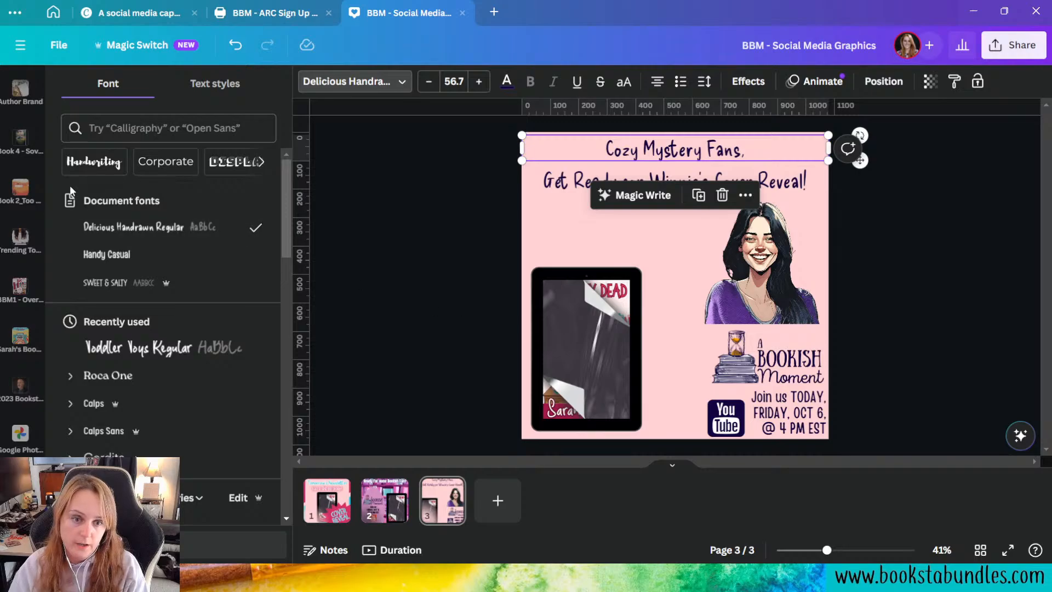
scroll(125, 342, down, 4)
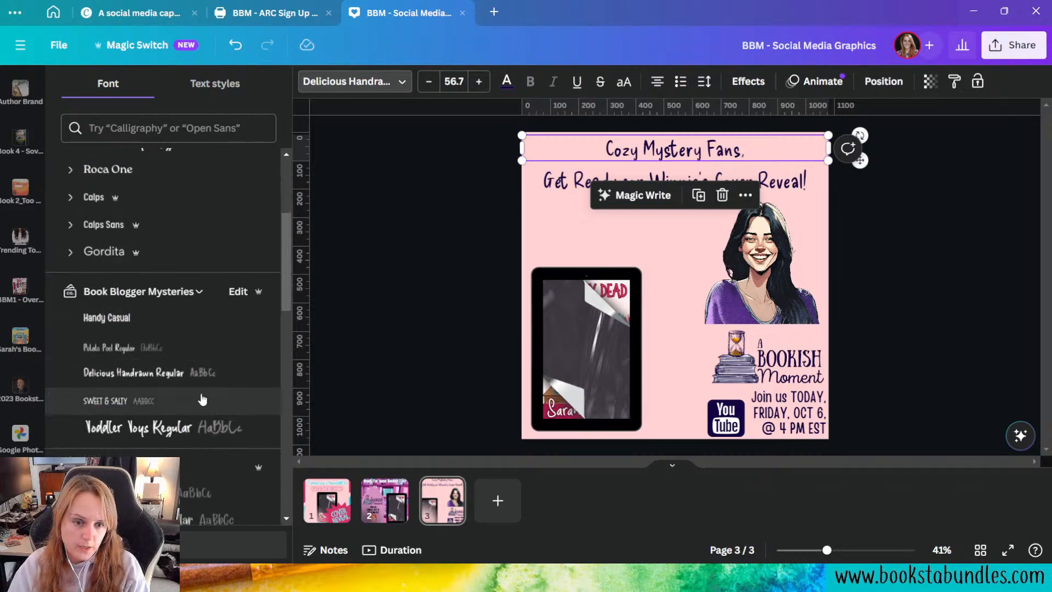
scroll(178, 359, down, 3)
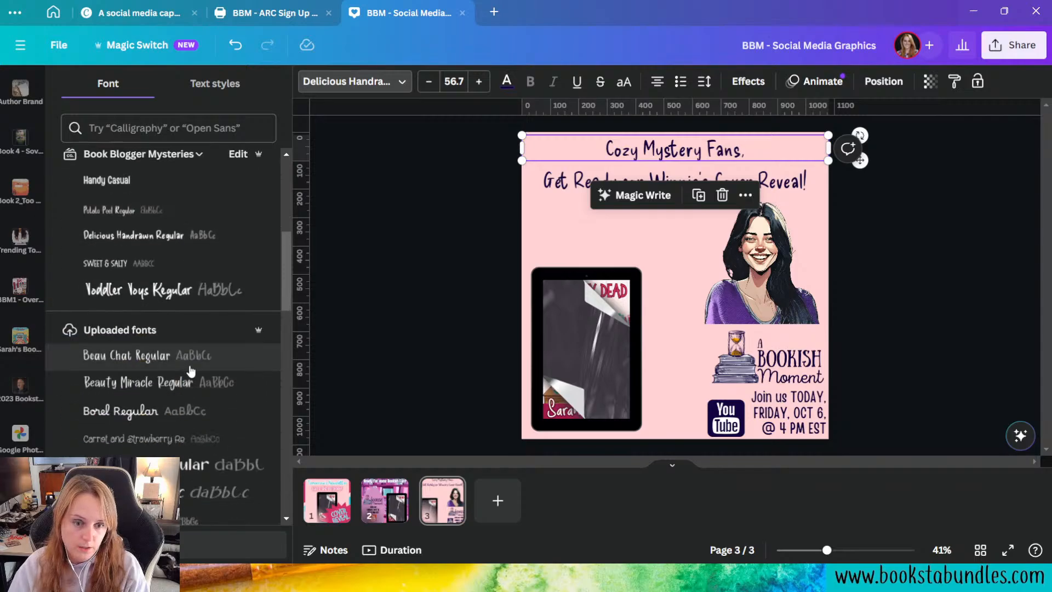
scroll(200, 369, down, 4)
scroll(216, 374, up, 4)
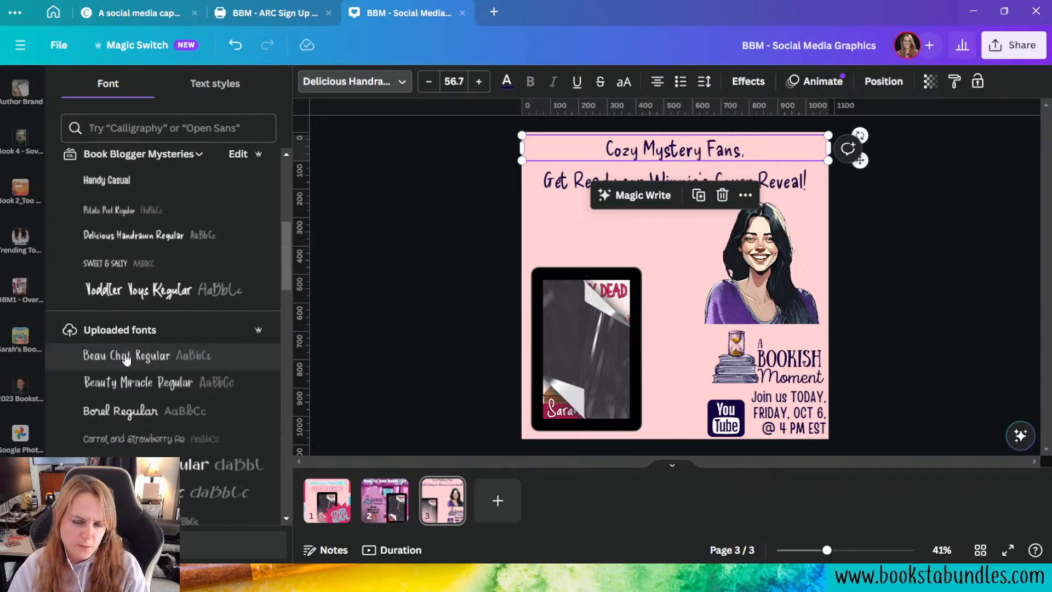
scroll(127, 359, down, 7)
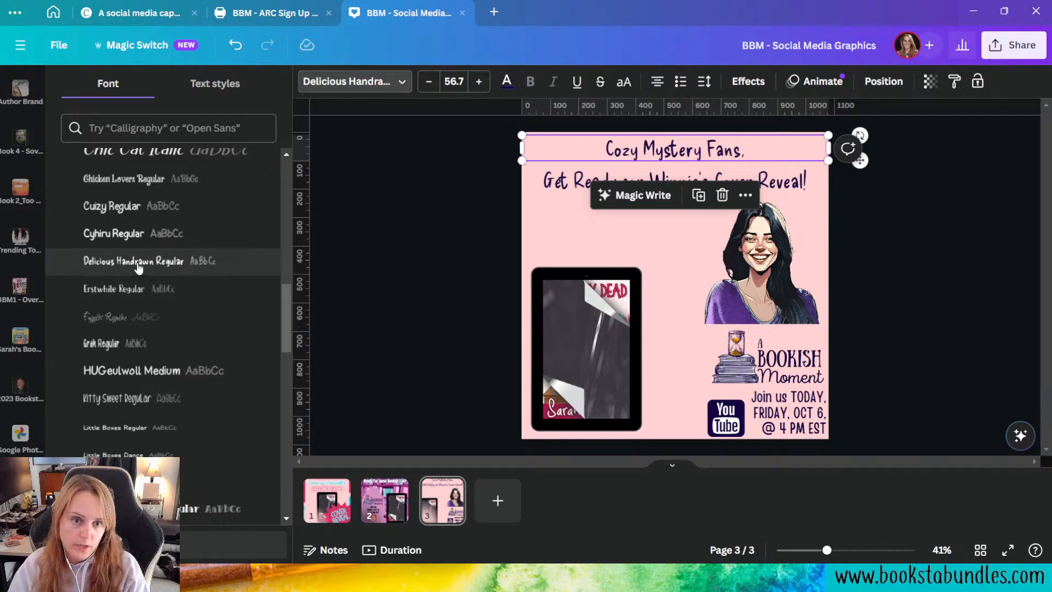
scroll(139, 267, up, 2)
click(137, 272)
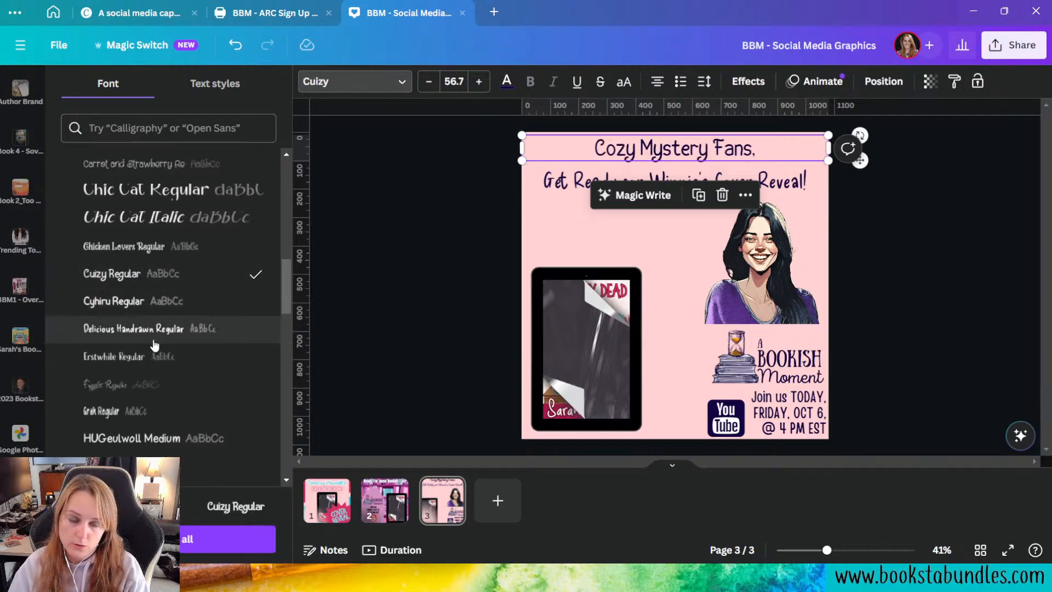
click(135, 302)
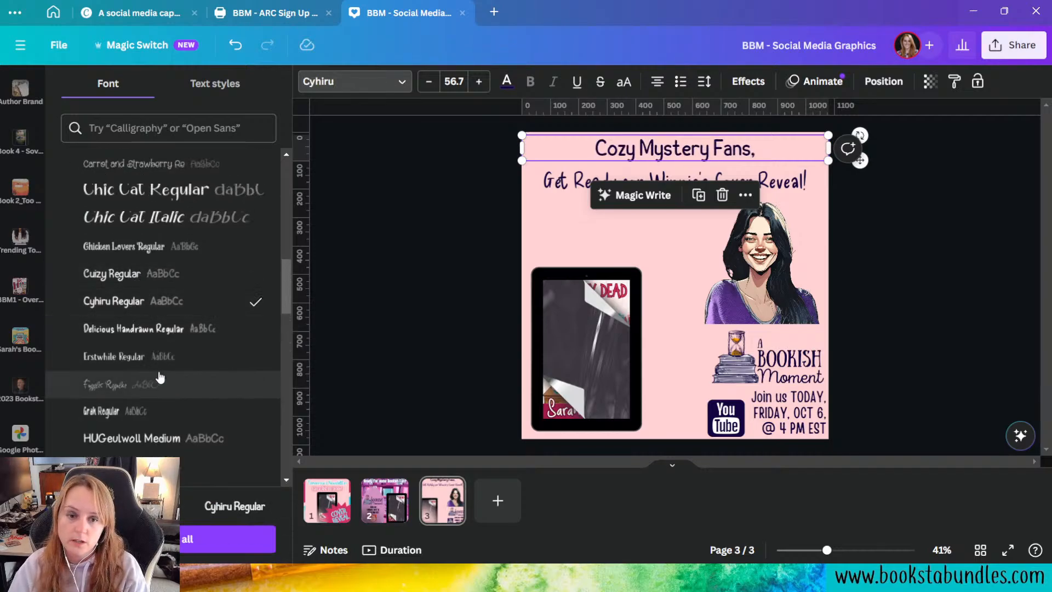
Step: Preview "Cozy Mystery Fans," in uppercase, restore its mixed case, and enlarge it to a font size of about 78
click(628, 82)
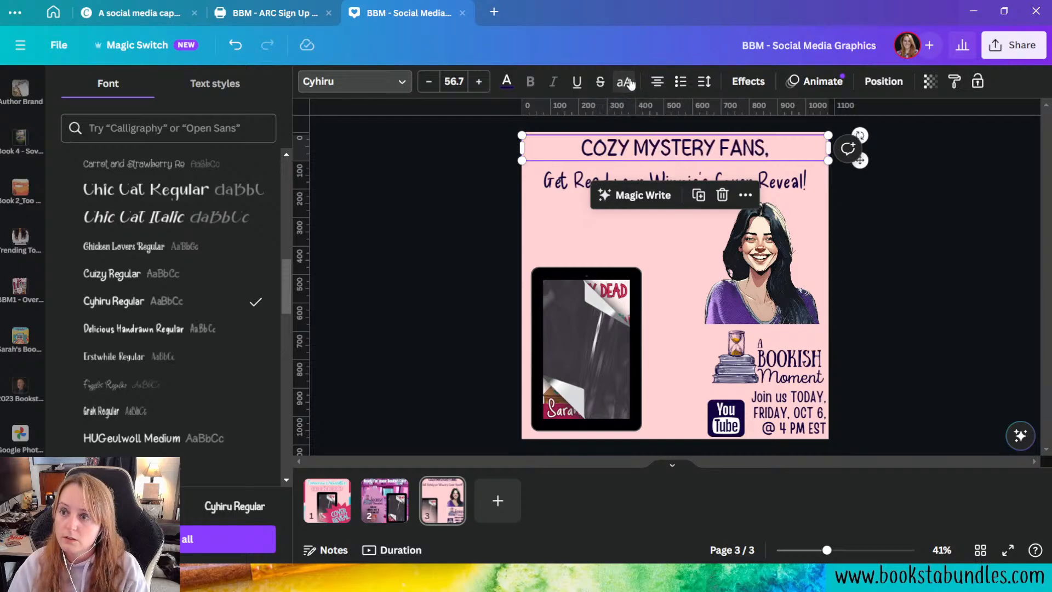
click(630, 82)
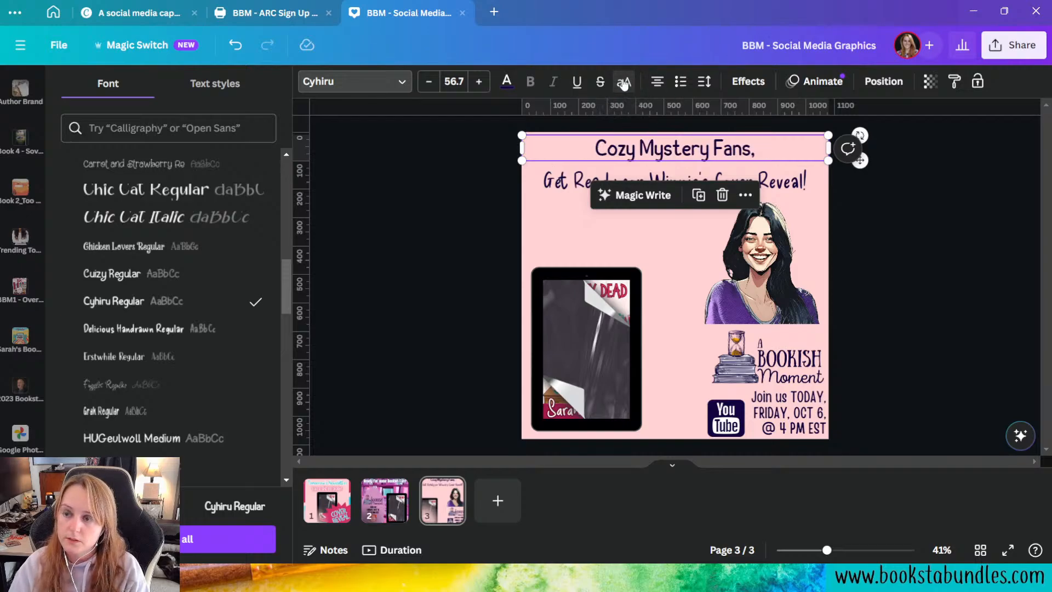
click(487, 84)
click(488, 83)
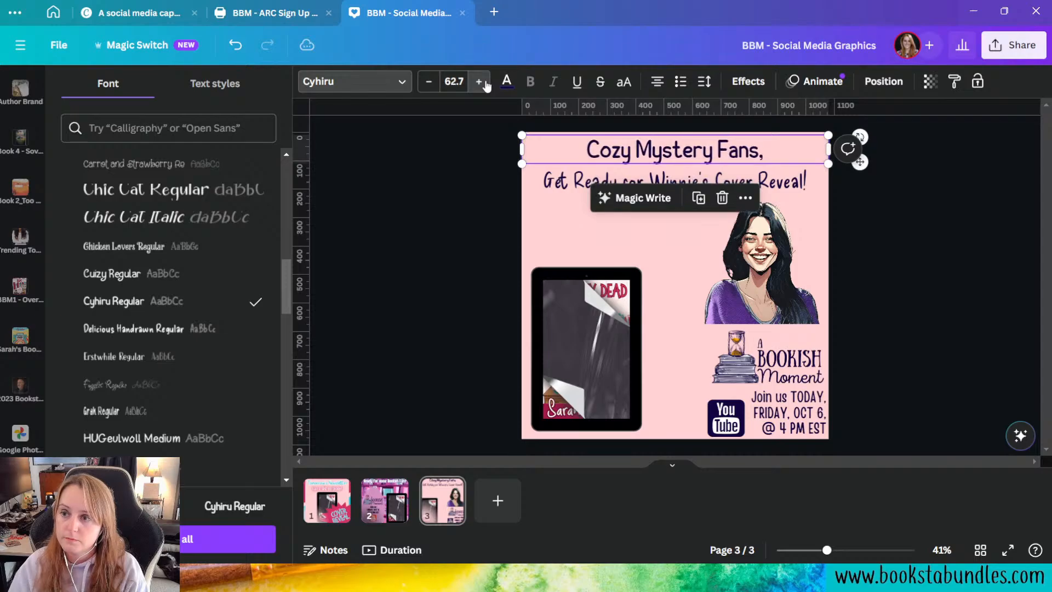
click(488, 85)
click(489, 85)
click(487, 84)
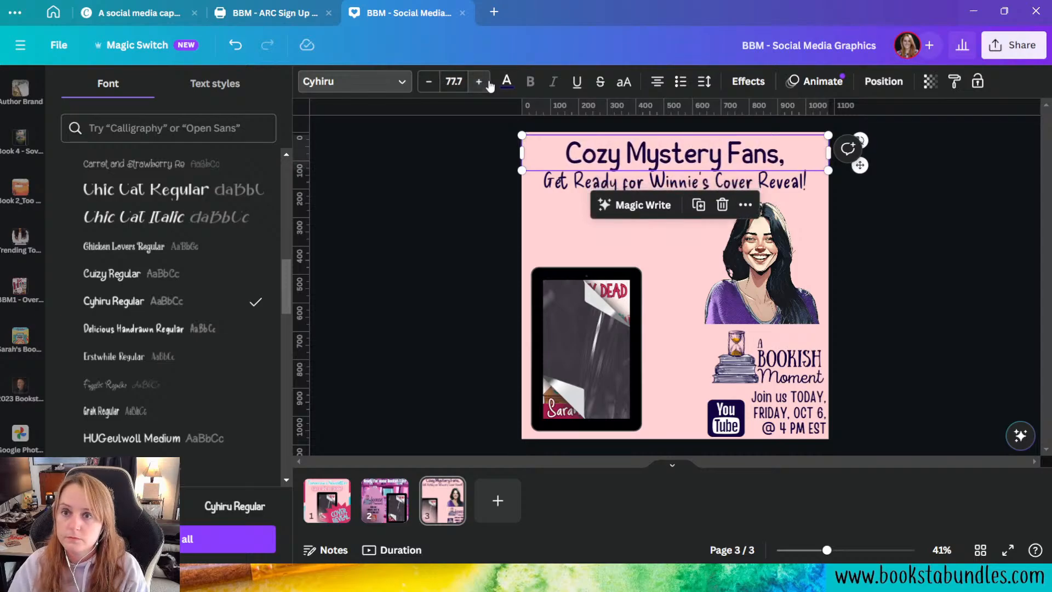
click(487, 83)
Step: Try the fonts Grah, Little Boxes and Melon Kundang on the "Get Ready for Winnie's Cover Reveal!" line
click(702, 189)
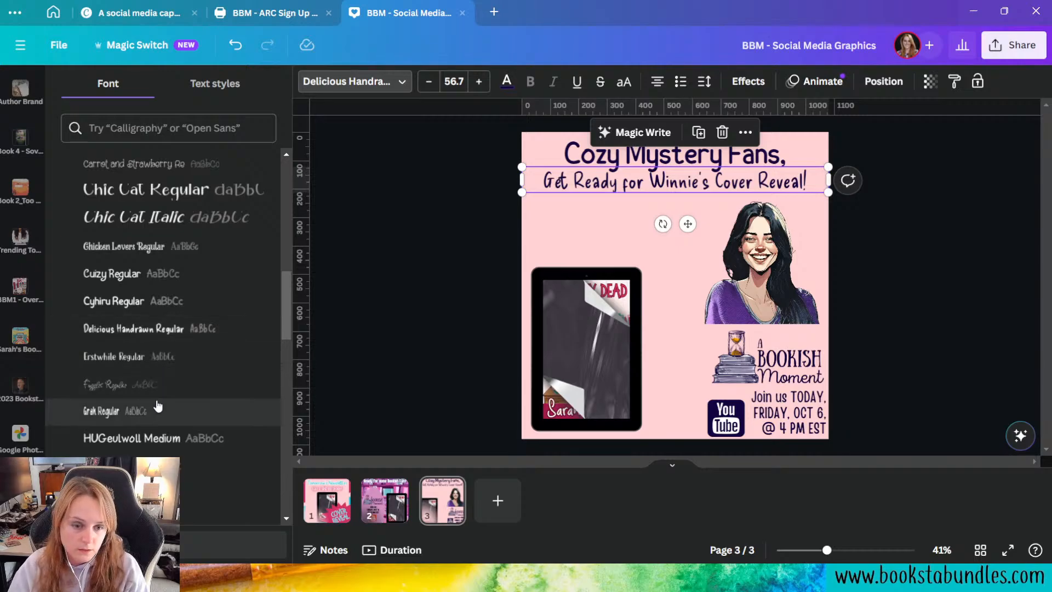
click(185, 413)
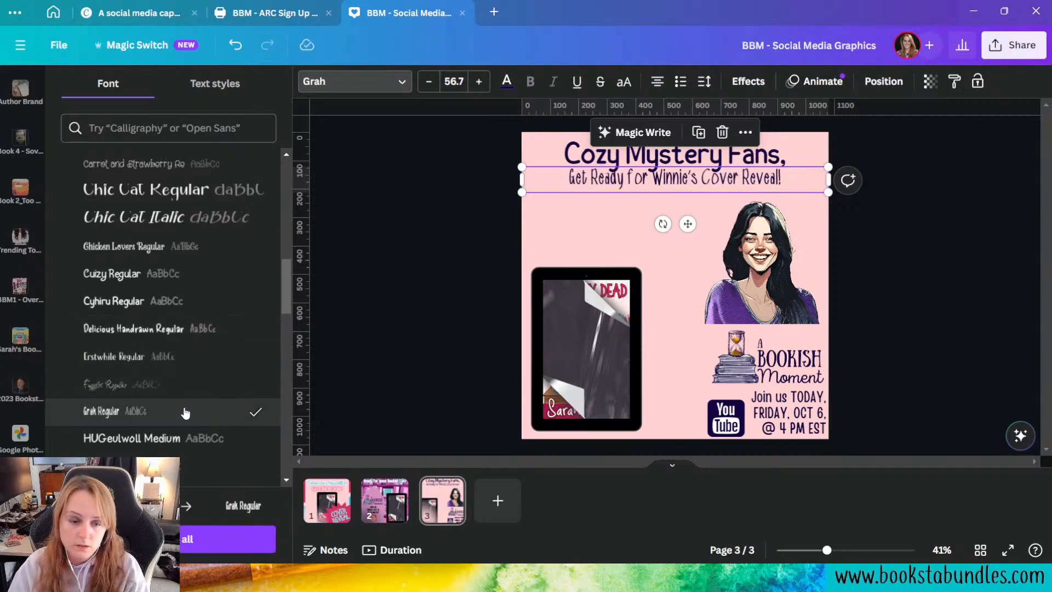
scroll(186, 412, down, 2)
click(178, 425)
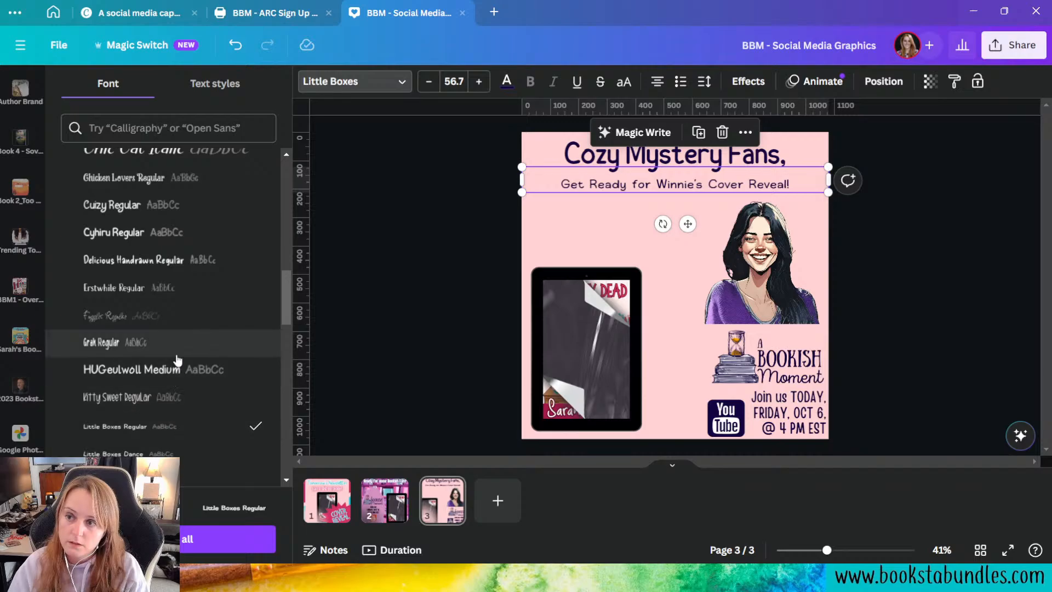
scroll(177, 360, down, 3)
click(155, 399)
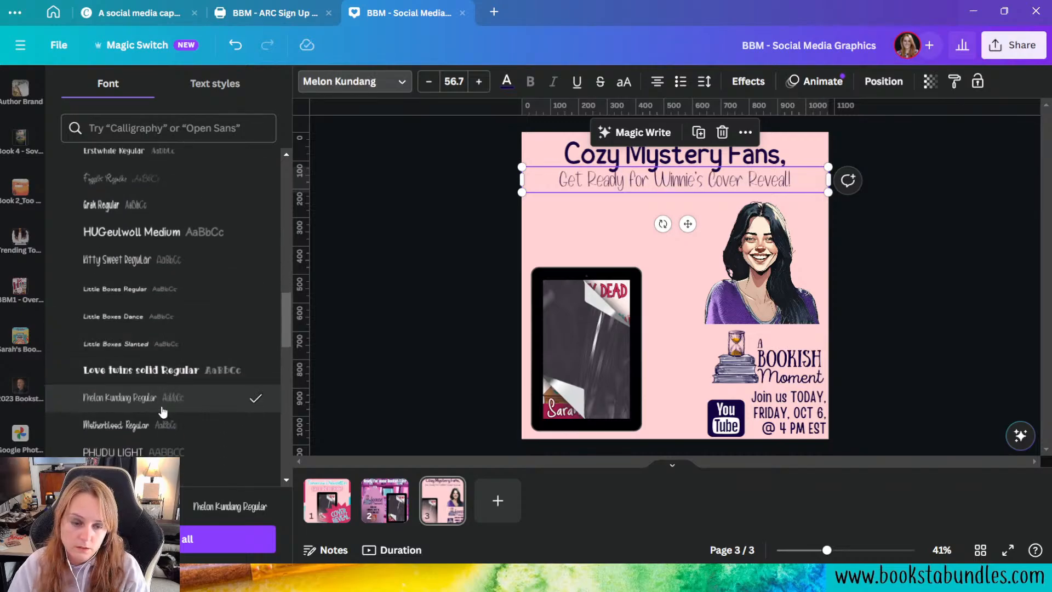
Step: Set the "Get Ready for Winnie's Cover Reveal!" line to Handy Casual from the Book Blogger Mysteries brand fonts
scroll(175, 395, up, 10)
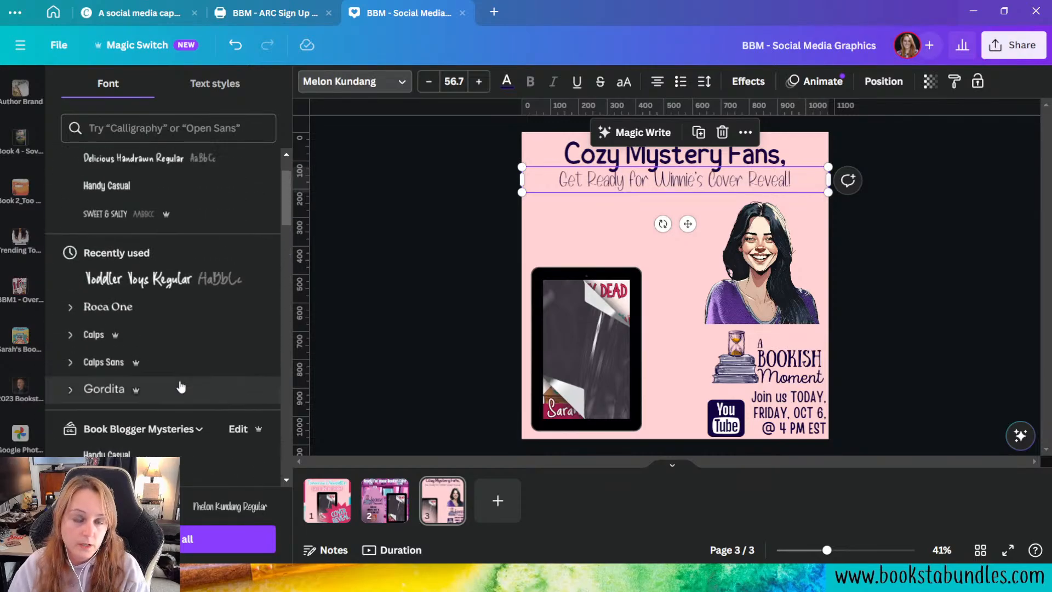
scroll(181, 386, down, 3)
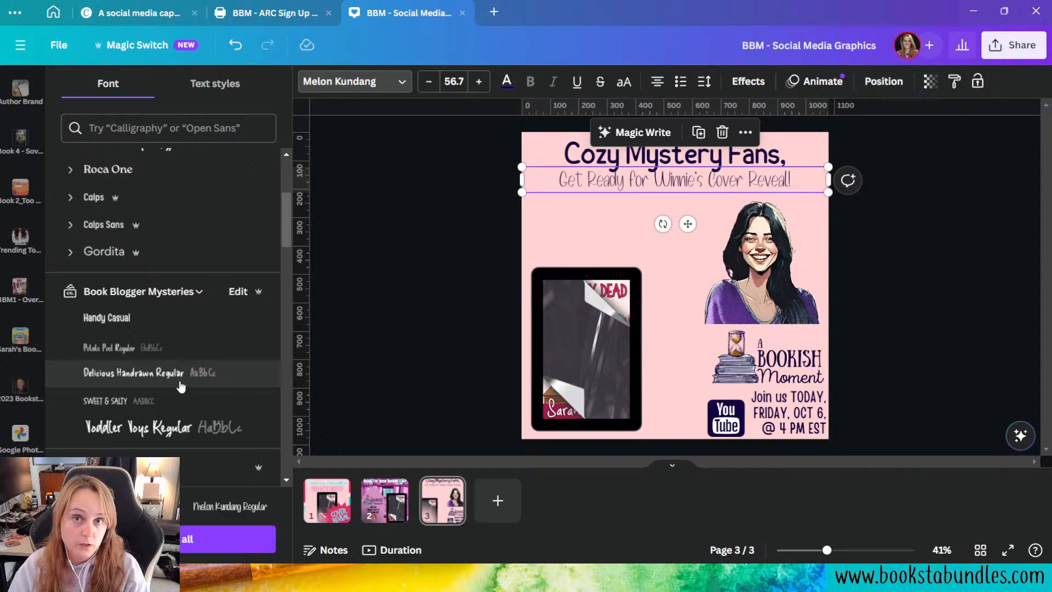
click(169, 328)
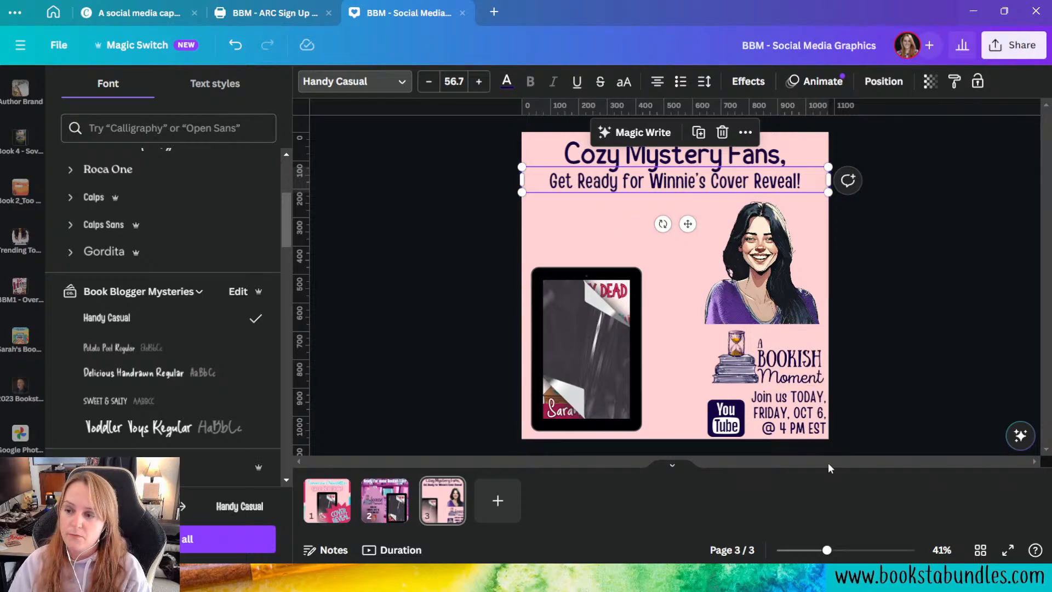
click(792, 421)
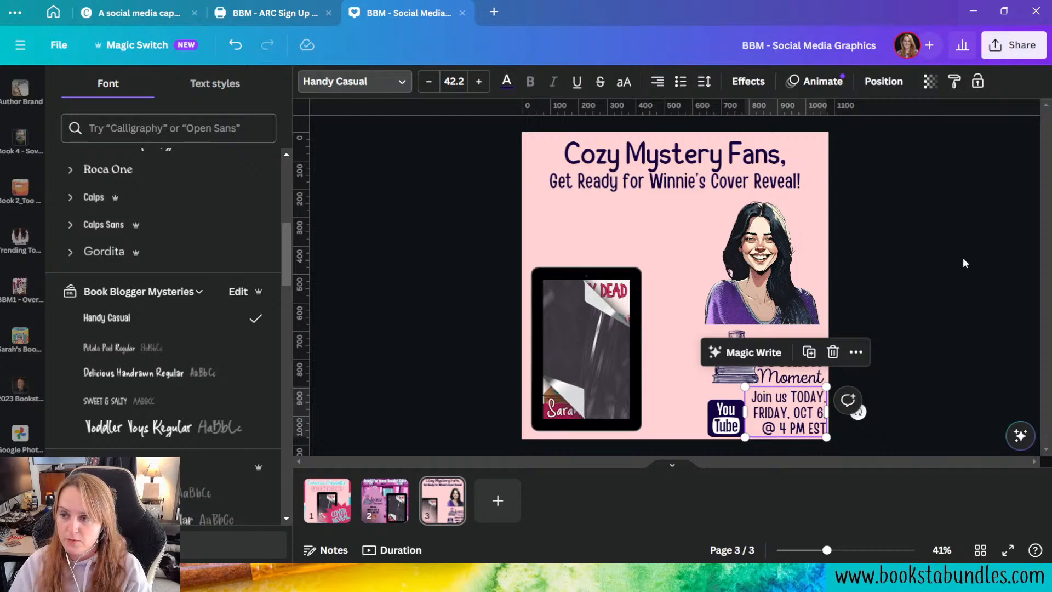
key(Escape)
key(Escape)
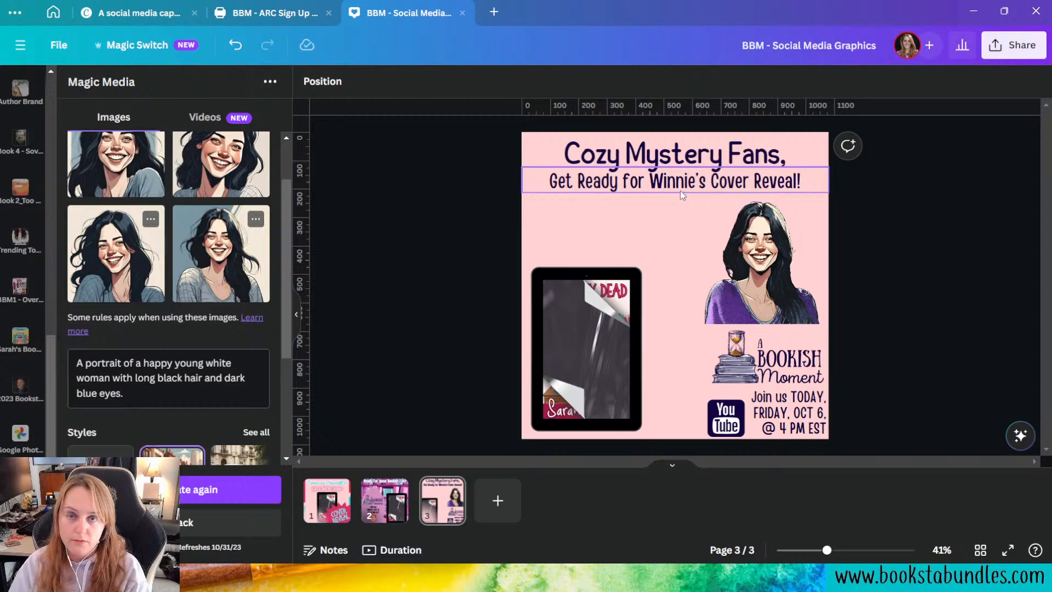
Step: Set the "Get Ready for Winnie's Cover Reveal!" line to uppercase, comparing it once with the mixed-case version
click(664, 188)
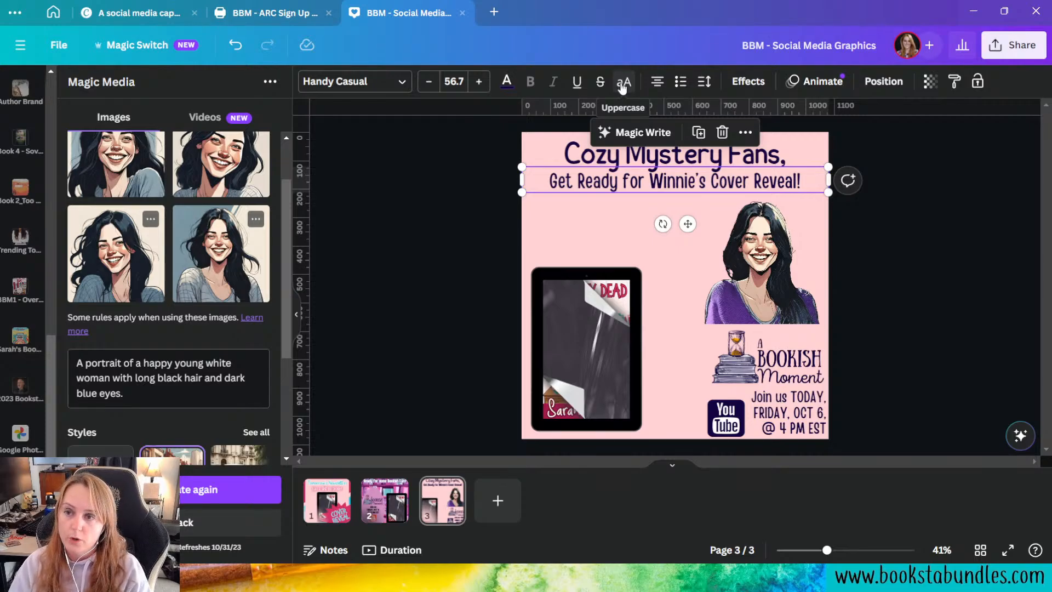
click(623, 85)
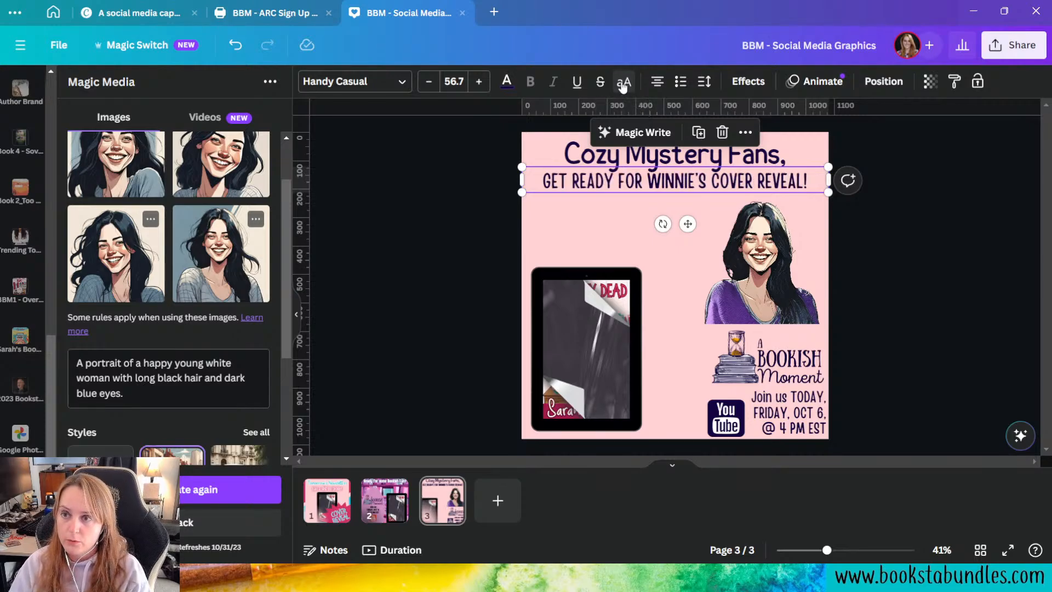
click(622, 85)
click(623, 85)
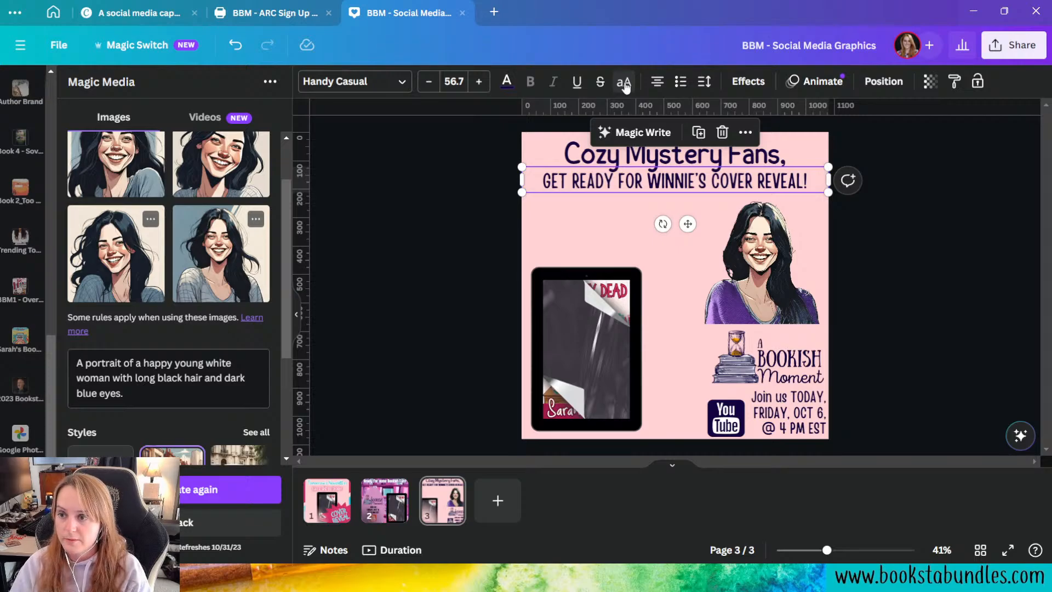
click(940, 296)
Step: Enlarge the "Get Ready for Winnie's Cover Reveal!" line to a font size of 61.7
click(728, 181)
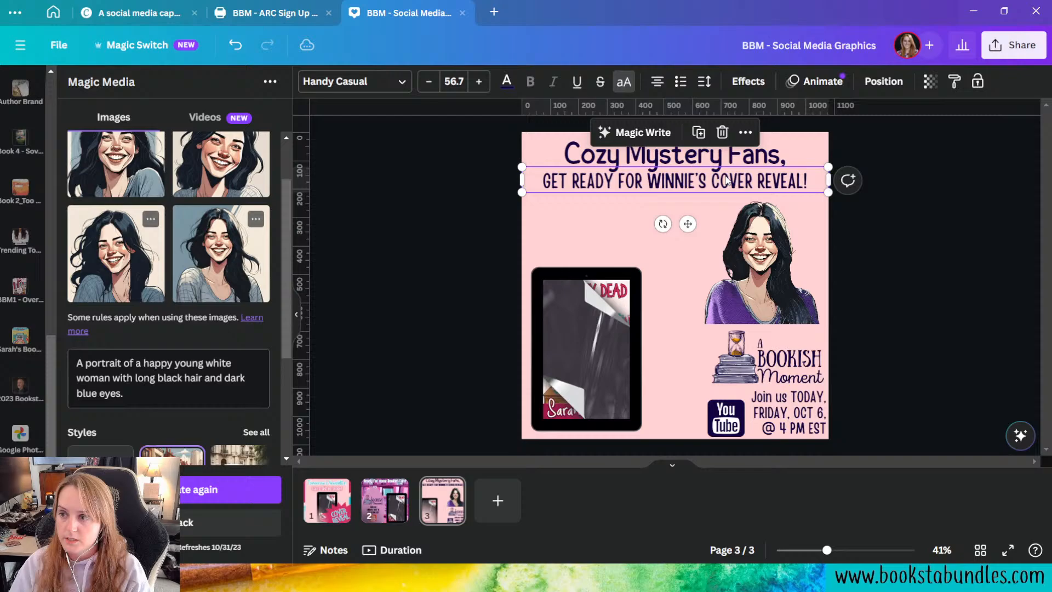
click(488, 89)
click(487, 90)
click(487, 90)
click(488, 89)
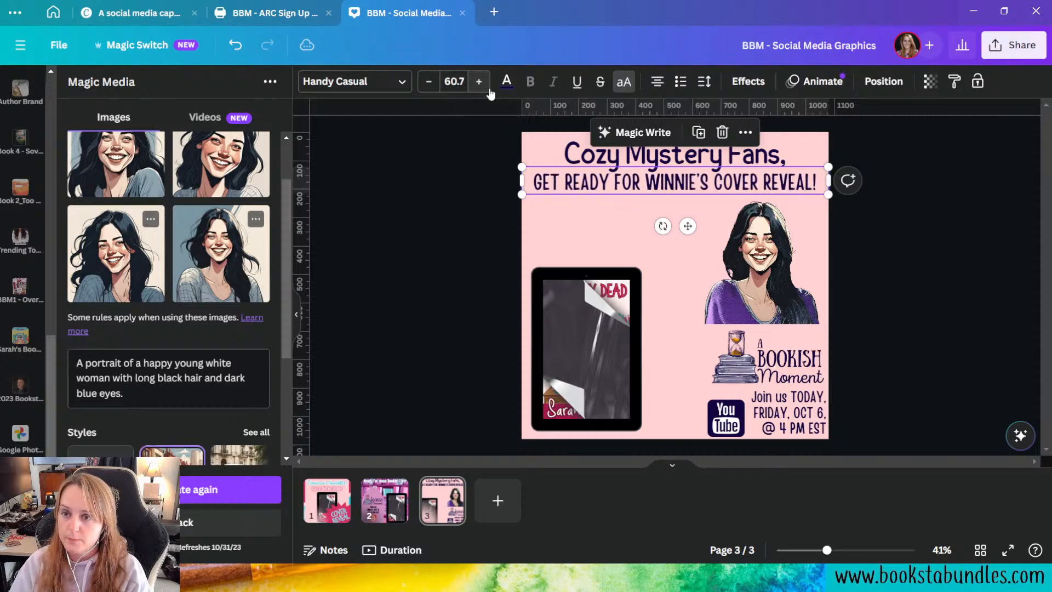
click(487, 89)
click(991, 302)
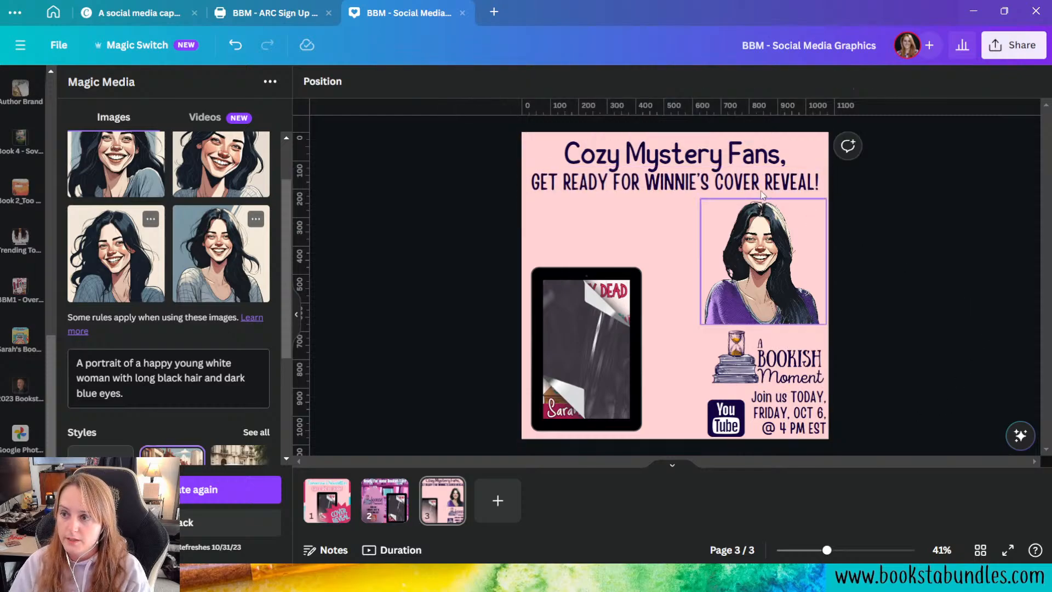
Step: Reduce the "Cozy Mystery Fans," line to a font size of 76.7
click(660, 185)
click(738, 158)
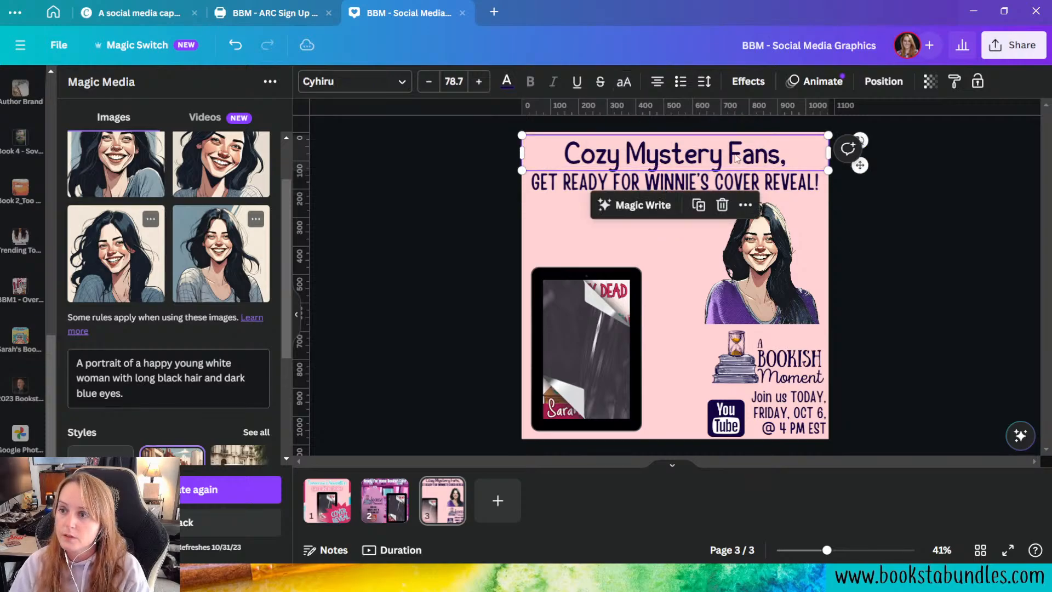
click(429, 83)
click(430, 82)
click(429, 82)
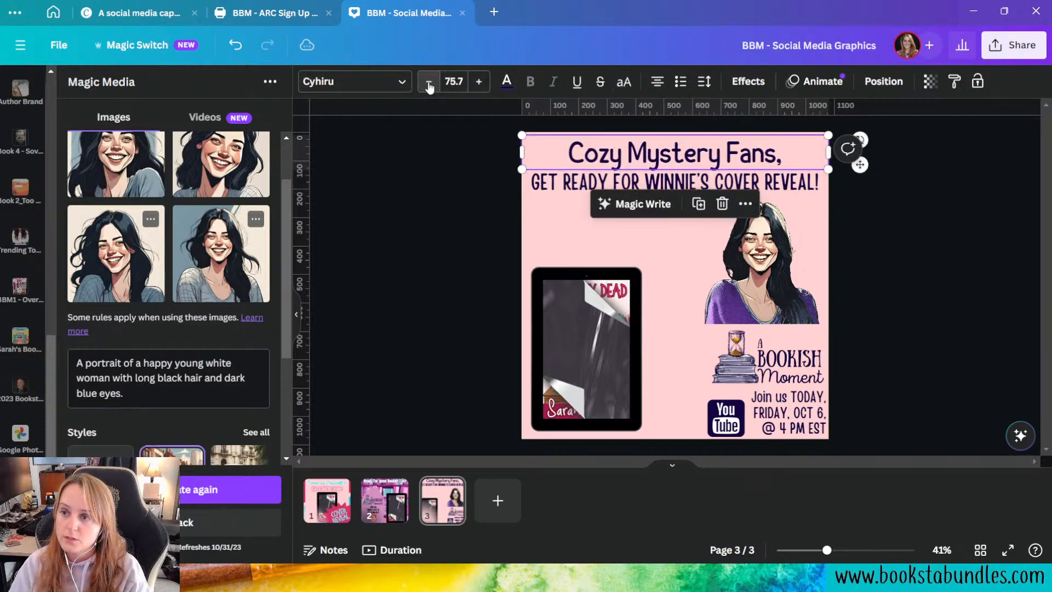
click(430, 84)
click(429, 84)
click(479, 86)
click(479, 86)
click(479, 86)
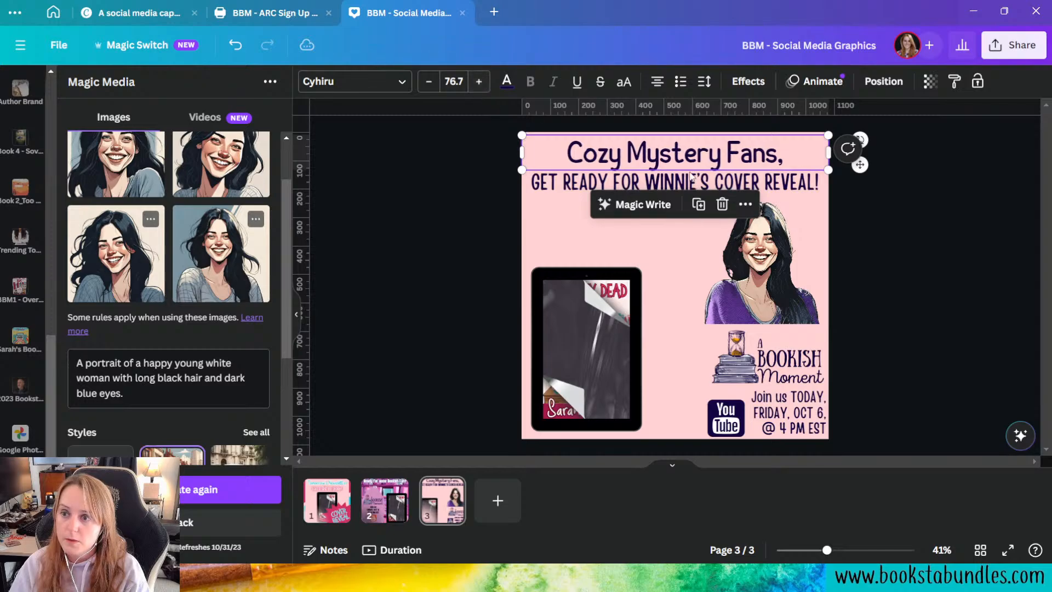
click(787, 192)
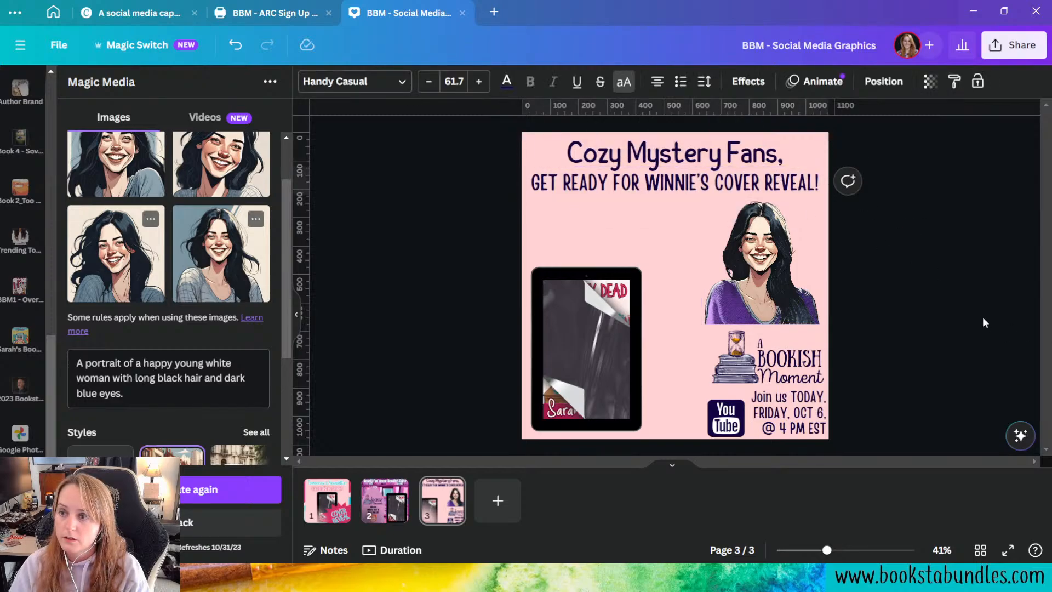
click(965, 307)
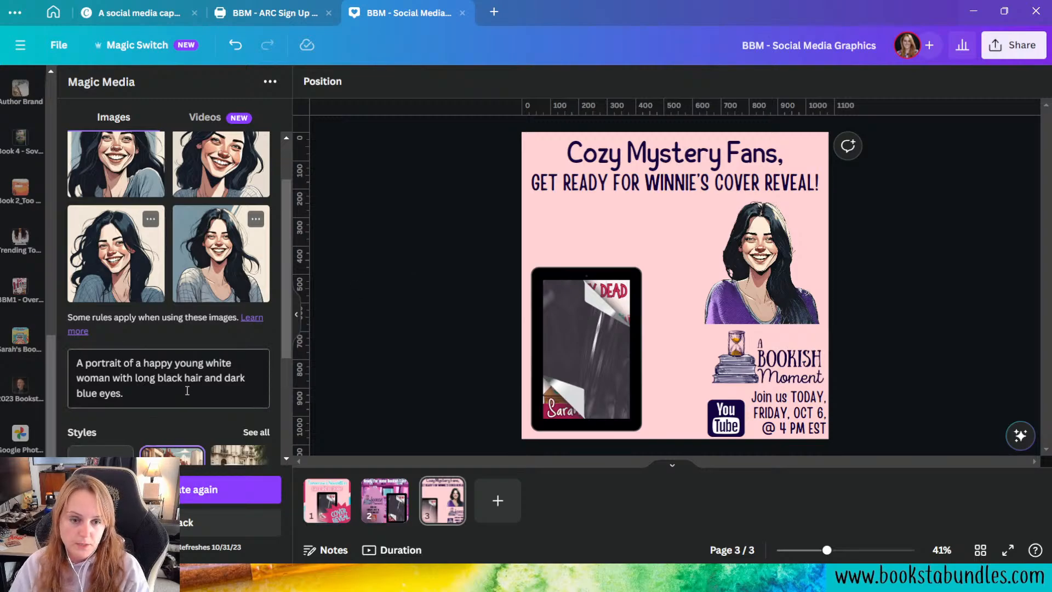
Step: Replace the Magic Media image prompt with "A light purple background with books flying around."
triple_click(157, 400)
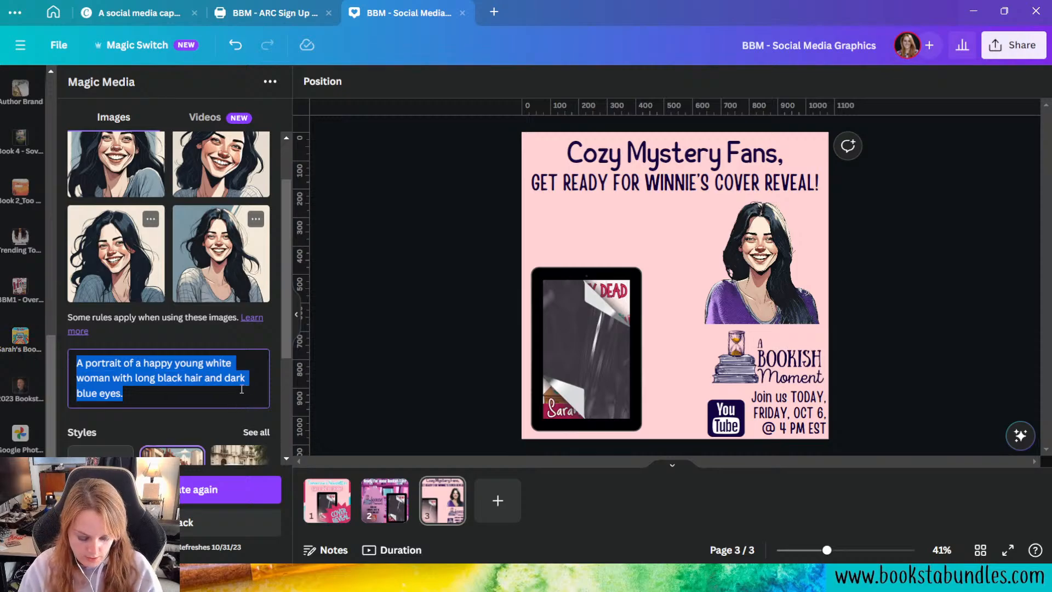
text(A)
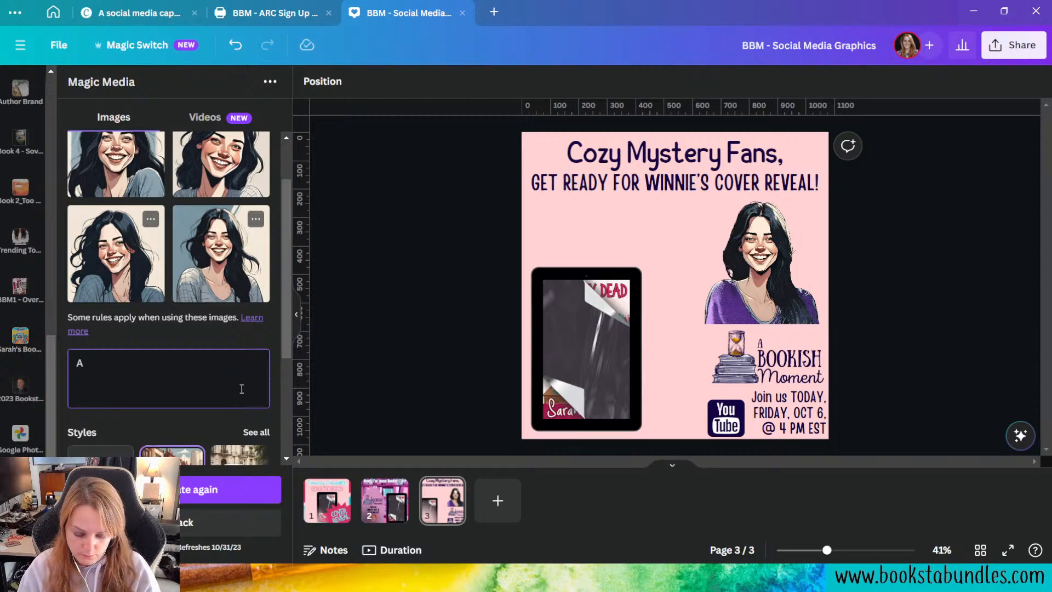
text( light purp)
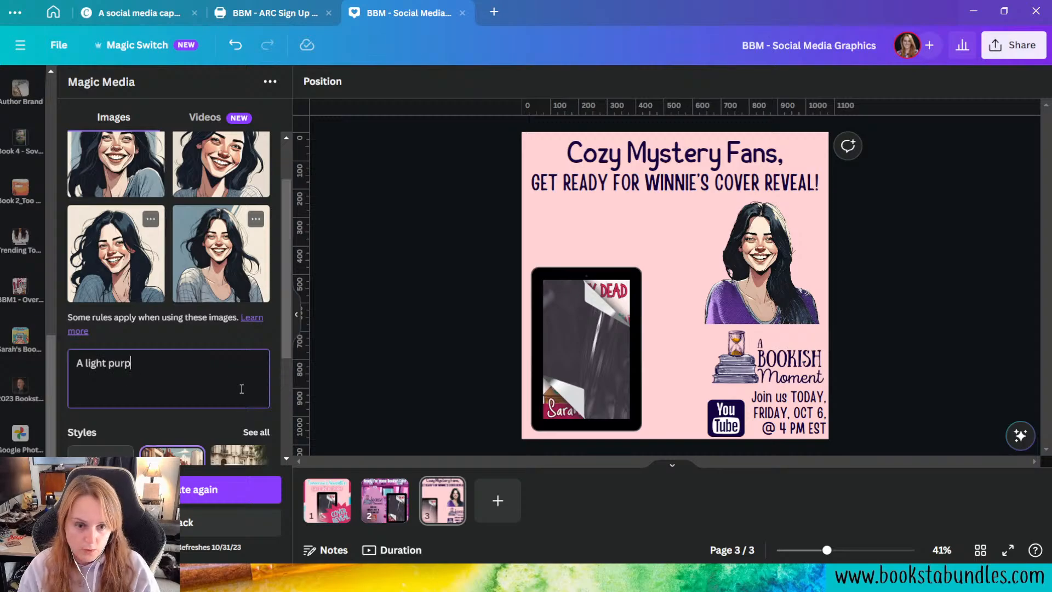
text(le background with)
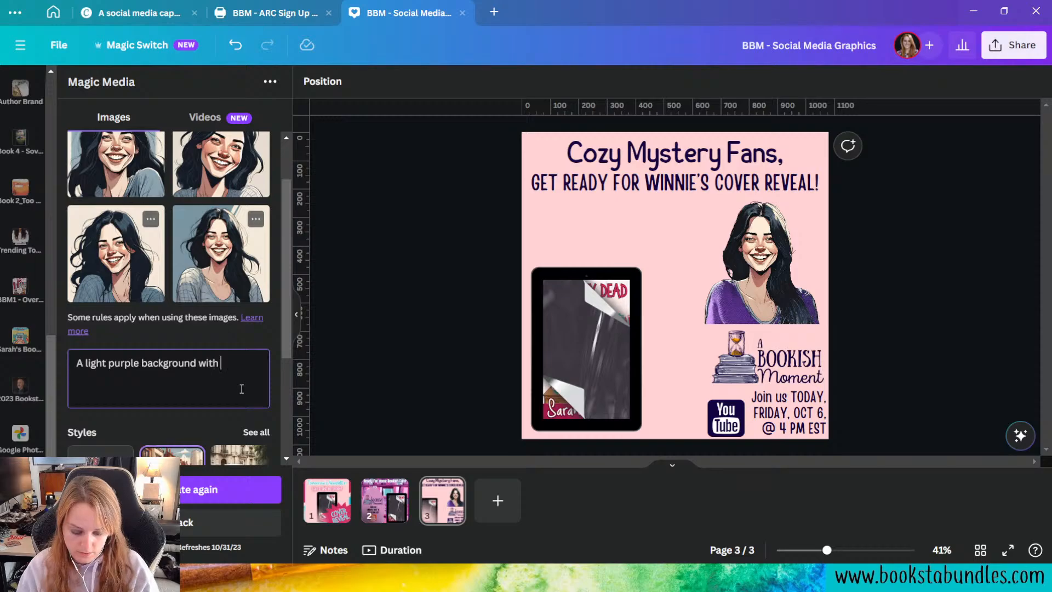
text( boo)
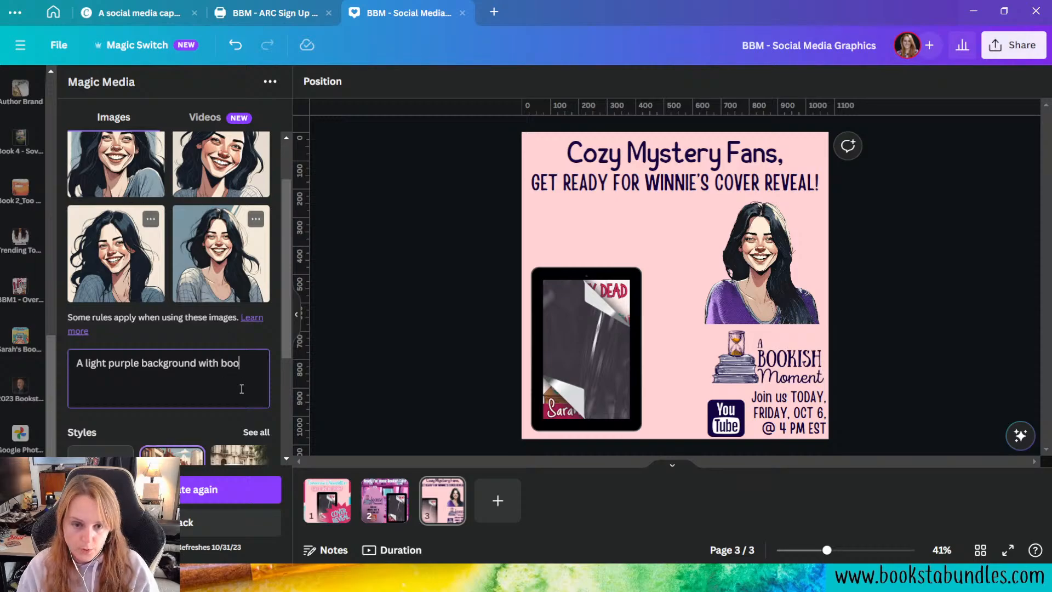
text(ks flying around.)
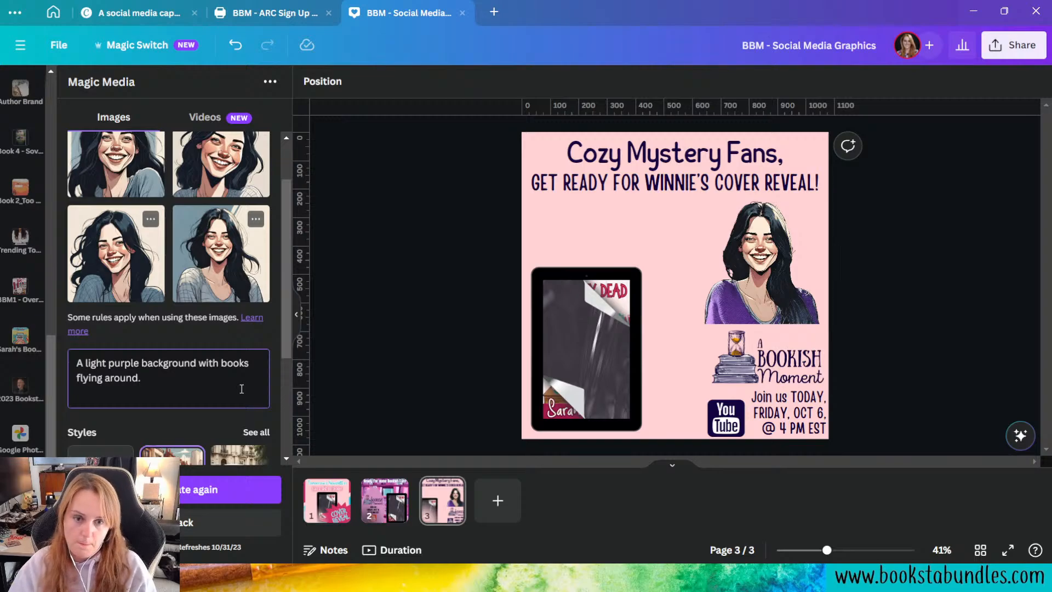
Step: Choose the Watercolor fine art style for the Magic Media prompt and generate the images
click(256, 433)
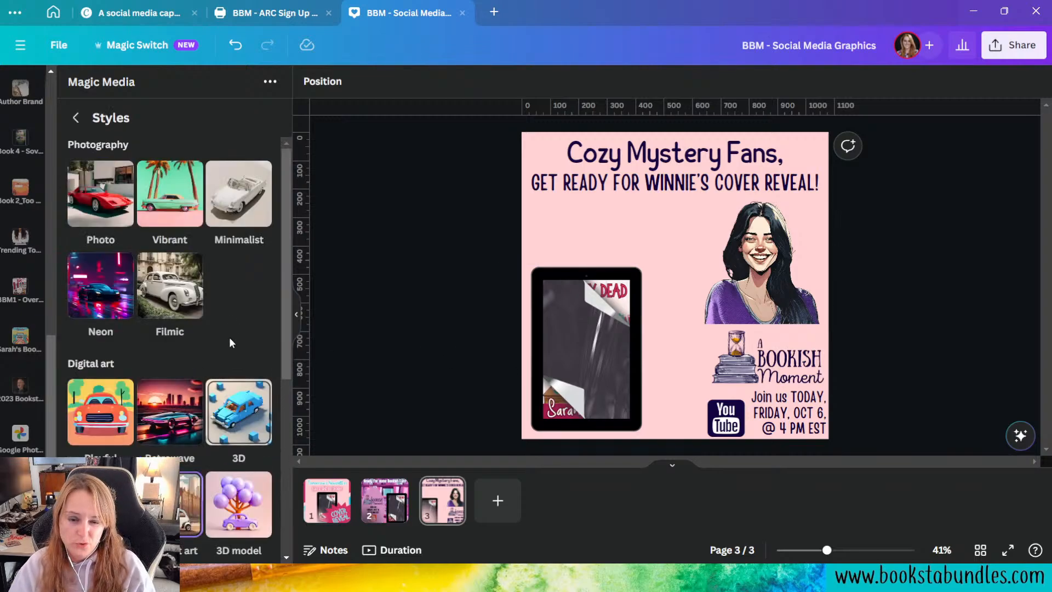
scroll(230, 341, down, 5)
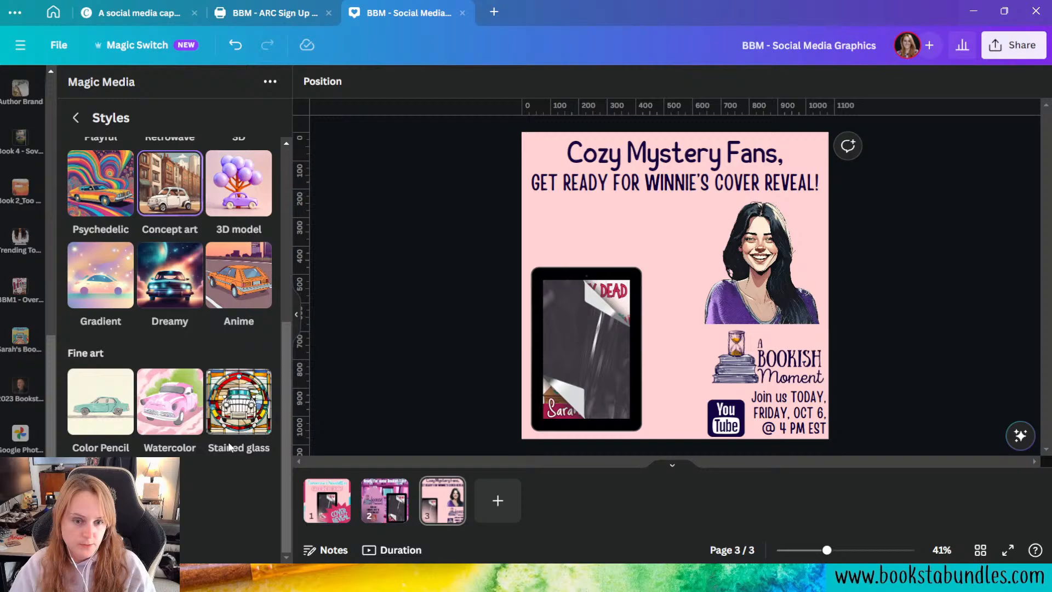
click(186, 403)
click(226, 497)
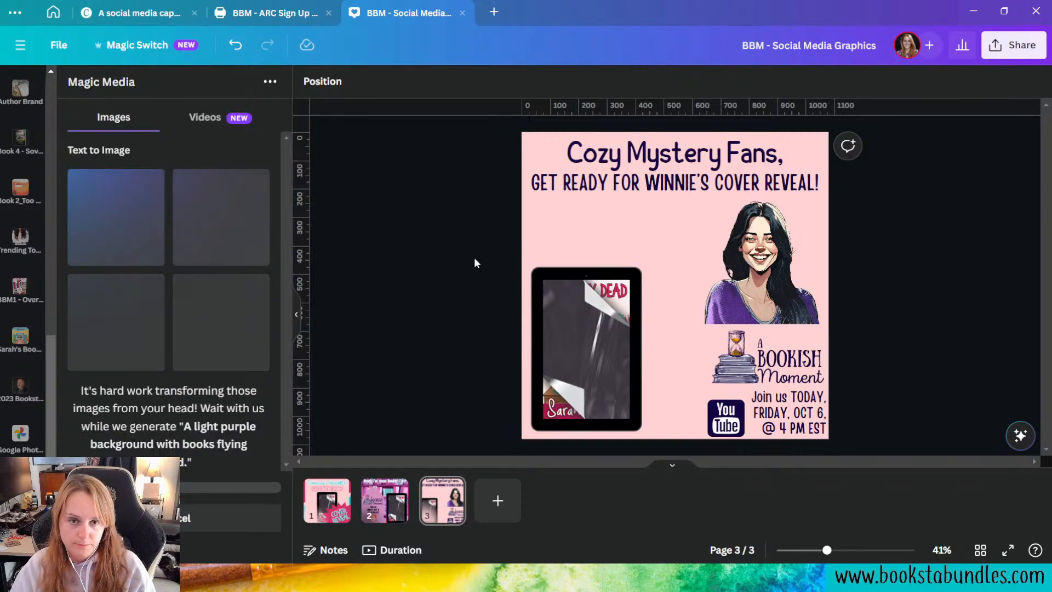
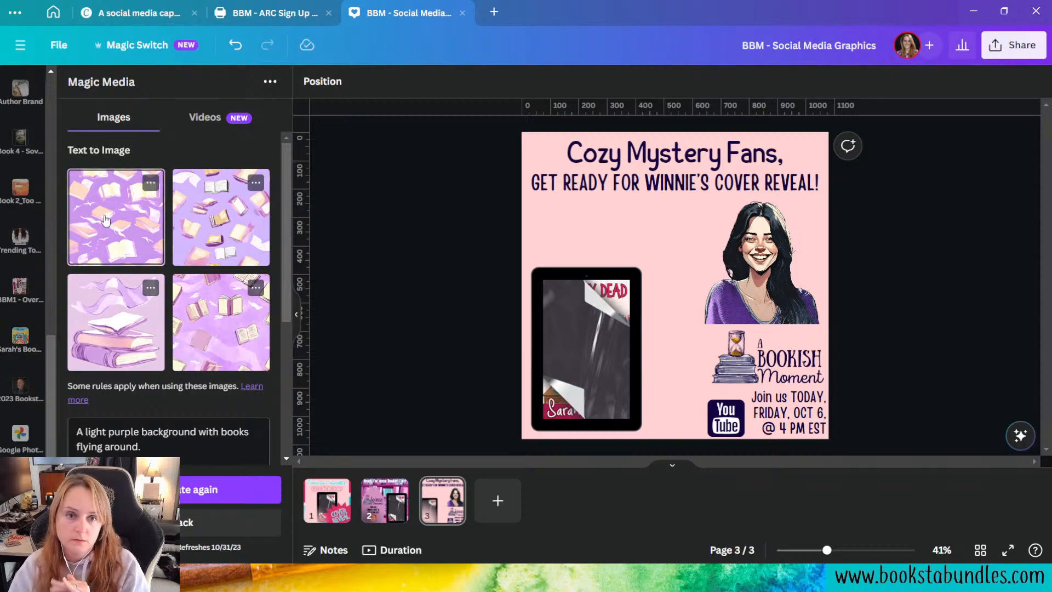
Step: Add all four generated purple book images to page 3
click(136, 234)
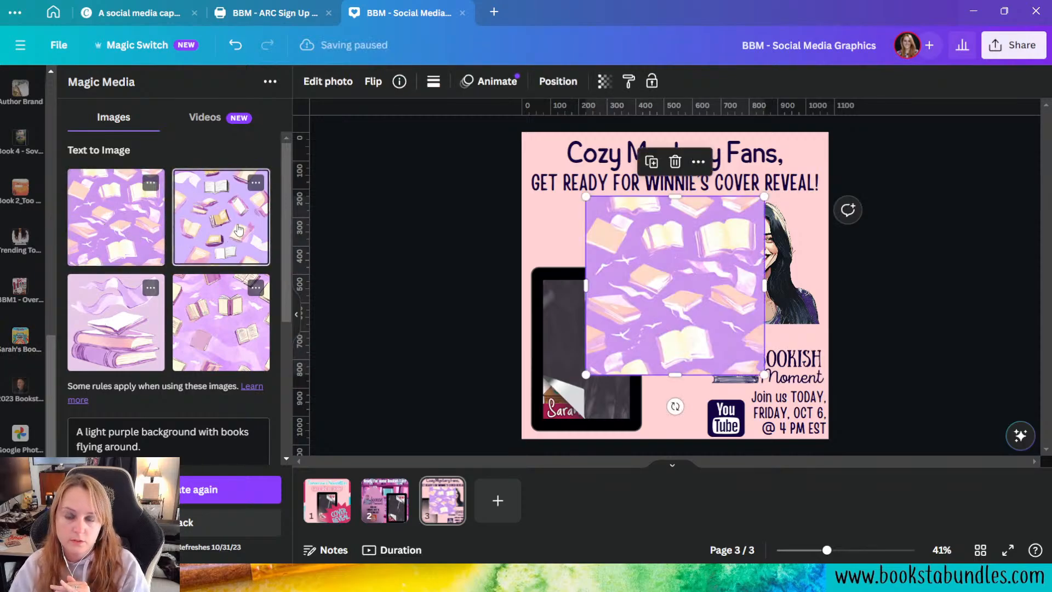
click(236, 234)
click(110, 359)
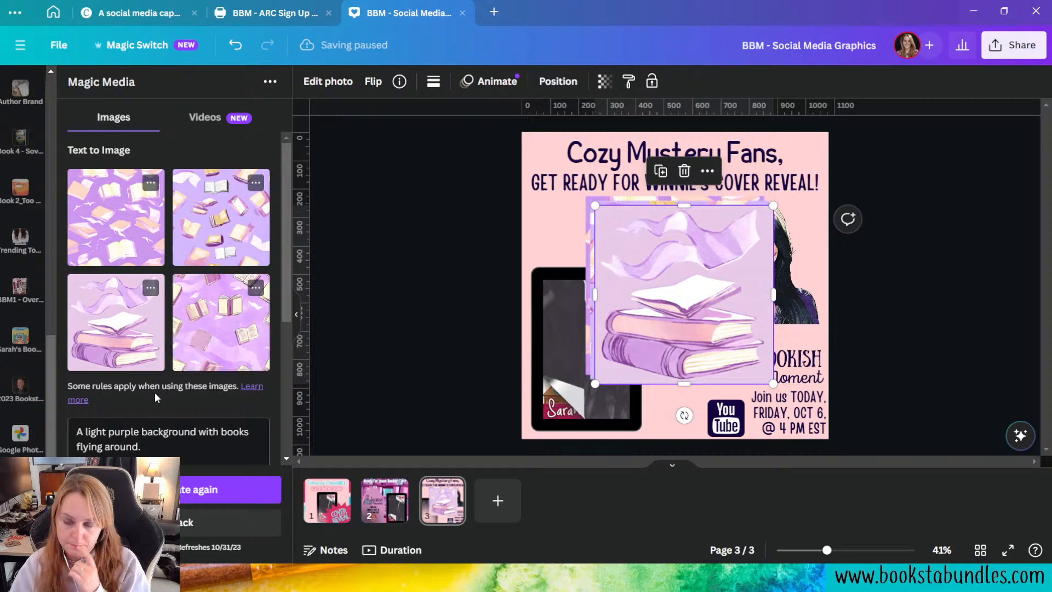
click(220, 322)
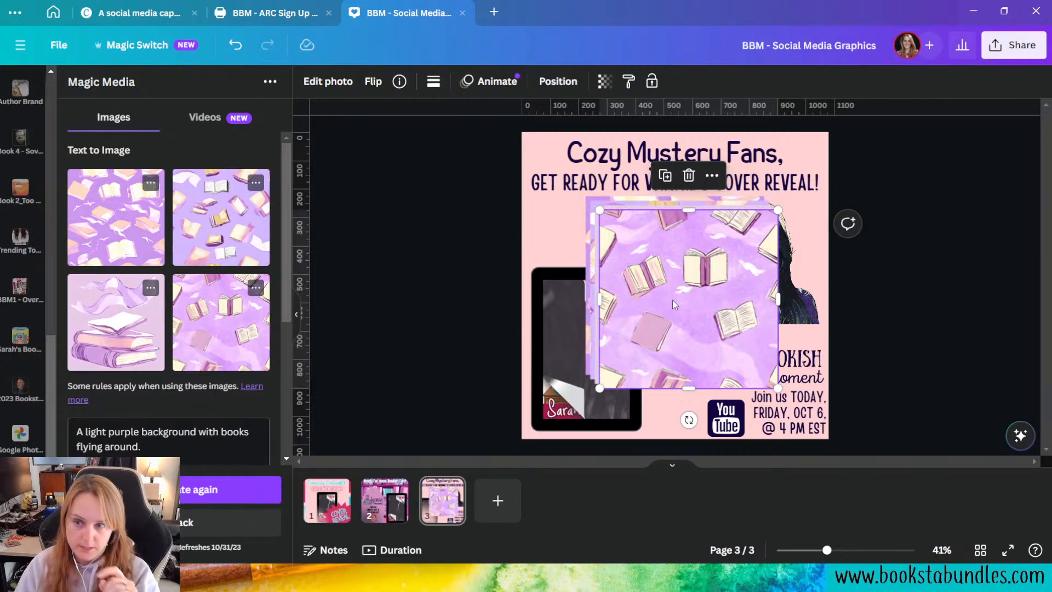
Step: Delete the flying-books images from page 3, keeping only the image with the stacked books
key(Delete)
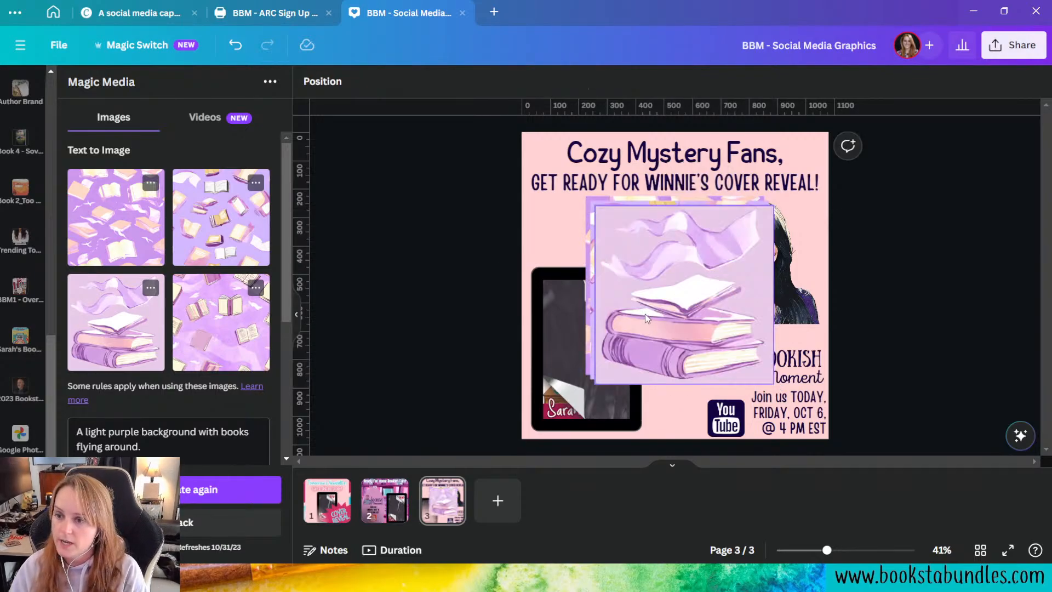
key(ctrl+z)
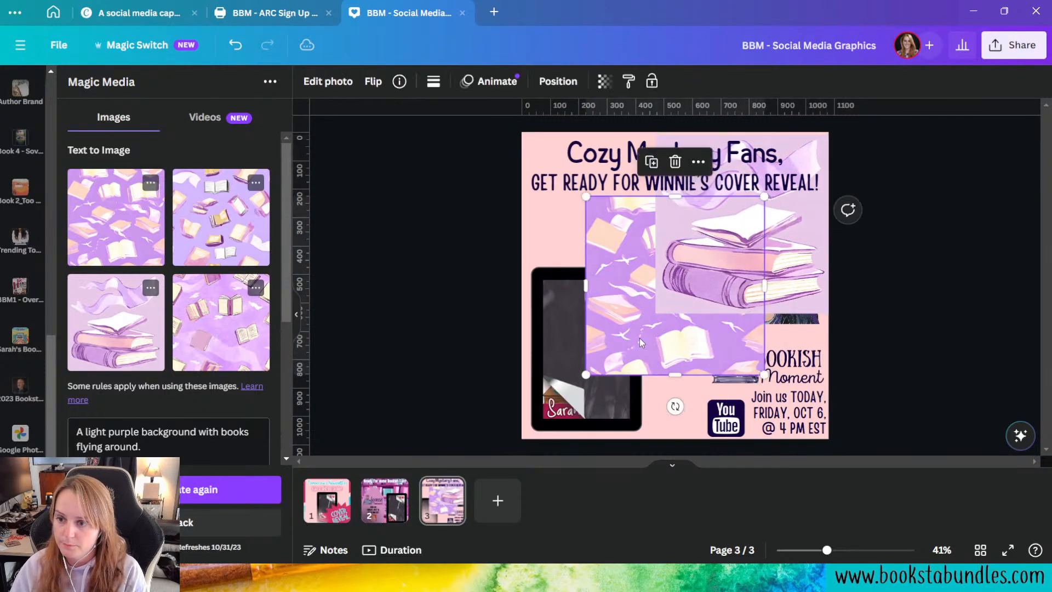
key(Delete)
Step: Move the stacked-books image to the page's upper-left corner and set it as the page background
drag(756, 241, 622, 241)
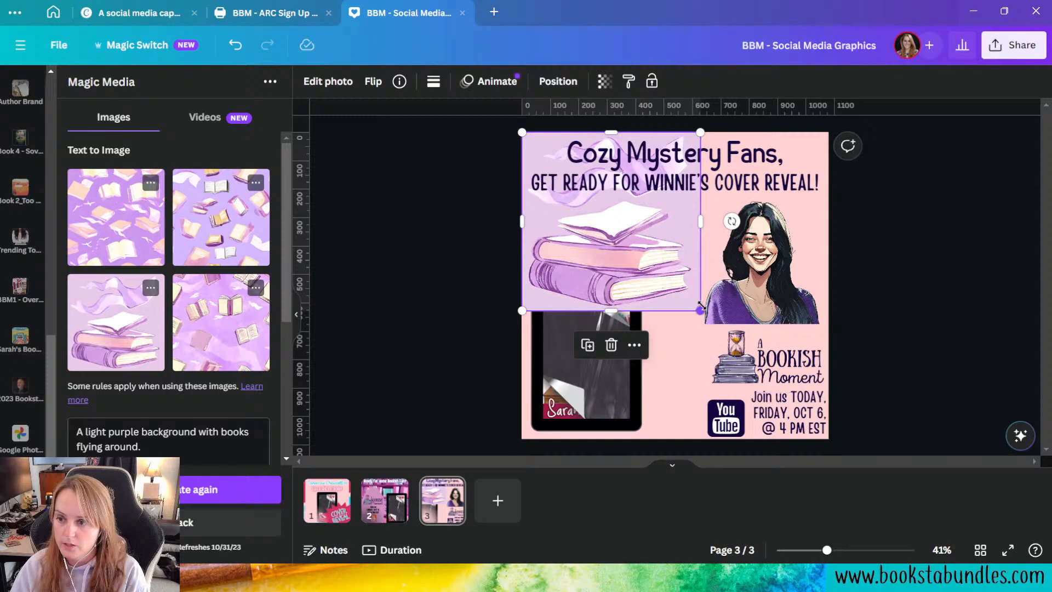
right_click(619, 248)
click(715, 514)
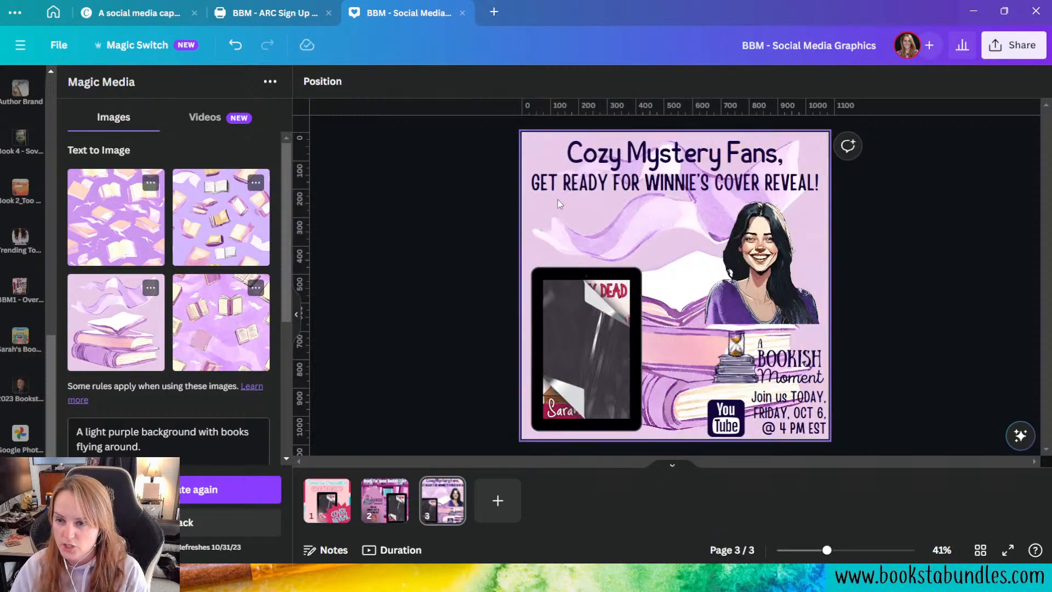
double_click(554, 227)
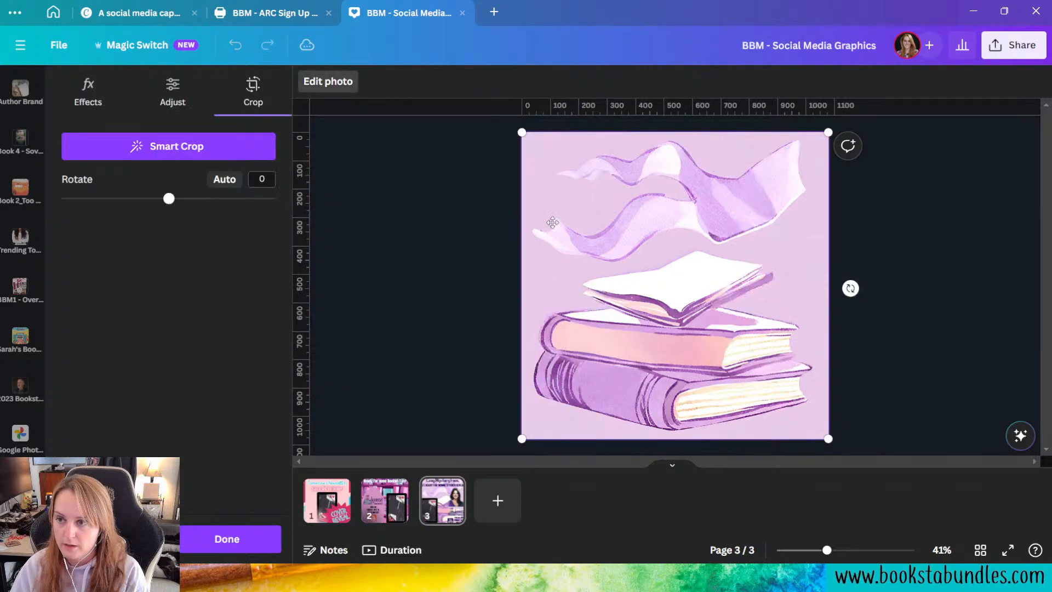
click(432, 243)
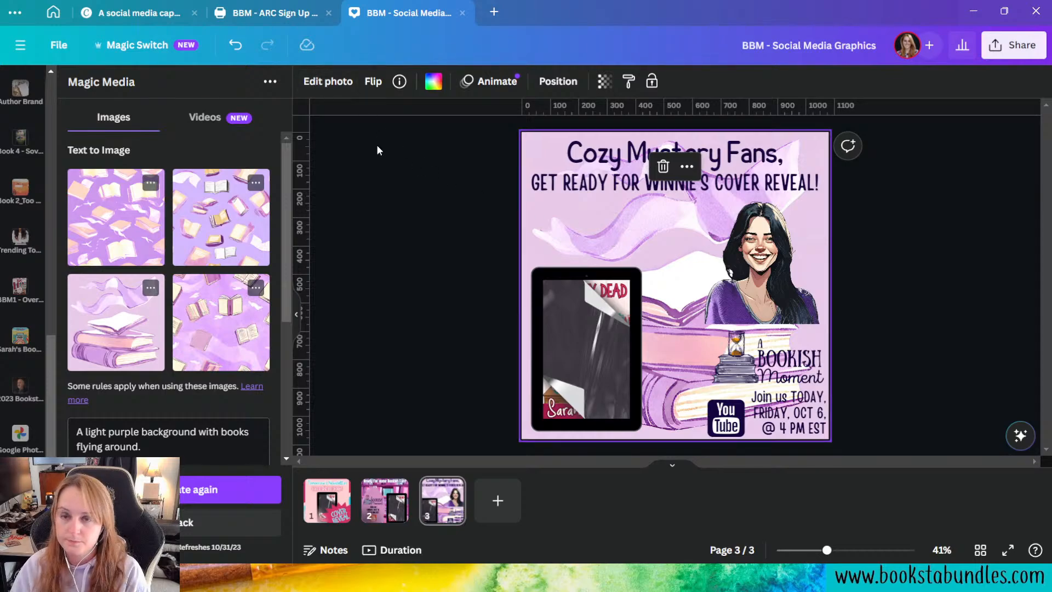
Step: Erase the flowing ribbons above the books in the background with Magic Eraser at brush size 91
click(324, 82)
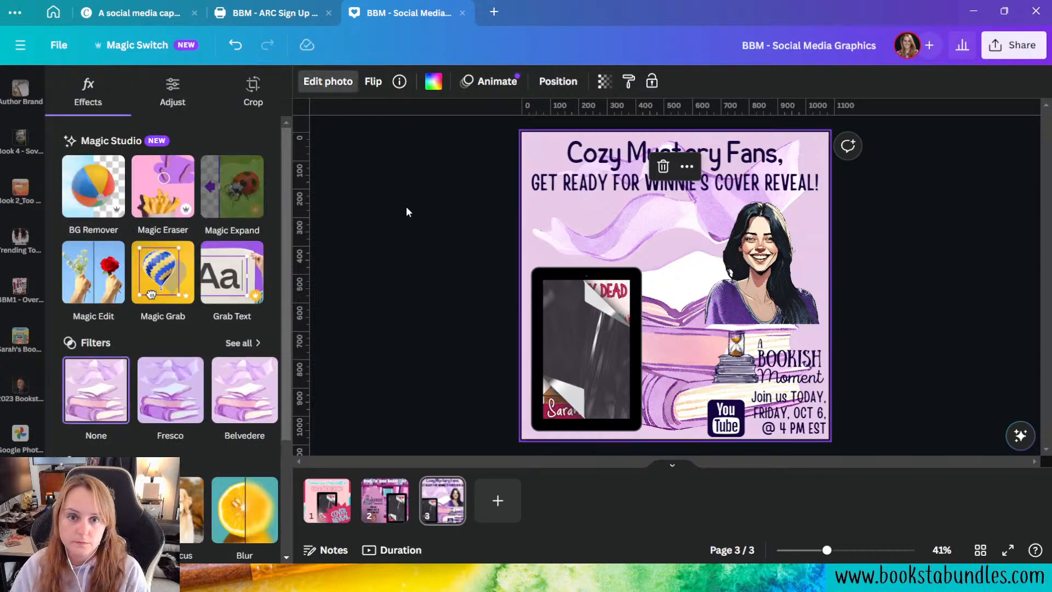
click(156, 186)
drag(120, 142, 256, 138)
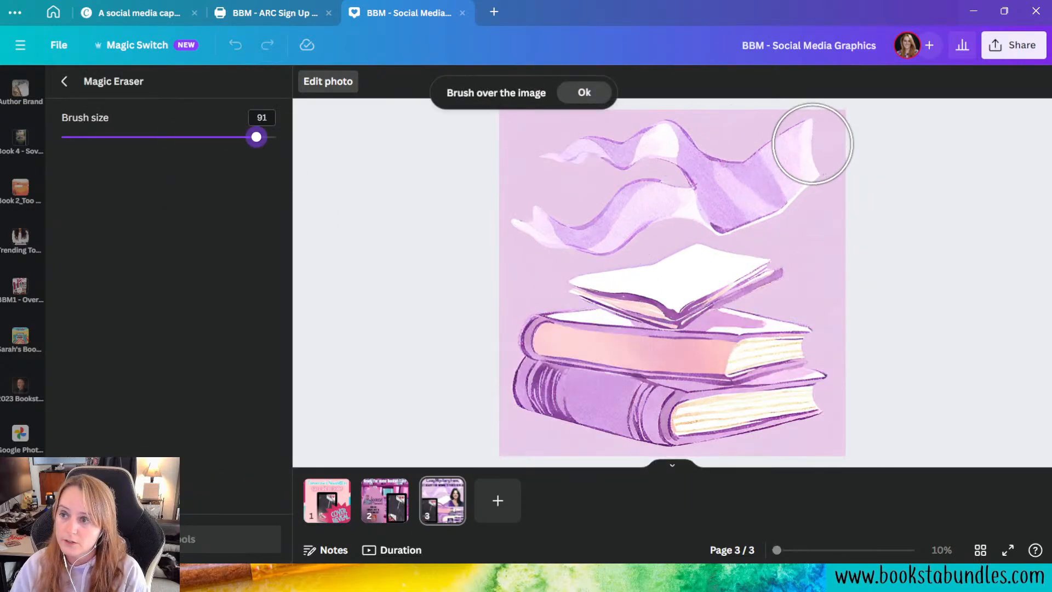
mouse_move(817, 137)
mouse_down()
mouse_move(779, 179)
mouse_move(720, 198)
mouse_move(681, 155)
mouse_move(593, 158)
mouse_move(562, 176)
mouse_move(539, 216)
mouse_move(565, 222)
mouse_move(657, 198)
mouse_up()
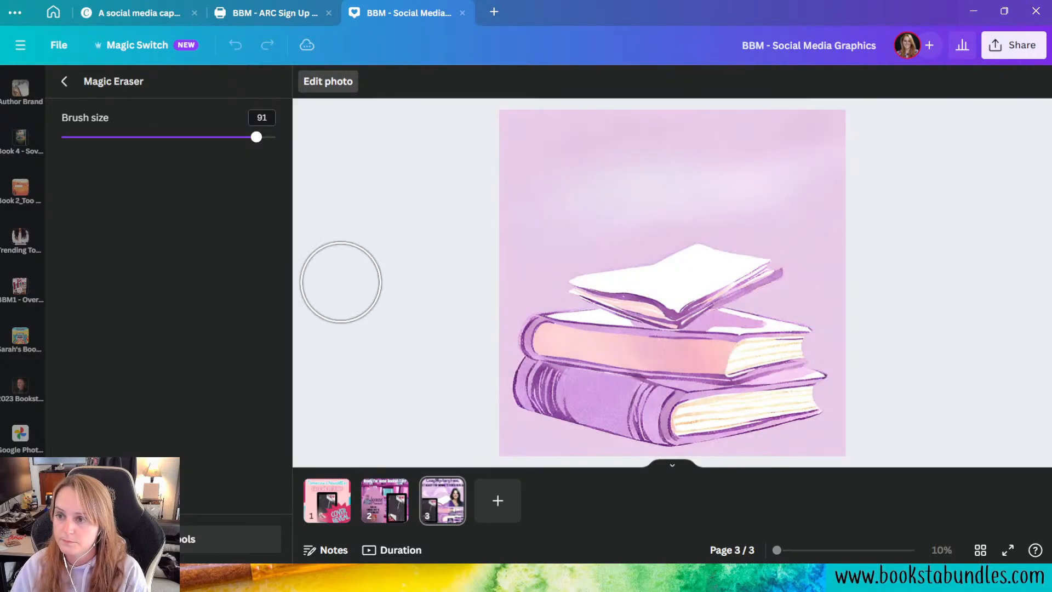
click(67, 88)
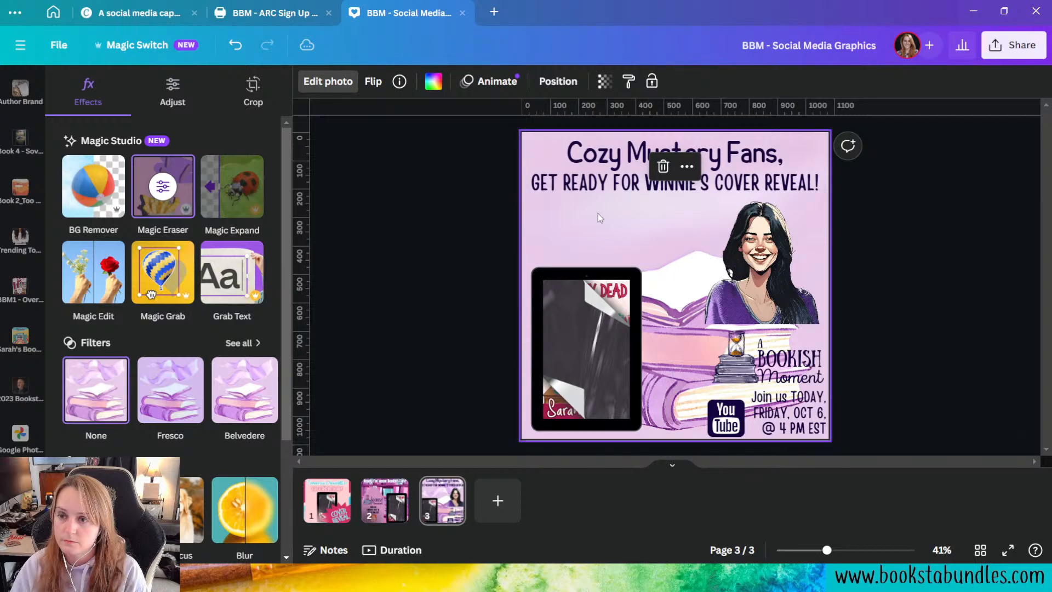
Step: Enlarge the background image beyond the page edges and reposition the book stack within the crop
double_click(591, 230)
drag(518, 132, 440, 113)
drag(633, 358, 667, 374)
click(376, 396)
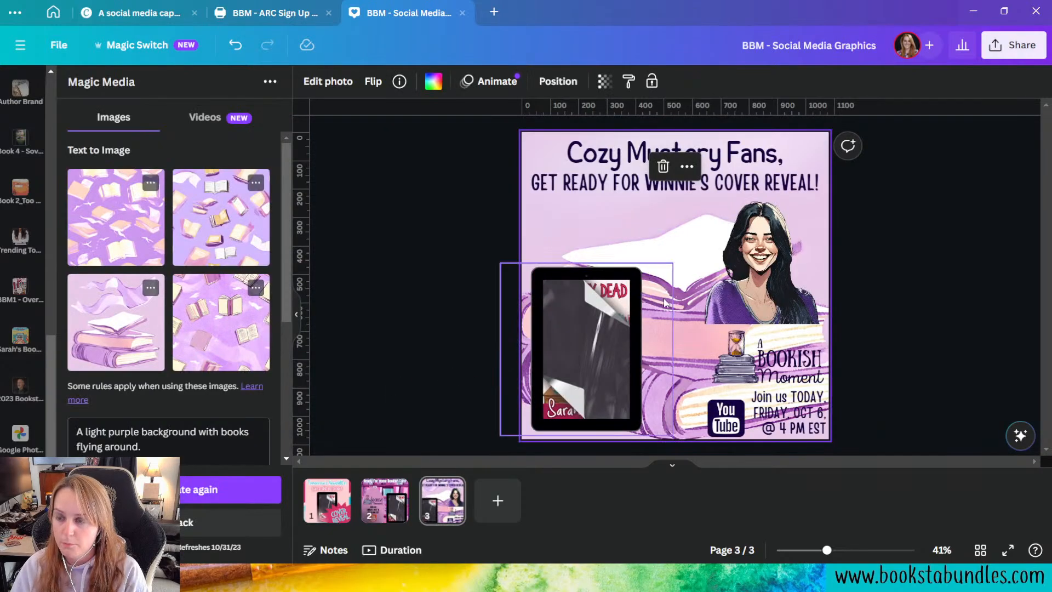
Step: Shift the background image upward and enlarge it further so the book stack fills more of the page
double_click(684, 235)
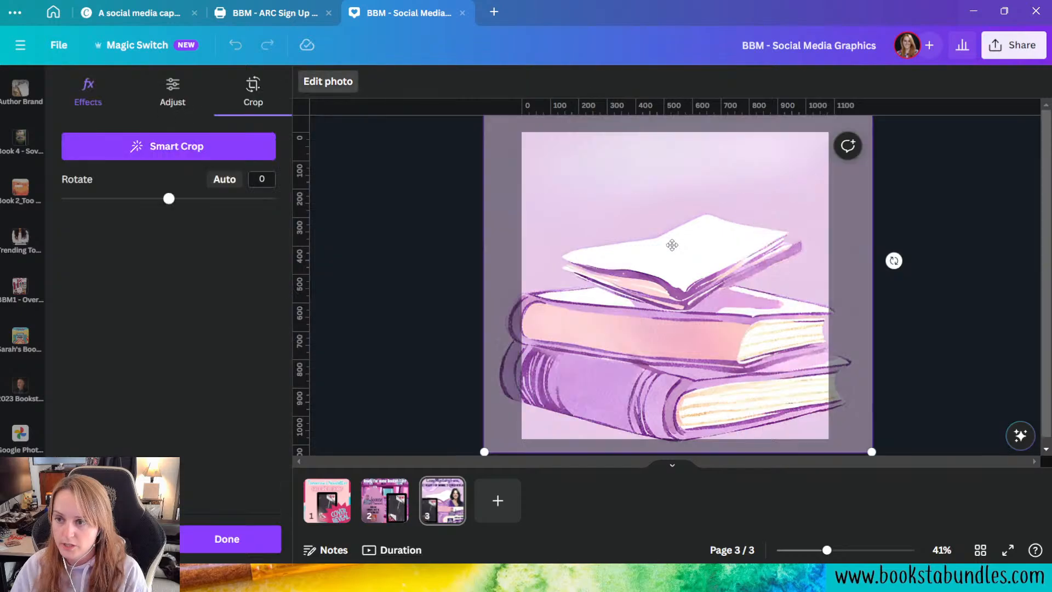
drag(672, 242, 678, 196)
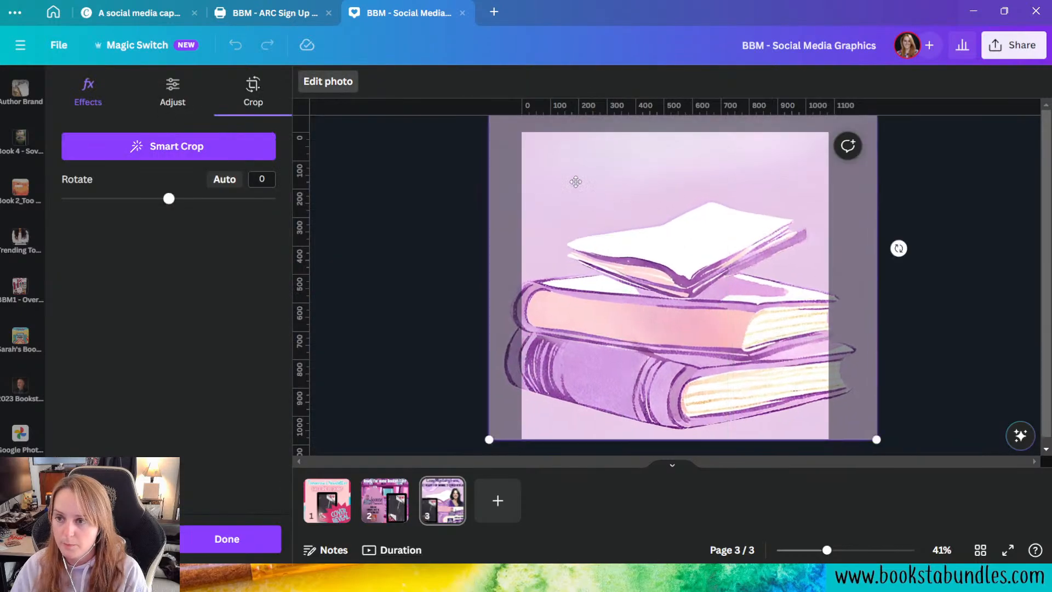
drag(486, 446, 446, 444)
drag(679, 386, 692, 344)
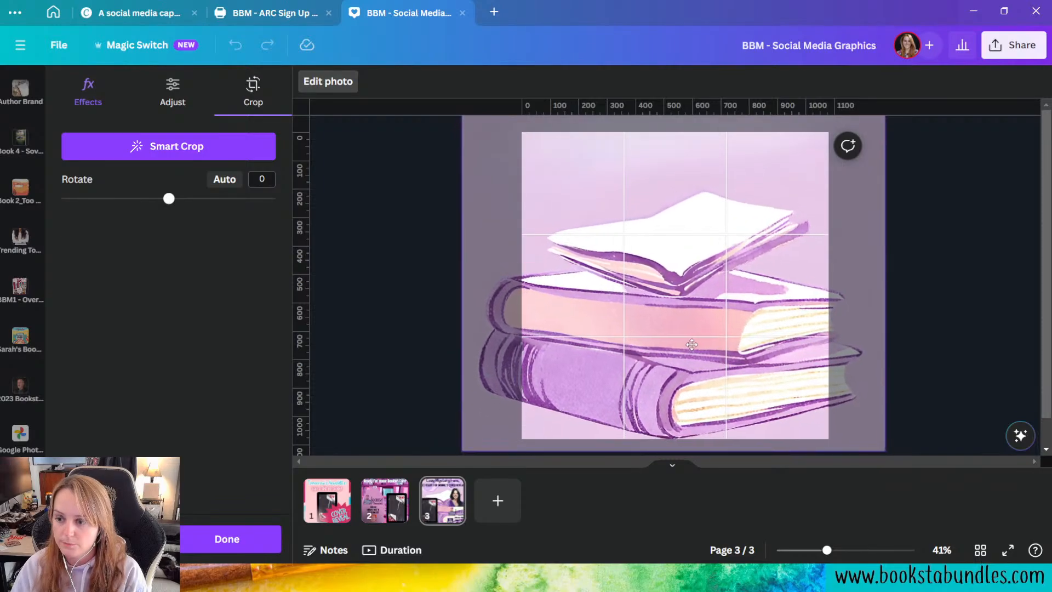
click(964, 331)
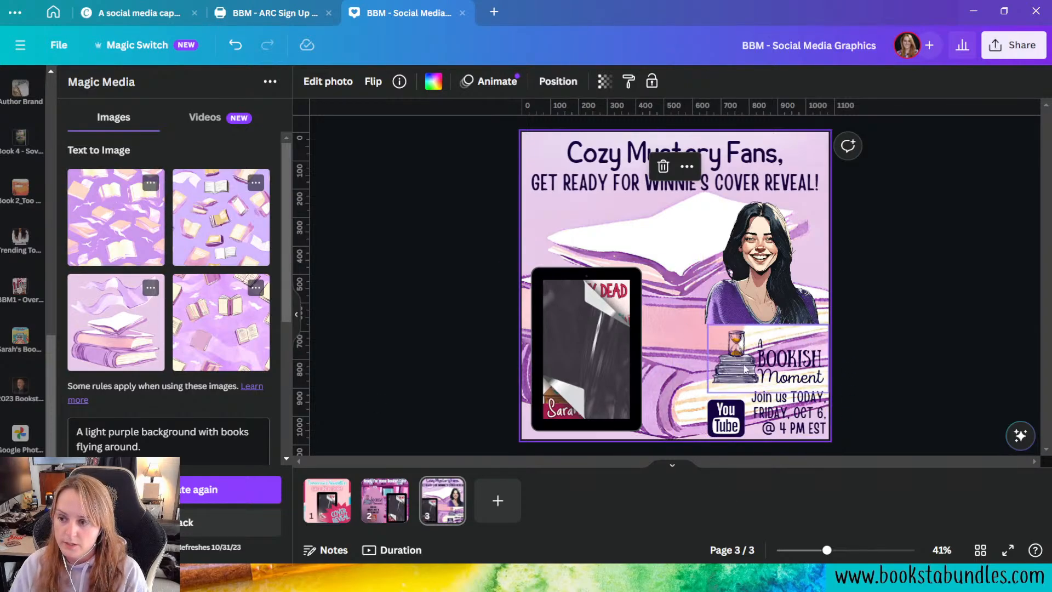
Step: Search the element graphics for "smear" and add the solid round brush-stroke circle to the page
scroll(21, 241, up, 6)
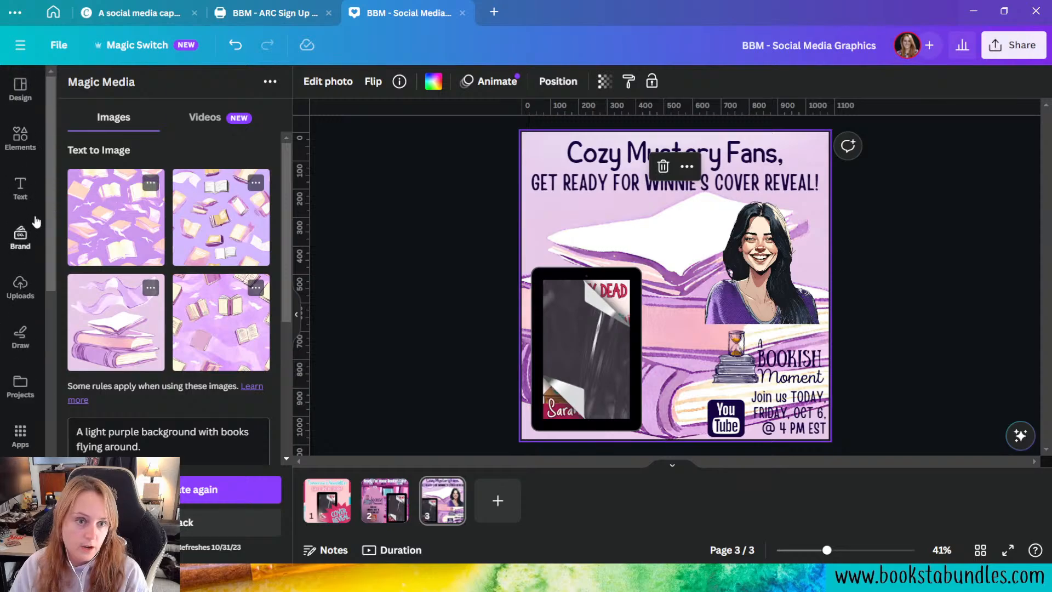
click(21, 137)
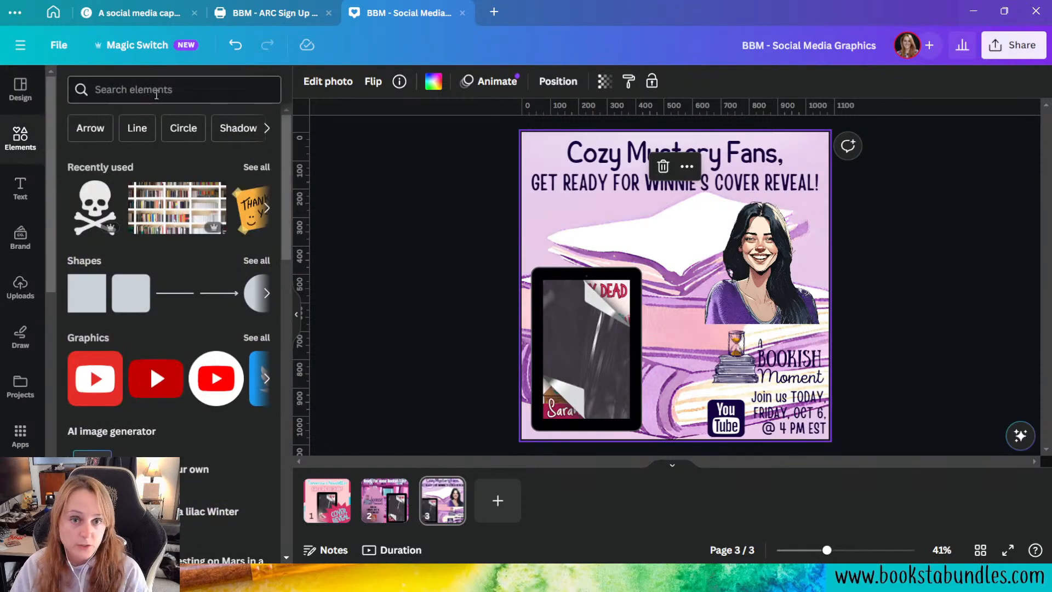
click(155, 91)
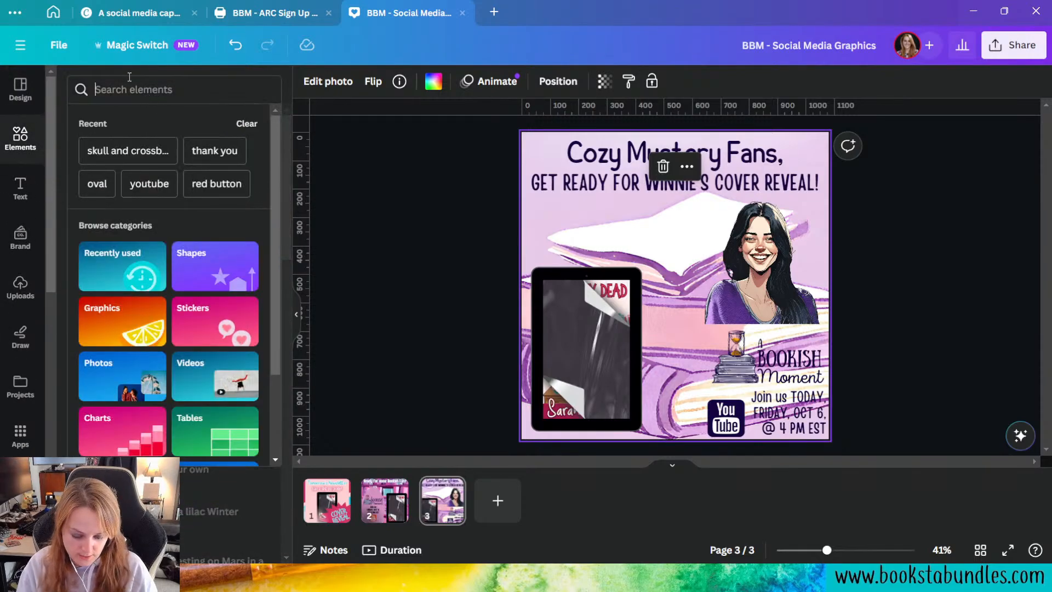
text(smear)
key(Return)
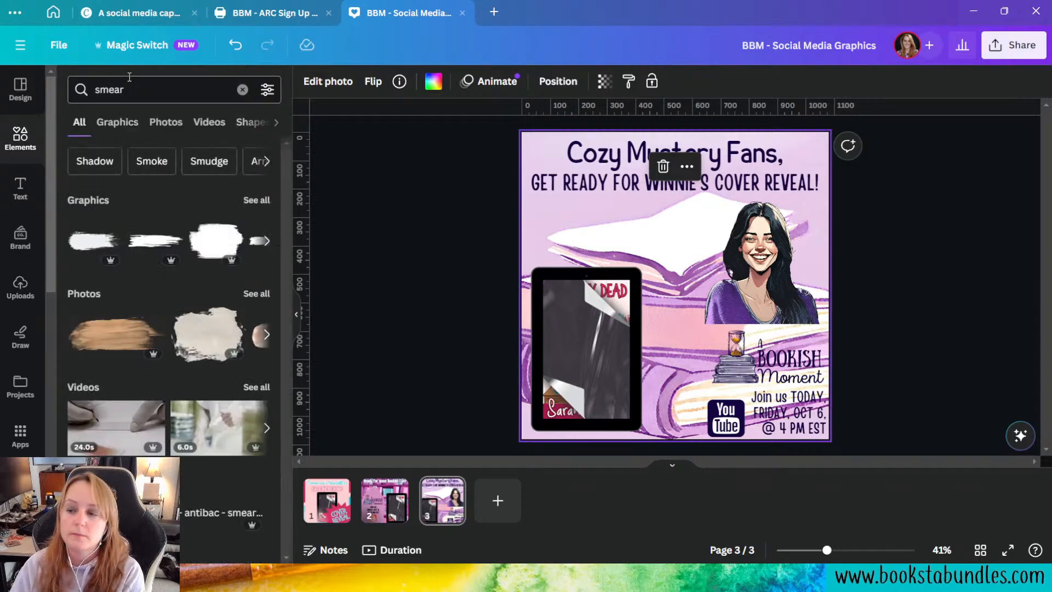
click(109, 122)
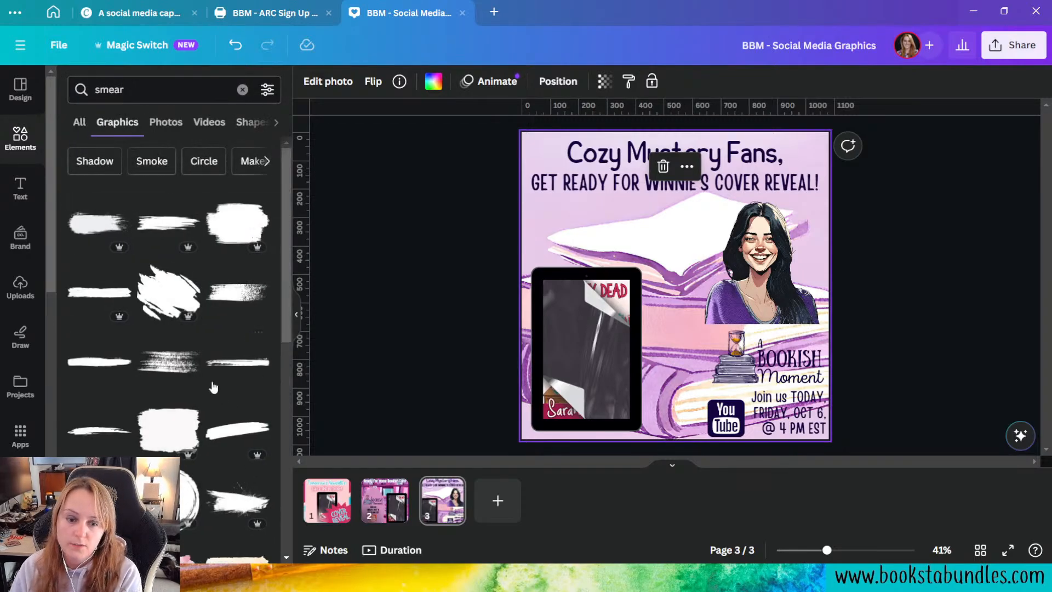
scroll(214, 387, down, 3)
click(168, 361)
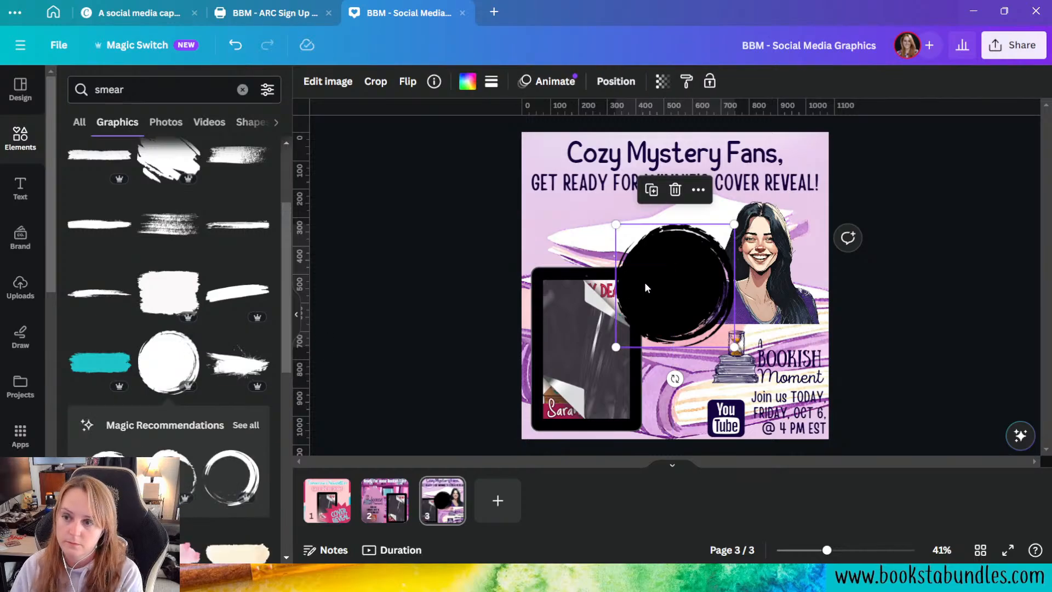
Step: Enlarge the brush circle, place it over the page's lower-right corner and colour it white
mouse_move(647, 287)
mouse_down()
mouse_move(669, 305)
mouse_move(646, 350)
mouse_up()
drag(735, 409, 800, 463)
mouse_move(699, 343)
mouse_down()
mouse_move(747, 404)
mouse_move(753, 379)
mouse_up()
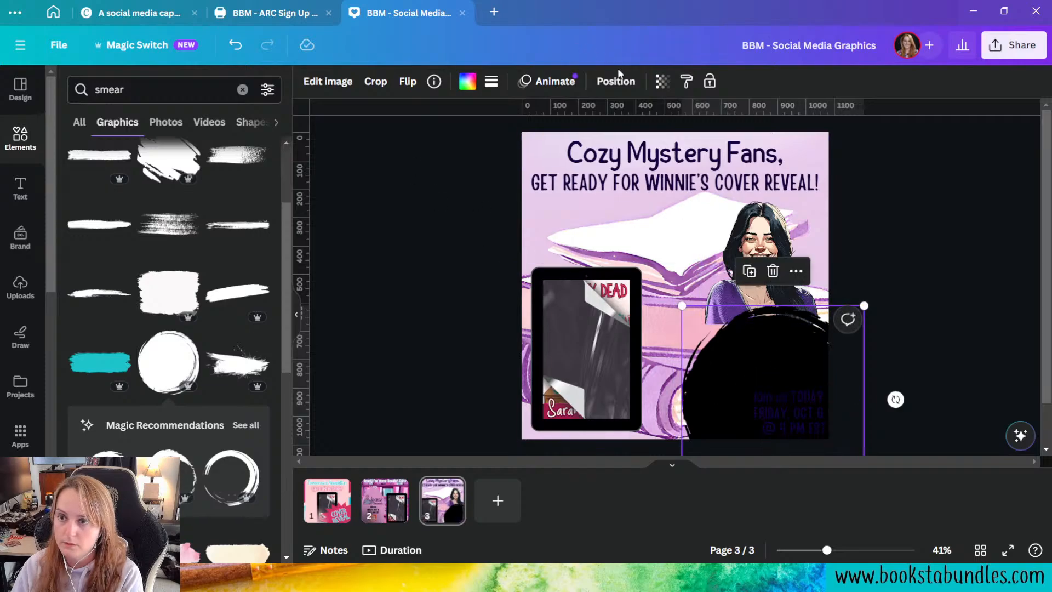
click(467, 81)
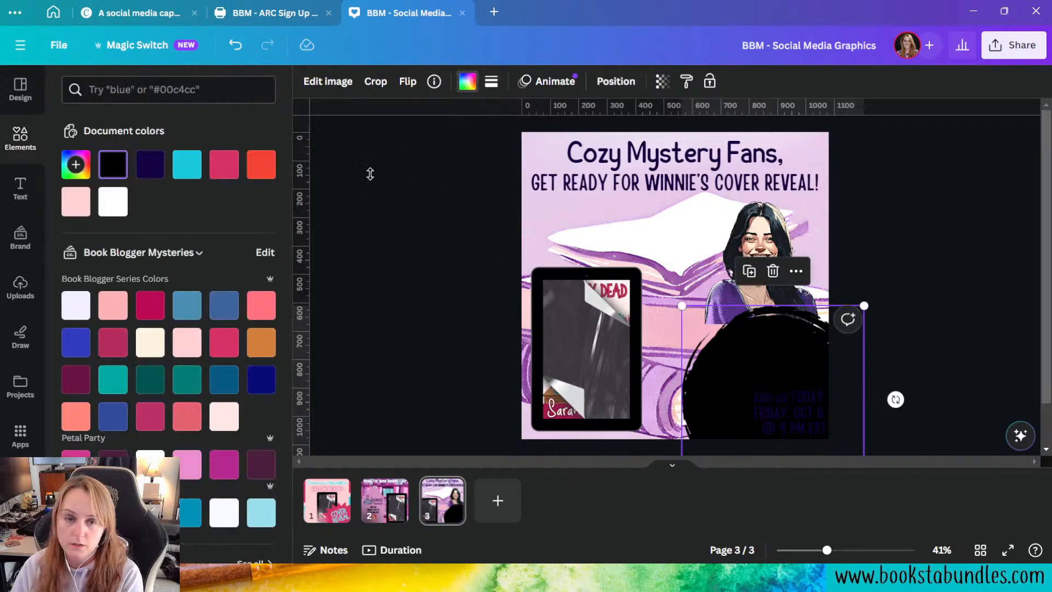
click(113, 202)
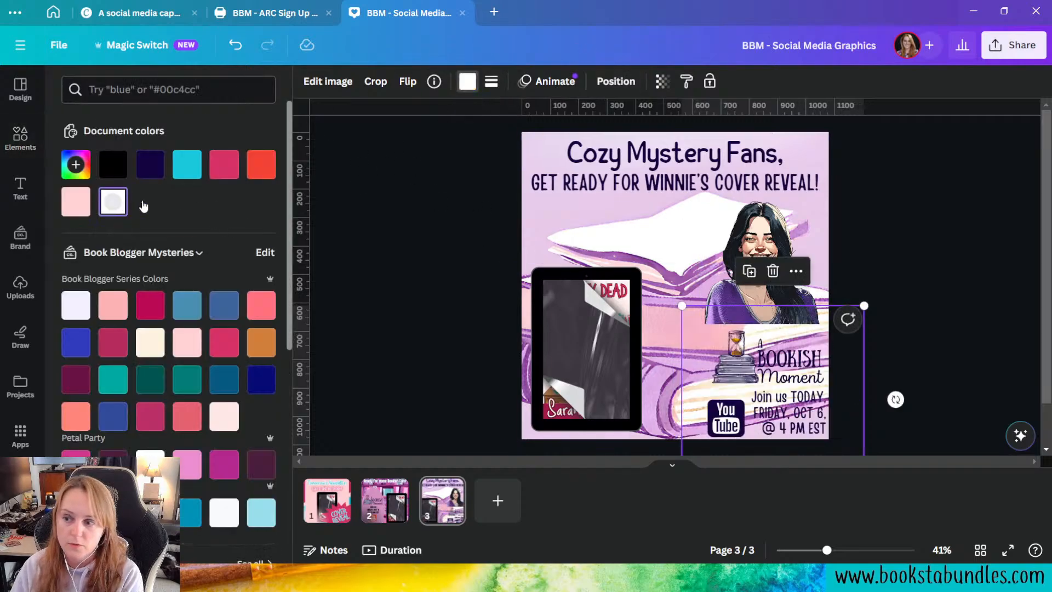
Step: Reorder the layers so the white circle sits just above the background and the woman's portrait lies beneath the circle
click(616, 81)
click(234, 89)
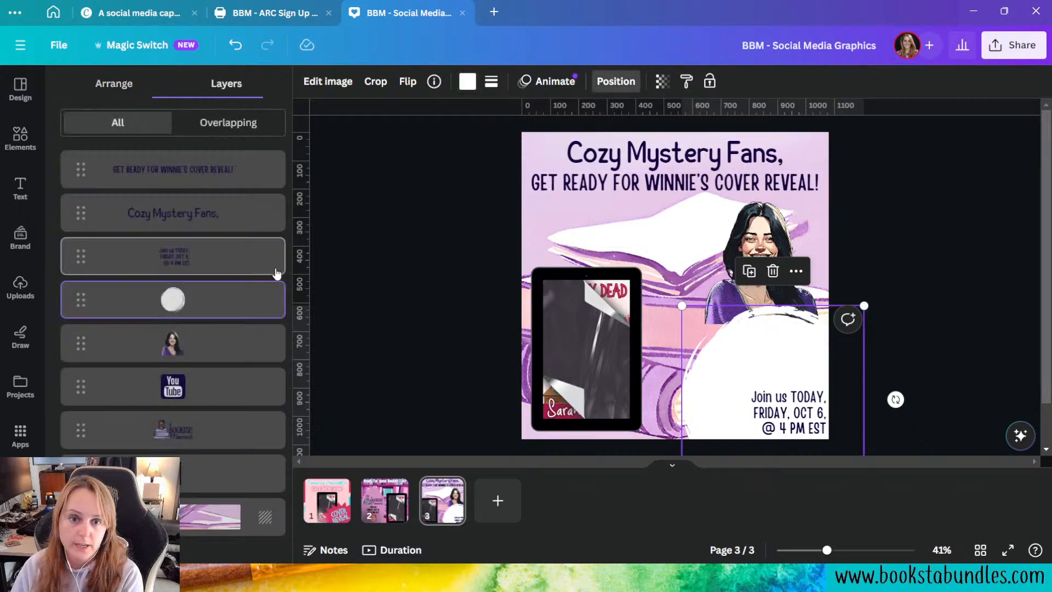
drag(223, 294, 221, 475)
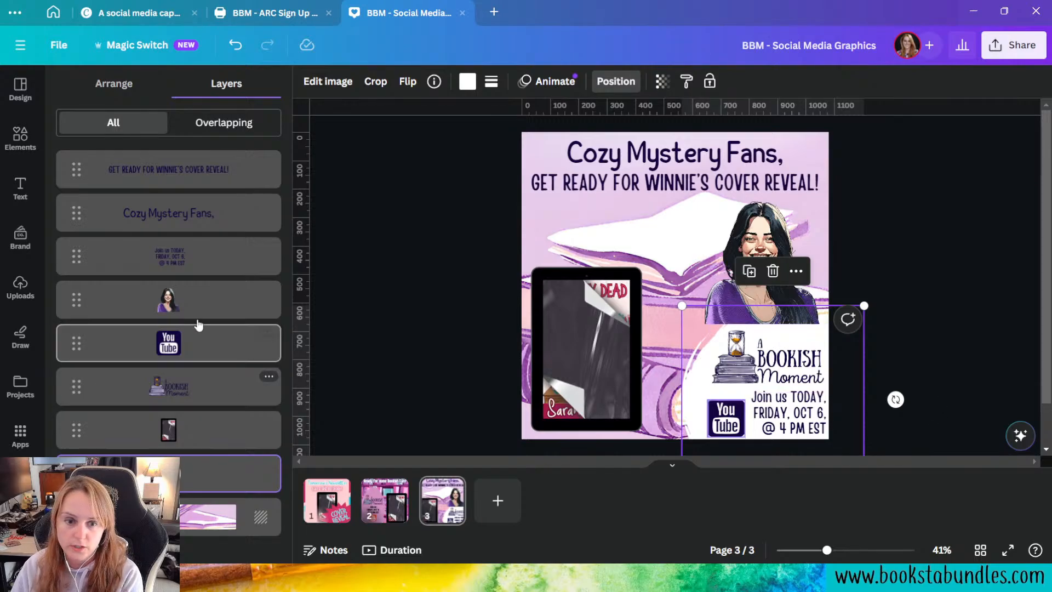
drag(209, 301, 211, 479)
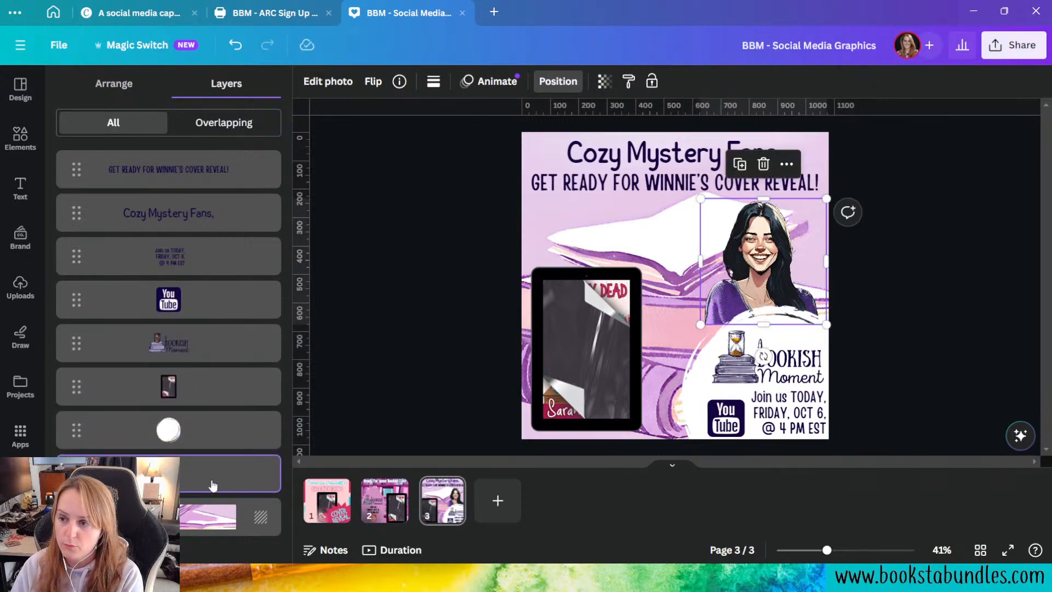
Step: Enlarge the white circle slightly and nudge it left behind the event details
click(697, 364)
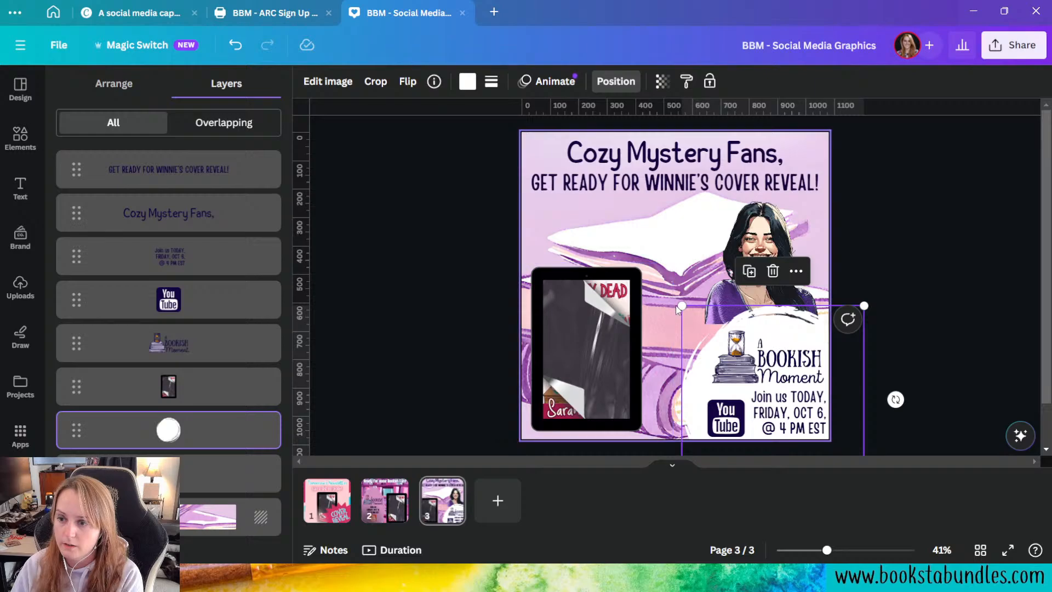
drag(676, 305, 660, 300)
drag(696, 353, 692, 354)
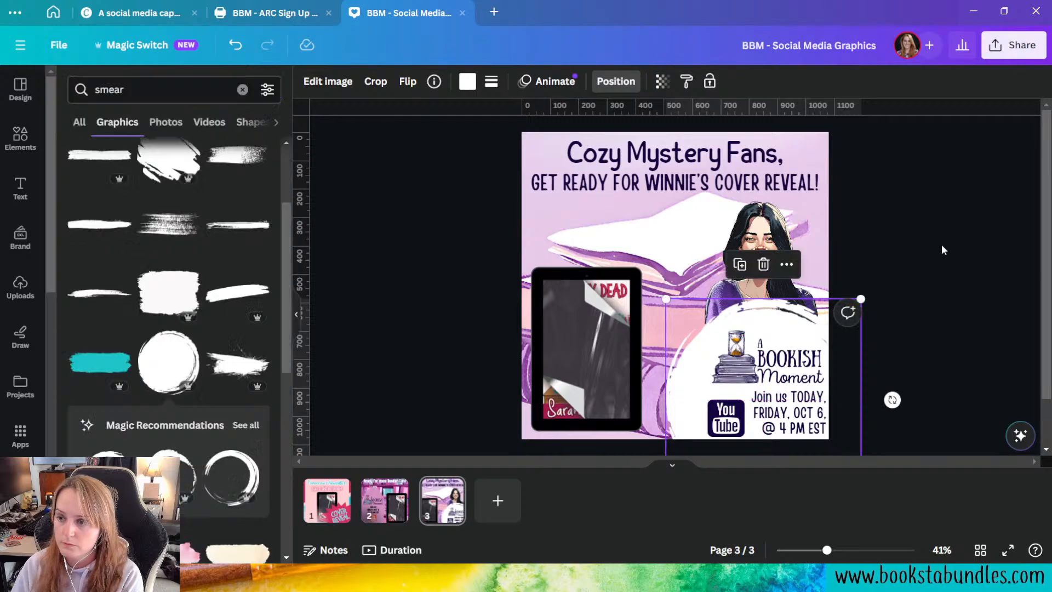
click(981, 324)
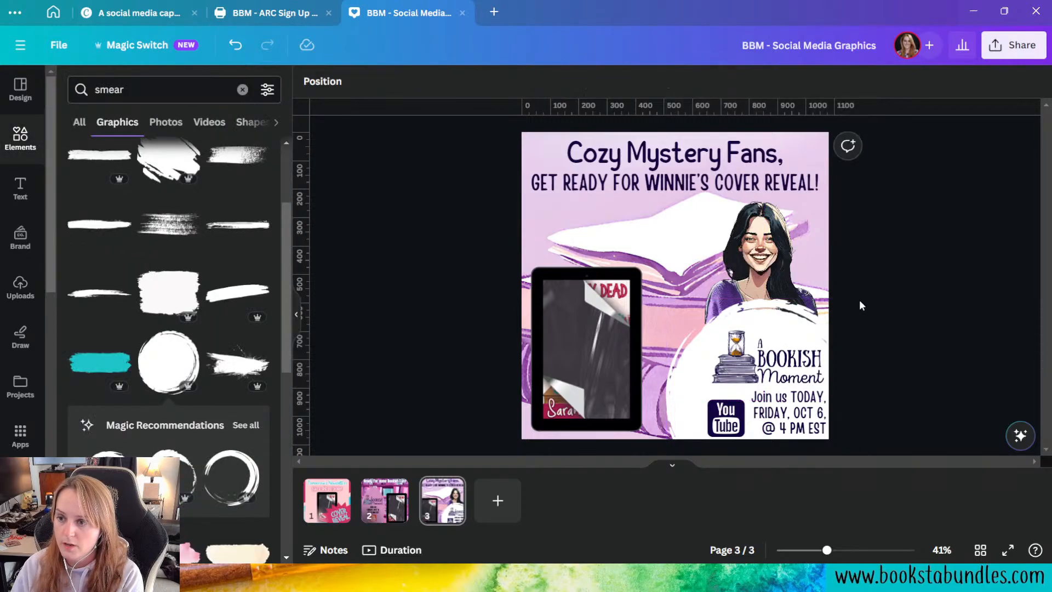
Step: Examine the white circle's border style, border weight and corner rounding options
click(774, 314)
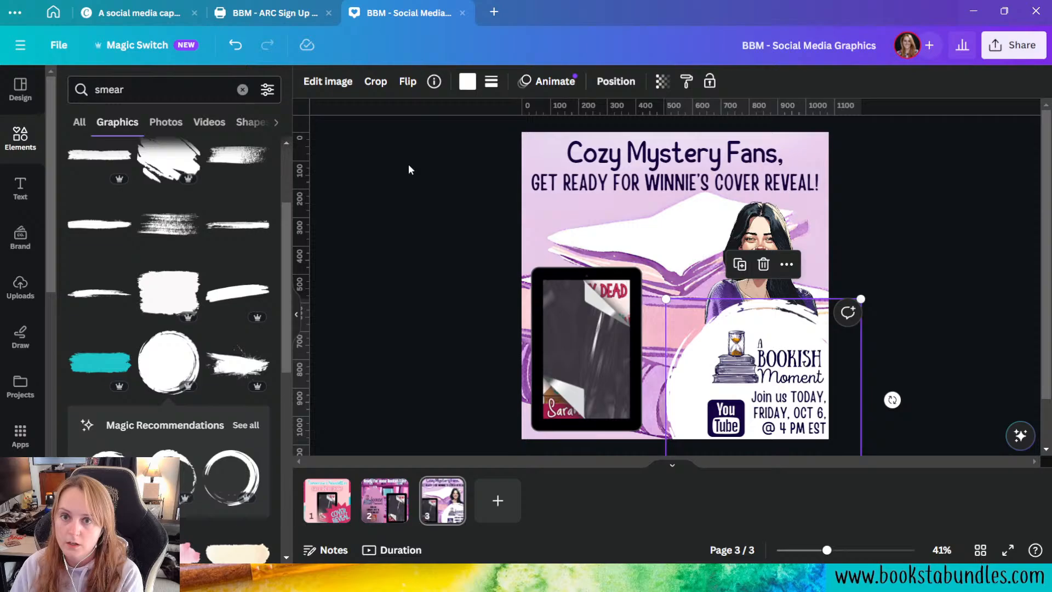
click(491, 82)
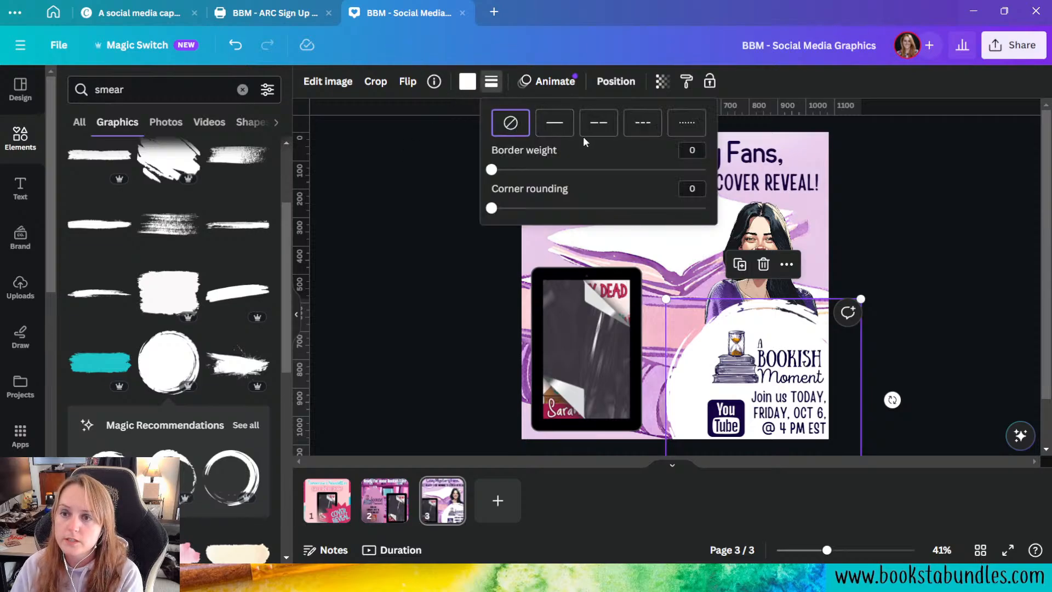
drag(491, 170, 461, 178)
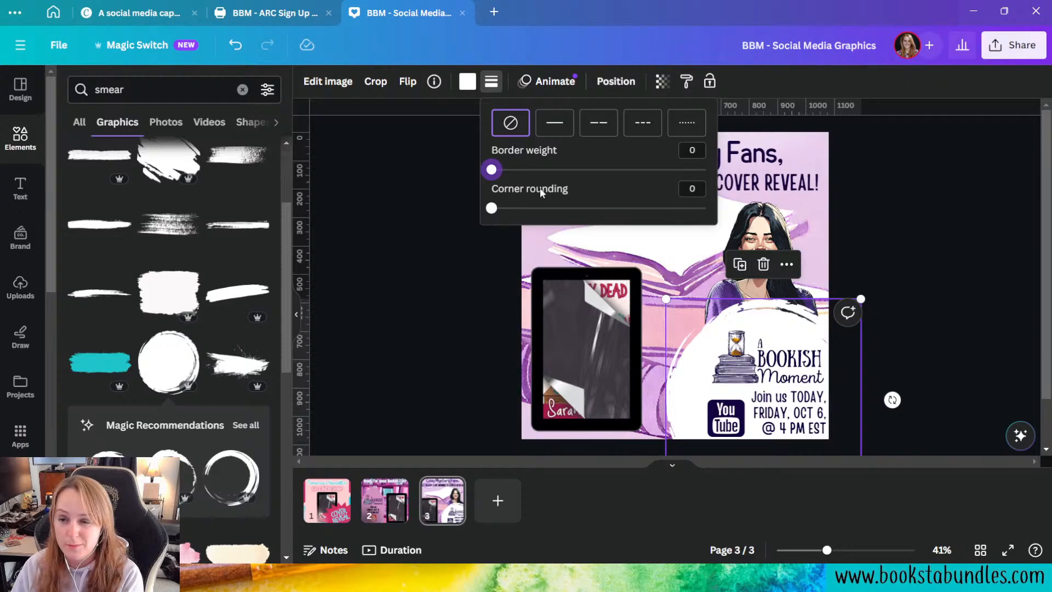
click(408, 279)
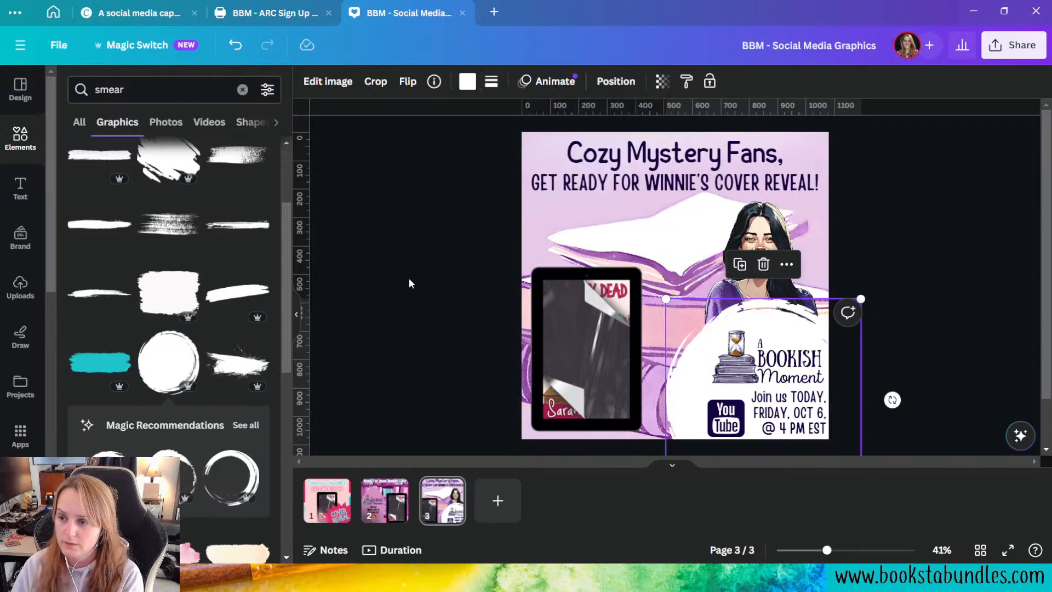
click(409, 280)
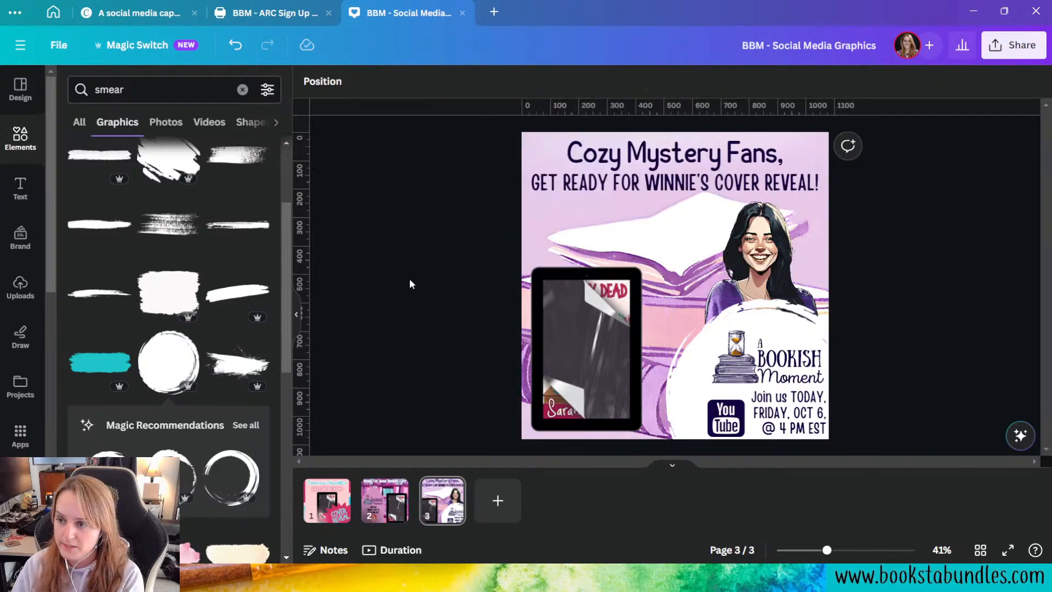
Step: Add a second brush-stroke circle over the white one, enlarge it slightly and layer it directly beneath the white circle
click(169, 363)
mouse_move(660, 263)
mouse_down()
mouse_move(617, 277)
mouse_move(745, 372)
mouse_up()
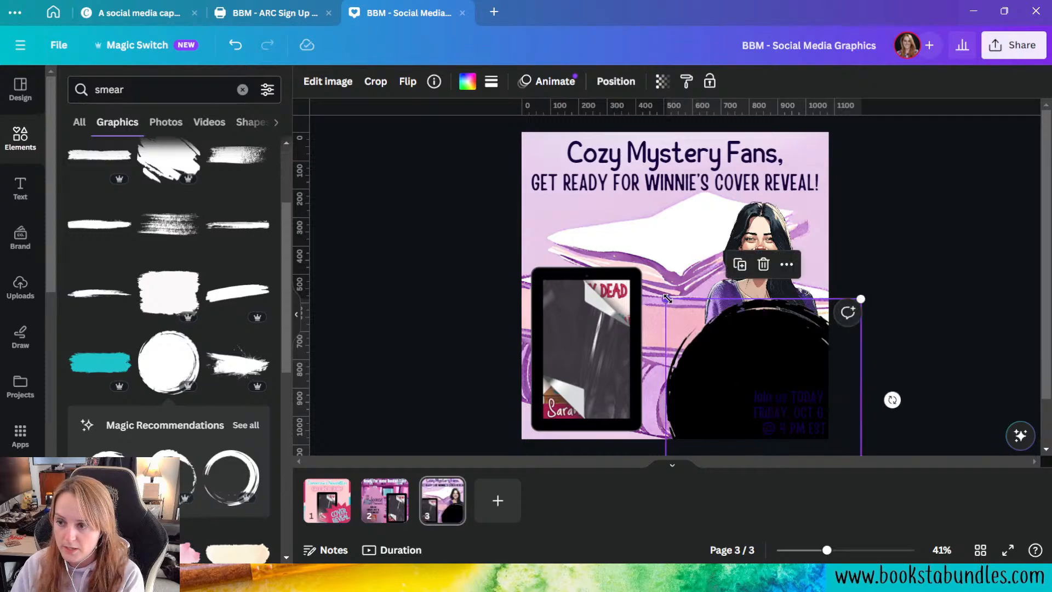
drag(667, 299, 660, 292)
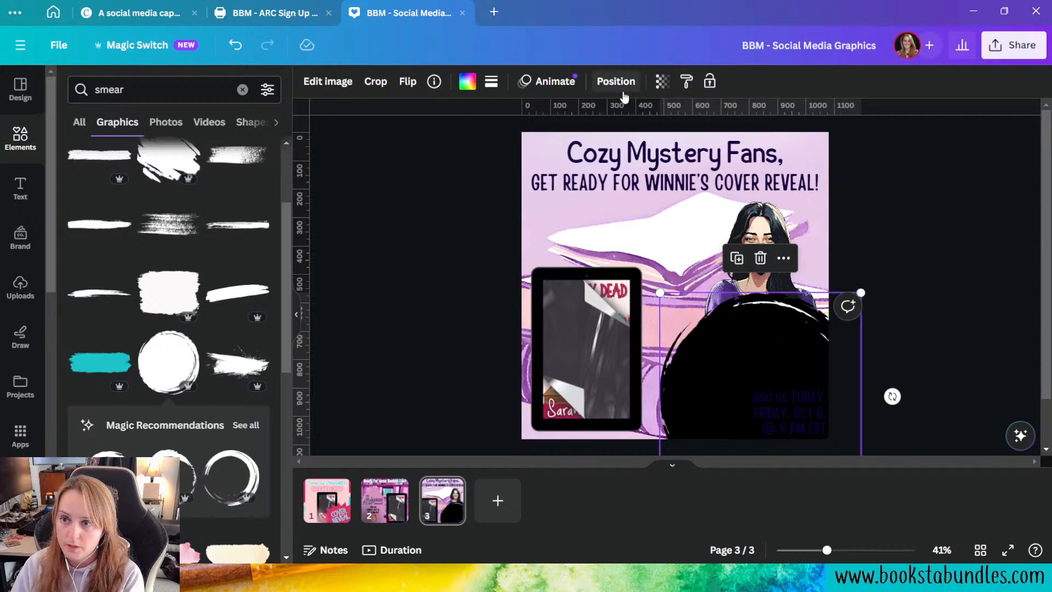
click(616, 82)
mouse_move(219, 298)
mouse_down()
mouse_move(245, 486)
mouse_move(226, 490)
mouse_up()
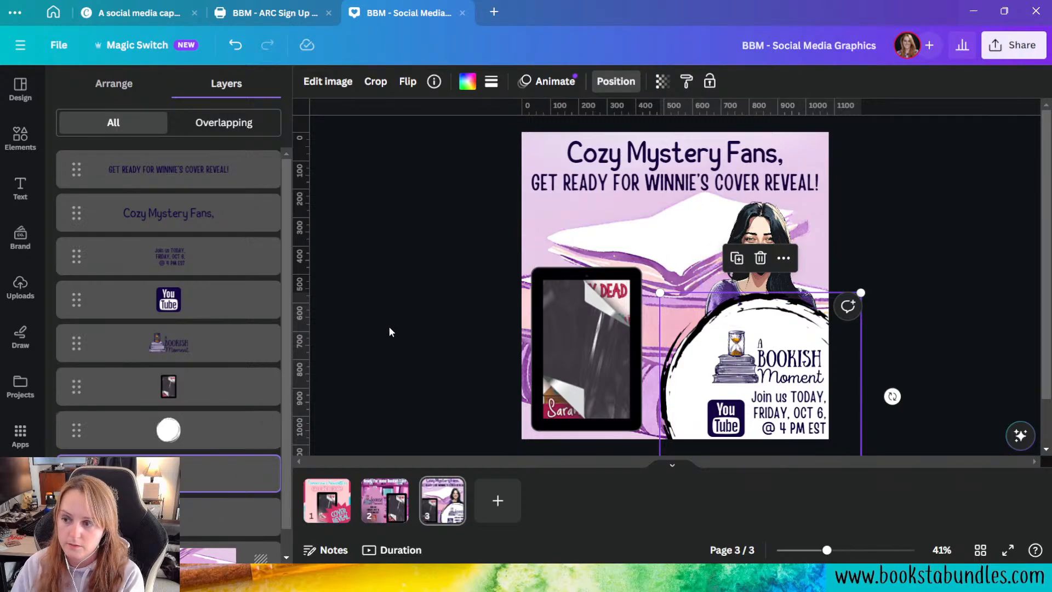
Step: Try several document and Book Blogger Series colours on the rear circle and settle on the coral pink
click(467, 82)
click(151, 172)
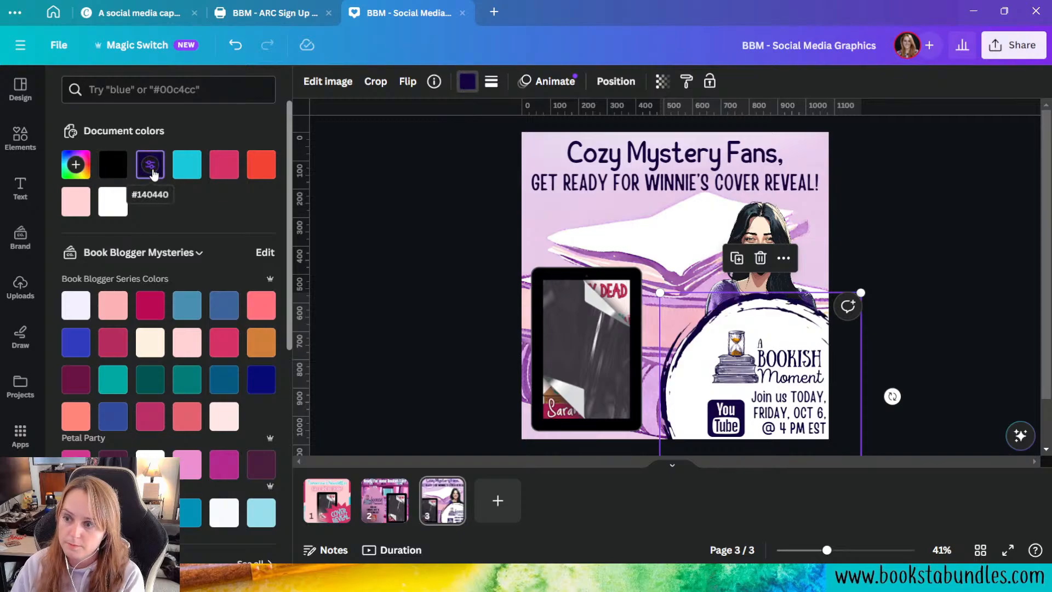
click(157, 311)
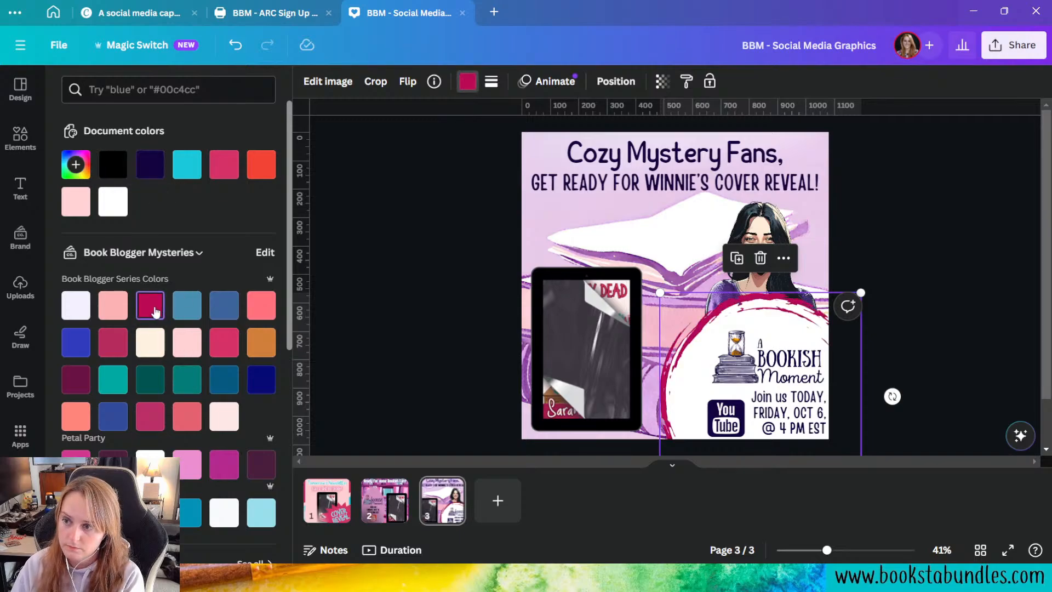
click(85, 380)
click(188, 412)
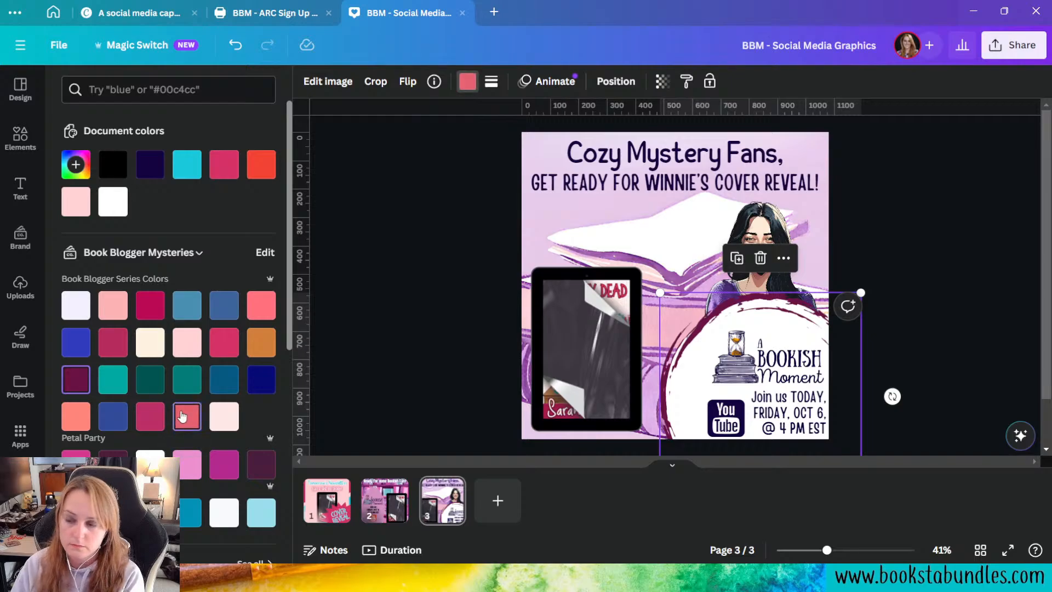
click(148, 418)
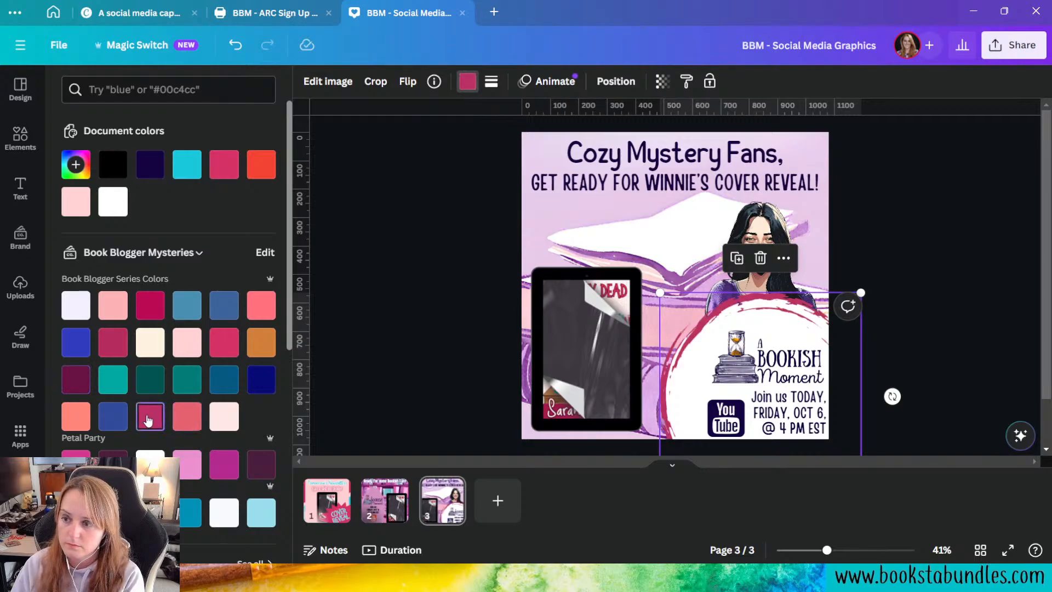
click(184, 418)
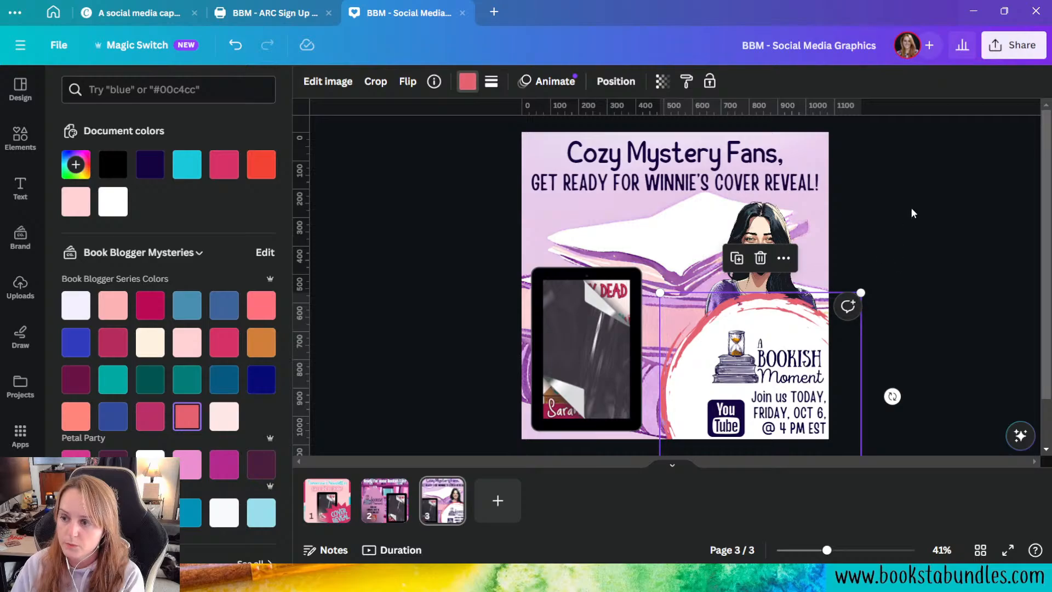
click(865, 352)
click(940, 312)
Step: Select the white and coral circles together and shift them slightly down and to the right behind the event details
click(806, 335)
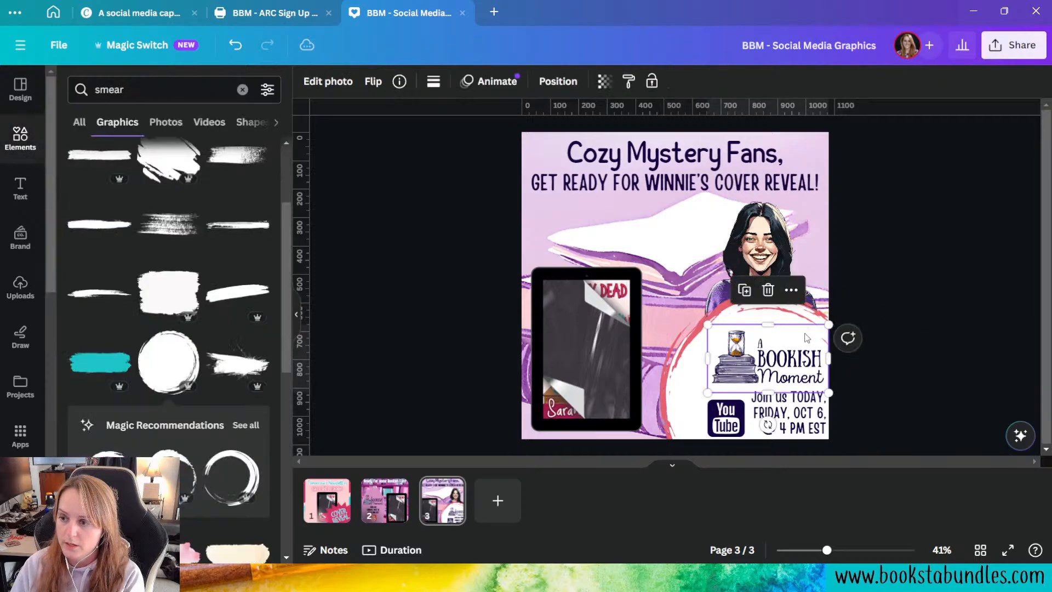
click(785, 317)
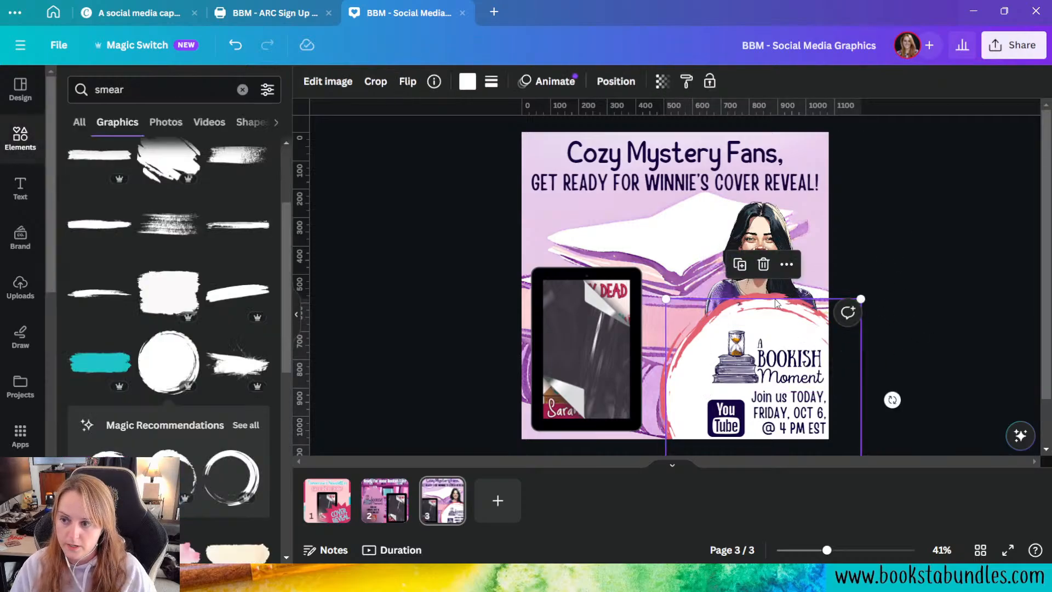
shift+click(779, 297)
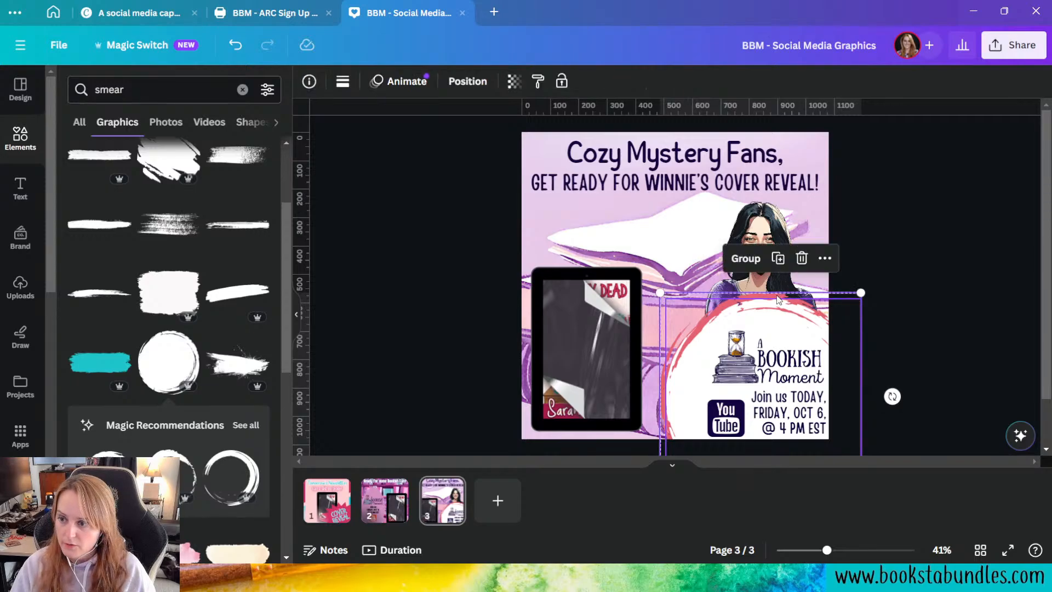
mouse_move(782, 315)
mouse_down()
mouse_move(788, 332)
mouse_move(783, 319)
mouse_up()
click(971, 228)
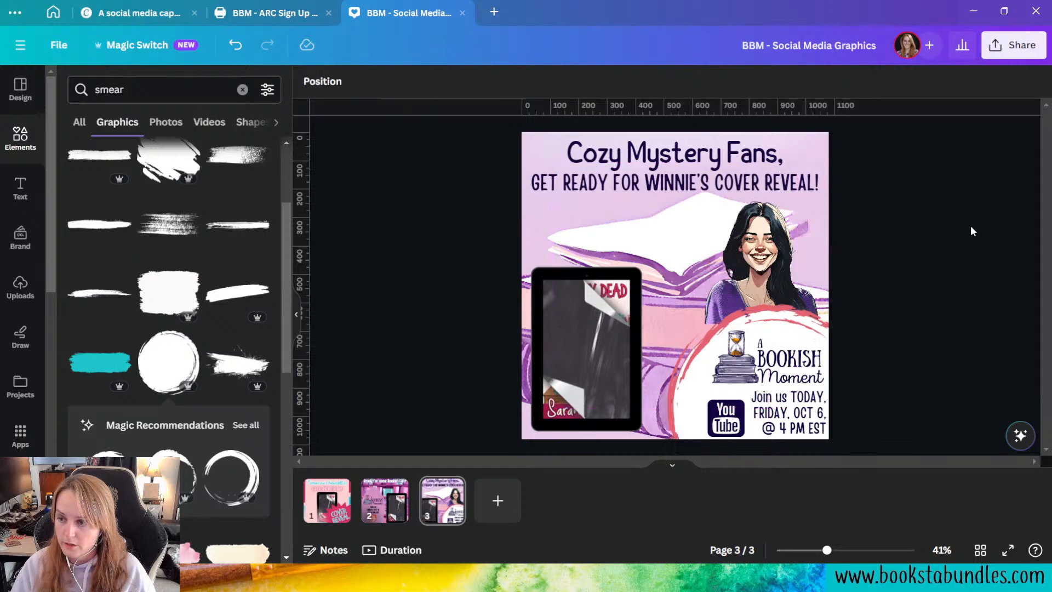
Step: Enlarge the woman's portrait, move it up and right, and extend its lower edge slightly behind the circle
click(793, 265)
drag(699, 334, 665, 346)
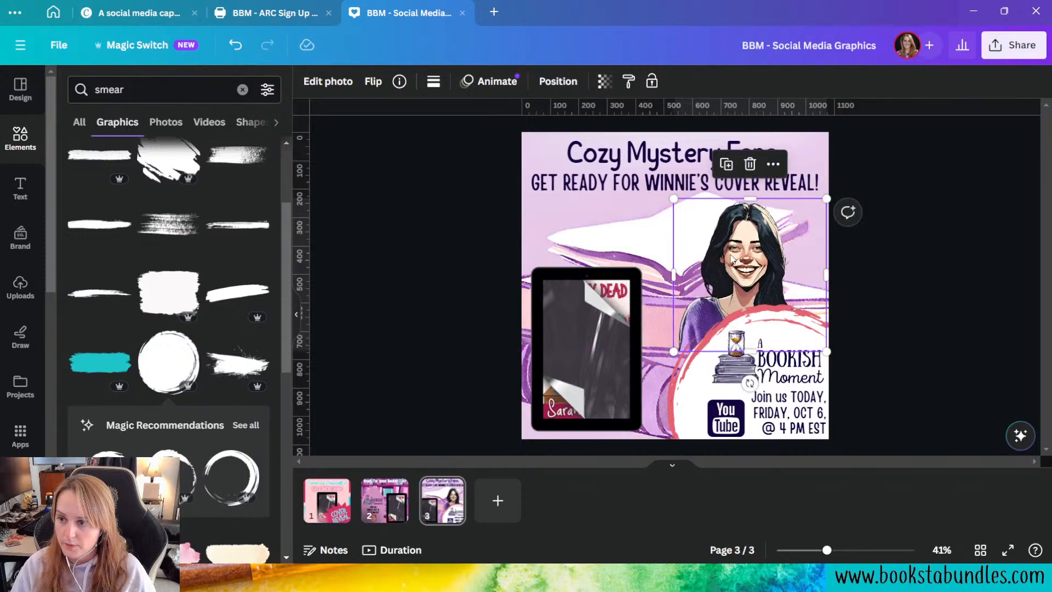
drag(734, 259, 744, 246)
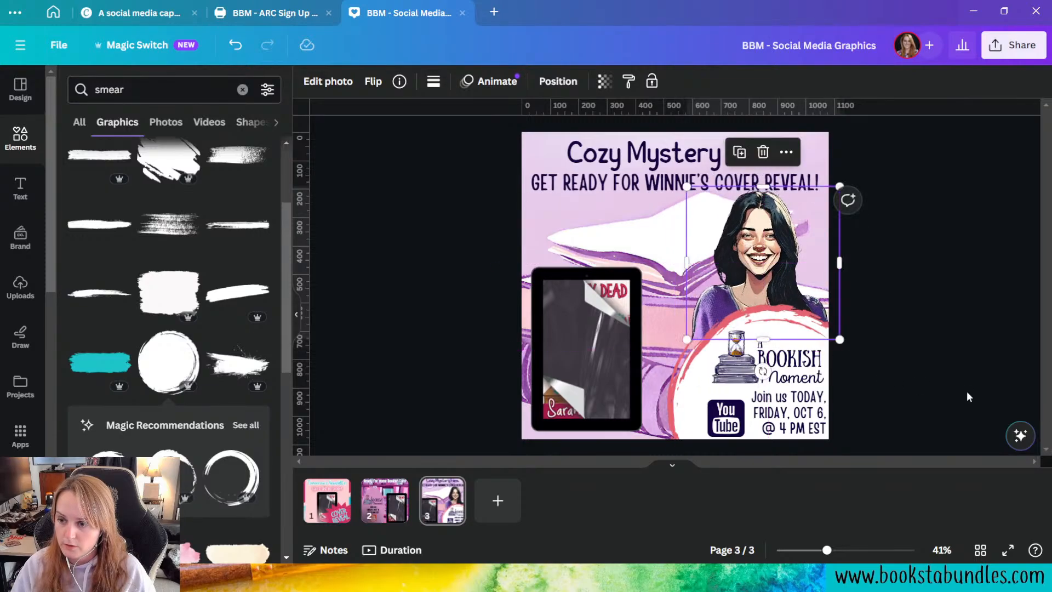
drag(763, 339, 760, 341)
click(947, 368)
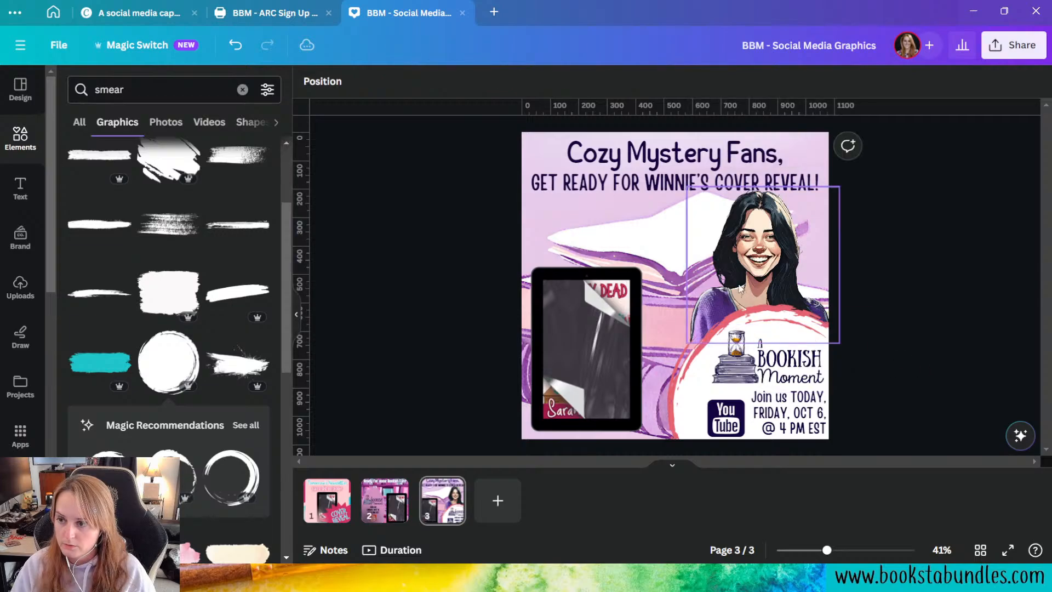
Step: Try flipping the portrait horizontally and shifting it left, and undo both changes
click(732, 252)
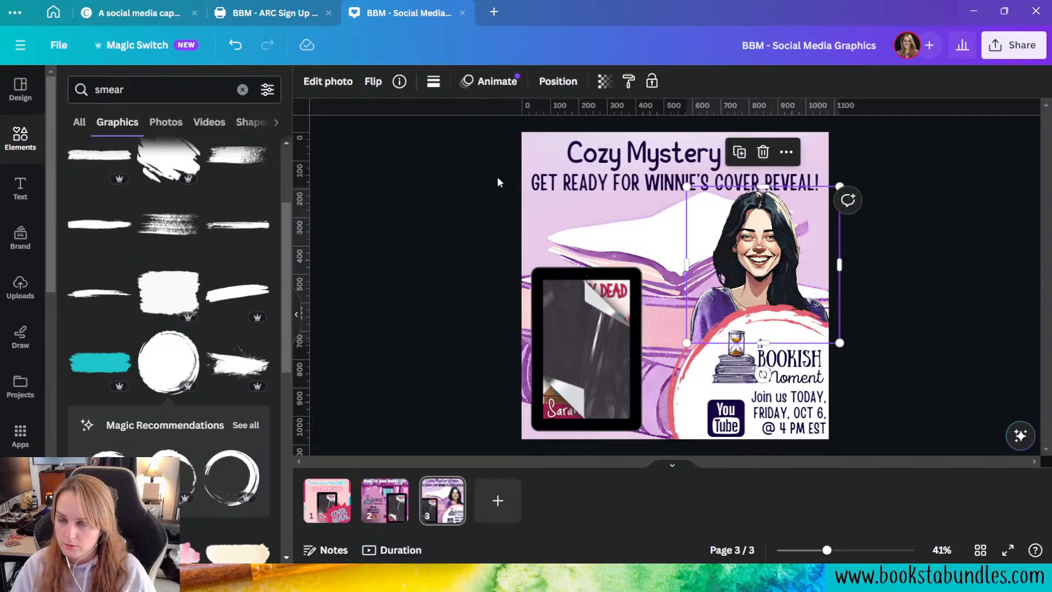
click(373, 81)
click(393, 121)
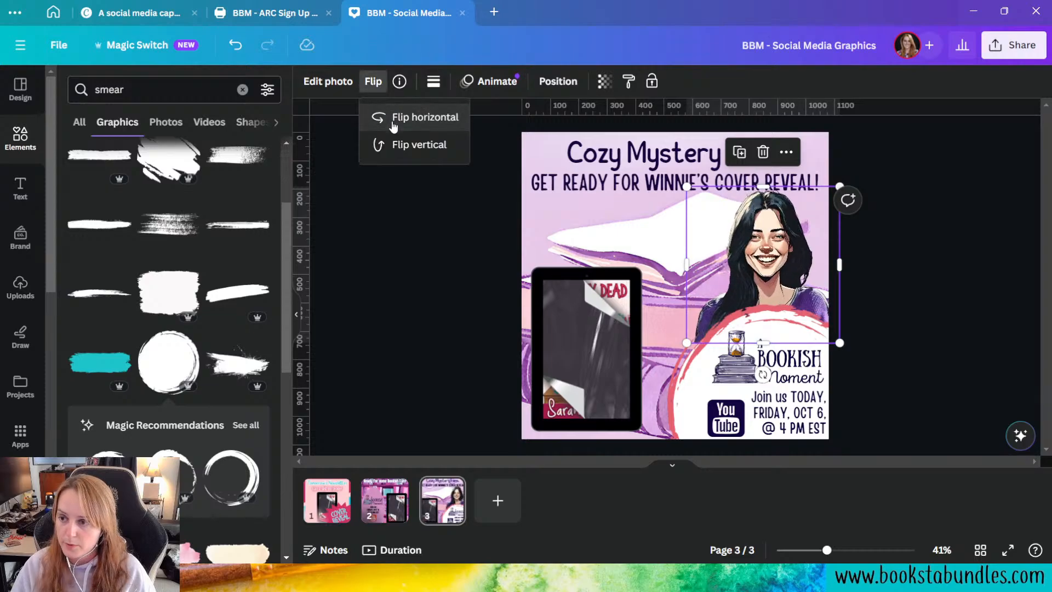
click(936, 349)
mouse_move(764, 266)
mouse_down()
mouse_move(757, 280)
mouse_move(752, 257)
mouse_up()
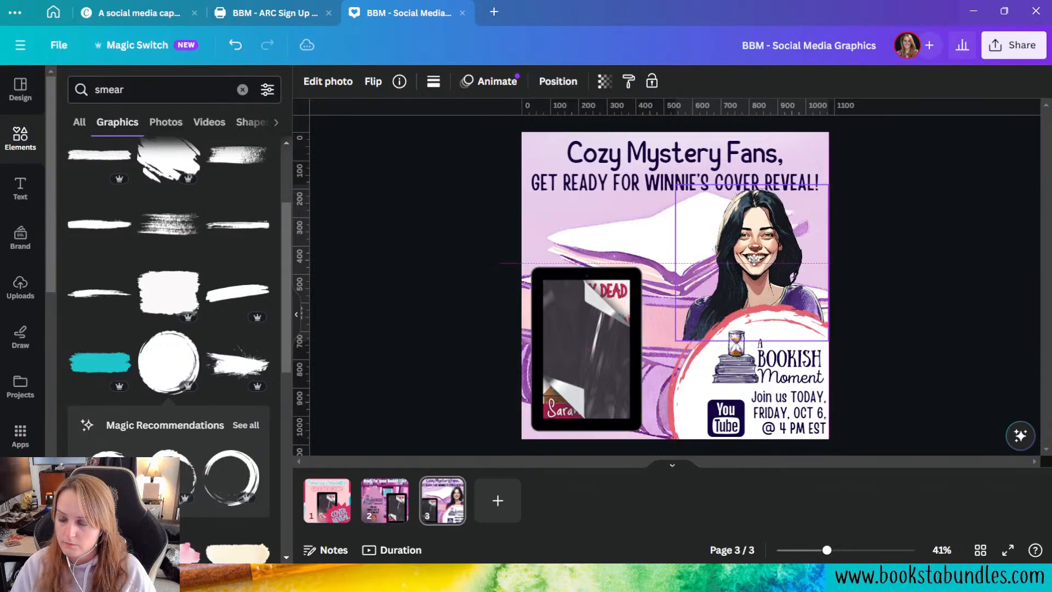
click(234, 46)
click(234, 54)
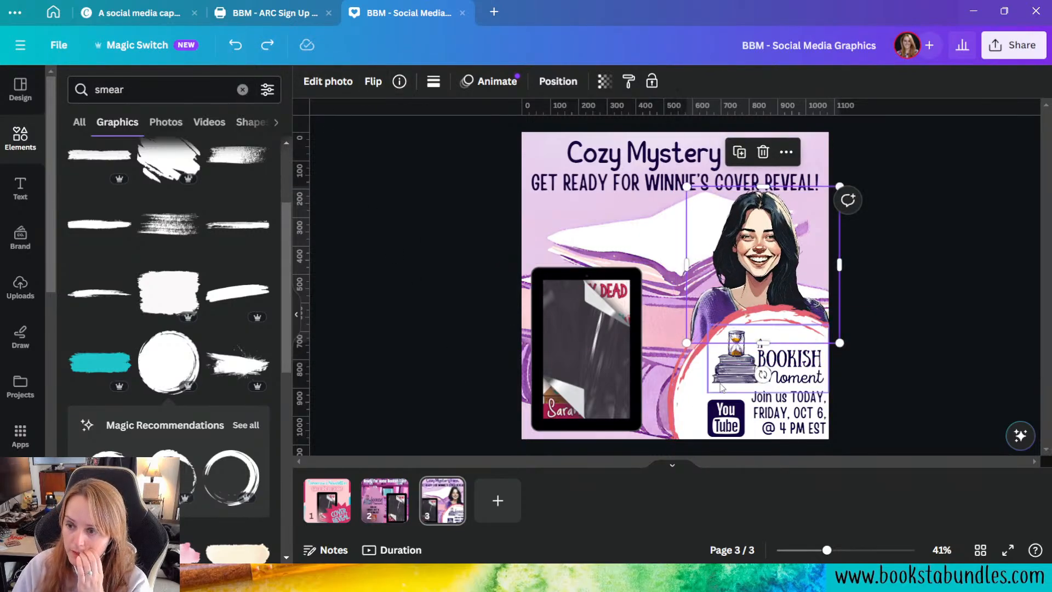
click(988, 298)
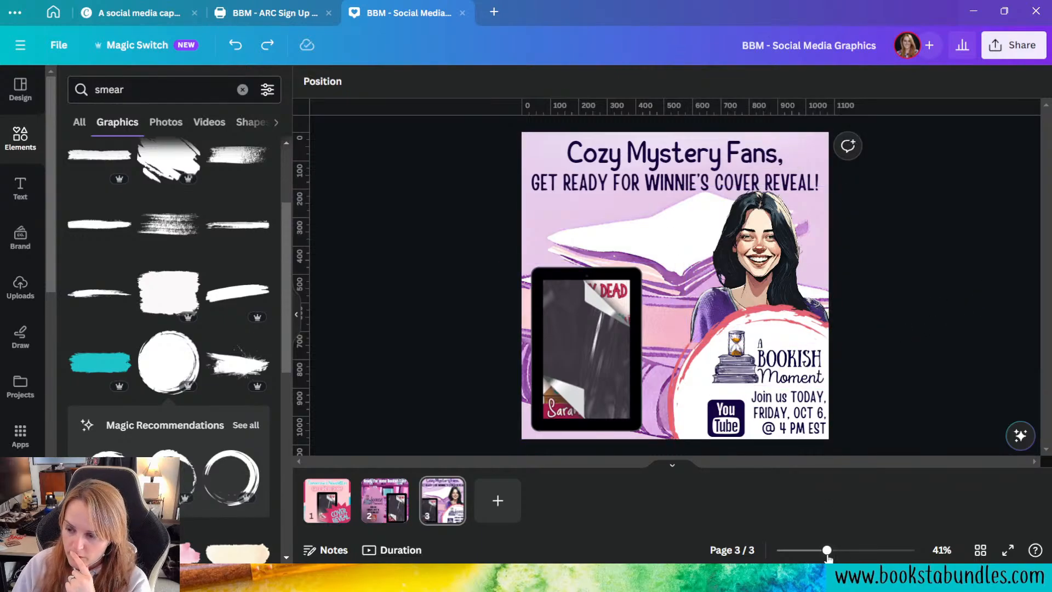
Step: Try the jagged scribbled smear graphic beside the portrait and delete it
drag(828, 554, 857, 555)
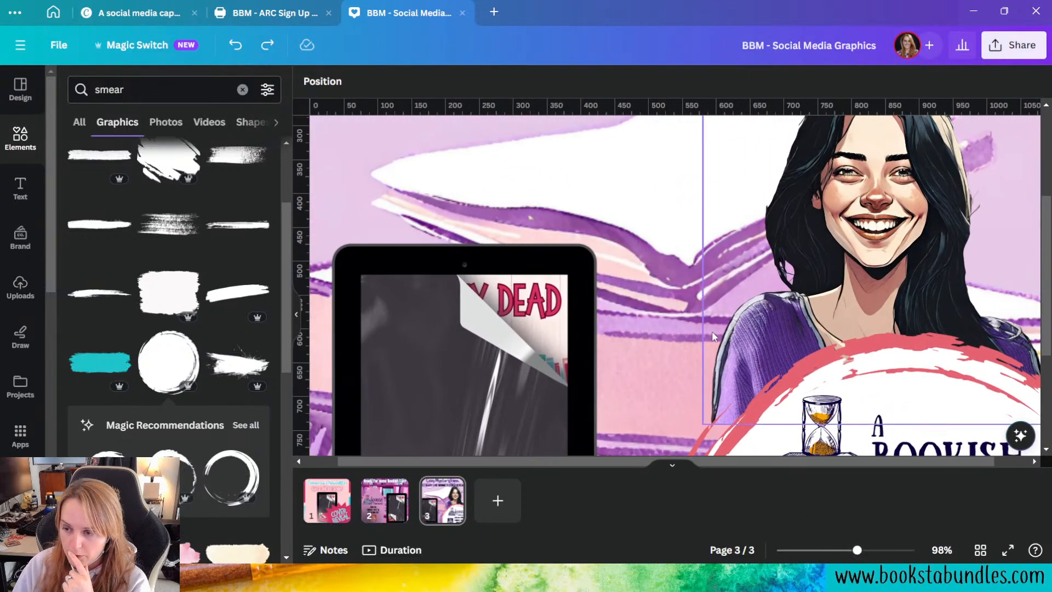
scroll(714, 336, down, 4)
scroll(723, 351, up, 3)
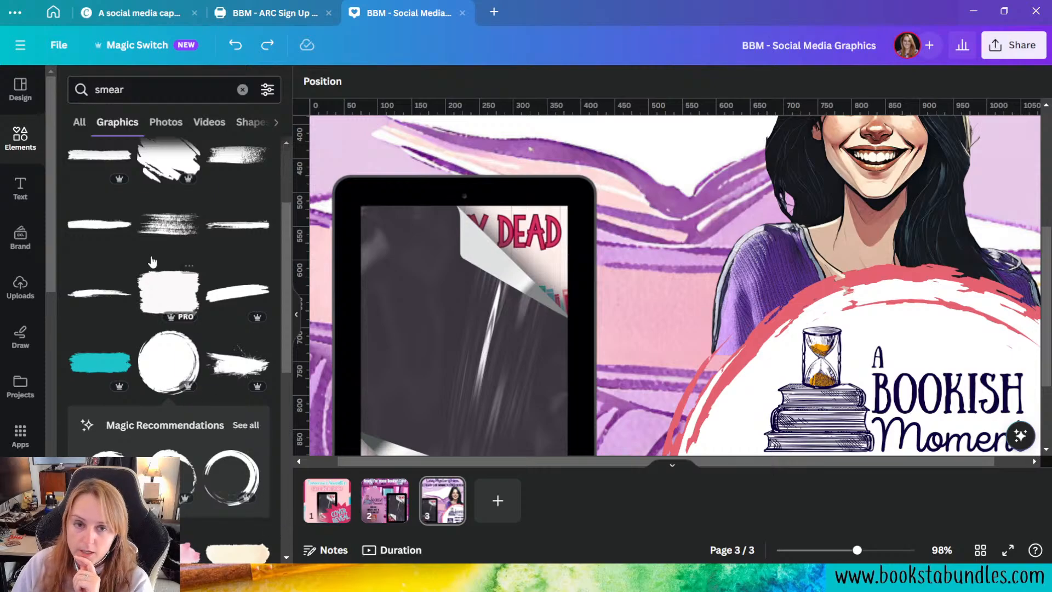
scroll(165, 263, up, 3)
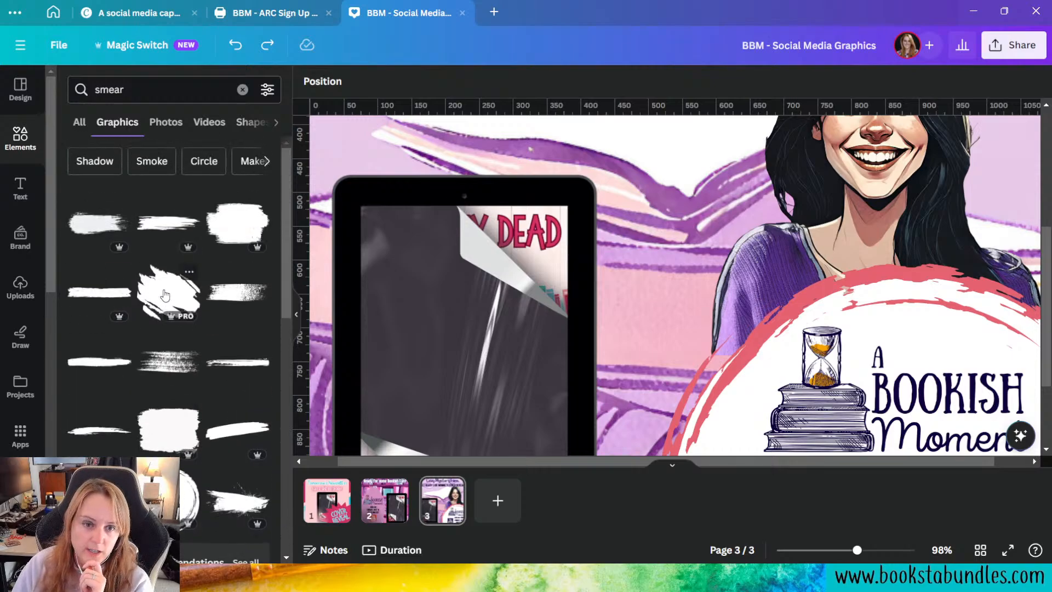
click(165, 296)
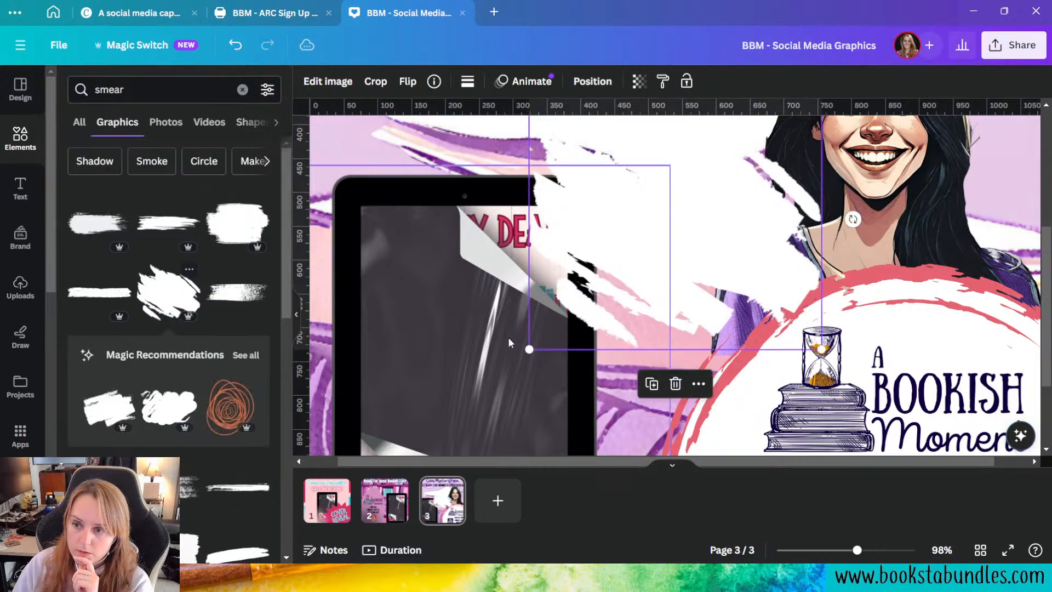
mouse_move(548, 231)
mouse_down()
mouse_move(740, 350)
mouse_move(656, 262)
mouse_up()
key(Delete)
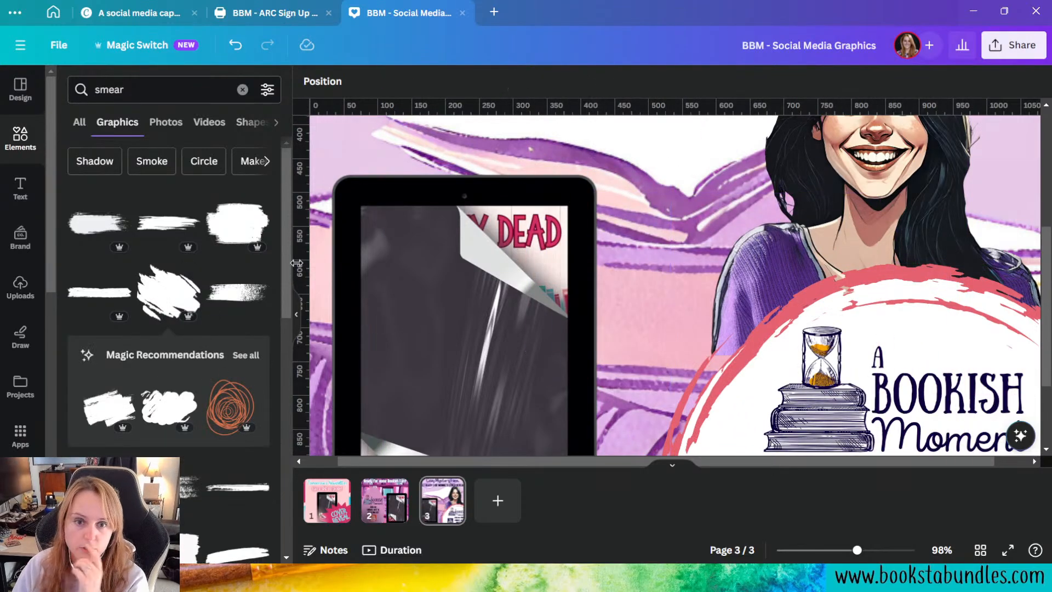
Step: Add the wide dry-brush smear over the portrait's lower-left edge and colour it purple #9169B9, sampled from the woman's sweater
click(122, 250)
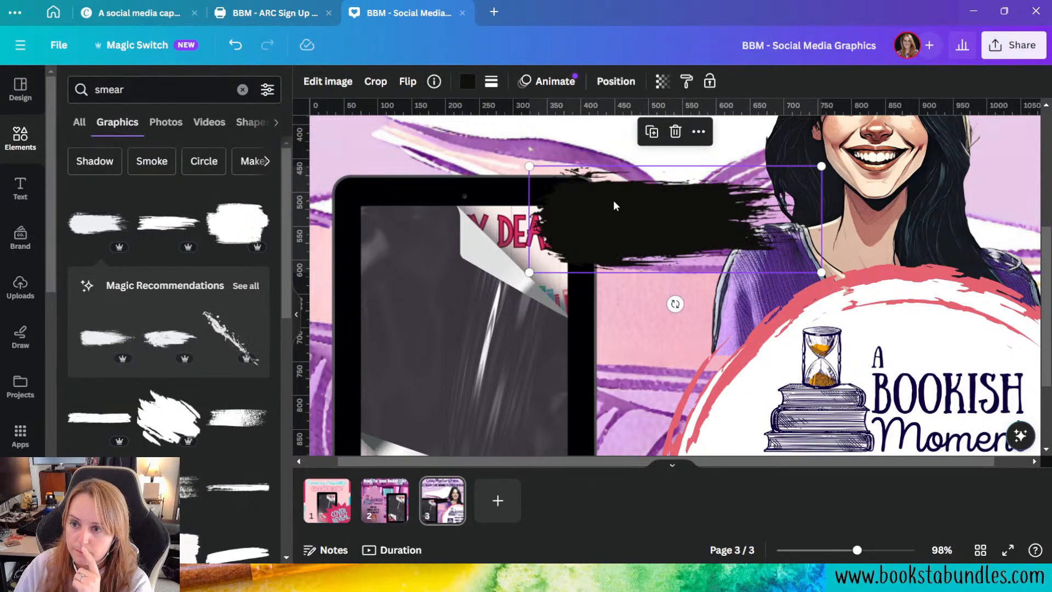
drag(615, 207, 738, 351)
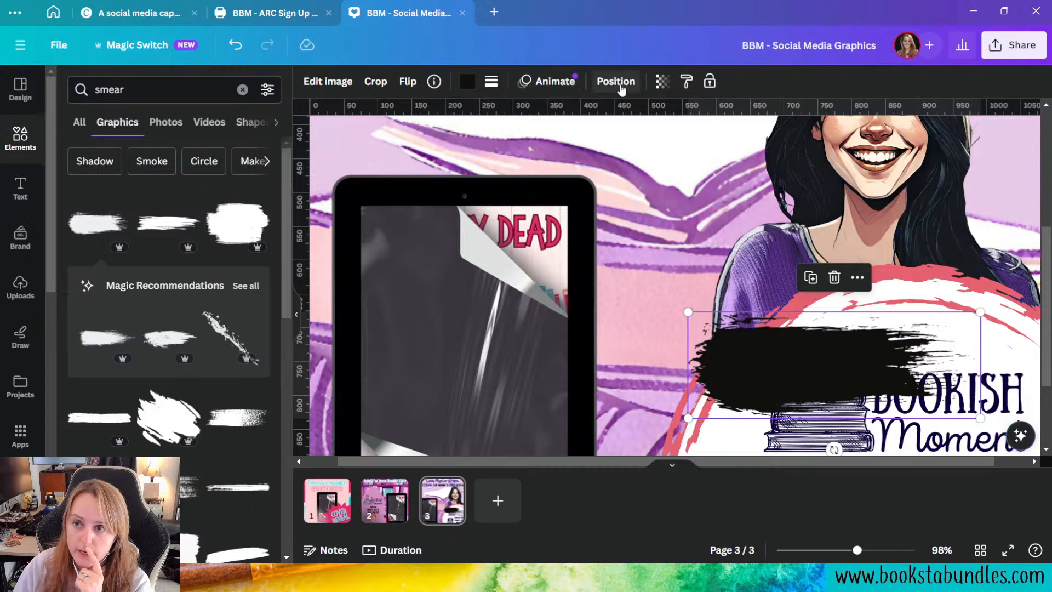
click(467, 82)
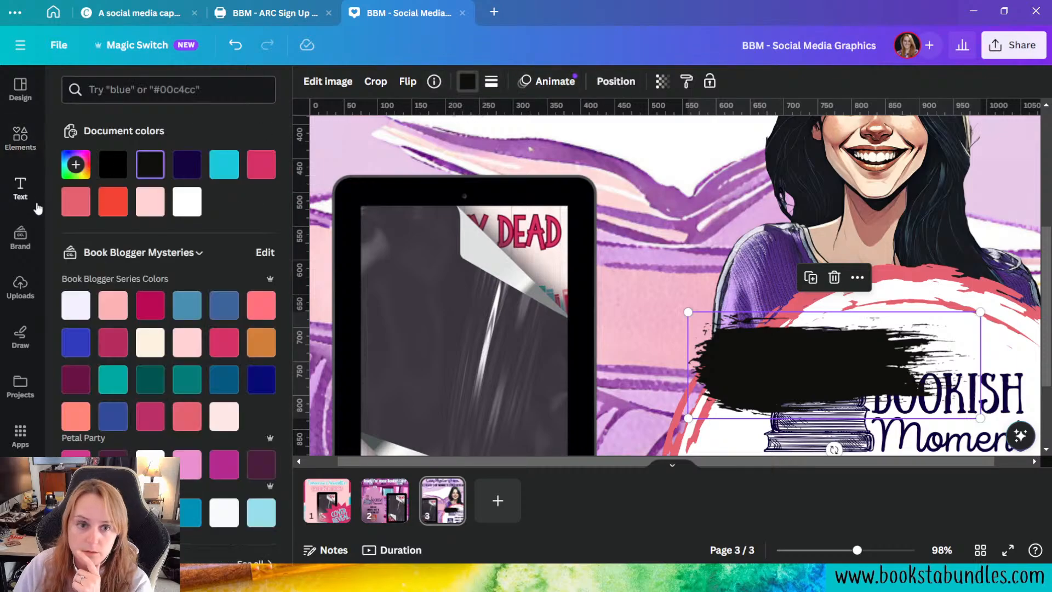
click(75, 164)
click(252, 307)
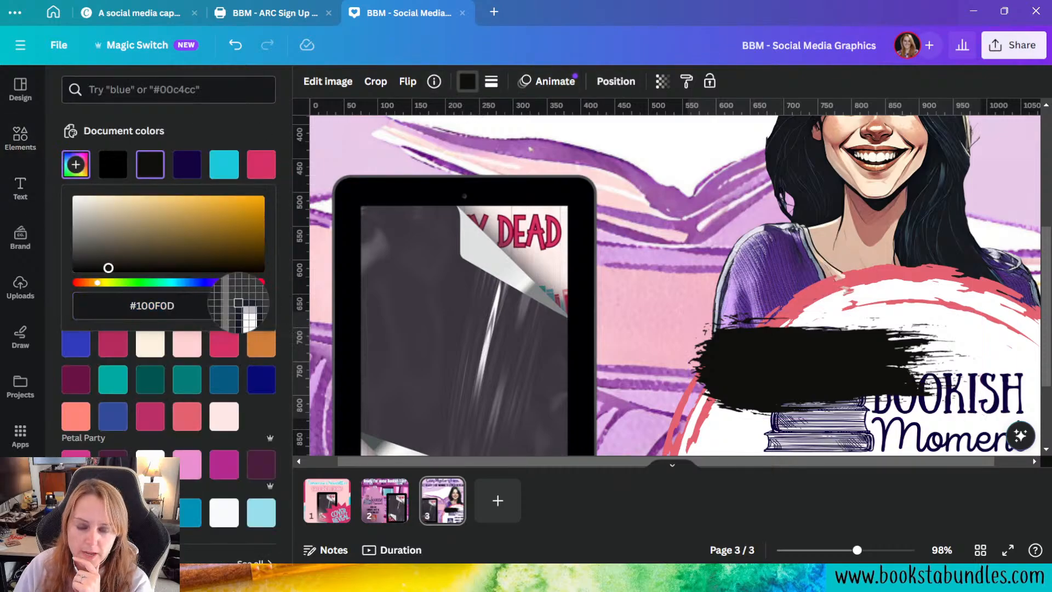
click(737, 301)
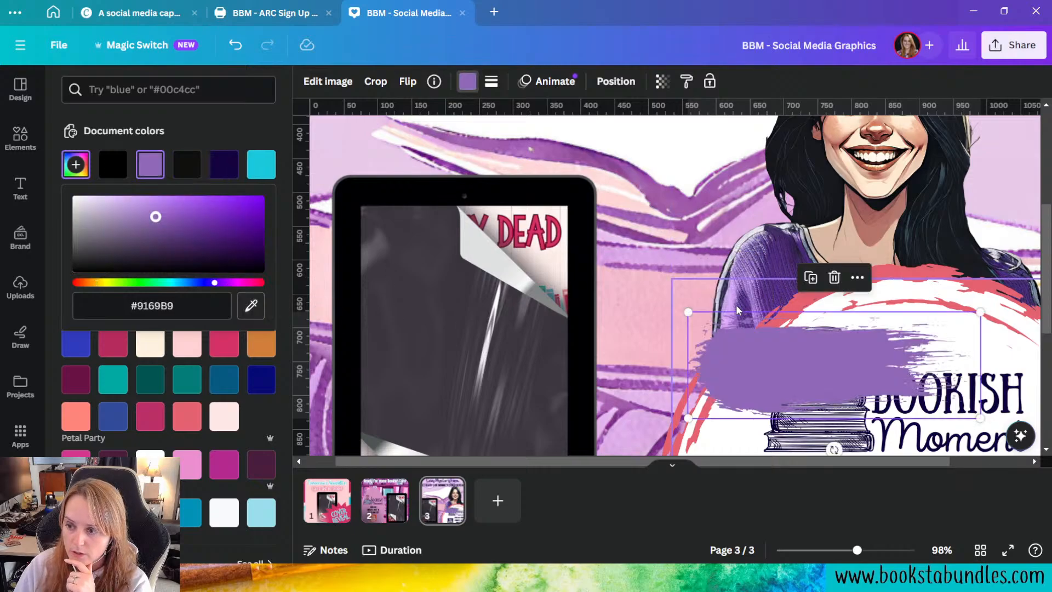
Step: Nudge the purple smear over the portrait's sleeve and send its layer behind the coral and white circles, directly above the portrait
click(758, 384)
drag(777, 388, 763, 388)
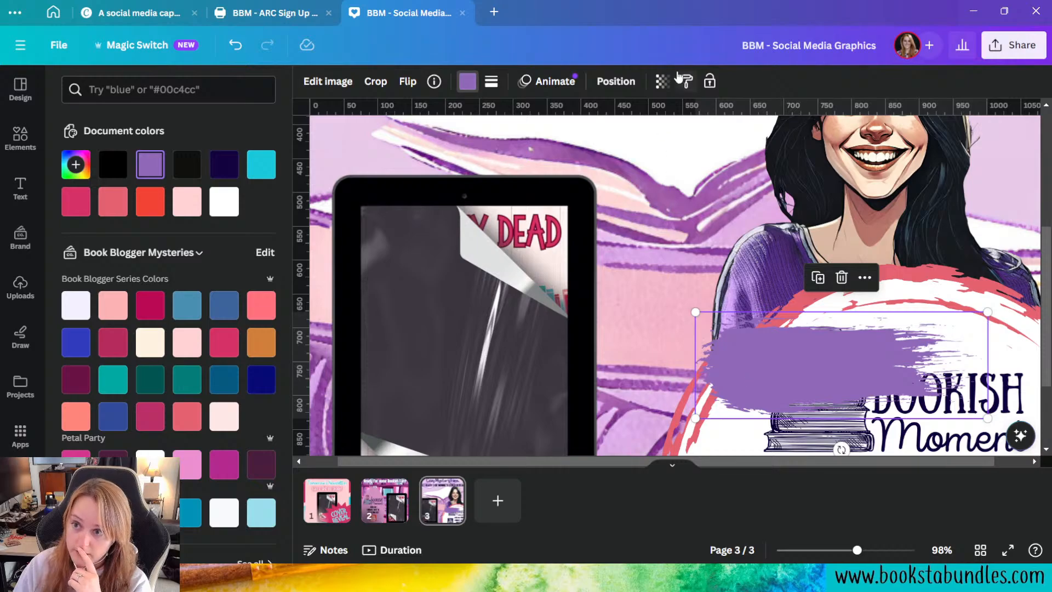
click(616, 81)
scroll(261, 308, down, 2)
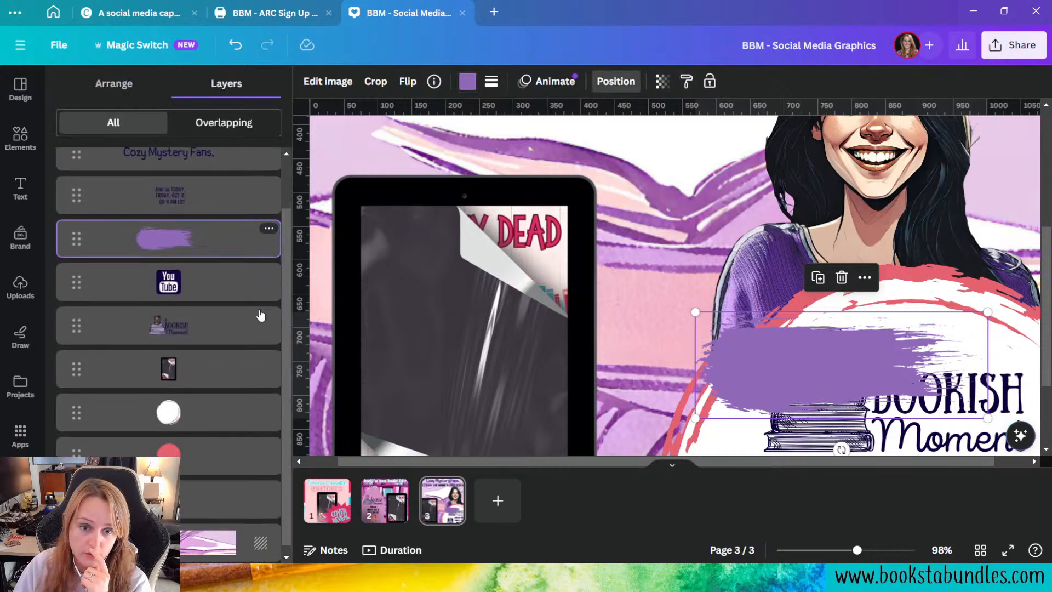
mouse_move(220, 233)
mouse_down()
mouse_move(225, 490)
mouse_move(224, 447)
mouse_up()
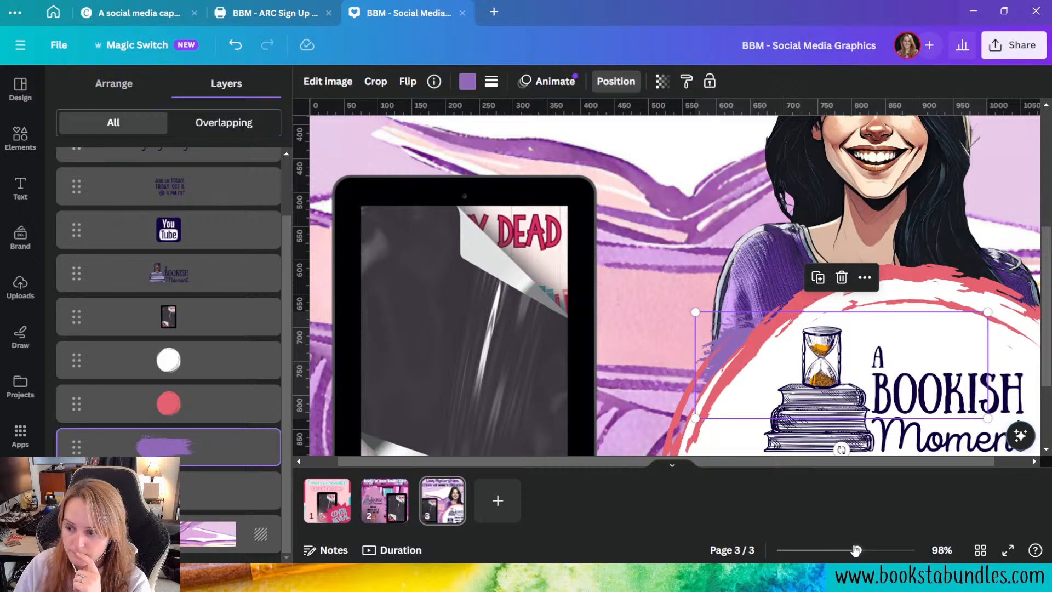
Step: Shrink the purple smear towards its lower-left corner and move it slightly up along the sleeve's lower edge
drag(855, 550, 824, 549)
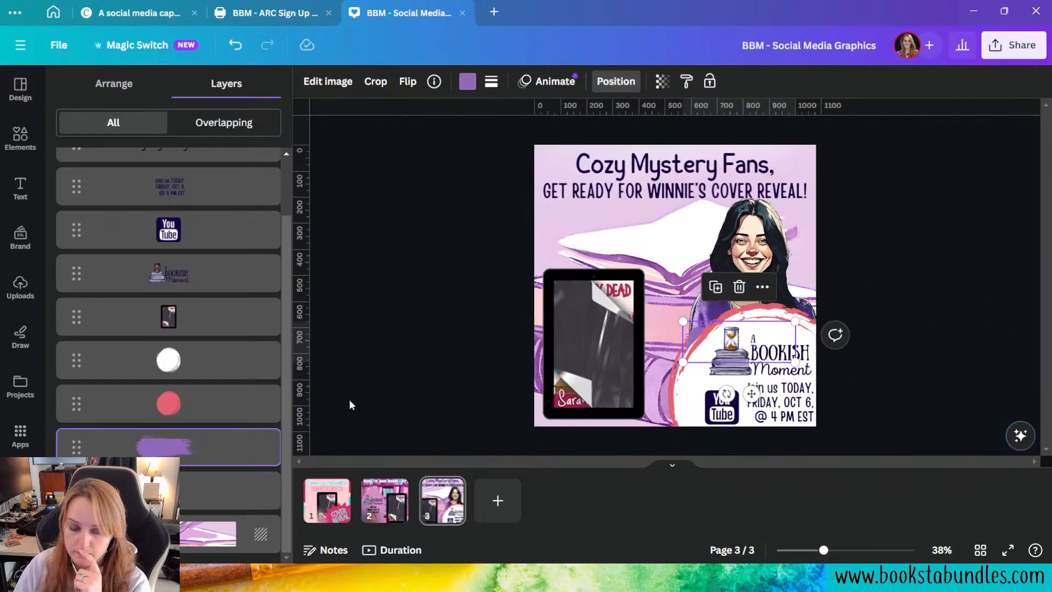
drag(683, 321, 682, 321)
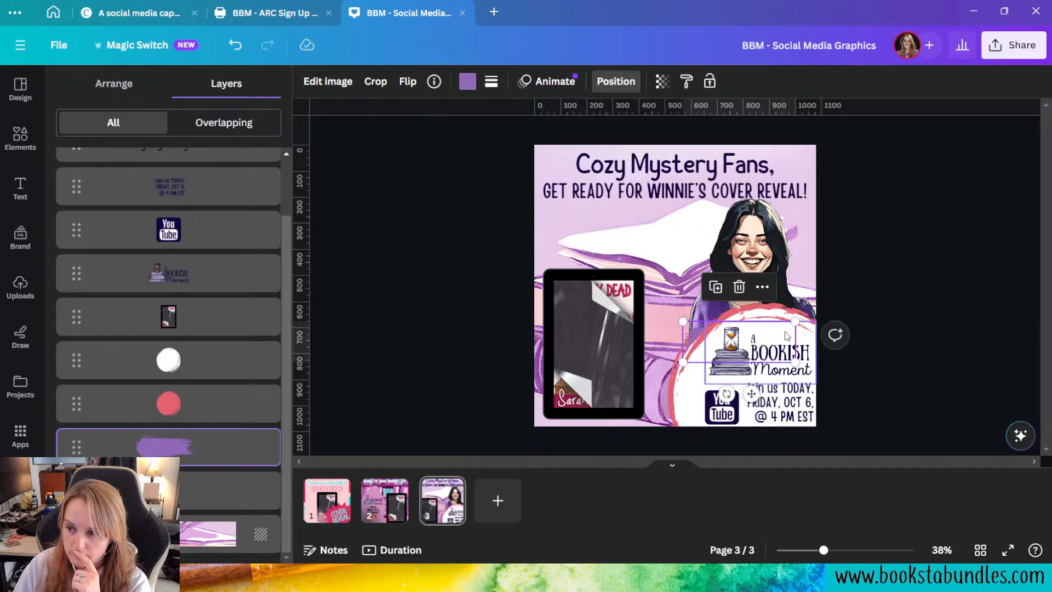
drag(796, 322, 776, 327)
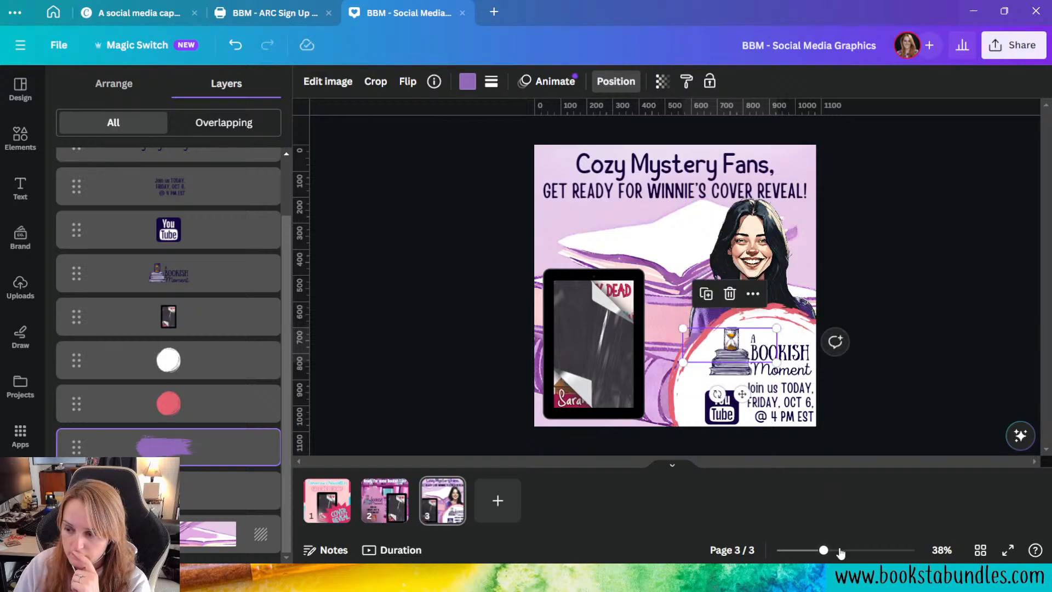
drag(824, 550, 859, 550)
scroll(784, 445, down, 4)
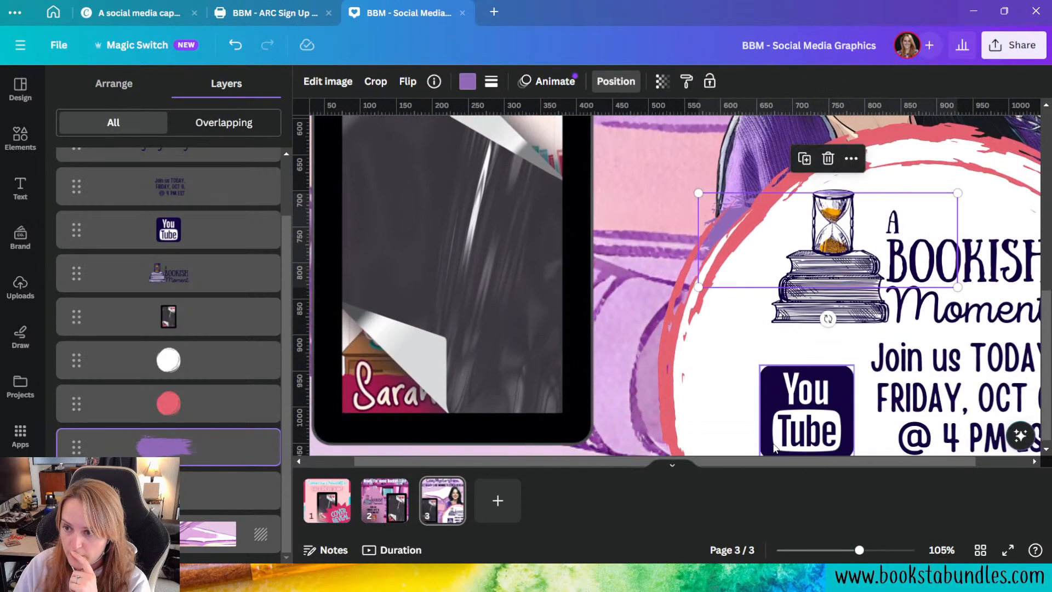
scroll(784, 445, up, 2)
drag(958, 261, 919, 273)
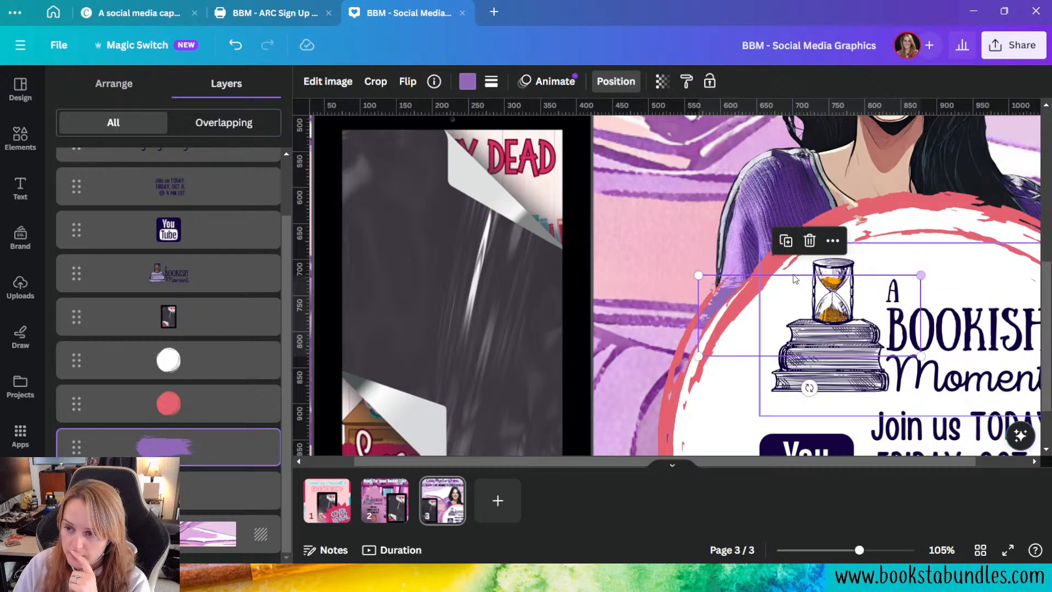
drag(710, 284, 713, 268)
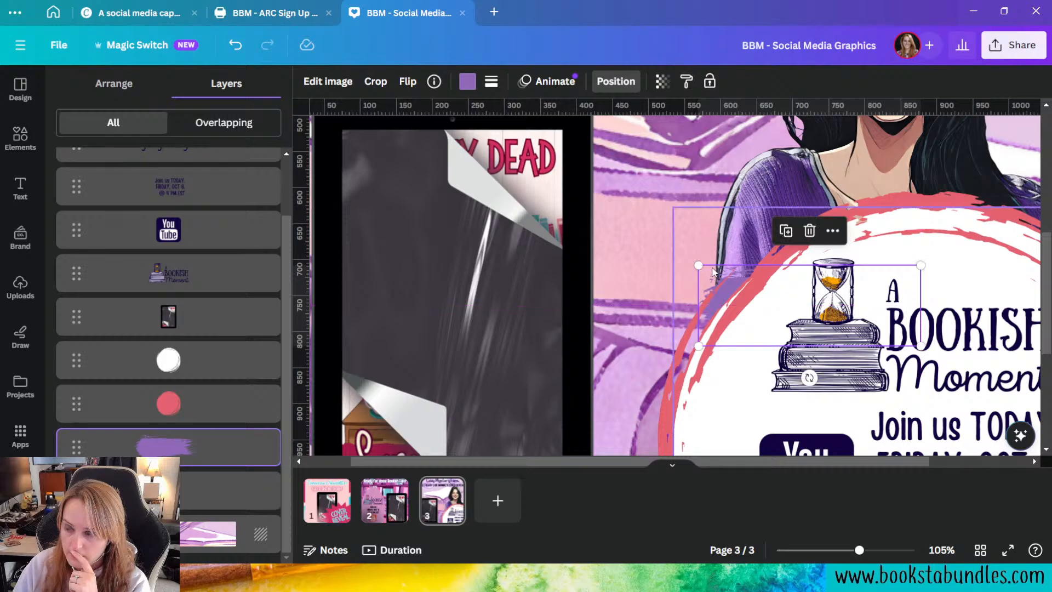
drag(857, 554, 824, 553)
click(970, 304)
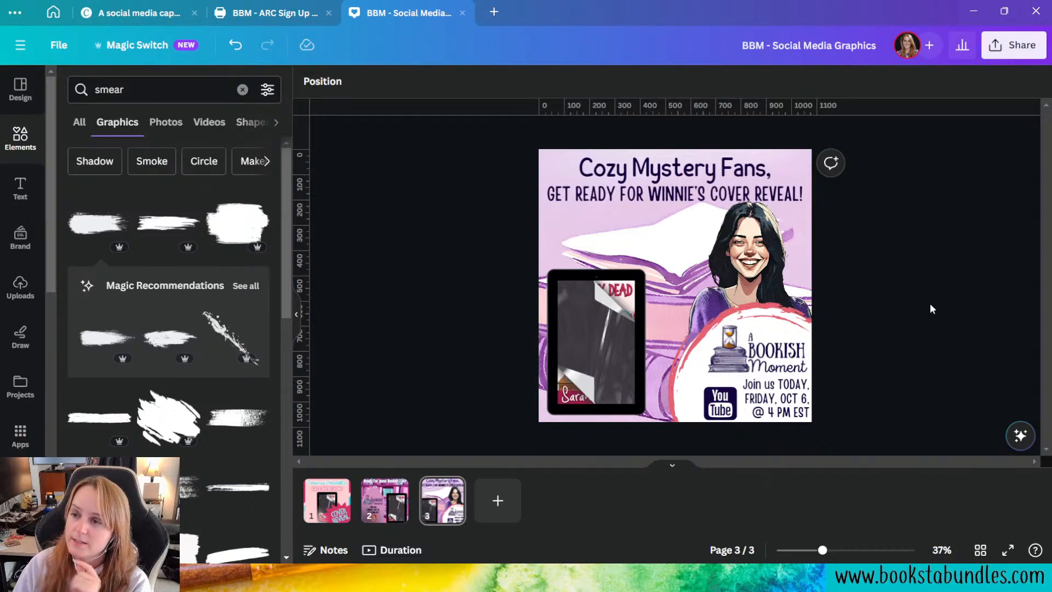
Step: Try the Neon text effect on the "Cozy Mystery Fans," heading with an intensity of 100
click(766, 166)
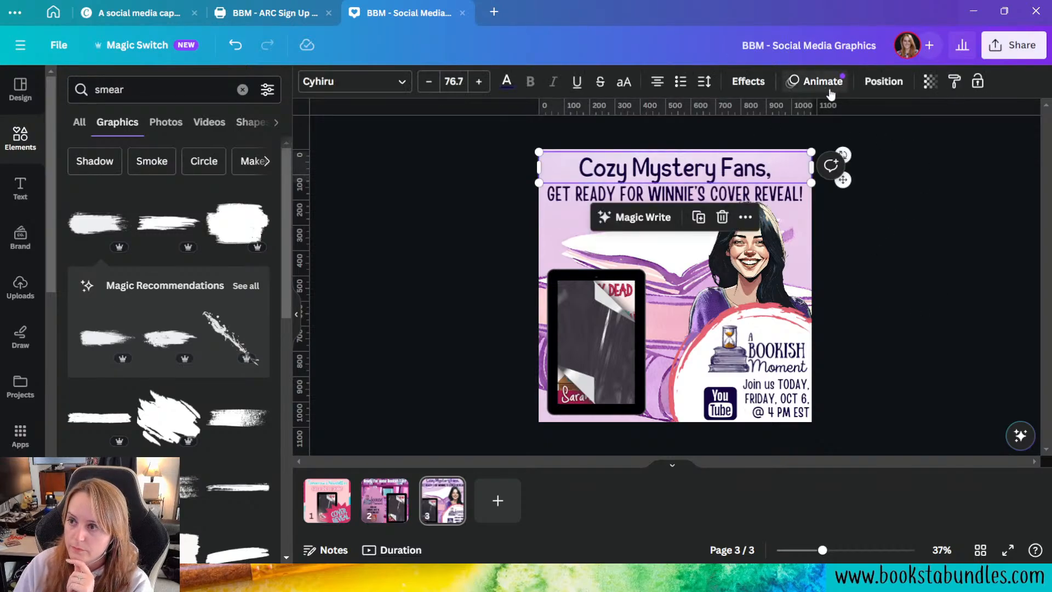
click(748, 82)
click(232, 338)
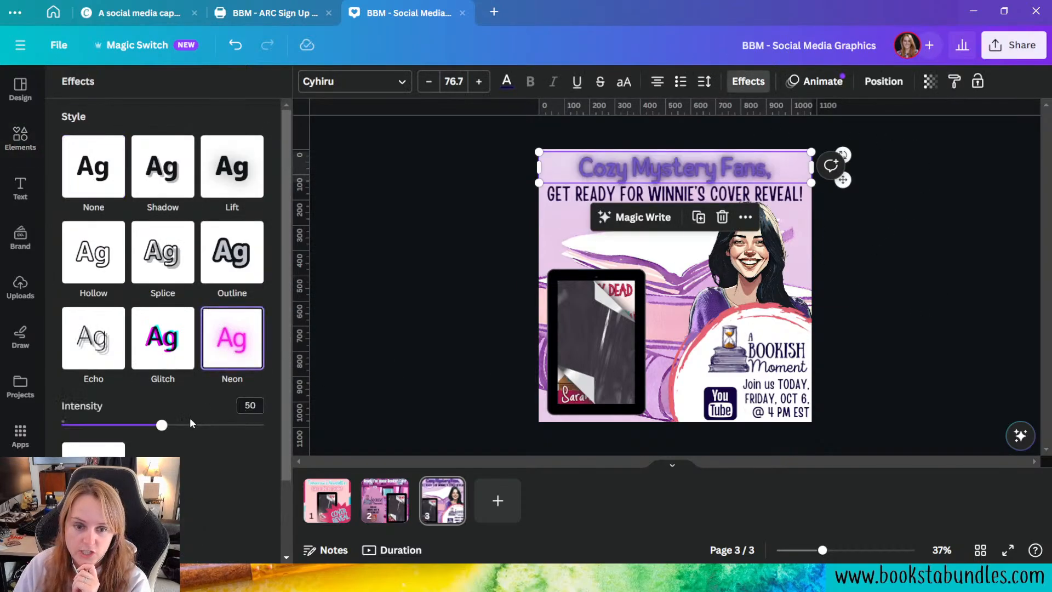
drag(162, 425, 300, 427)
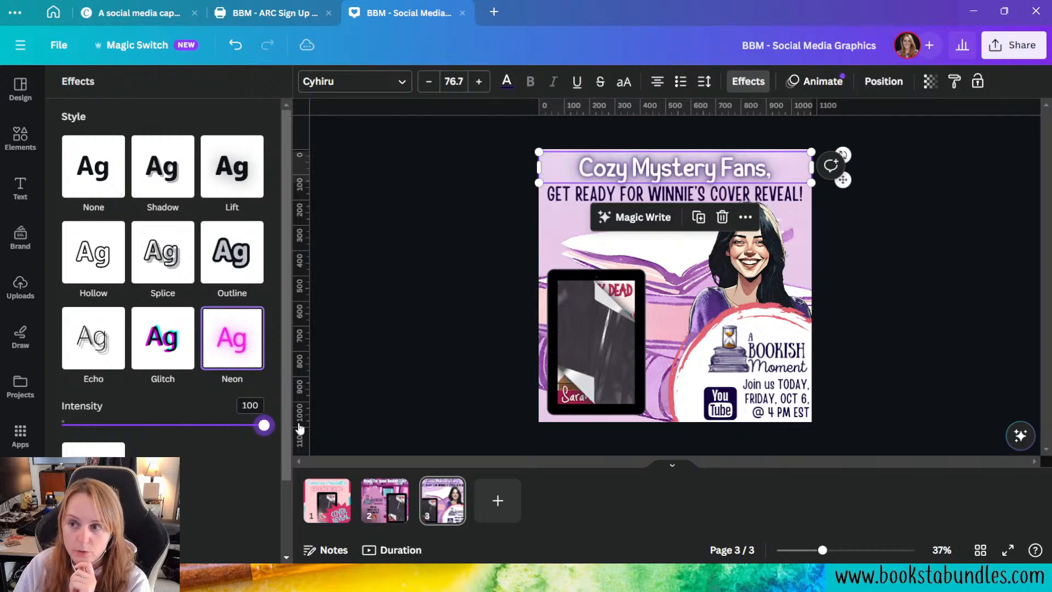
Step: Try the dark pink document colour on the "Cozy Mystery Fans," heading and settle on coral #E46270
click(507, 82)
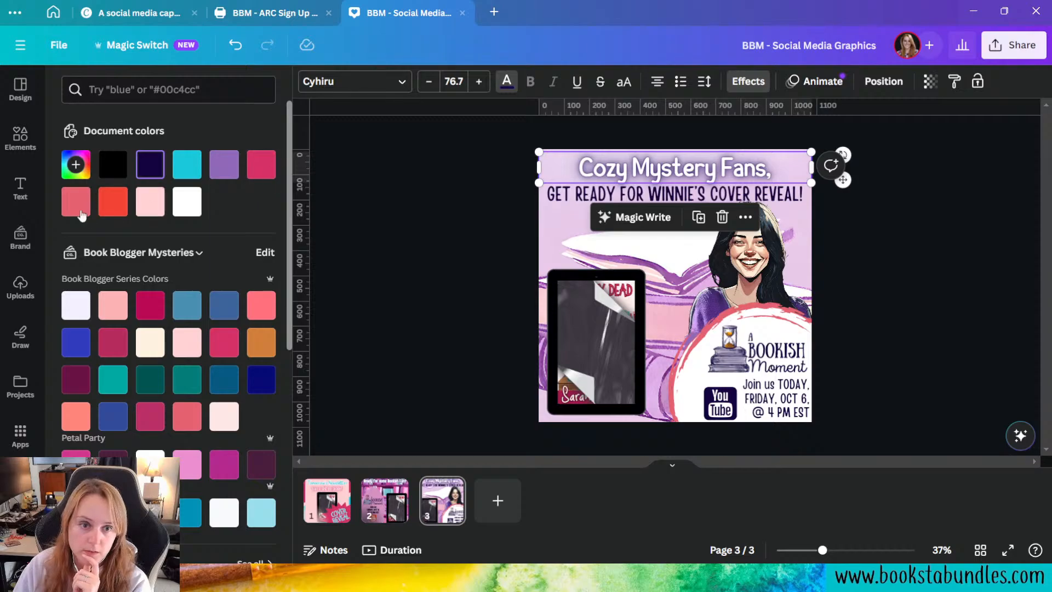
click(261, 165)
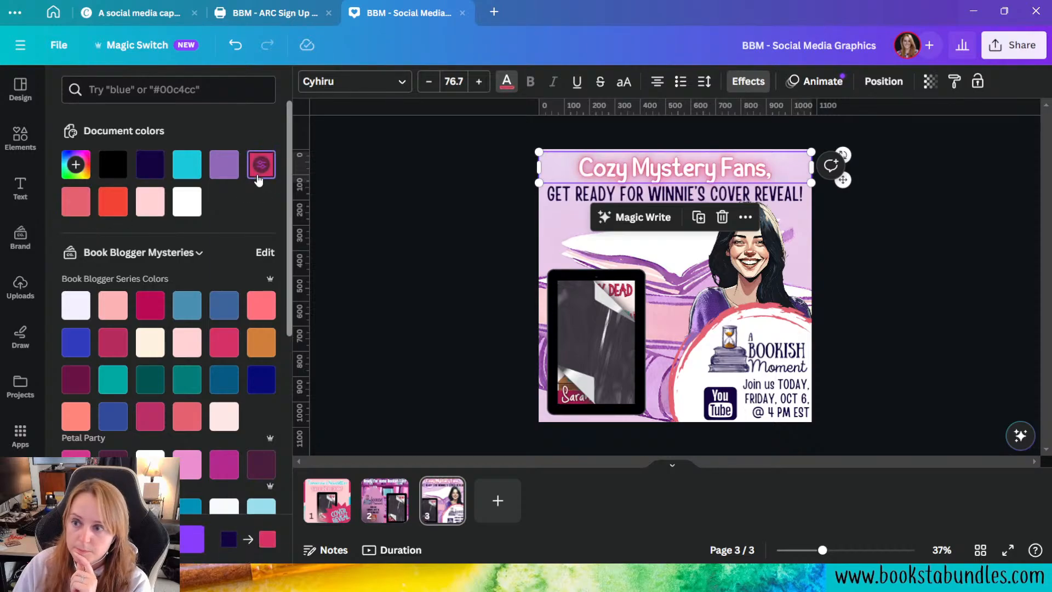
click(87, 214)
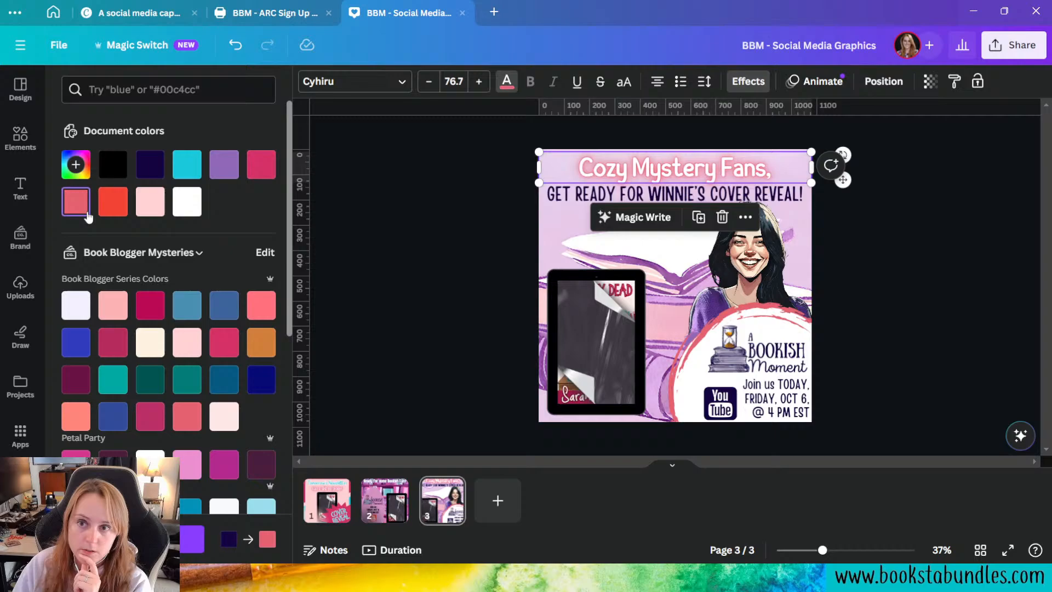
Step: Give the "Cozy Mystery Fans," heading an Outline effect in white with a thickness of 89
click(748, 81)
click(232, 253)
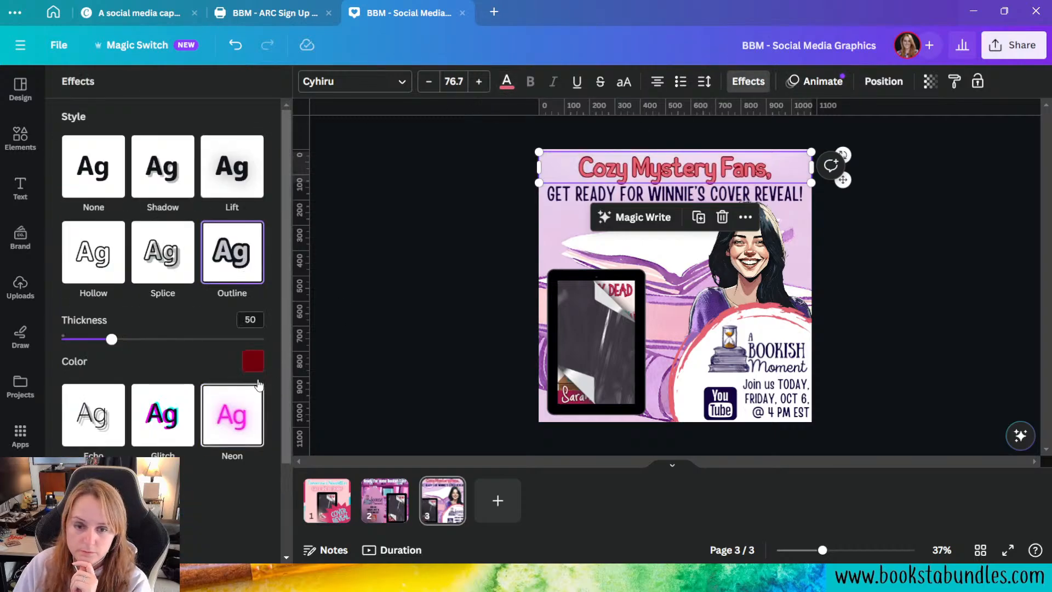
click(253, 361)
click(173, 220)
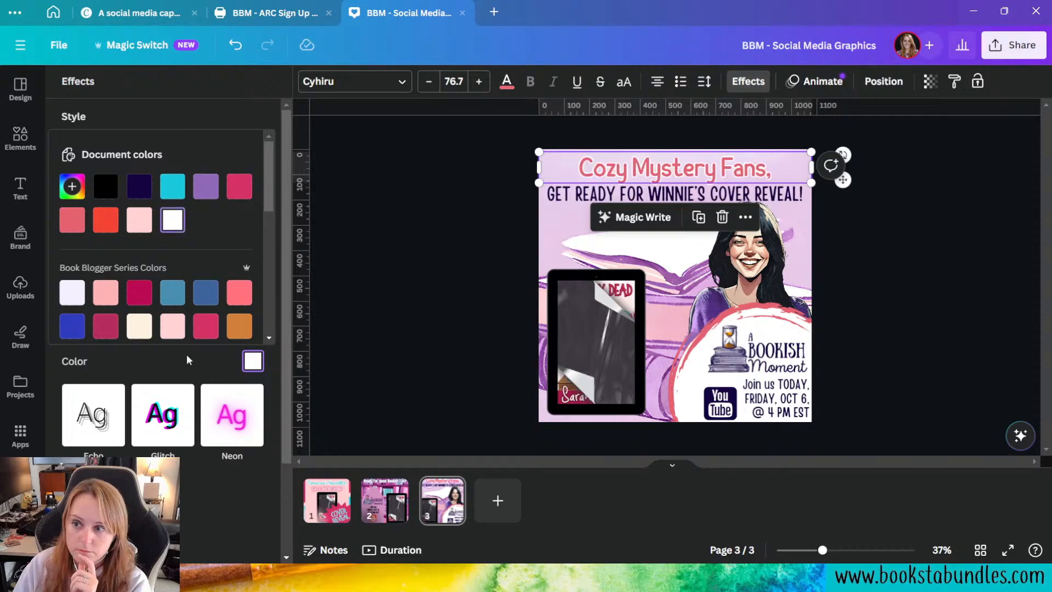
click(166, 352)
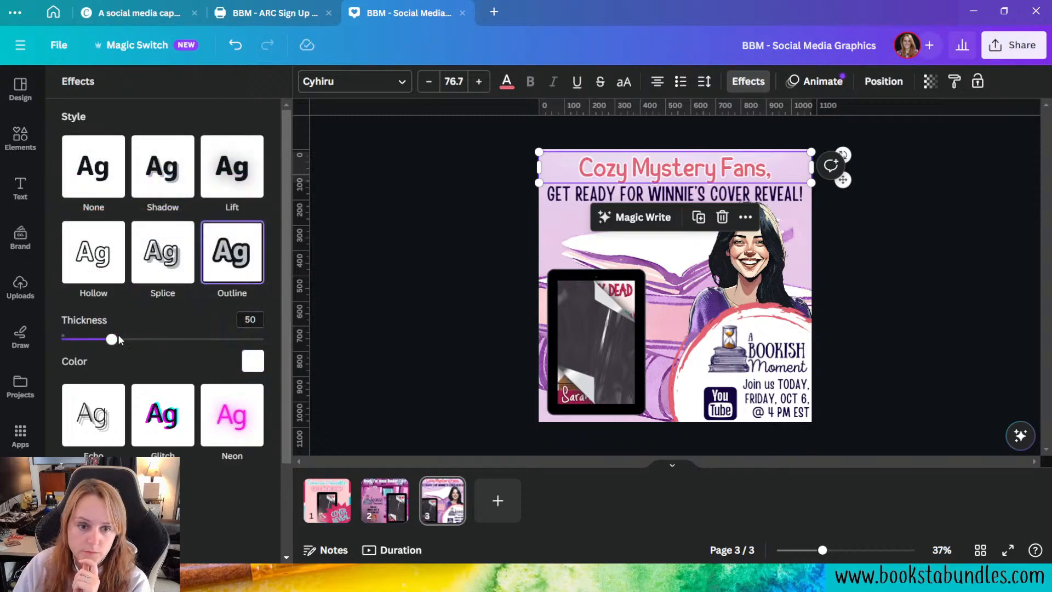
drag(109, 341, 151, 351)
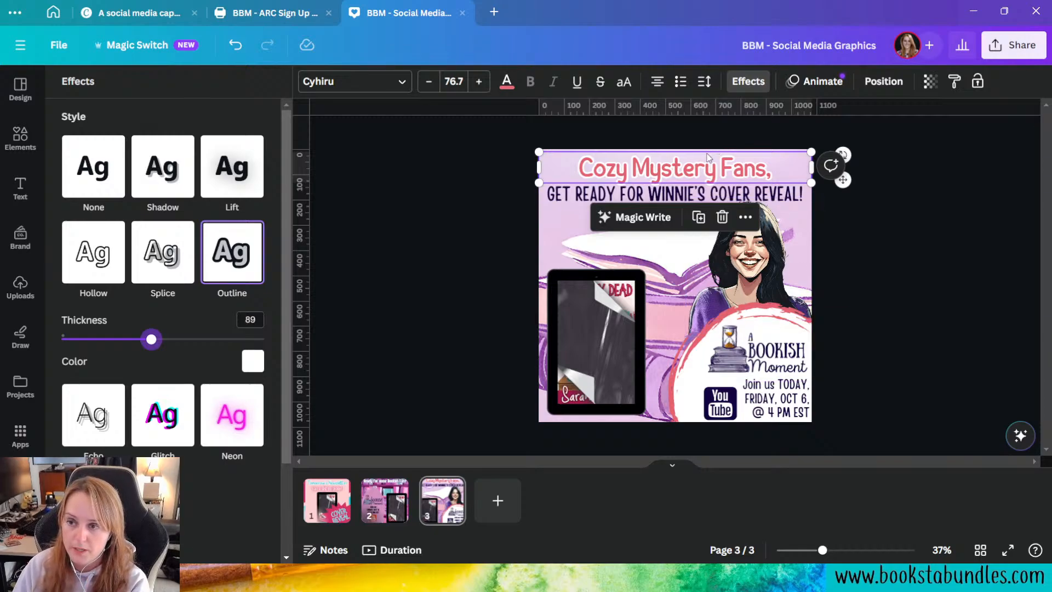
click(940, 327)
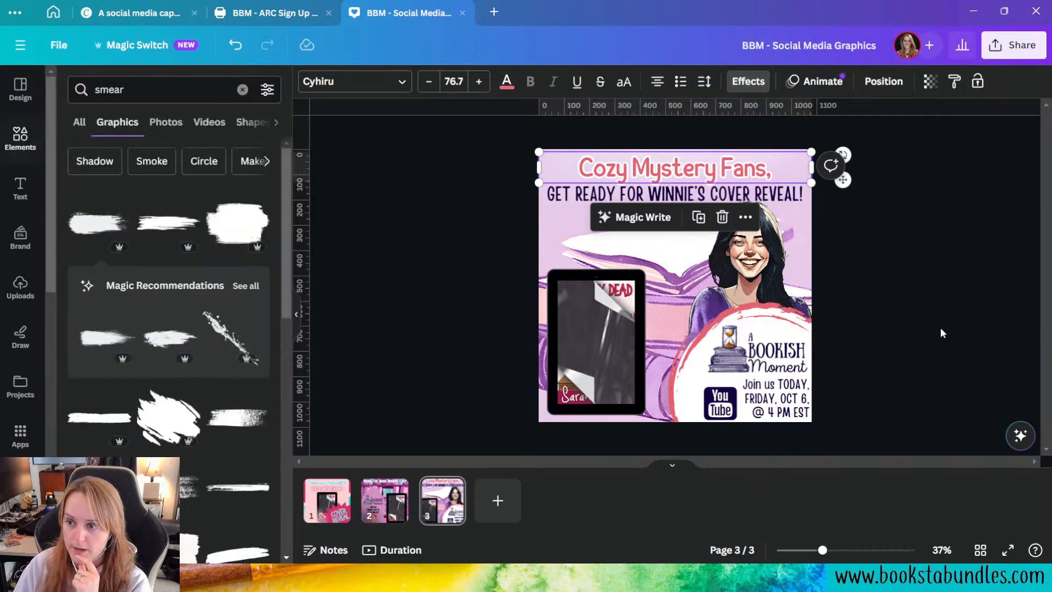
Step: Sample the heading's text colour from the coral brush ring around the A Bookish Moment logo
click(505, 85)
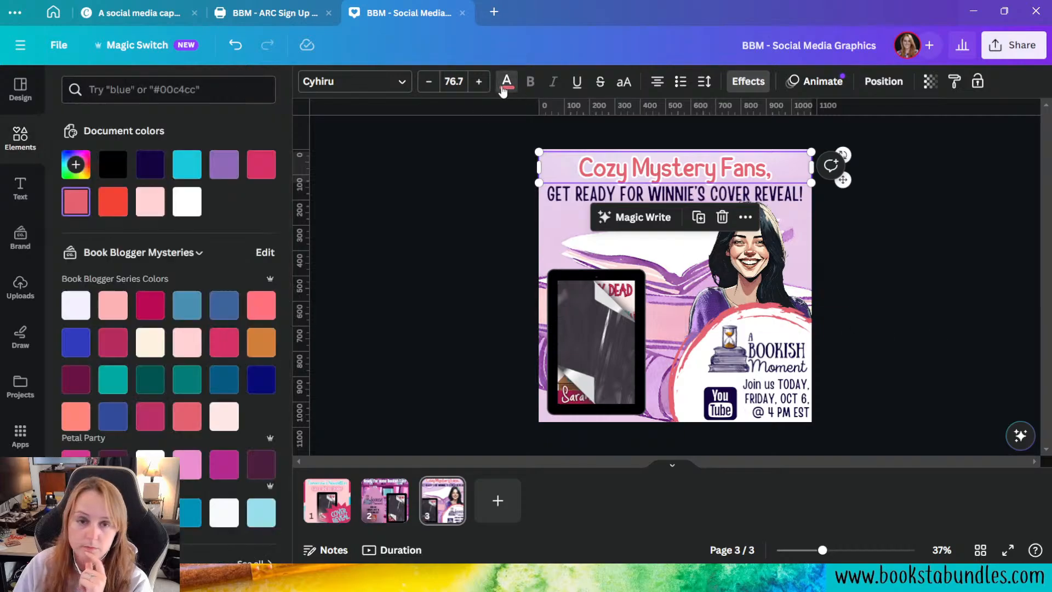
click(82, 163)
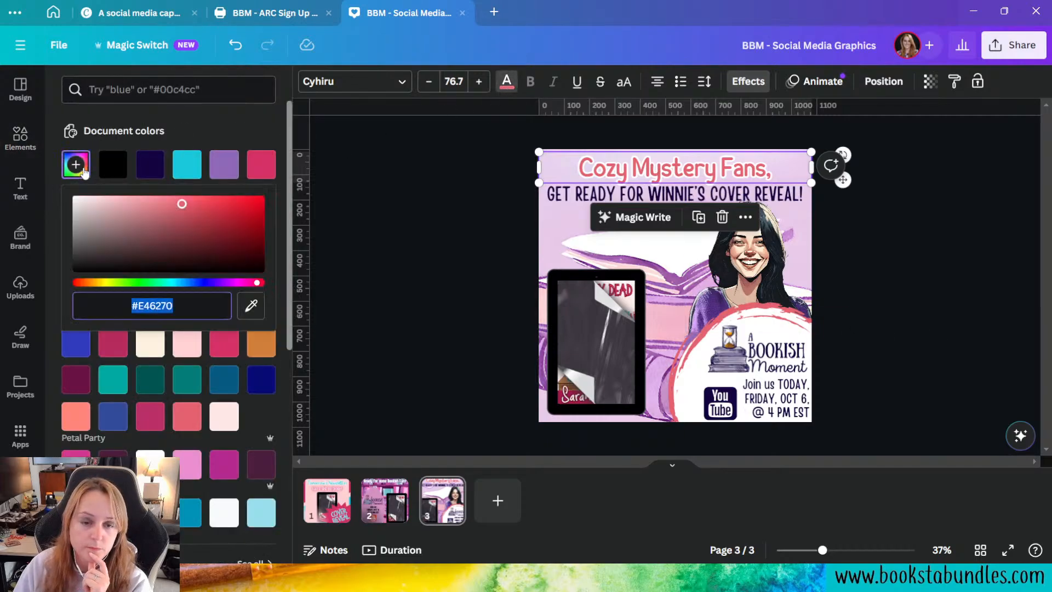
click(251, 307)
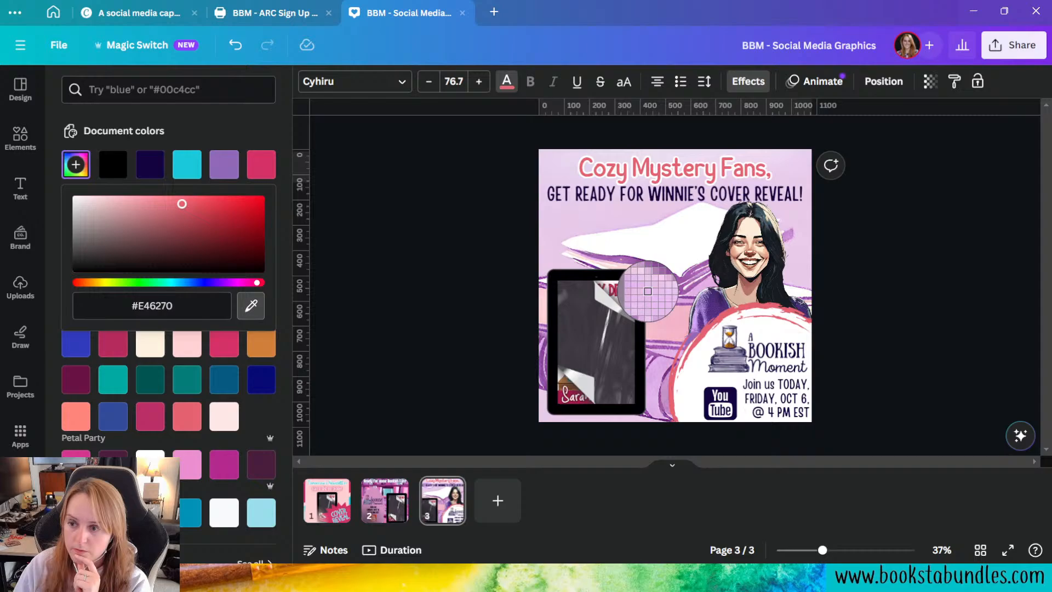
click(711, 326)
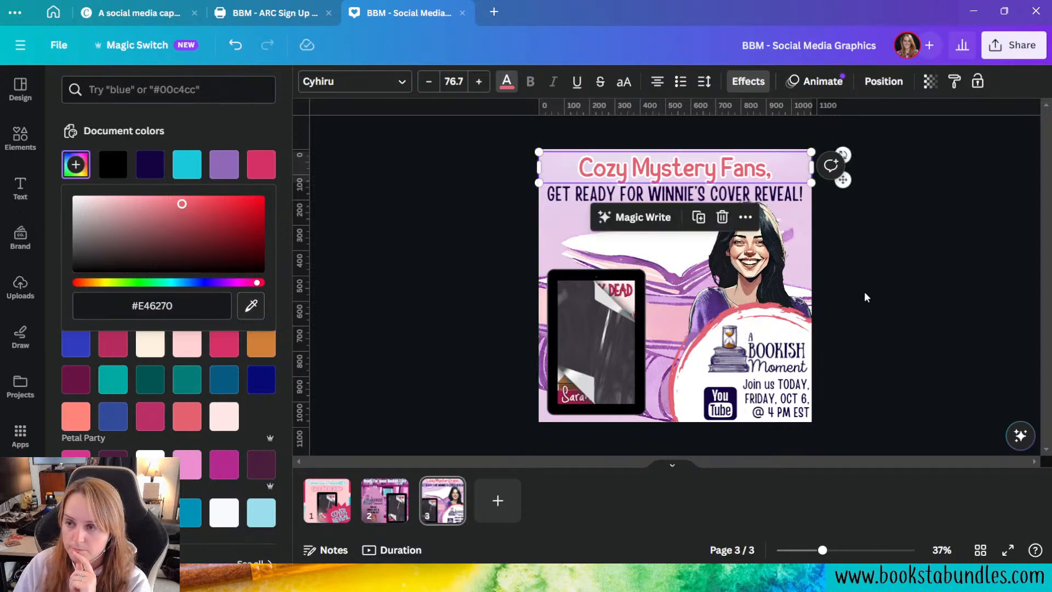
click(919, 298)
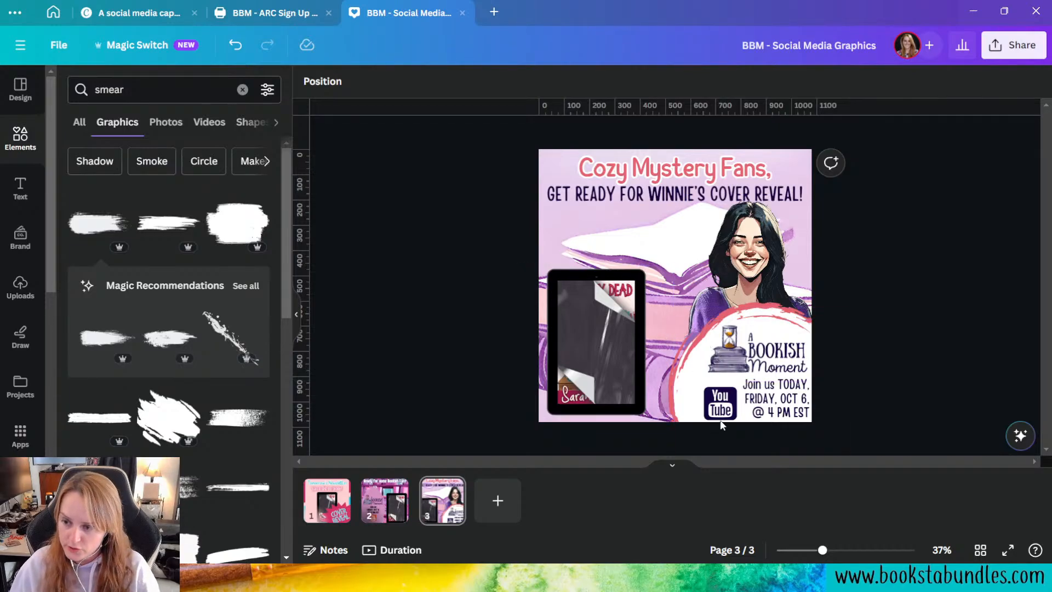
Step: Enlarge the YouTube icon and the "Join us TODAY" text together, extending them up and to the left
click(721, 402)
shift+click(754, 408)
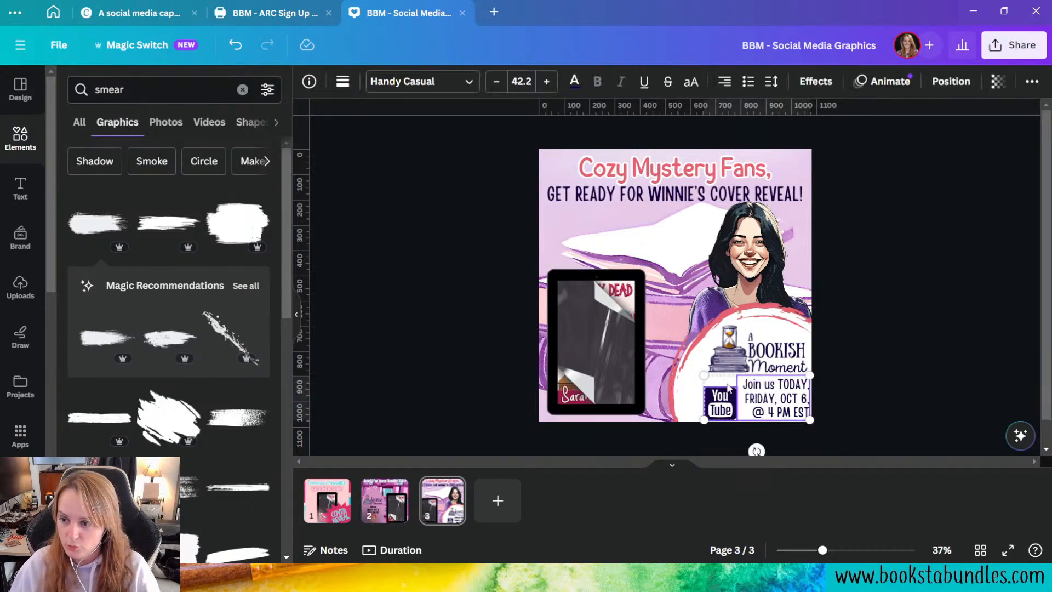
drag(703, 372, 692, 366)
click(761, 349)
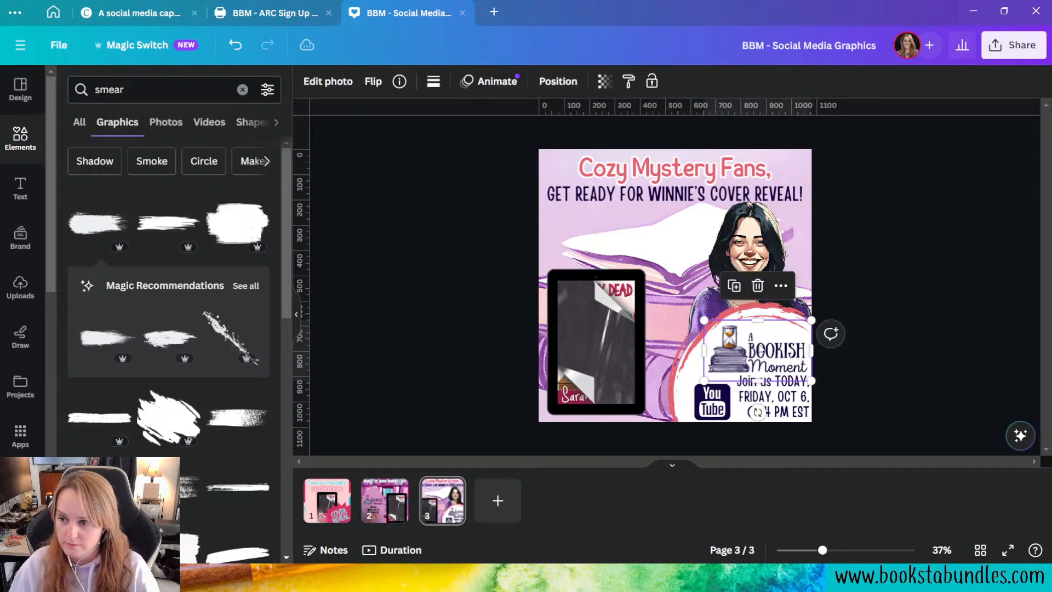
click(945, 376)
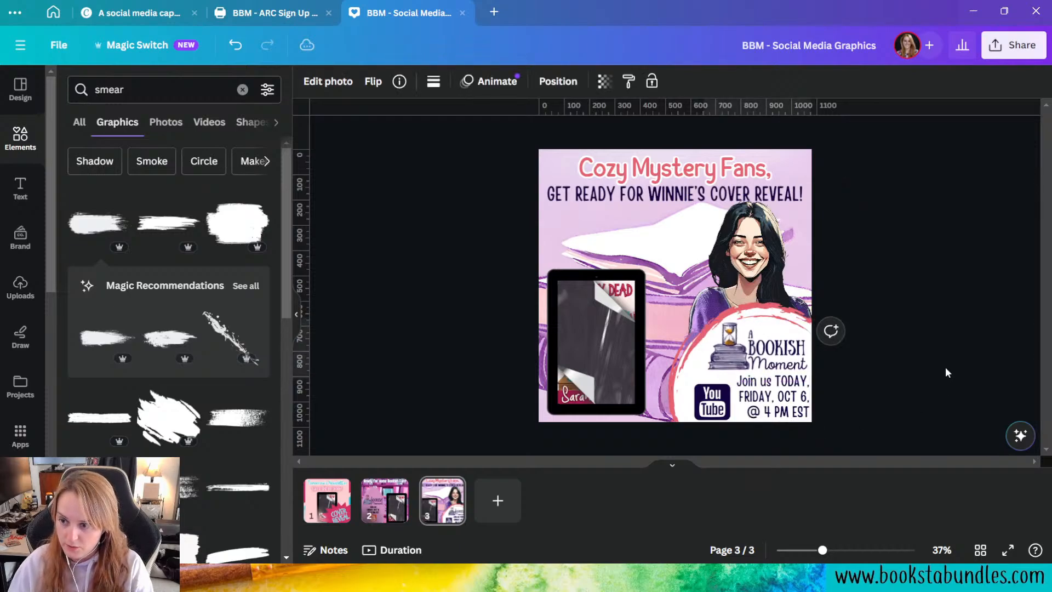
Step: Look at the generated caption in the social media caption document and return to the social media graphics design
click(985, 300)
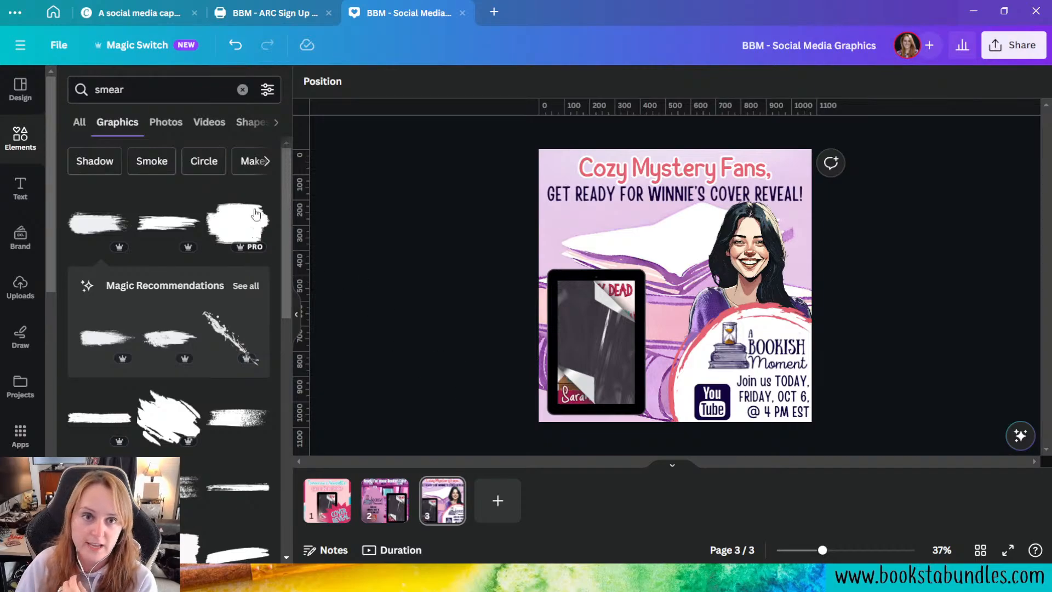
click(140, 14)
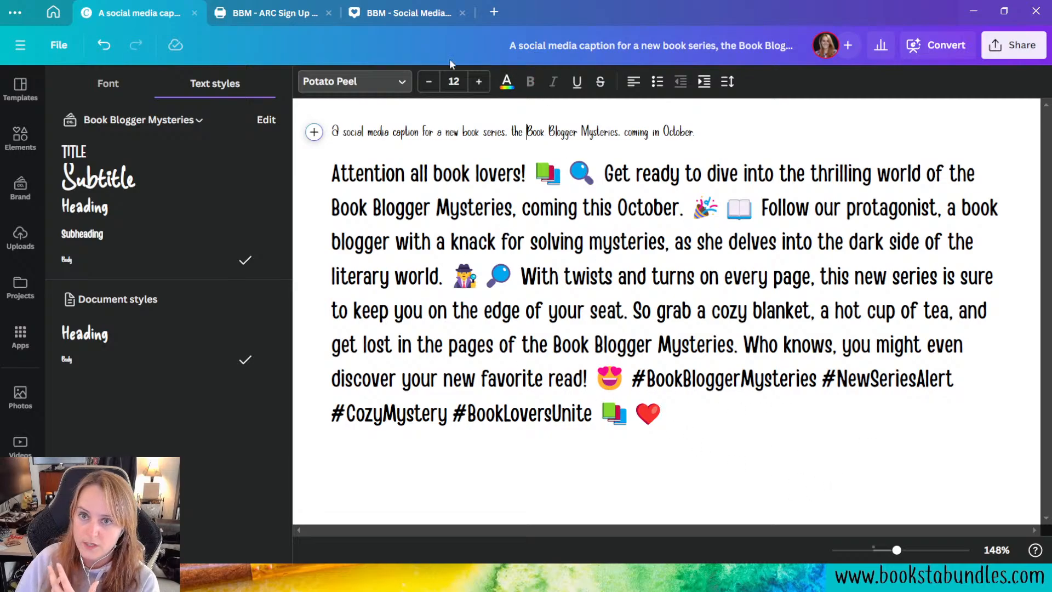
click(419, 18)
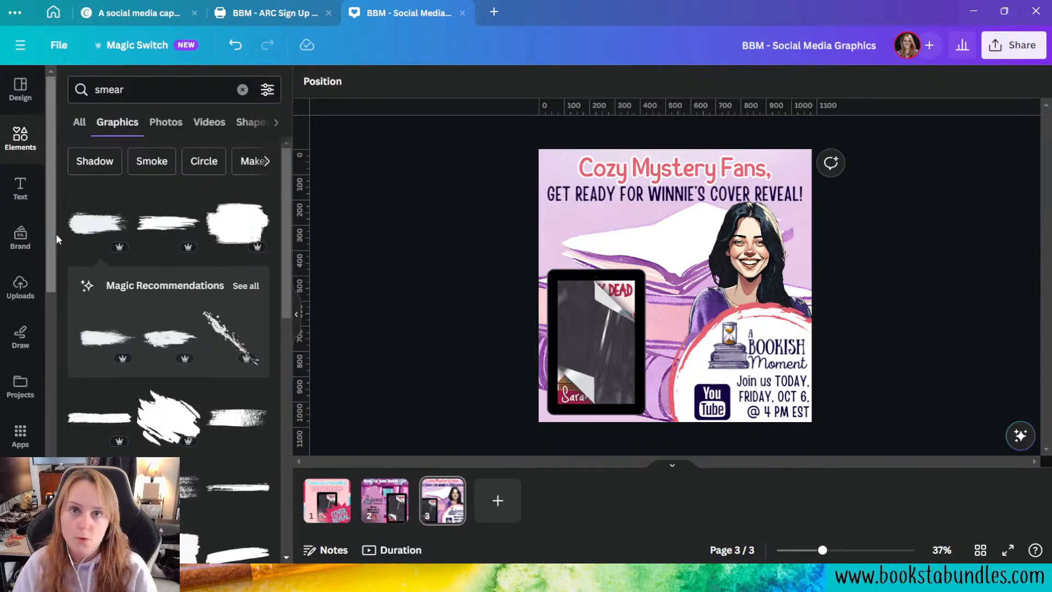
Step: Review the Book Blogger Mysteries brand kit's logos, colours and fonts, and go to the home page
click(25, 245)
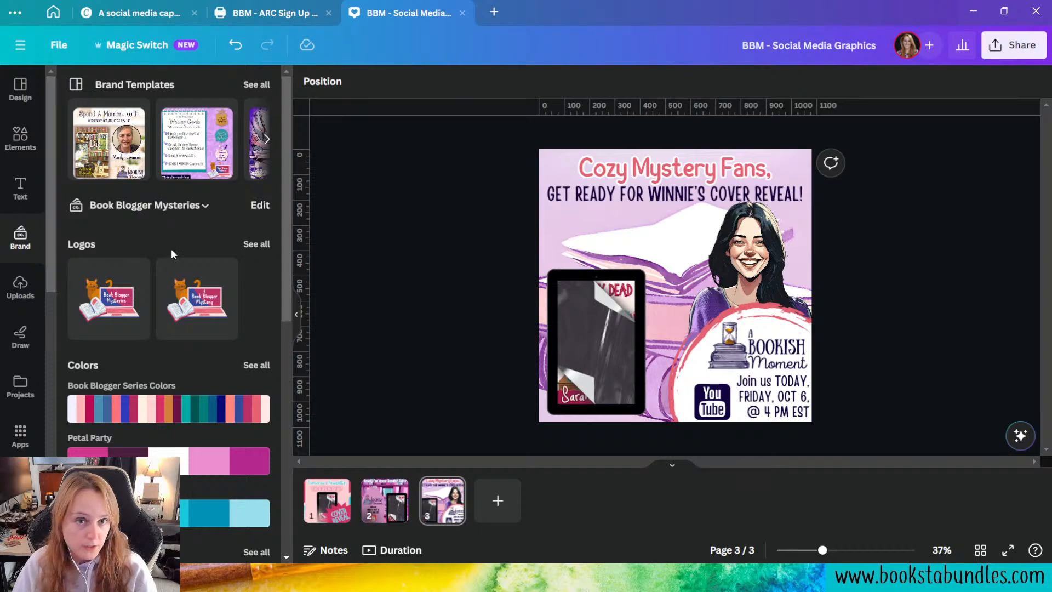
scroll(167, 263, down, 3)
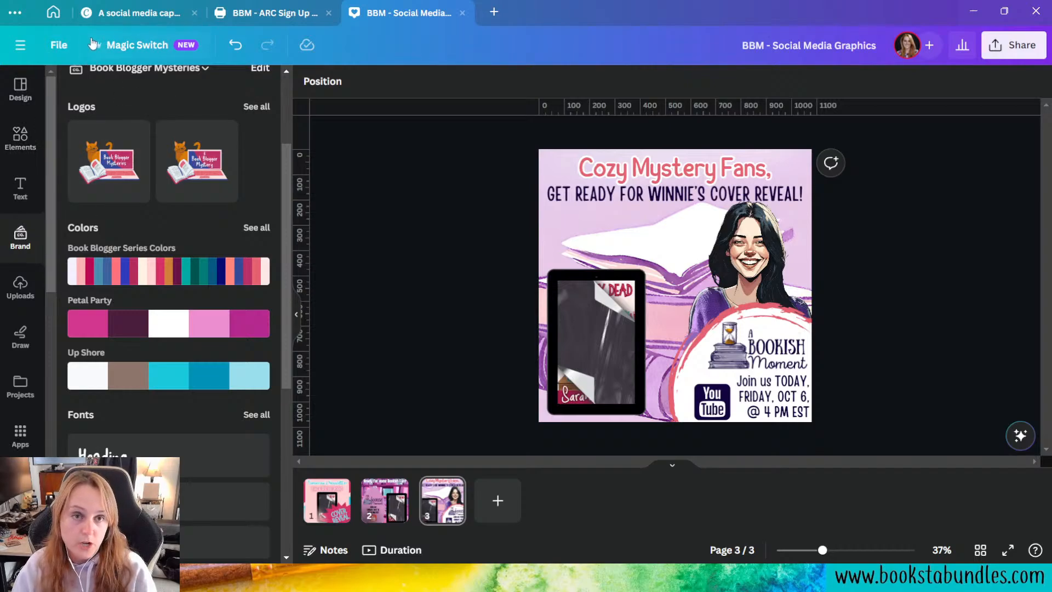
click(53, 20)
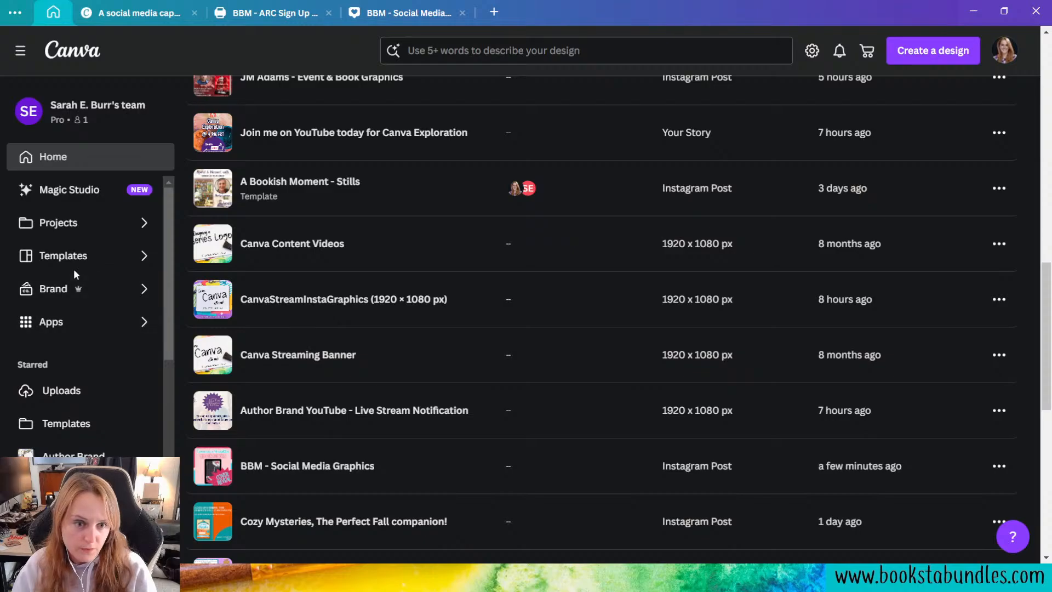
Step: Open the Author Brand kit and add the colour #FED581 to its Brand colors palette
click(77, 282)
click(325, 205)
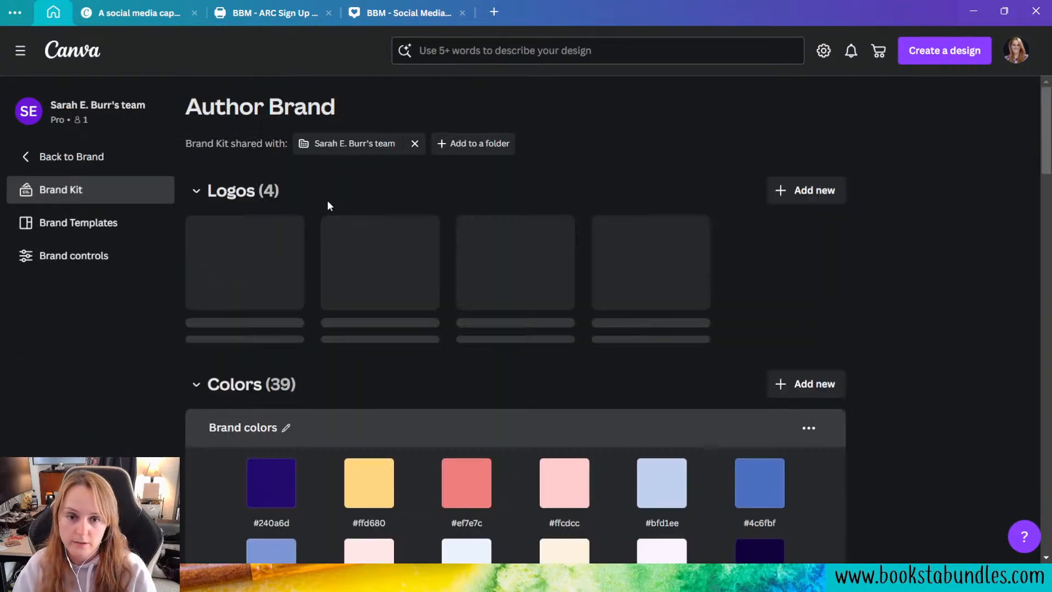
scroll(661, 364, down, 5)
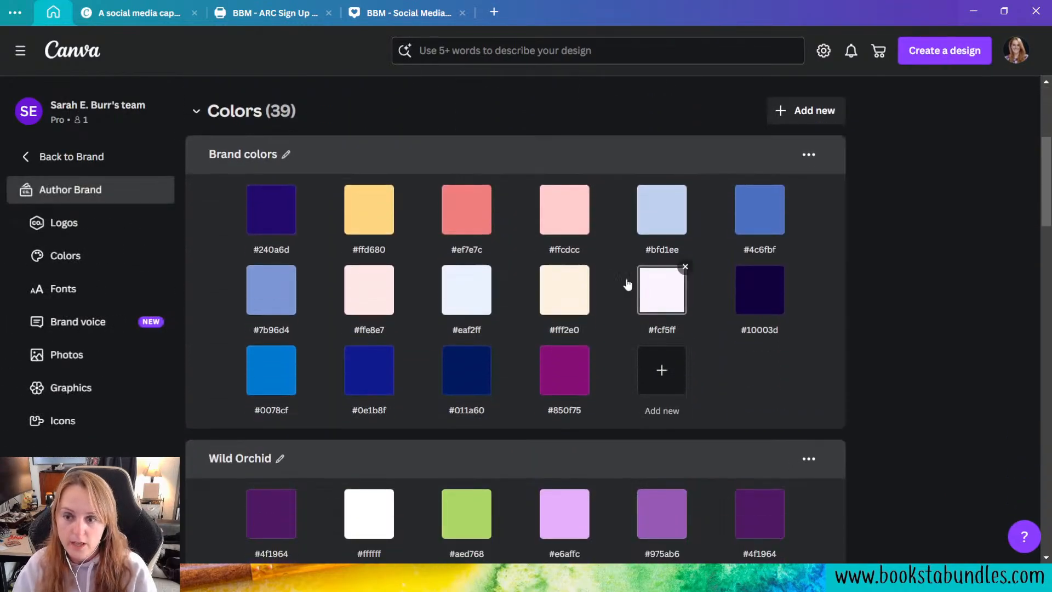
click(660, 357)
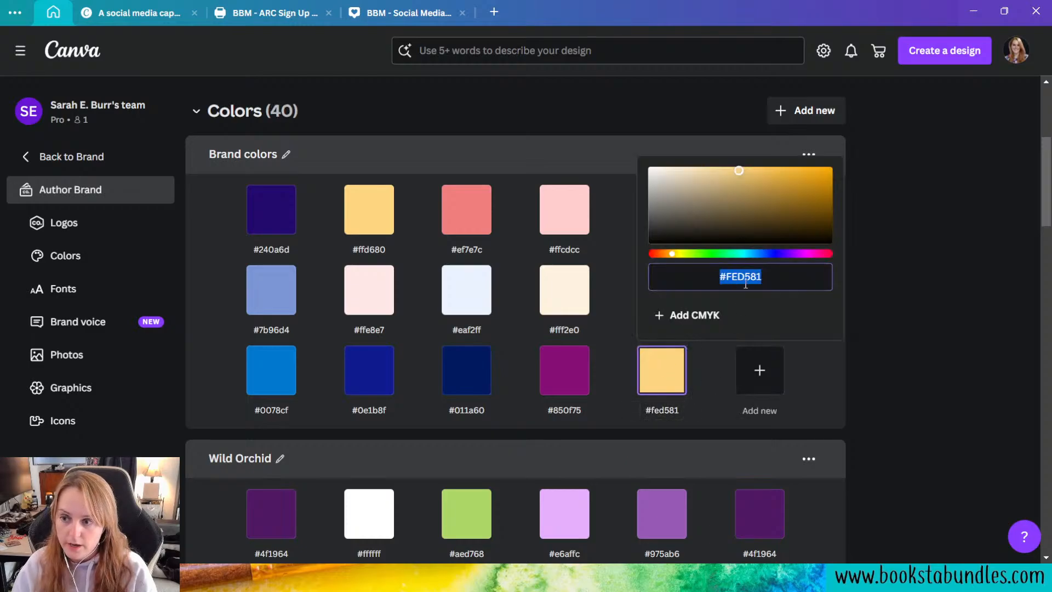
triple_click(733, 278)
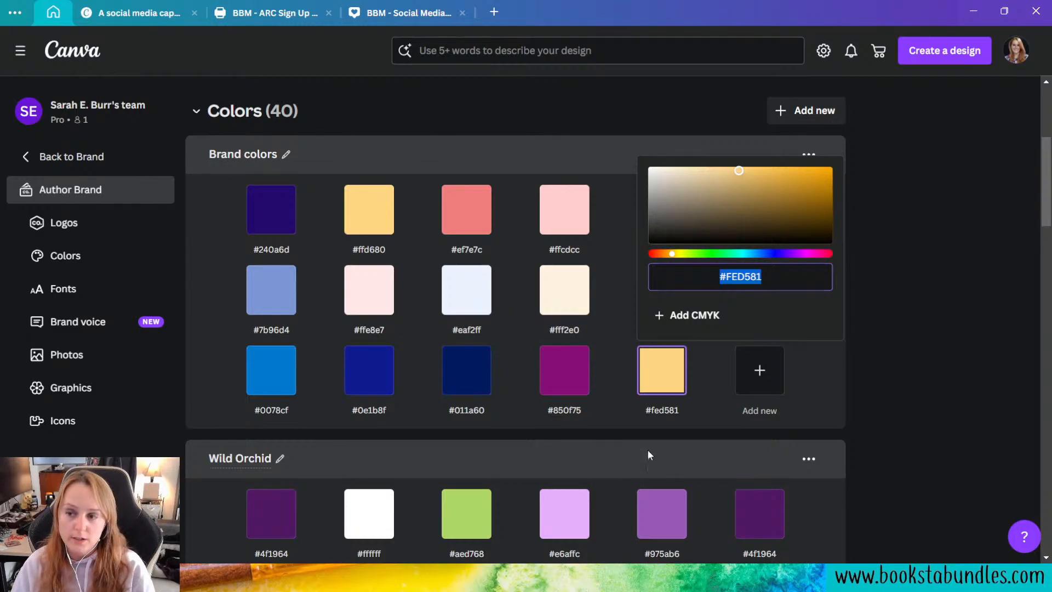
click(942, 363)
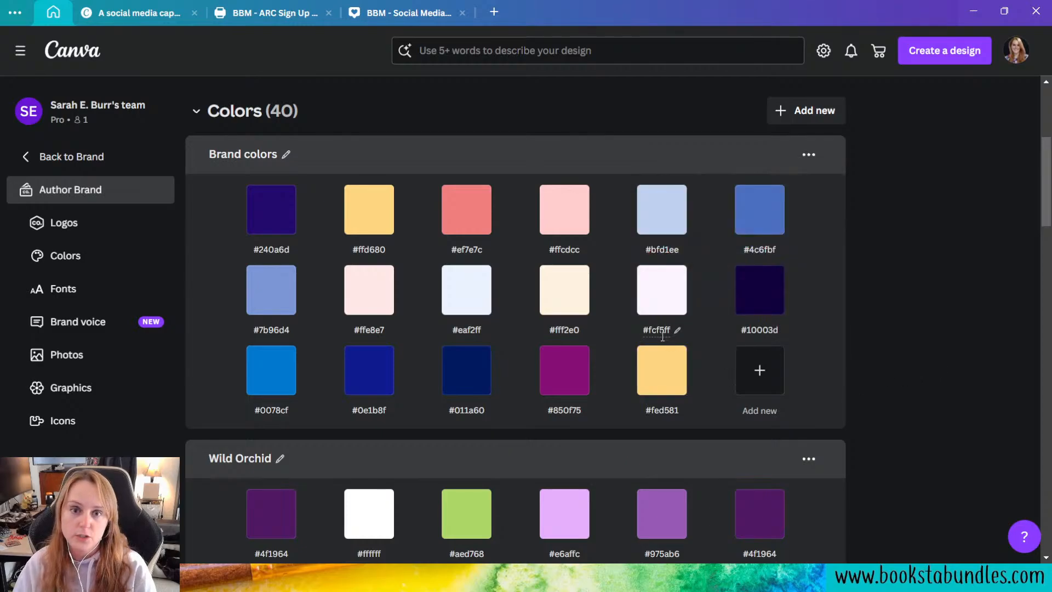
Step: Review the Author Brand kit's palettes, fonts, brand voice, photos, graphics, icons and logos, and return to the brand kit overview
scroll(666, 337, down, 3)
scroll(622, 355, down, 15)
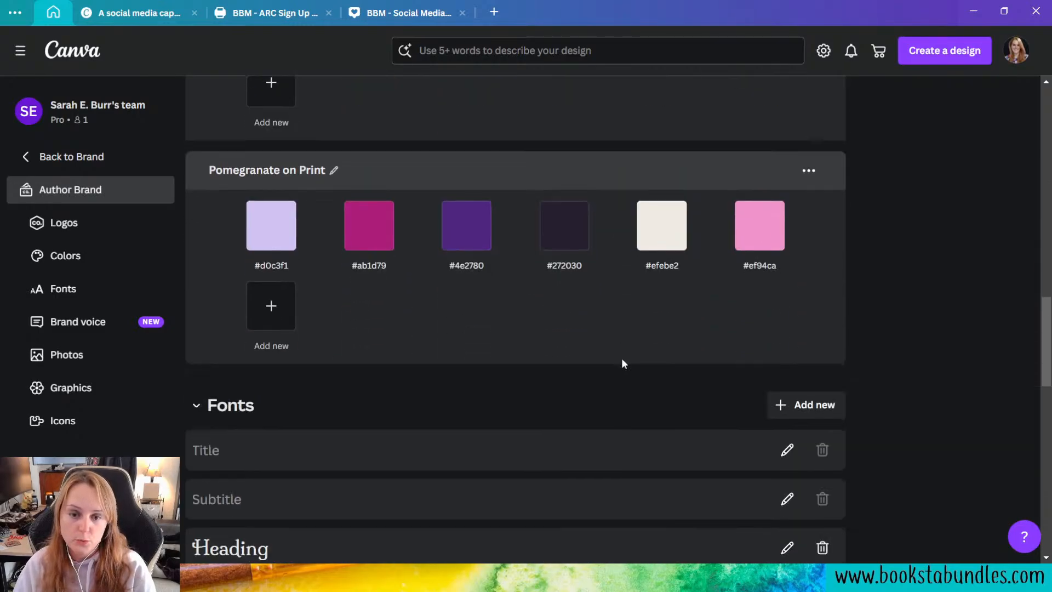
scroll(587, 397, down, 3)
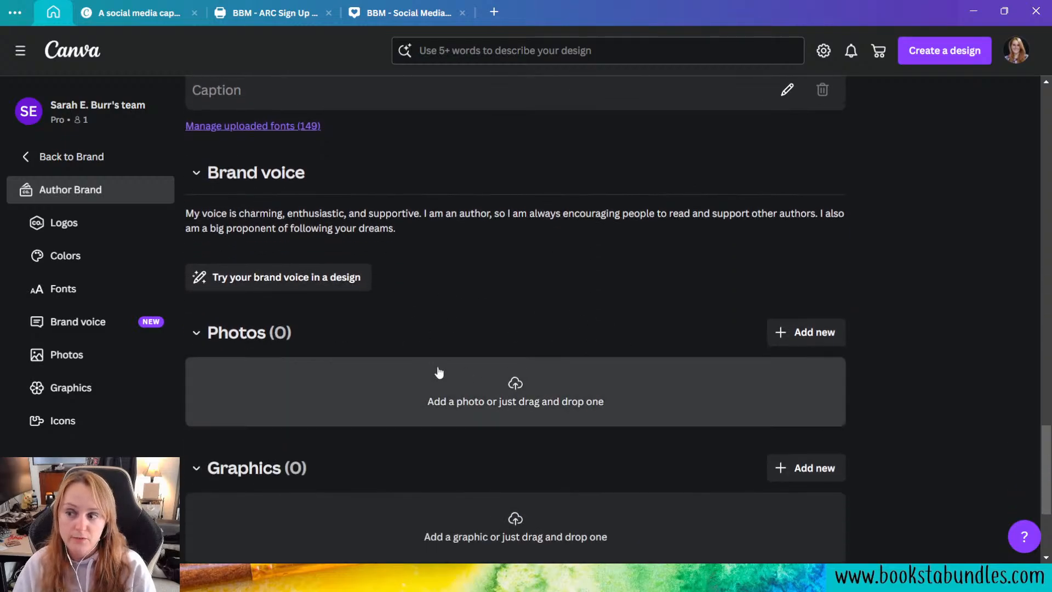
scroll(535, 405, down, 1)
scroll(535, 406, down, 2)
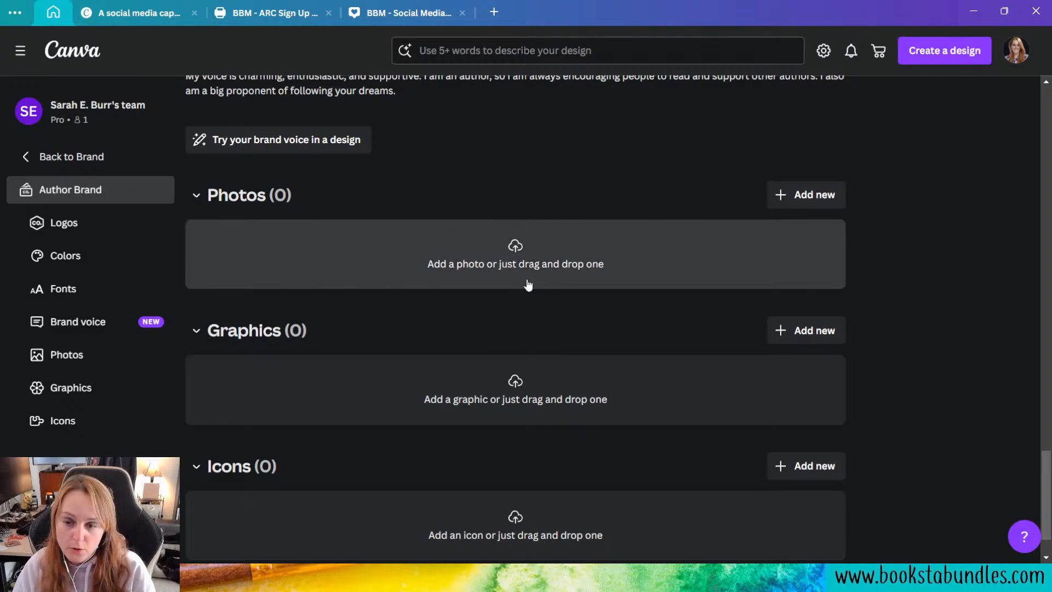
scroll(566, 355, down, 1)
scroll(566, 351, down, 1)
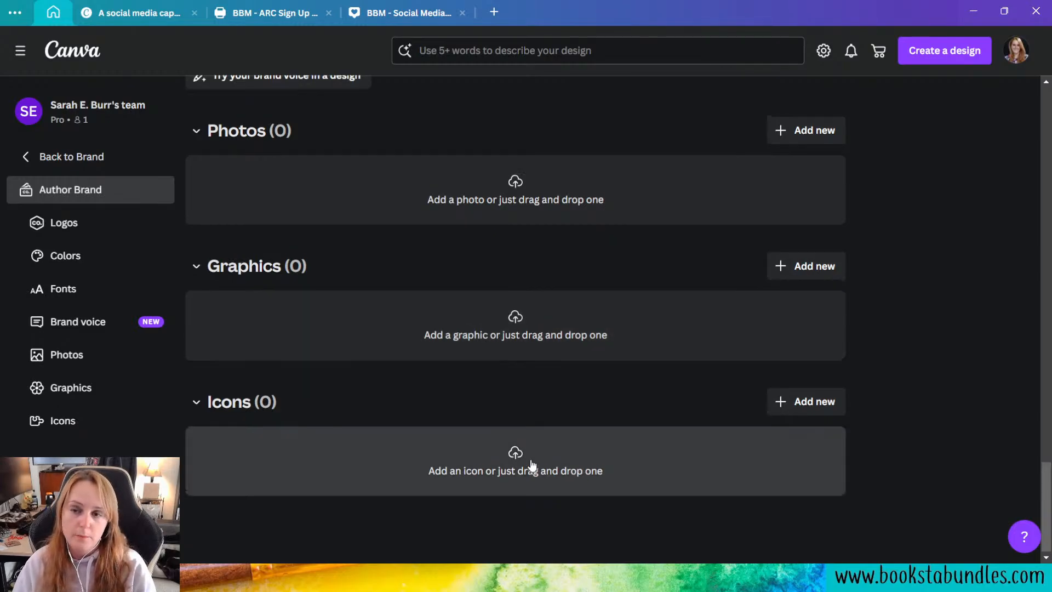
scroll(588, 420, up, 4)
scroll(603, 422, up, 20)
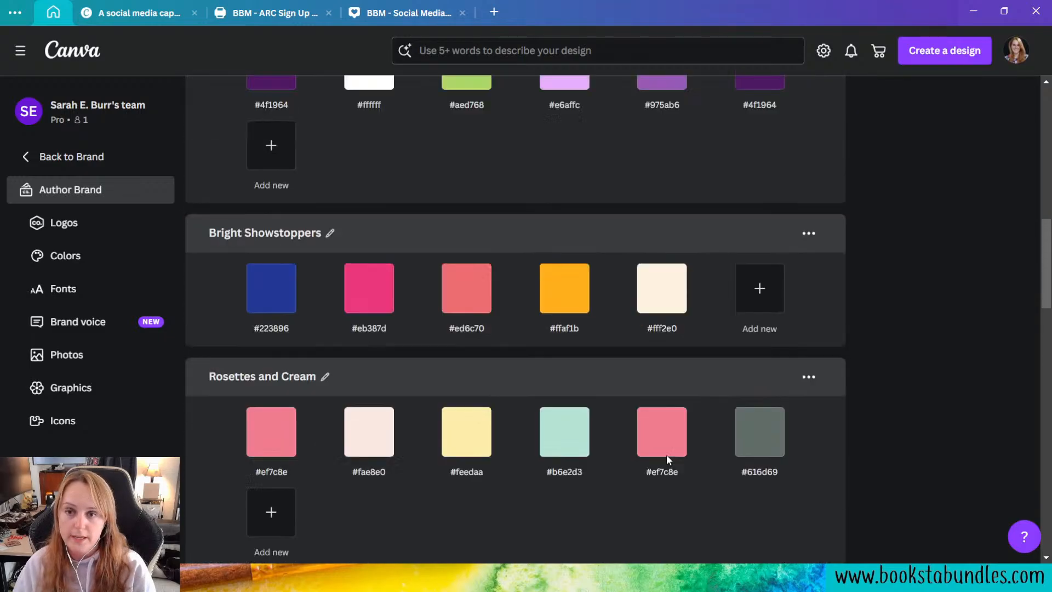
scroll(685, 462, up, 3)
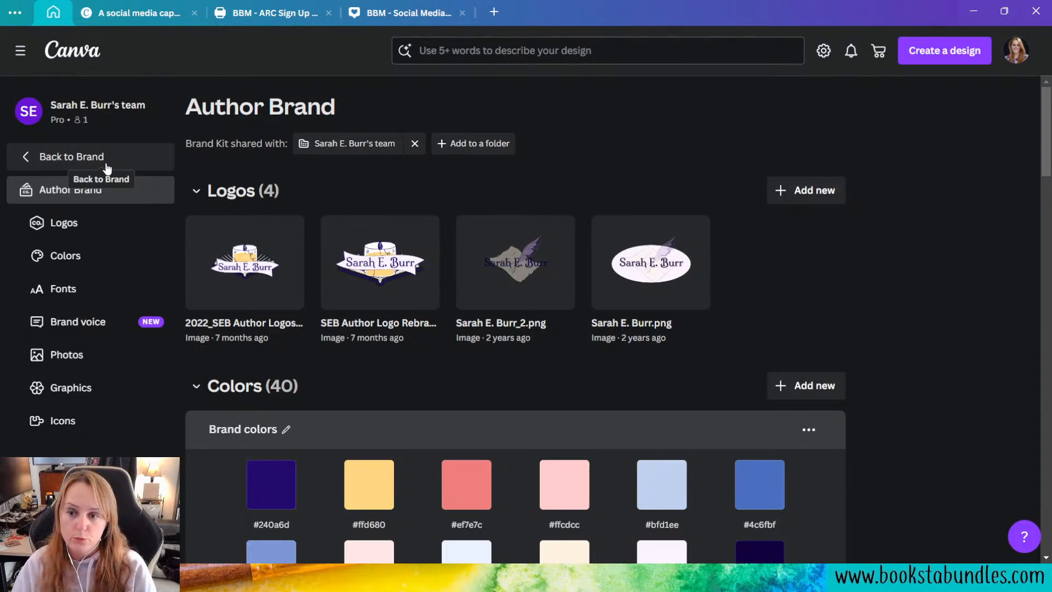
click(107, 165)
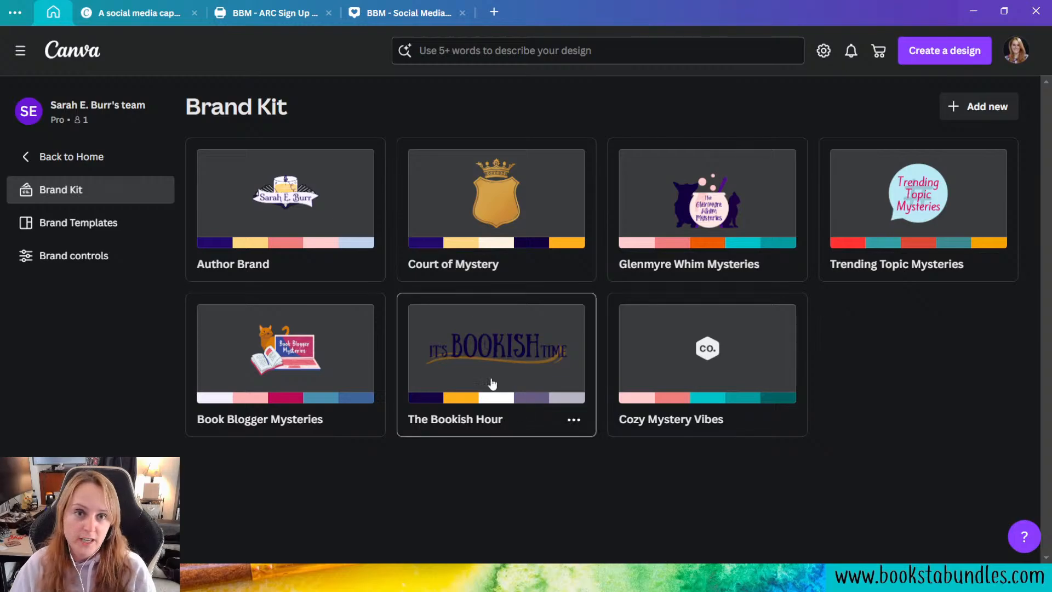
Step: Return to the social media graphics design and look at Magic Media's image and video generation options
click(384, 17)
scroll(143, 290, up, 3)
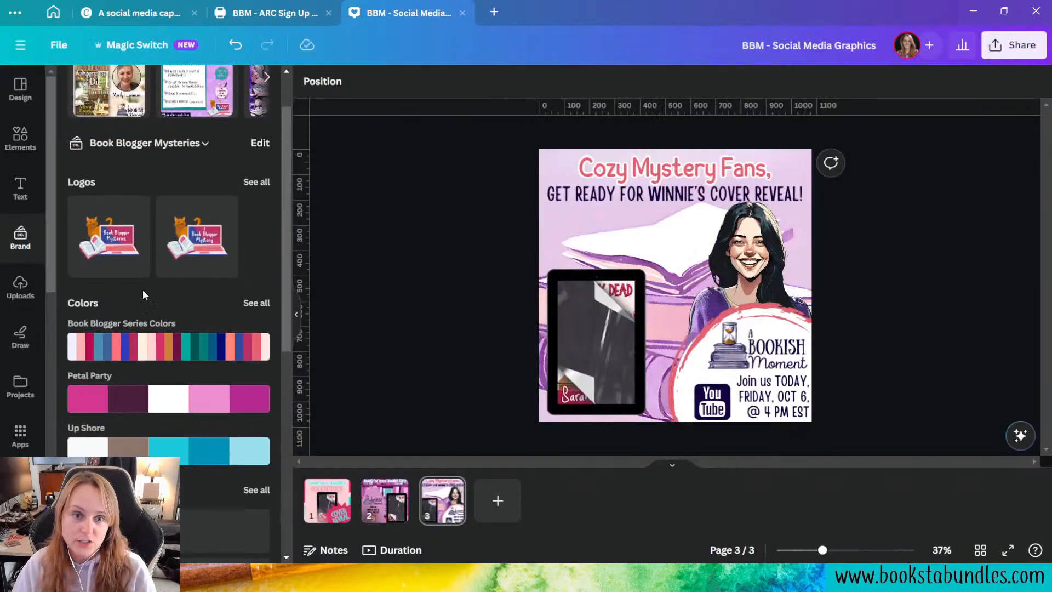
scroll(35, 448, down, 10)
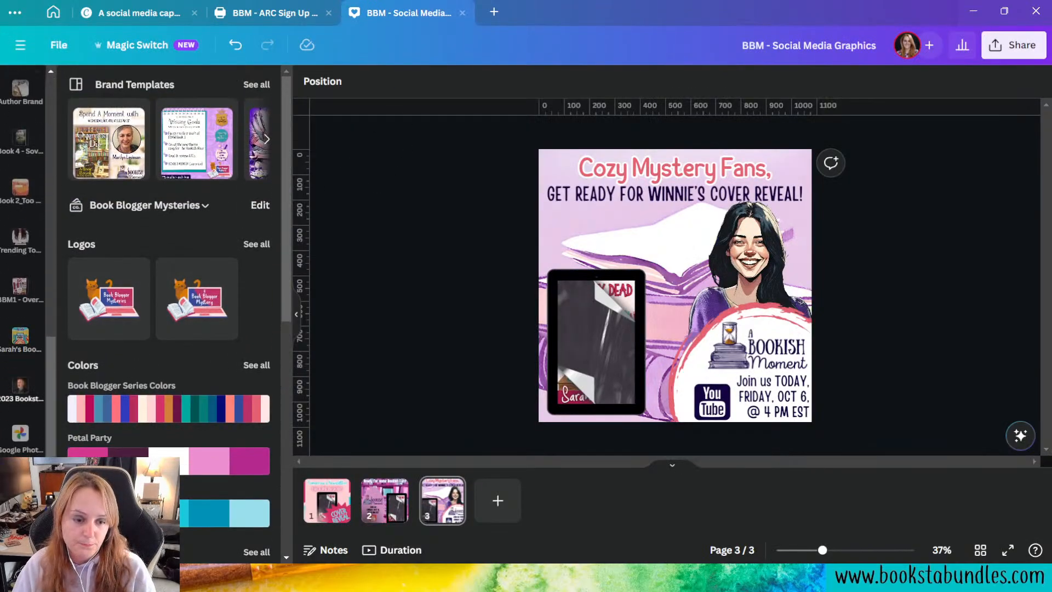
click(22, 488)
click(213, 119)
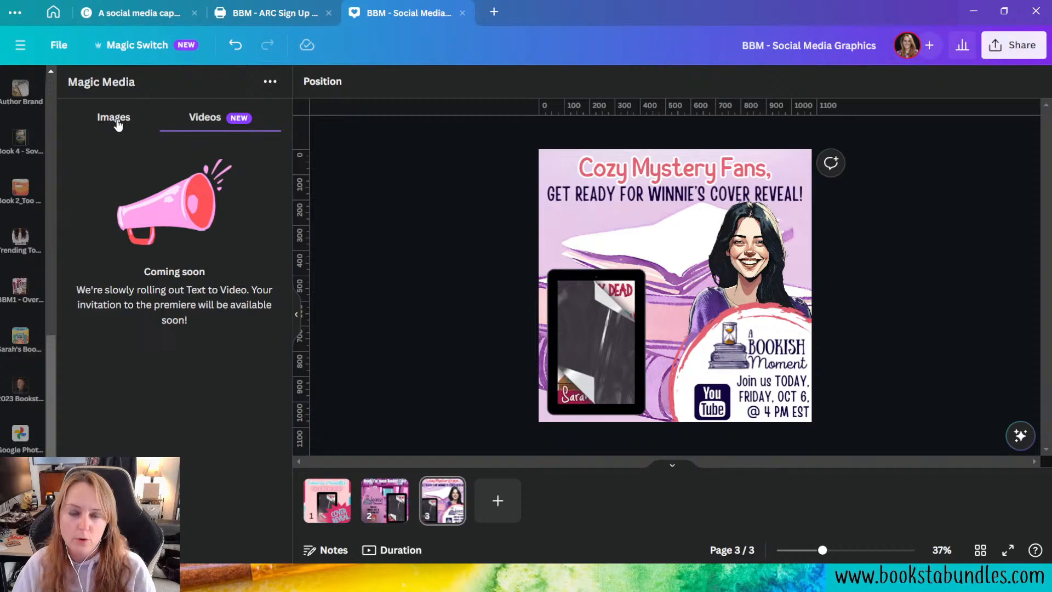
click(113, 119)
click(222, 119)
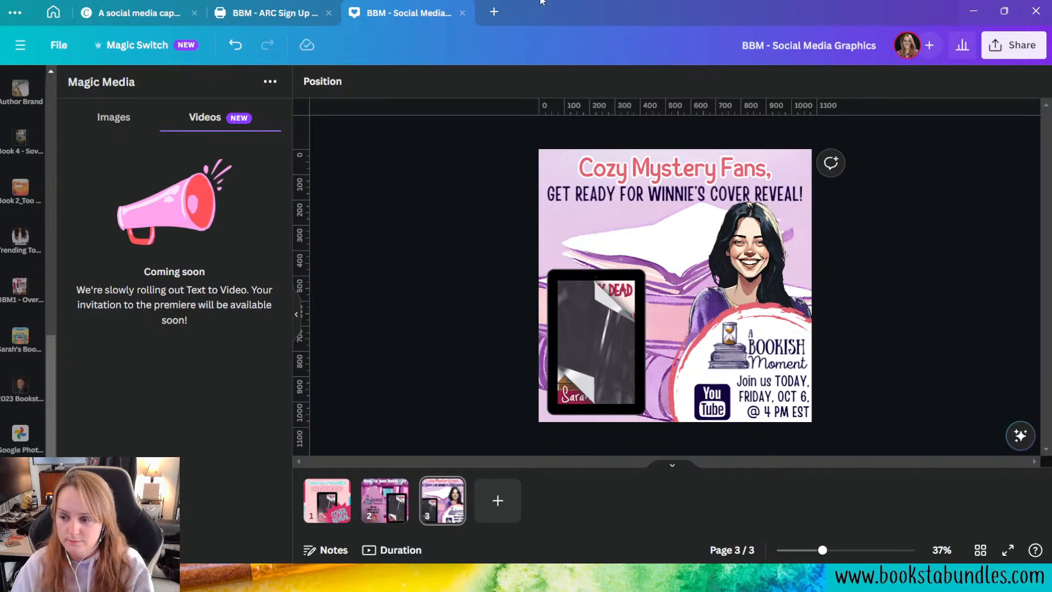
Step: Close the social media graphics, ARC sign-up banner and social media caption designs, and go back to the home page
click(464, 13)
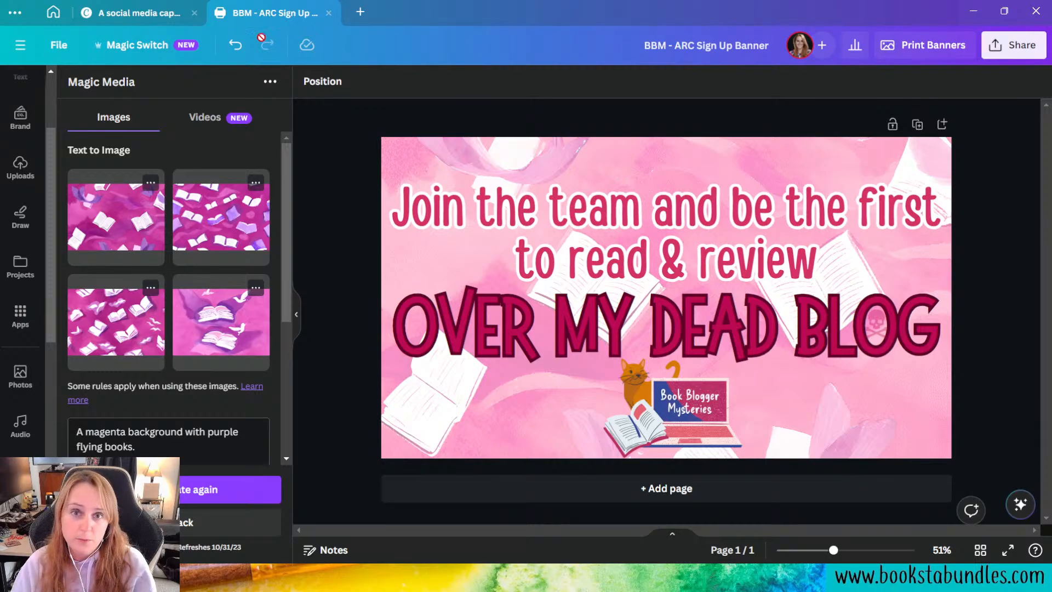
click(329, 16)
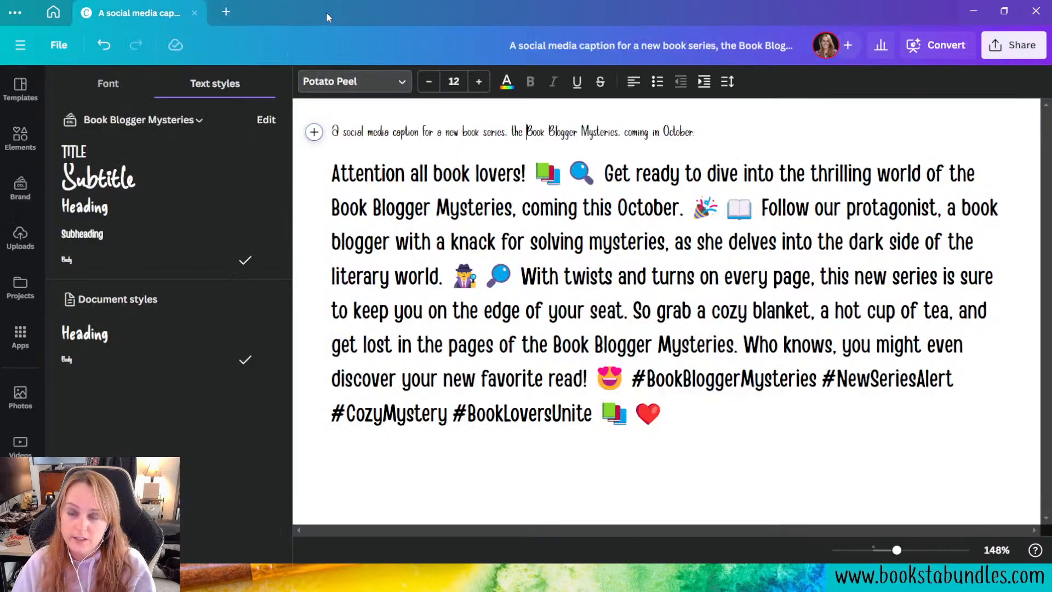
click(195, 13)
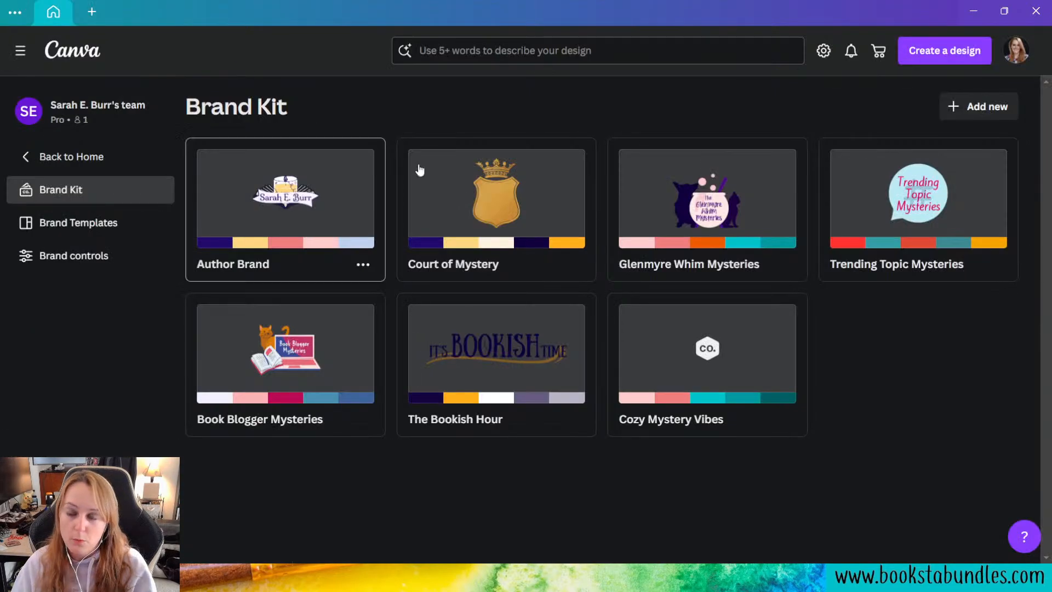
click(104, 167)
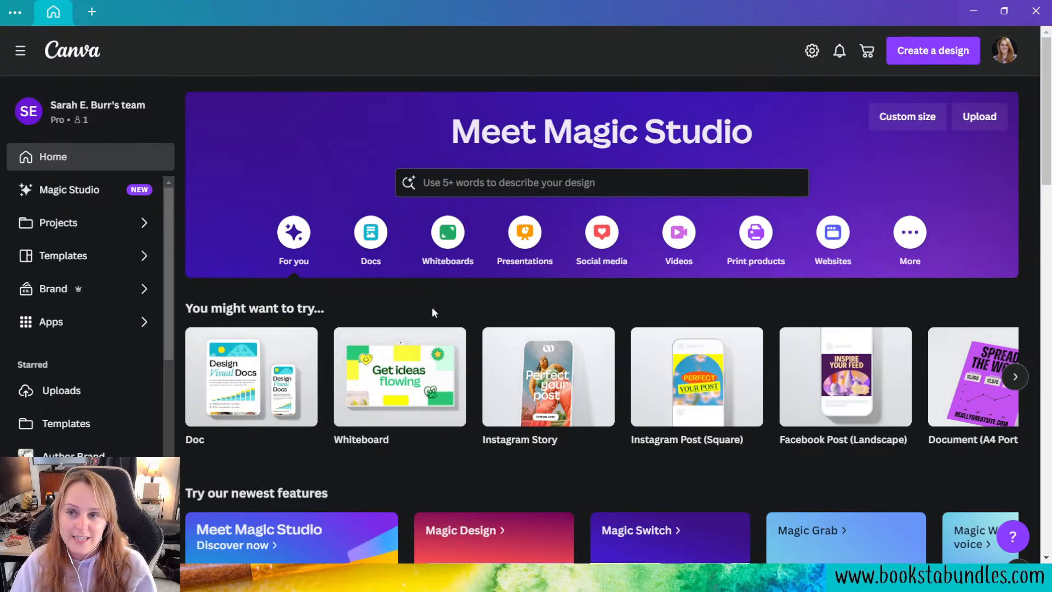
mouse_move(408, 339)
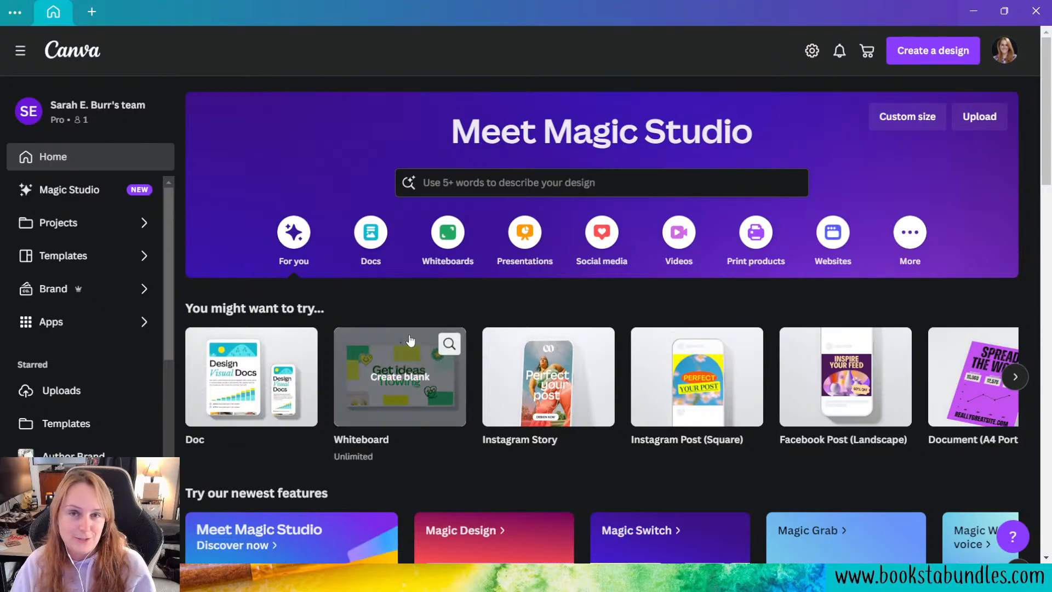